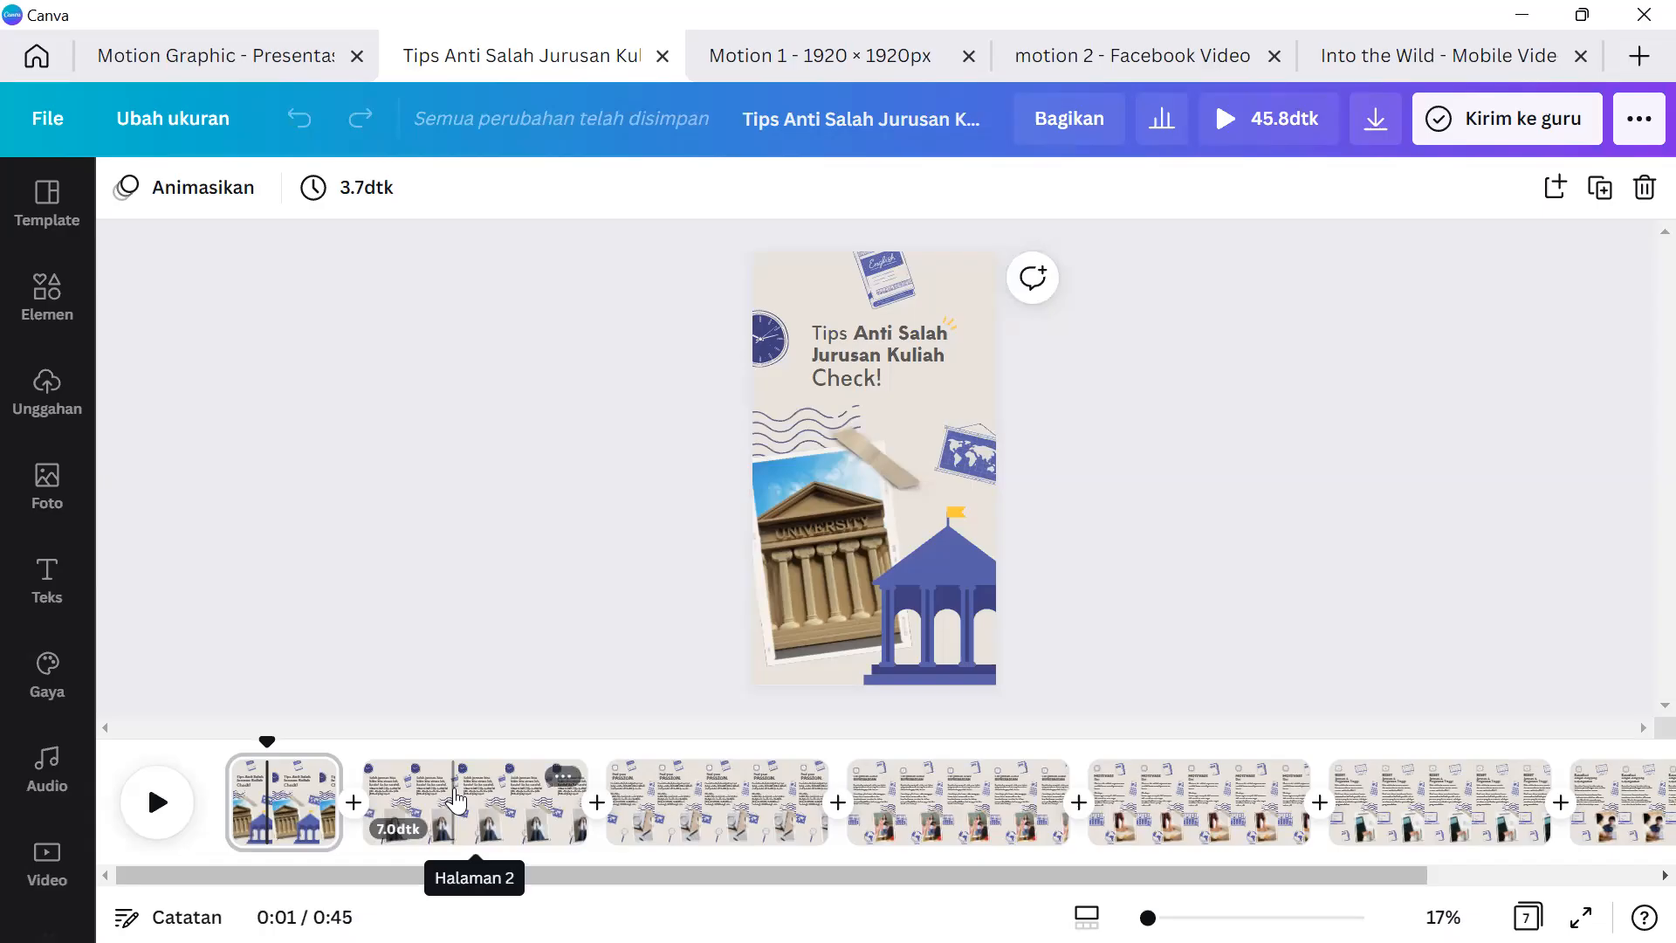
# Browse pages 2, 3 and 1 of the Tips Anti Salah Jurusan Kuliah video in the timeline.
pyautogui.click(455, 799)
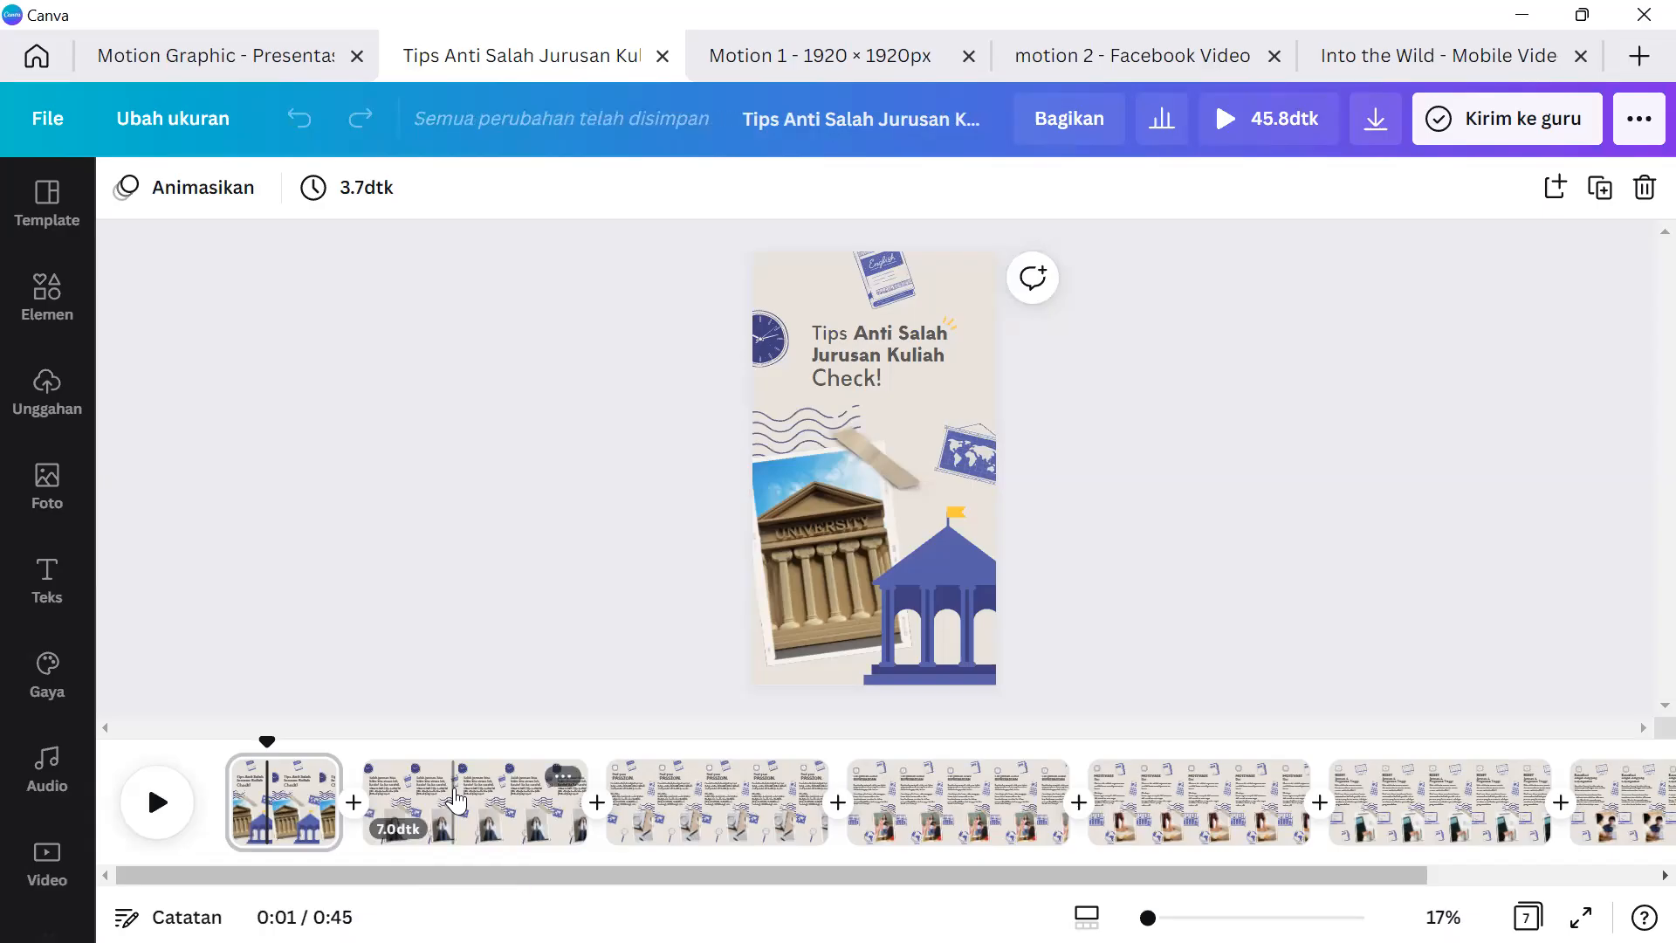
pyautogui.click(698, 790)
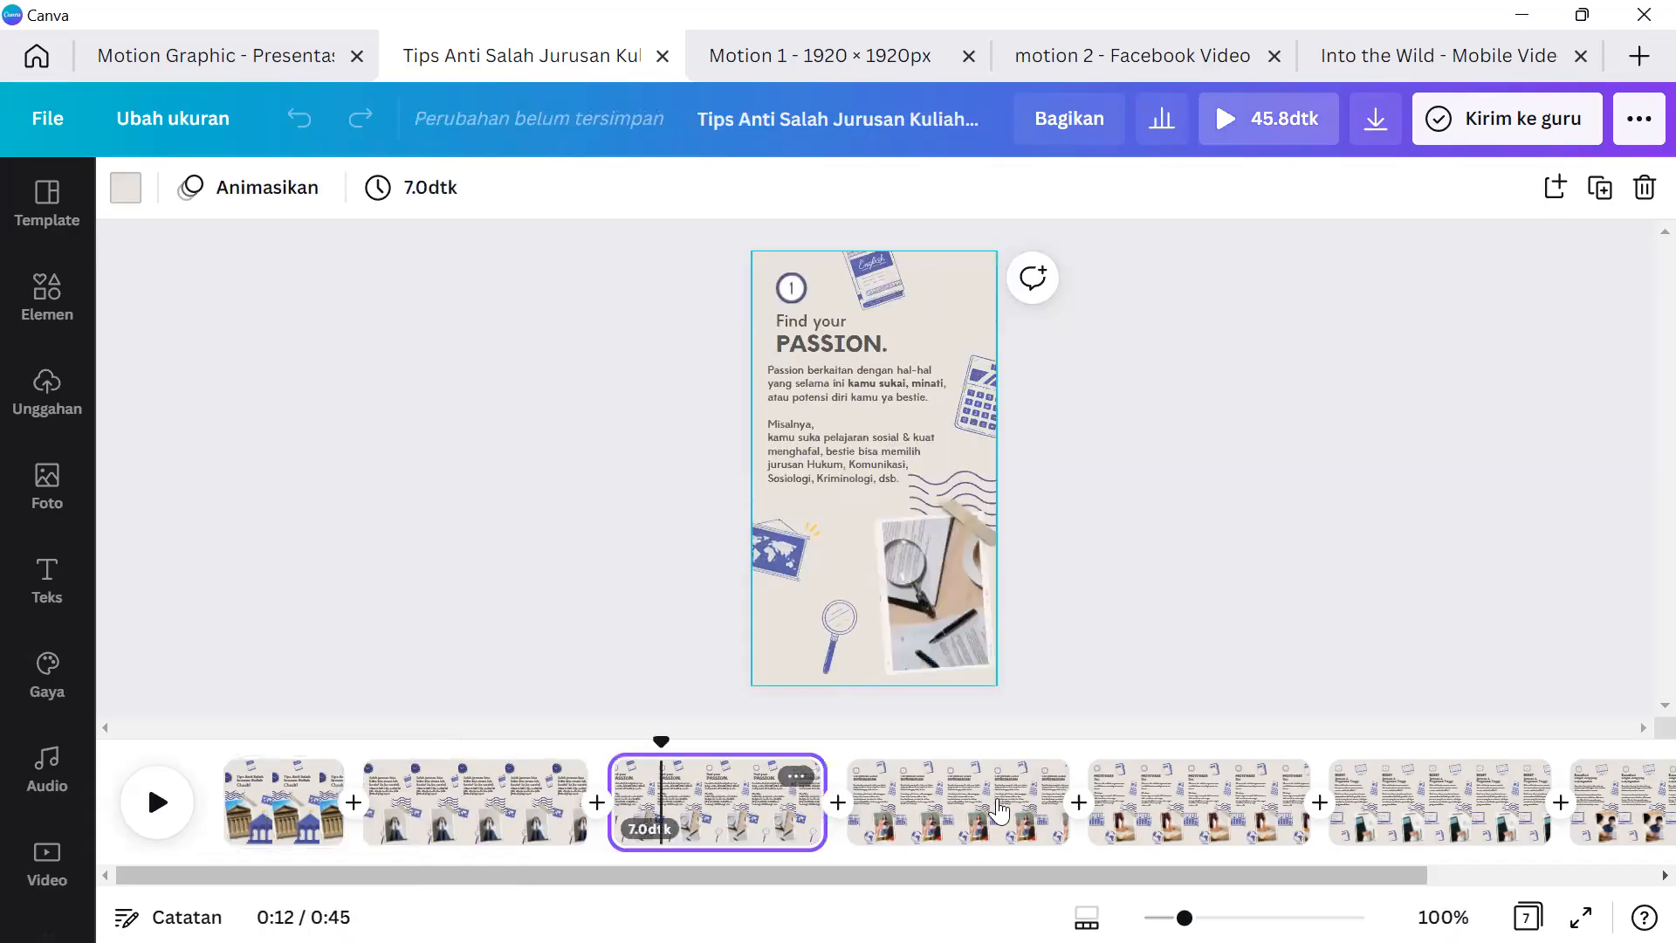
pyautogui.click(266, 829)
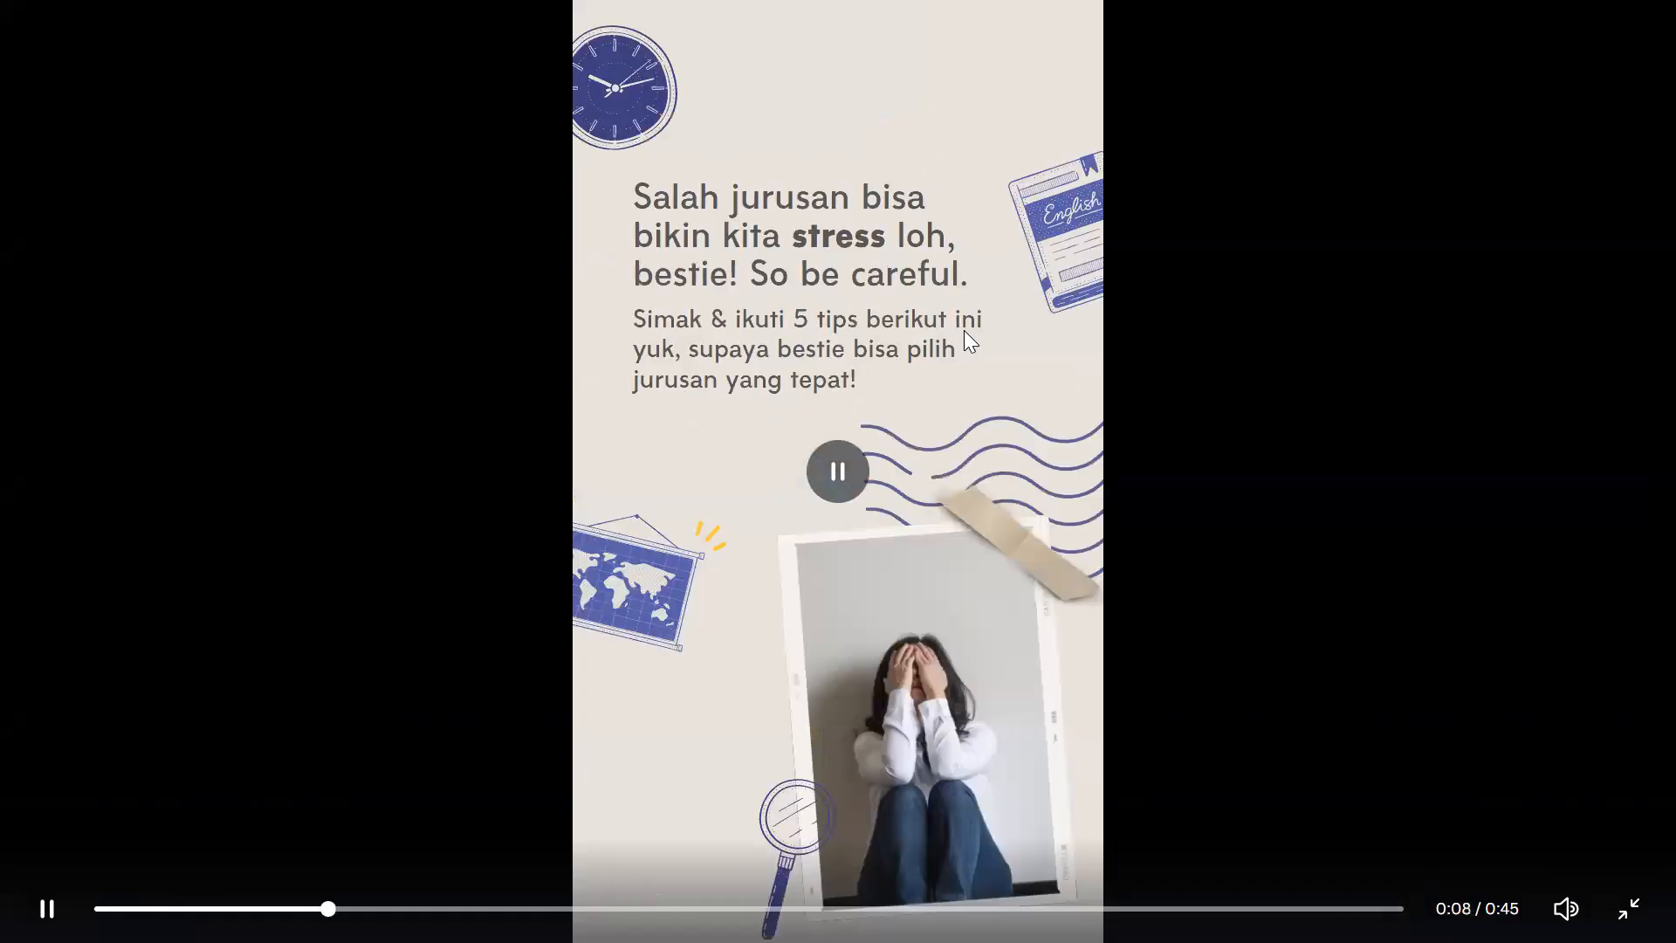
# Preview the video full screen, compare its opening pages back and forth, and check pages 2 and 1 again in the timeline.
pyautogui.press('Right')
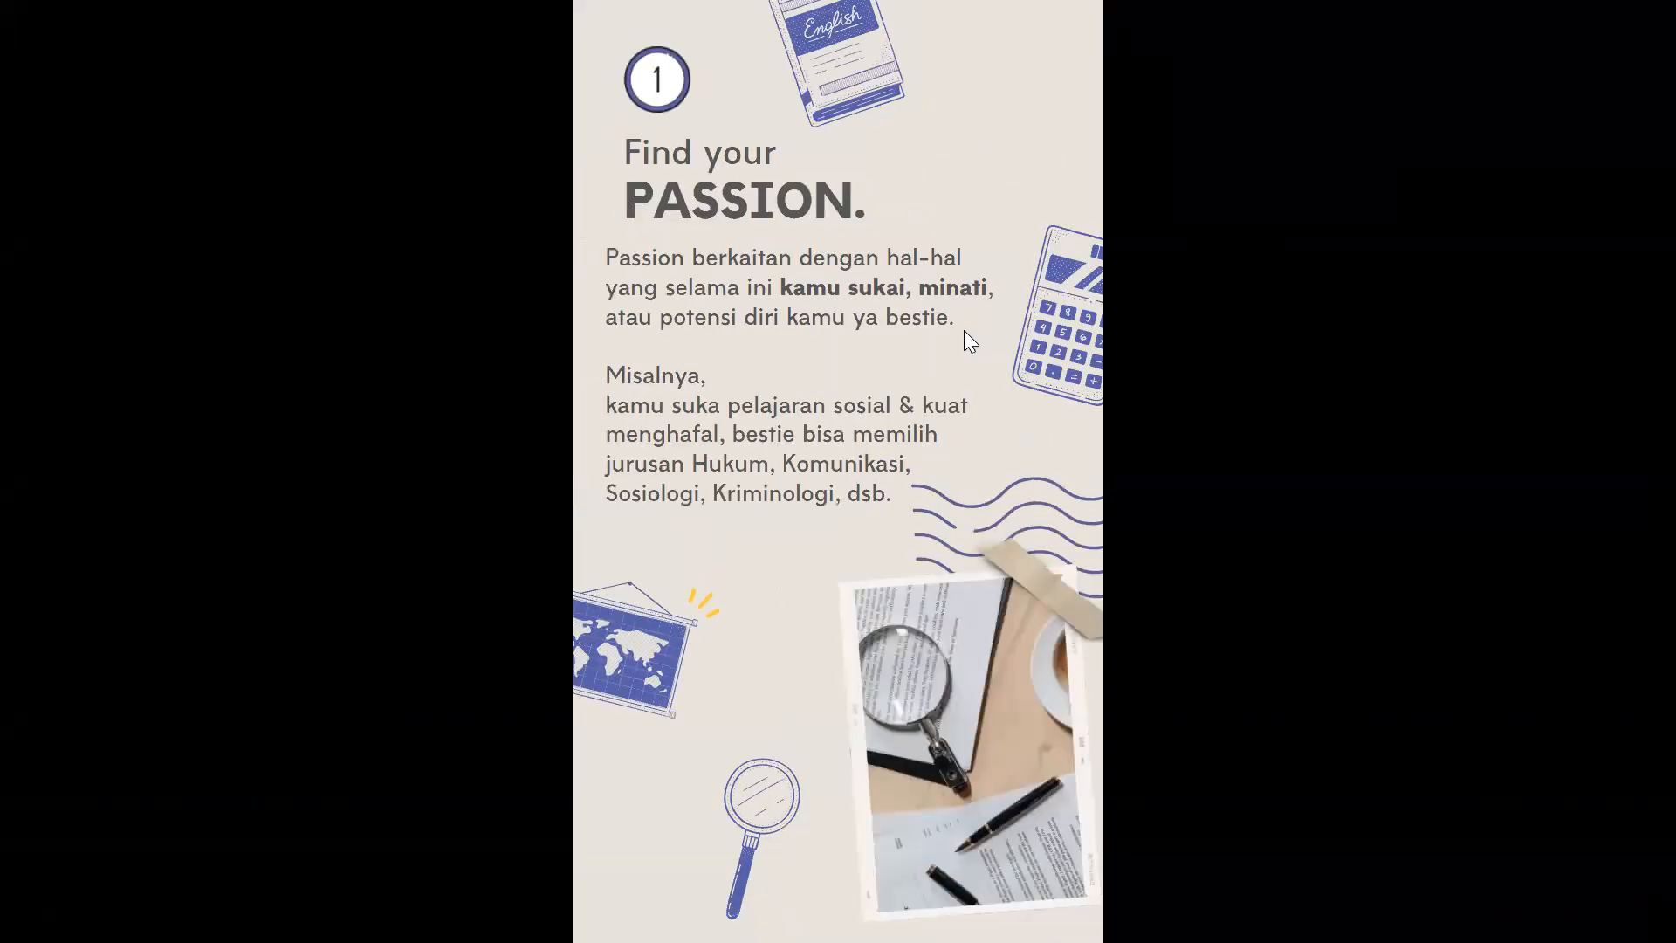
pyautogui.press('Left')
pyautogui.press('Left')
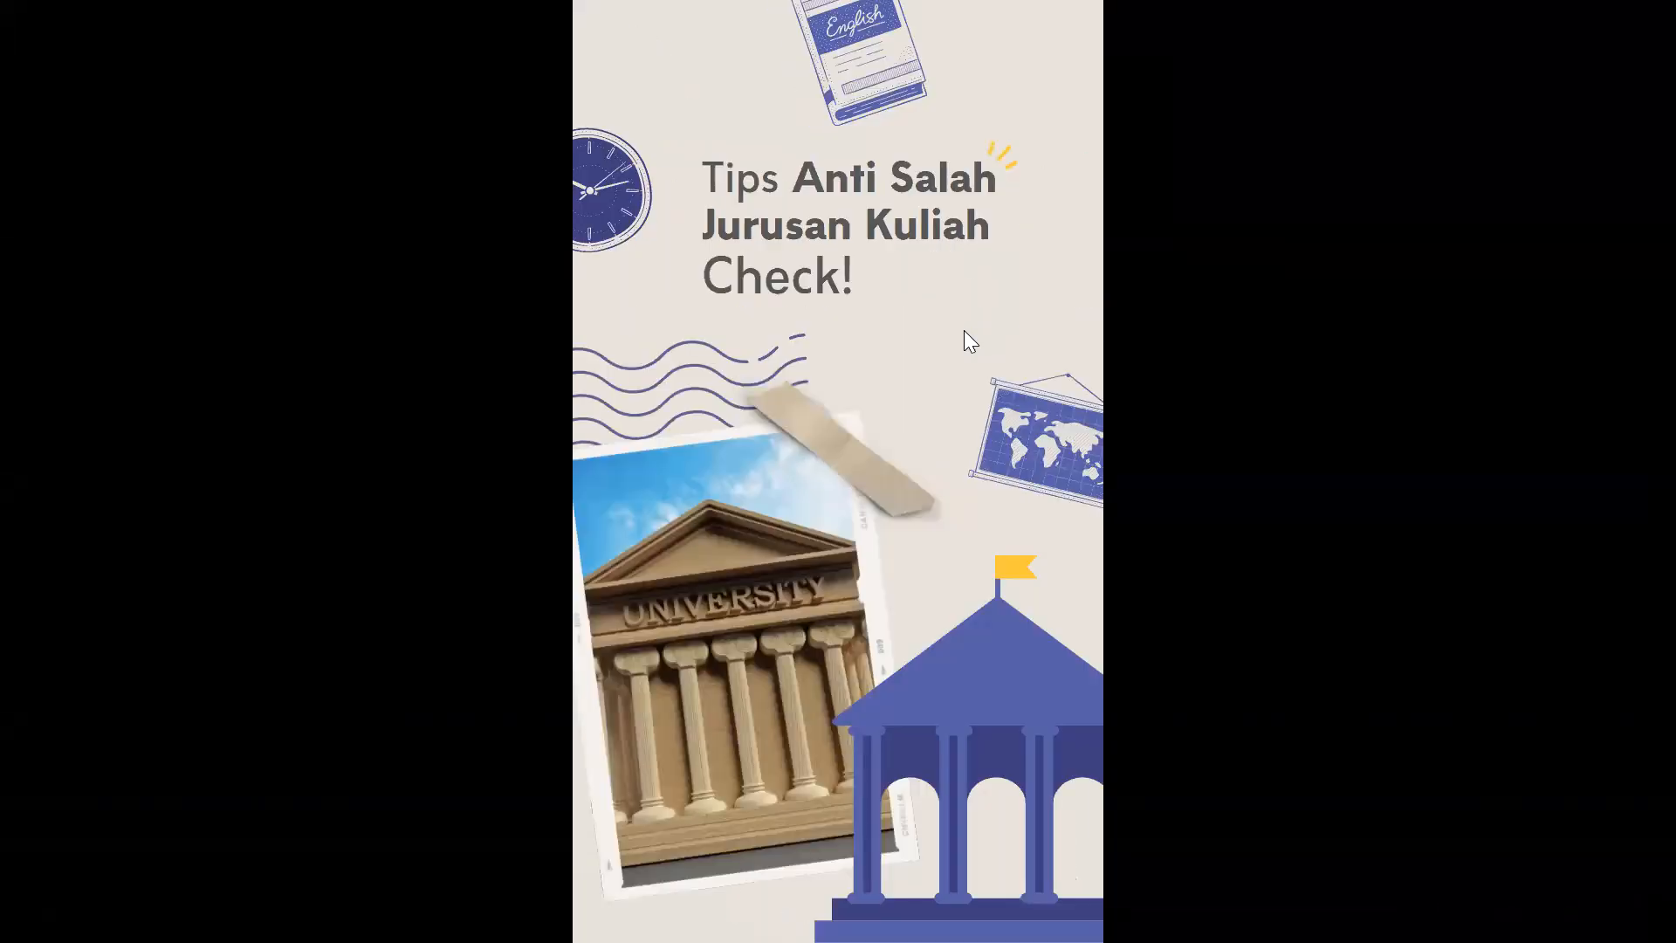
pyautogui.press('Right')
pyautogui.press('Left')
pyautogui.press('Right')
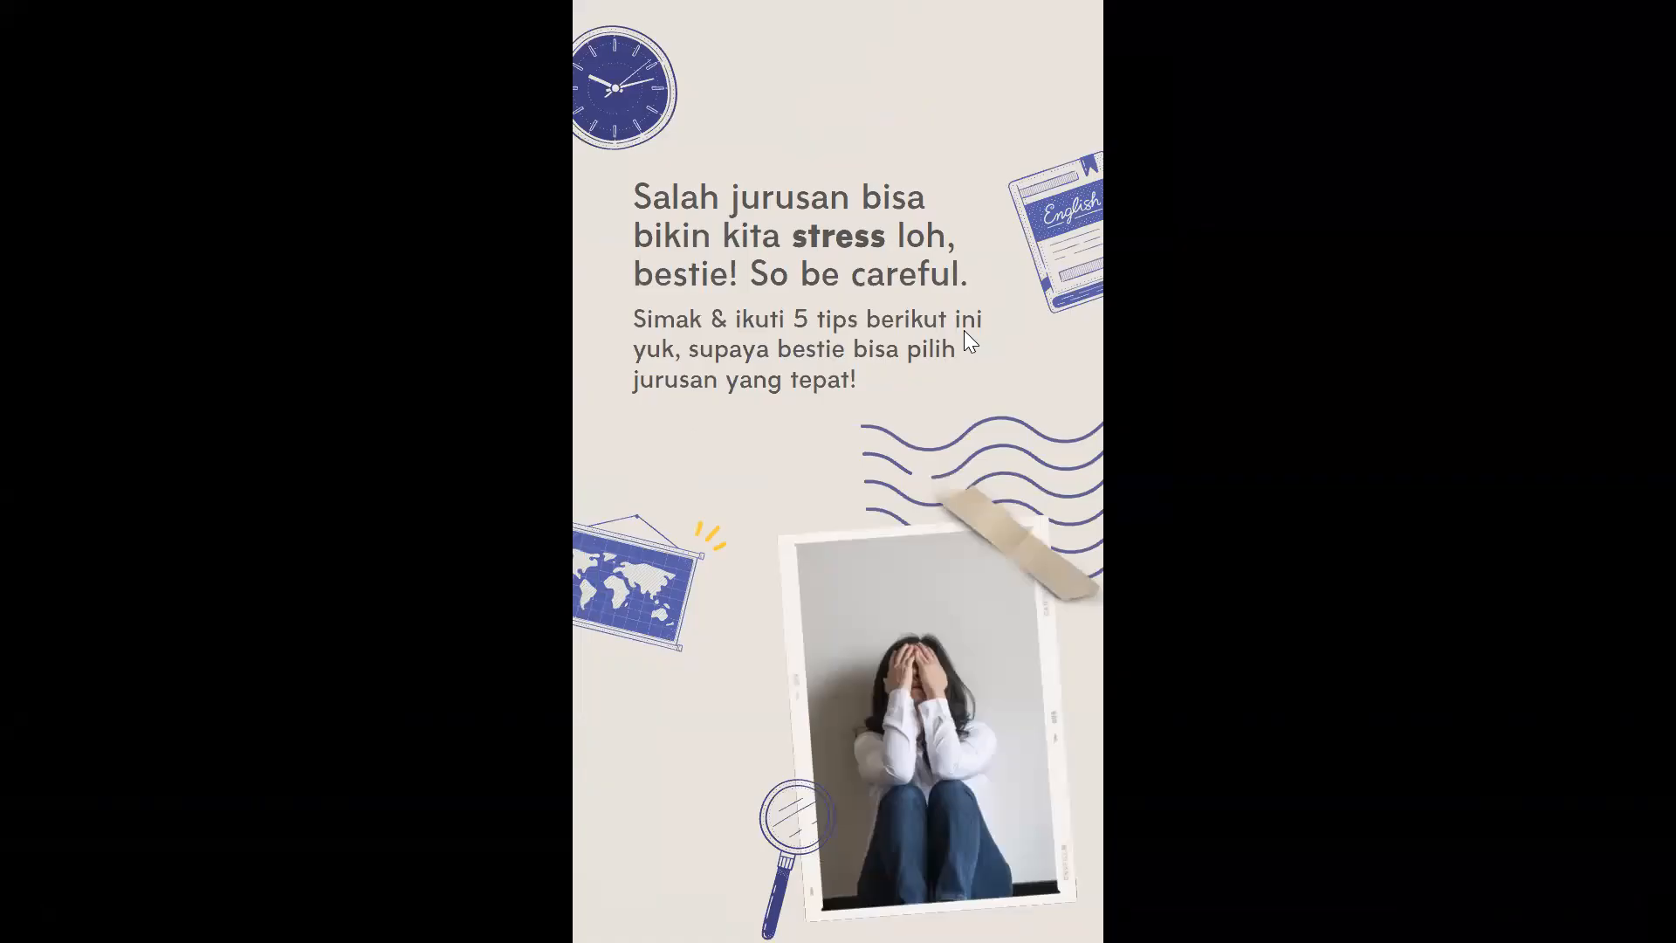
pyautogui.press('Right')
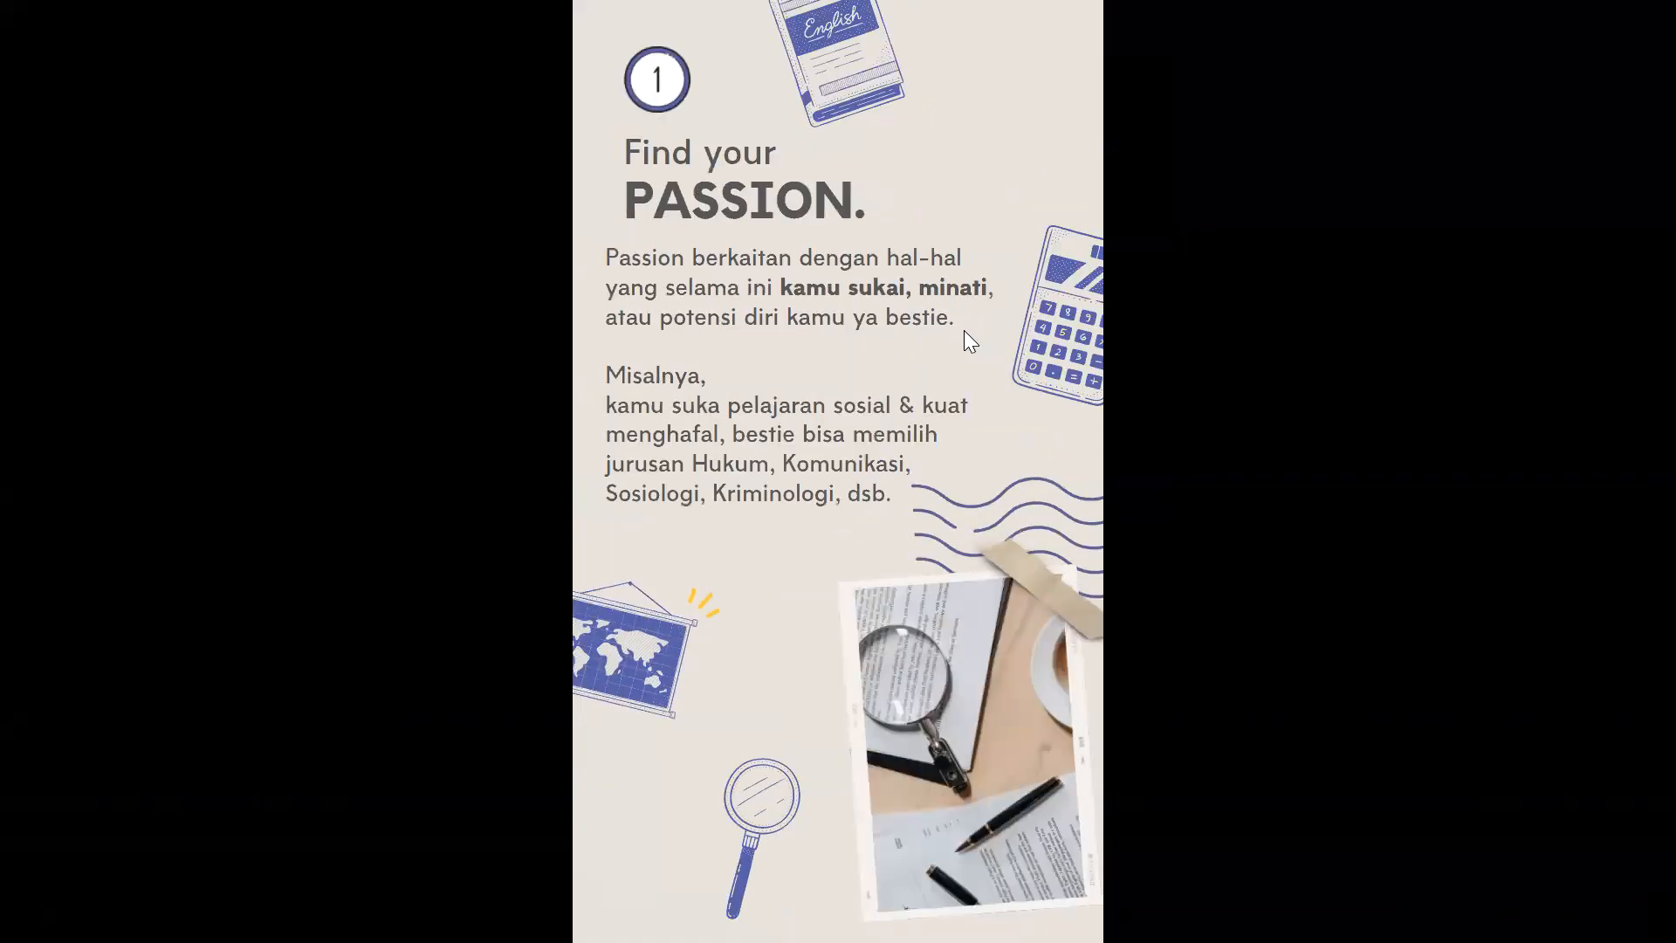
pyautogui.press('Right')
pyautogui.press('Right')
pyautogui.press('Left')
pyautogui.press('Left')
pyautogui.press('Left')
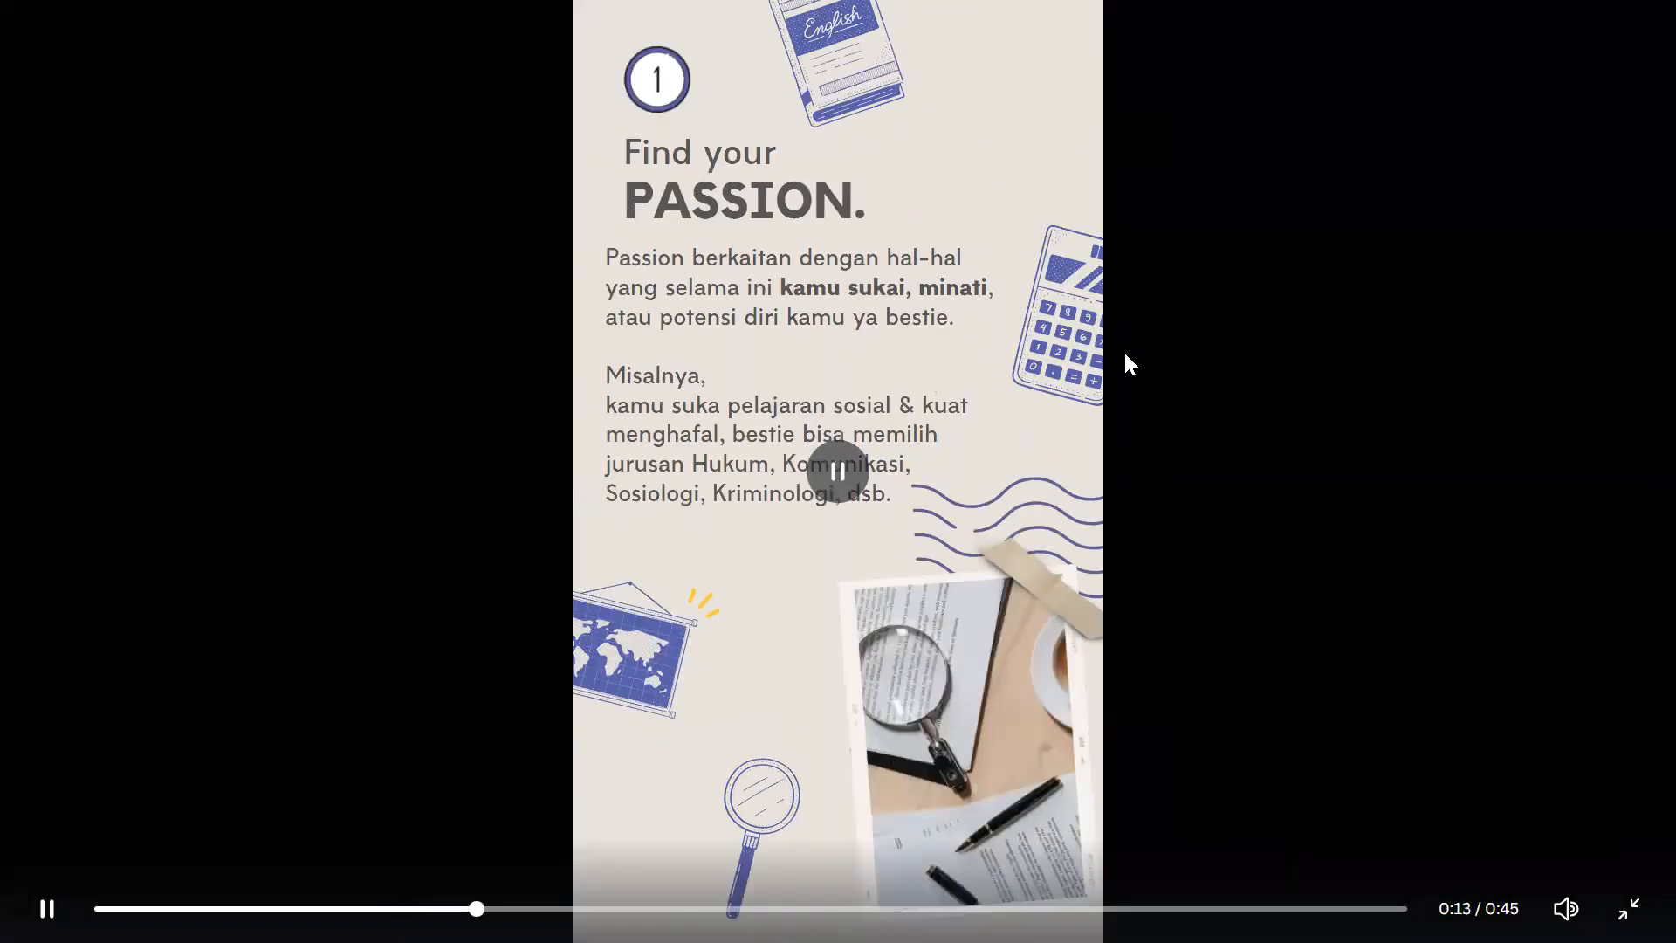
pyautogui.press('Escape')
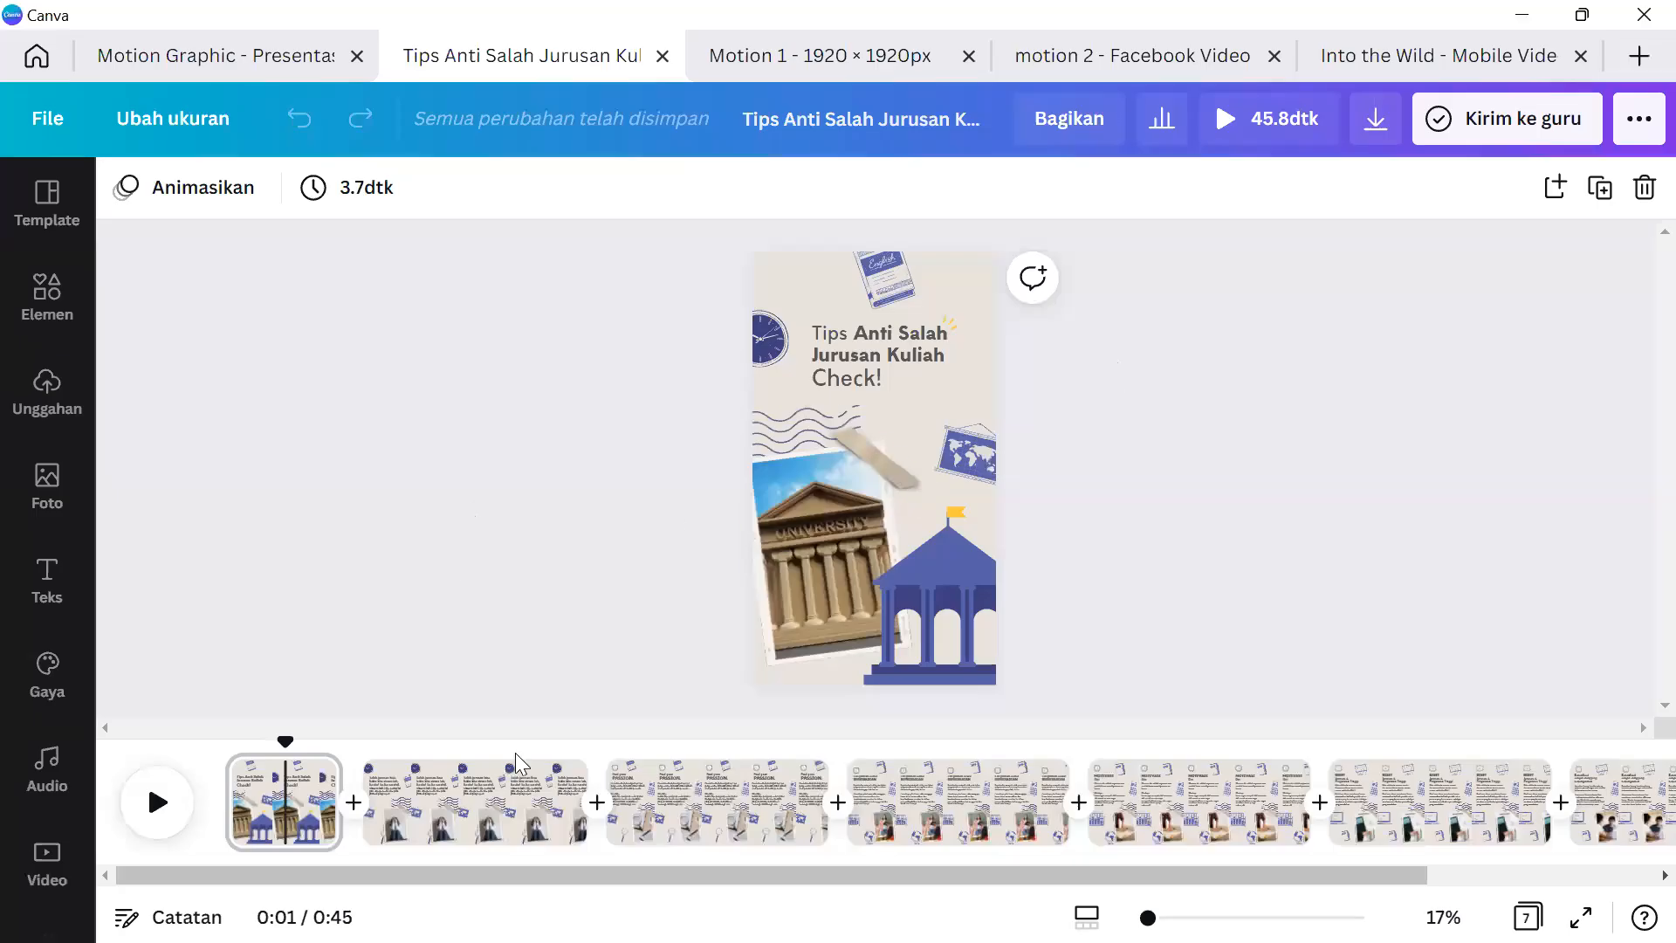
pyautogui.click(521, 799)
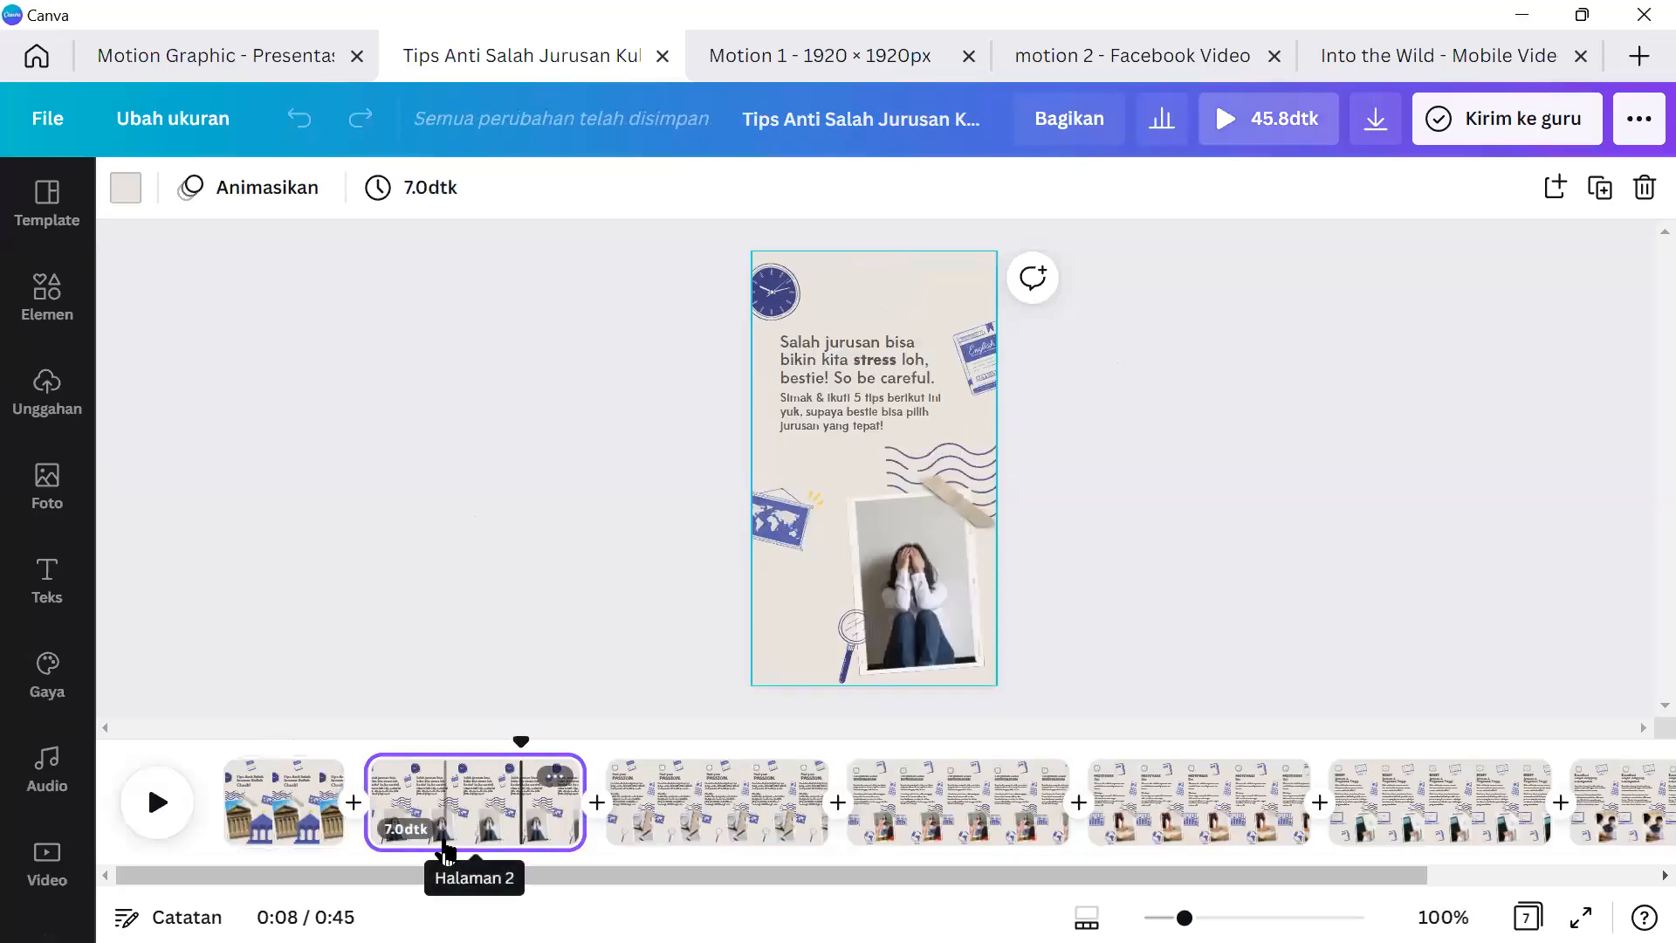
pyautogui.click(262, 796)
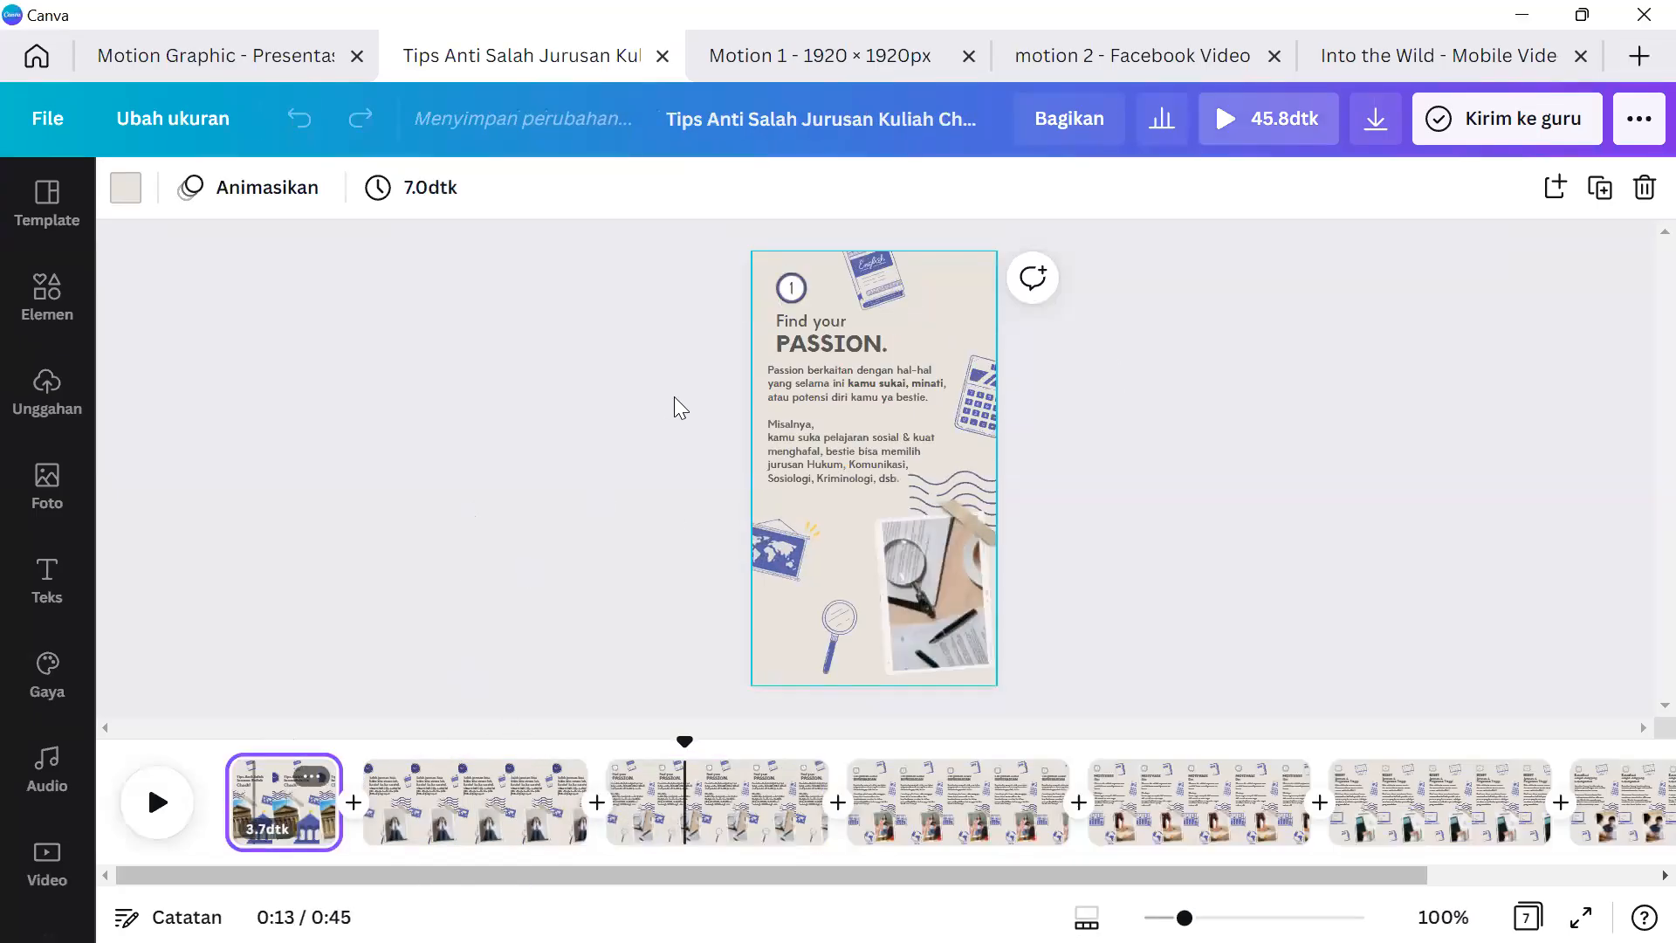
# Switch to the Motion Graphic presentation and review slides 1, 2 and 4.
pyautogui.click(166, 59)
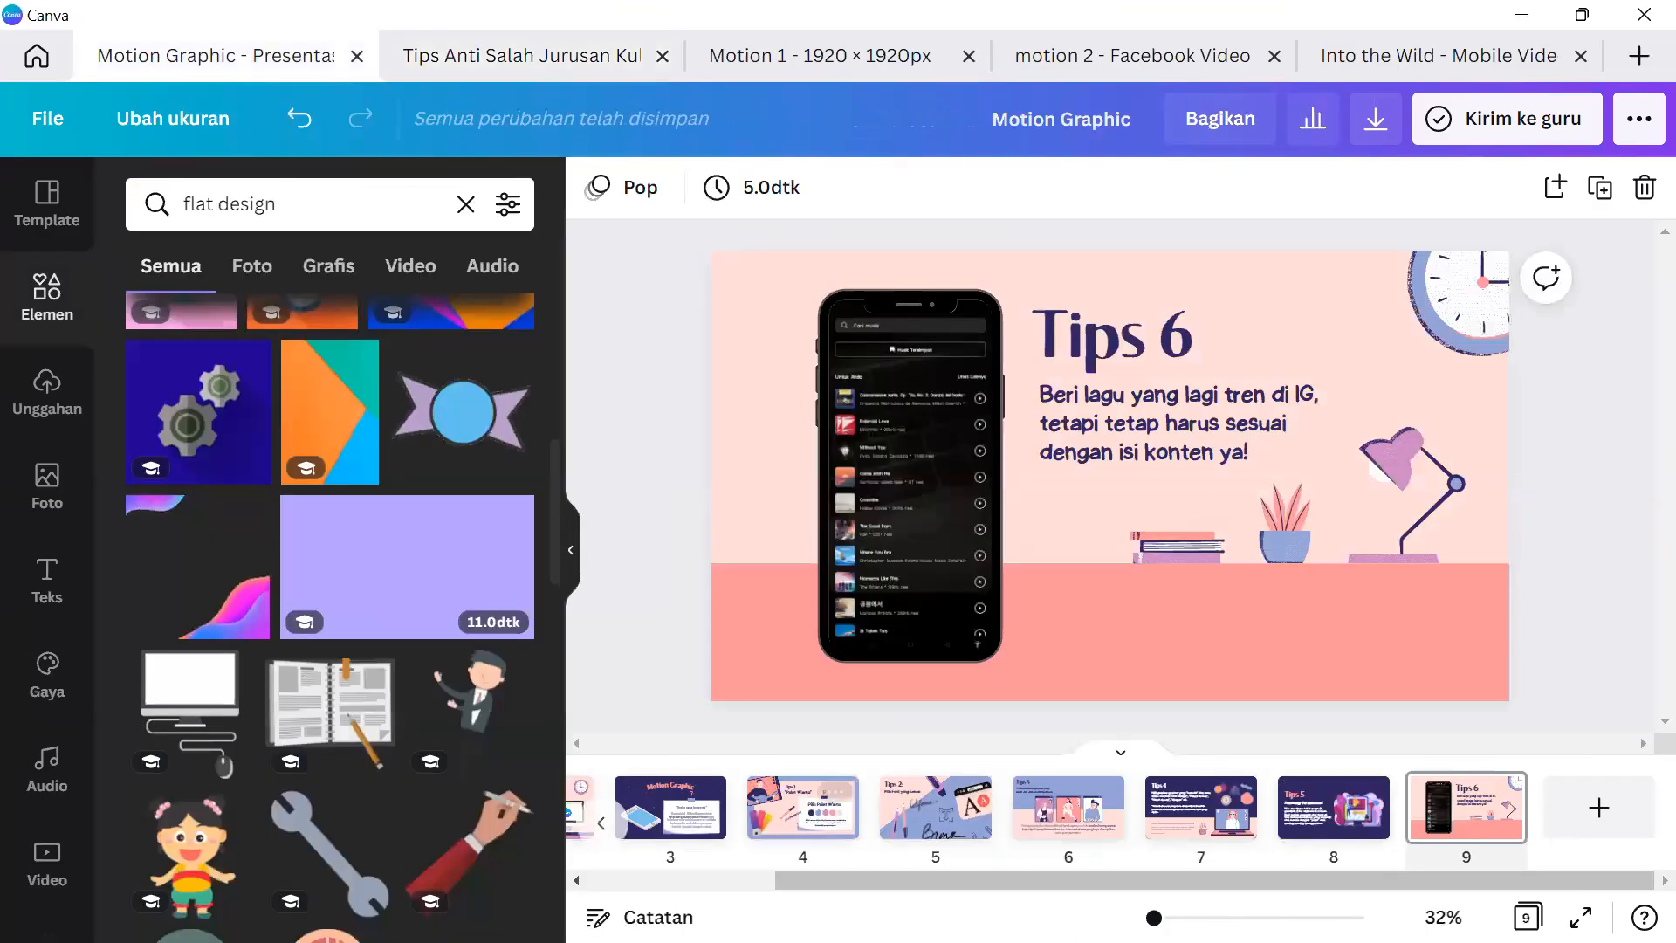
pyautogui.moveTo(867, 881); pyautogui.dragTo(636, 892)
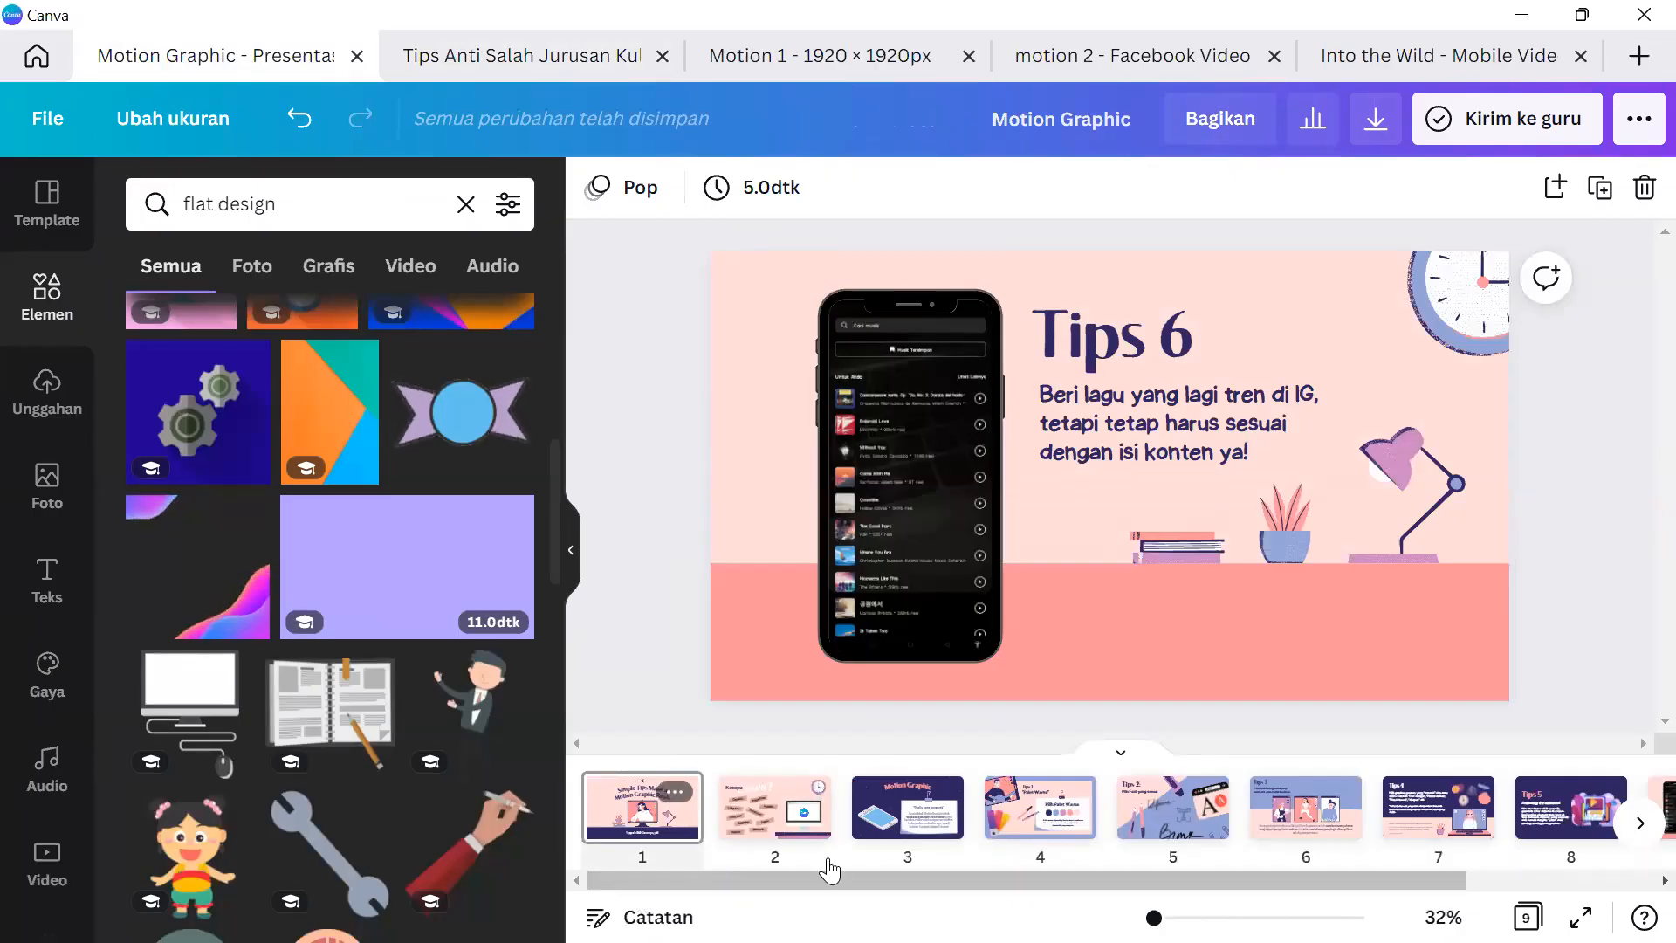
pyautogui.click(643, 807)
pyautogui.click(775, 807)
pyautogui.click(1040, 807)
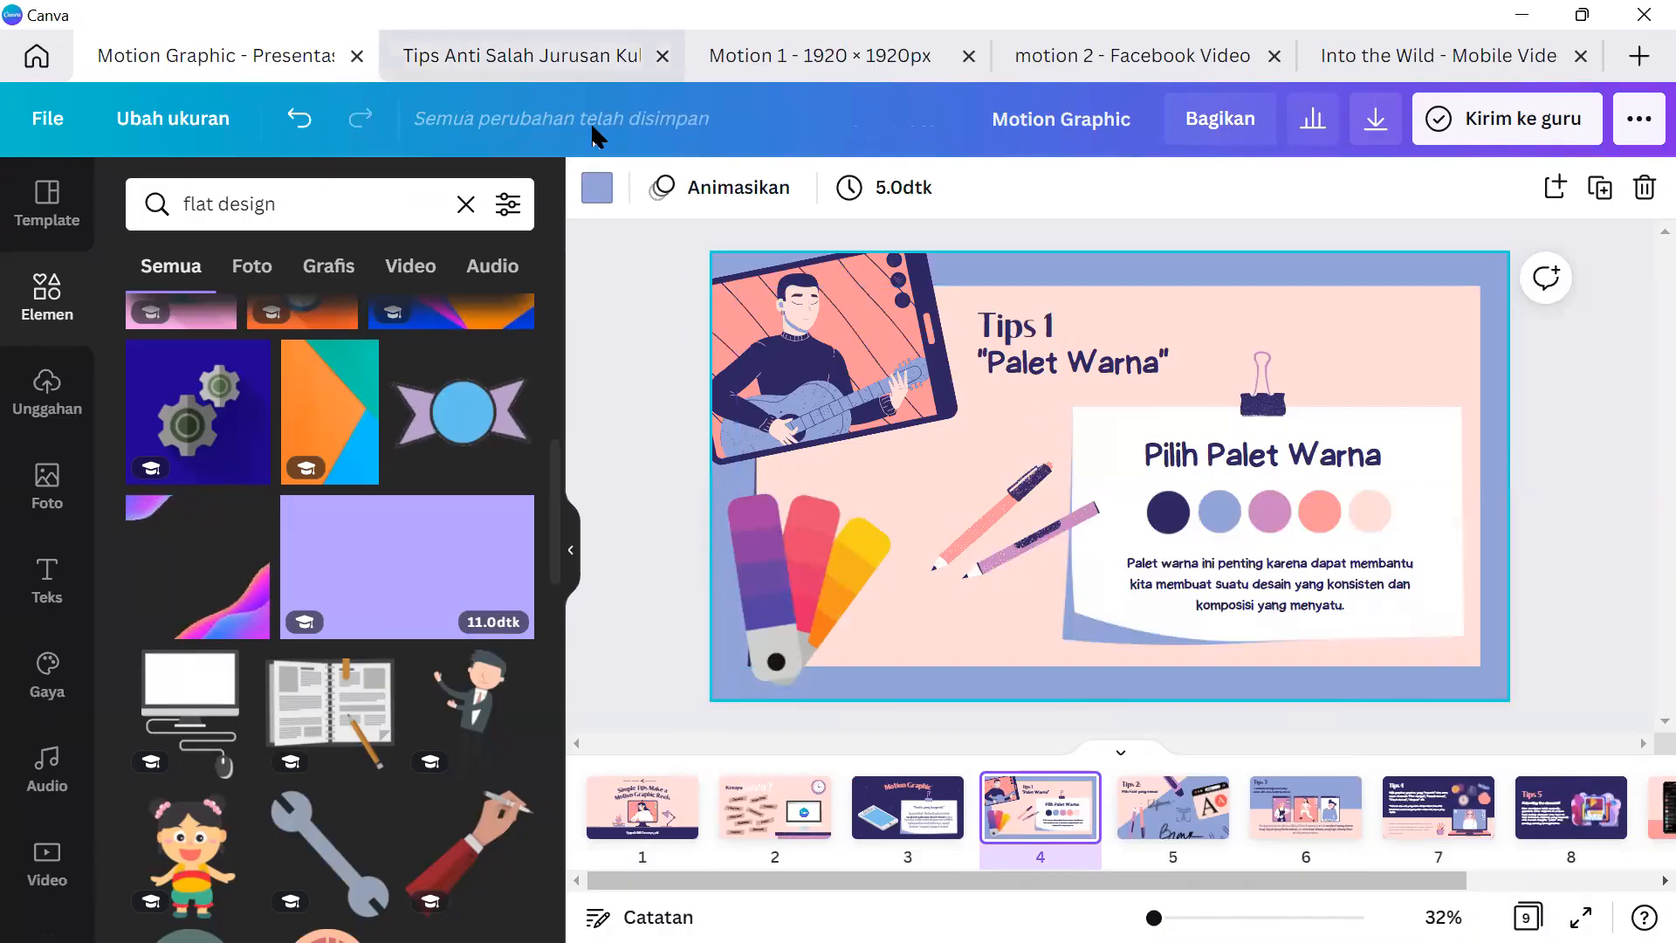
# Return to the Tips Anti Salah Jurusan Kuliah design and go through pages 2 to 6, ending on the first page.
pyautogui.click(592, 56)
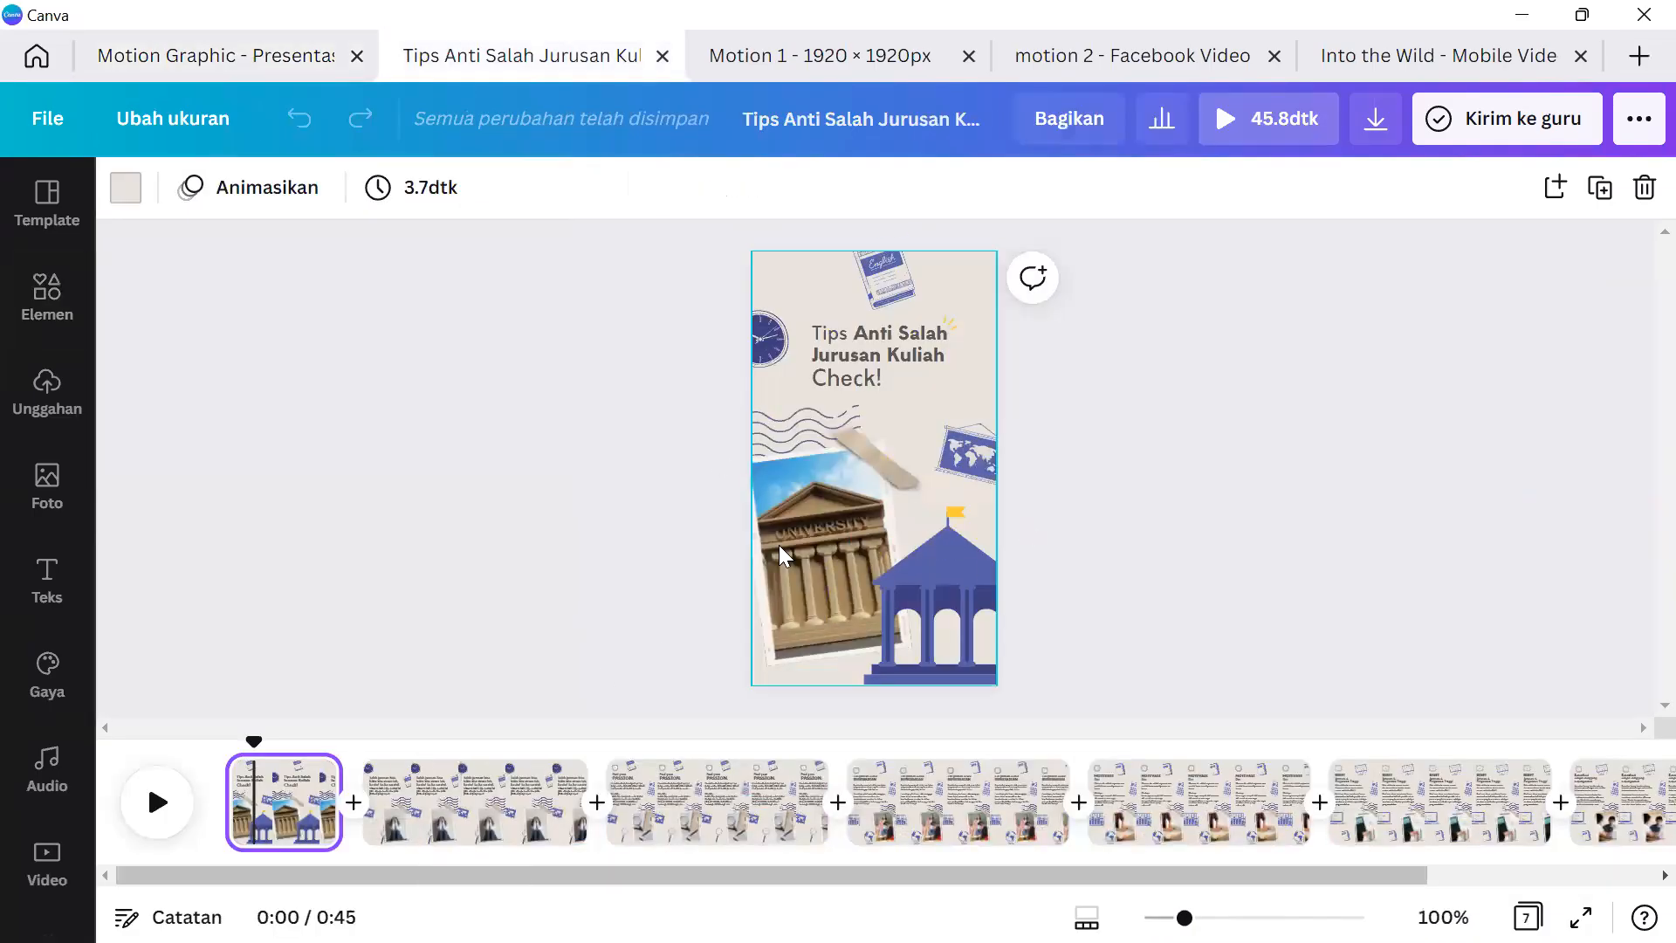
pyautogui.click(456, 786)
pyautogui.click(696, 784)
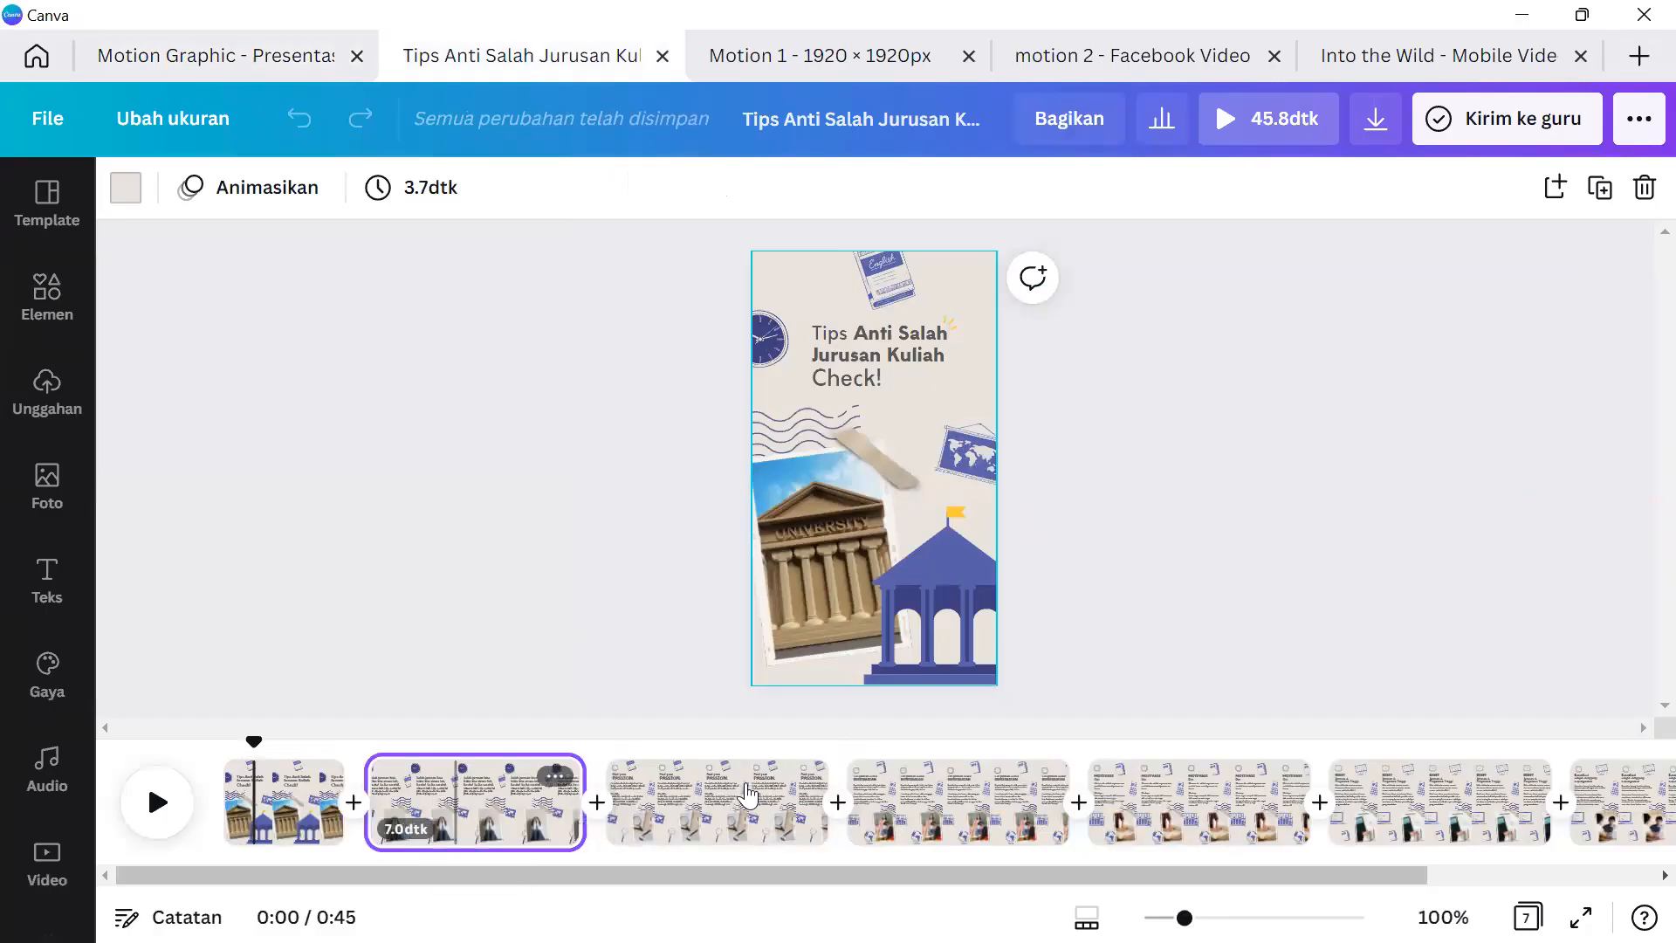
pyautogui.click(944, 794)
pyautogui.click(1199, 811)
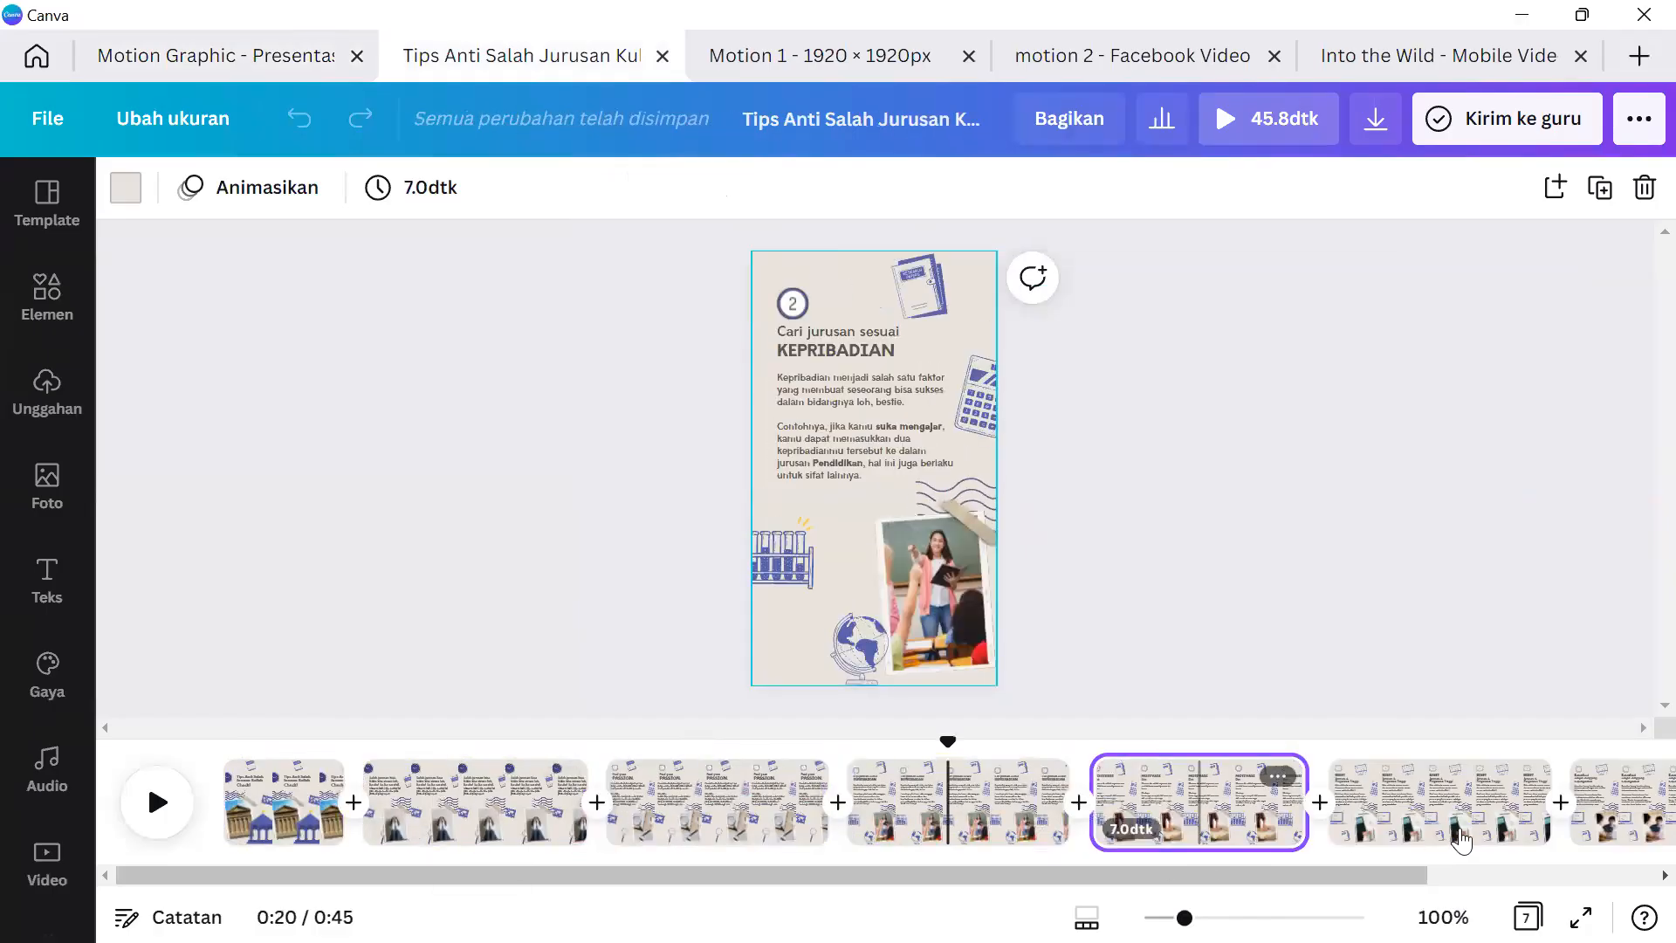
pyautogui.click(1463, 803)
pyautogui.click(240, 810)
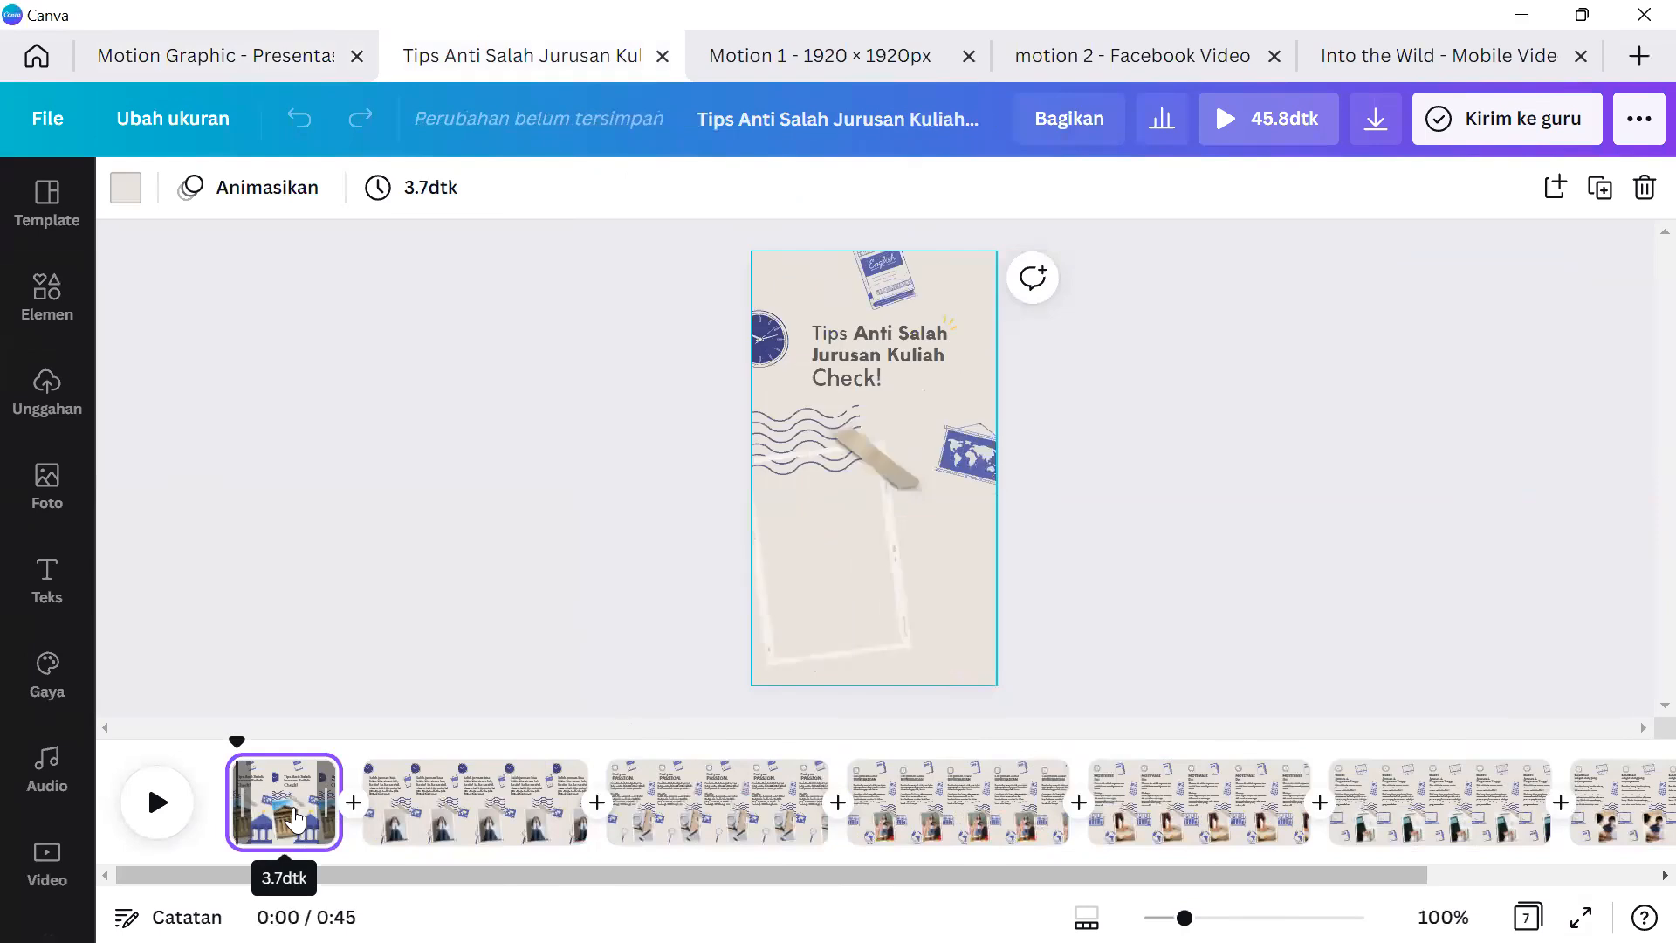
# Open page 2 and inspect its clock, English book and world map illustrations one by one.
pyautogui.click(481, 838)
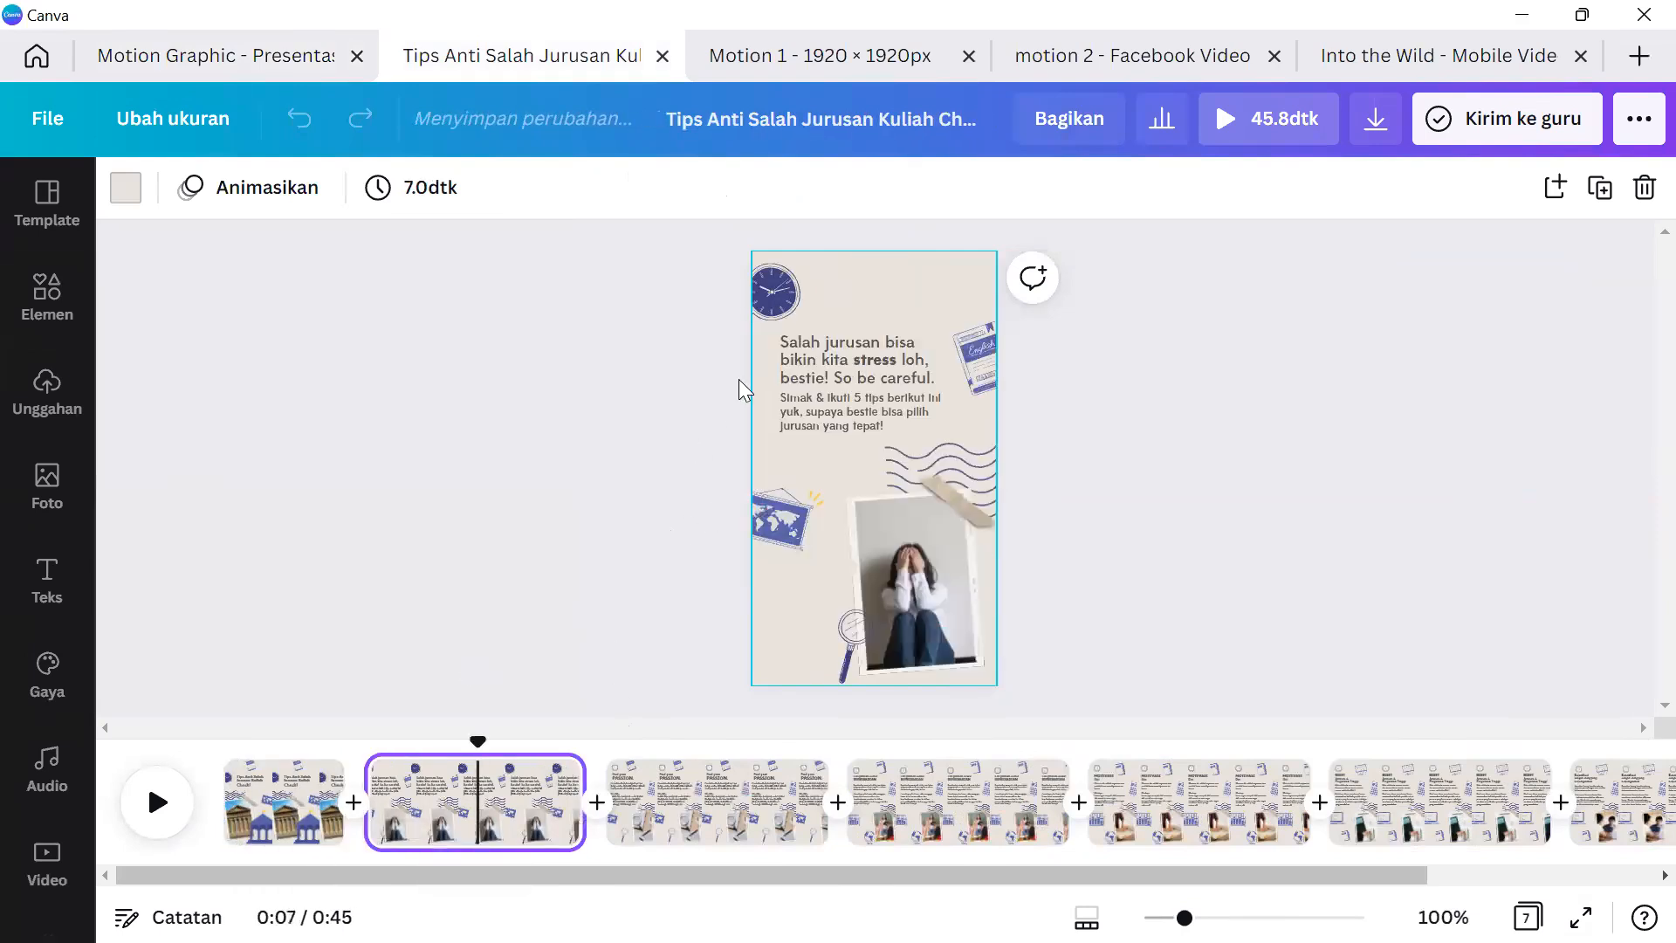
pyautogui.click(790, 300)
pyautogui.click(971, 353)
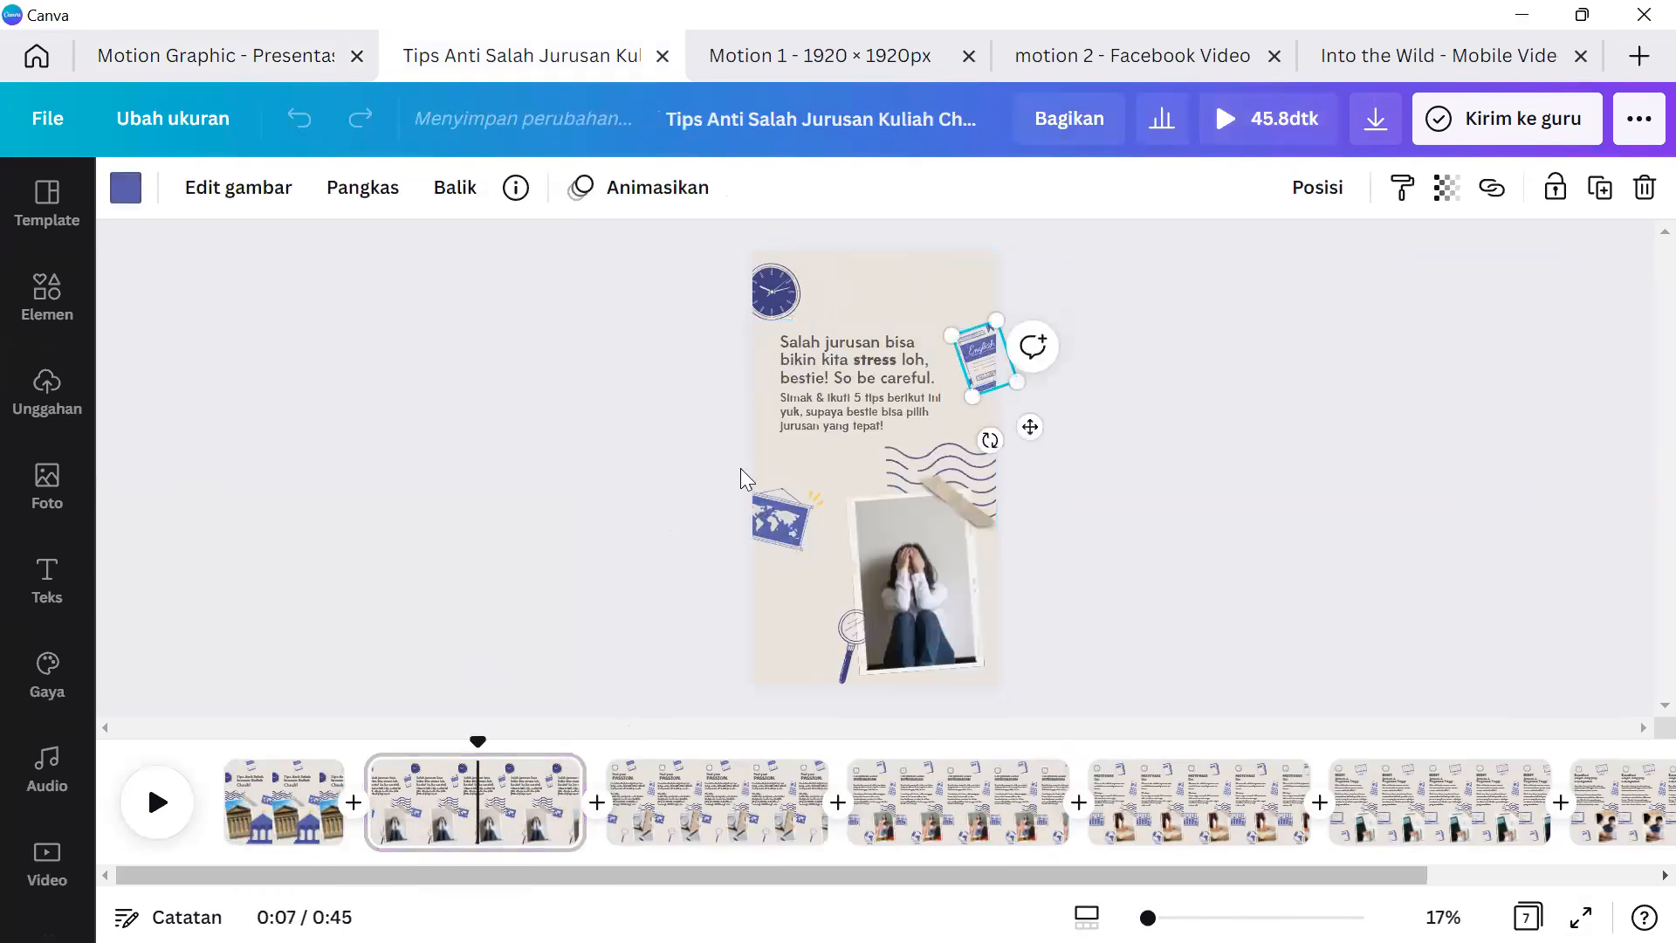
pyautogui.click(775, 513)
pyautogui.click(515, 487)
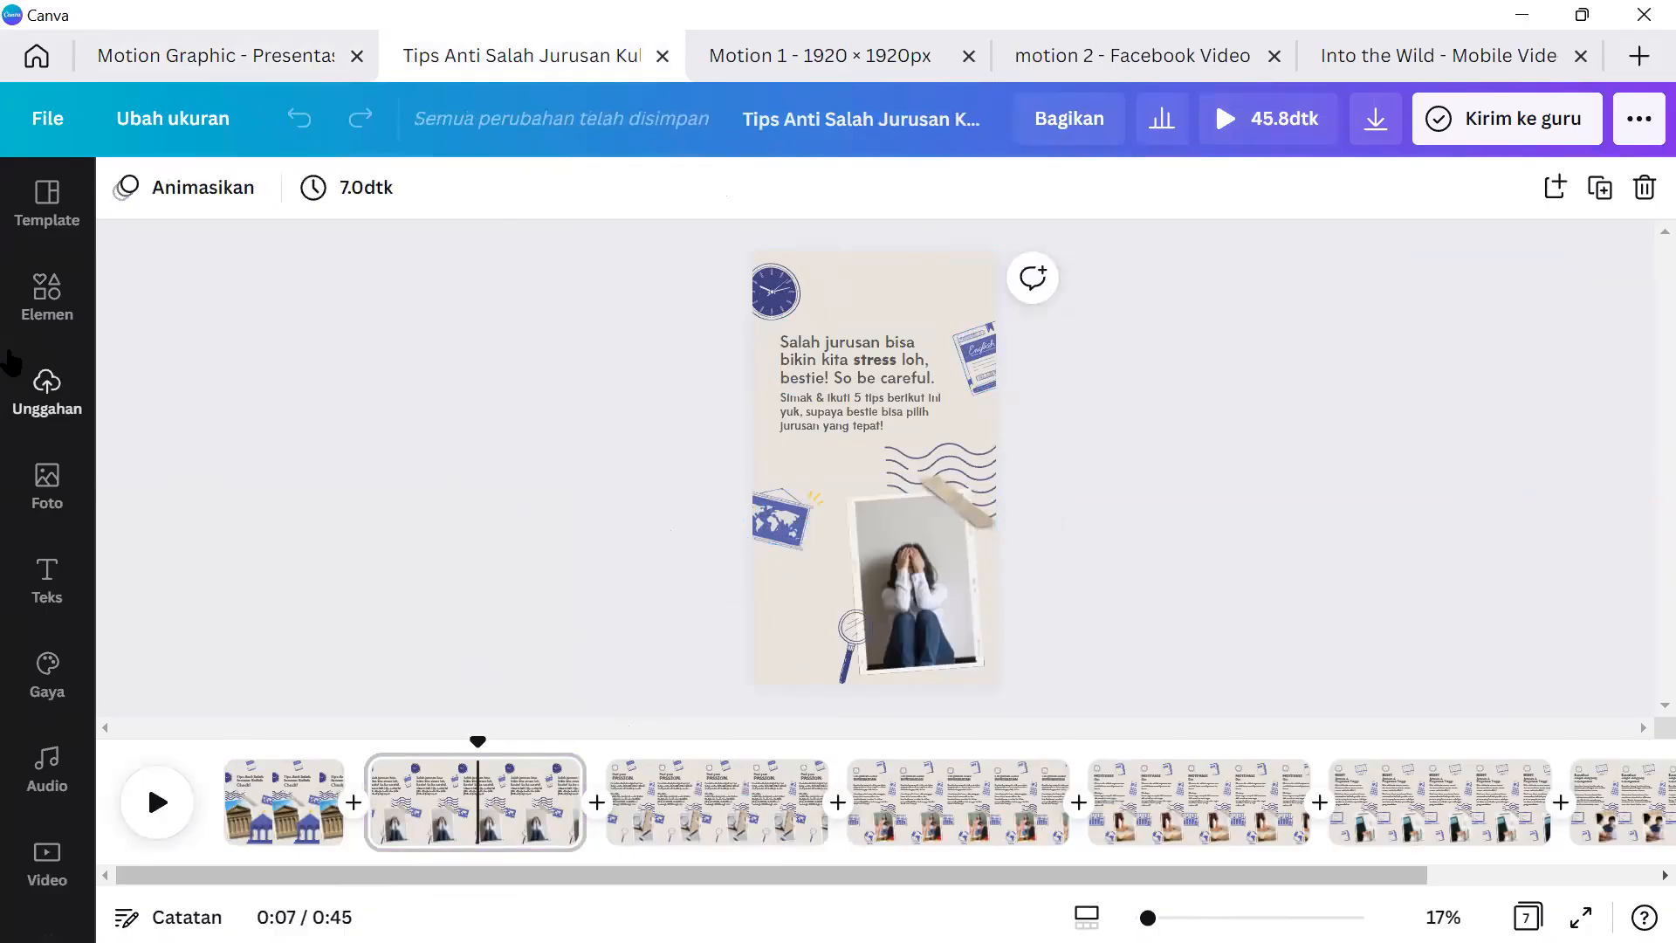
# Search the element library for "bunga" and look through the flower graphics.
pyautogui.click(28, 317)
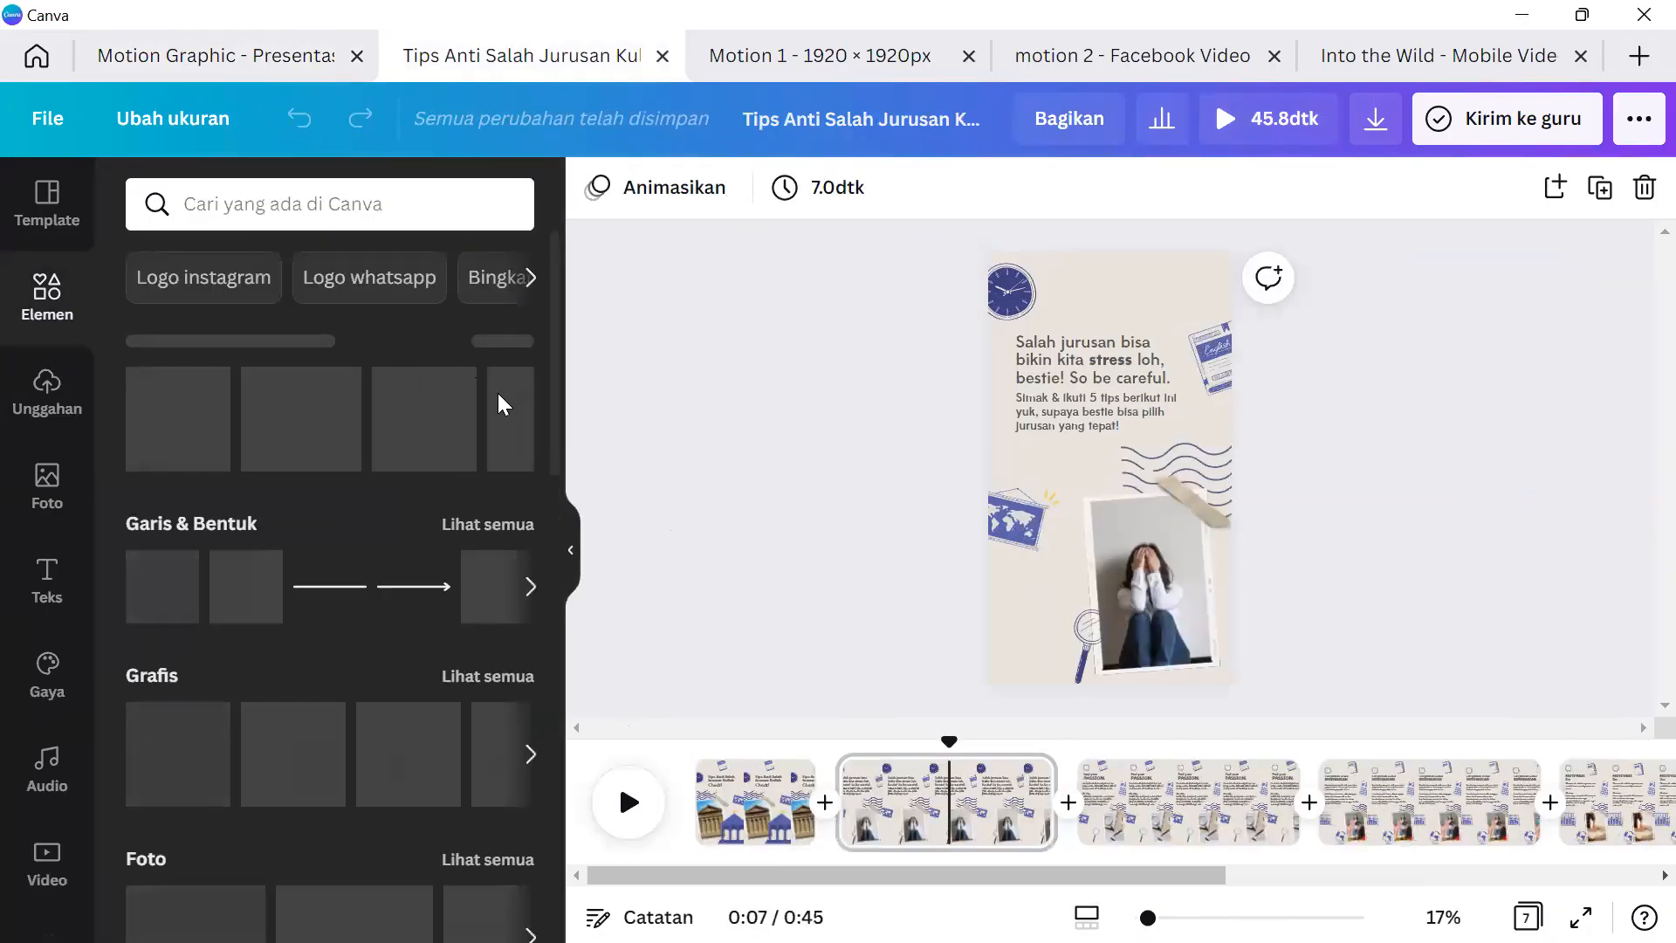
pyautogui.scroll(-3, 375, 454)
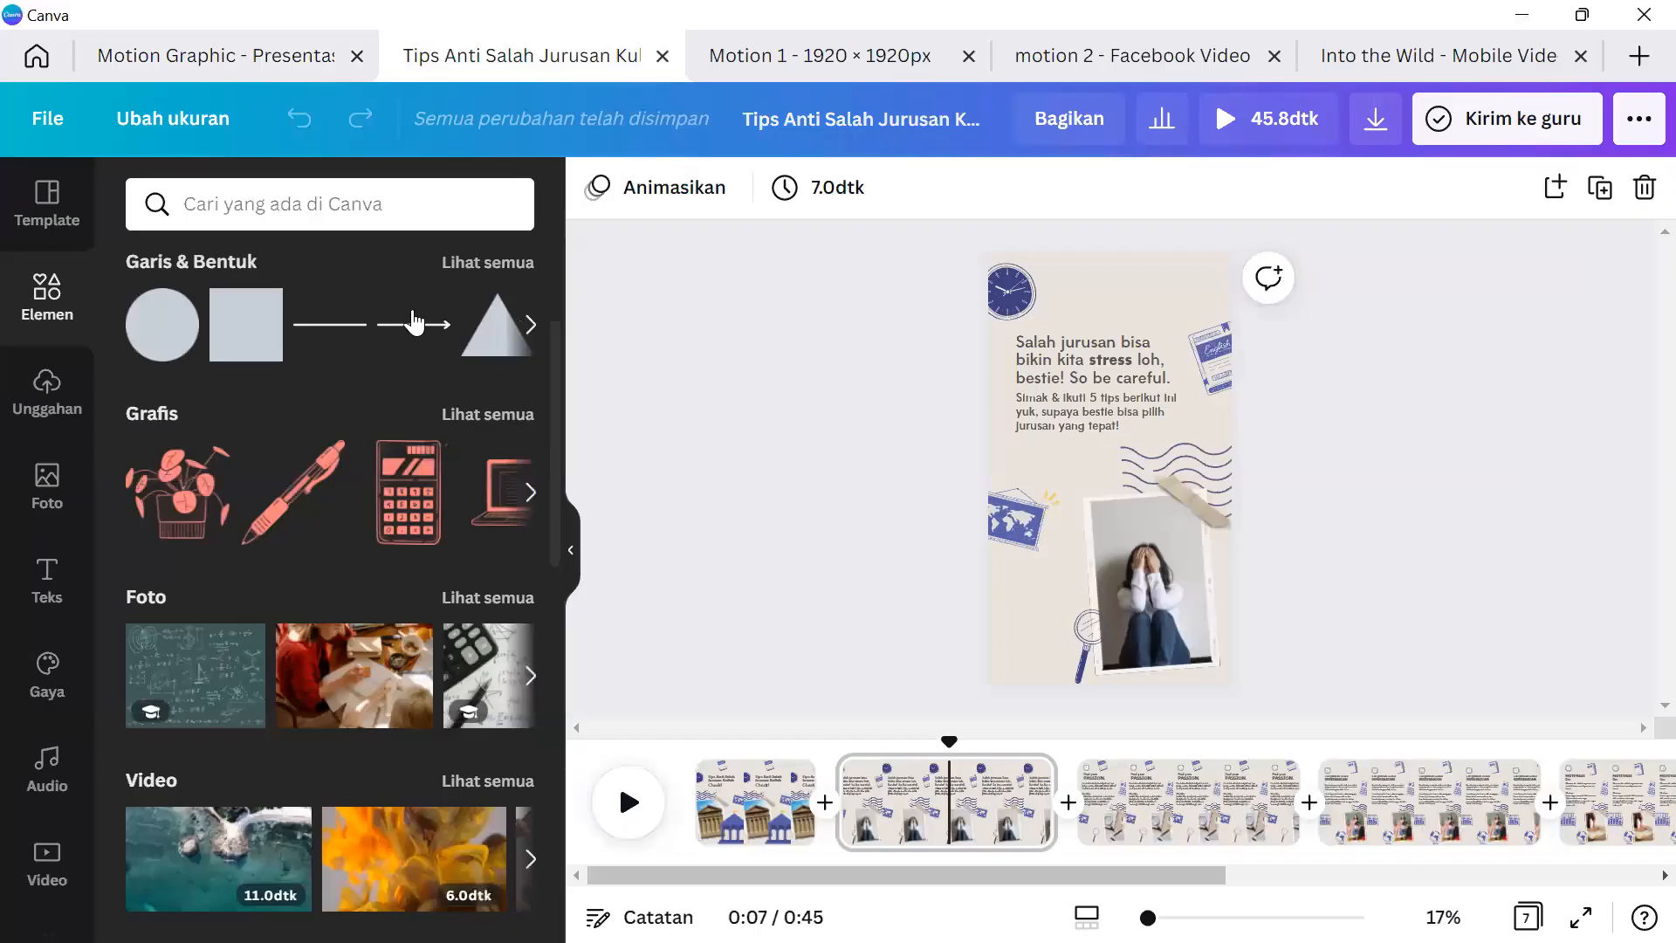
pyautogui.click(339, 202)
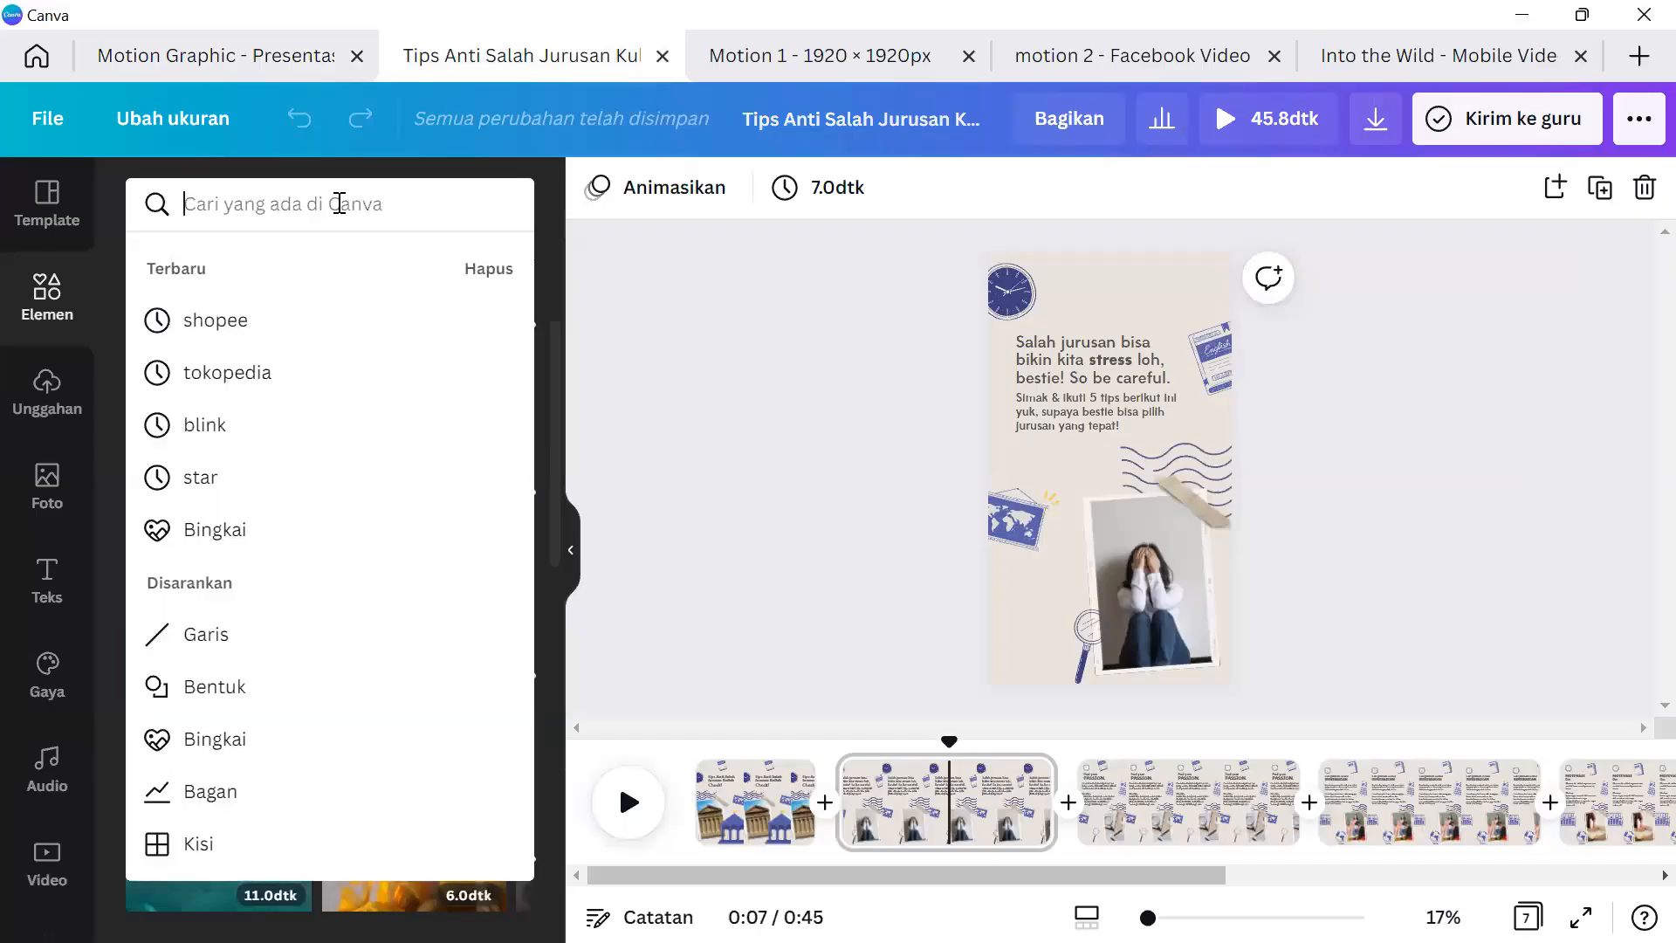
pyautogui.write('bunga')
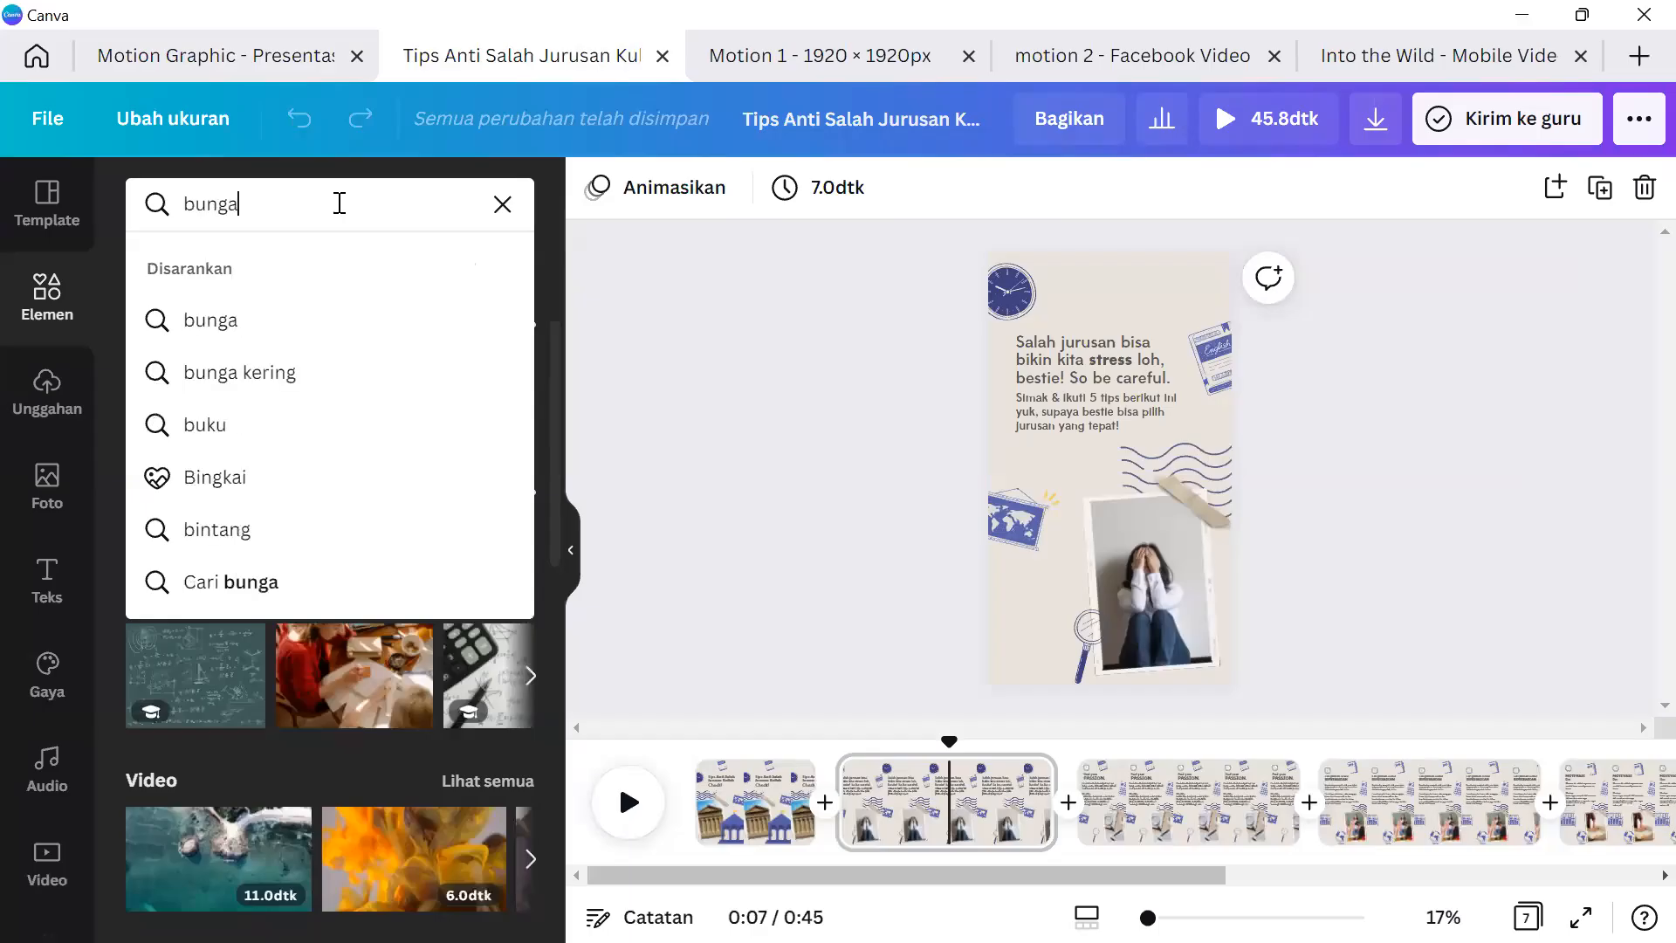
pyautogui.press('Return')
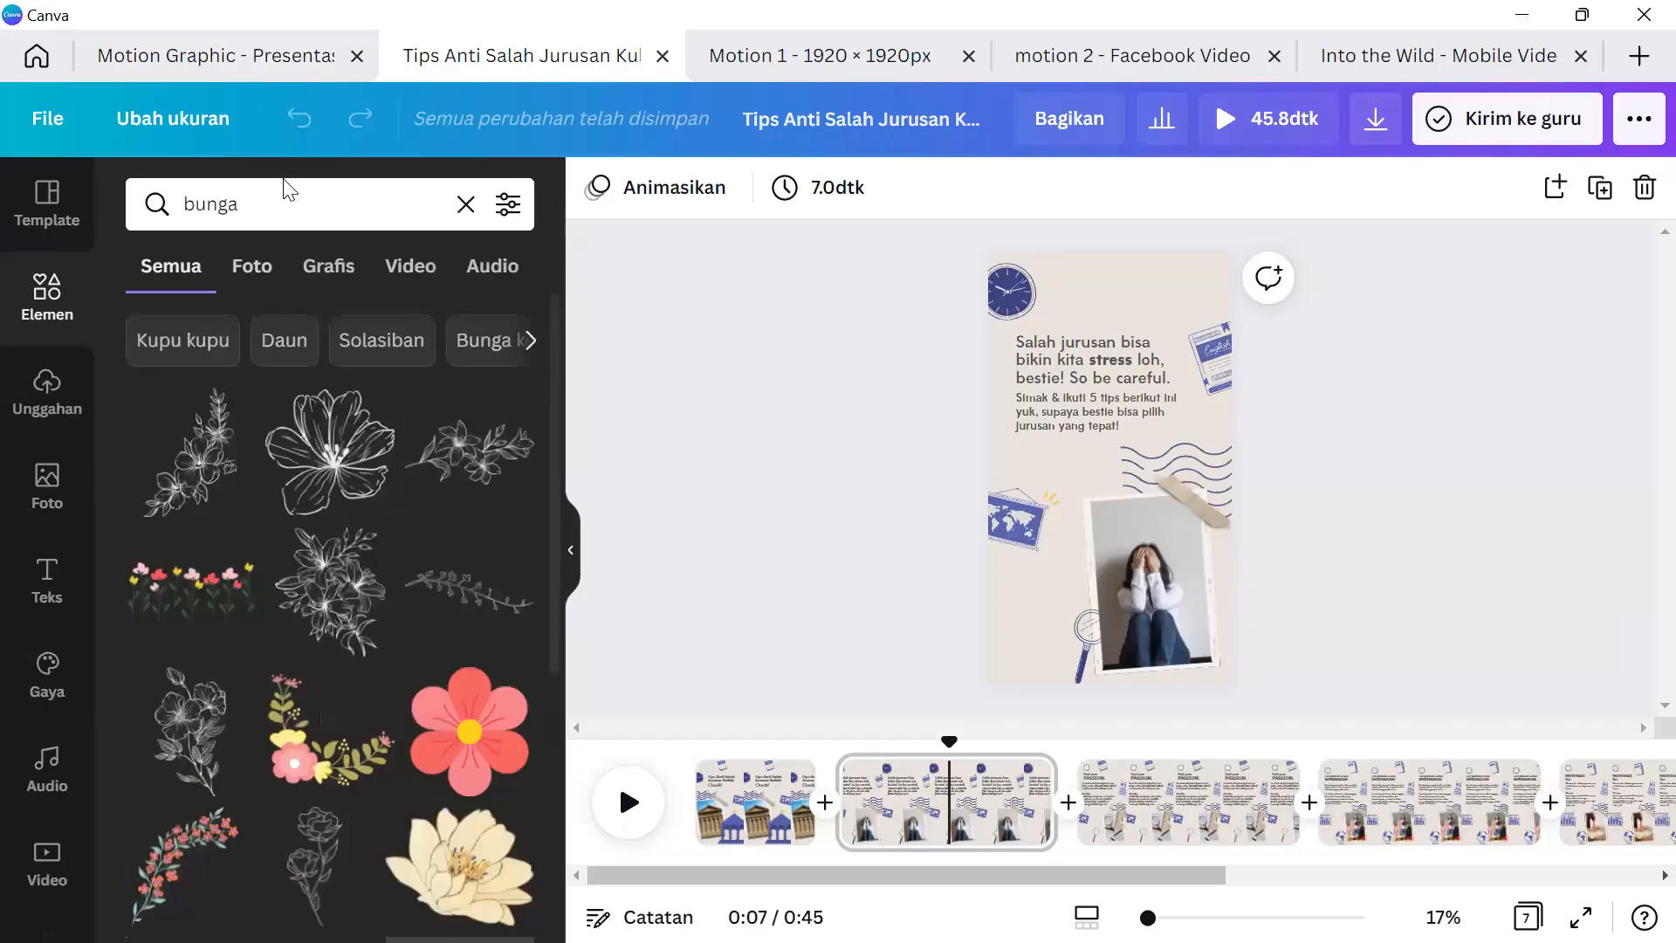
pyautogui.scroll(-2, 391, 476)
pyautogui.scroll(-2, 410, 515)
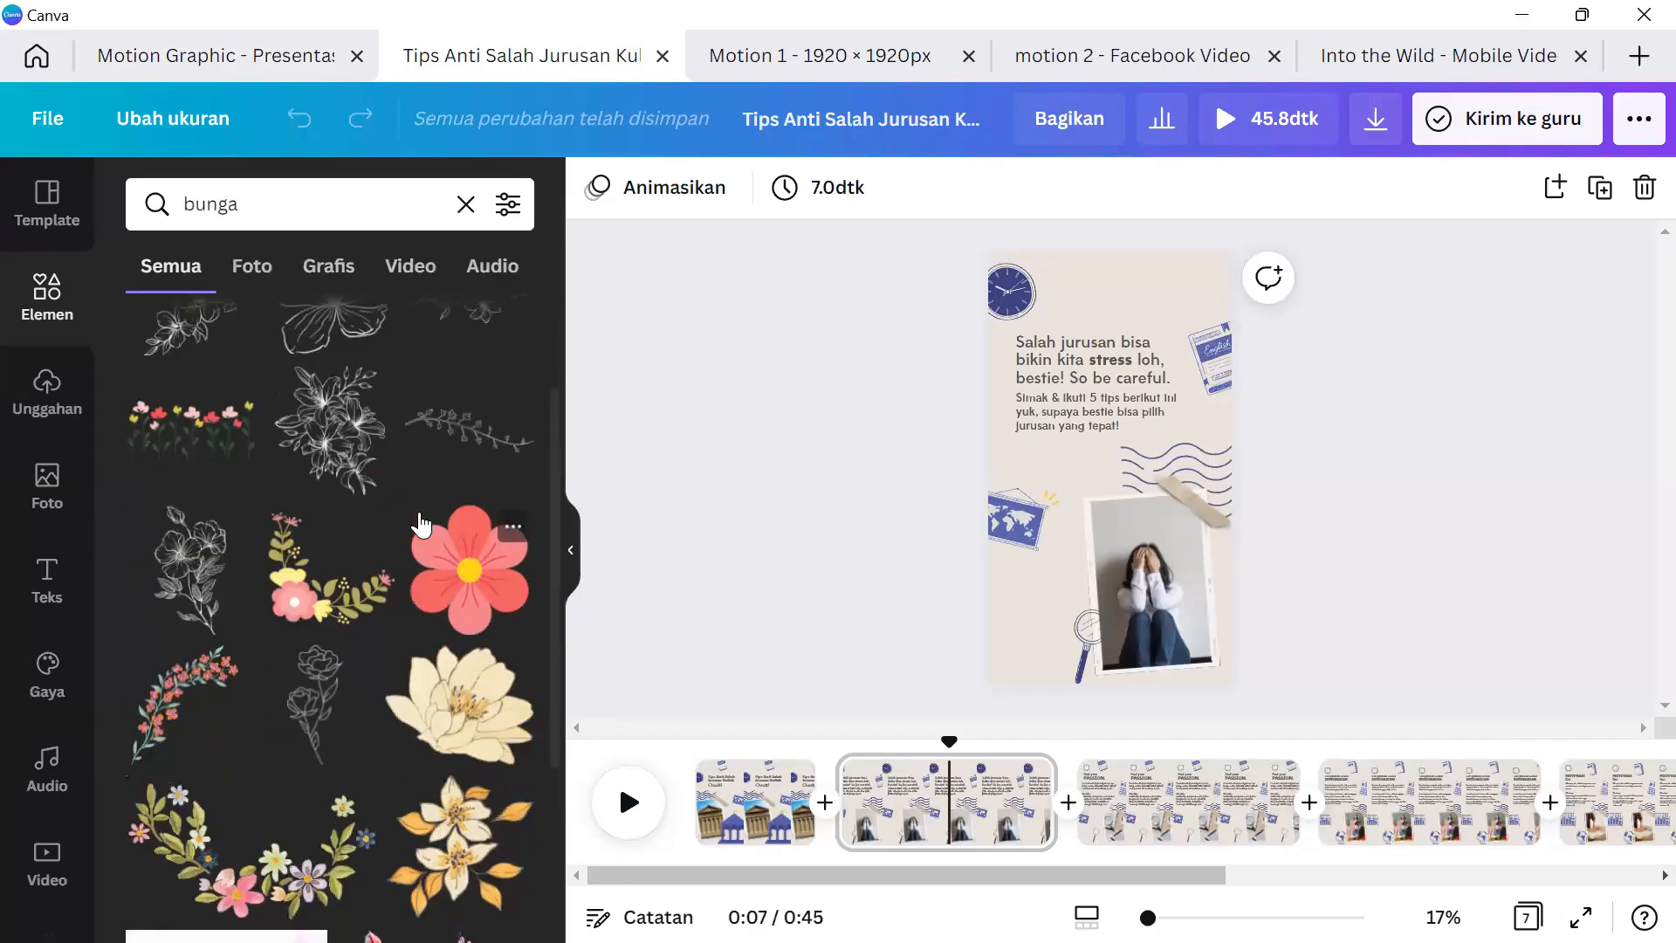
pyautogui.scroll(3, 423, 524)
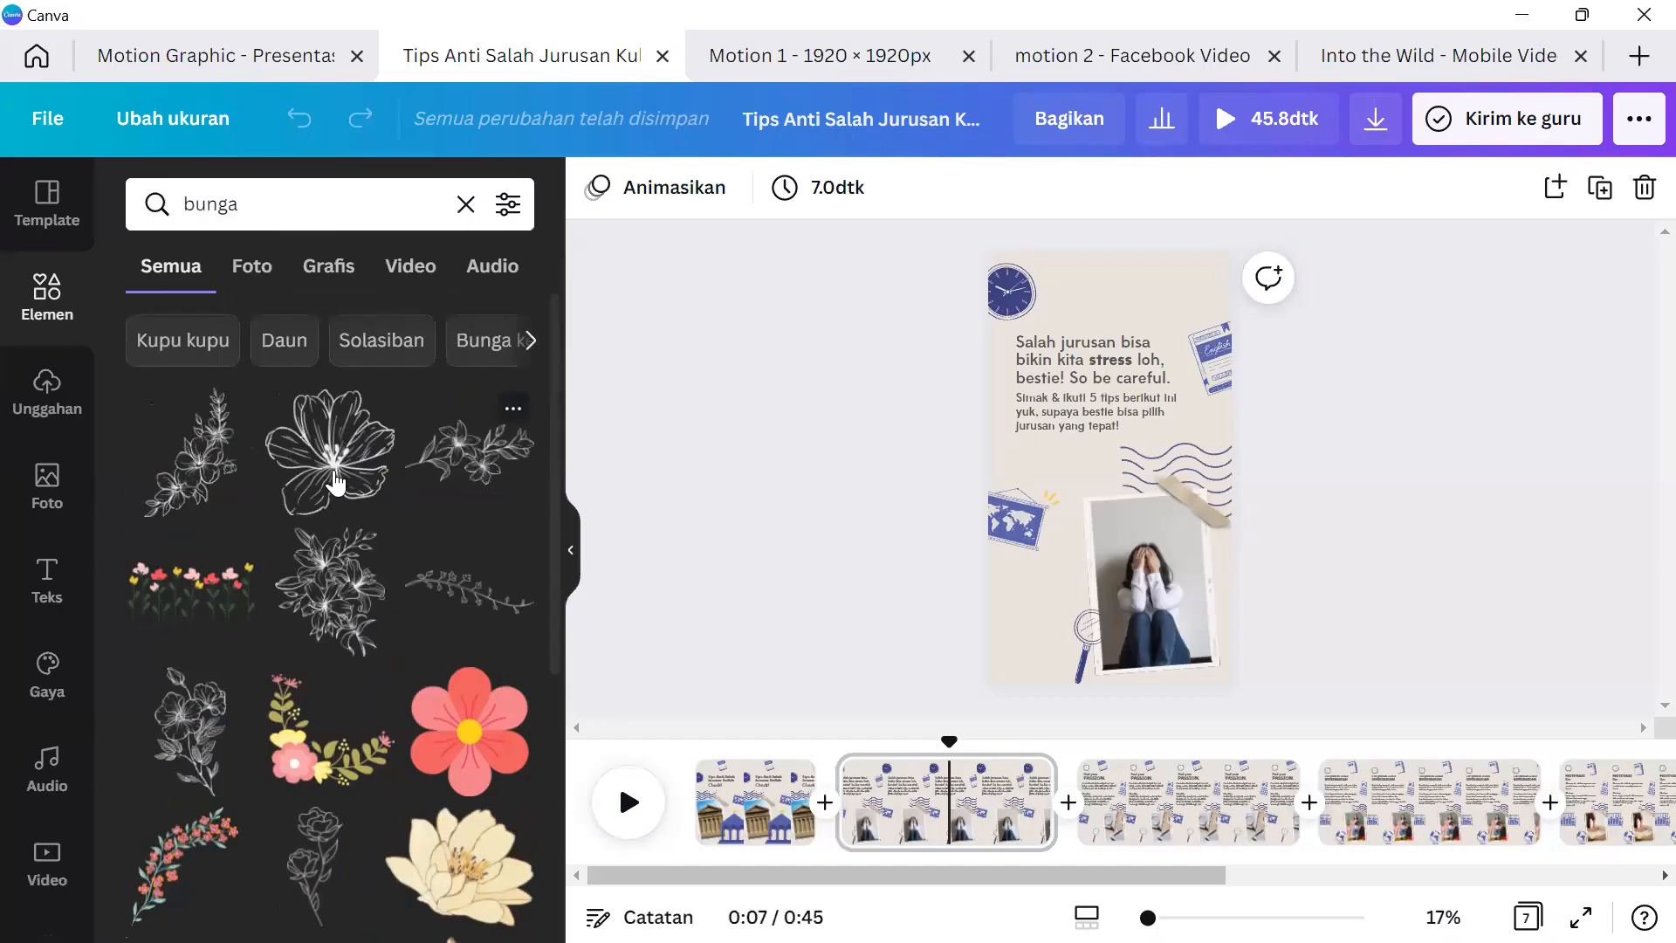
pyautogui.scroll(-6, 329, 636)
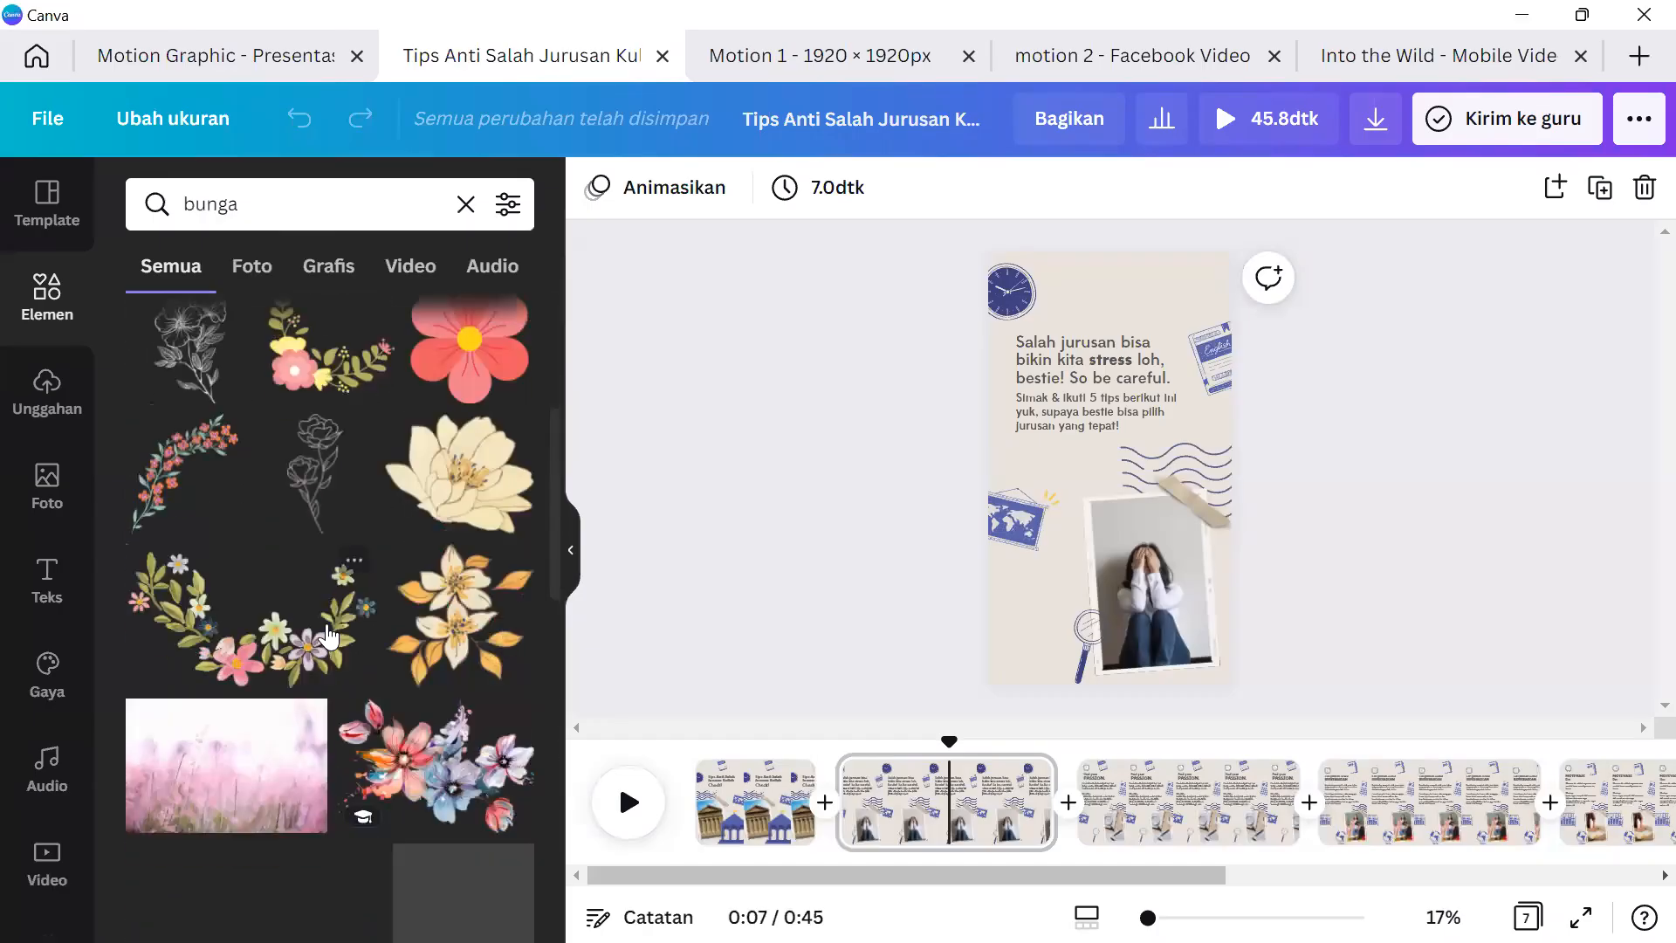
pyautogui.scroll(-5, 329, 633)
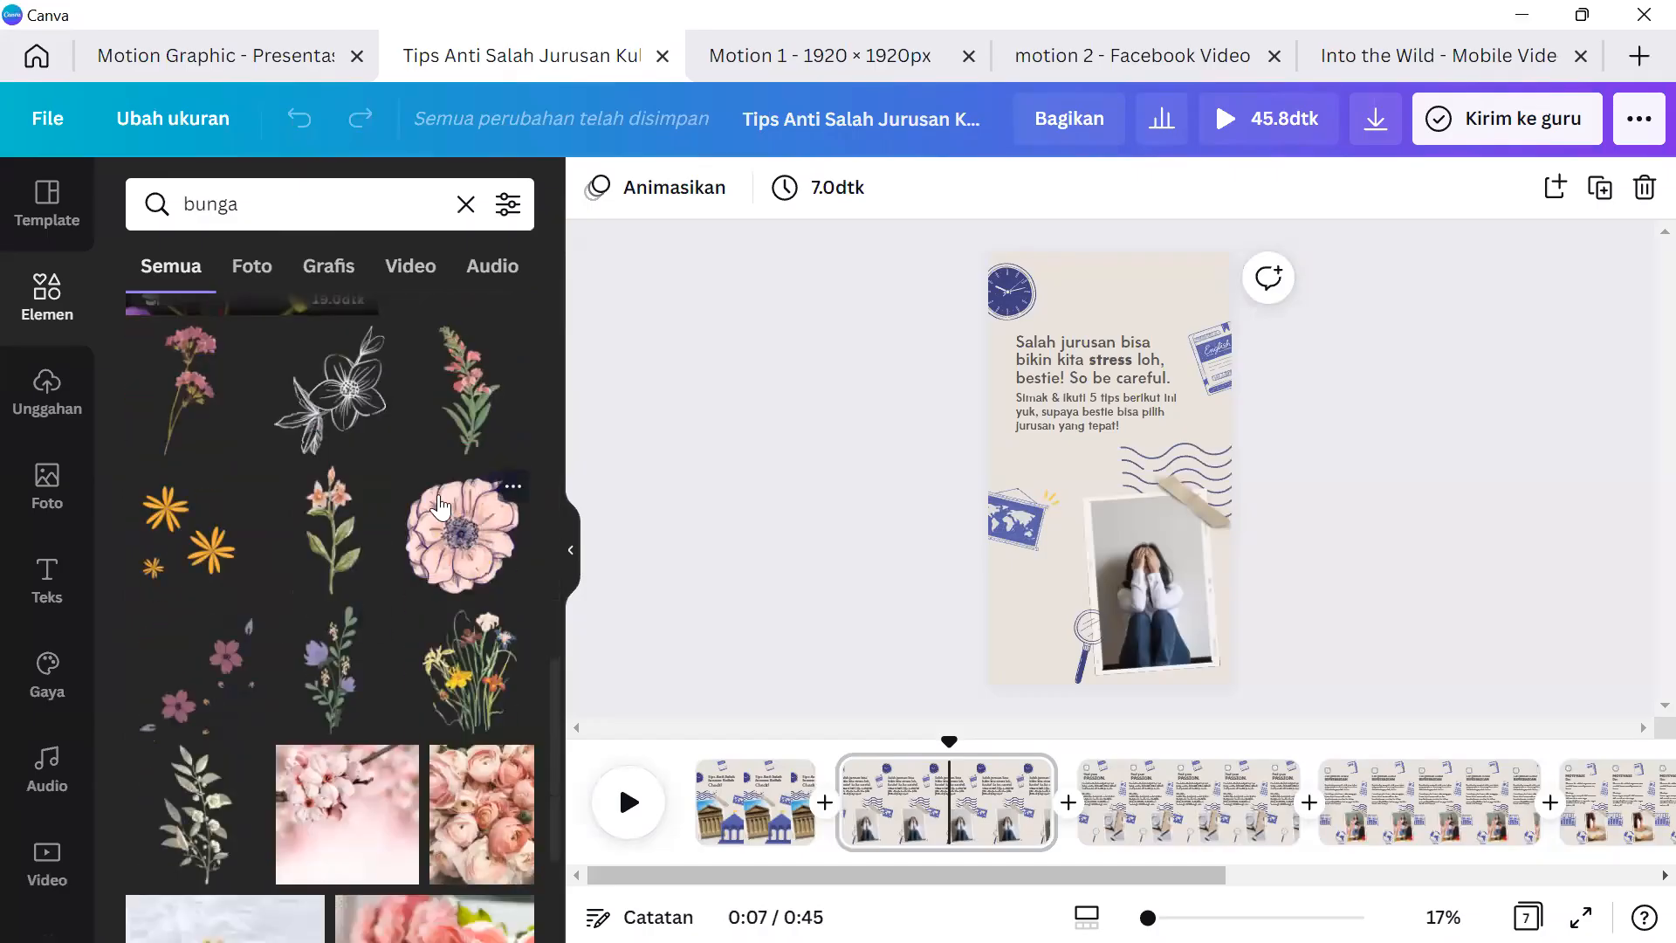
# Show elements similar to the "Pressed flower watercolor" graphic and add the pink flower with grey leaves to page 2.
pyautogui.click(513, 478)
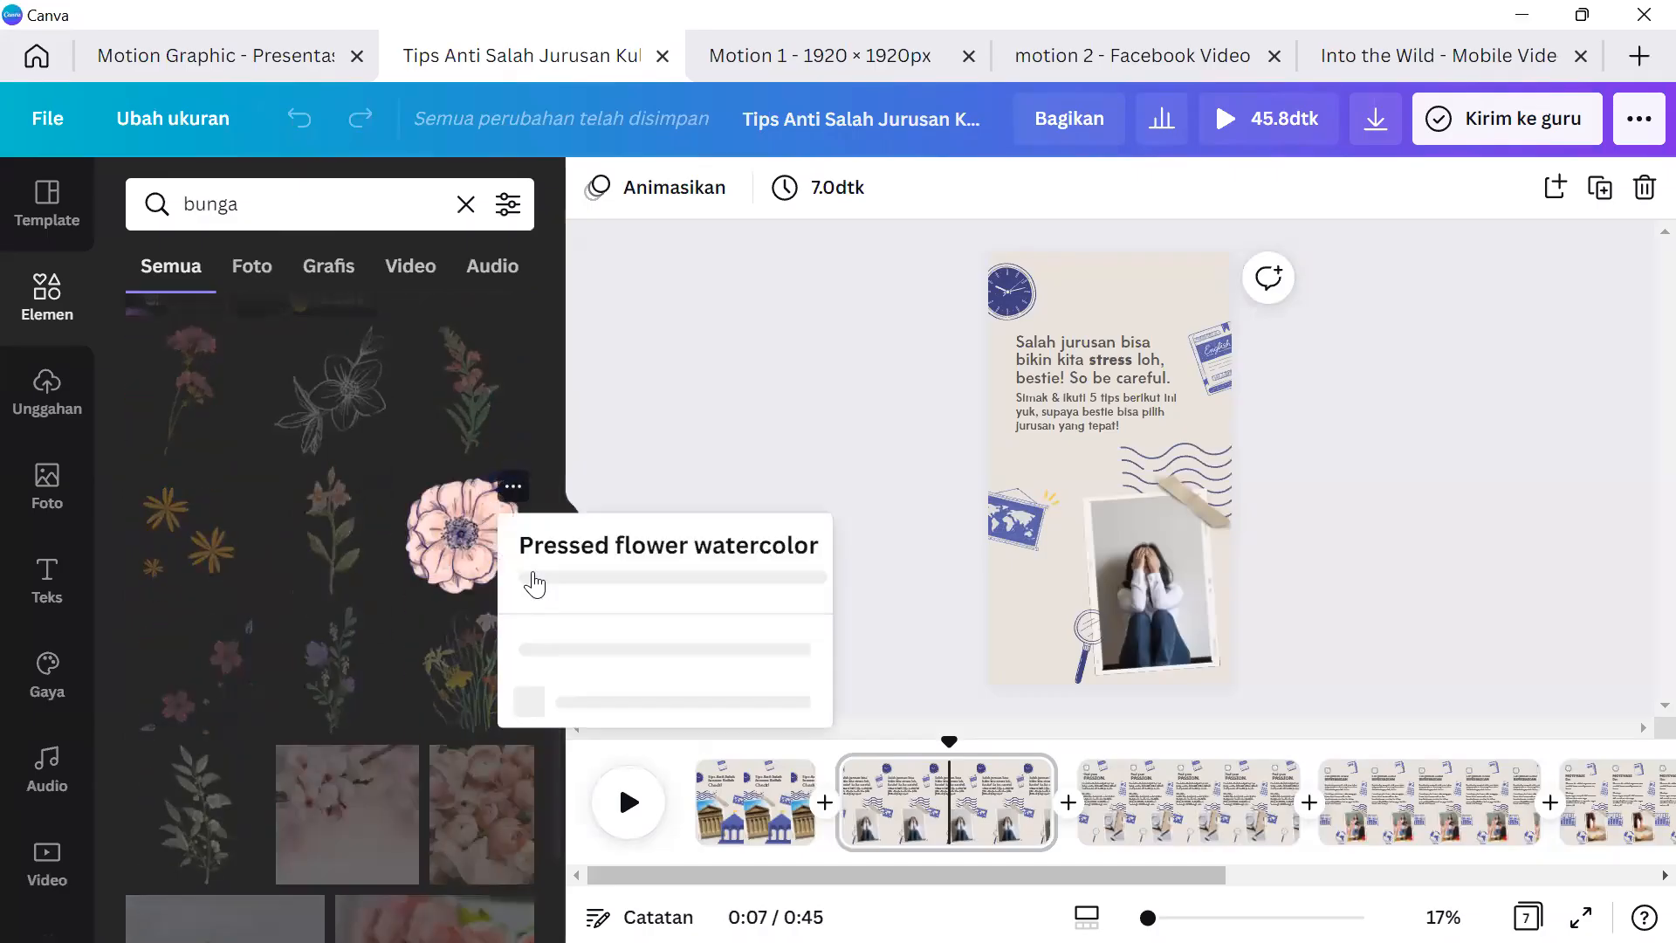
pyautogui.scroll(-1, 656, 561)
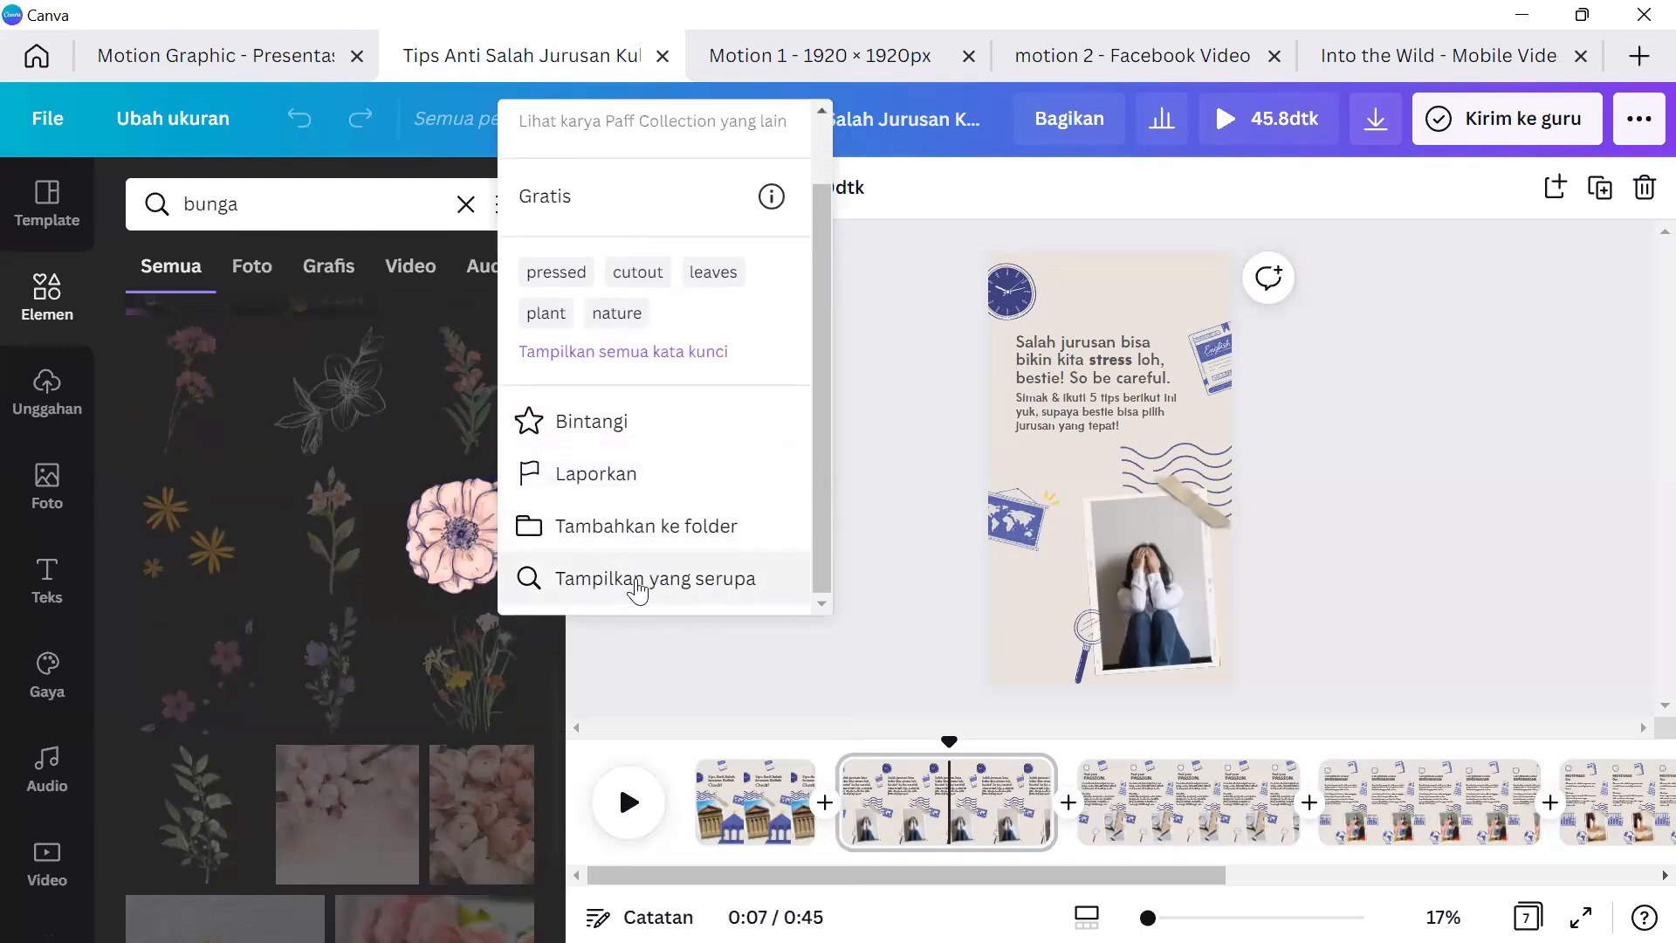
pyautogui.click(636, 583)
pyautogui.scroll(-3, 358, 521)
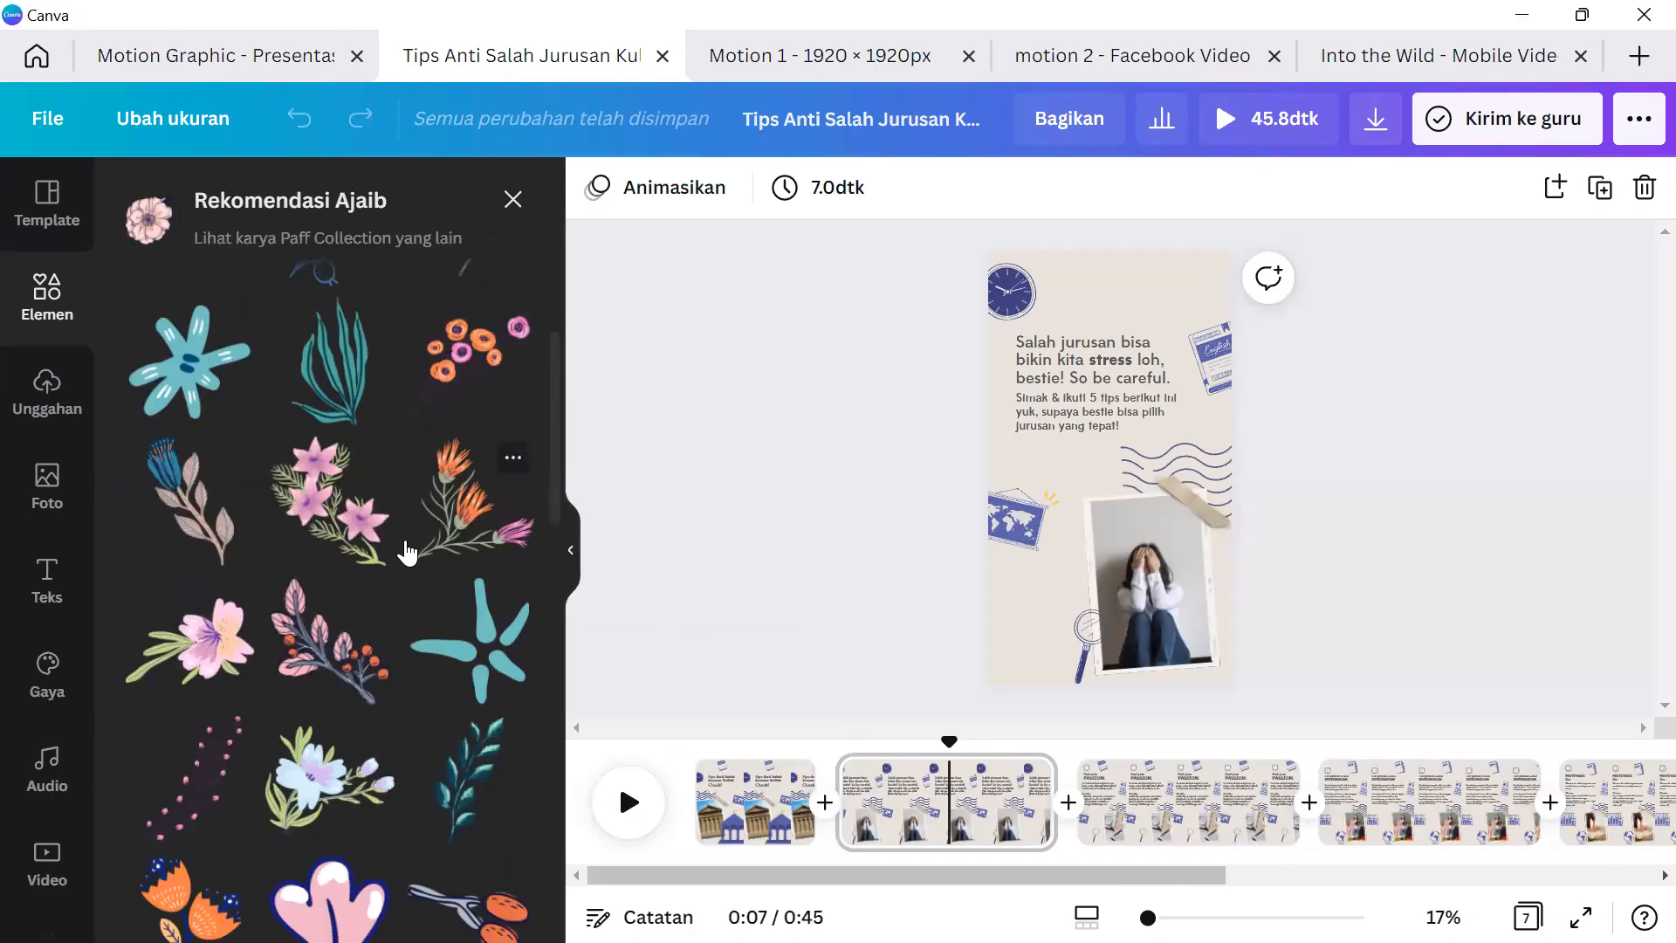
pyautogui.scroll(-6, 388, 554)
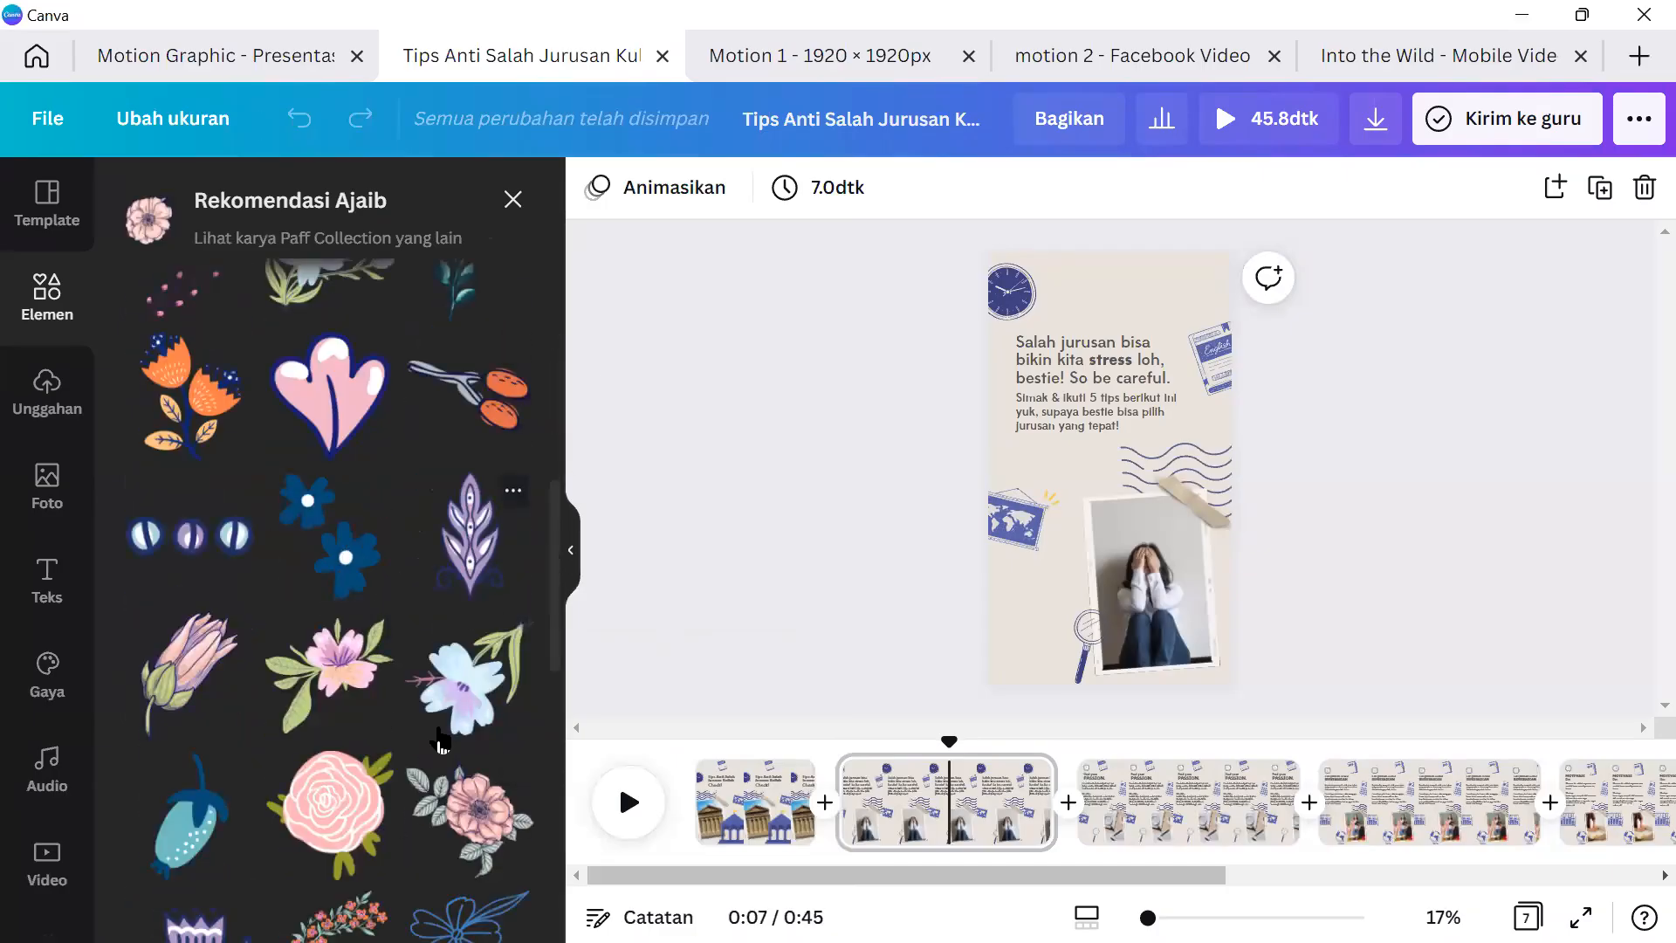
pyautogui.scroll(-2, 441, 741)
pyautogui.click(471, 694)
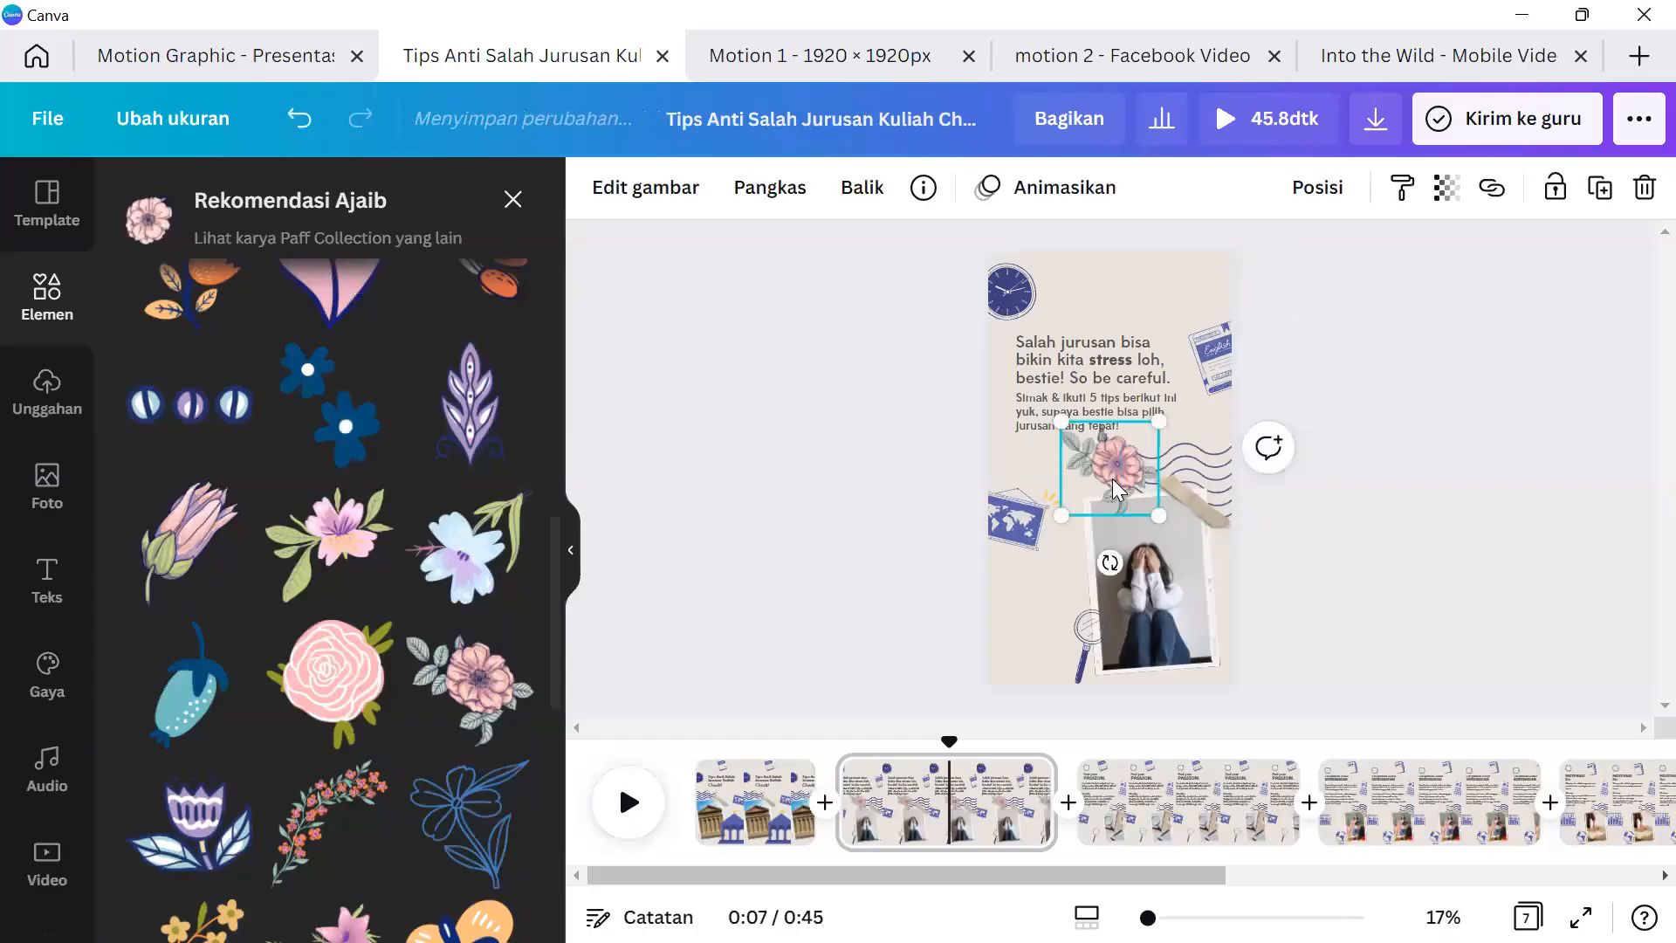
# Shift the pink flower on page 2, then add the pink flower bud graphic, enlarge it and place it over the photo.
pyautogui.moveTo(1096, 457); pyautogui.dragTo(1083, 468)
pyautogui.scroll(-1, 295, 791)
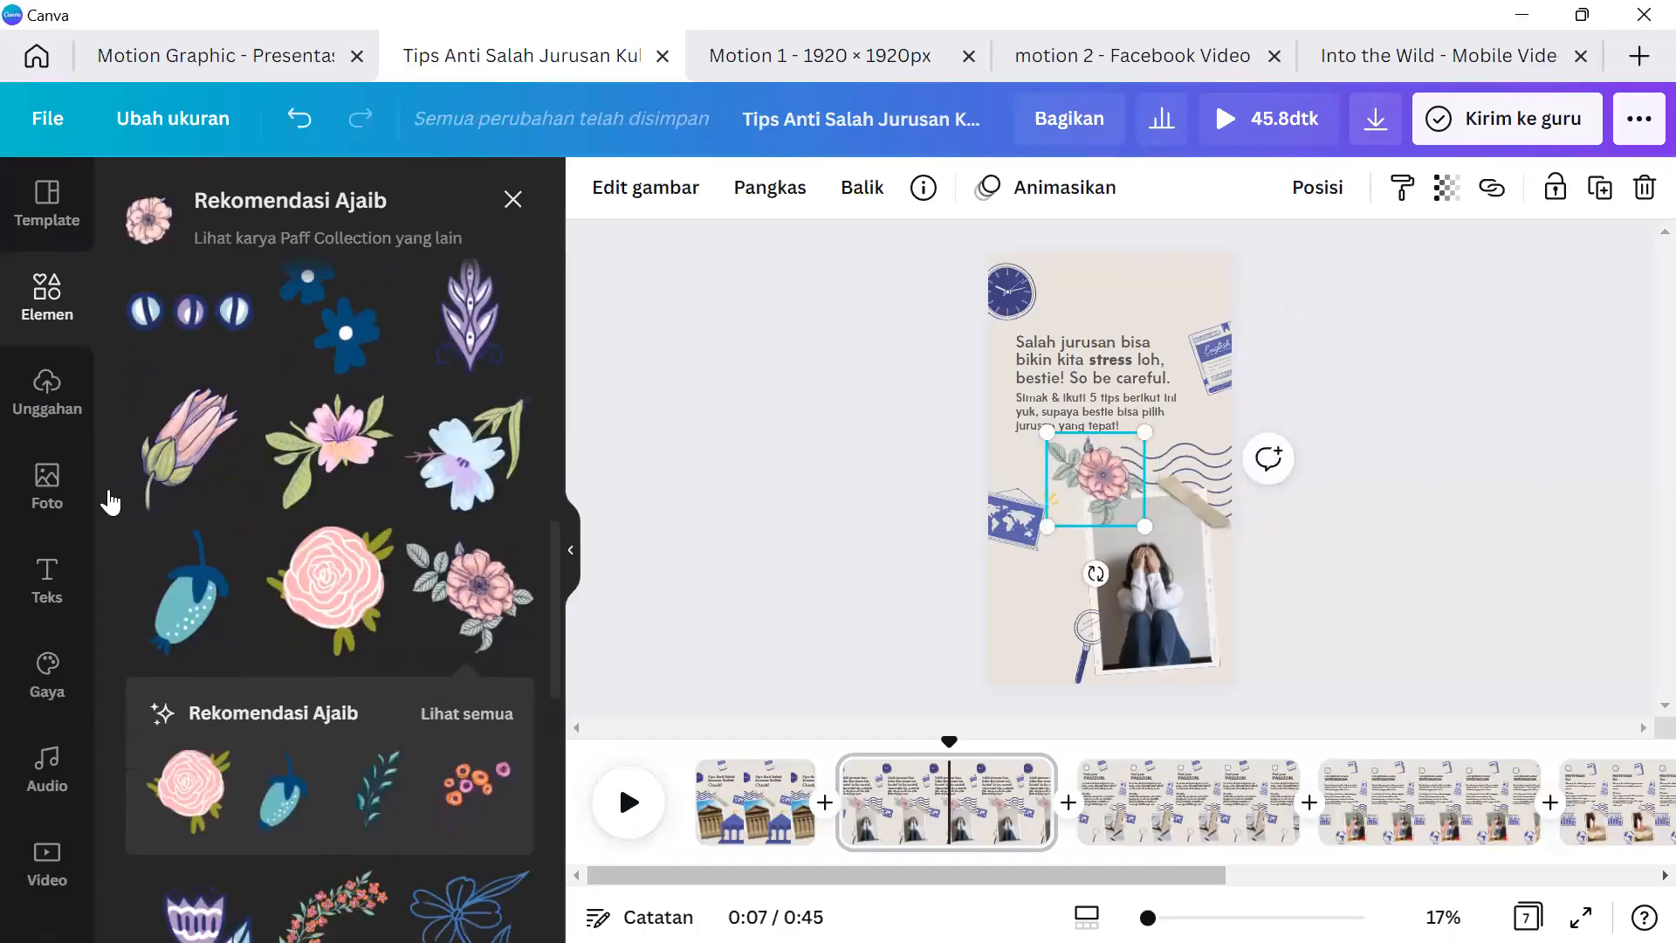
pyautogui.click(224, 423)
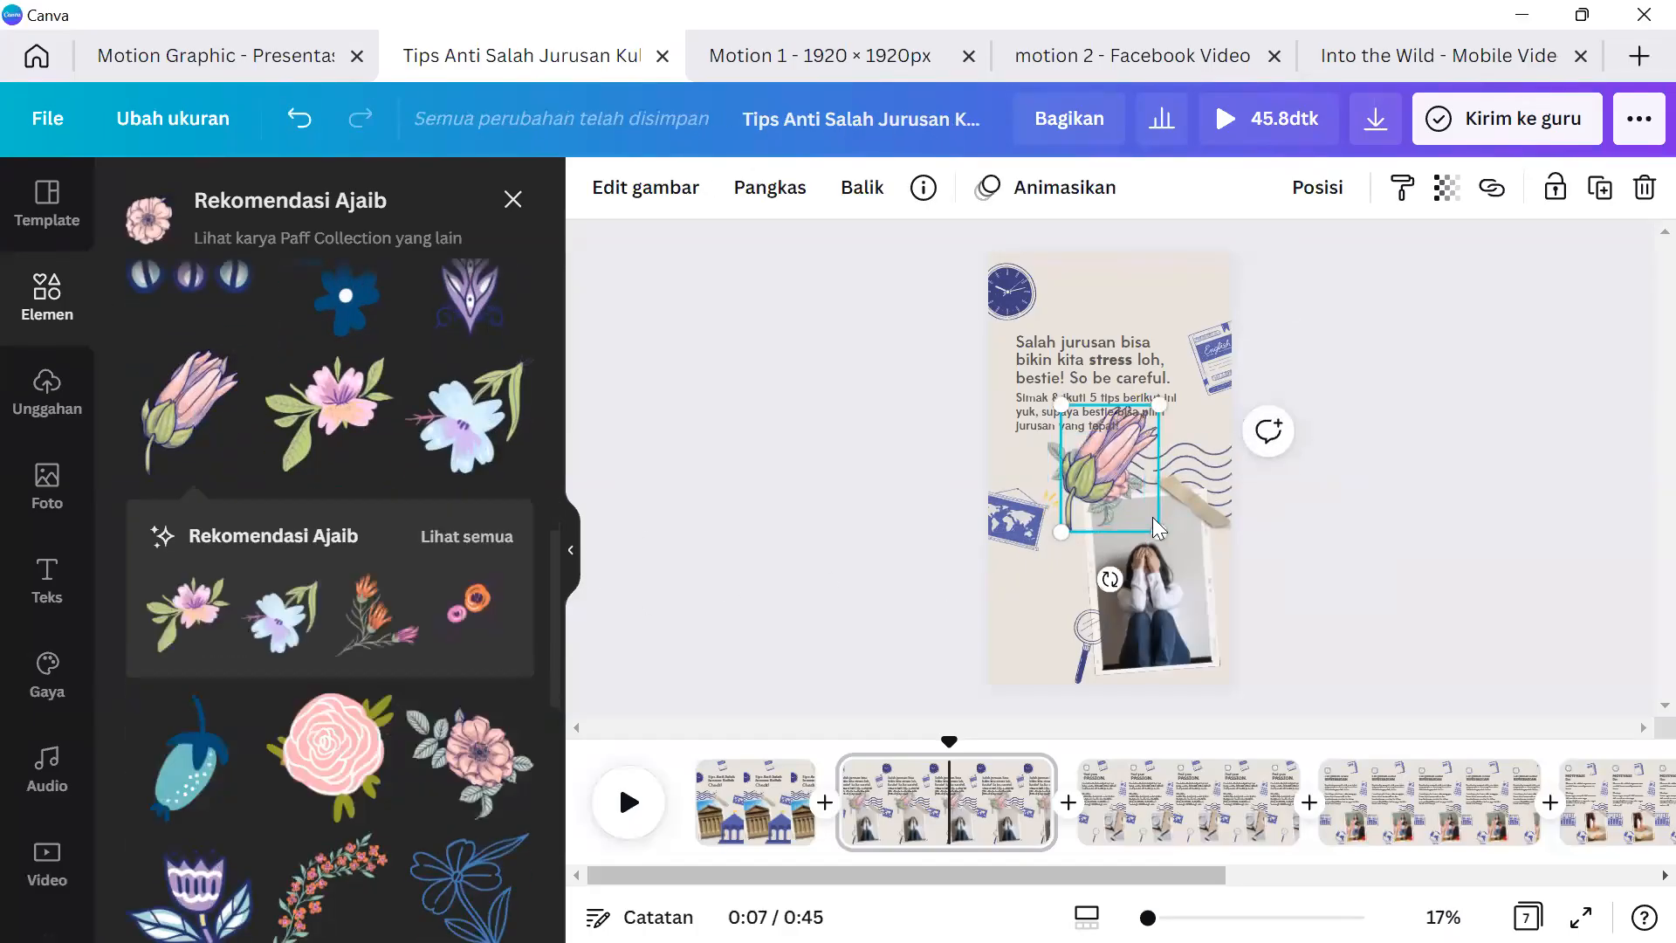
pyautogui.moveTo(1159, 532); pyautogui.dragTo(1178, 555)
pyautogui.moveTo(1104, 480); pyautogui.dragTo(1148, 556)
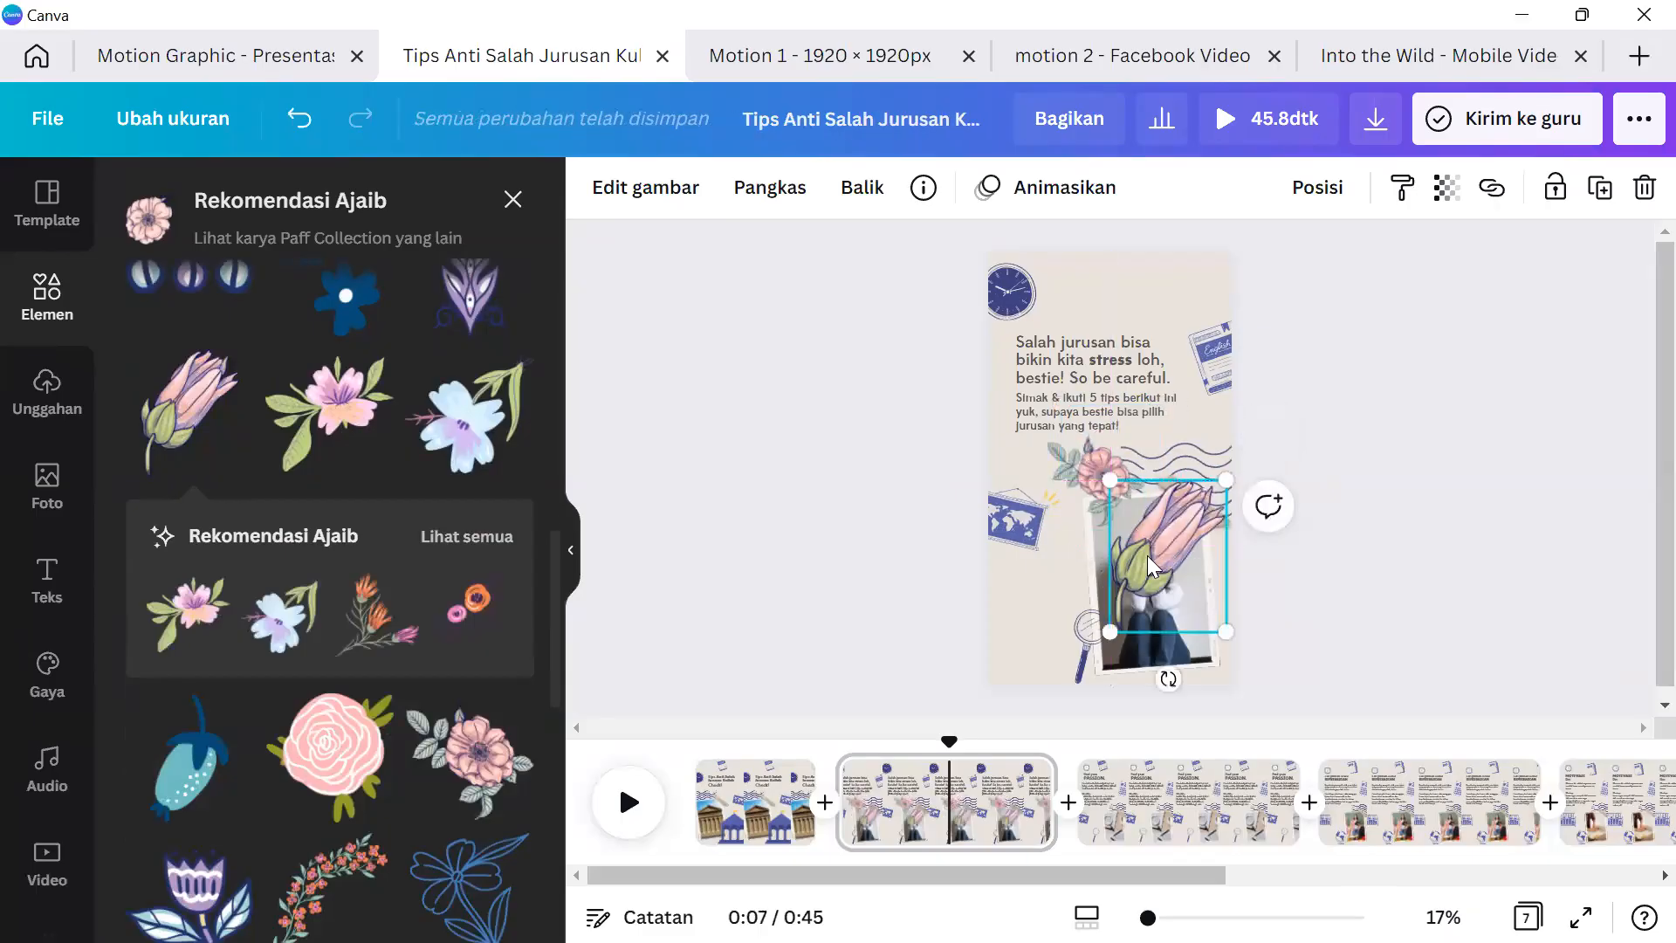
# Delete both flower graphics from page 2.
pyautogui.click(1337, 445)
pyautogui.click(1144, 515)
pyautogui.press('Delete')
# Check the clock and world map on page 2, clear the flower search and browse all recommended graphics for a matching style.
pyautogui.click(1012, 292)
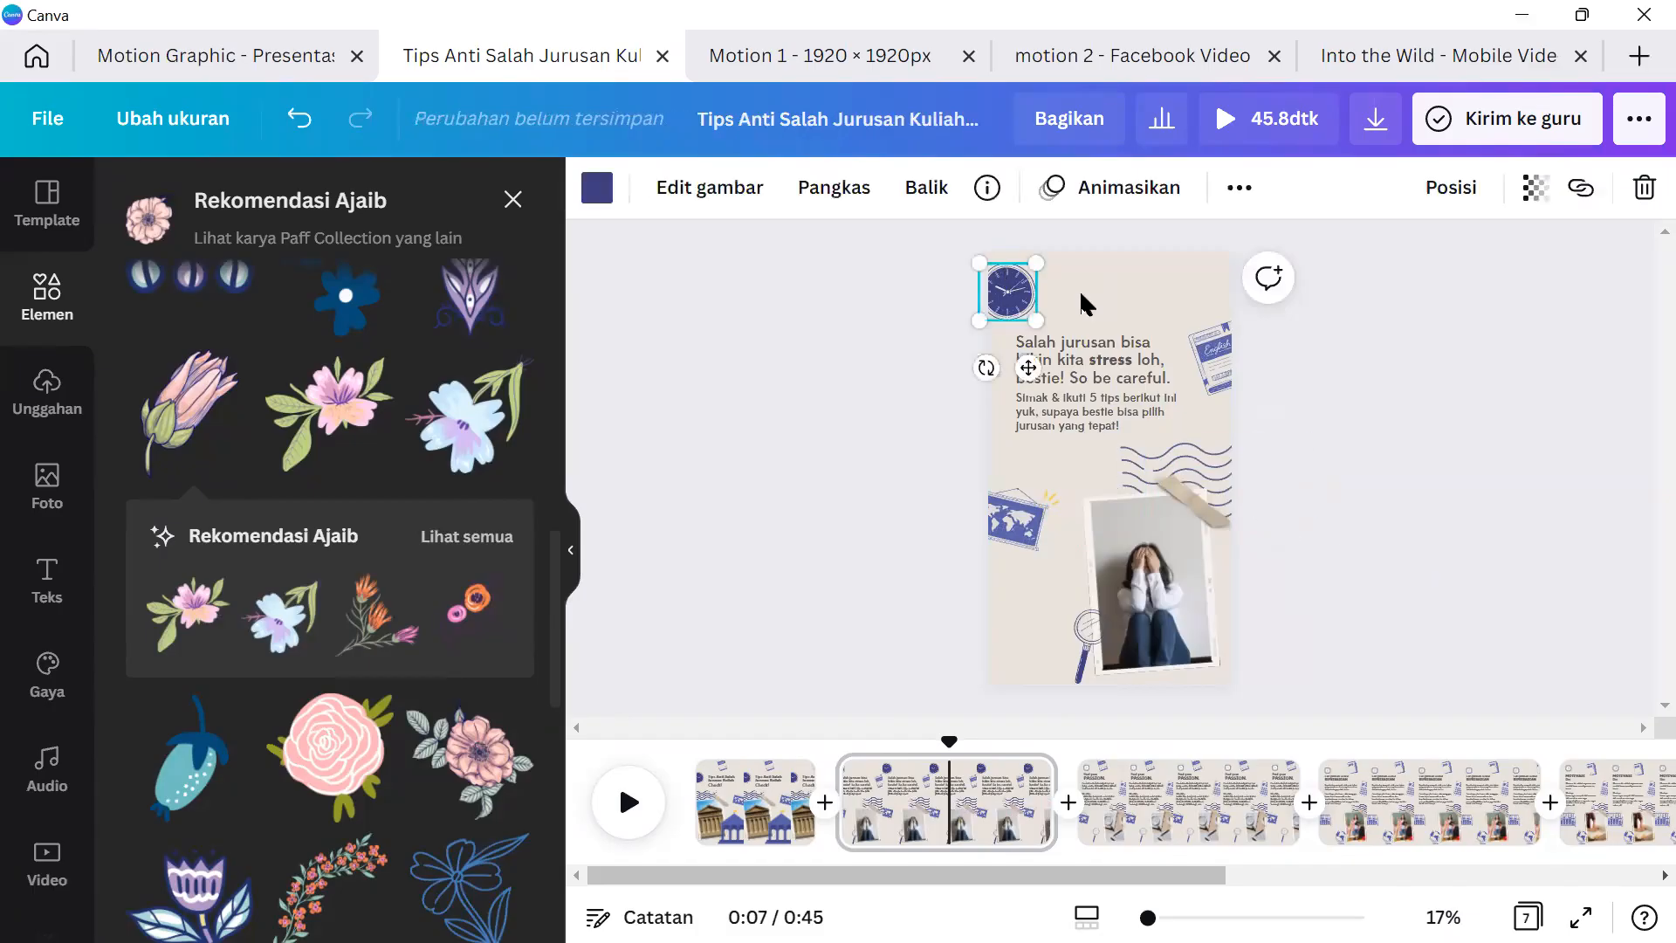
pyautogui.click(1011, 517)
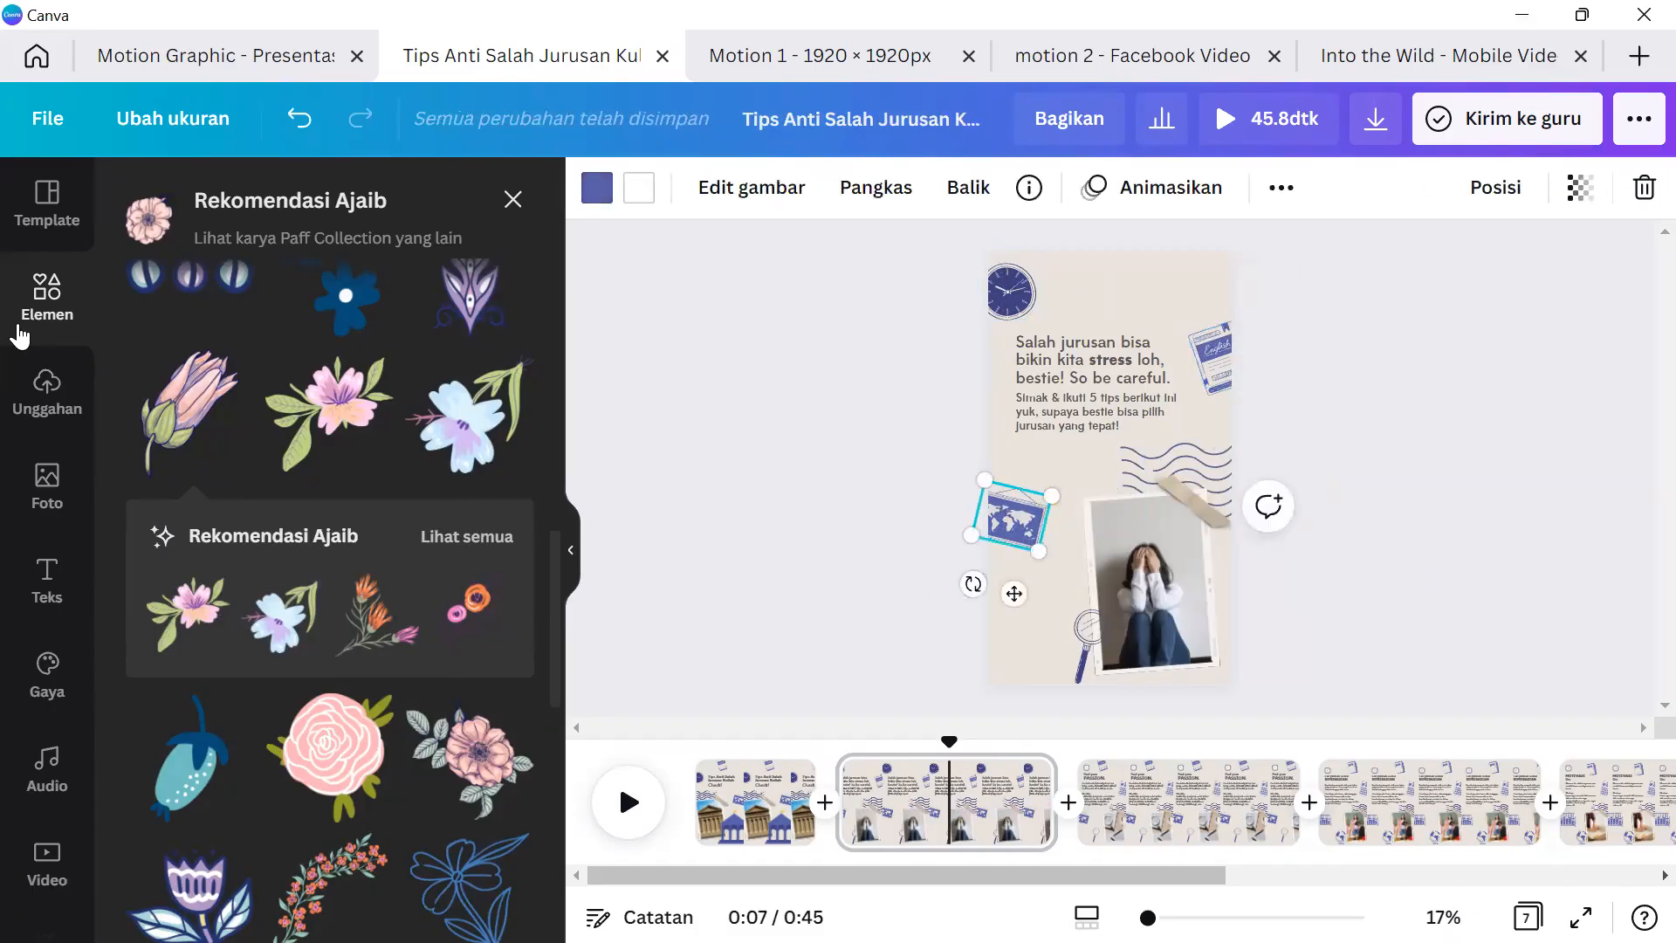
pyautogui.click(529, 201)
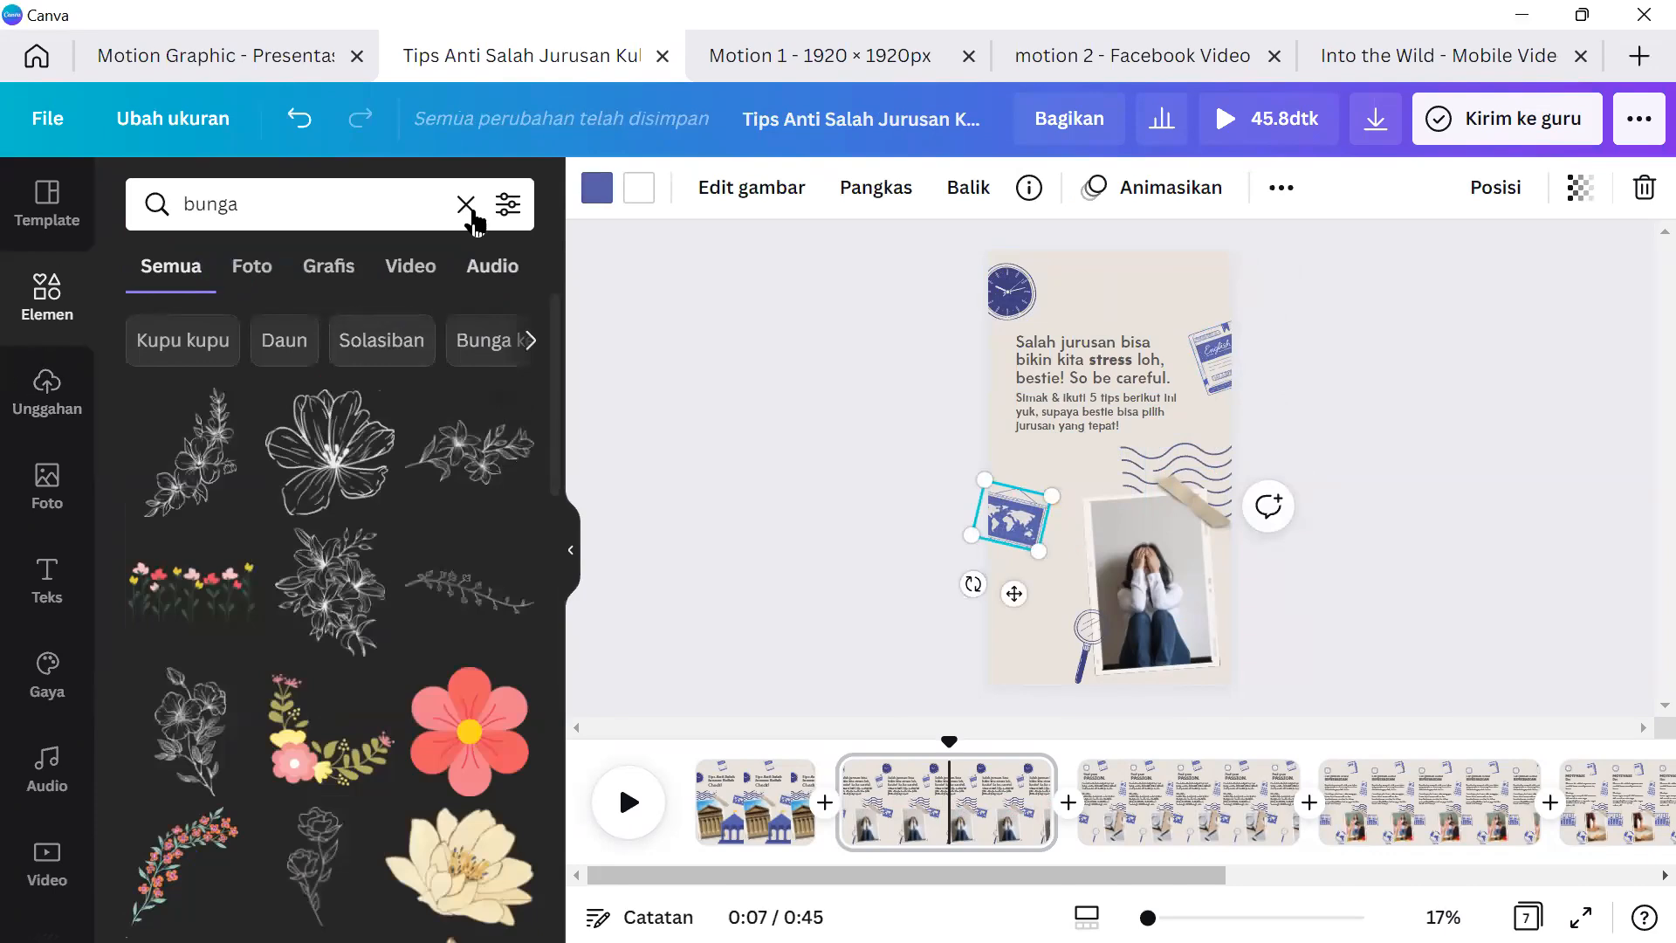
pyautogui.click(466, 206)
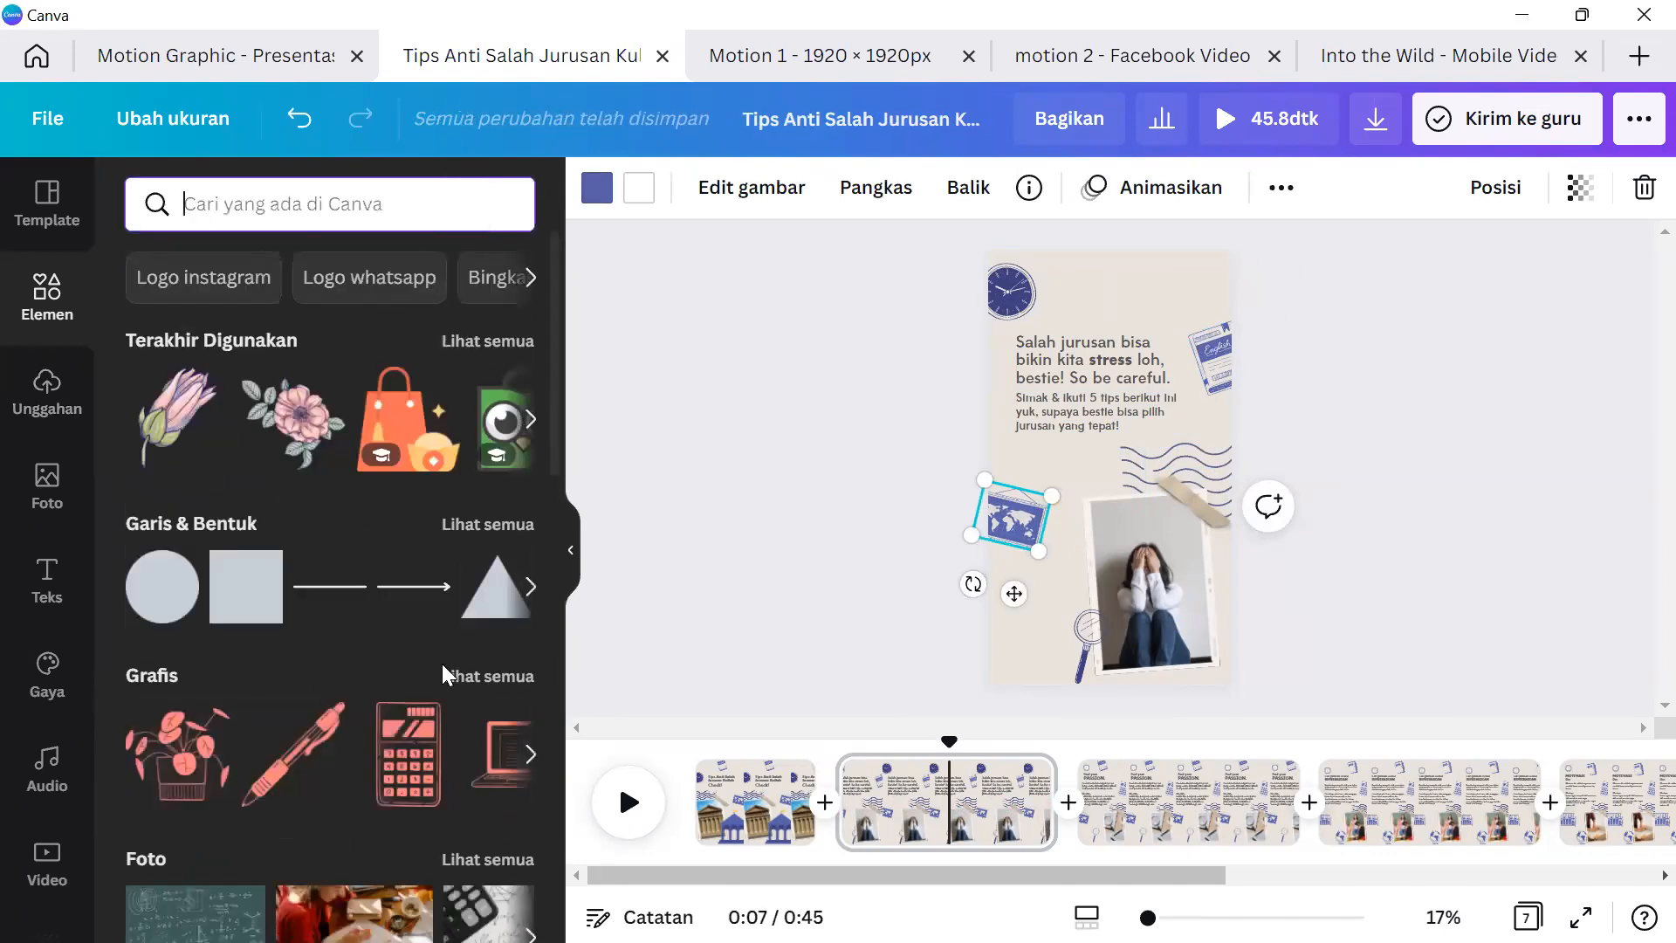
pyautogui.click(485, 680)
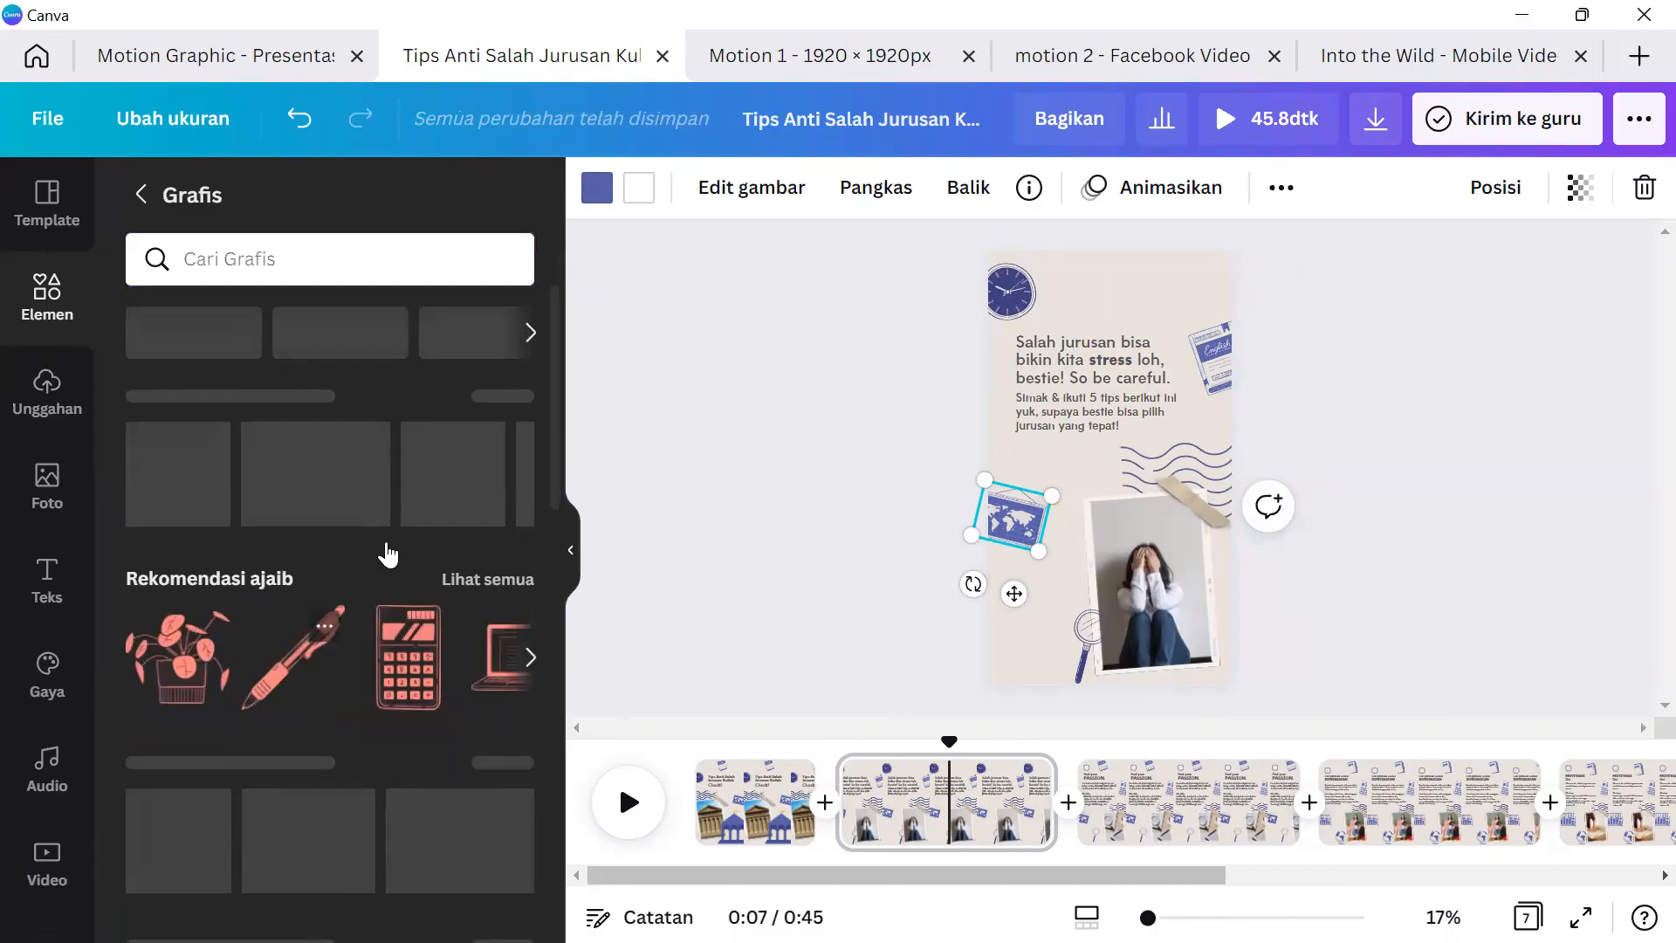
pyautogui.click(485, 579)
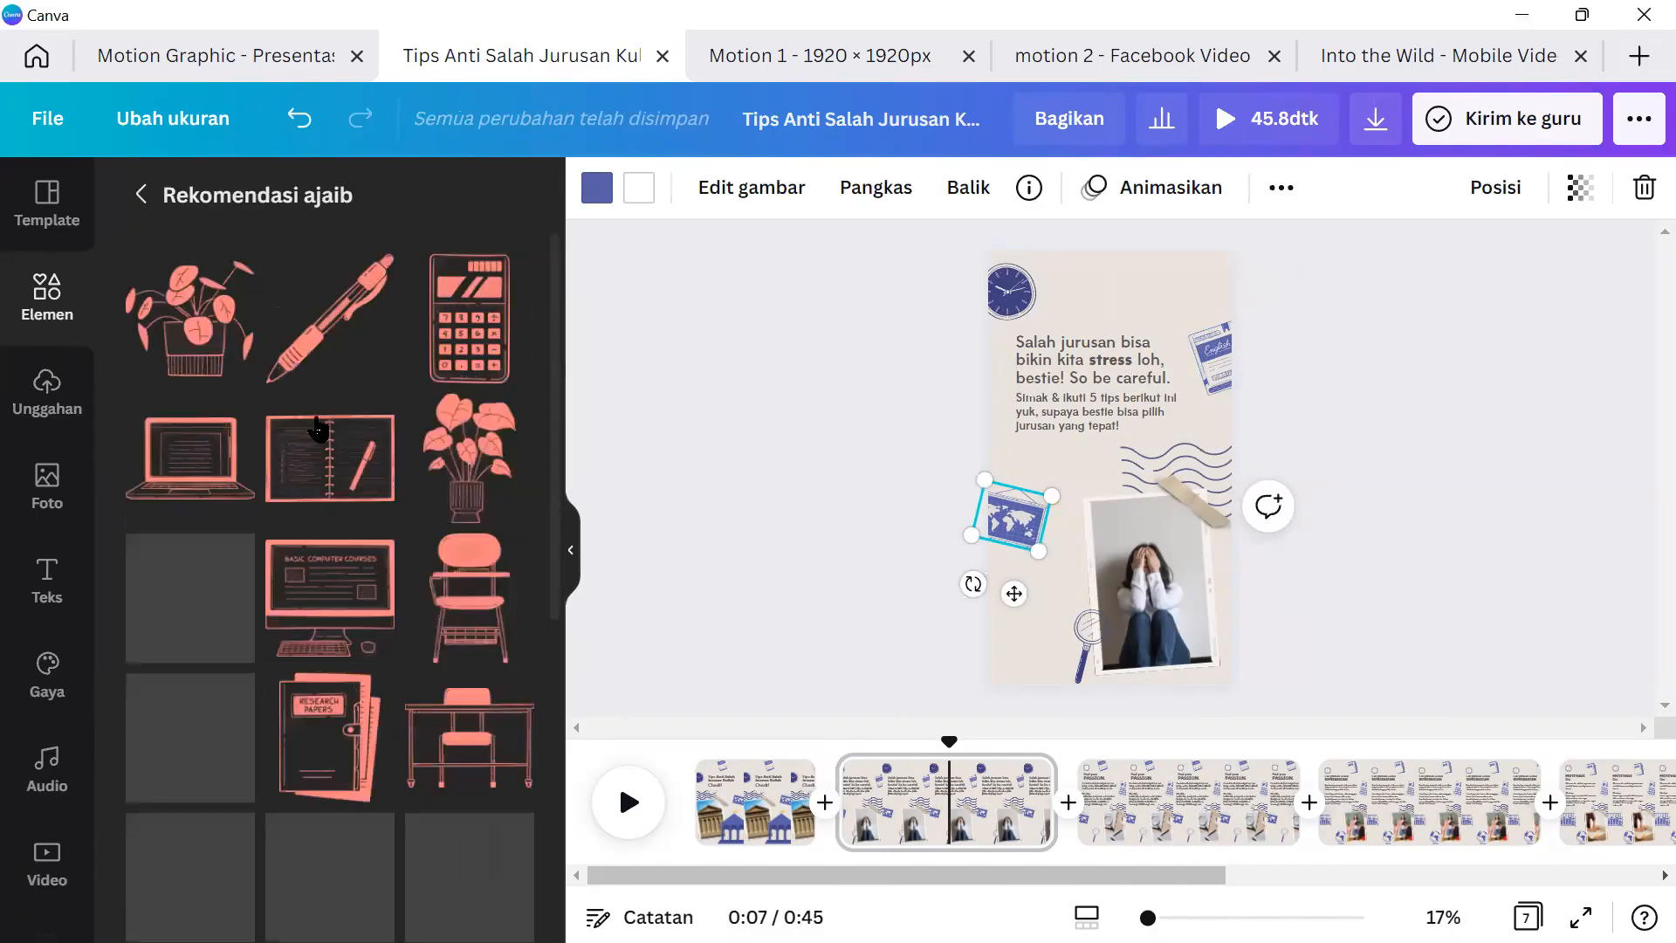
pyautogui.scroll(-5, 314, 340)
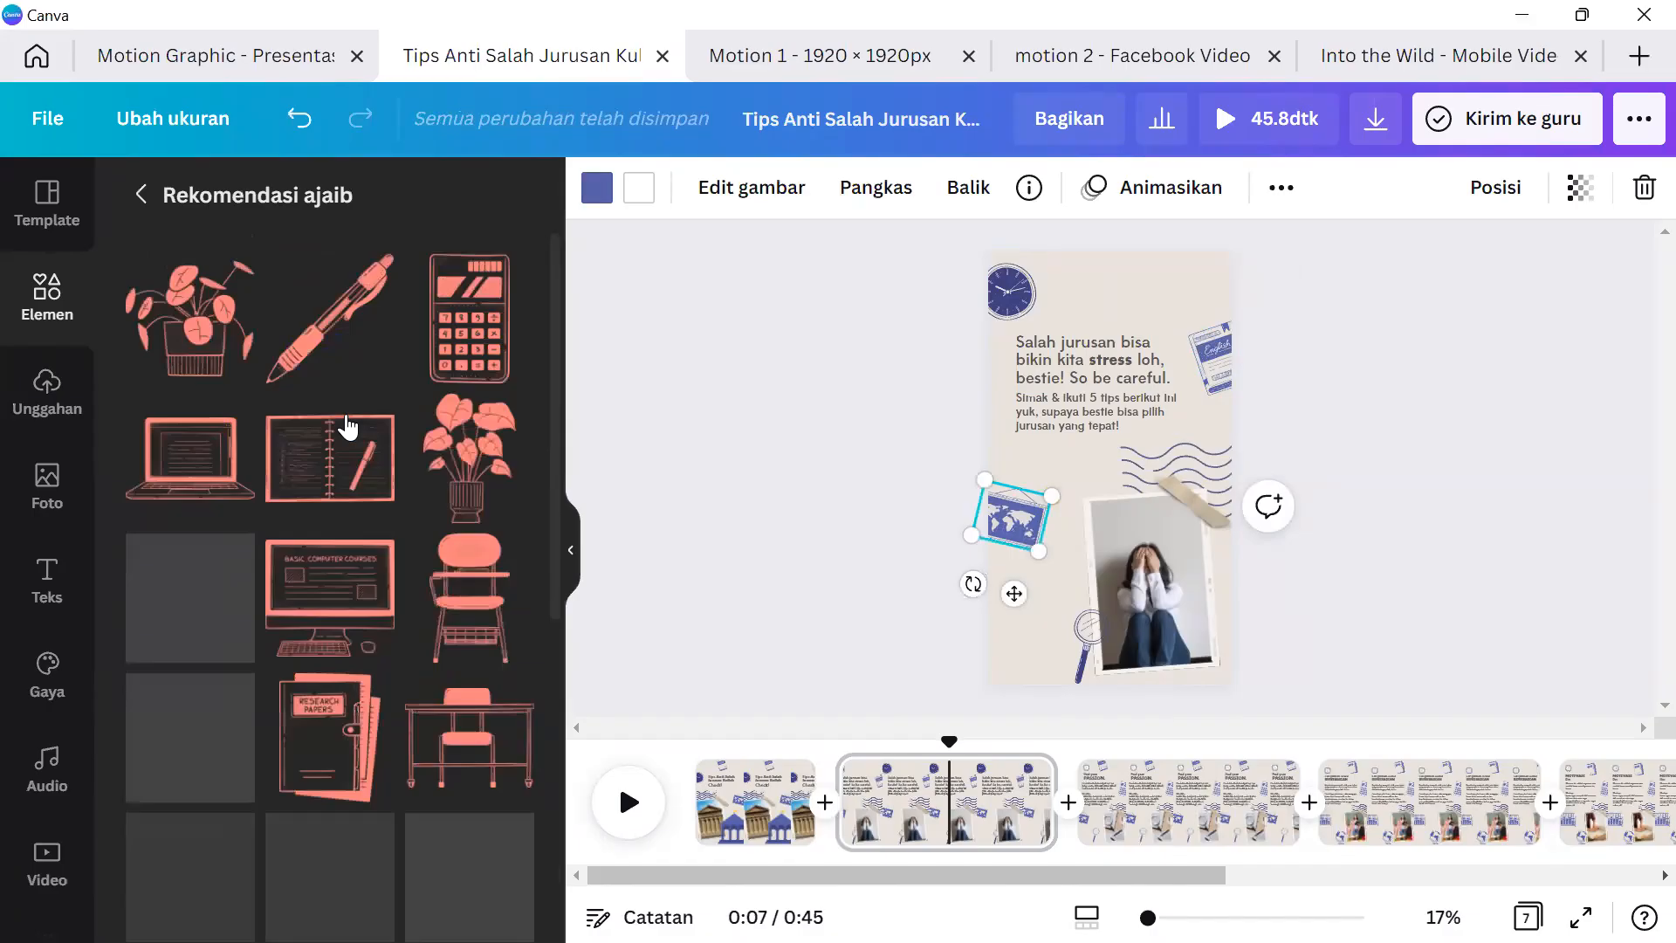
pyautogui.scroll(-4, 378, 465)
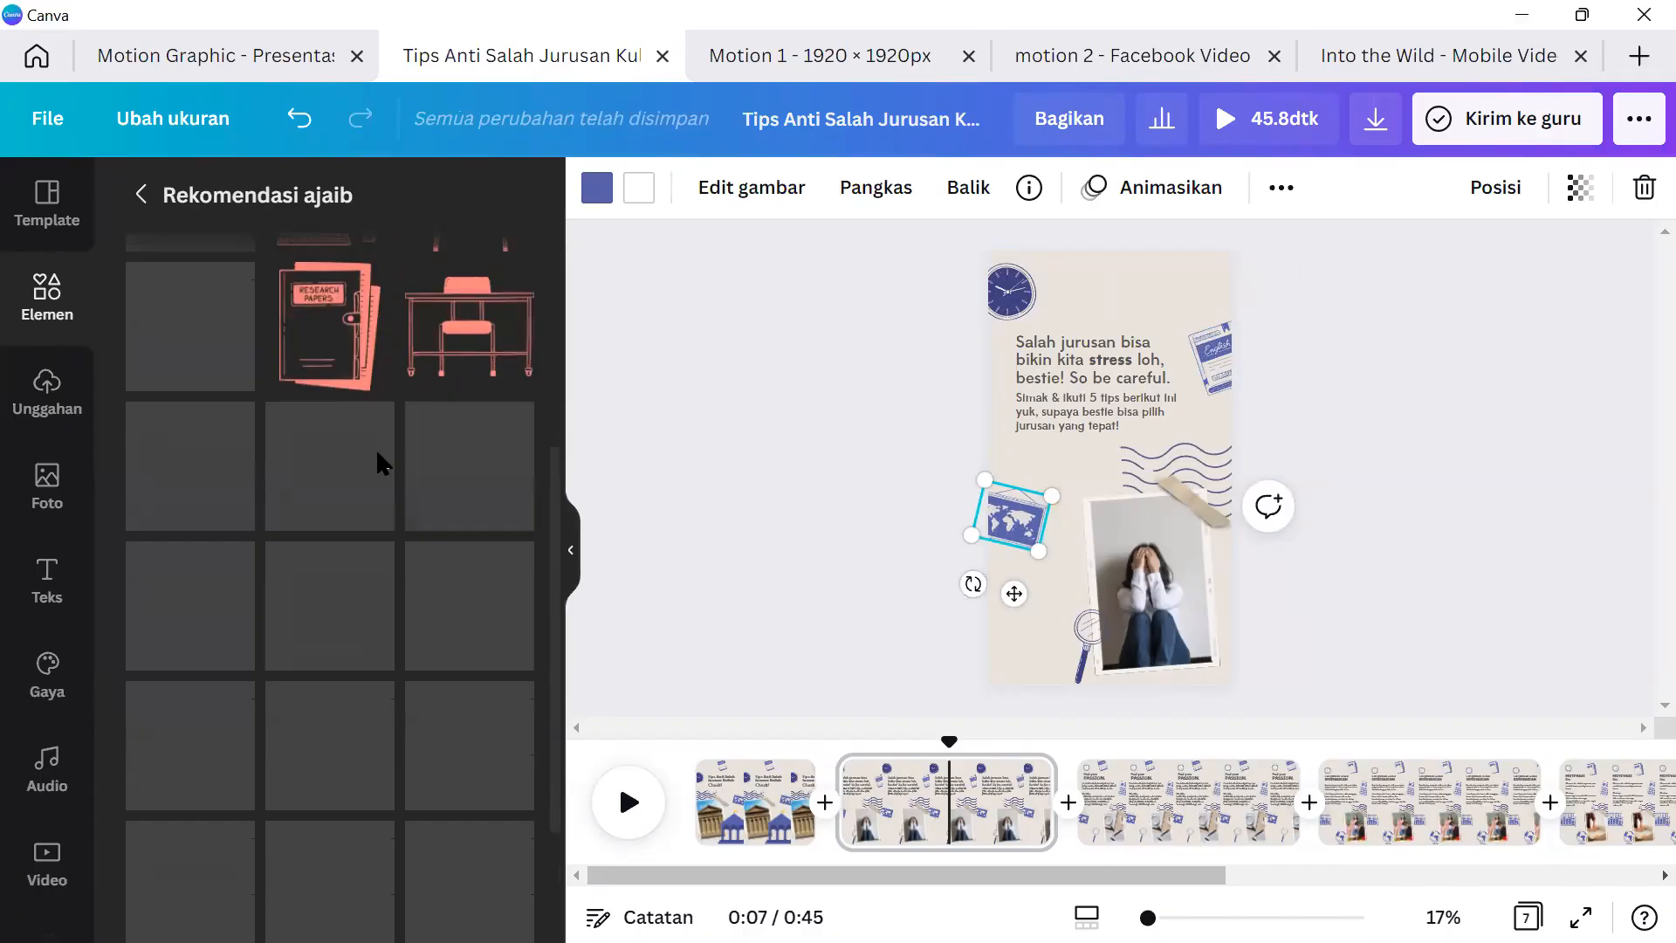
pyautogui.scroll(4, 382, 462)
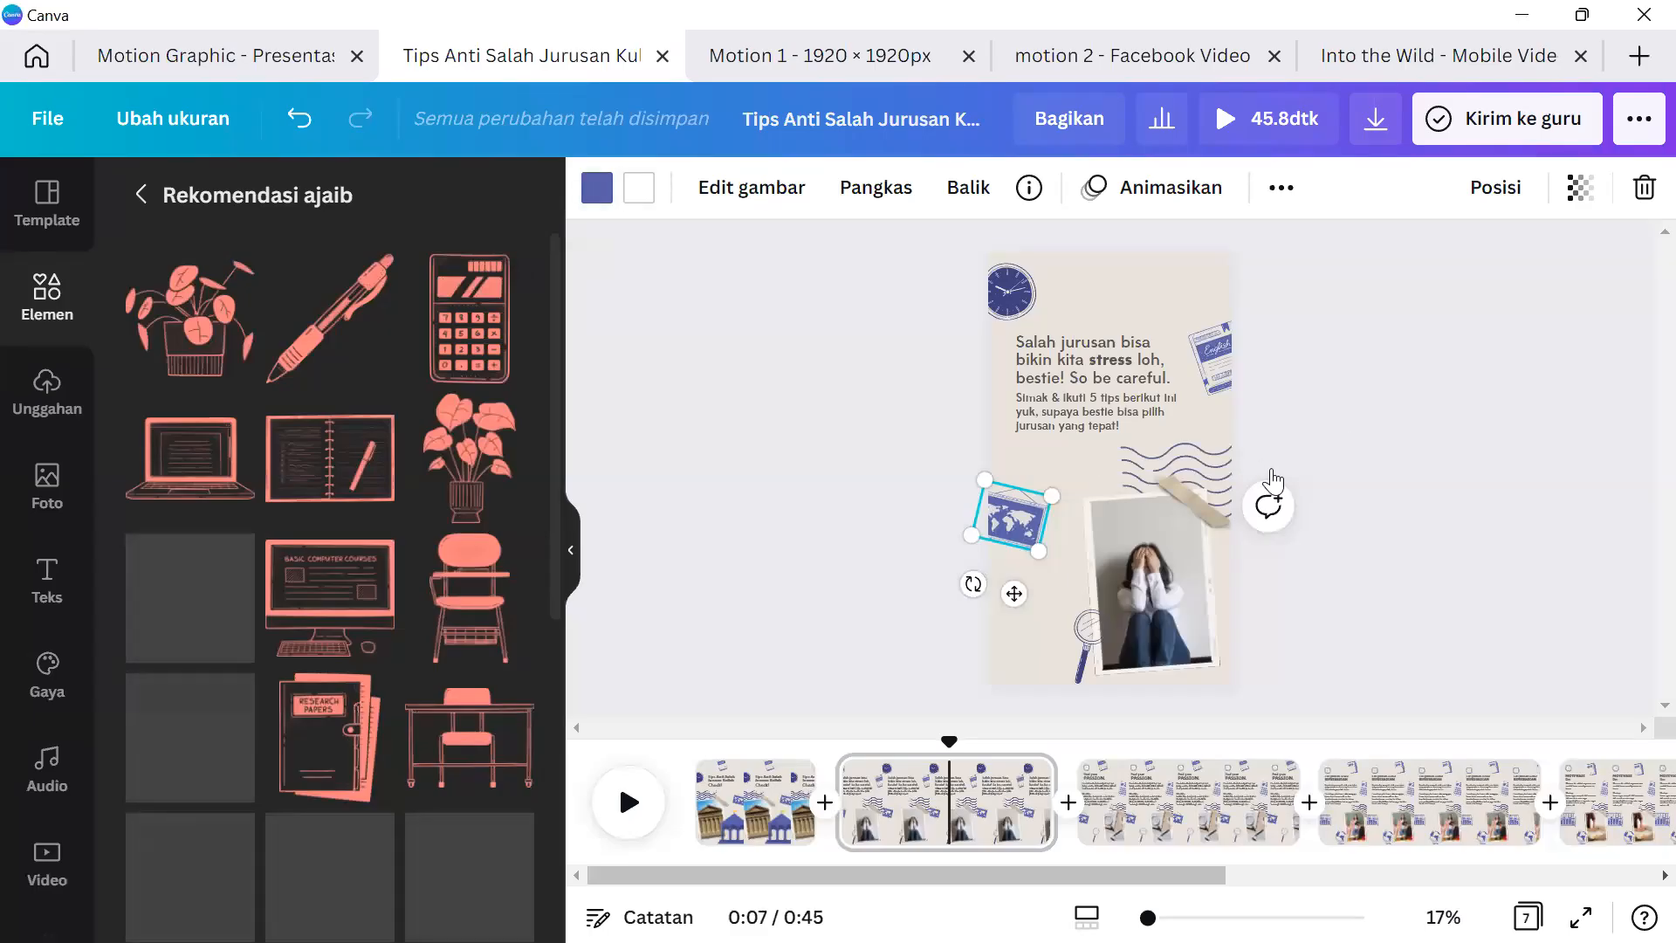
# Collapse the element library and go to the first page of the design.
pyautogui.click(650, 505)
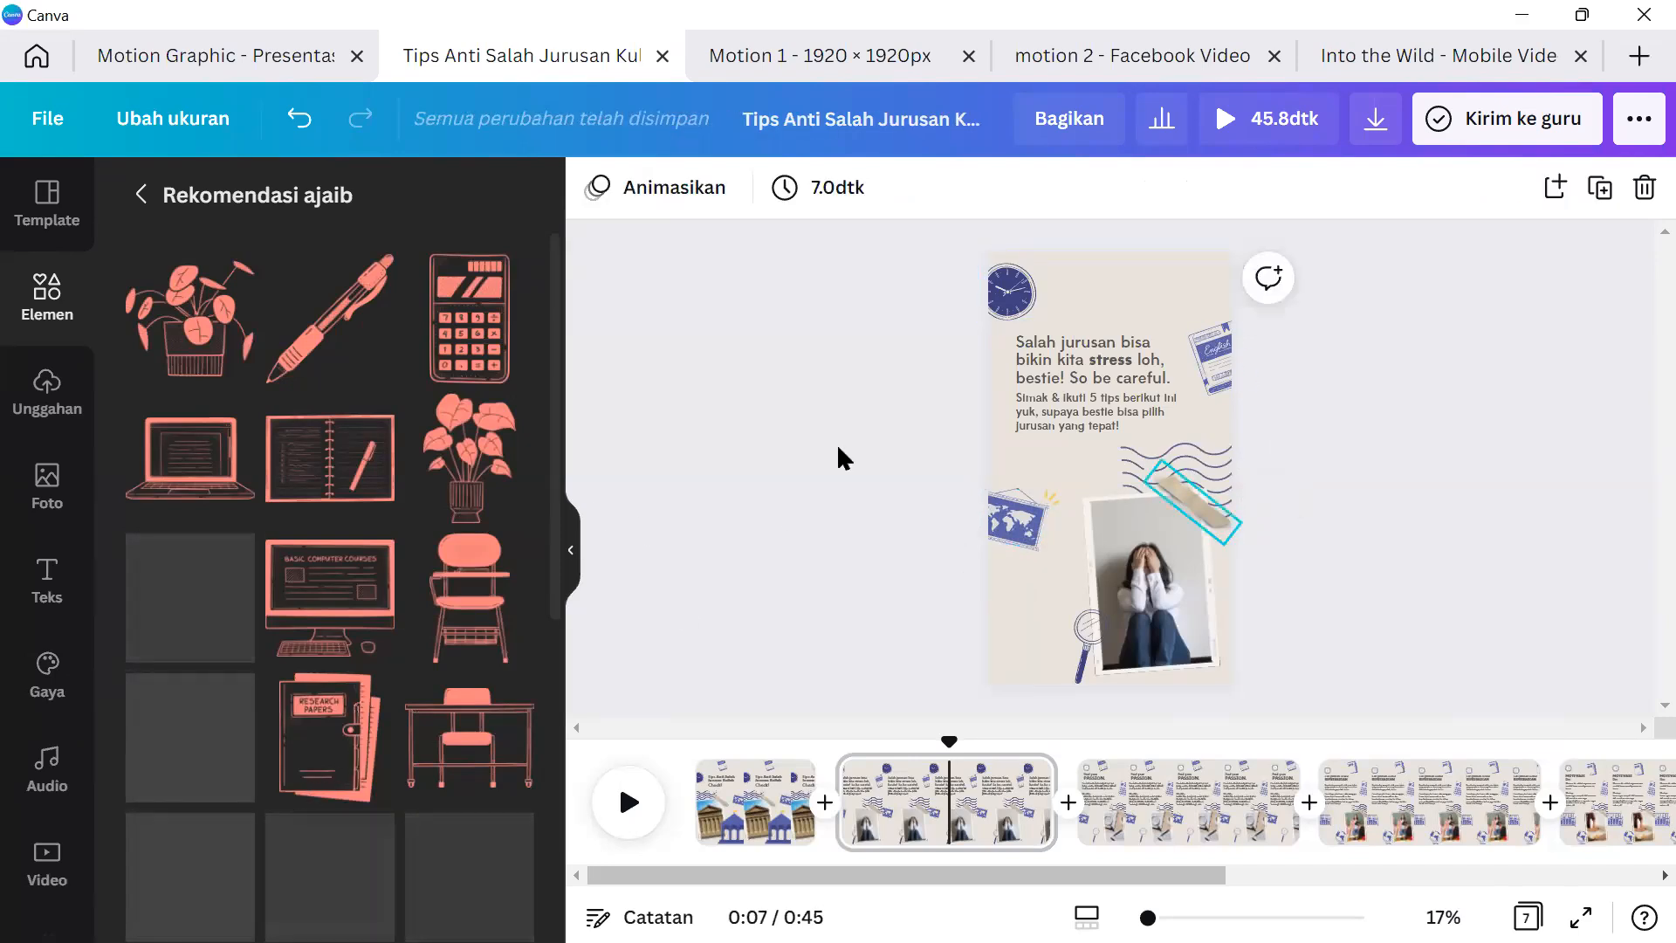
pyautogui.click(1170, 463)
pyautogui.click(870, 281)
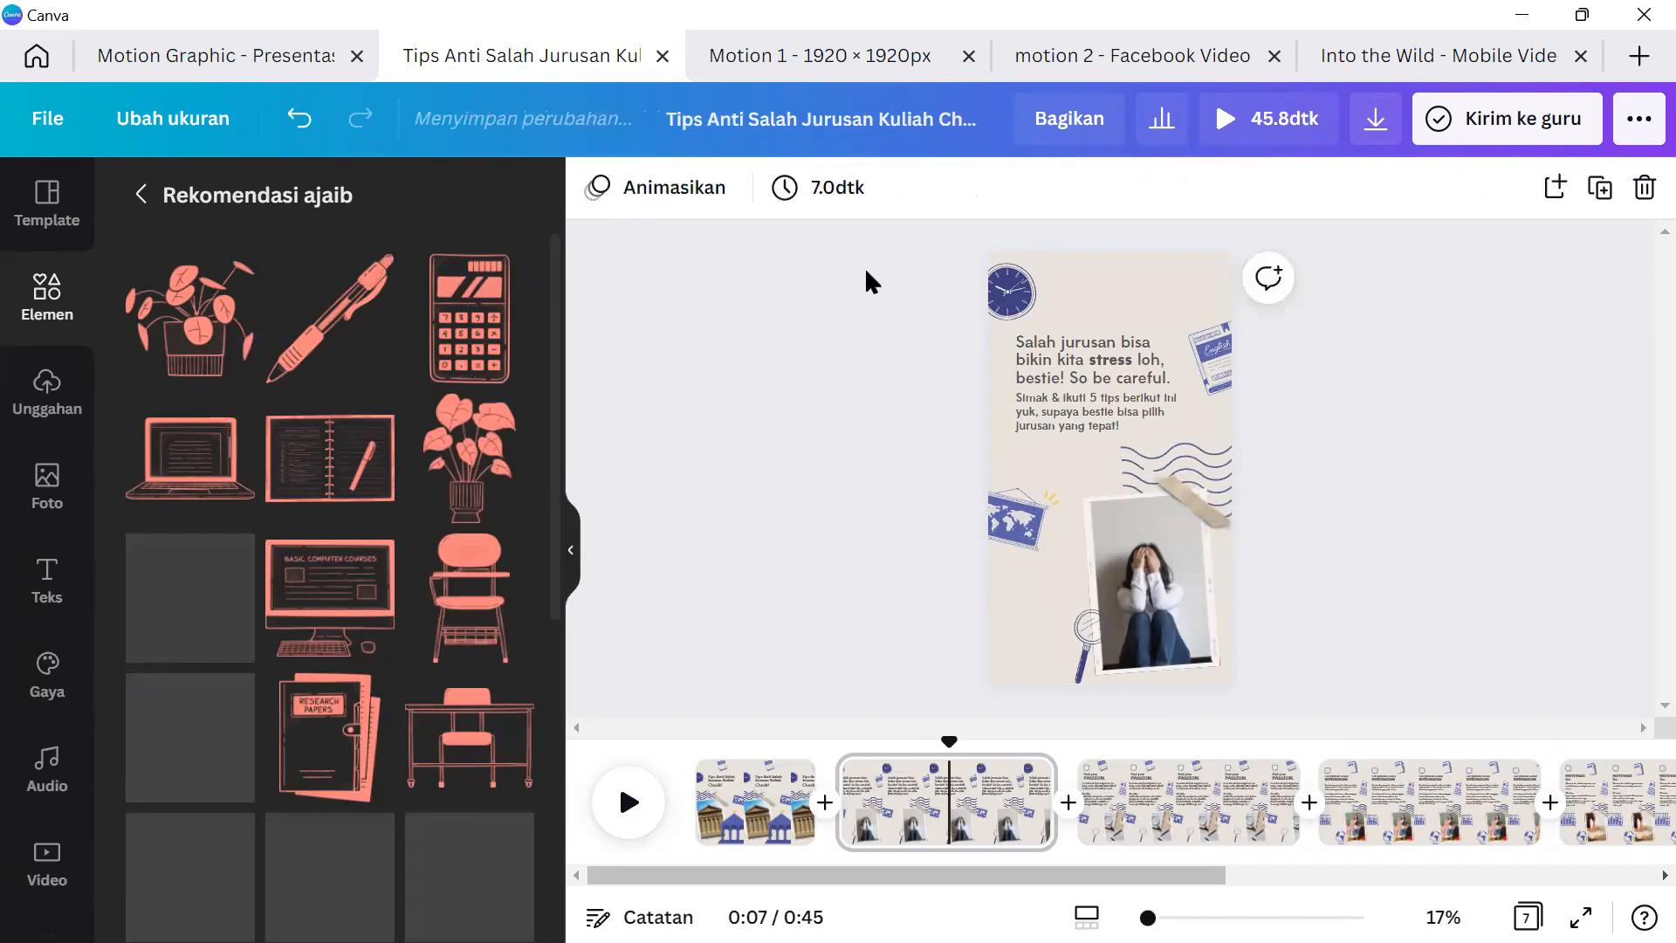
pyautogui.click(570, 550)
pyautogui.click(285, 800)
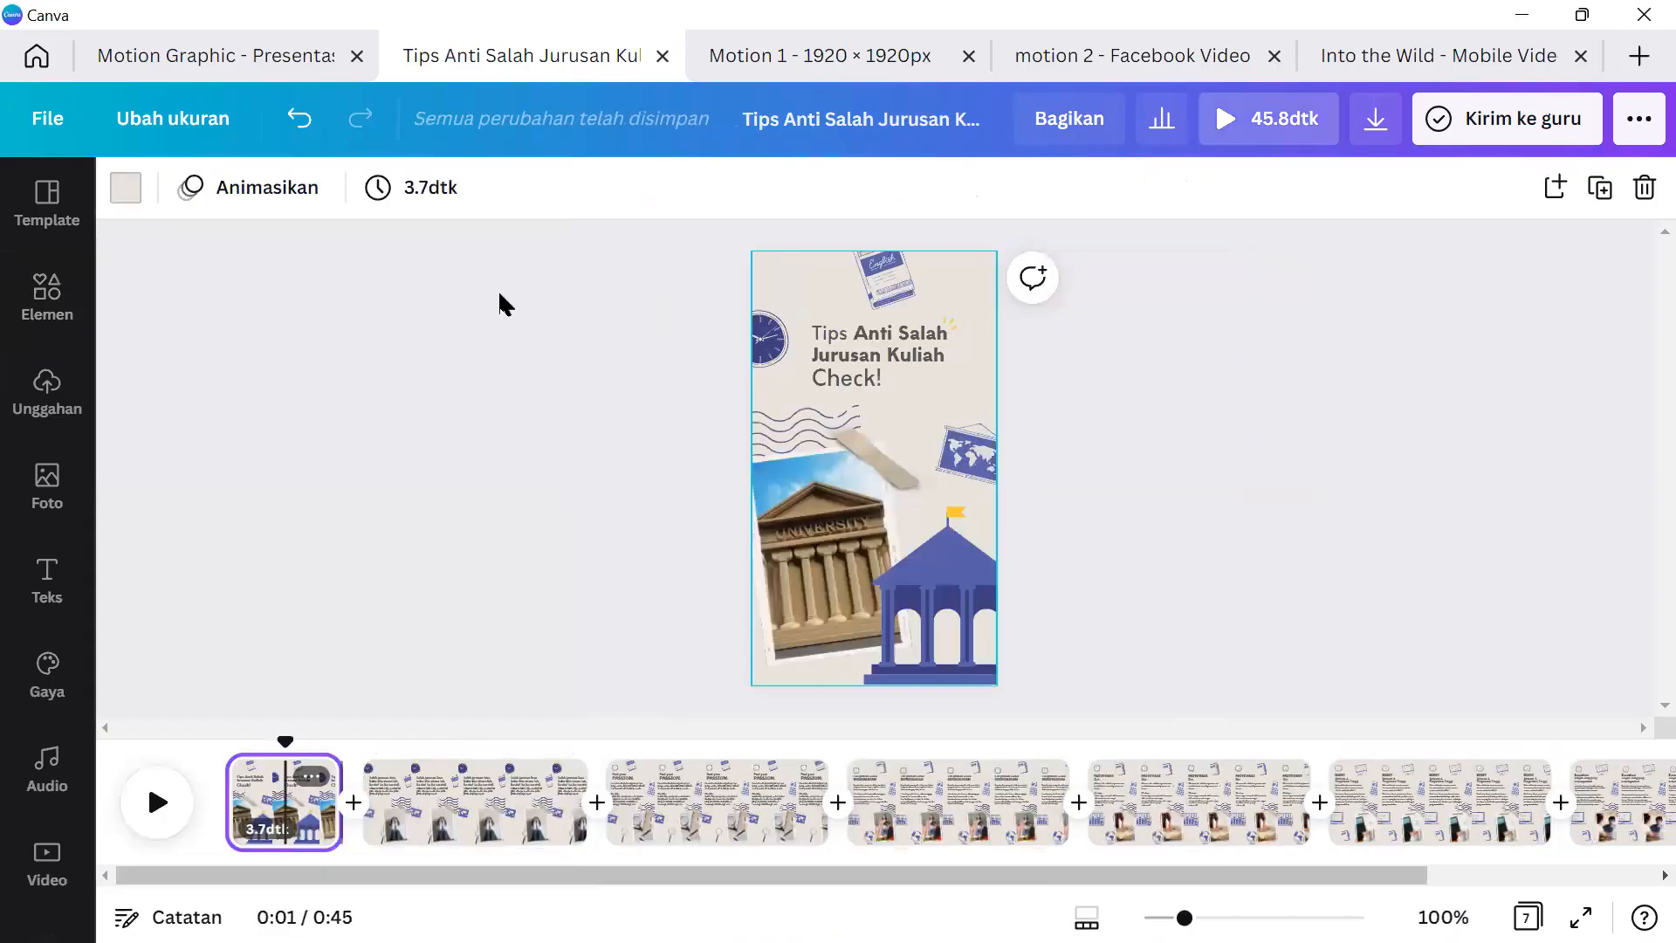
# Slightly enlarge the English book illustration on the first page.
pyautogui.press('Tab')
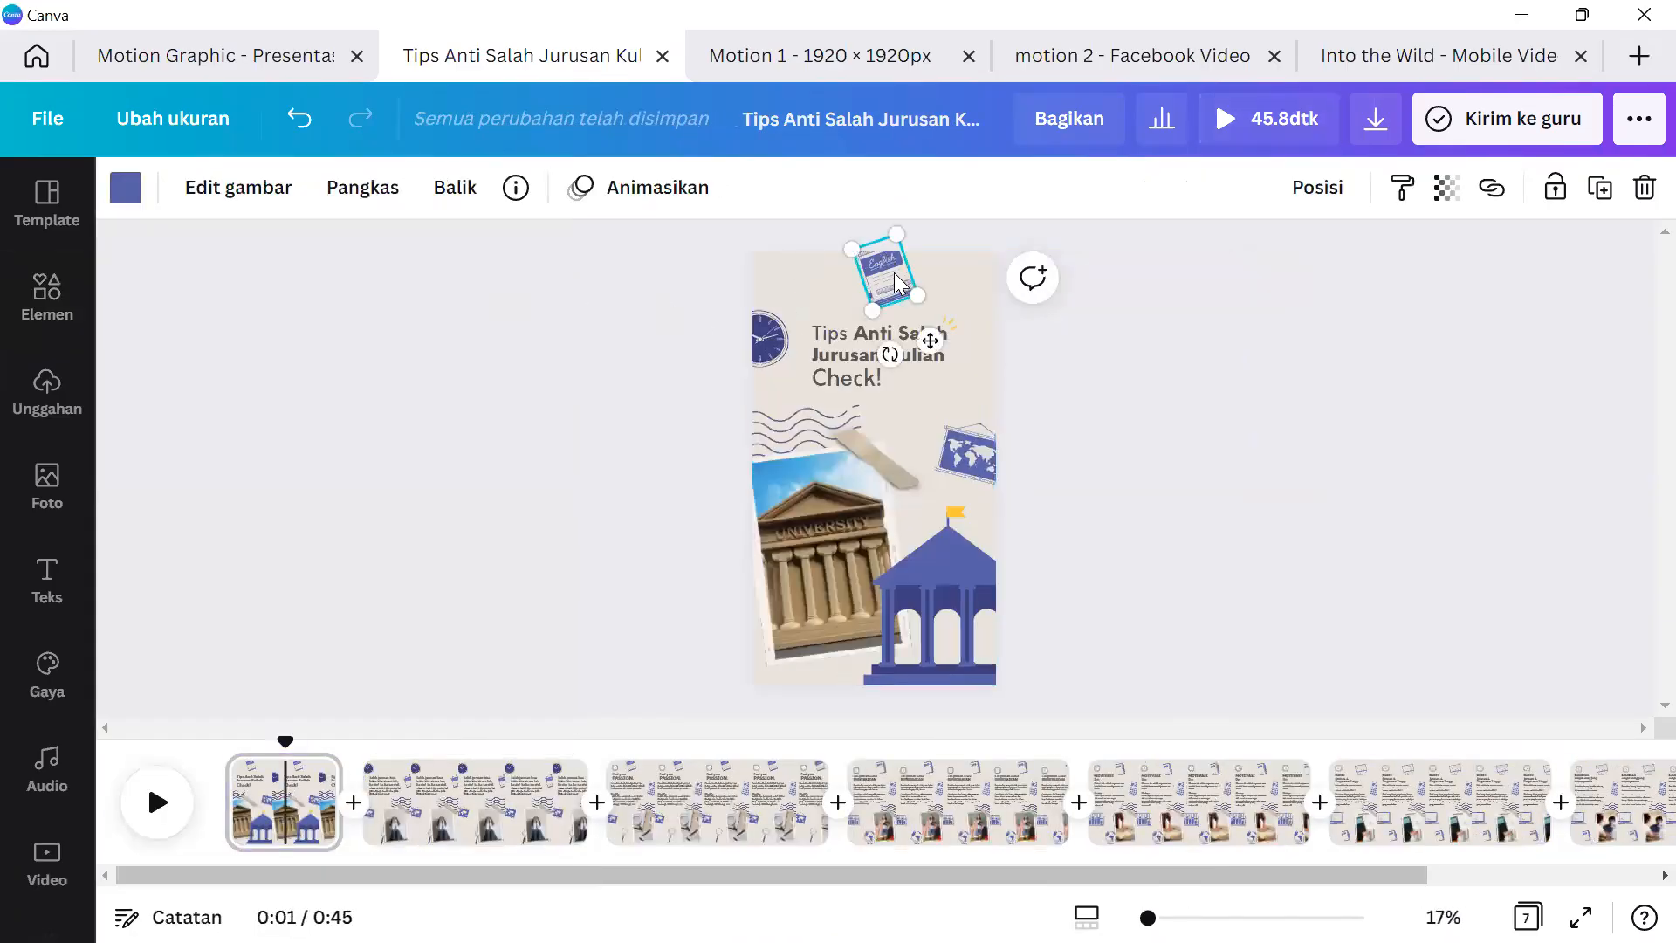
pyautogui.moveTo(872, 310); pyautogui.dragTo(869, 315)
pyautogui.click(982, 330)
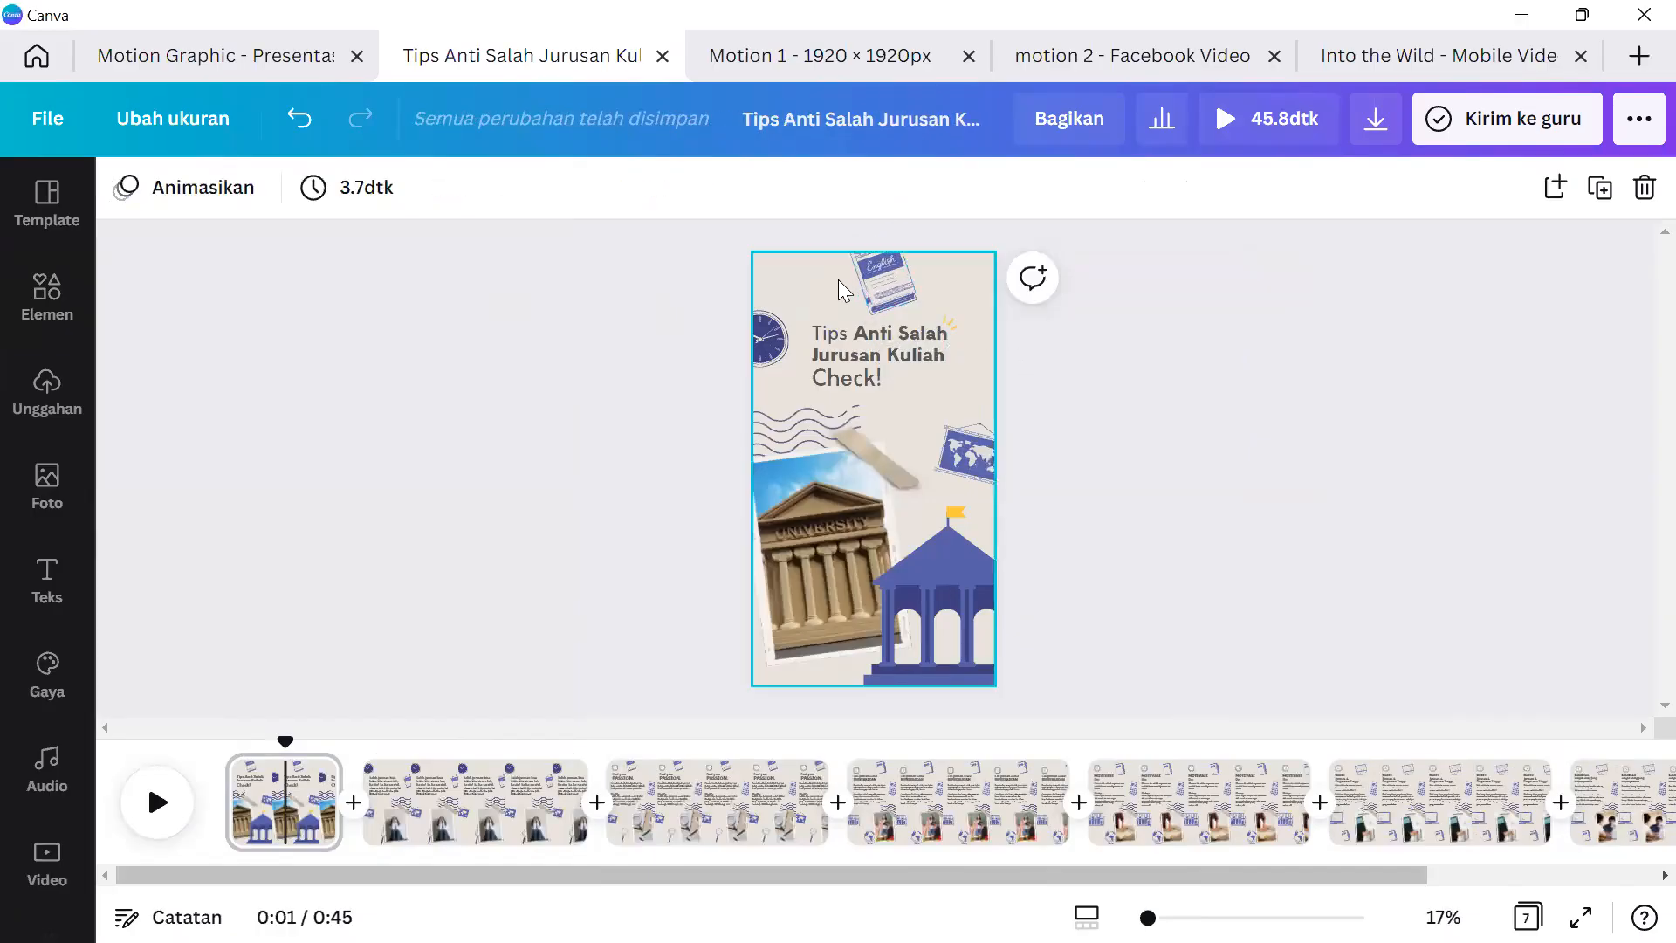
# Try the Buku kliping element animation on the English book, and settle on Pop.
pyautogui.click(899, 281)
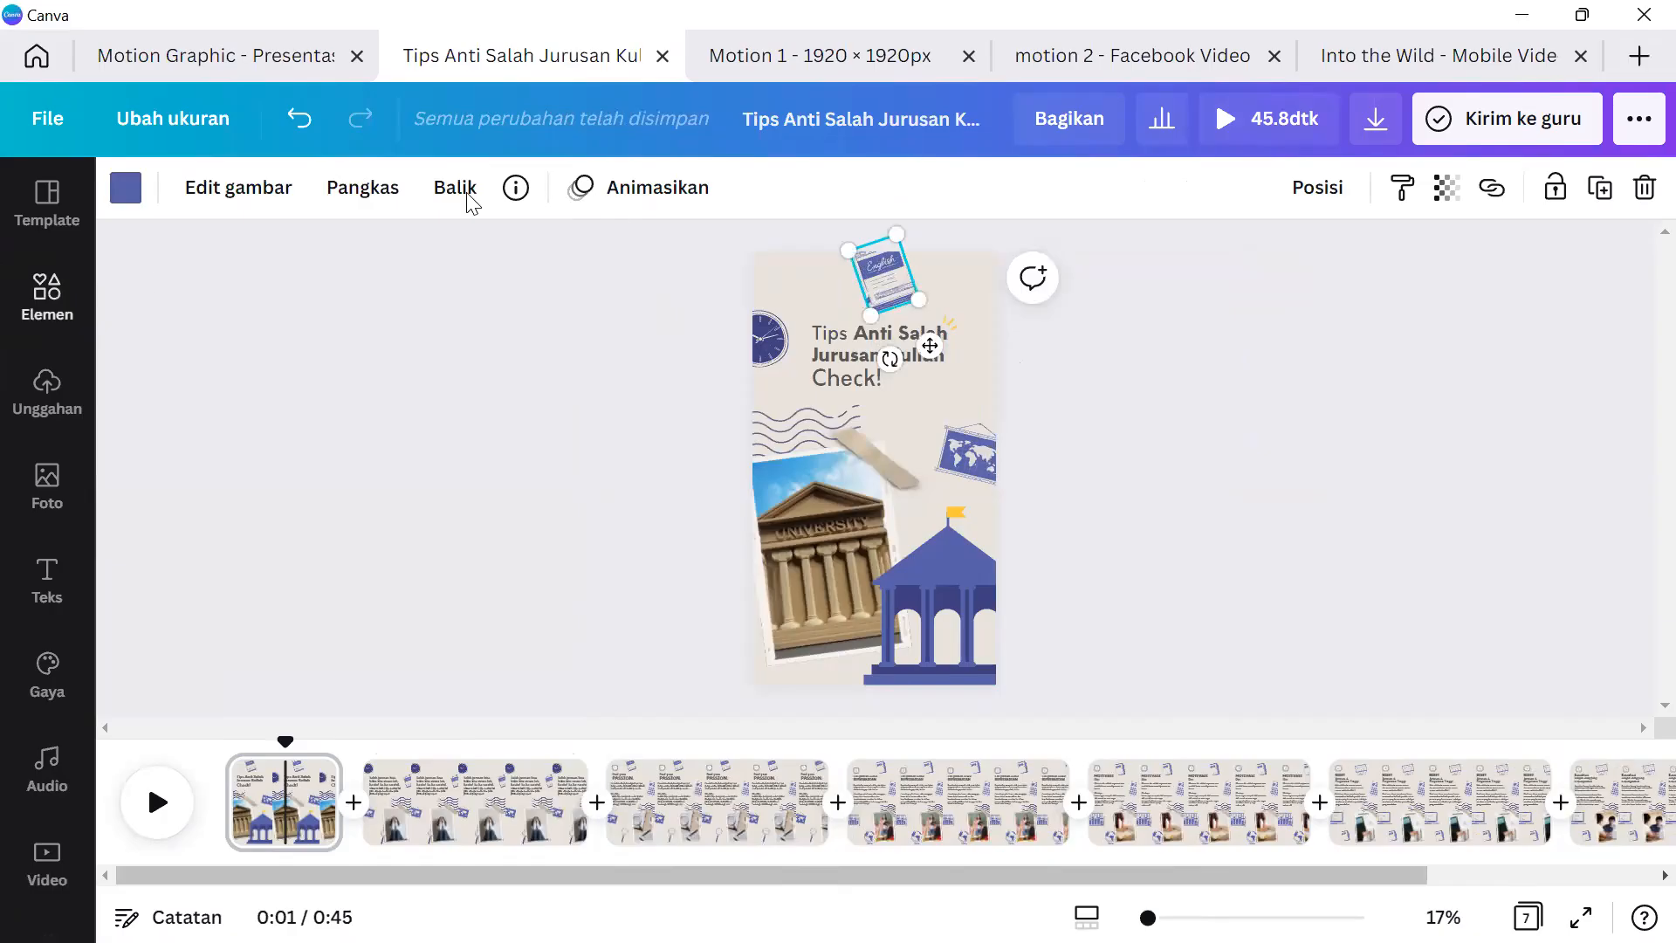
pyautogui.click(673, 185)
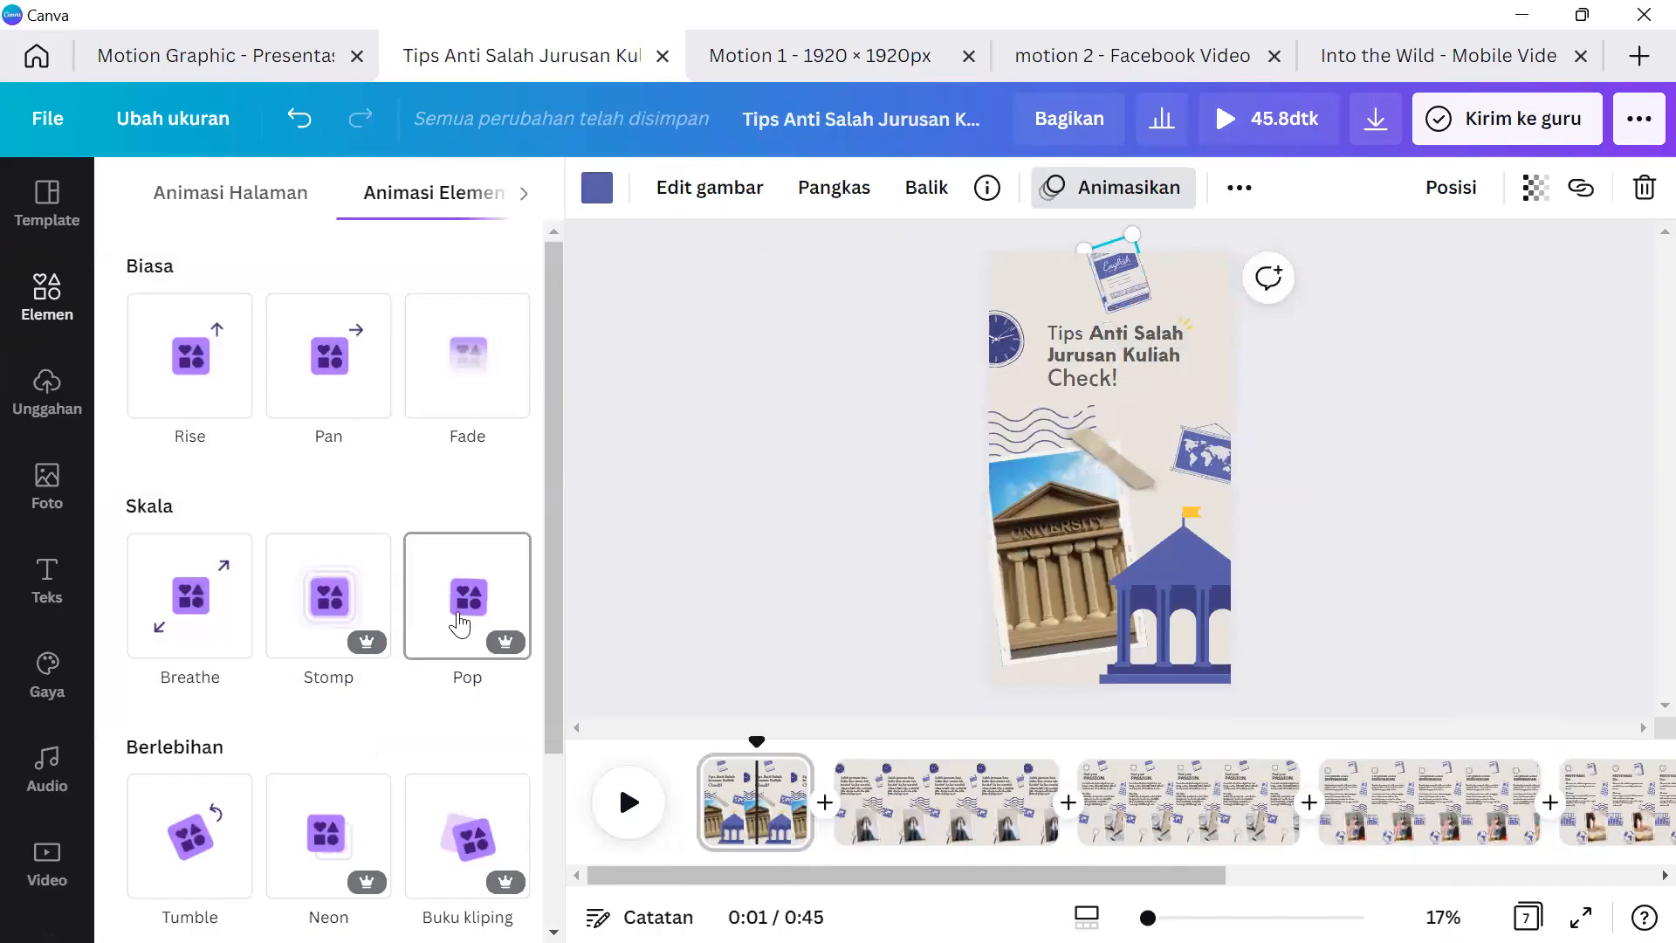
pyautogui.scroll(-3, 418, 572)
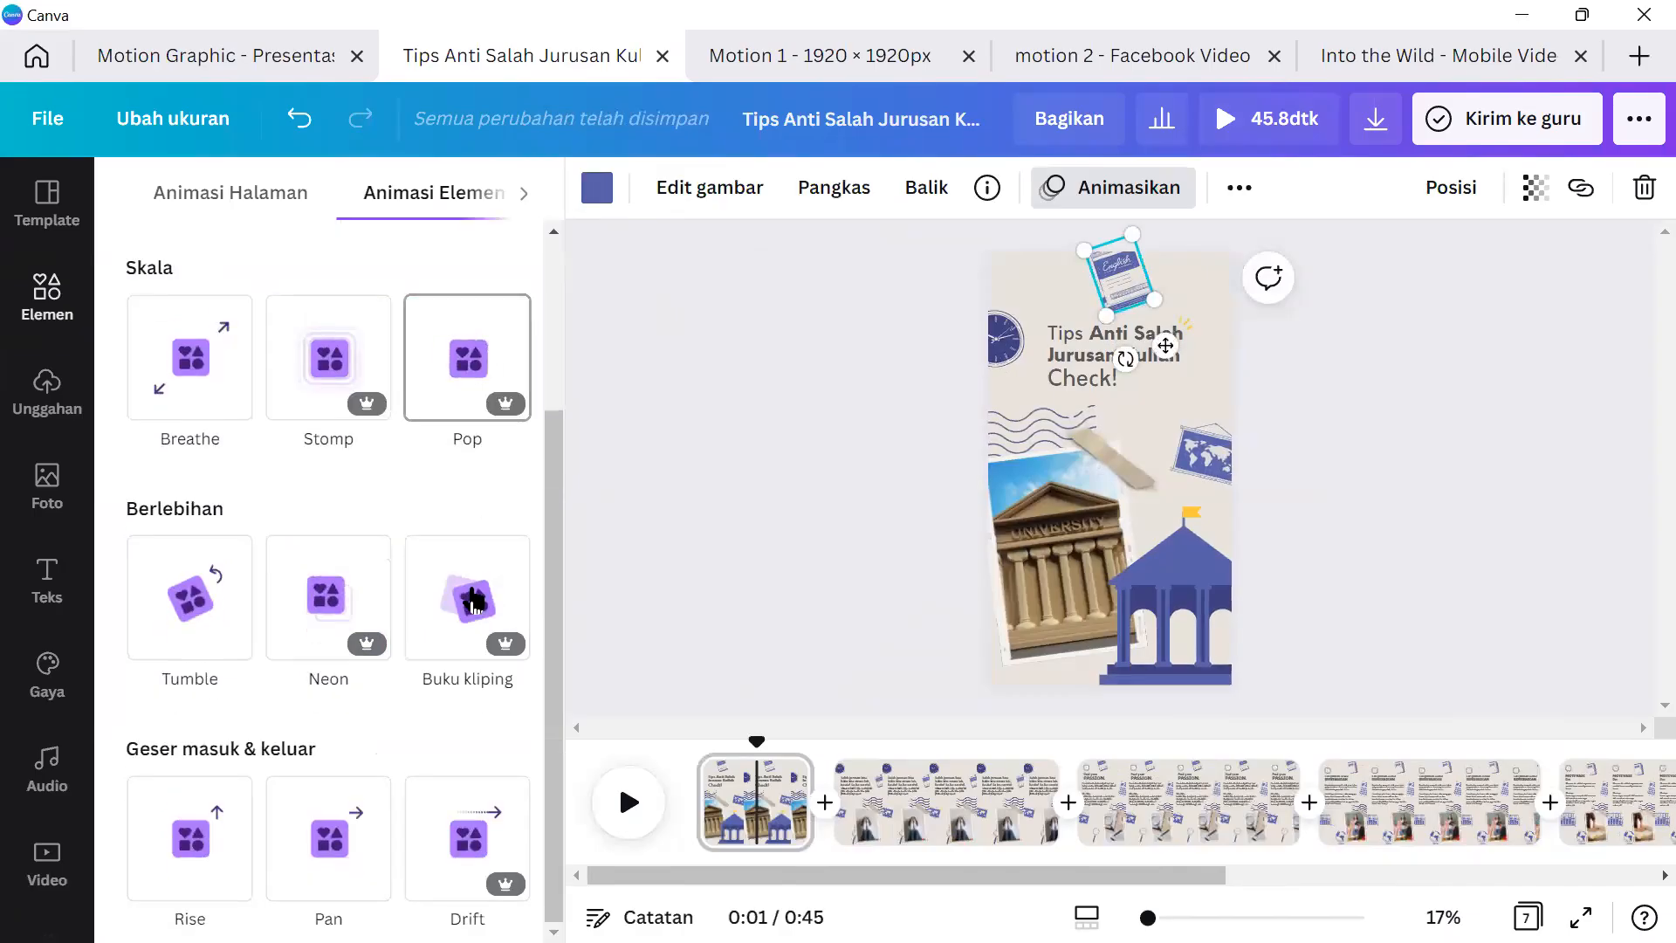
pyautogui.click(471, 602)
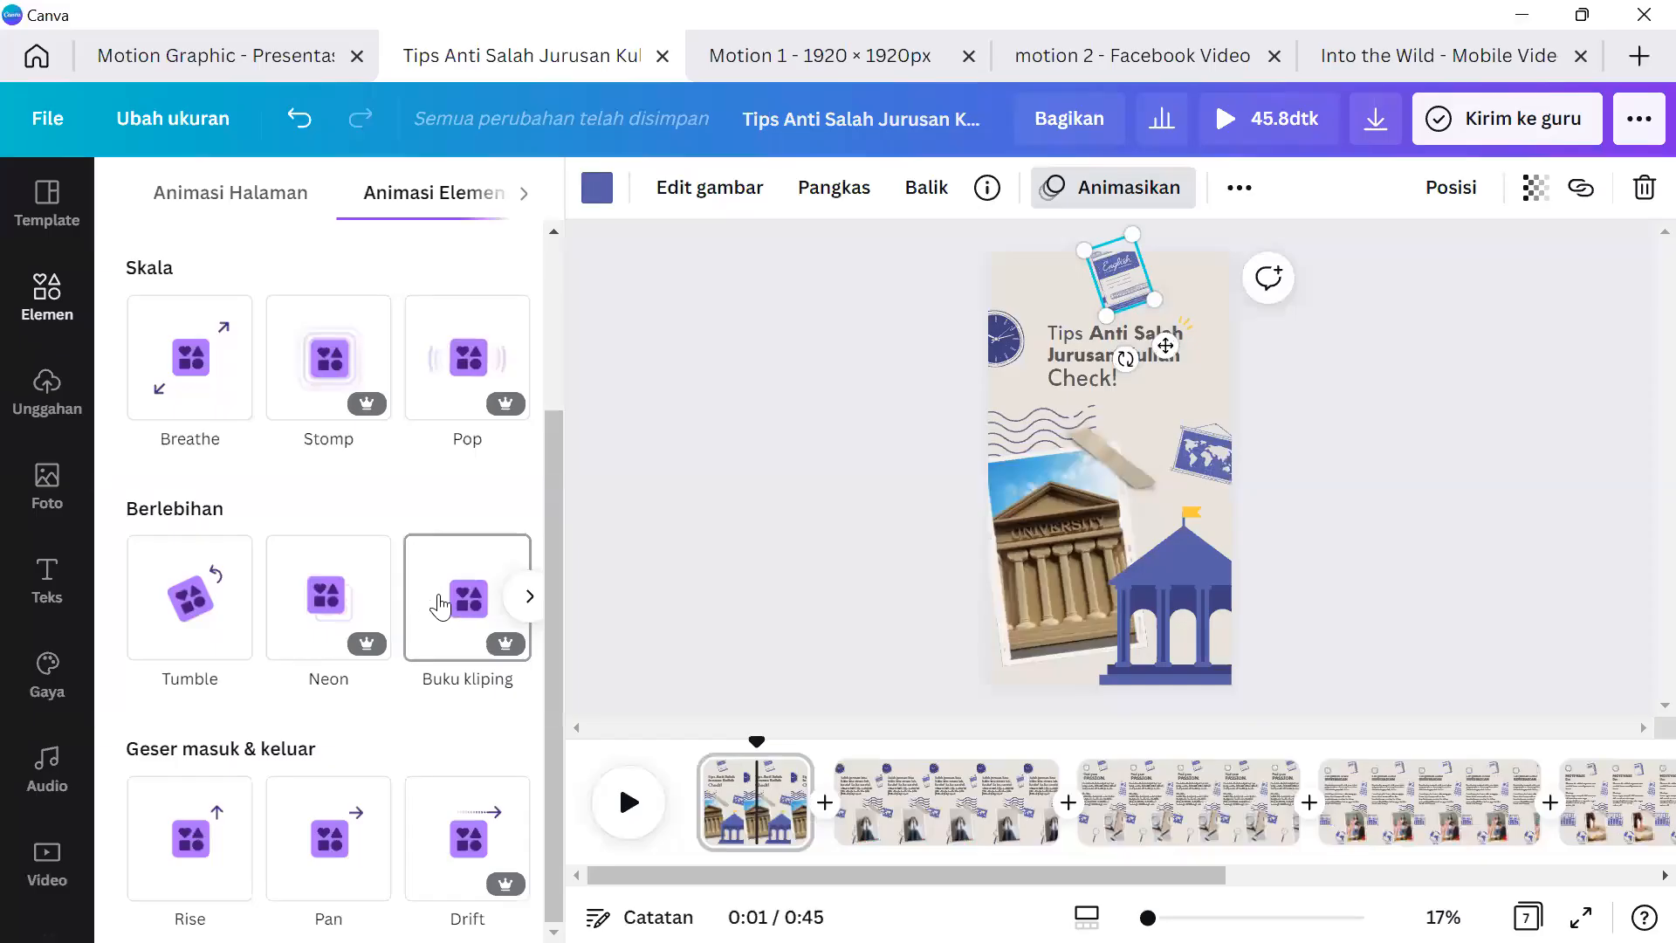
pyautogui.click(462, 398)
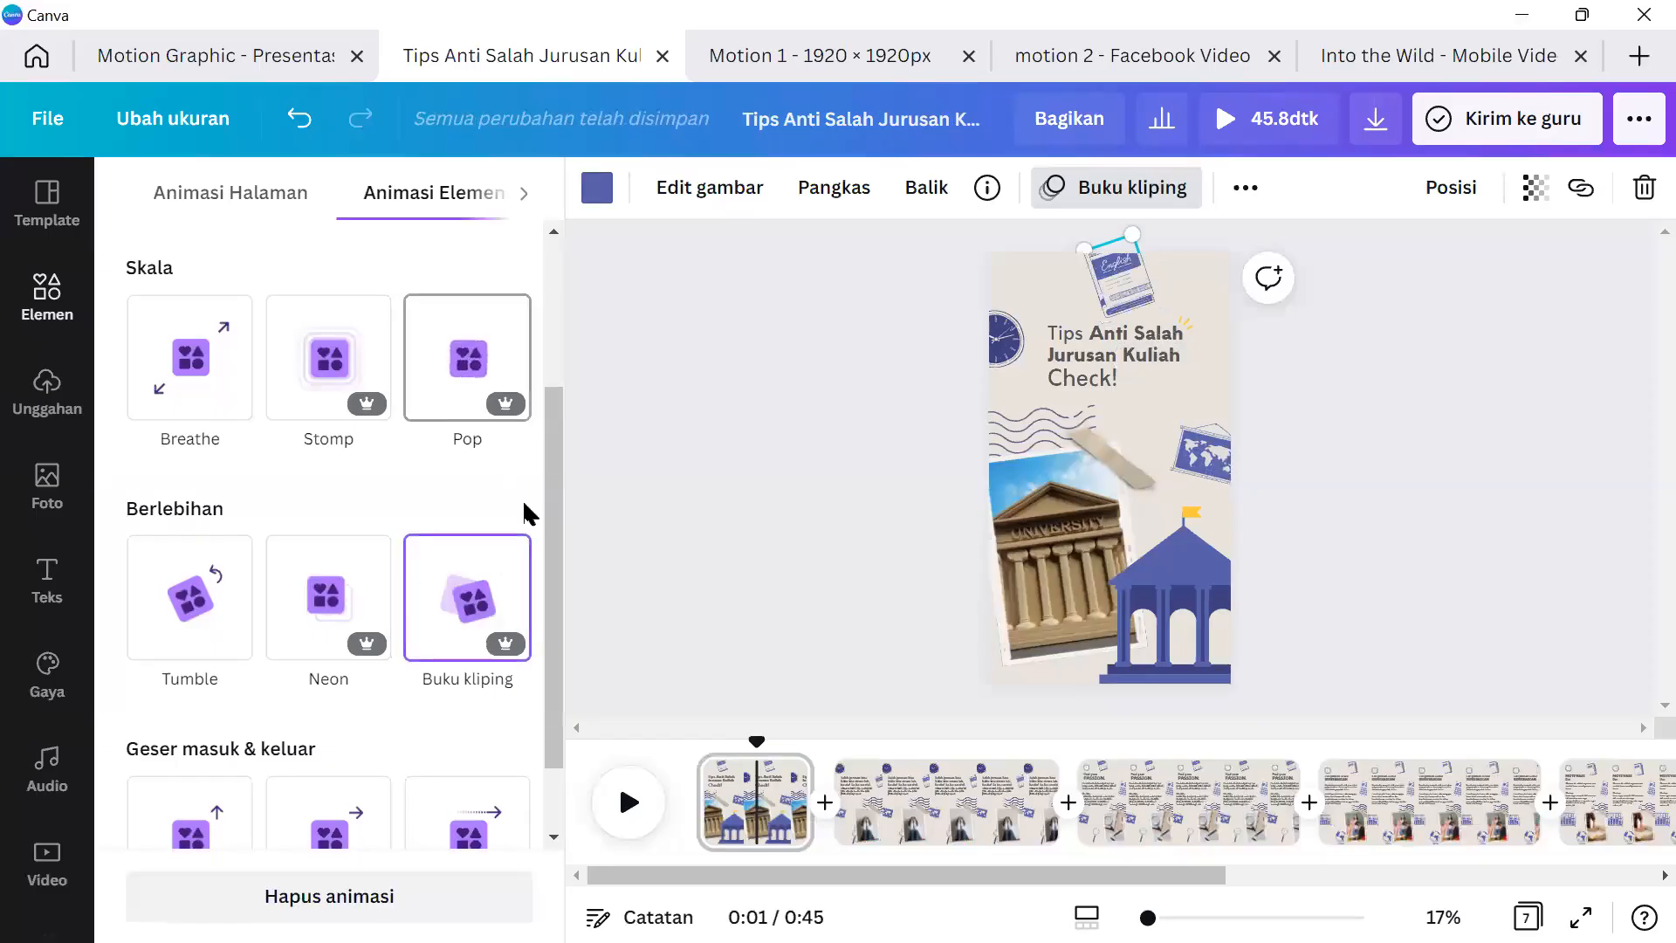
pyautogui.scroll(-1, 471, 314)
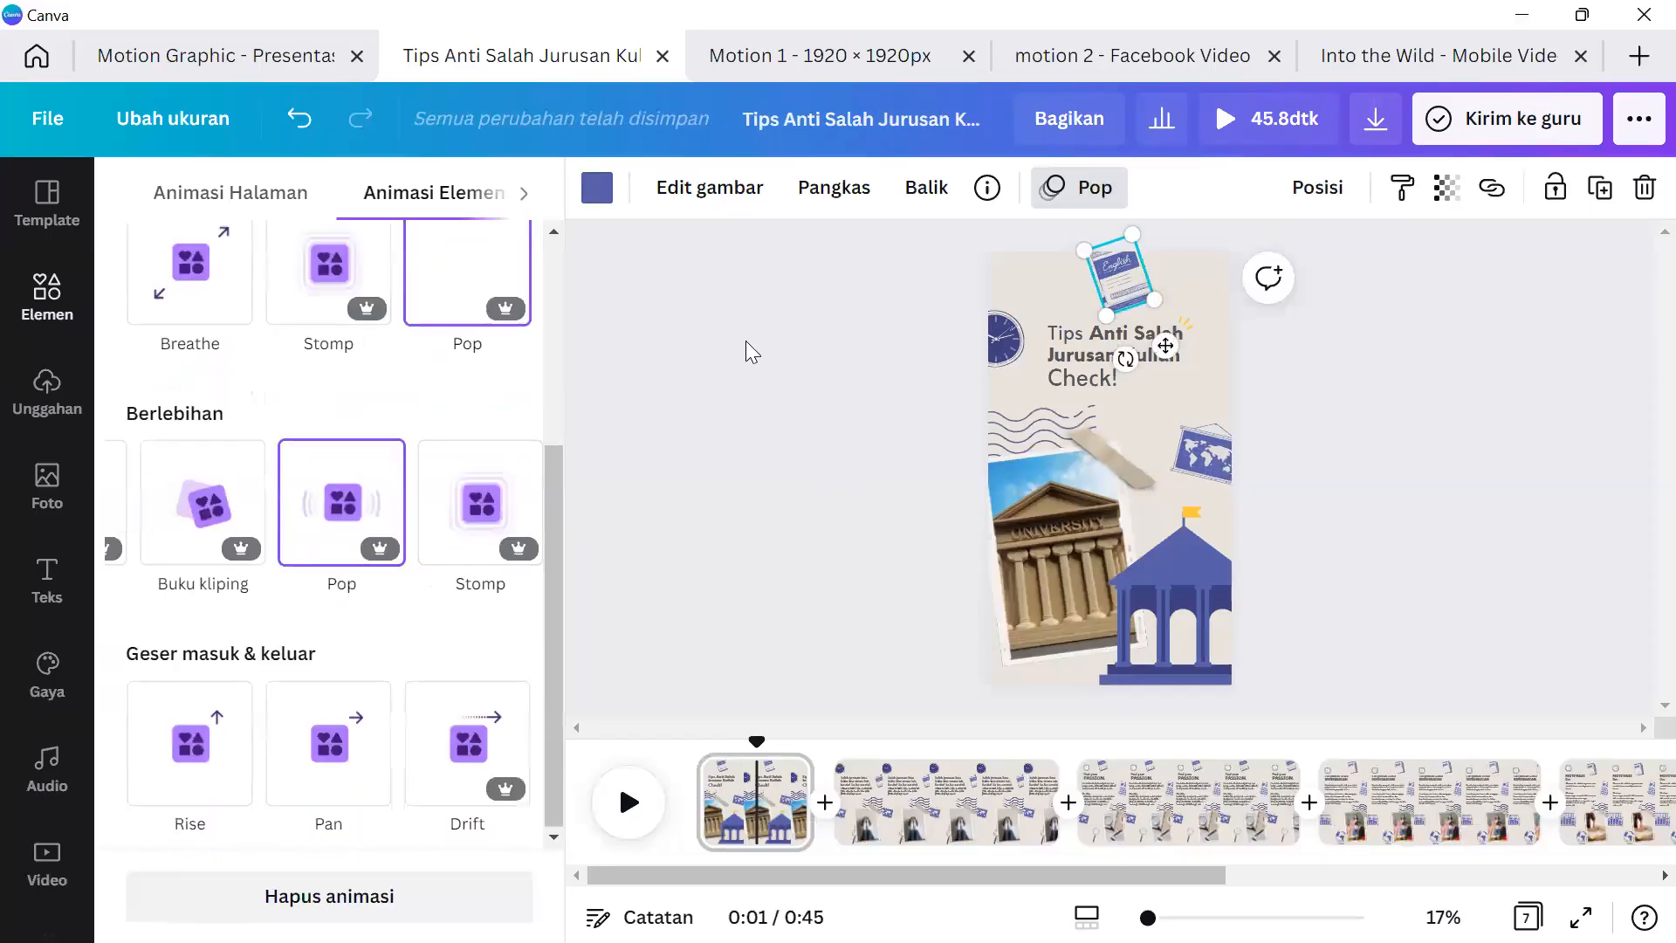
# Apply the Fade element animation to the world map on the first page.
pyautogui.click(1158, 435)
pyautogui.click(974, 439)
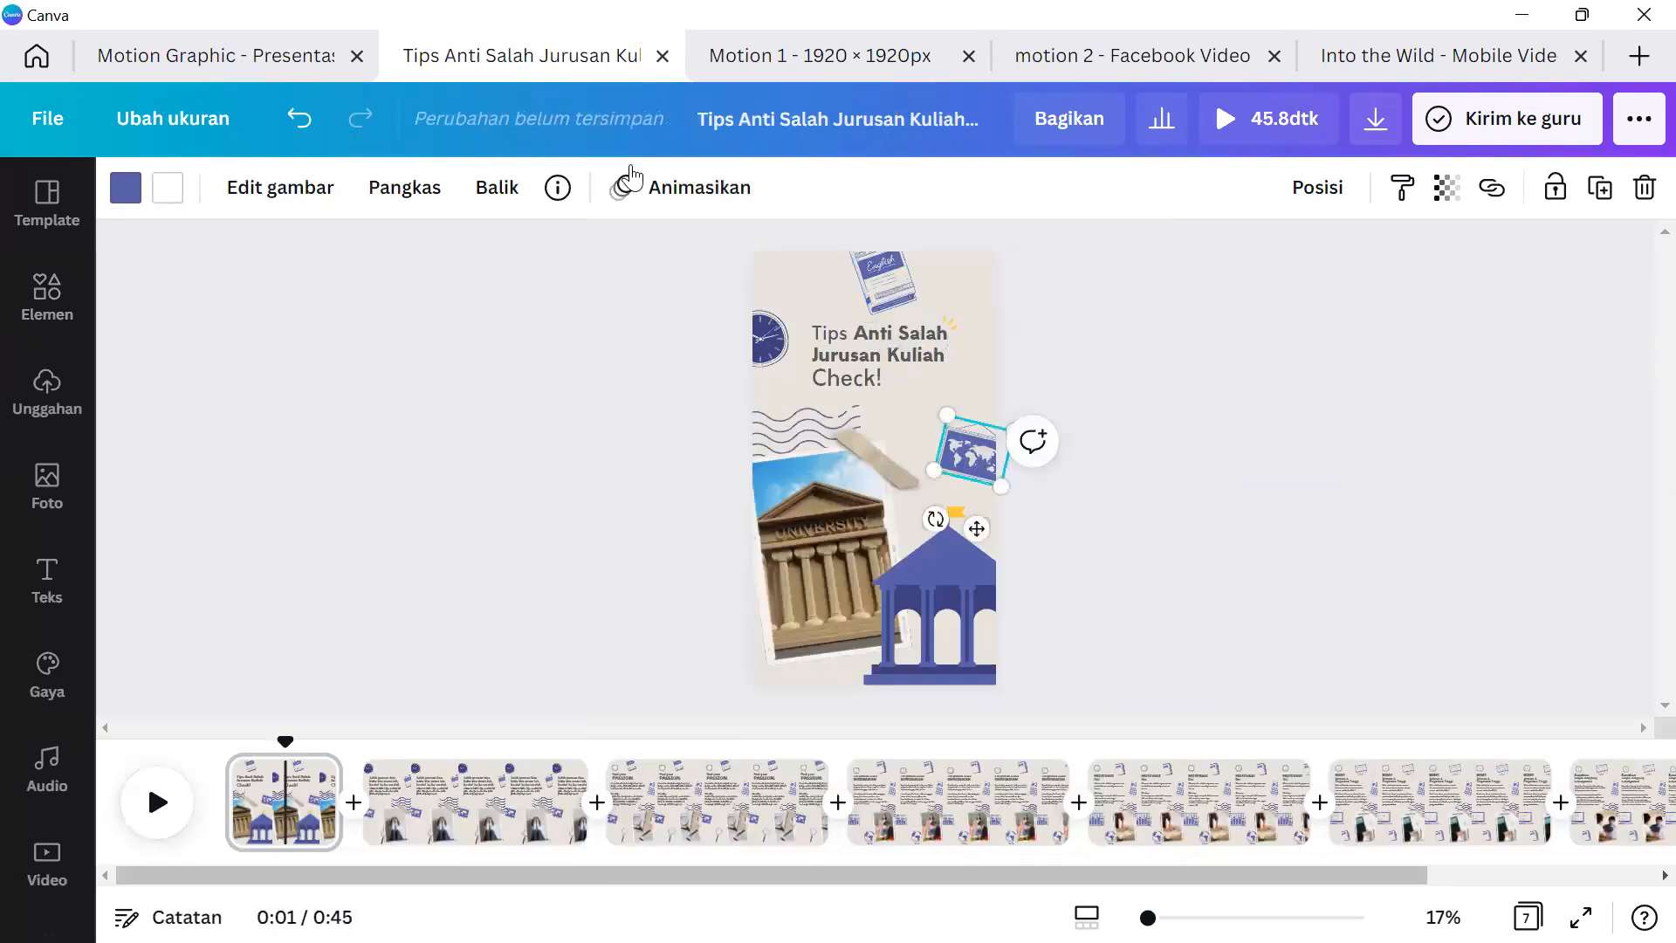
pyautogui.click(690, 186)
pyautogui.click(467, 356)
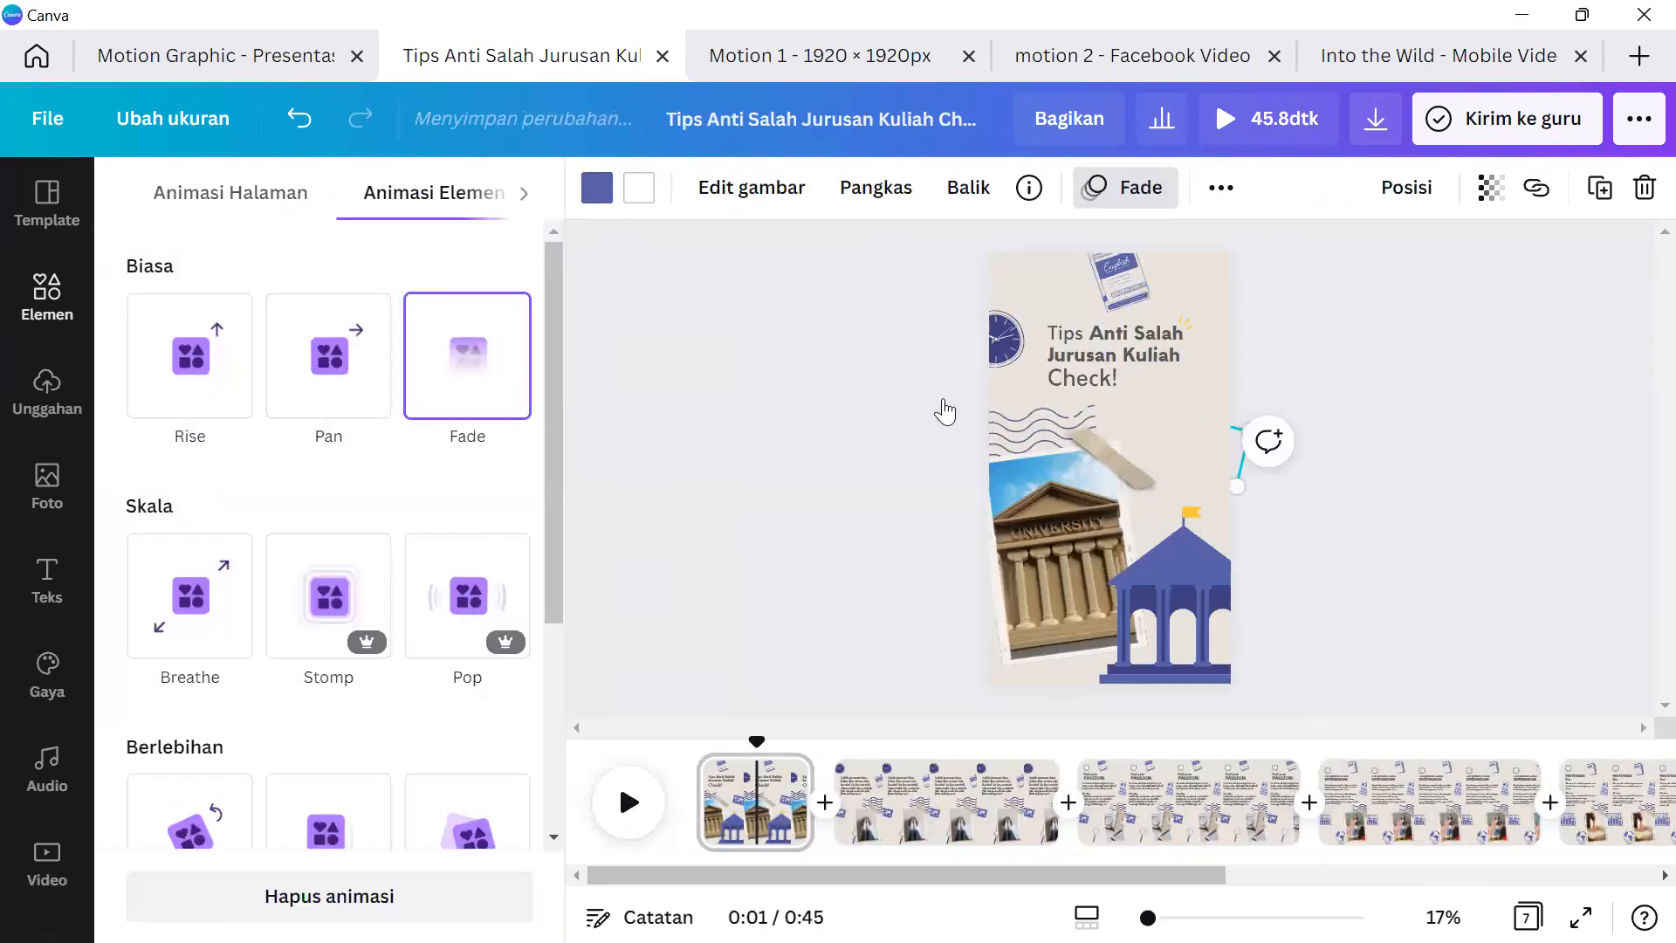
# Apply the Pop element animation to the clock and the blue building illustration.
pyautogui.click(995, 325)
pyautogui.click(466, 564)
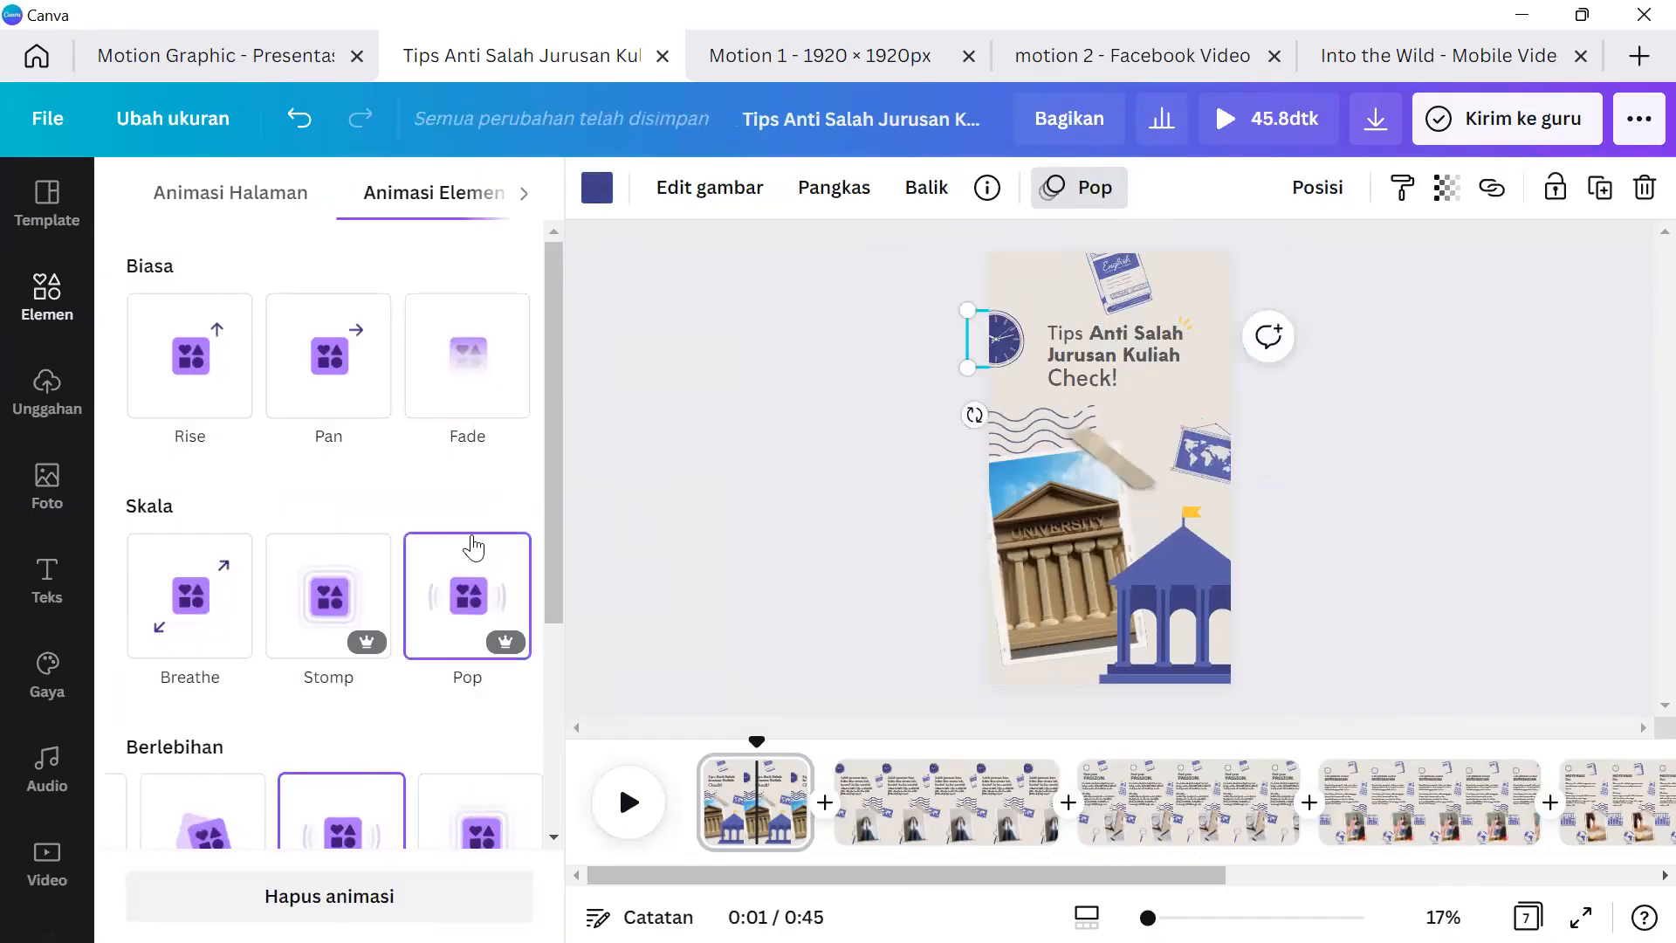
pyautogui.click(1166, 594)
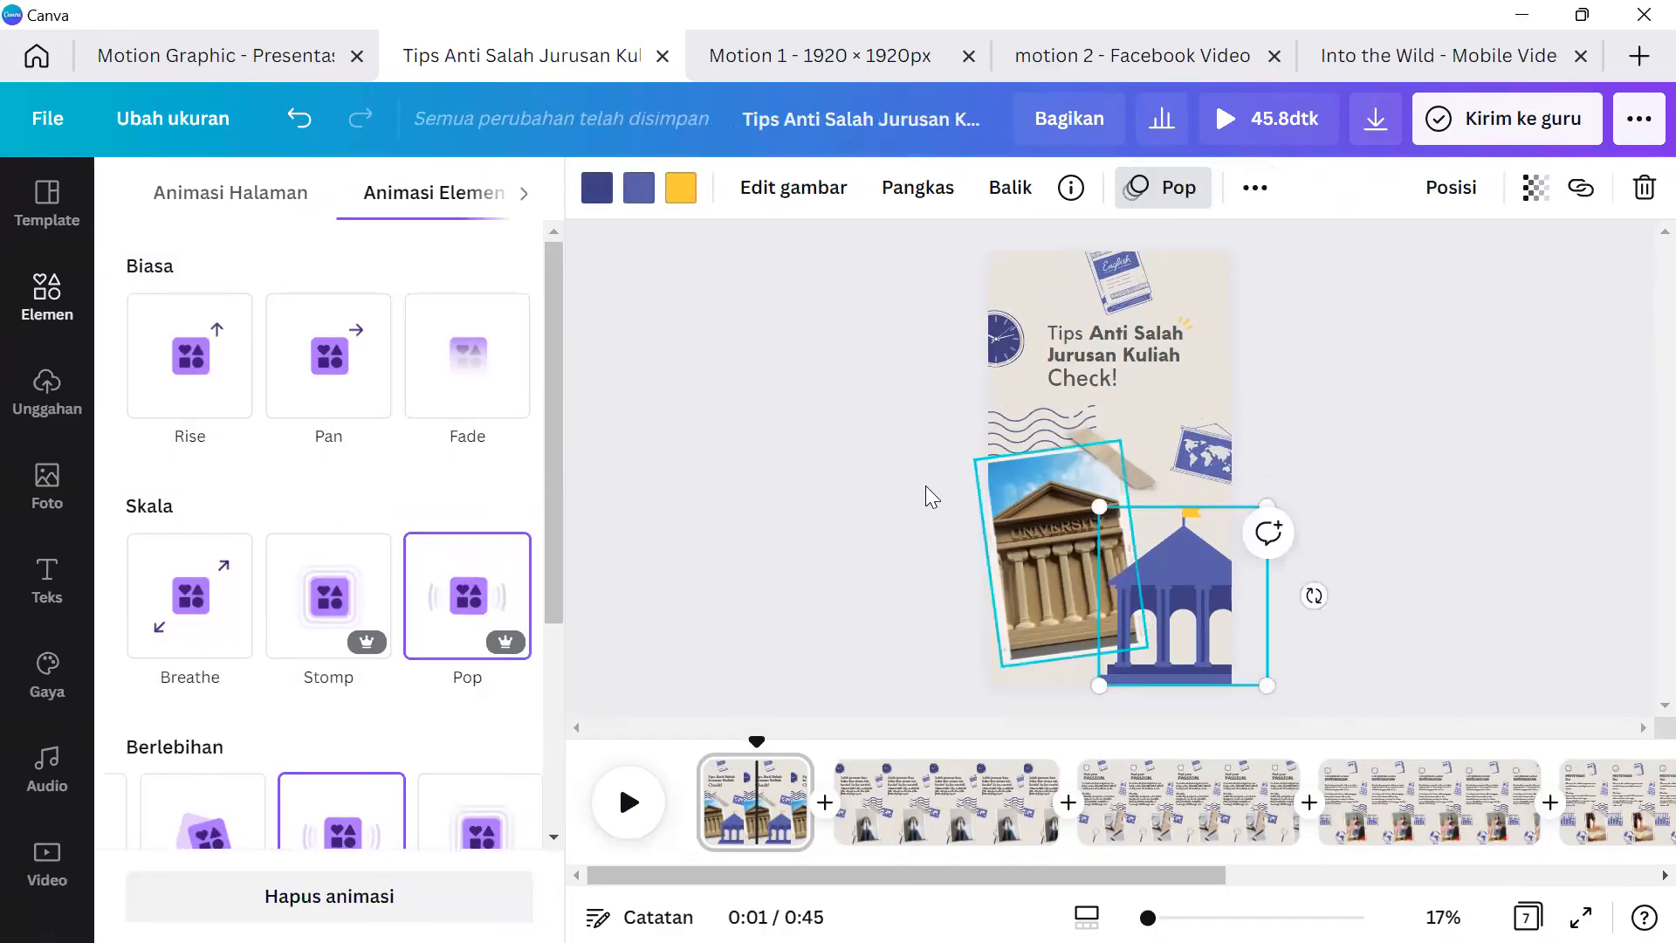
pyautogui.click(697, 487)
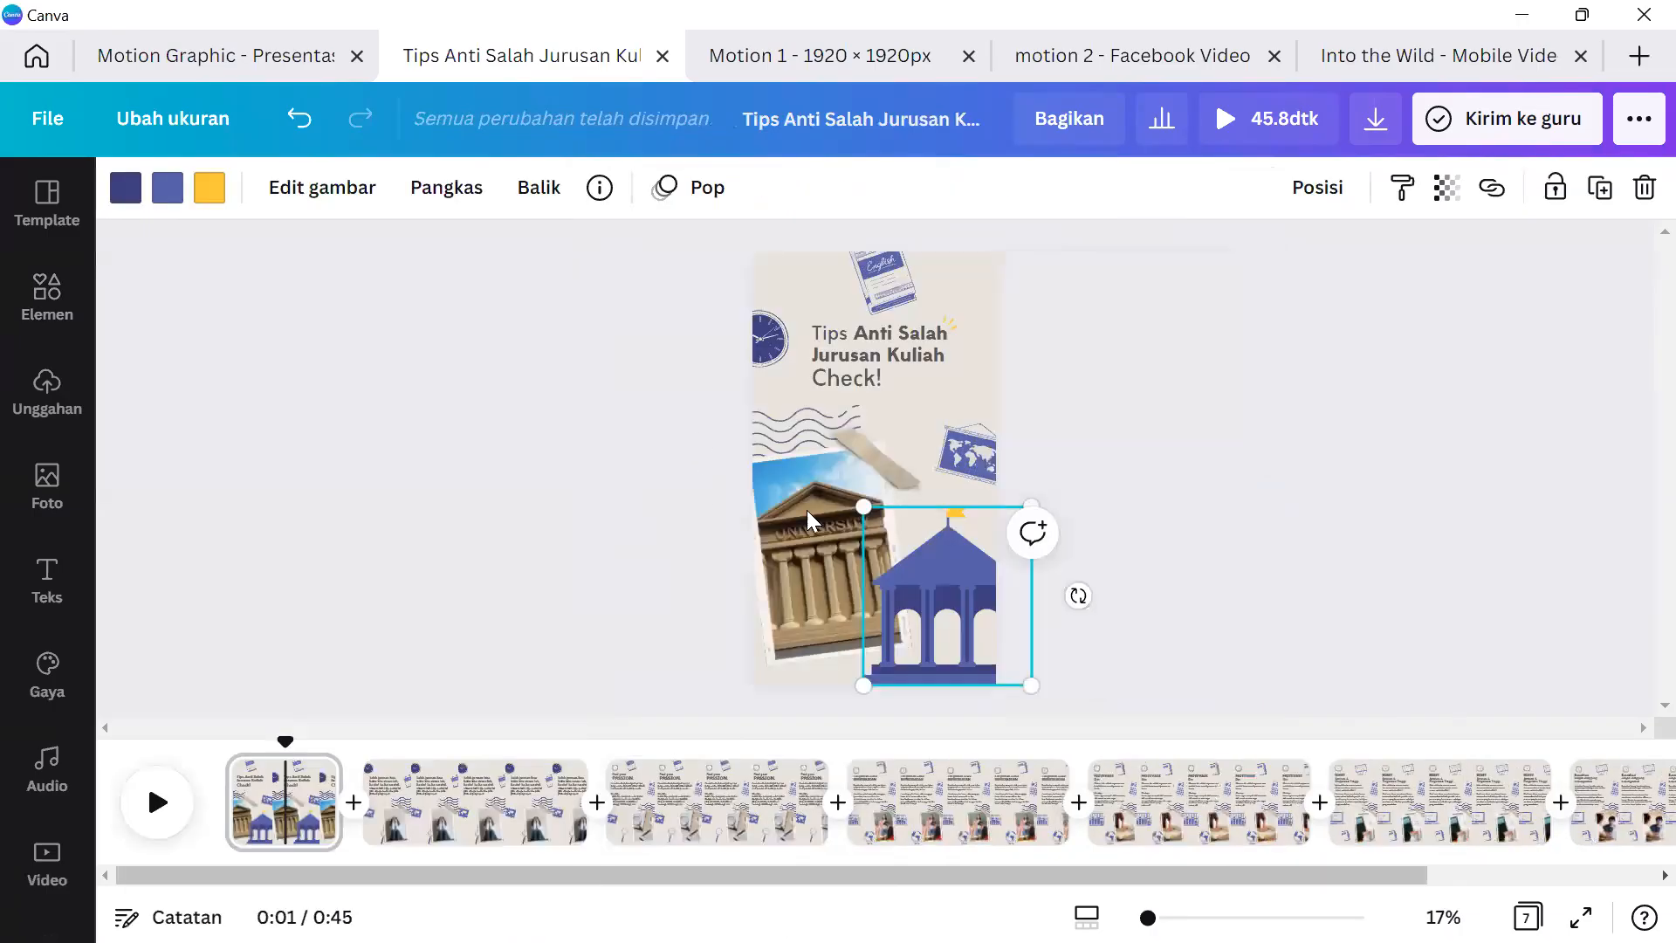
# Select the wavy lines and the university photo together and apply the Pop element animation to them.
pyautogui.moveTo(699, 434); pyautogui.dragTo(844, 541)
pyautogui.click(250, 174)
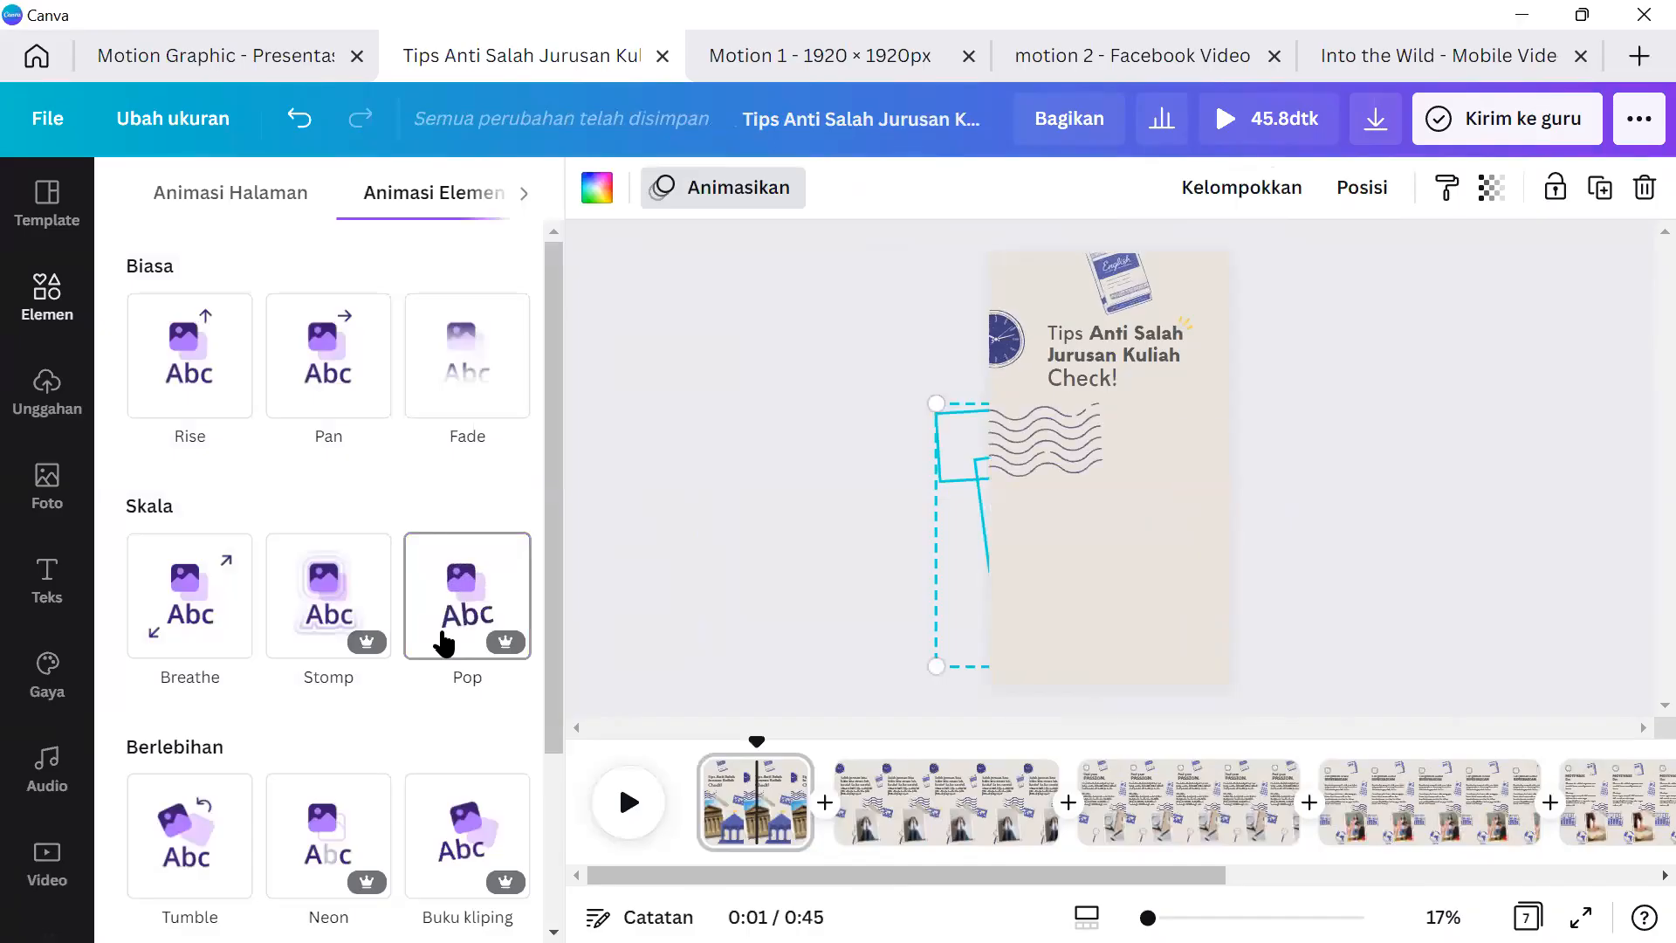
pyautogui.click(442, 644)
pyautogui.click(1263, 496)
pyautogui.click(1208, 497)
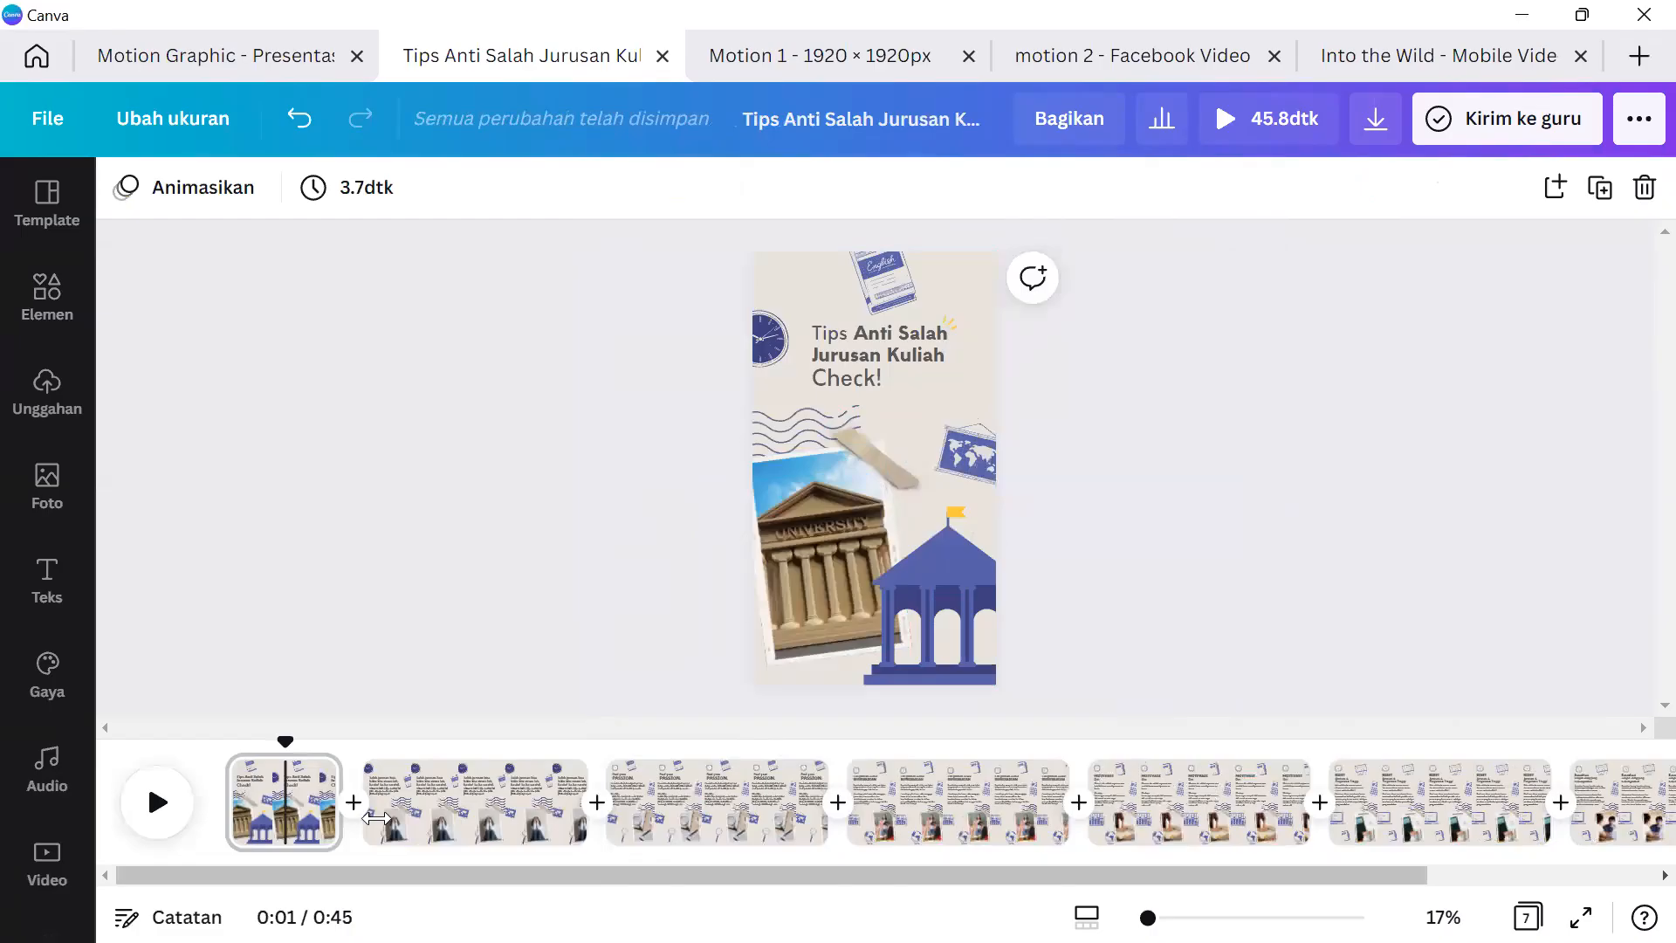
# Play the opening of the design to preview its animations, then view the first page in full screen and return to editing.
pyautogui.click(178, 829)
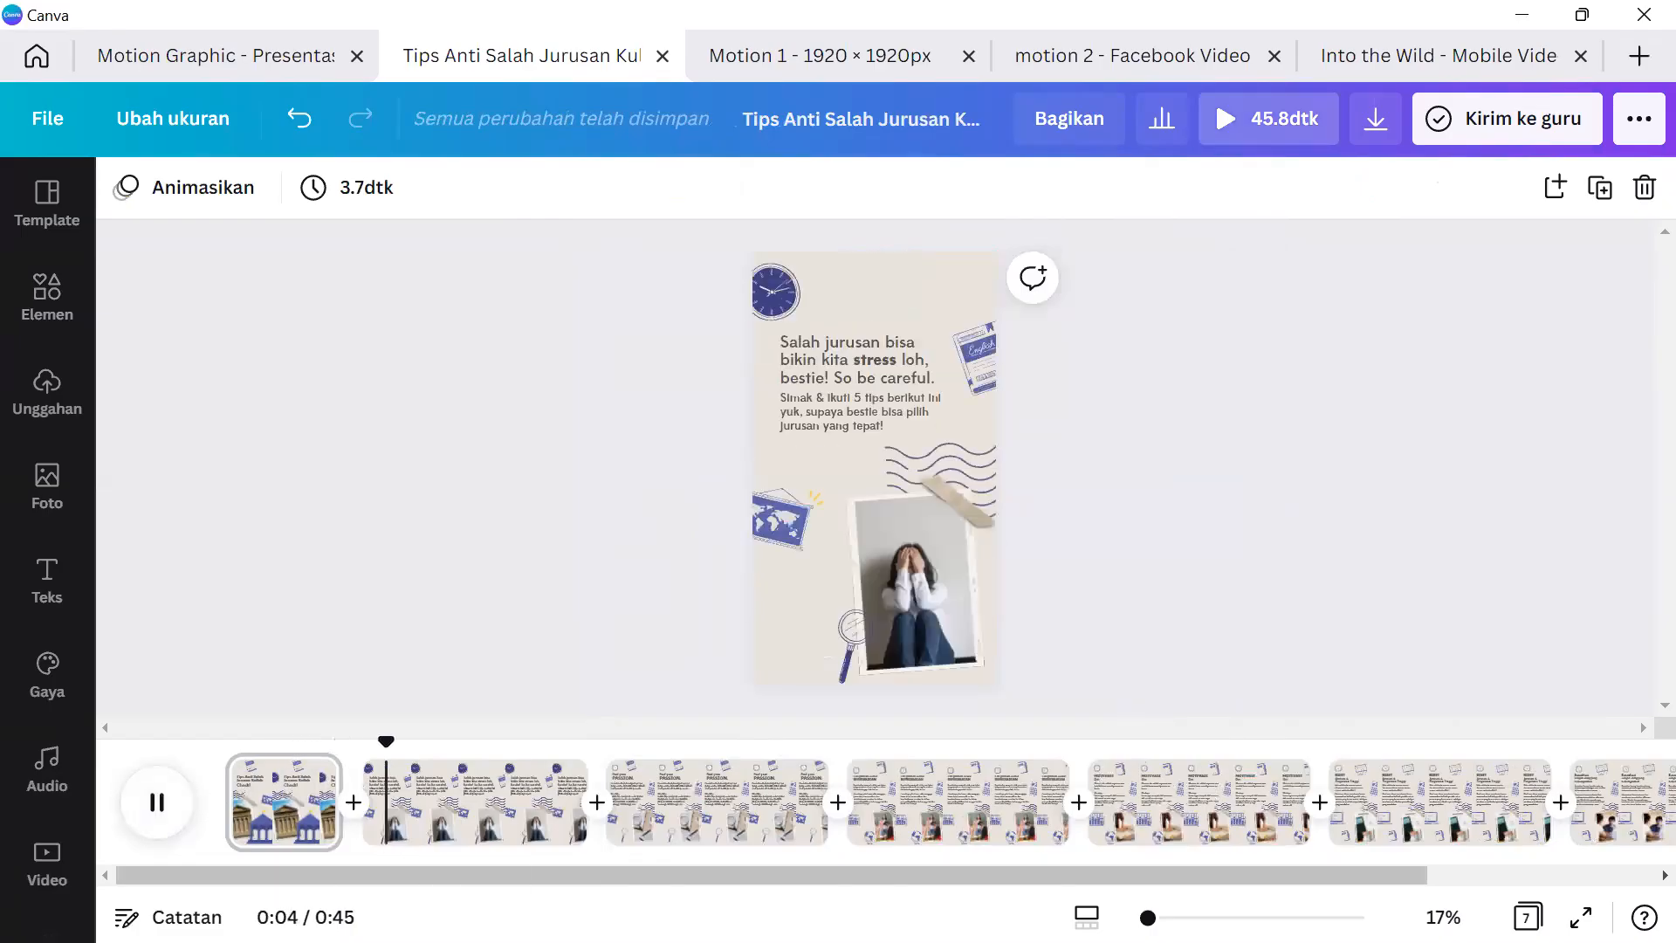
pyautogui.click(146, 779)
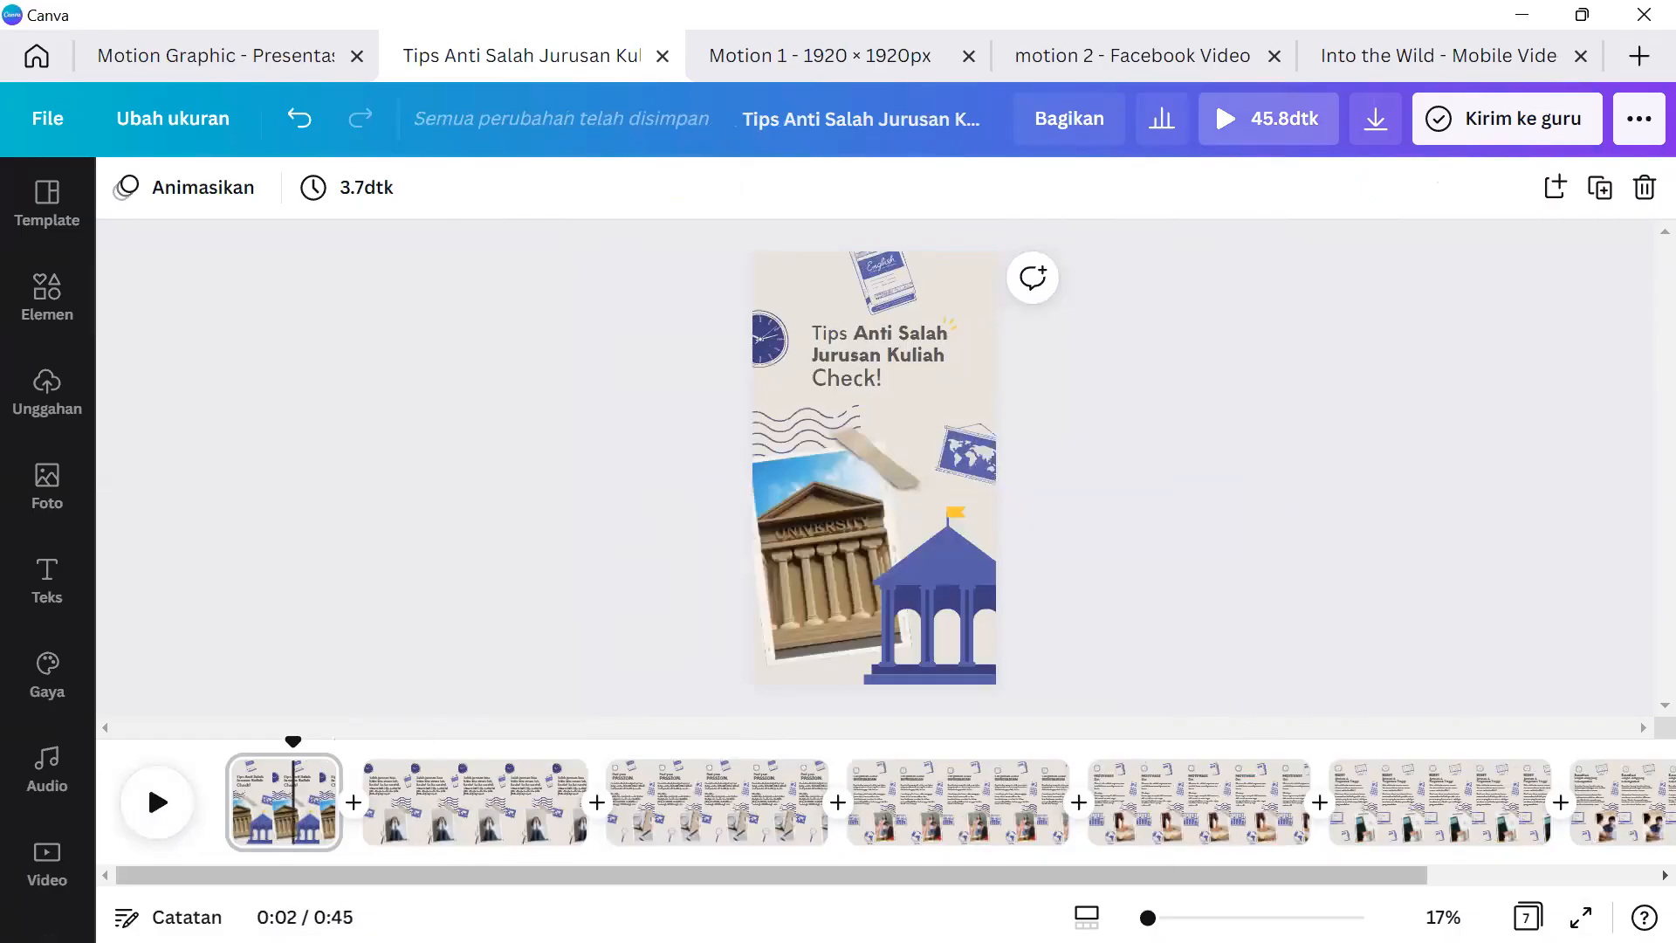
pyautogui.click(1579, 917)
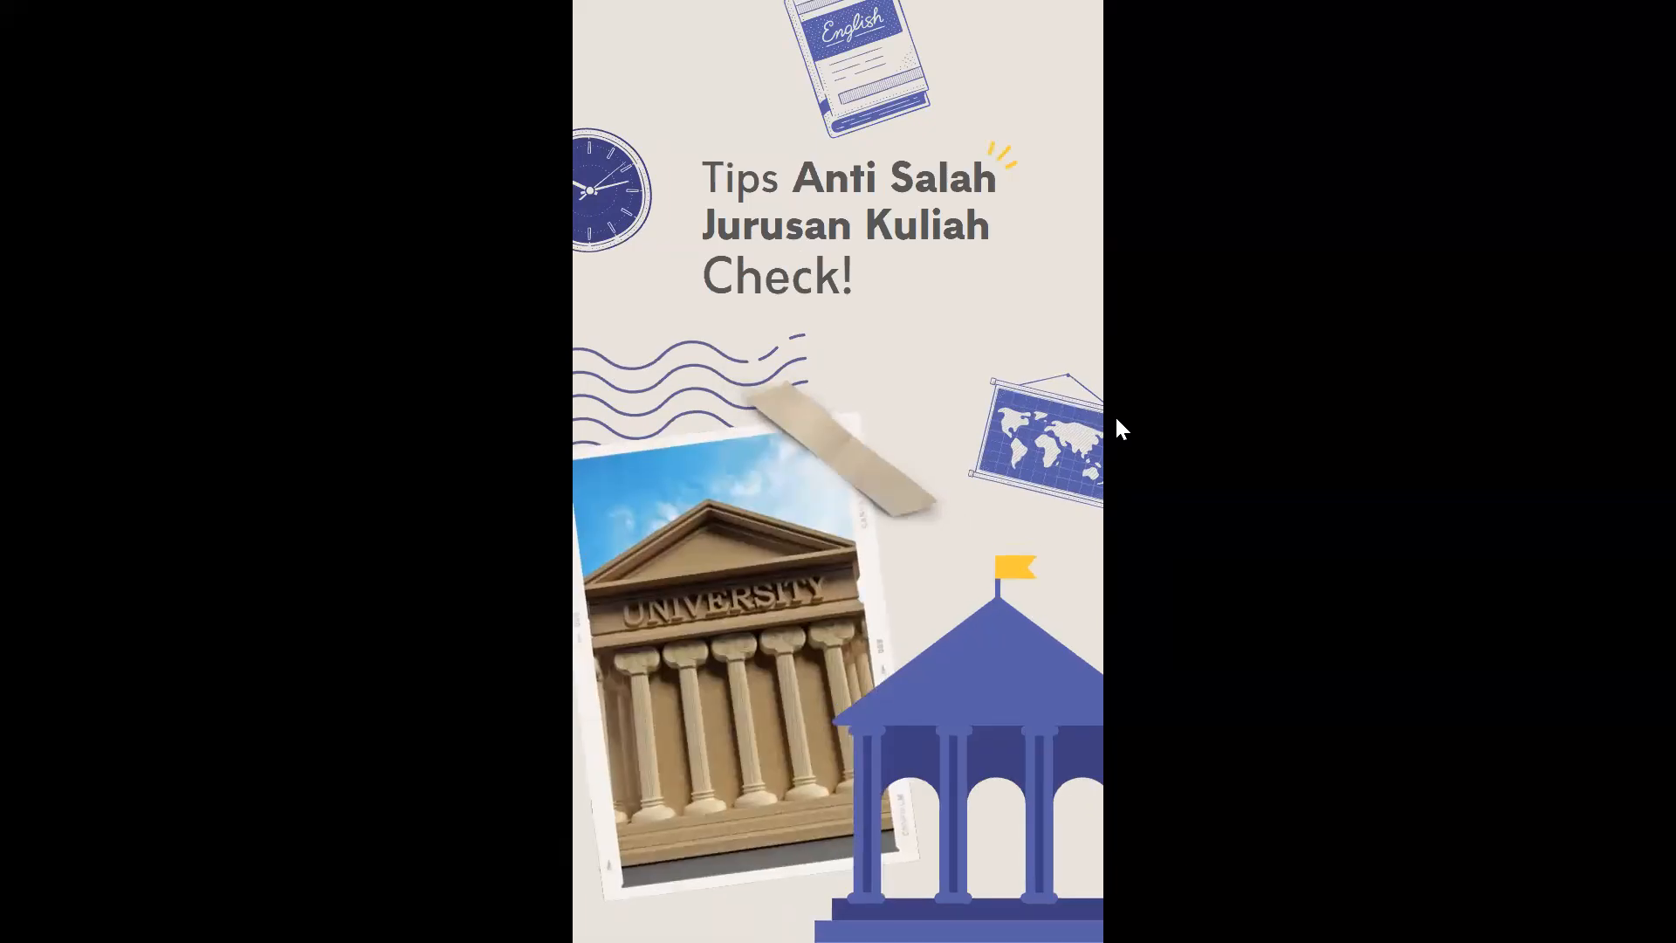
pyautogui.press('Escape')
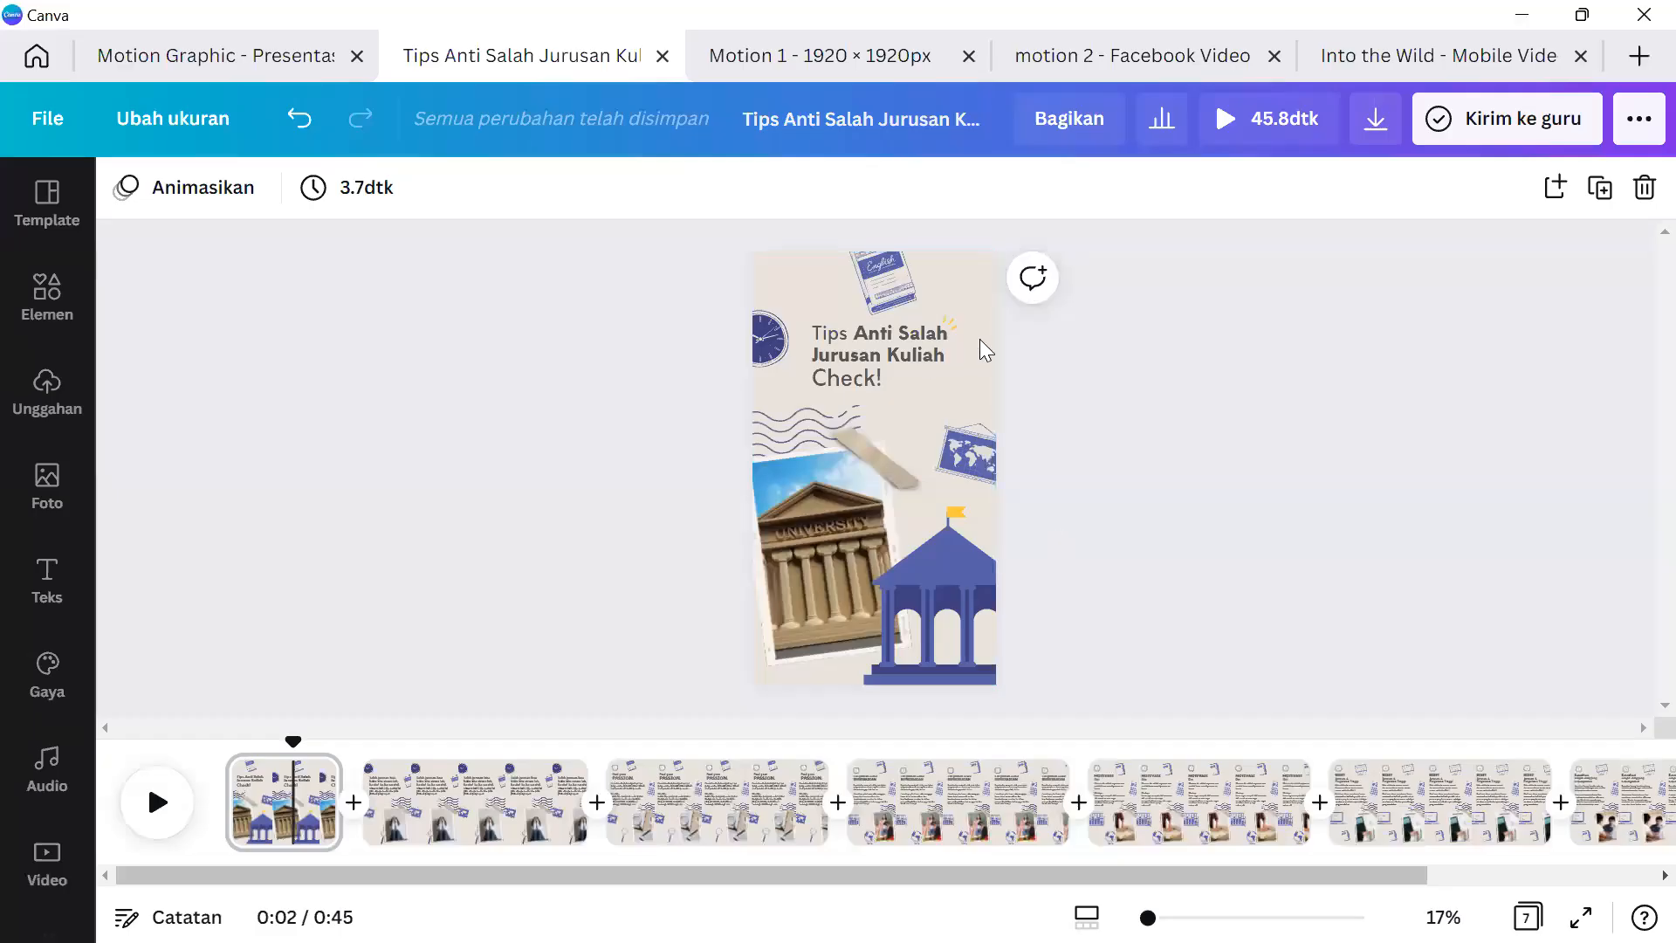
pyautogui.click(979, 338)
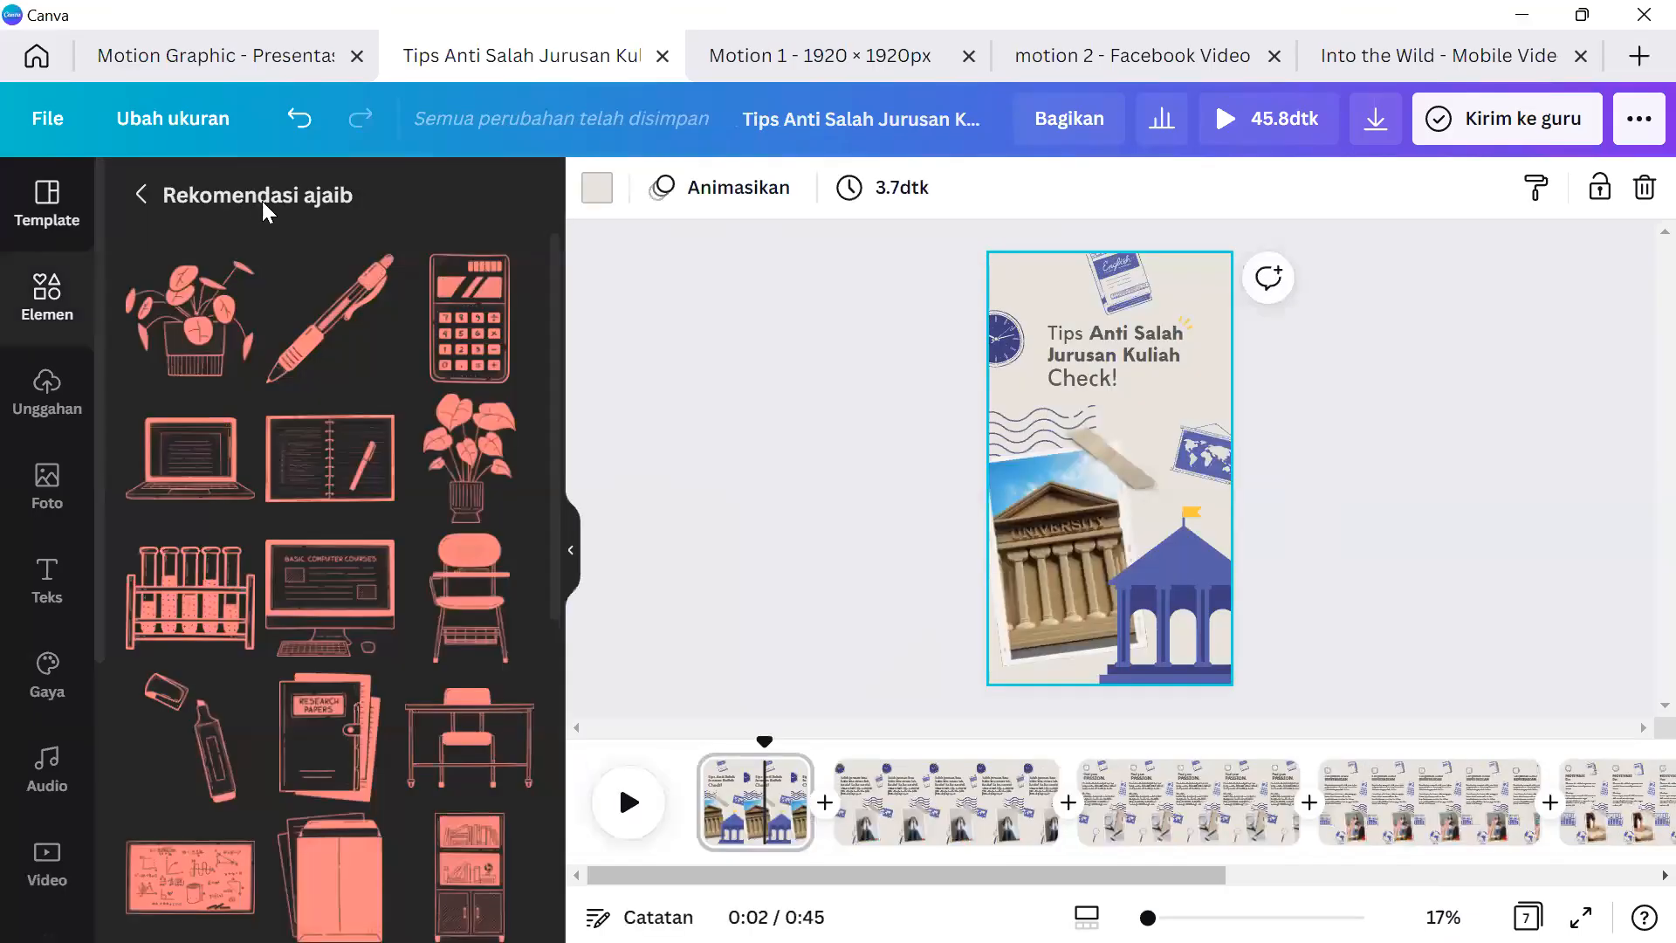
# Return to the full graphics library and search it for "pattern".
pyautogui.click(261, 201)
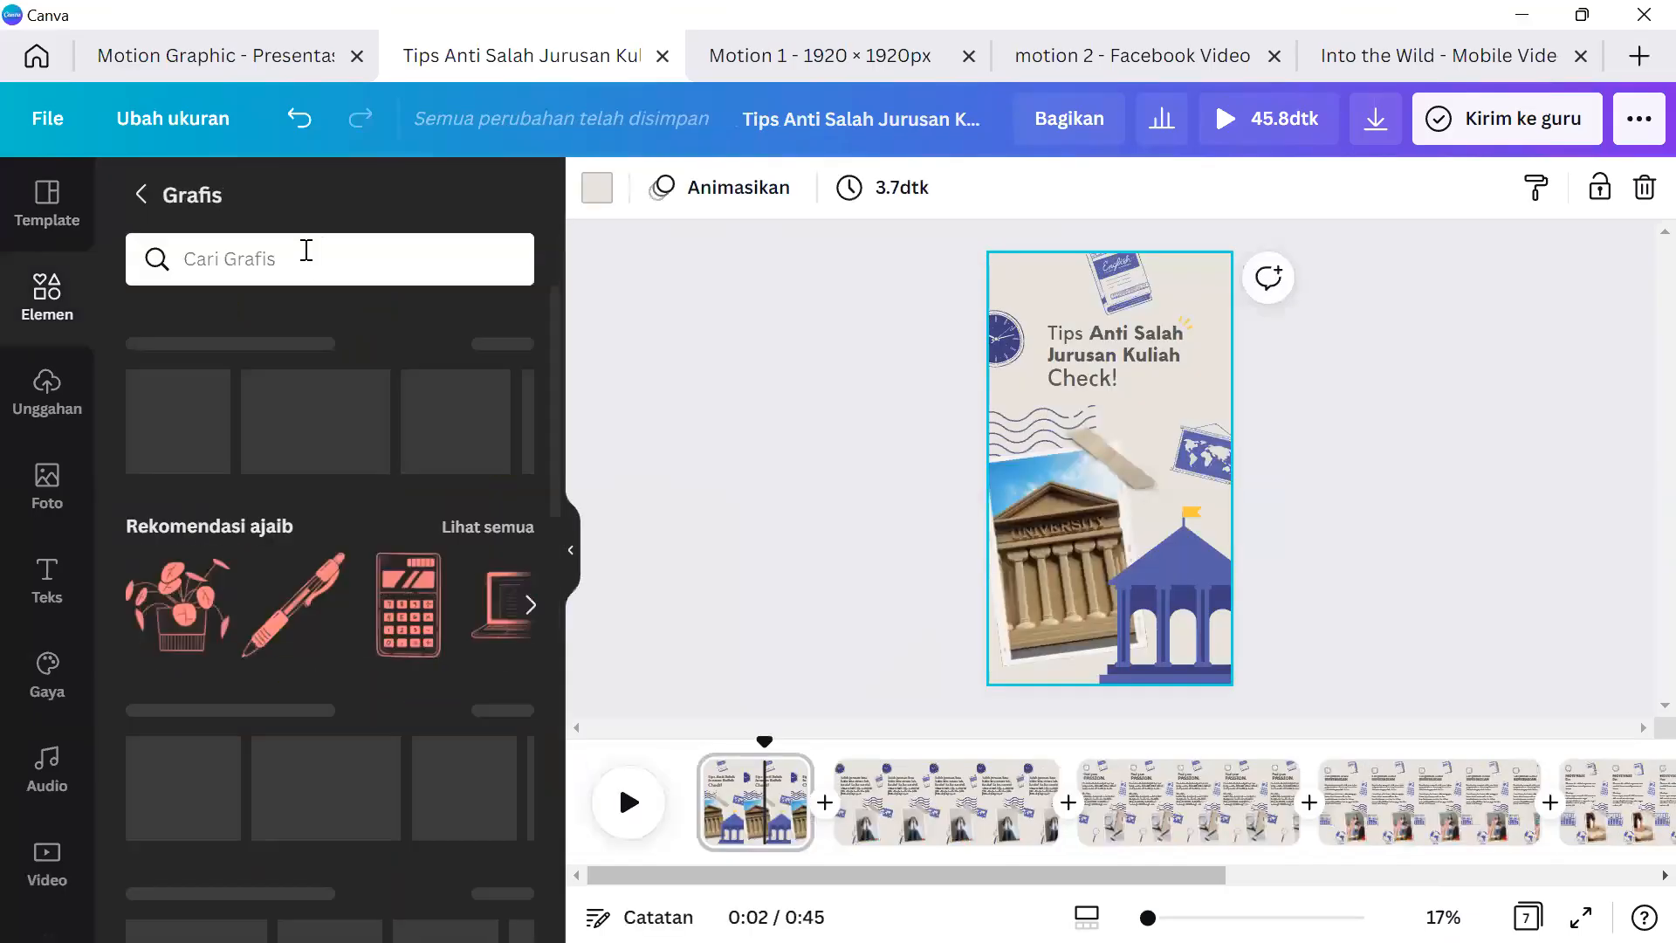
pyautogui.click(305, 253)
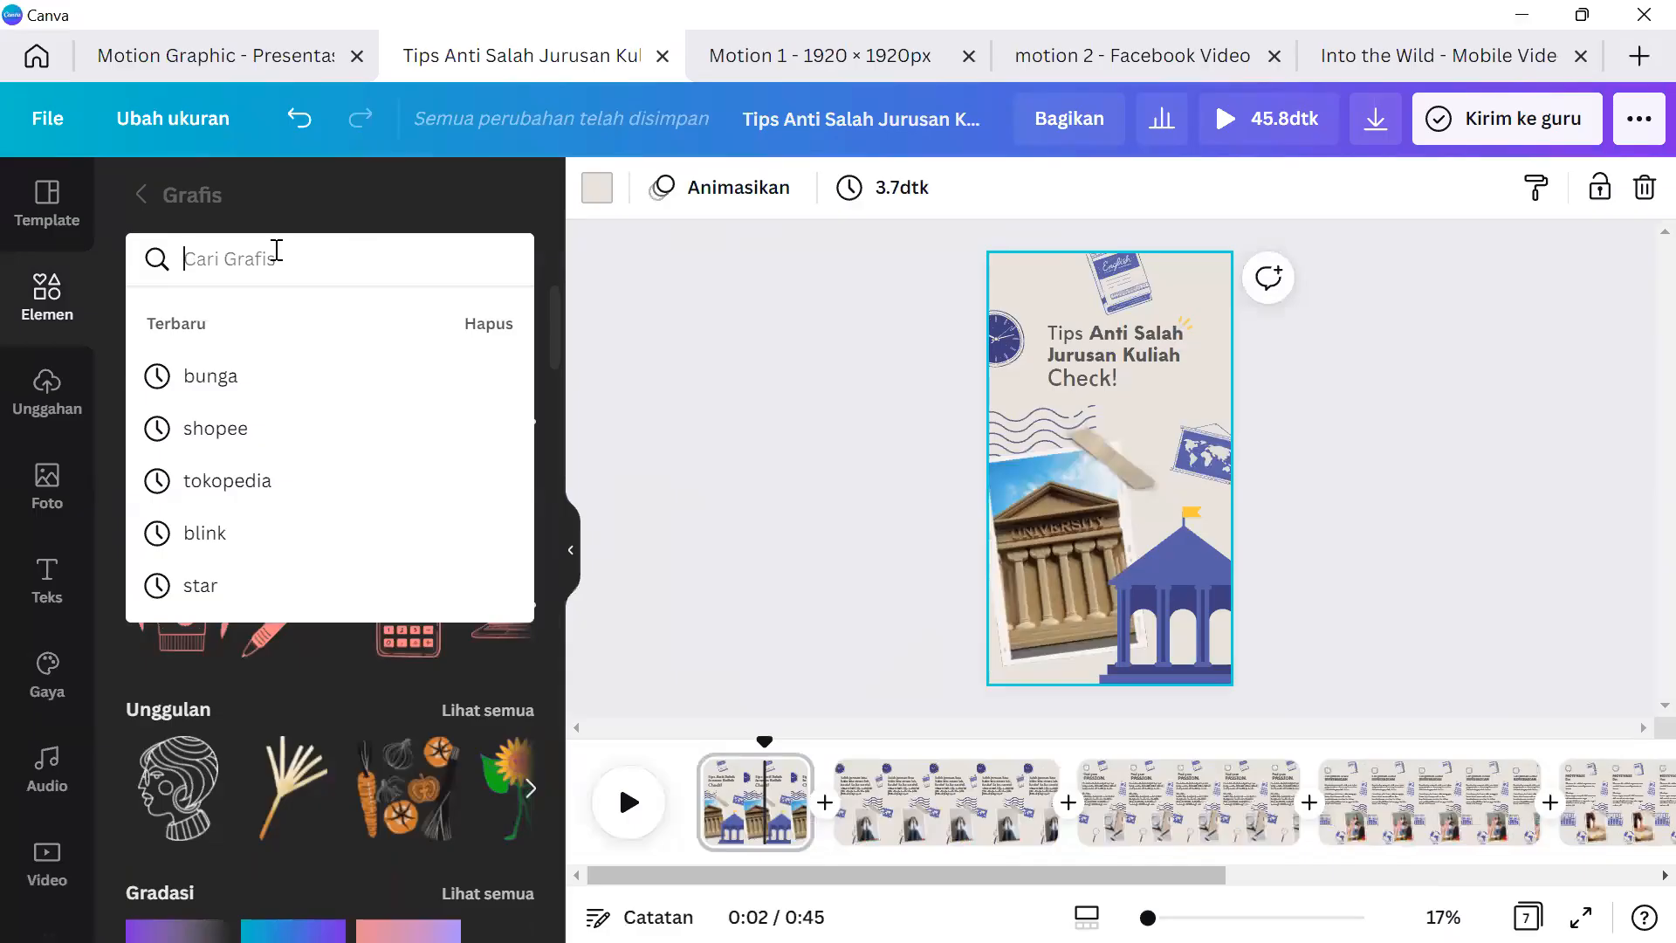
pyautogui.write('patt')
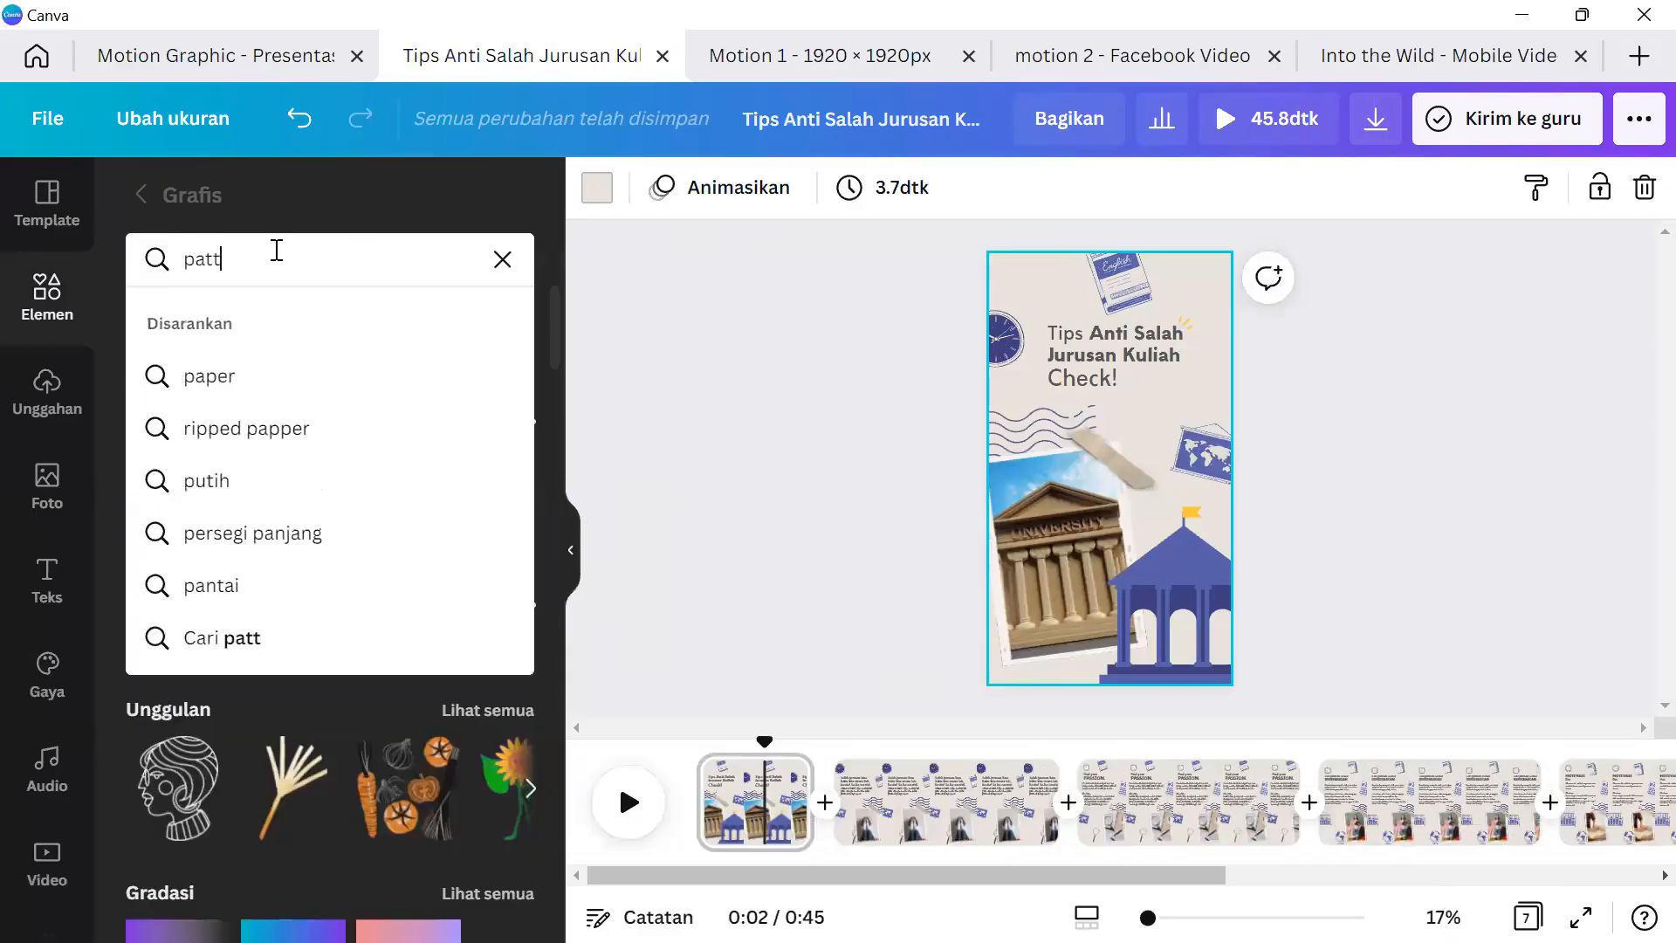
pyautogui.write('le')
pyautogui.press('BackSpace')
pyautogui.press('BackSpace')
pyautogui.write('ern')
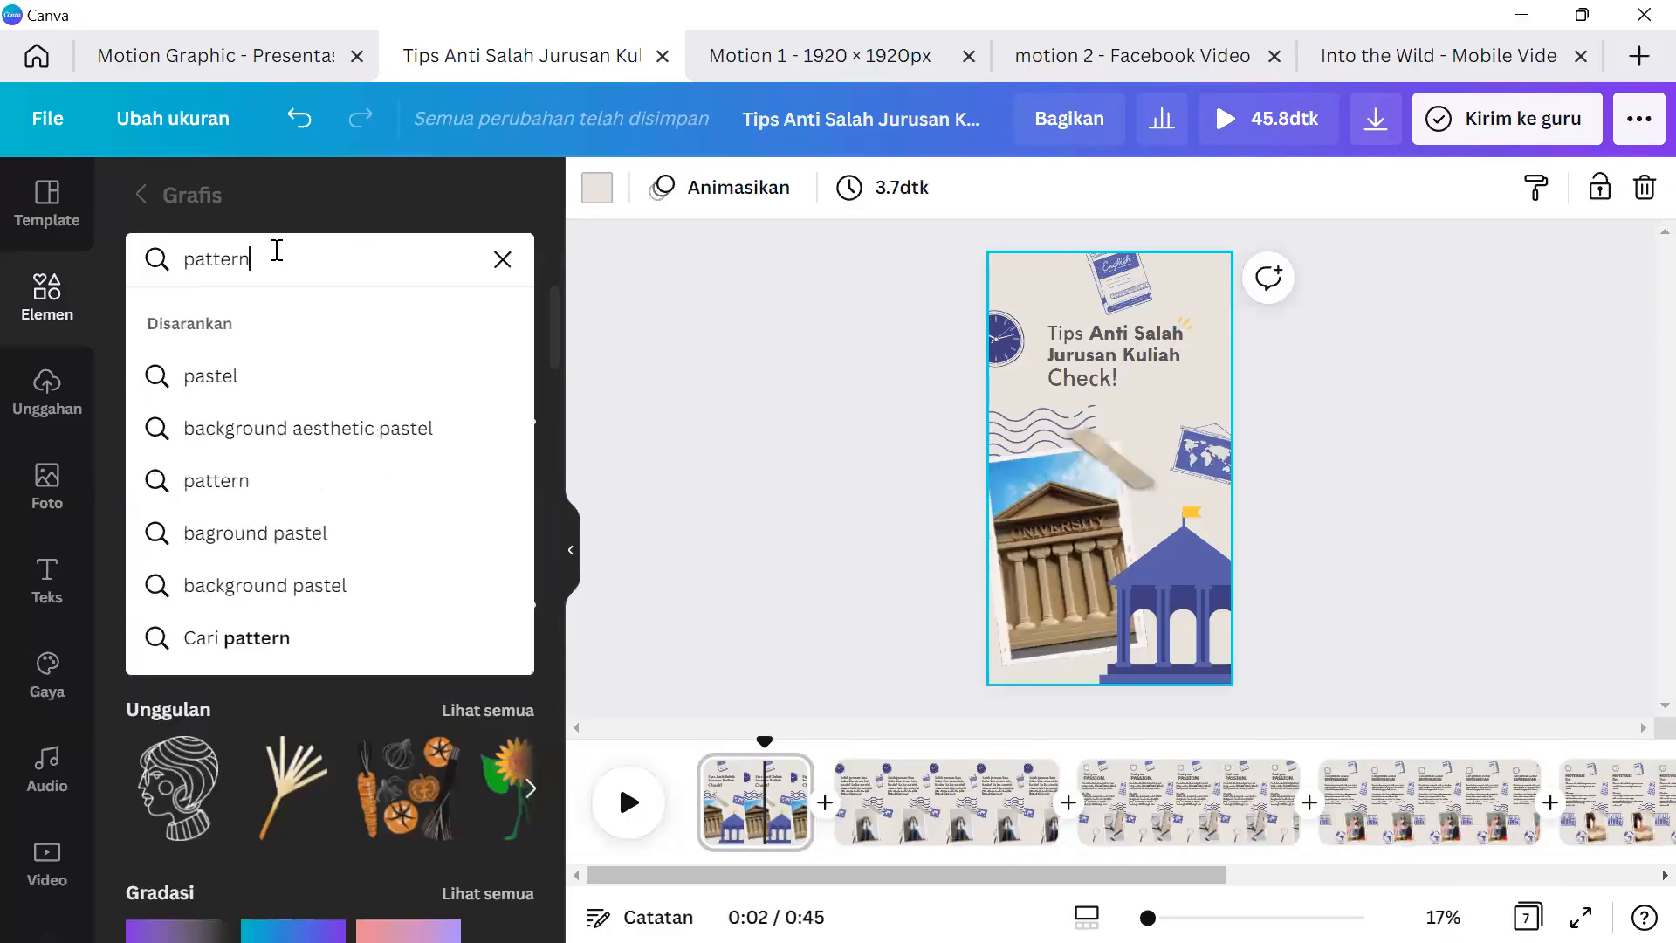
pyautogui.press('Return')
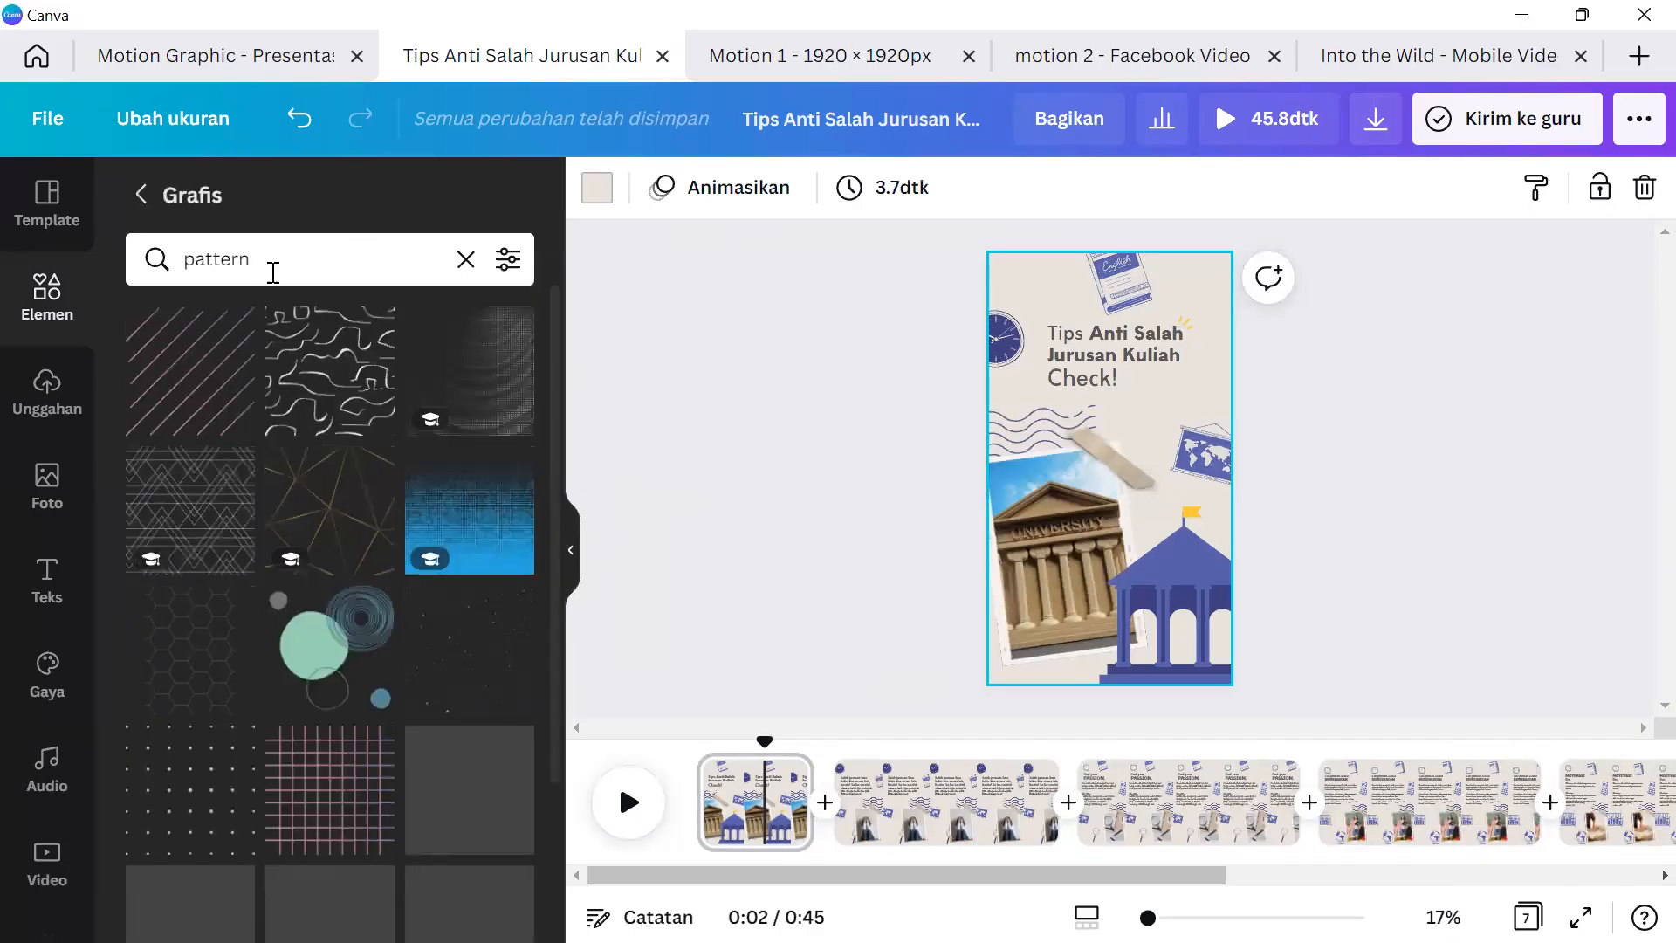
# Cover the whole first page with the small speckled pattern graphic and send it one layer backward.
pyautogui.scroll(-1, 225, 543)
pyautogui.scroll(-2, 226, 543)
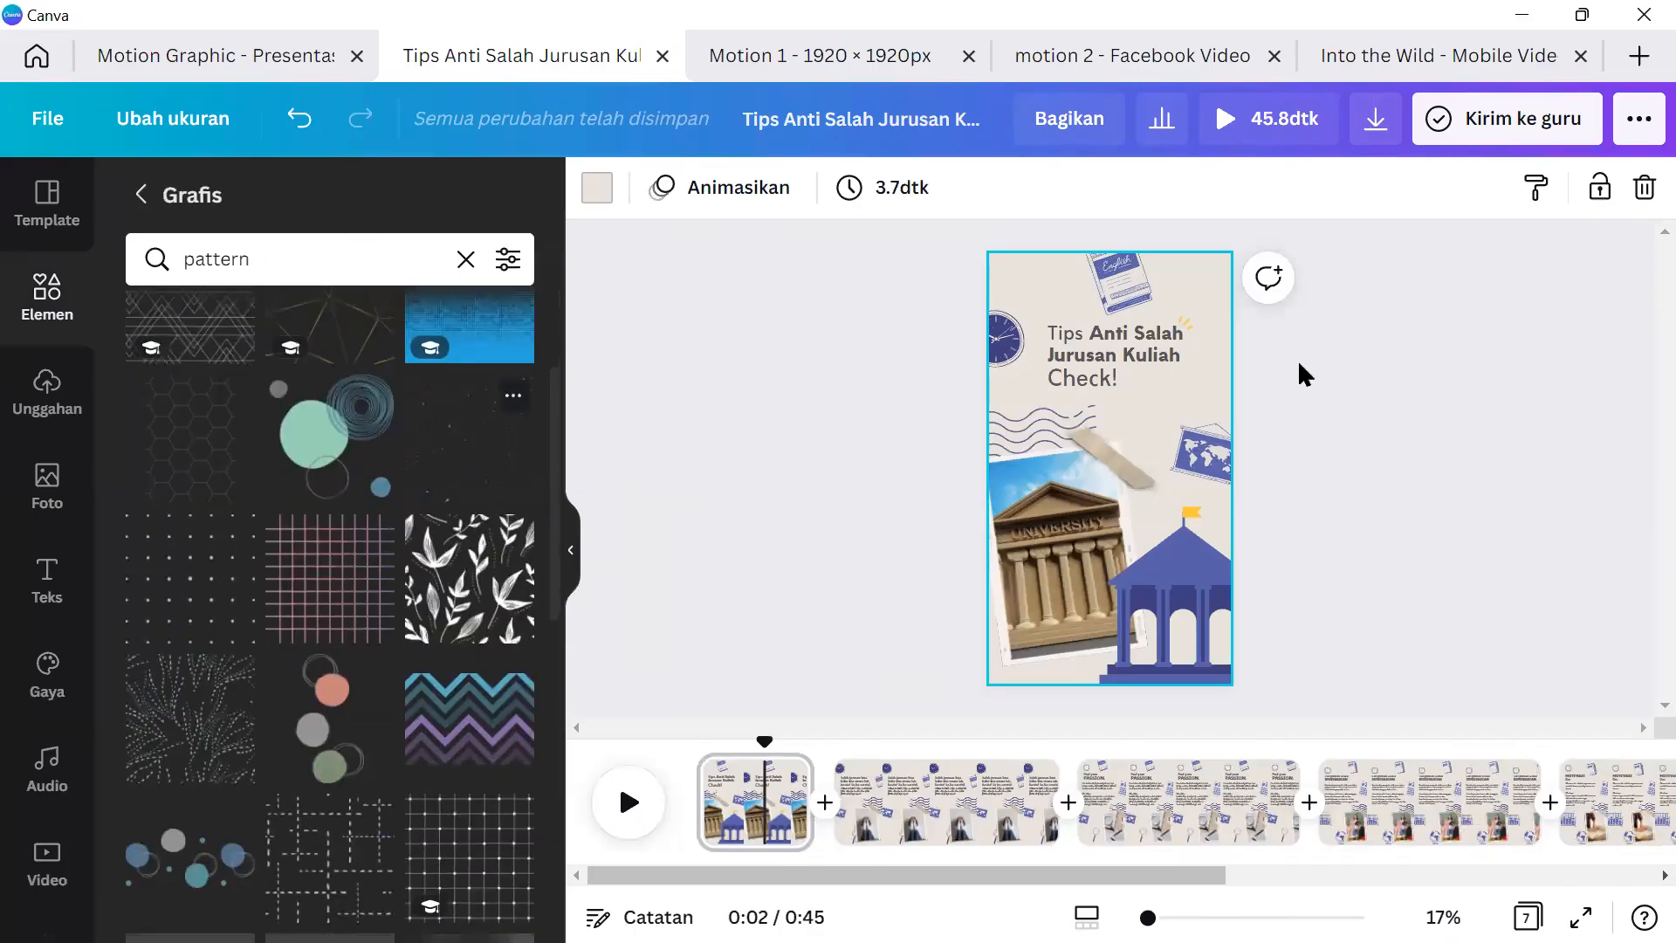
pyautogui.click(1130, 487)
pyautogui.moveTo(1172, 530); pyautogui.dragTo(1383, 742)
pyautogui.moveTo(1119, 523); pyautogui.dragTo(1048, 345)
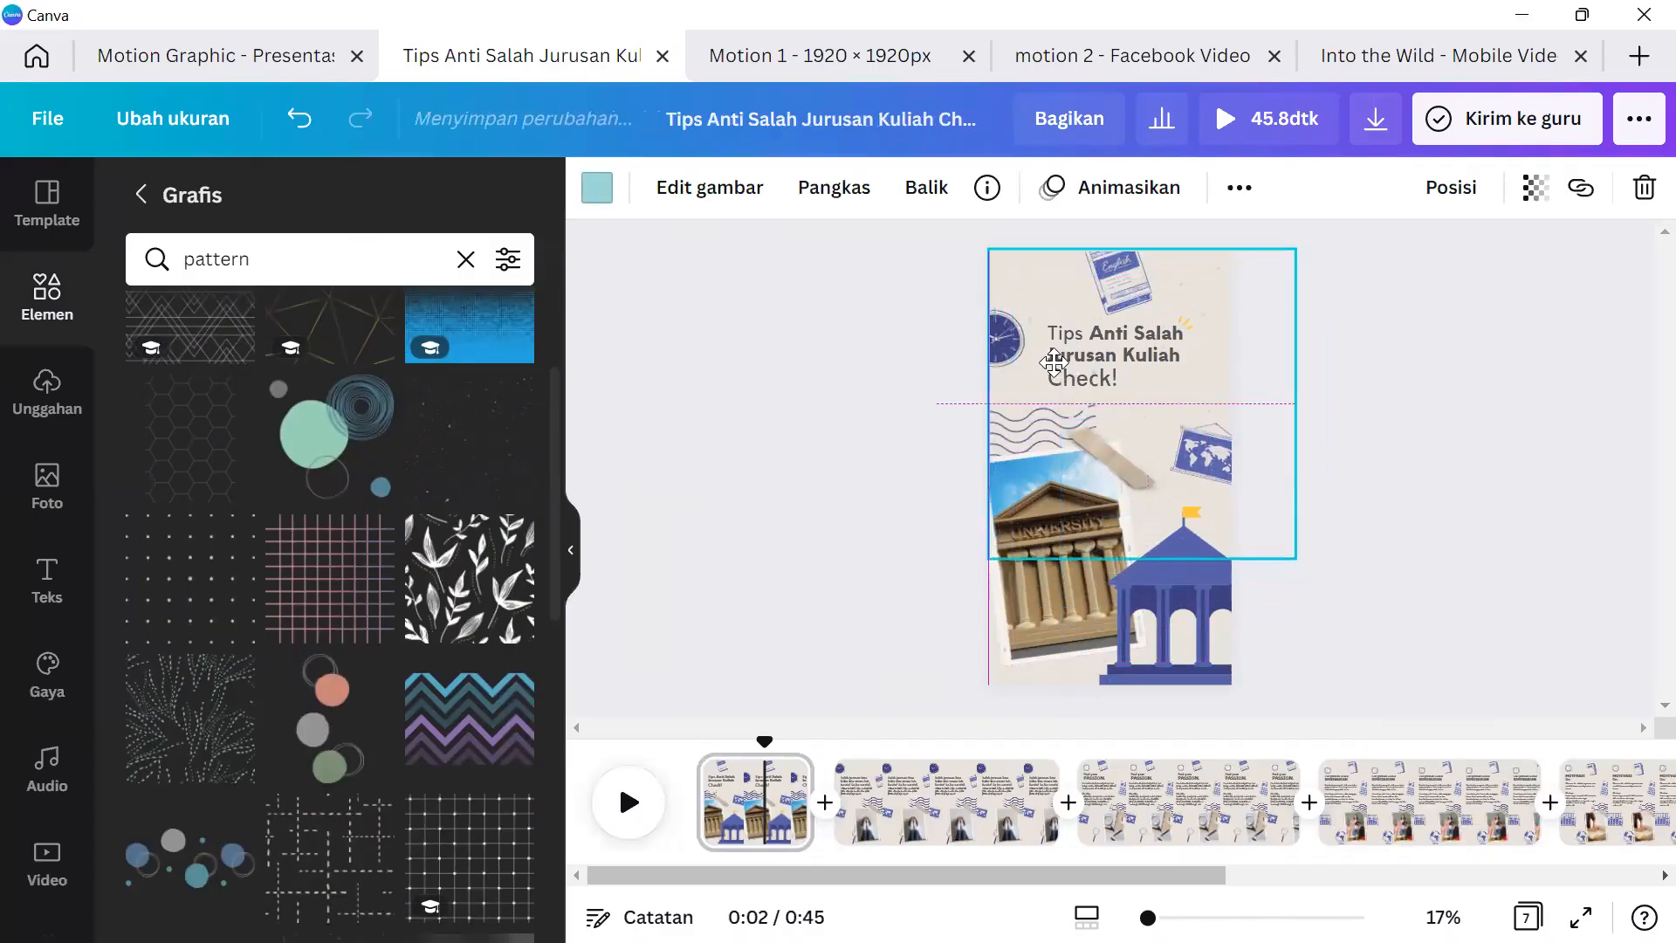
pyautogui.moveTo(1300, 569); pyautogui.dragTo(1428, 689)
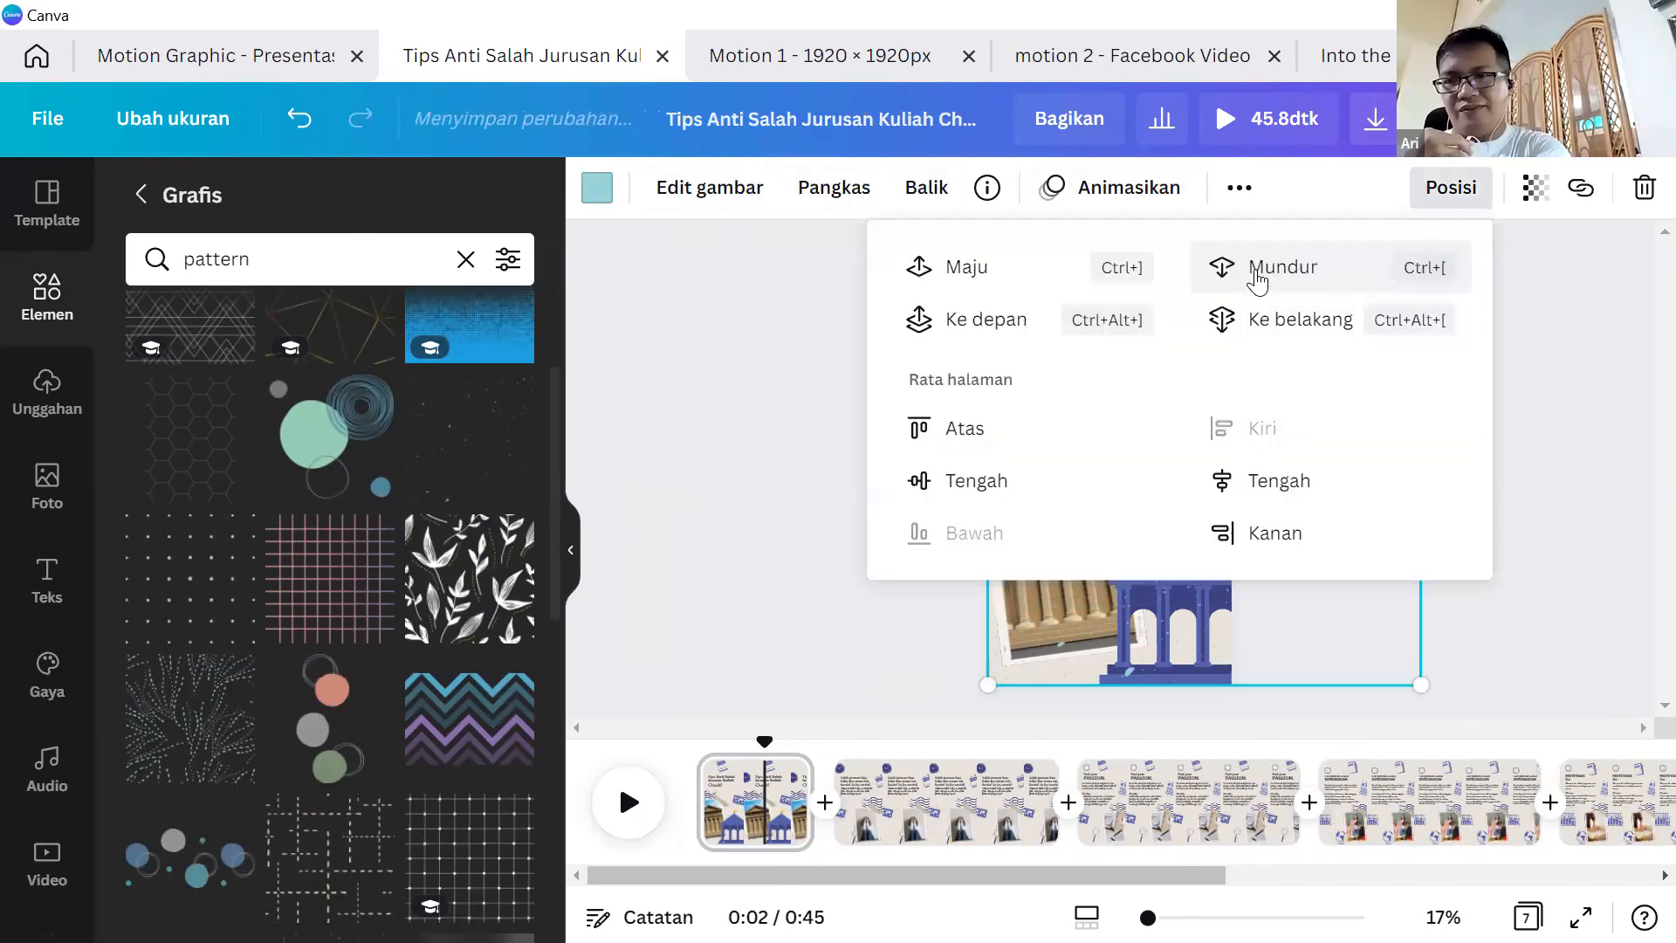
pyautogui.click(1257, 281)
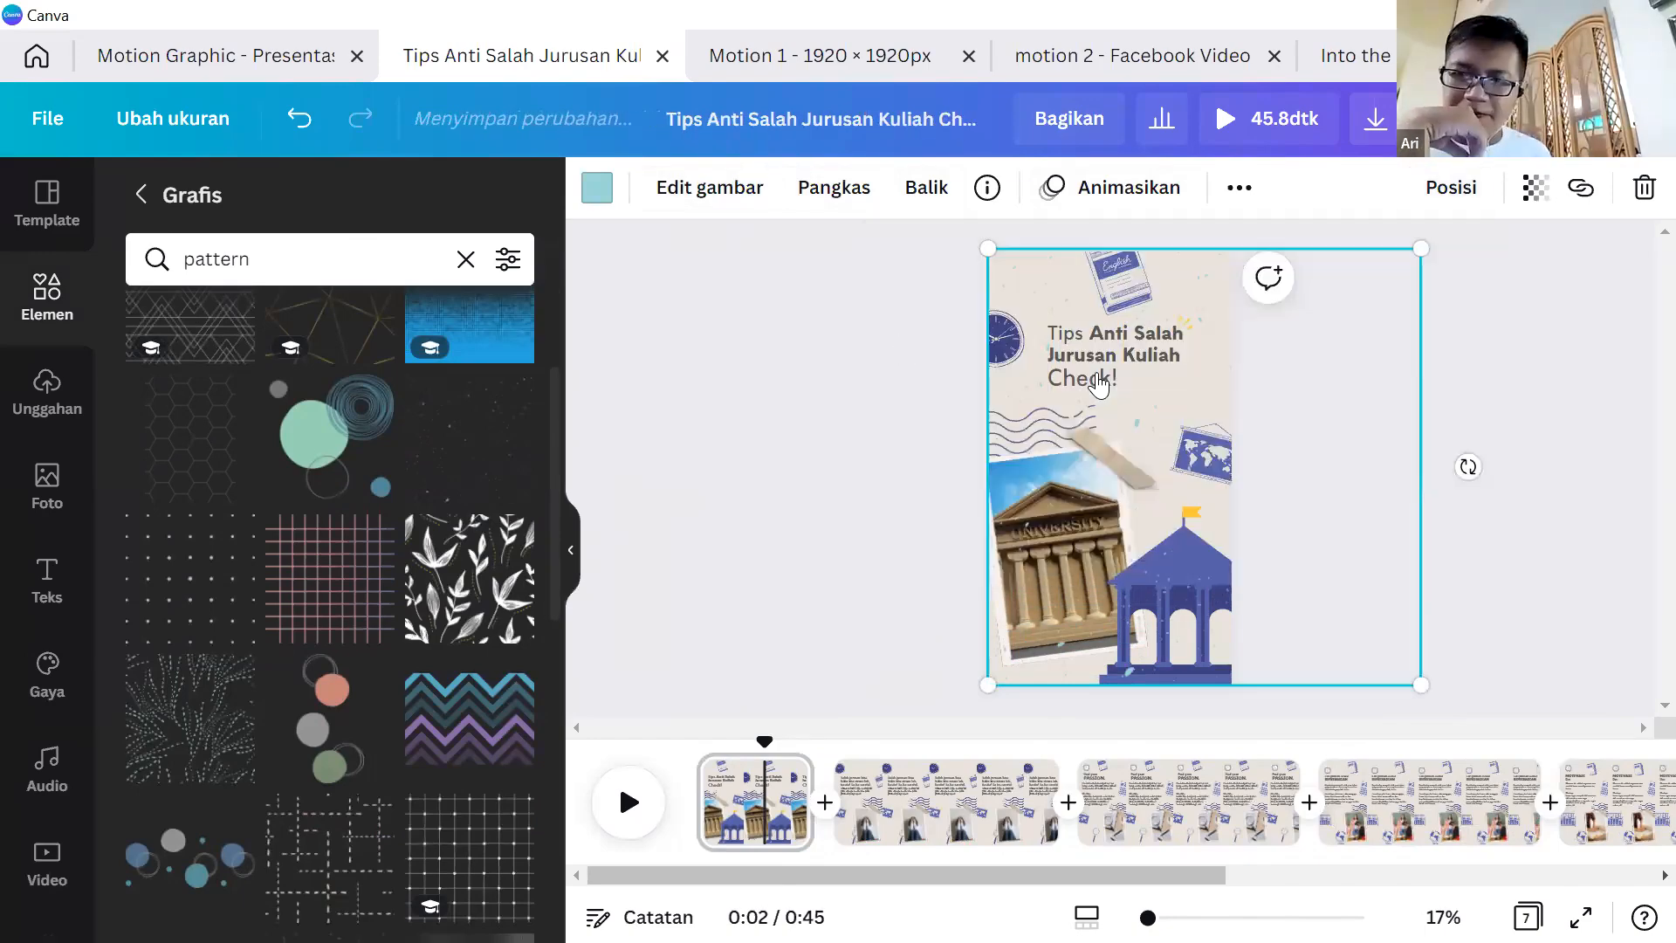
# Try white, beige and cream document colours on the speckled pattern.
pyautogui.click(452, 403)
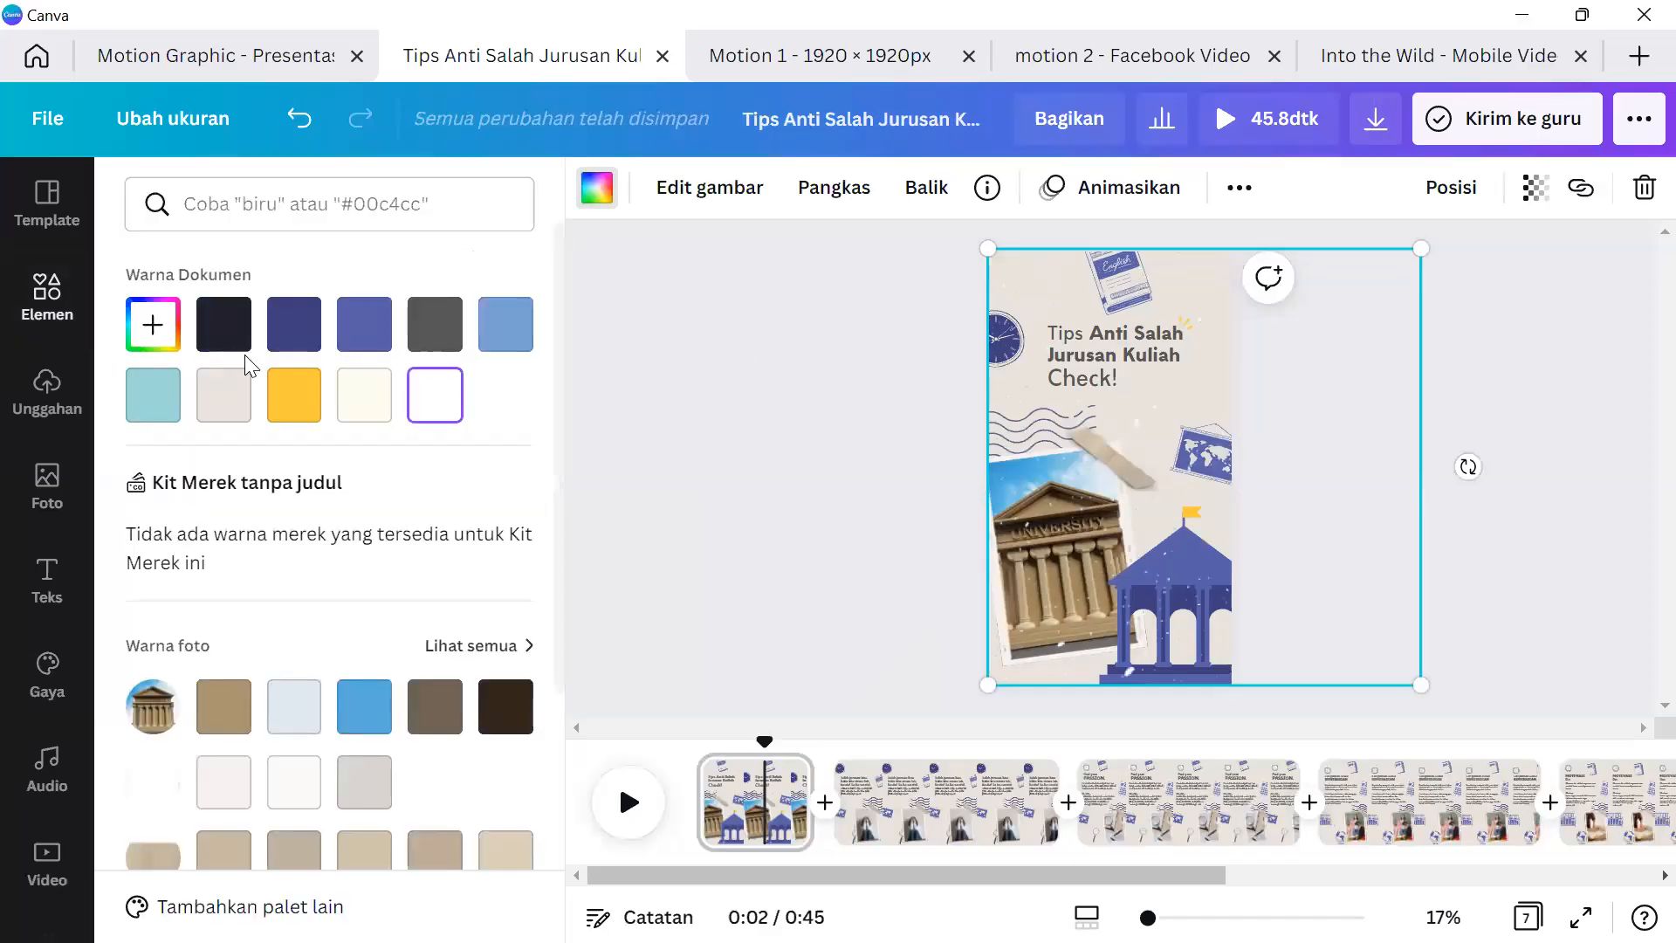
pyautogui.click(228, 407)
pyautogui.click(355, 410)
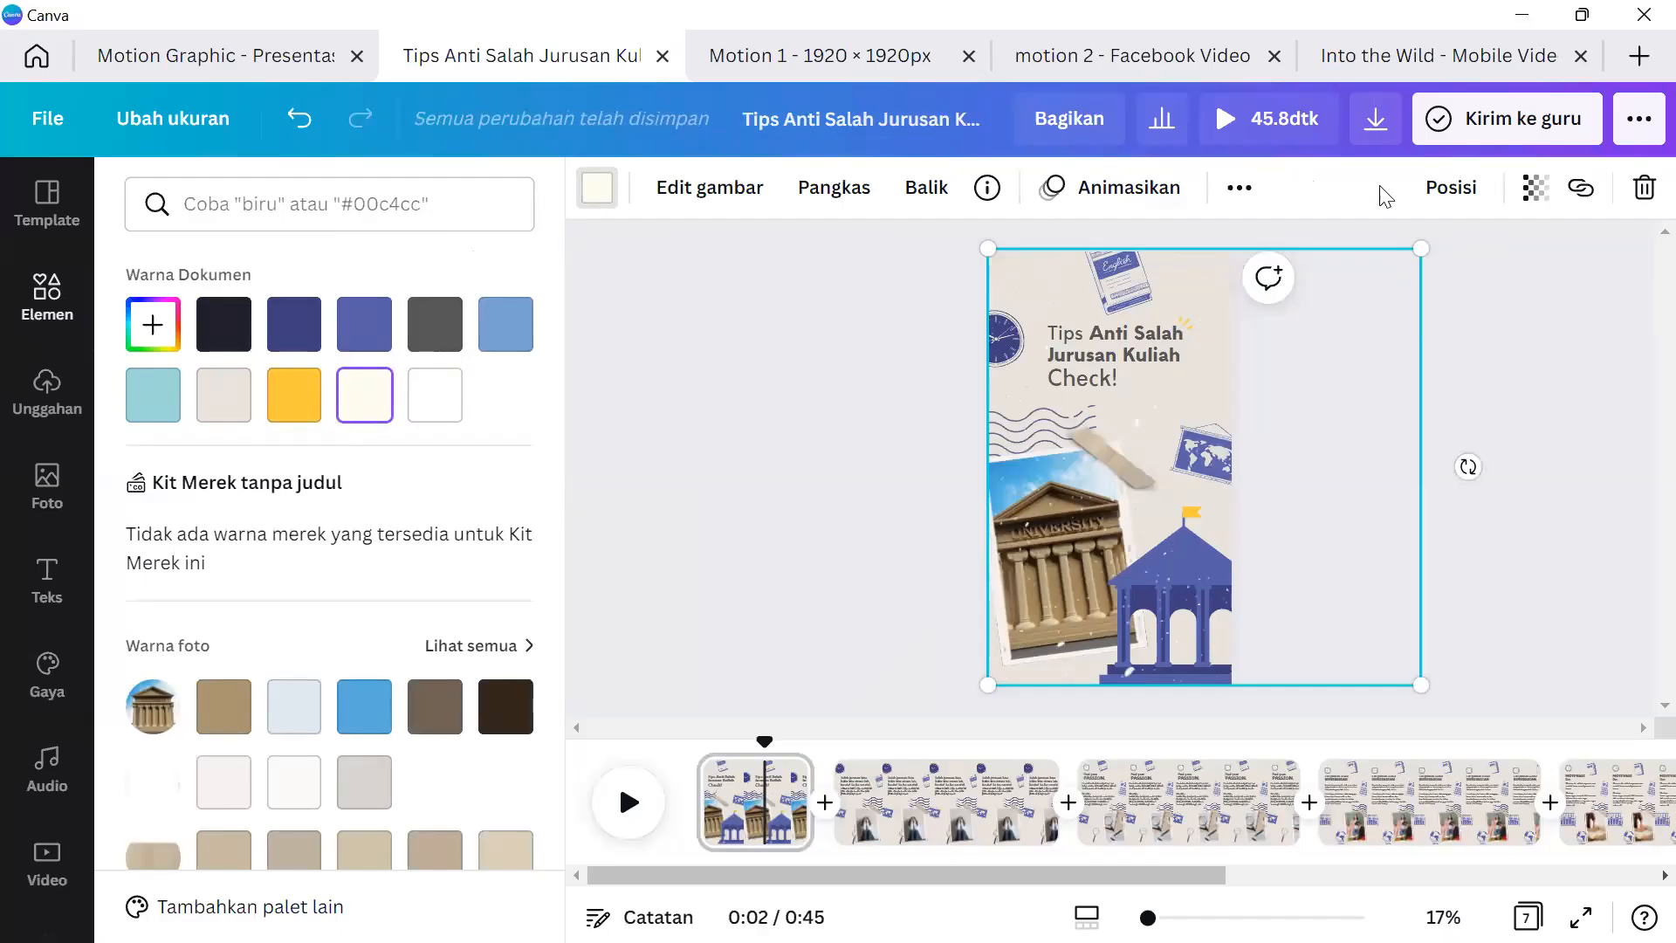
pyautogui.click(1416, 192)
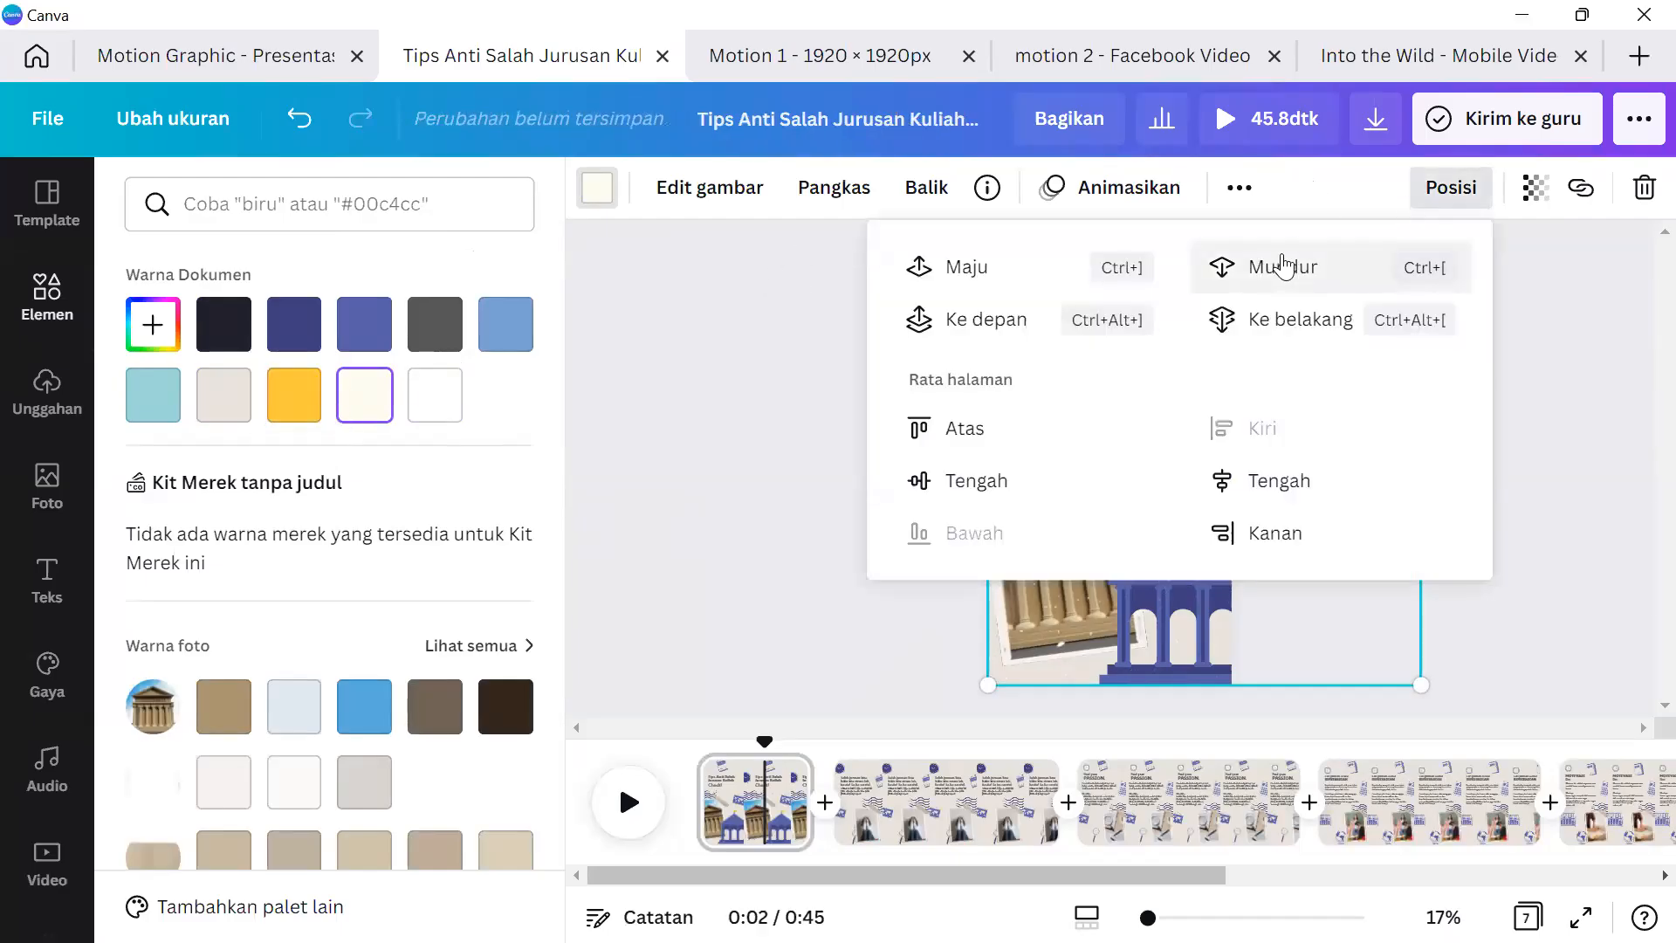
pyautogui.click(632, 285)
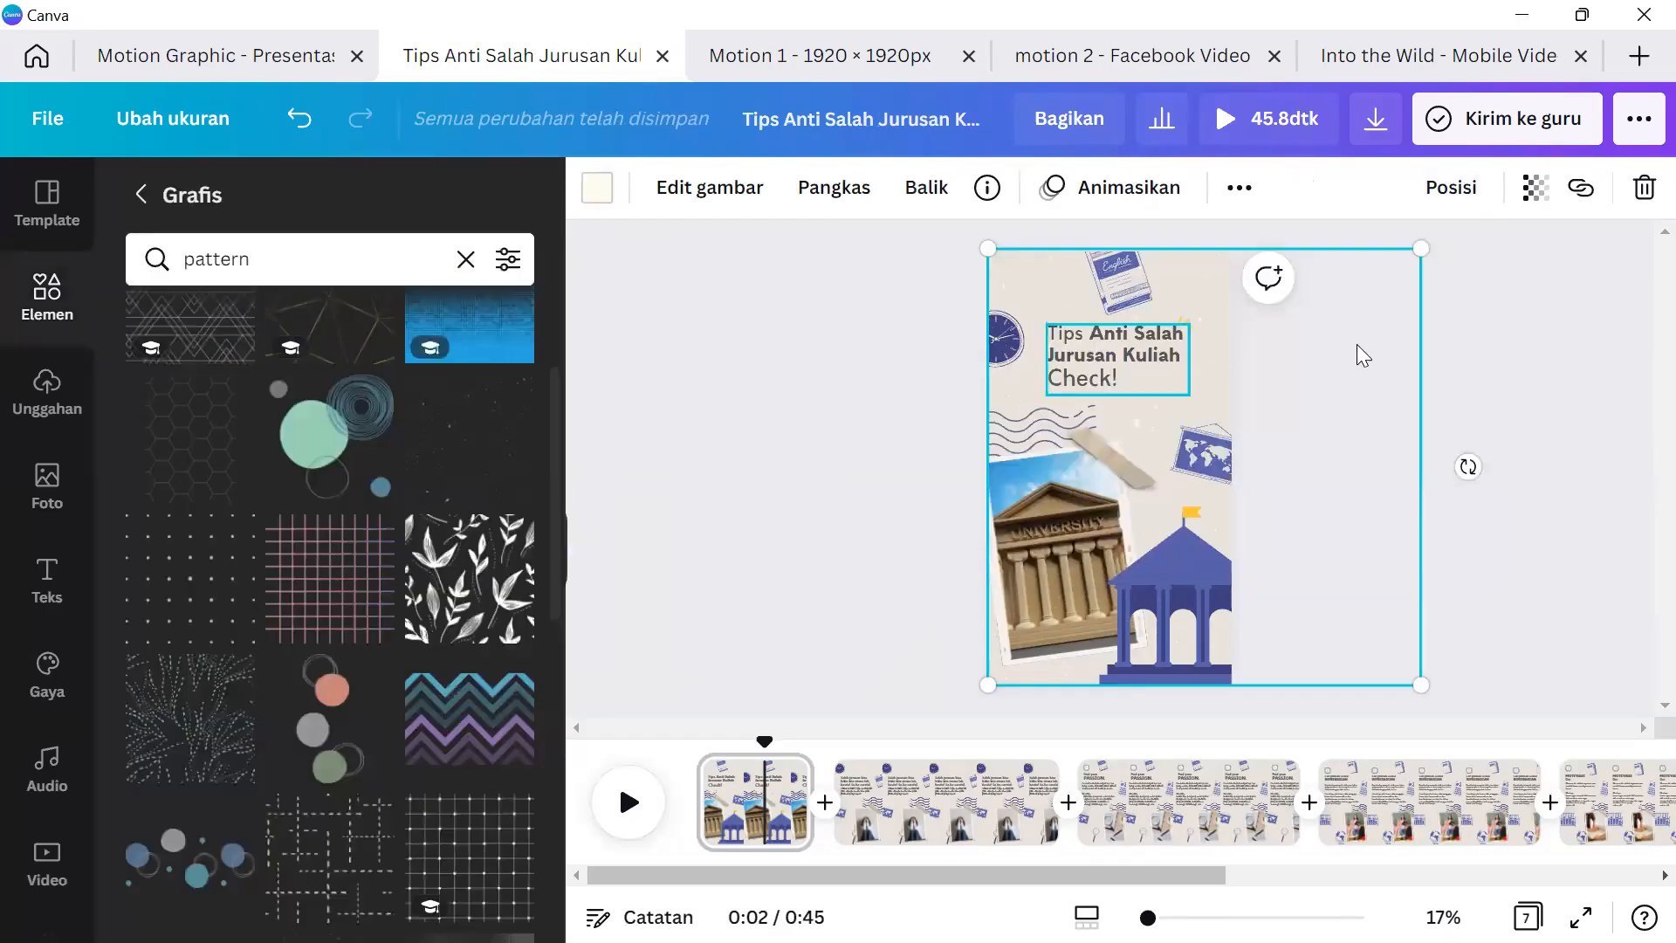
pyautogui.click(1512, 342)
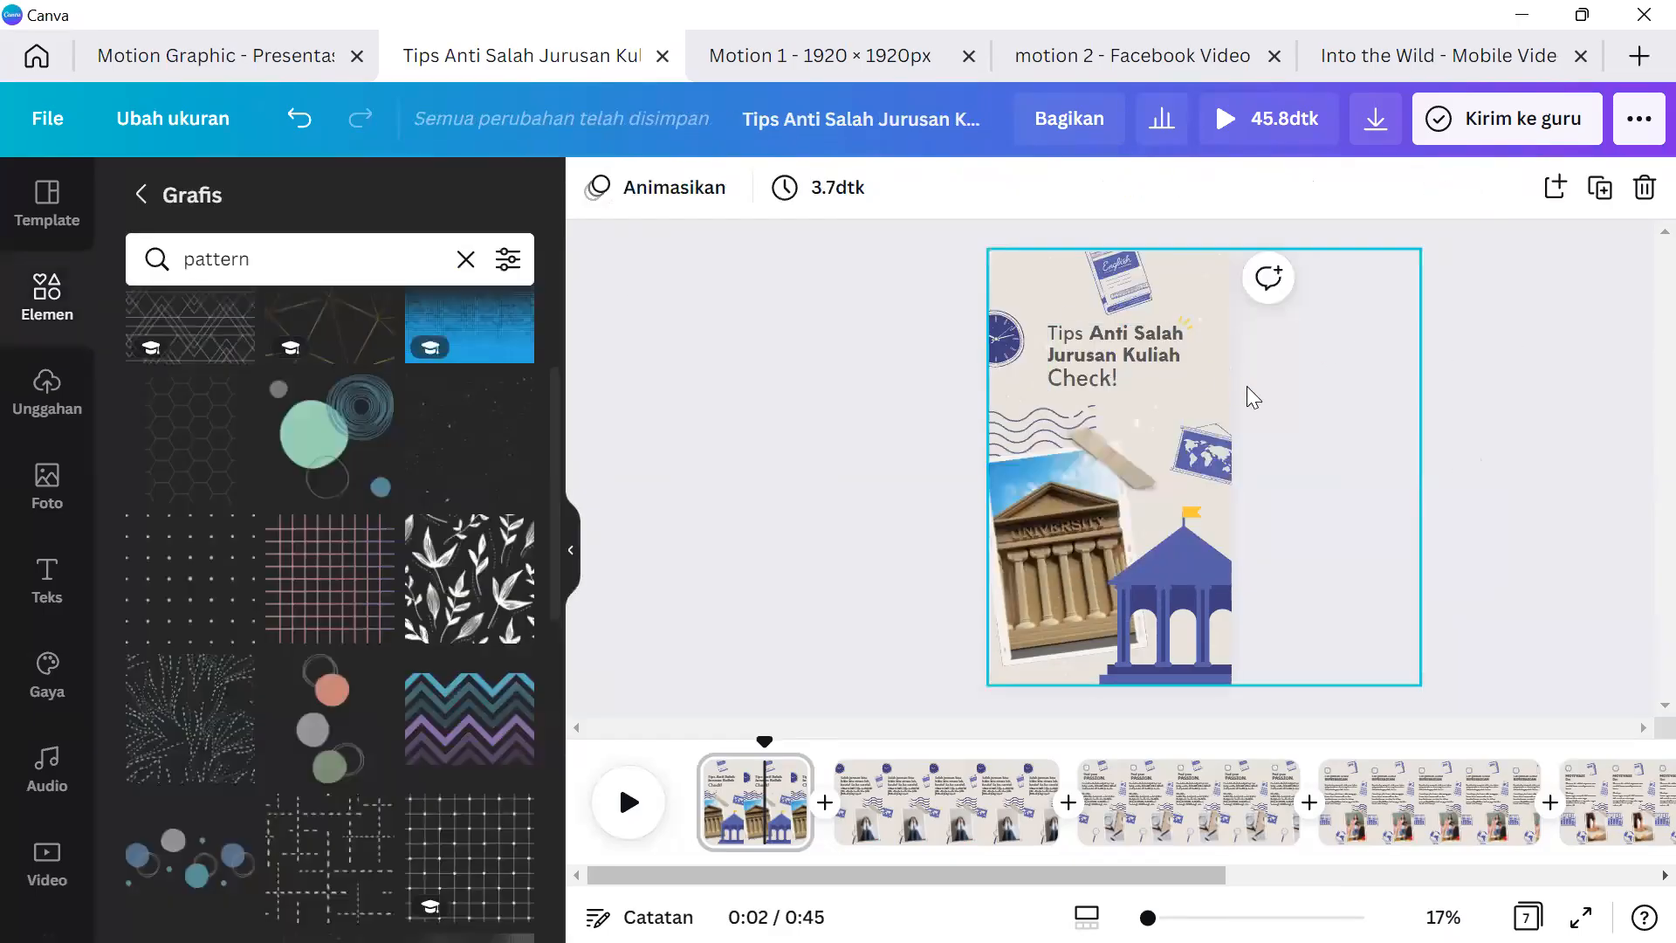
# Shrink the speckled pattern slightly to about 1903 × 1920 so it matches the first page's height.
pyautogui.click(1208, 365)
pyautogui.moveTo(1415, 254)
pyautogui.mouseDown()
pyautogui.moveTo(1511, 219)
pyautogui.moveTo(1428, 265)
pyautogui.mouseUp()
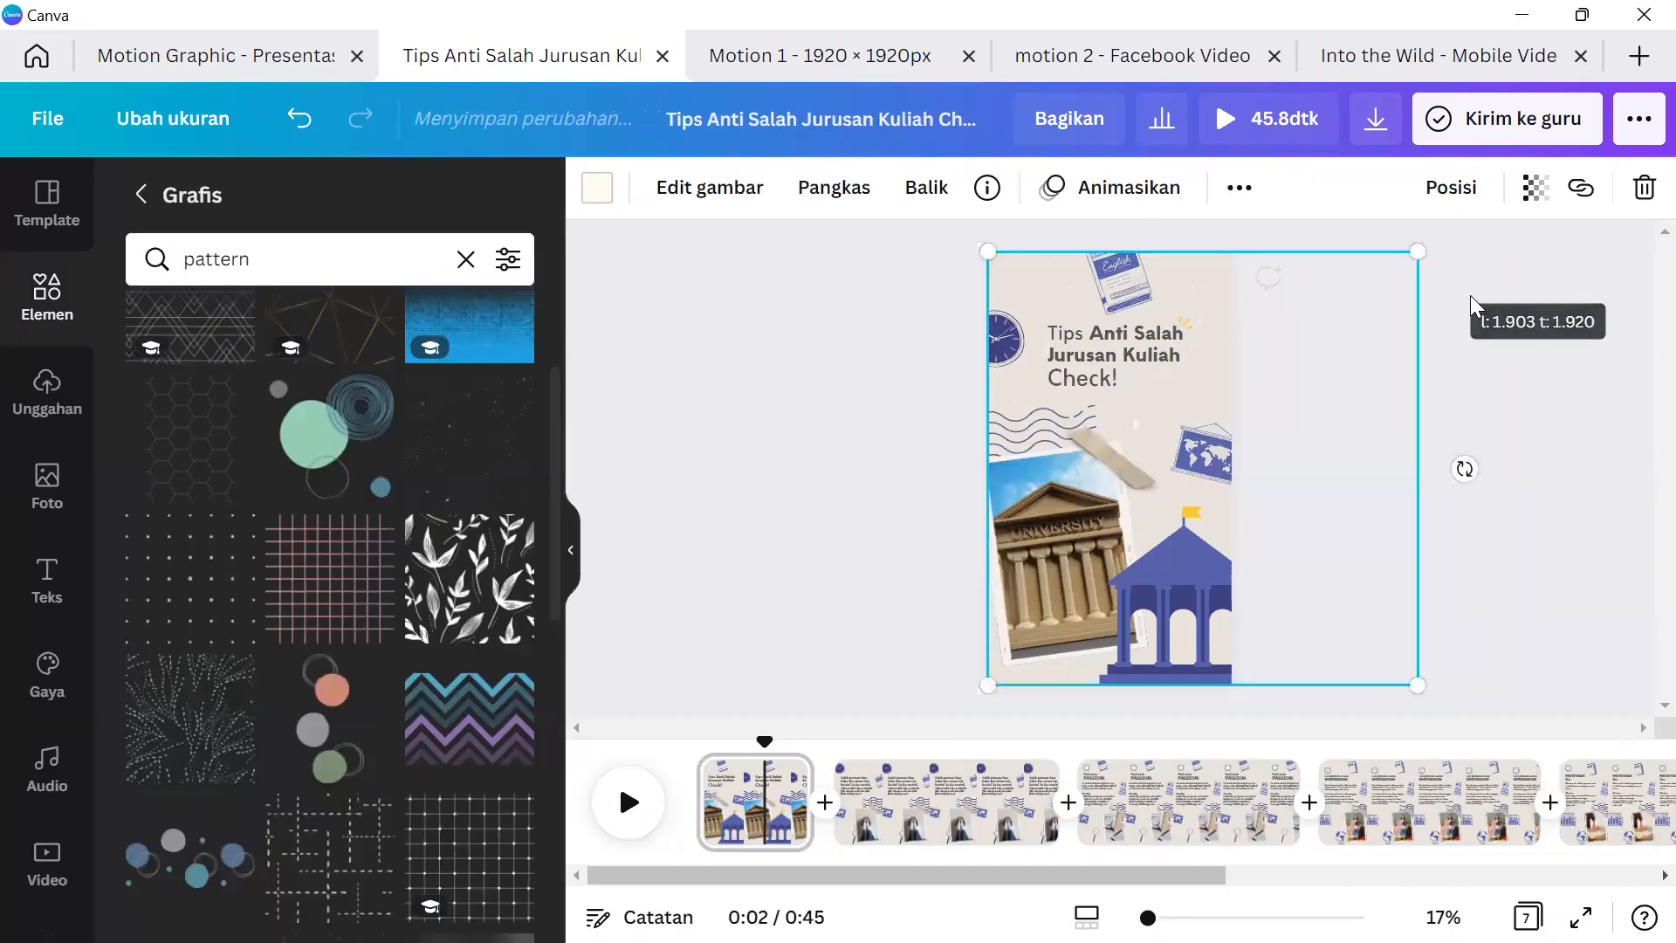
pyautogui.click(1470, 295)
# Recolour the speckled pattern with a light tan photo colour and deselect it.
pyautogui.click(1230, 378)
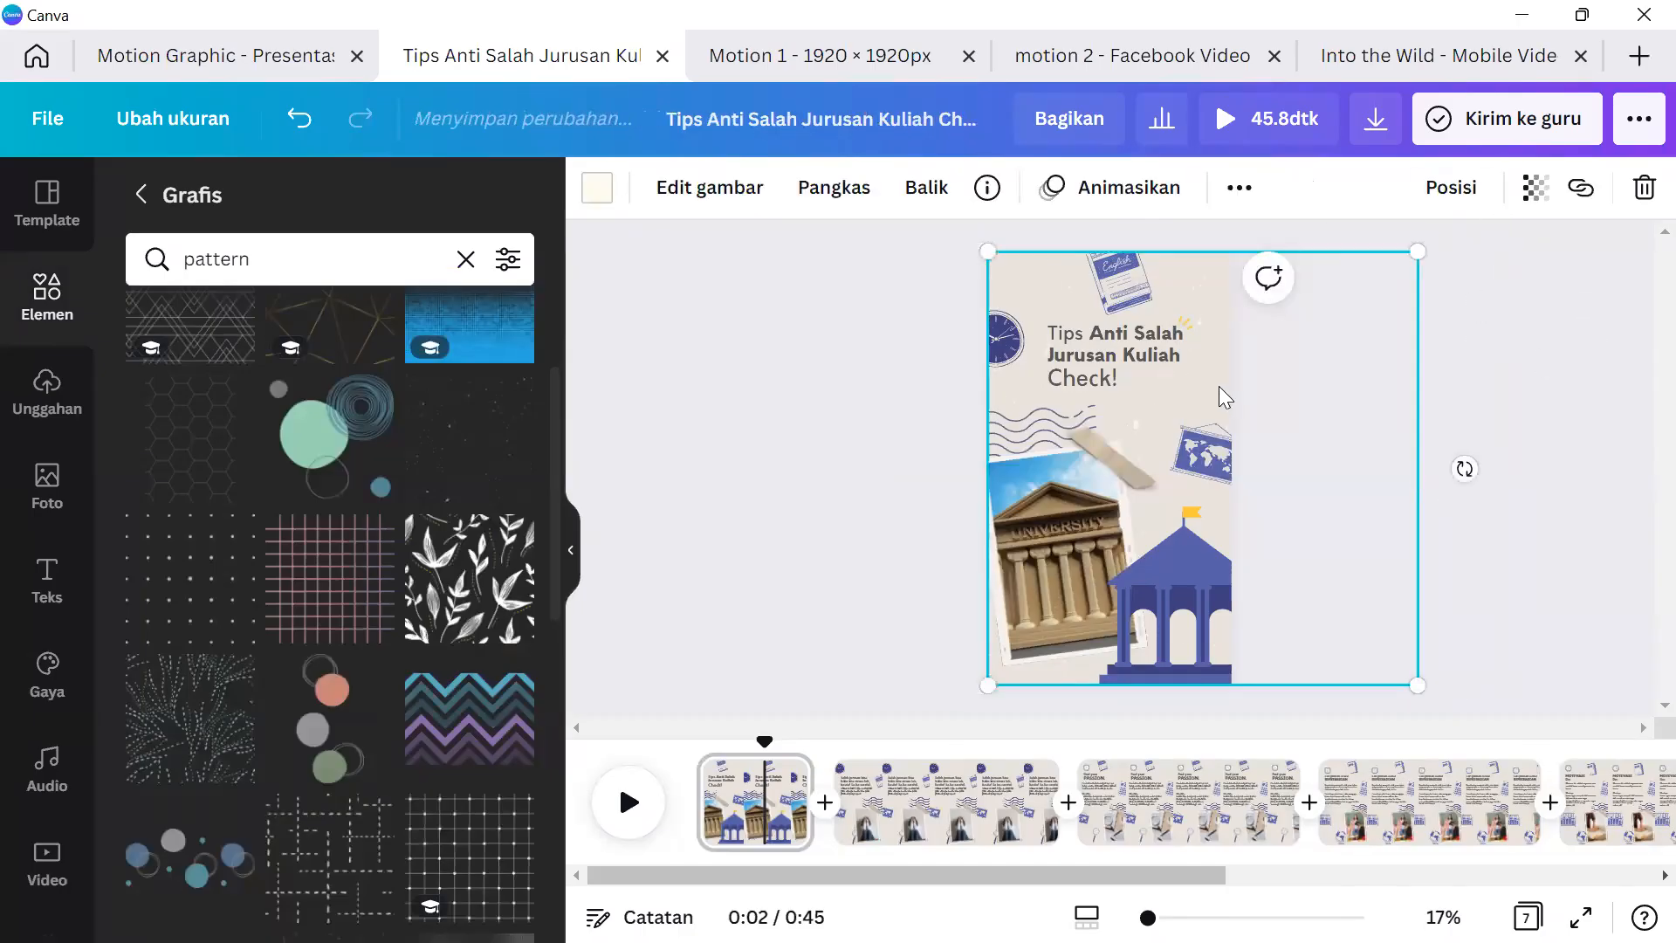
pyautogui.click(595, 189)
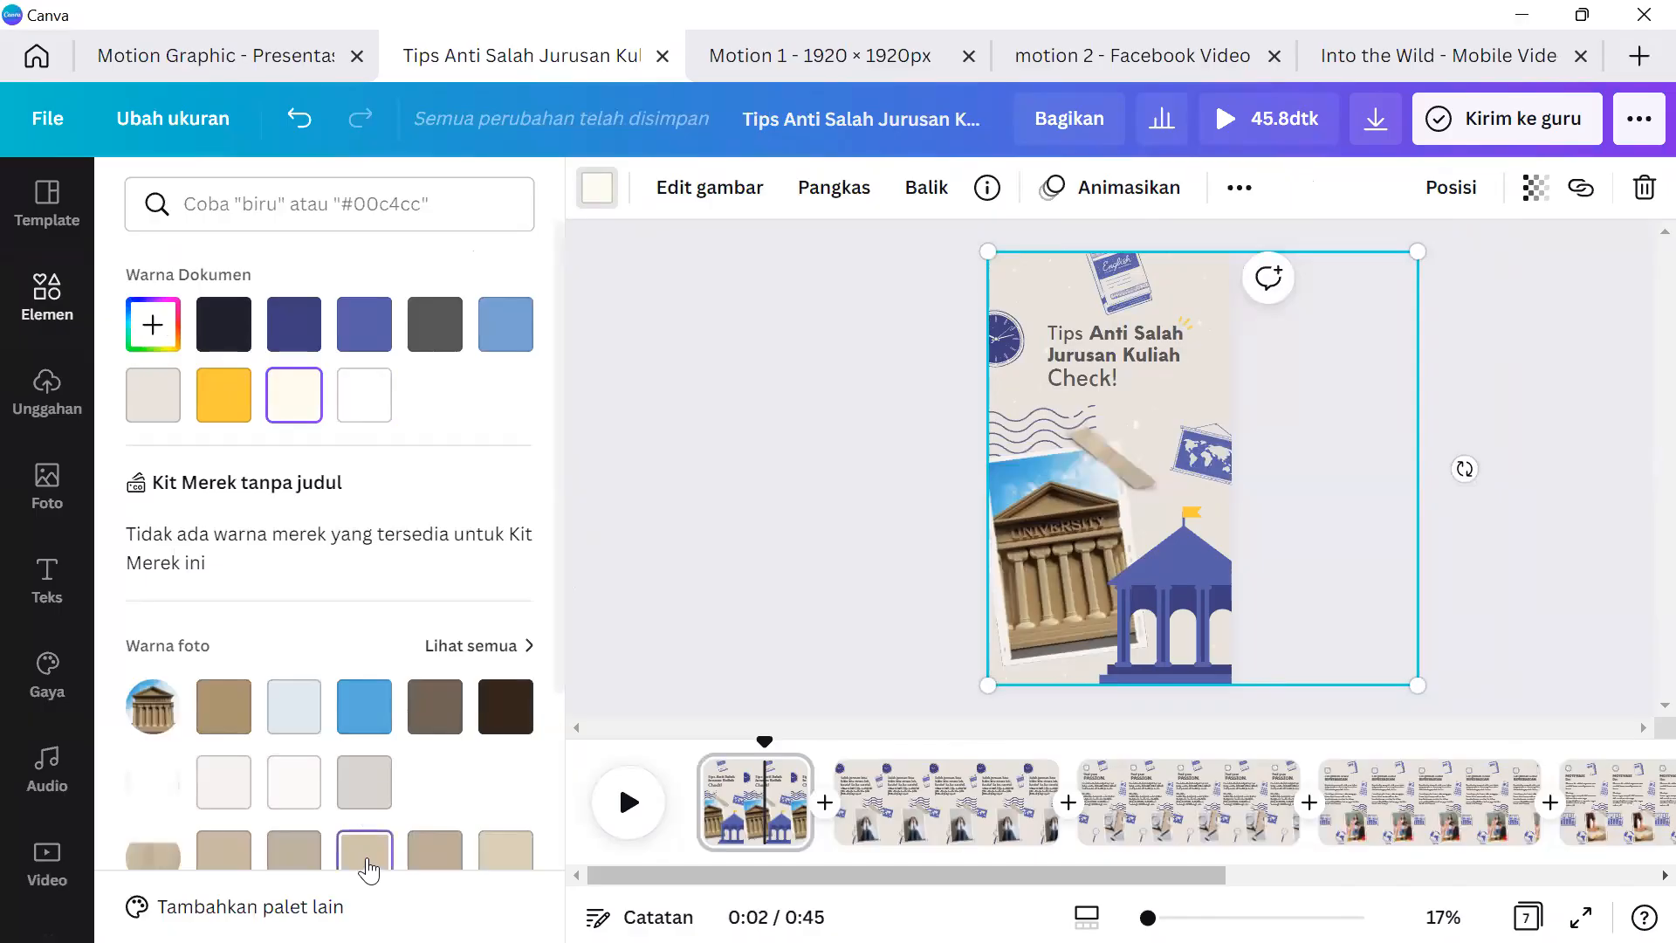
pyautogui.click(366, 862)
pyautogui.press('Escape')
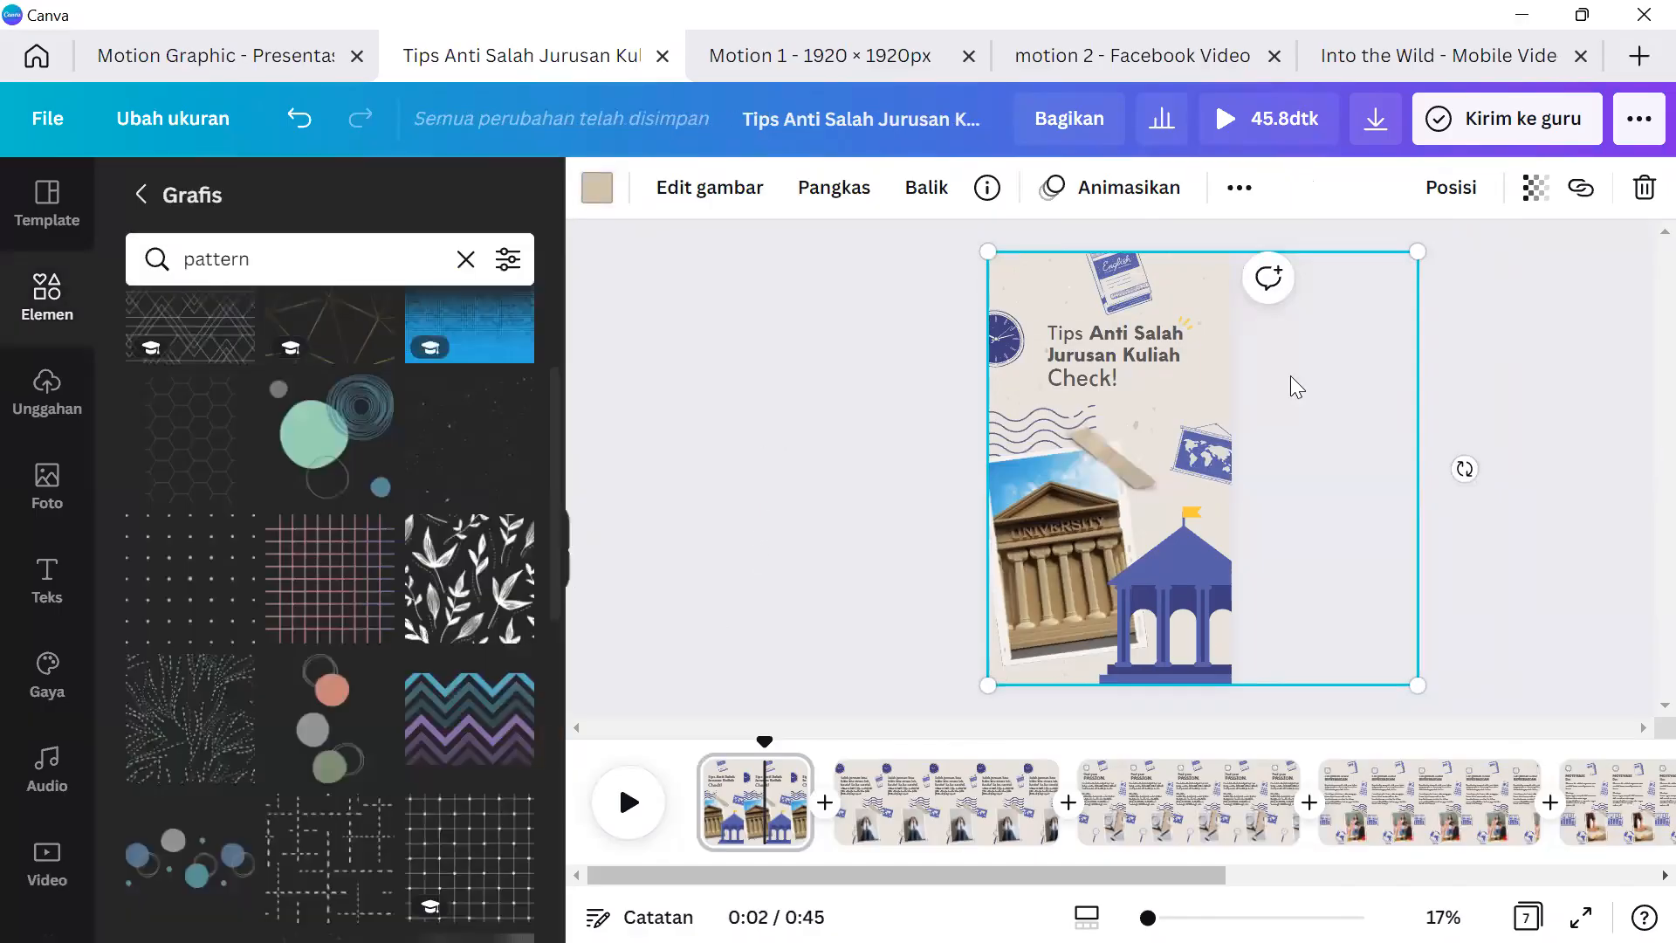
pyautogui.click(1451, 345)
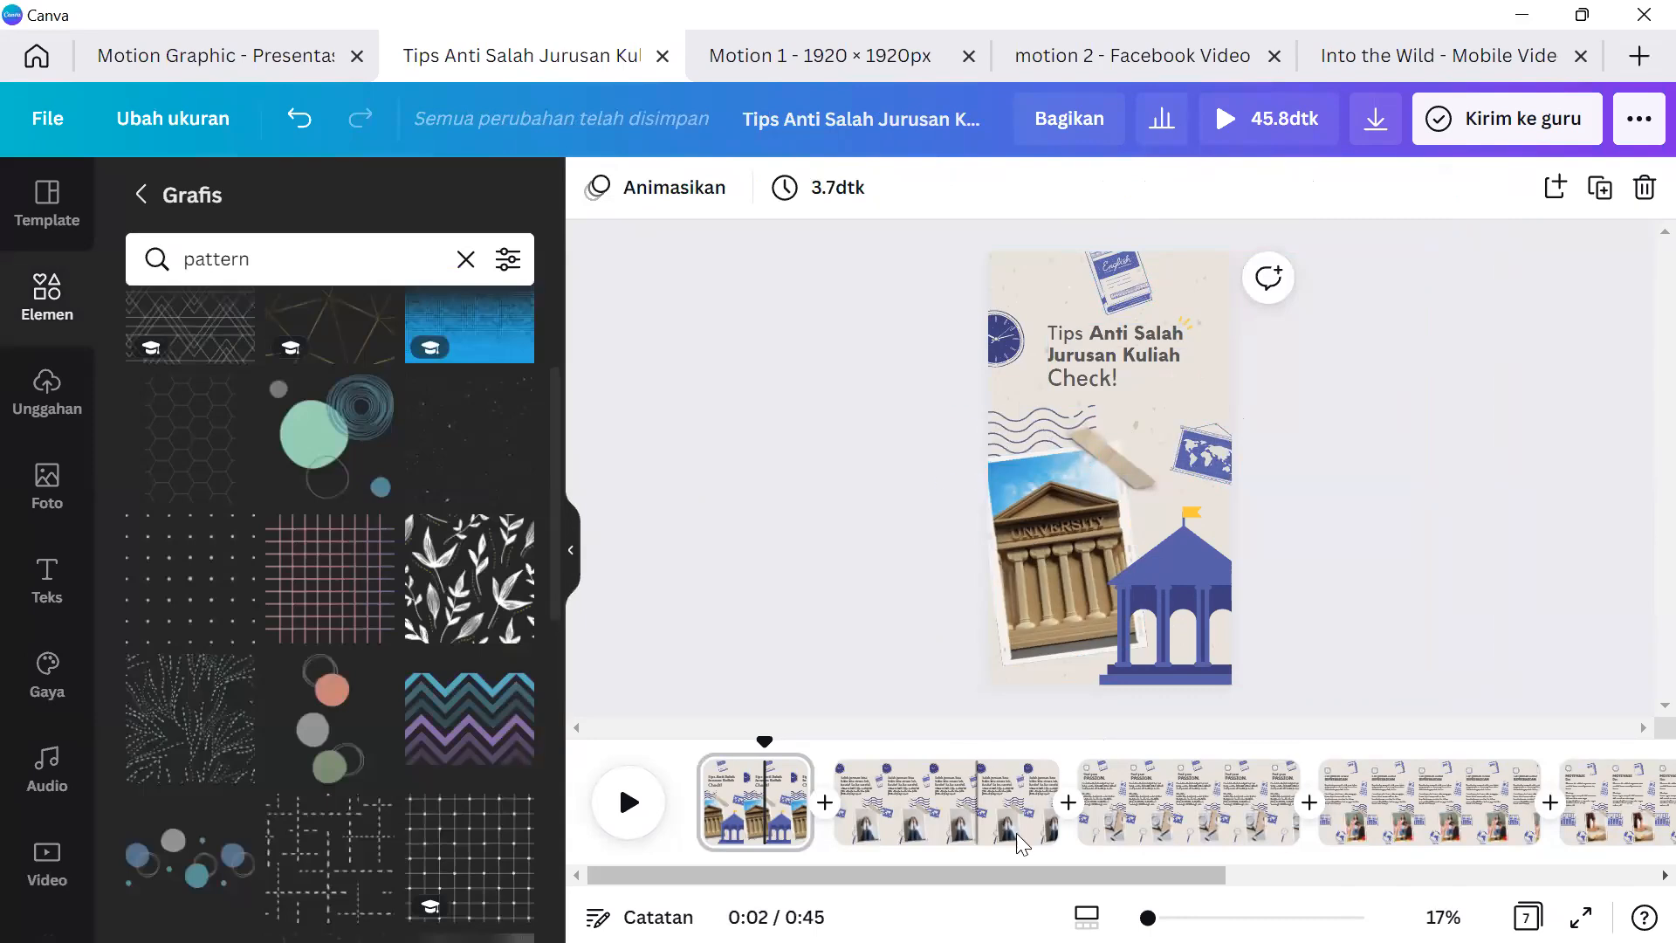
# Go to the second page and select all its elements together to check what it contains.
pyautogui.click(1013, 777)
pyautogui.moveTo(923, 271); pyautogui.dragTo(1293, 602)
pyautogui.click(1416, 600)
pyautogui.moveTo(1413, 637); pyautogui.dragTo(817, 239)
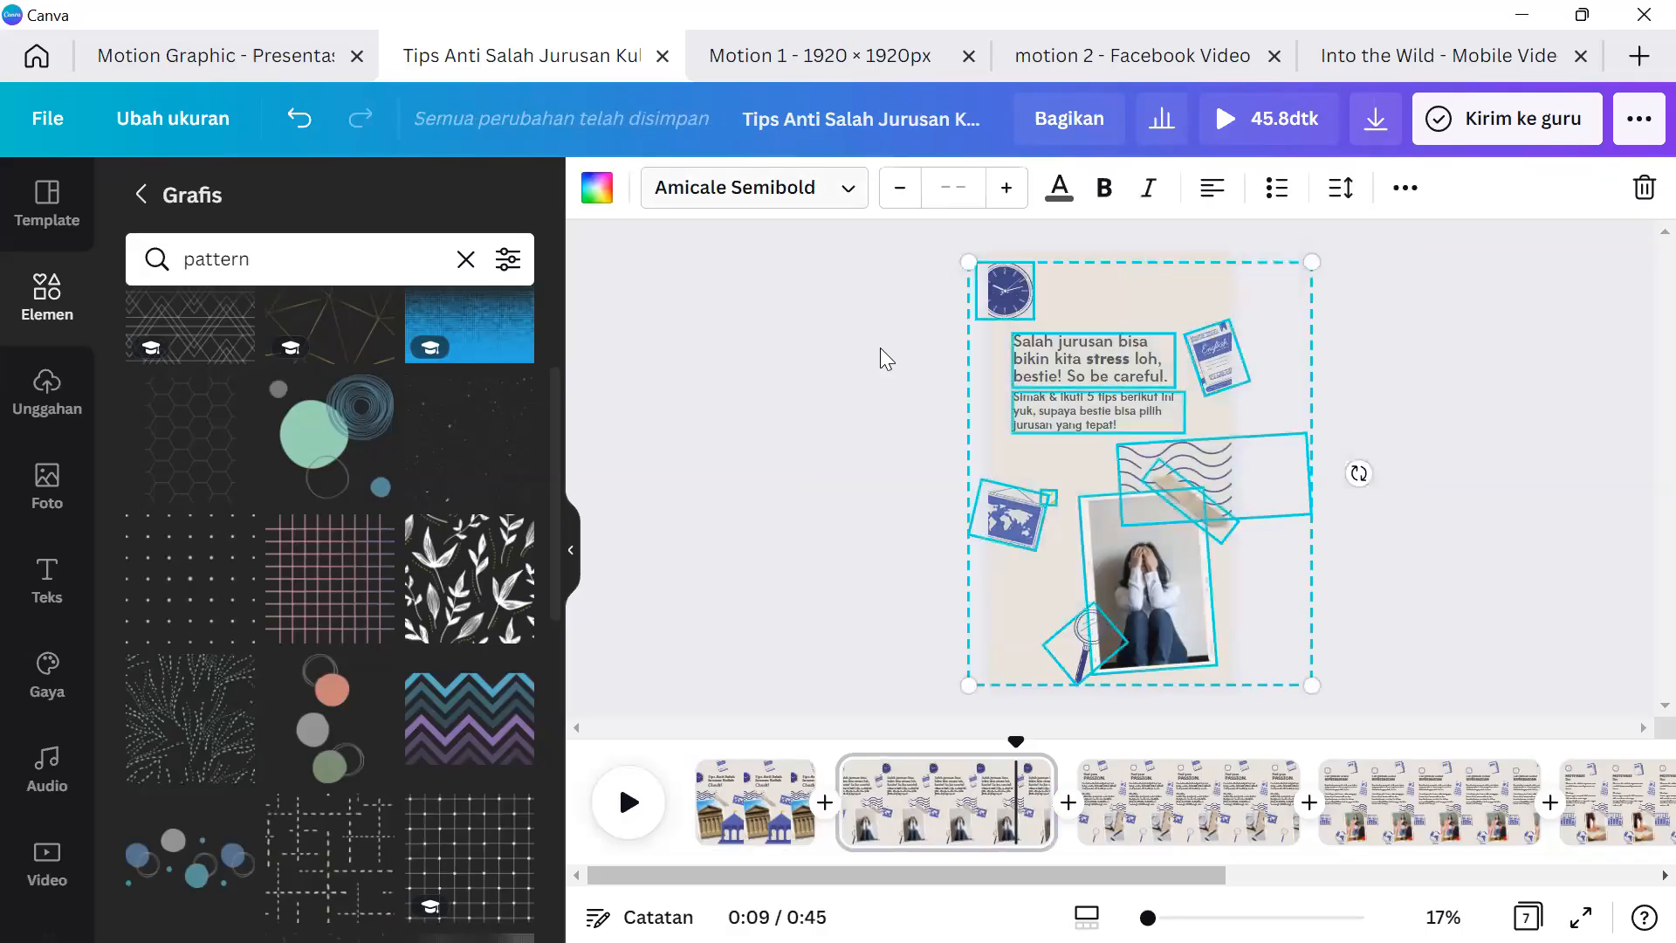
pyautogui.click(936, 447)
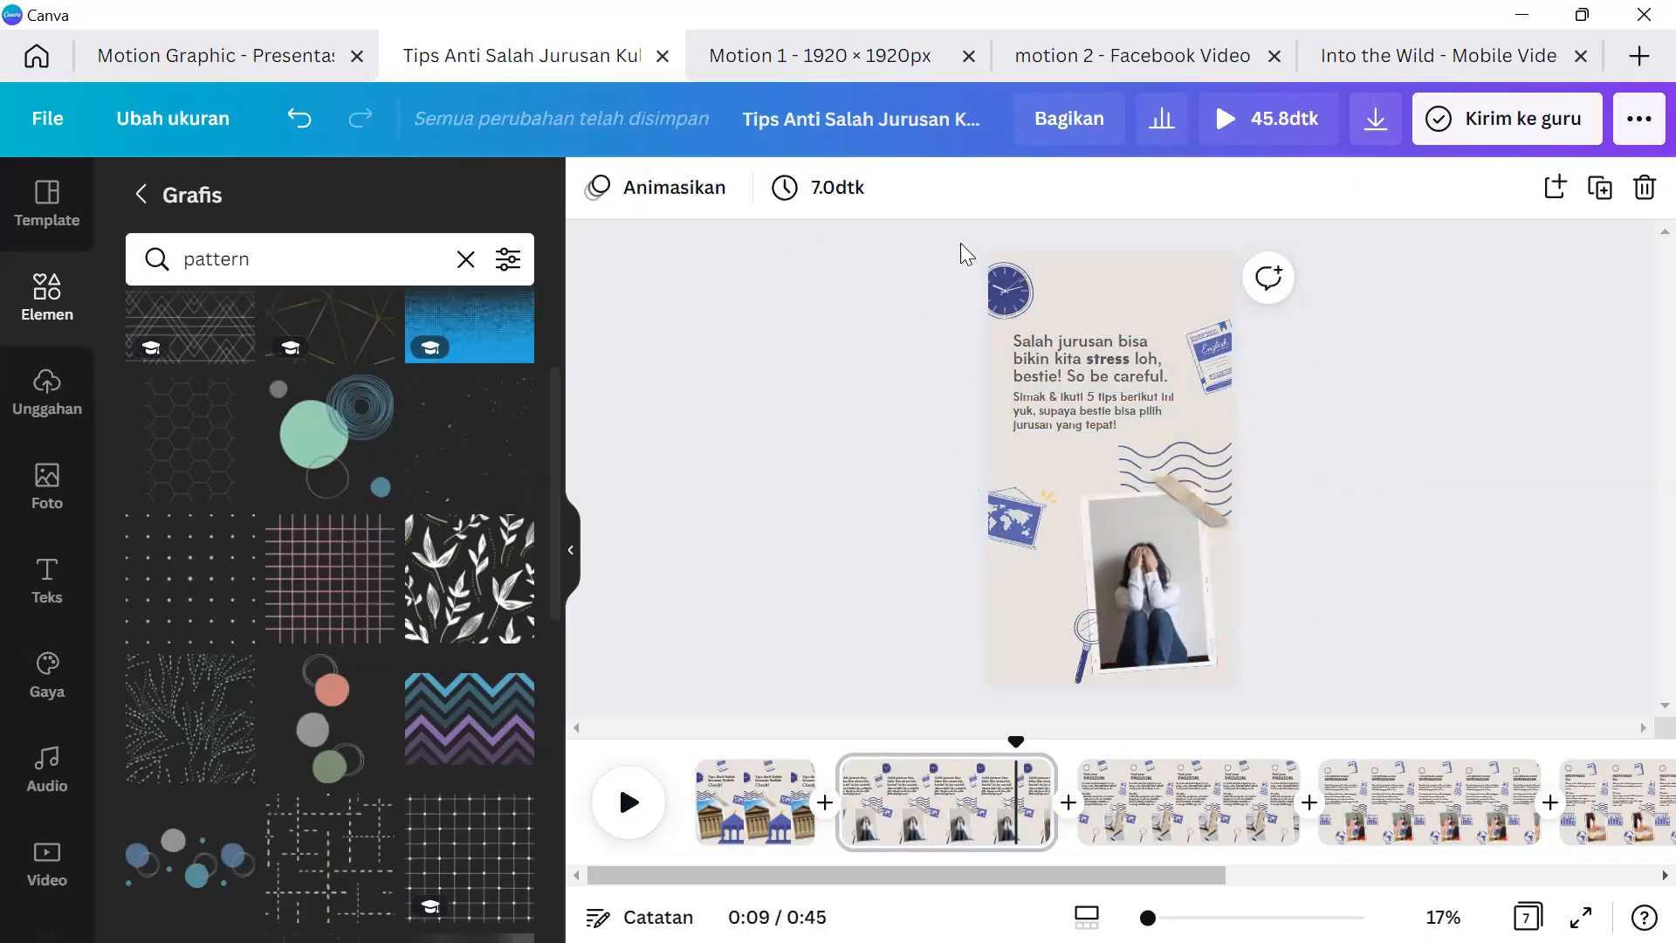
# Look over the page animation options and the second page's clock and text blocks.
pyautogui.click(1017, 297)
pyautogui.click(881, 269)
pyautogui.click(722, 200)
pyautogui.scroll(1, 398, 571)
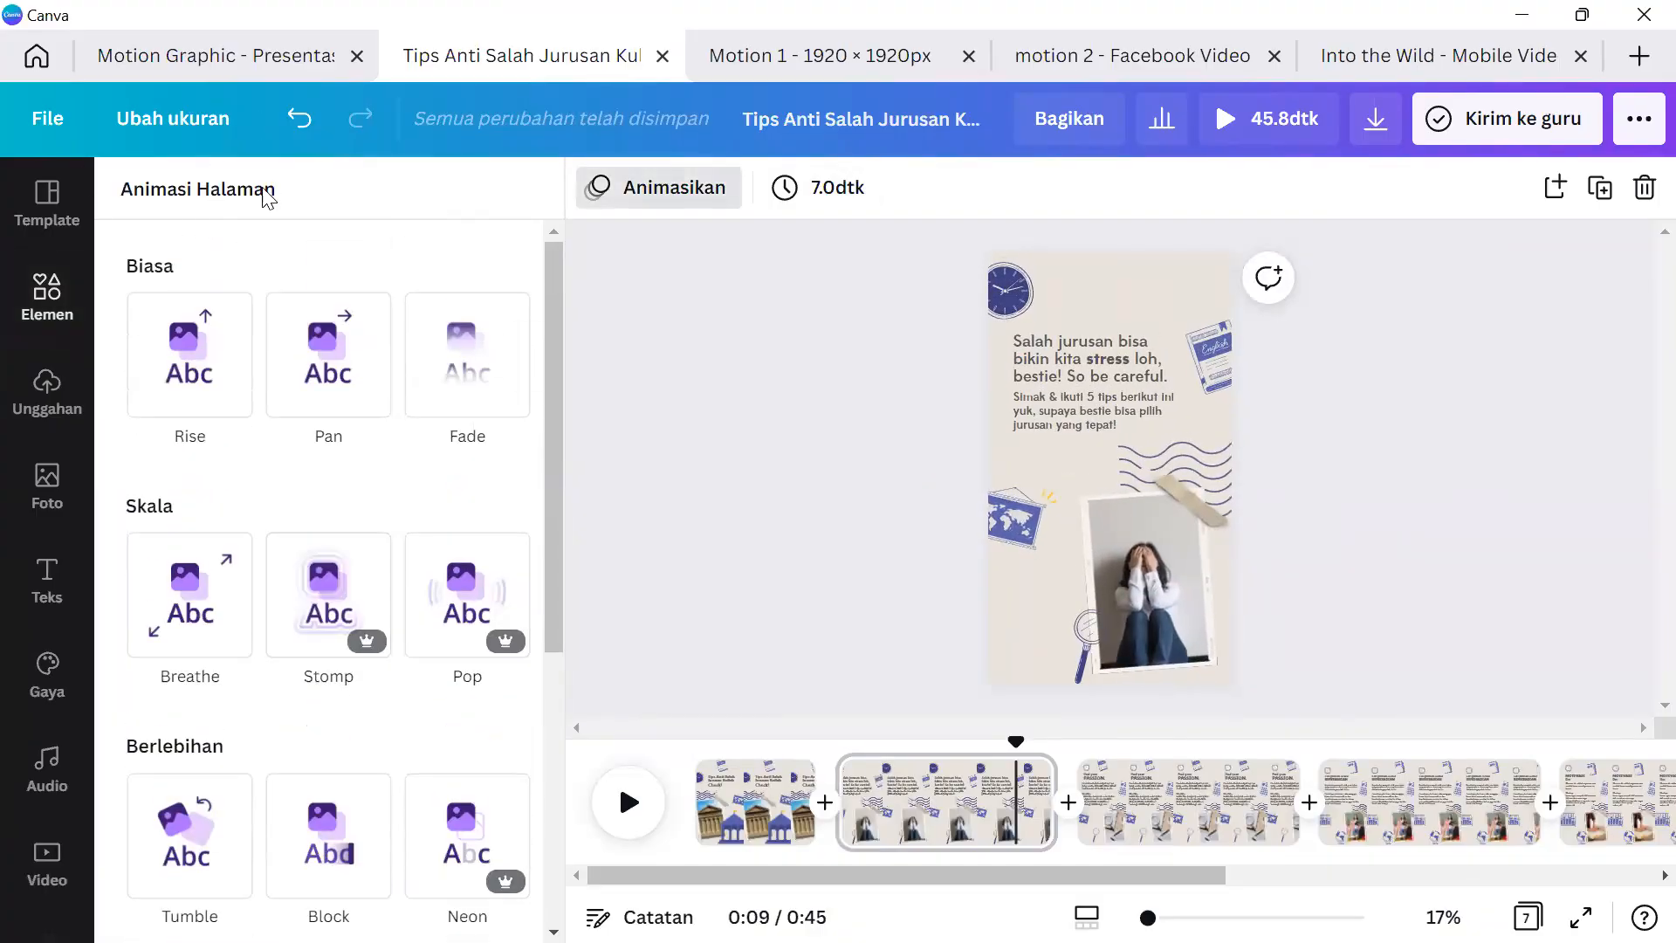
pyautogui.click(880, 427)
pyautogui.click(1005, 301)
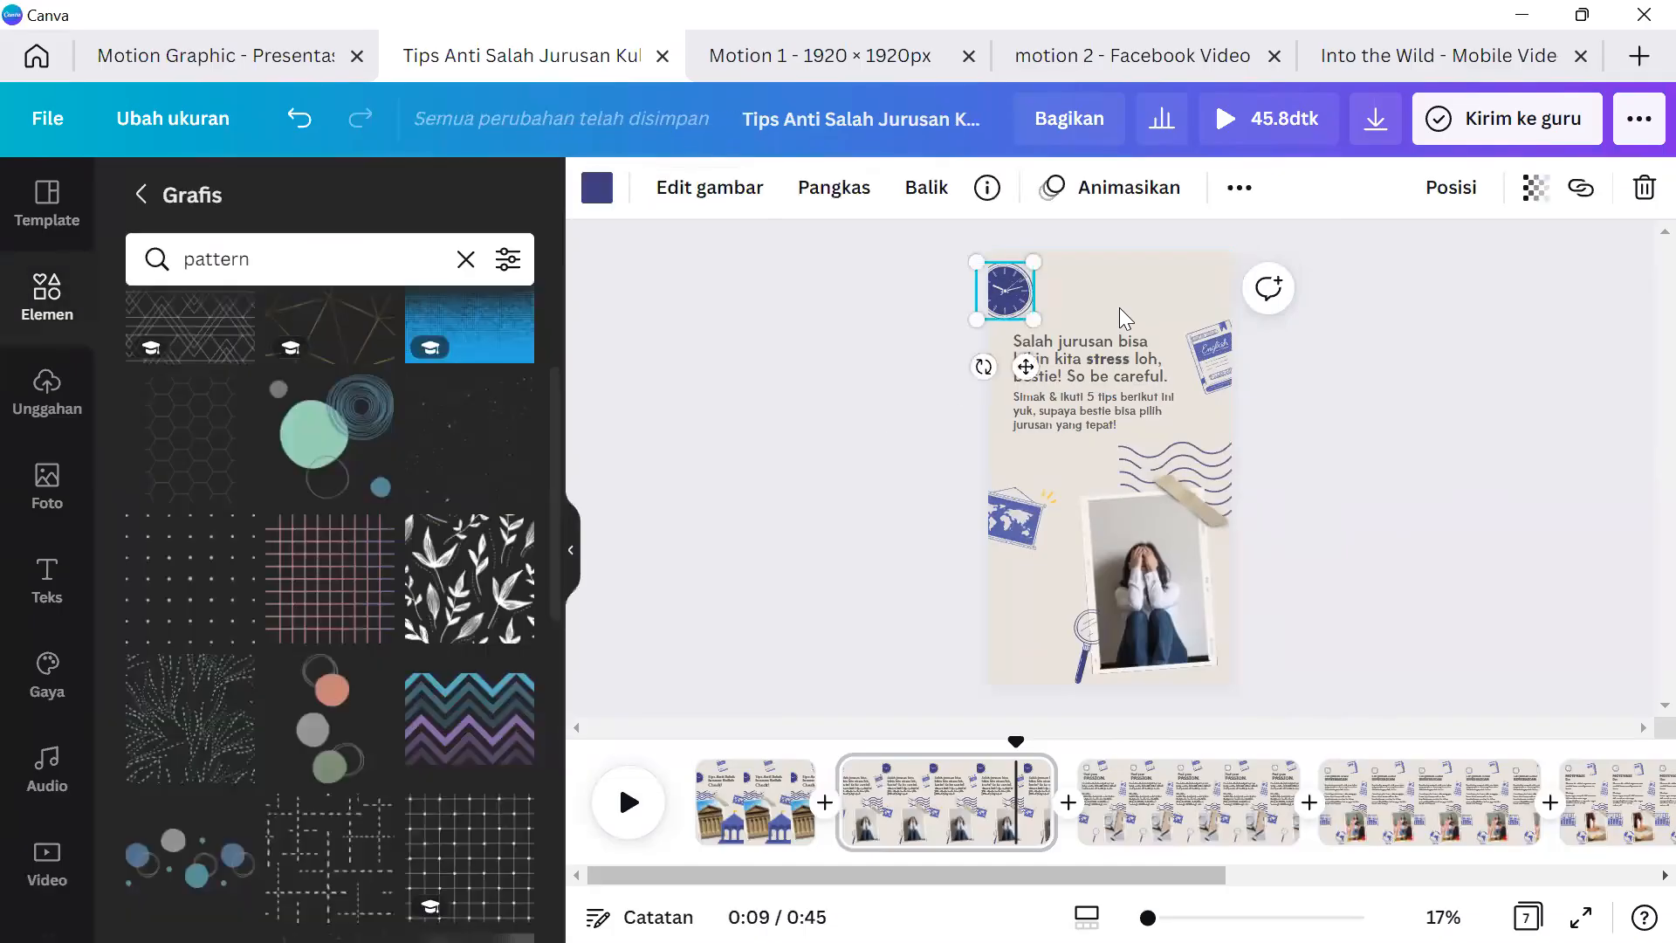
pyautogui.click(1157, 403)
pyautogui.click(1133, 358)
pyautogui.click(1213, 354)
pyautogui.click(1047, 367)
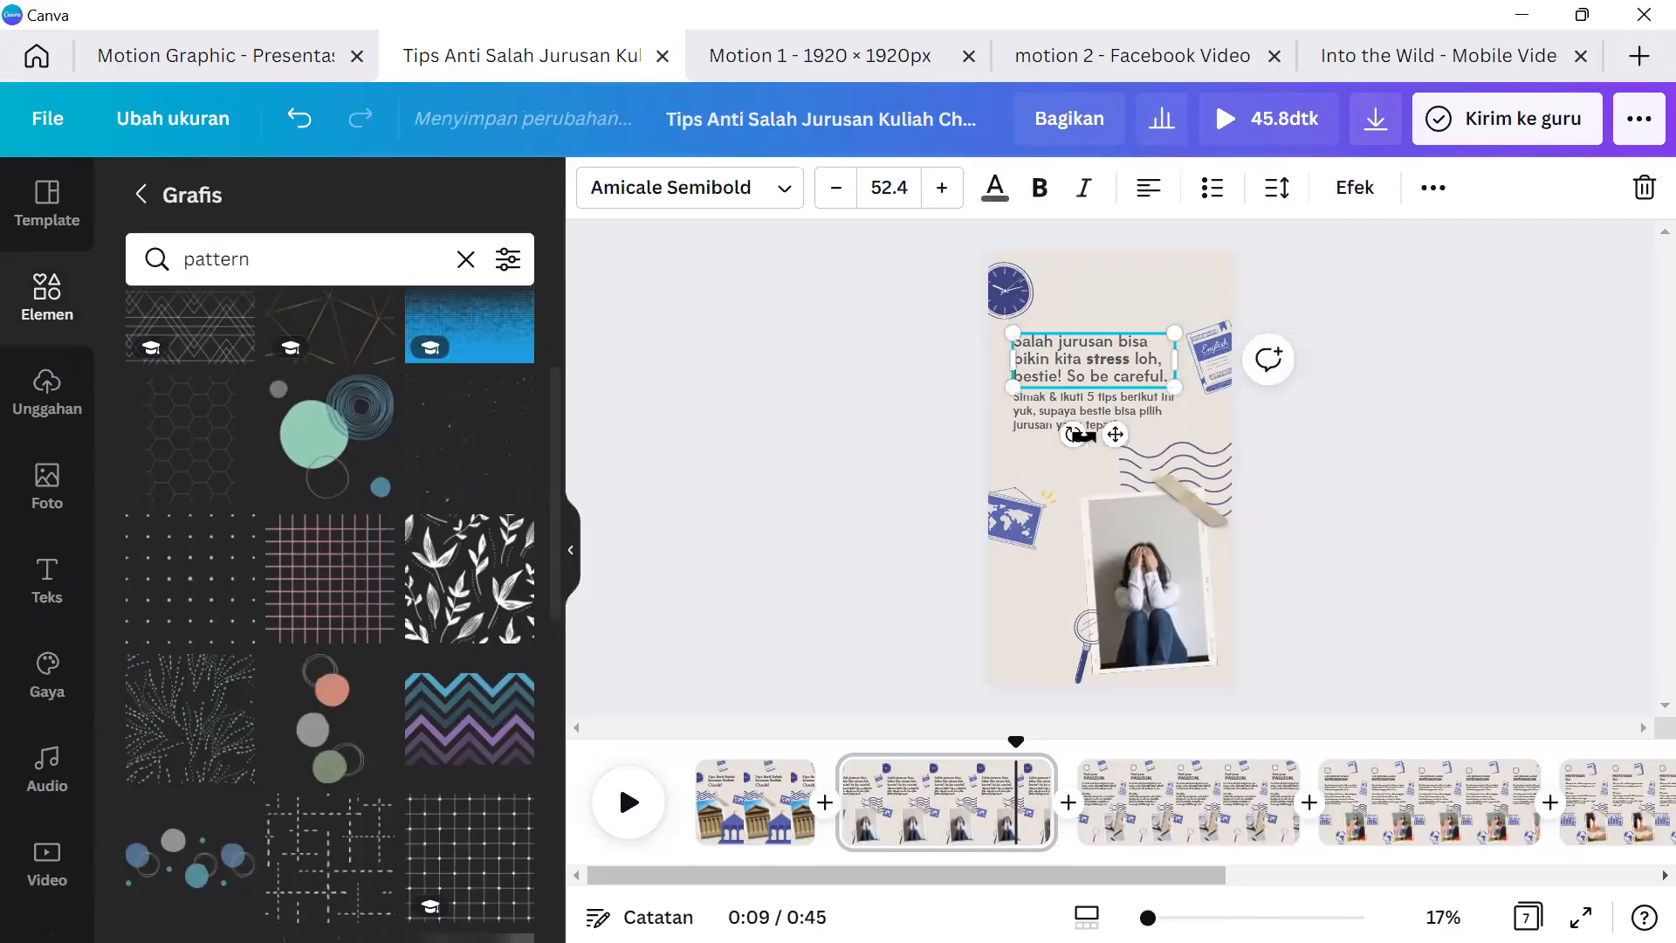
pyautogui.click(847, 282)
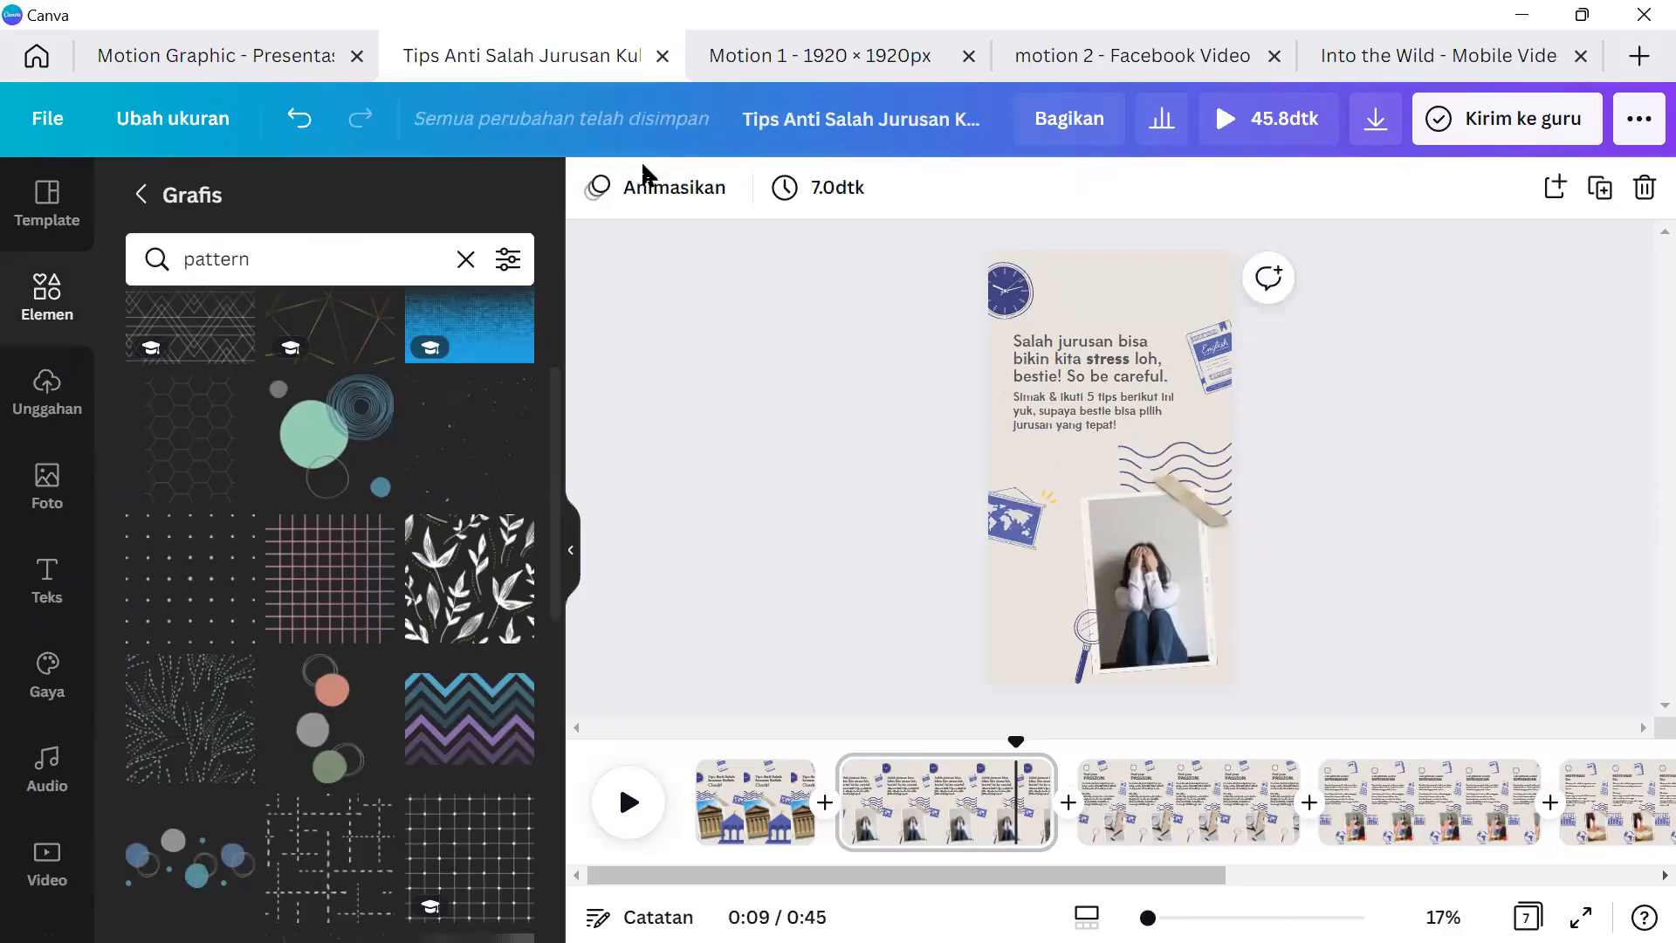
# Apply the Neon page animation to the second page.
pyautogui.click(646, 187)
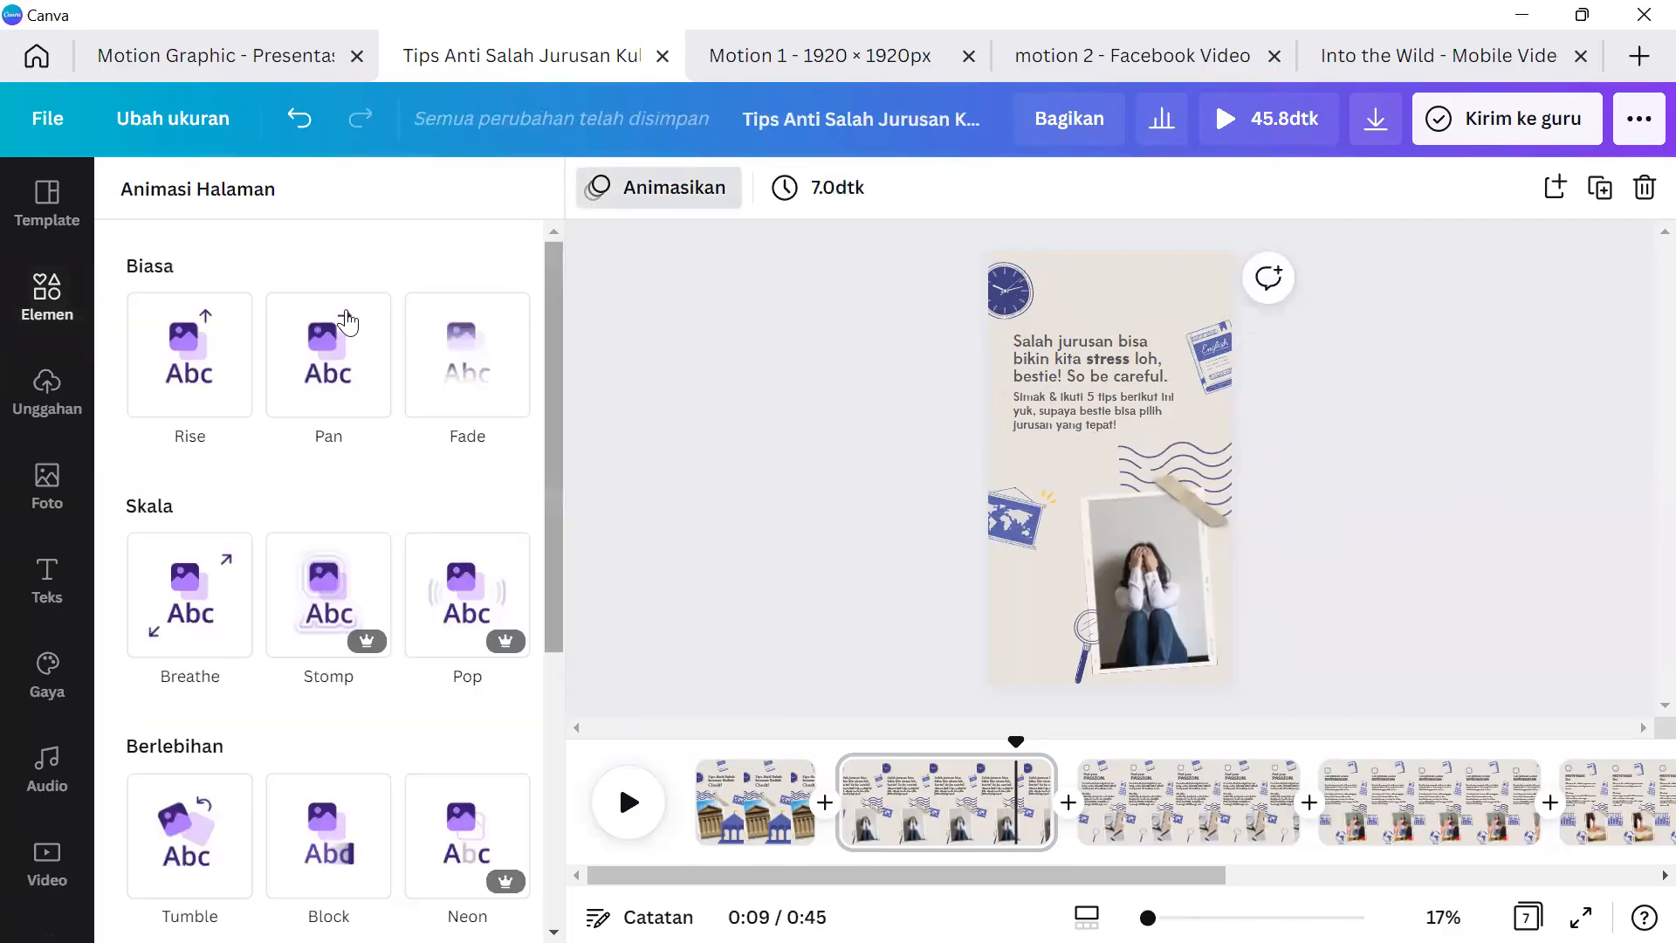
pyautogui.scroll(-2, 341, 436)
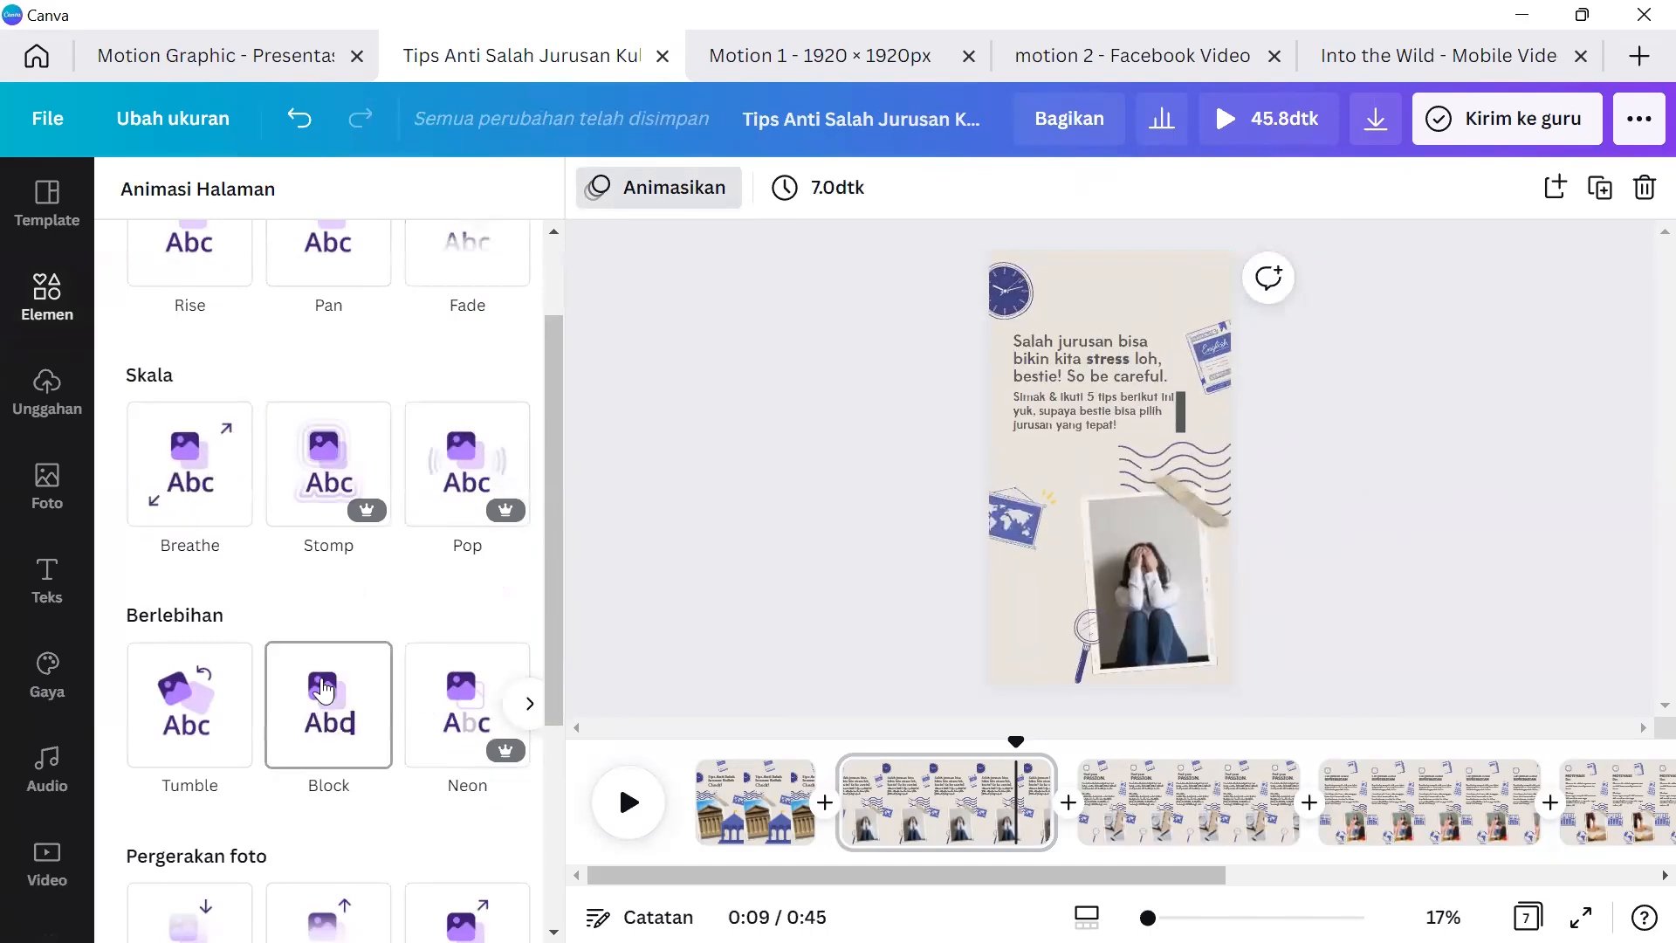
pyautogui.click(441, 770)
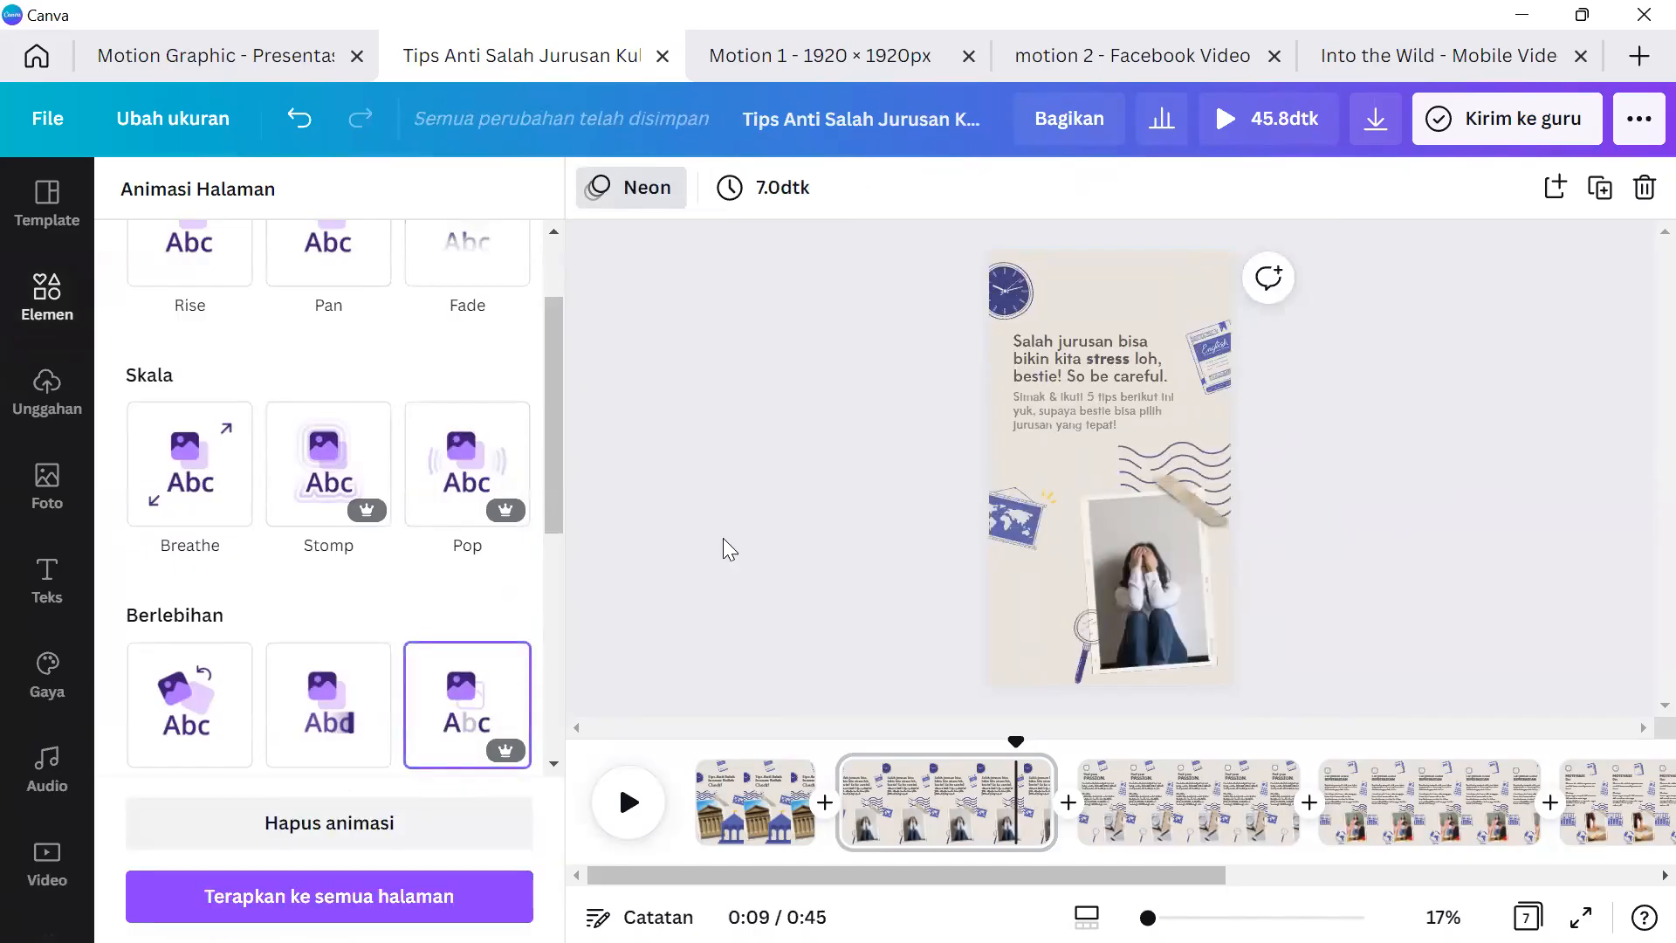
pyautogui.click(723, 538)
# Apply the Pan page animation to the third page, "Find your PASSION.".
pyautogui.click(1226, 801)
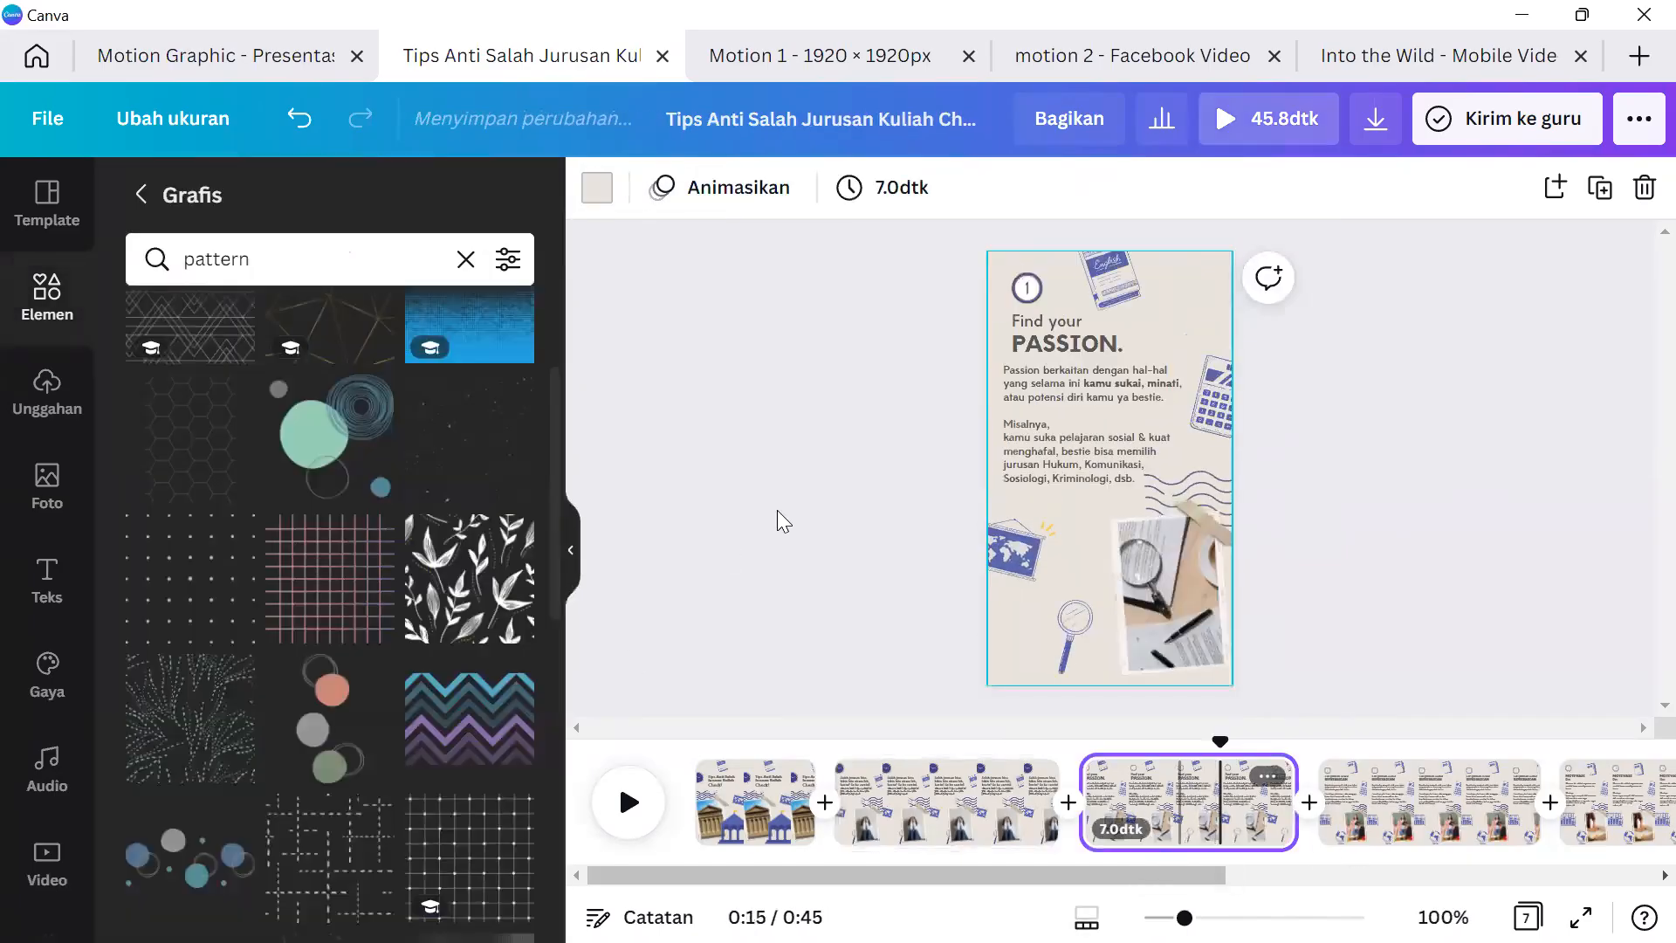
pyautogui.click(714, 194)
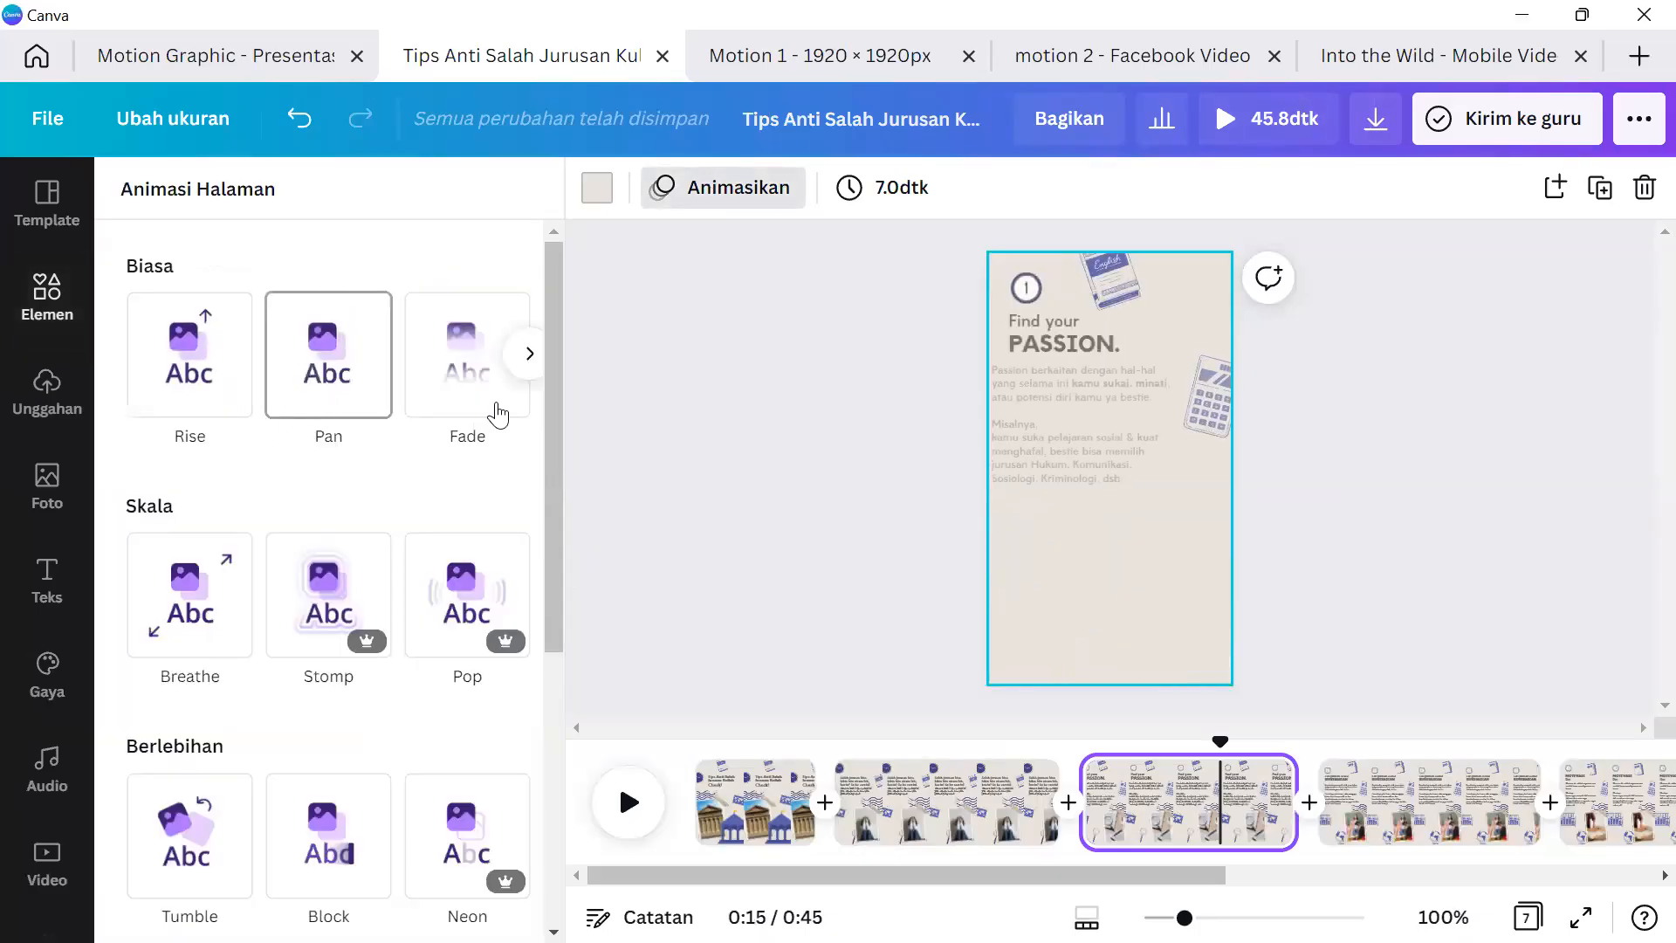
pyautogui.click(338, 416)
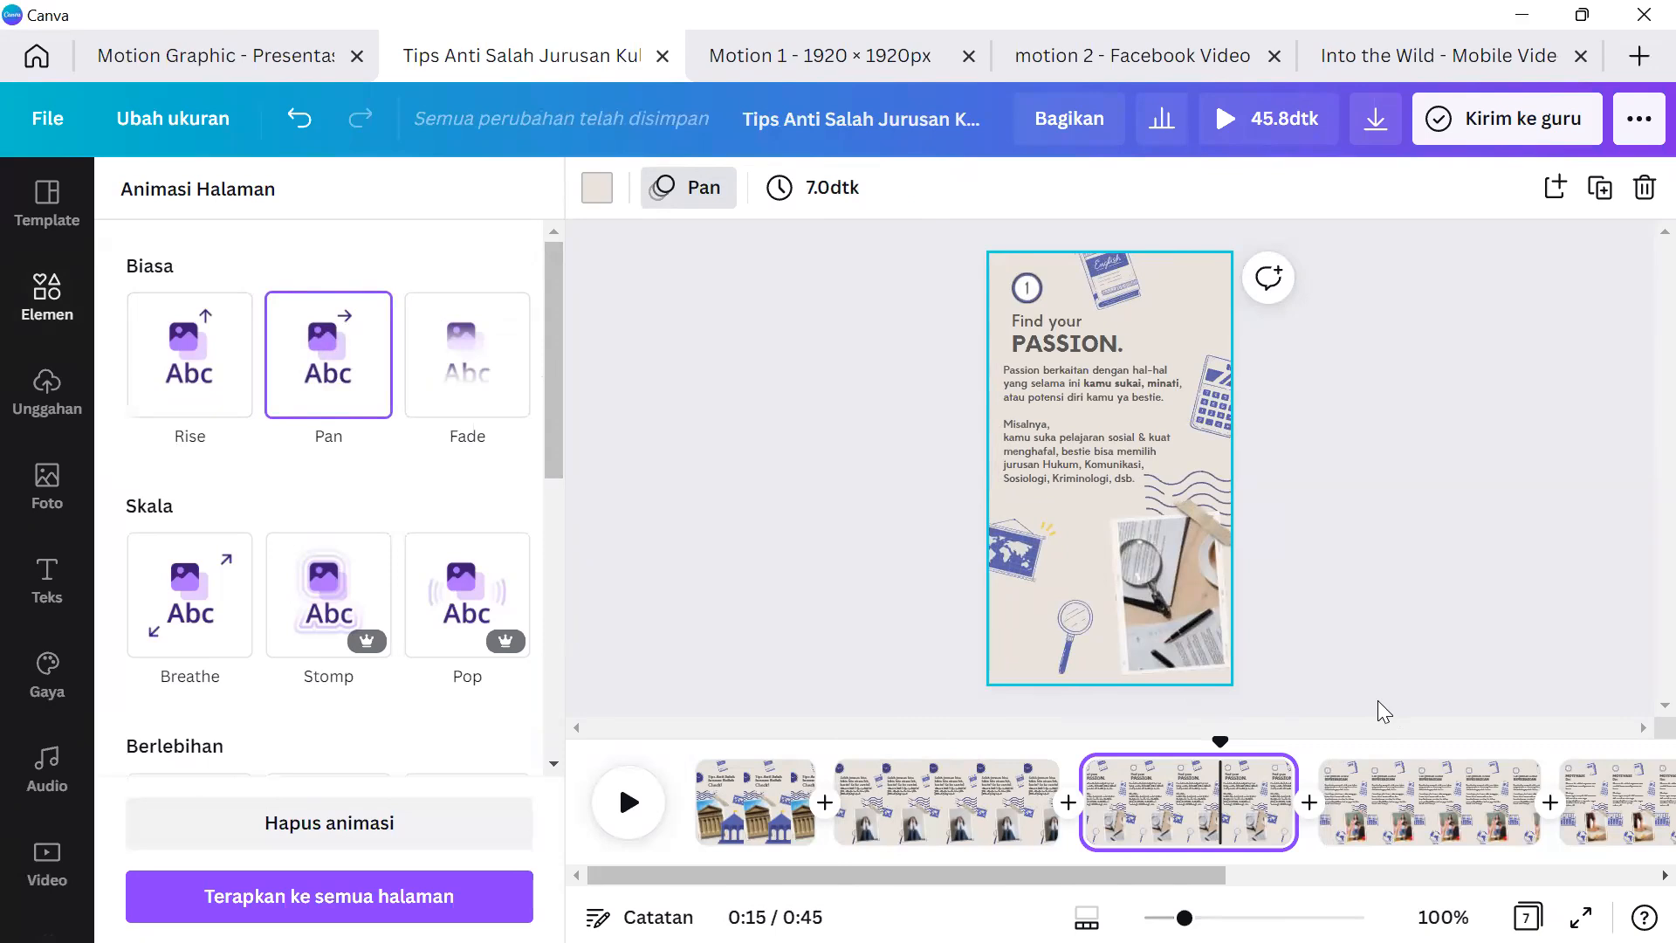
# Step through the fourth, fifth and sixth pages in the timeline.
pyautogui.moveTo(1170, 873); pyautogui.dragTo(1218, 873)
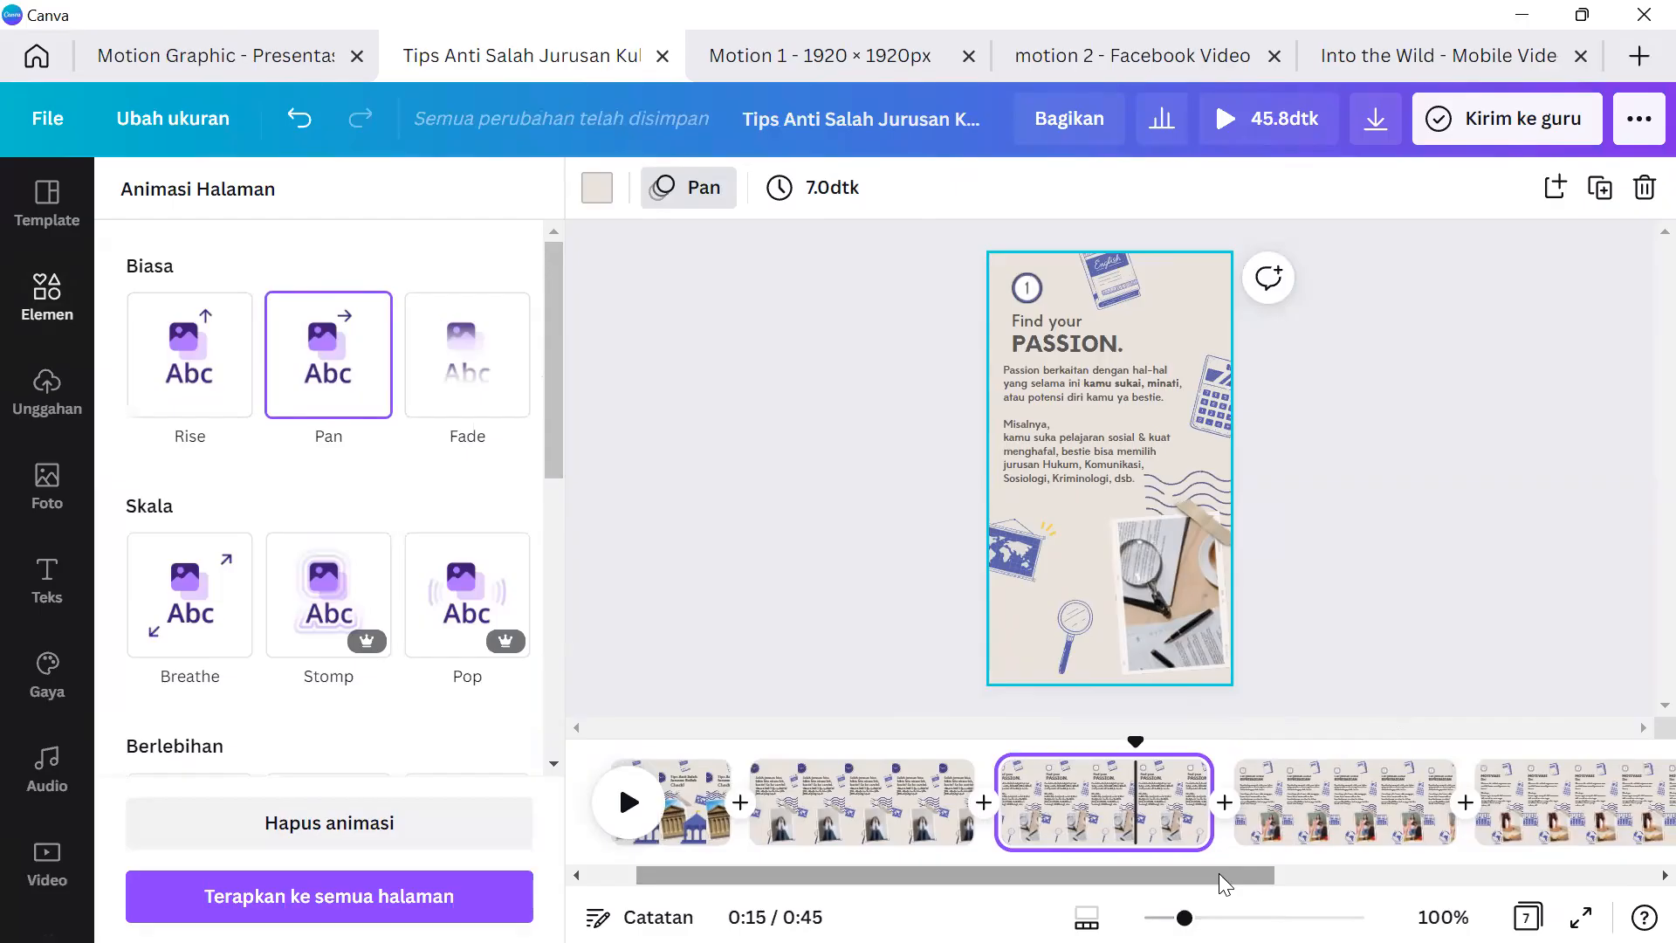
pyautogui.moveTo(1218, 873); pyautogui.dragTo(1351, 869)
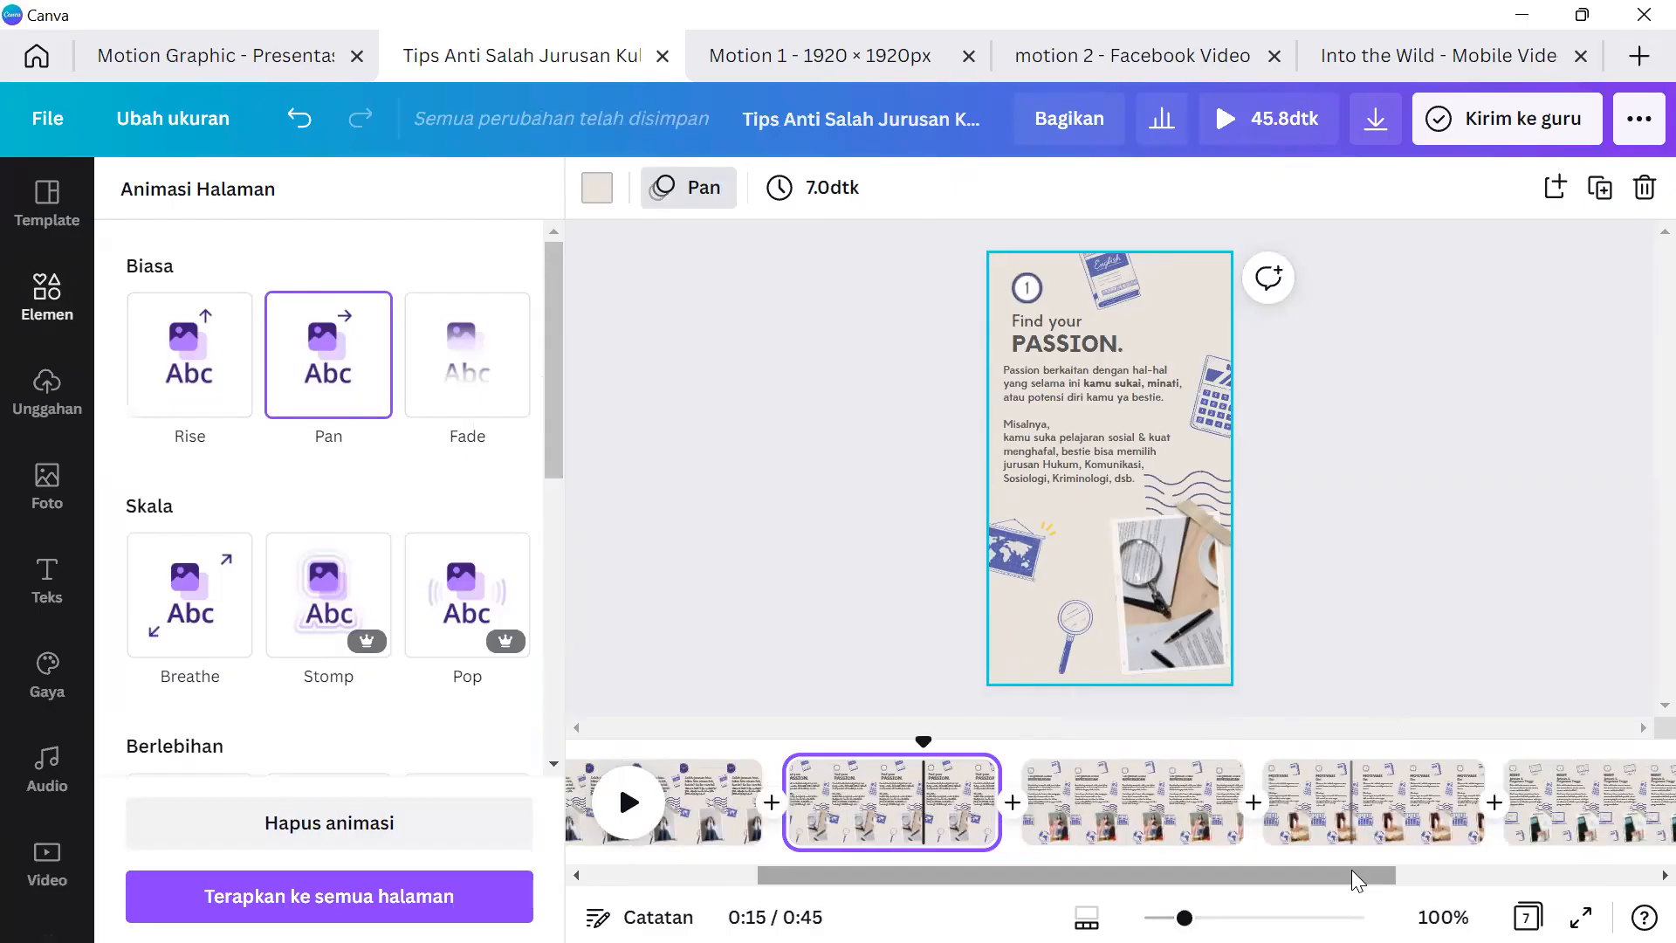
pyautogui.moveTo(1351, 870); pyautogui.dragTo(1442, 876)
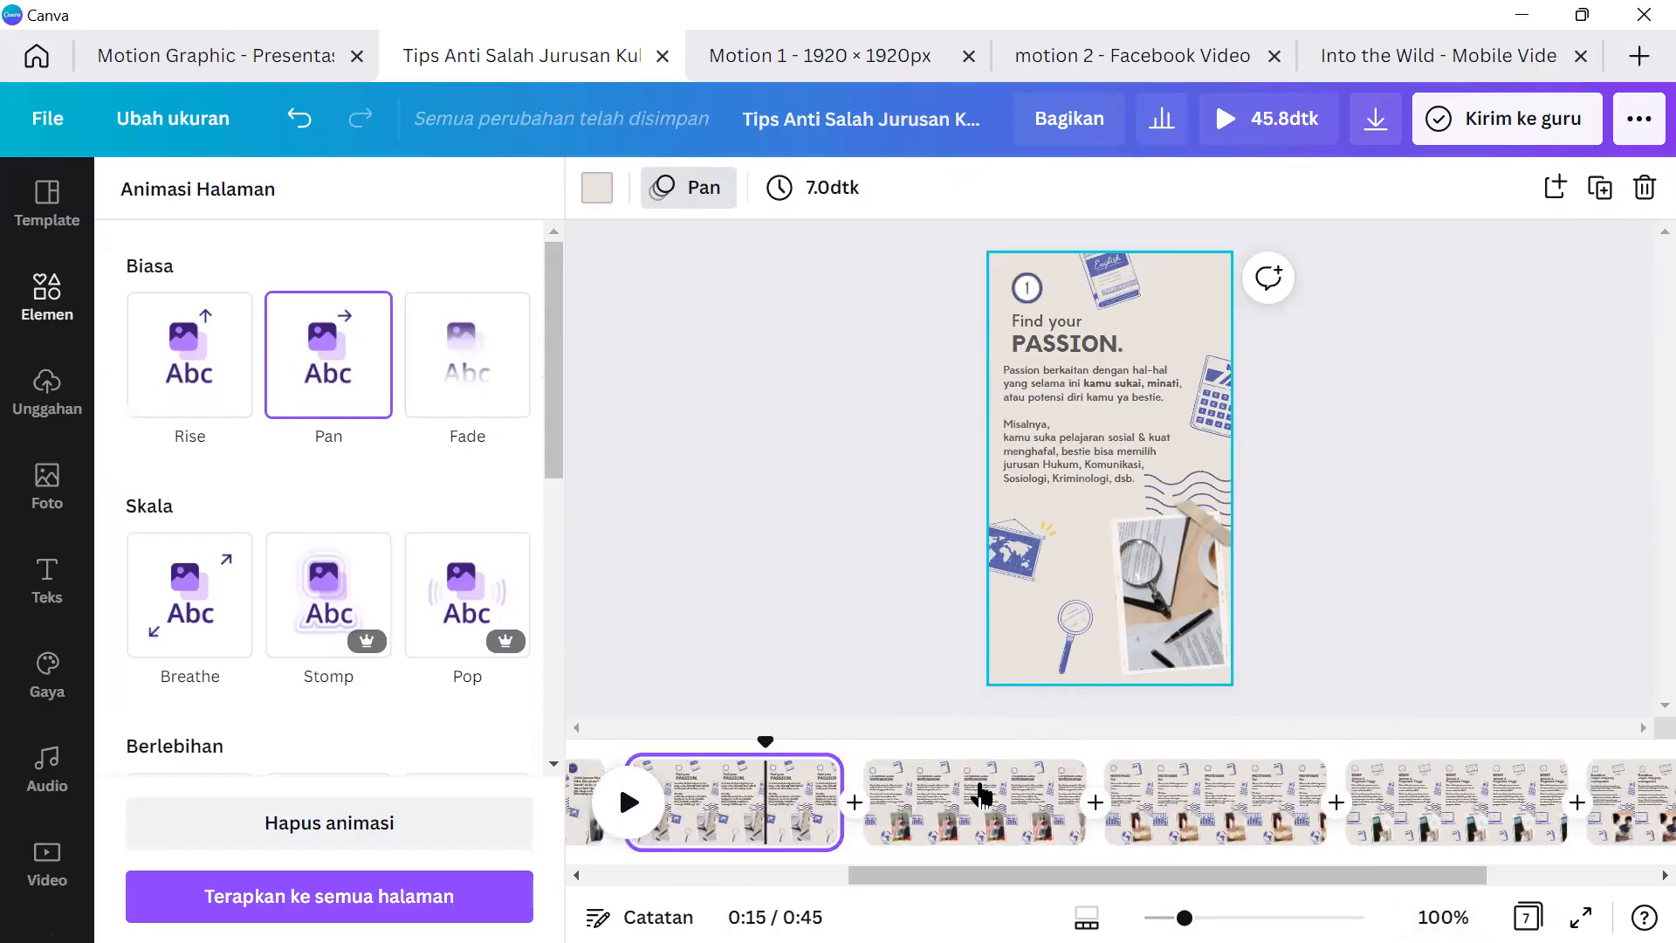
pyautogui.click(980, 825)
pyautogui.click(1208, 825)
pyautogui.click(1421, 829)
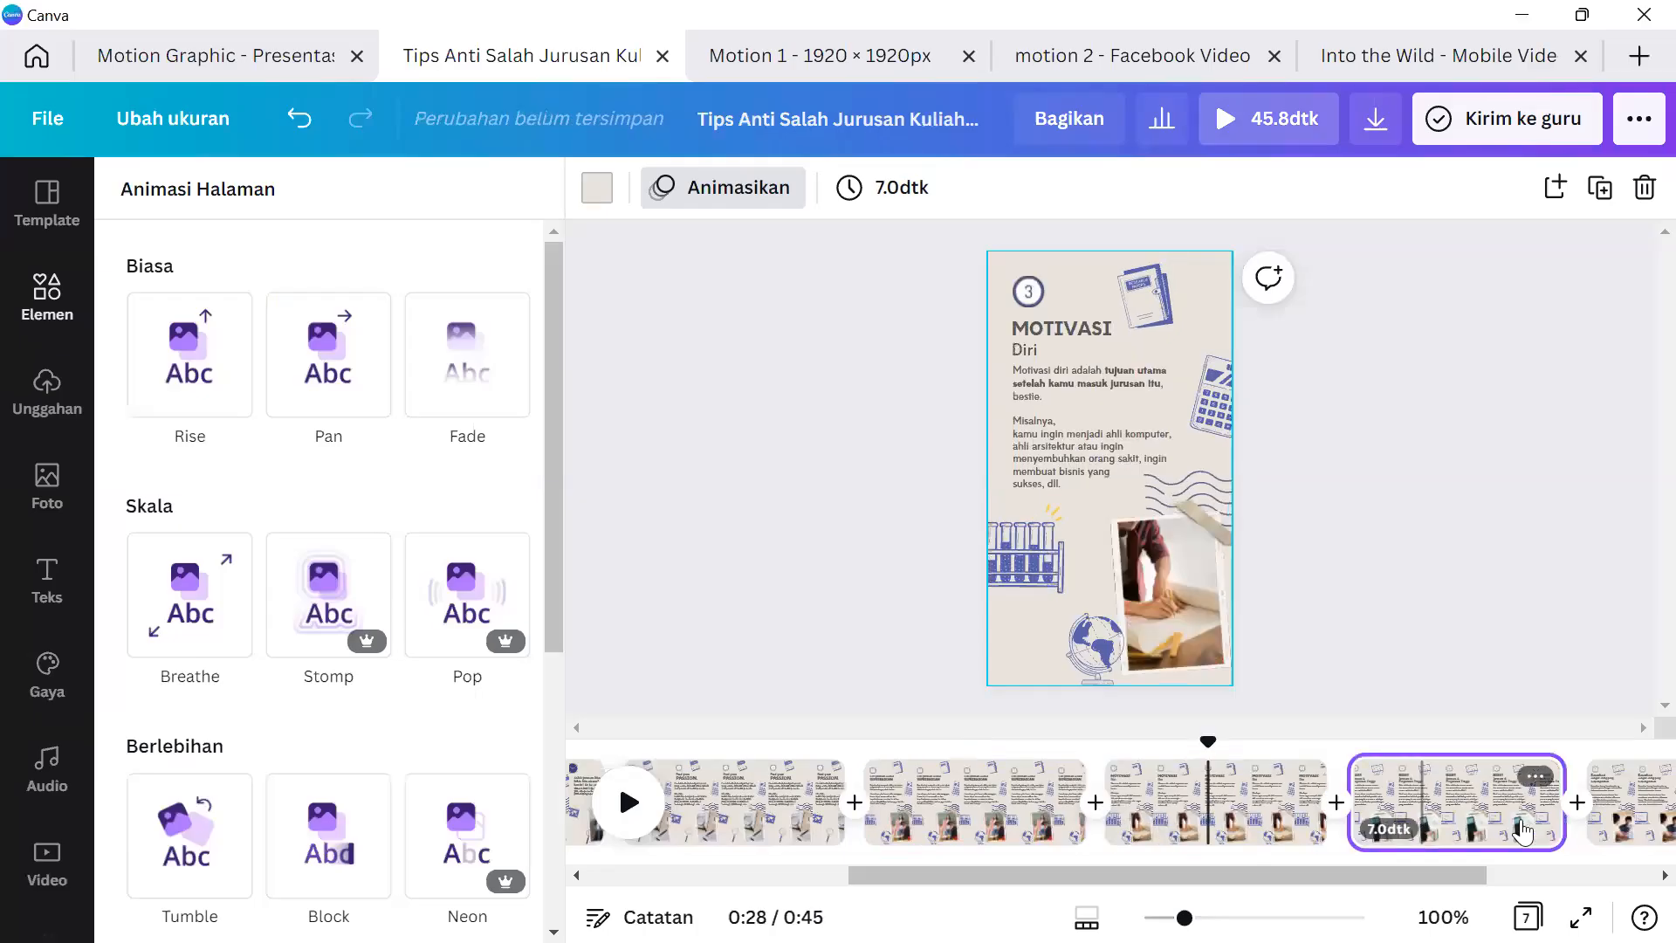
# Return to the first page and watch the design in full screen up to the "KEPRIBADIAN" page.
pyautogui.moveTo(1418, 868); pyautogui.dragTo(1002, 856)
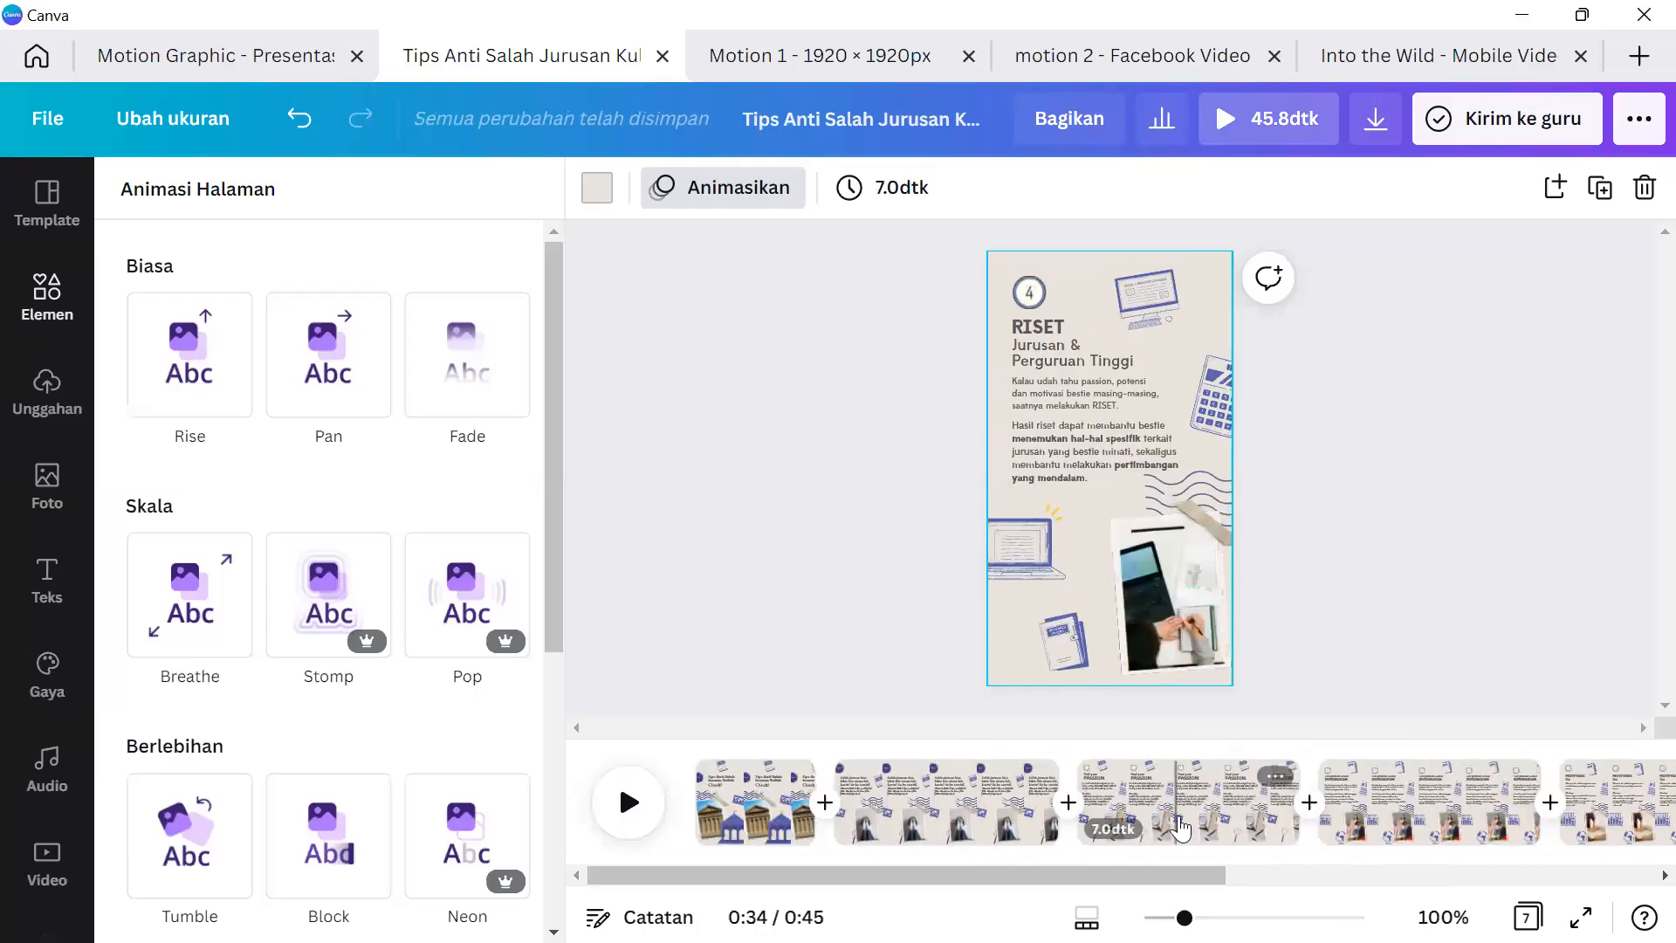
pyautogui.click(1369, 816)
pyautogui.click(1617, 824)
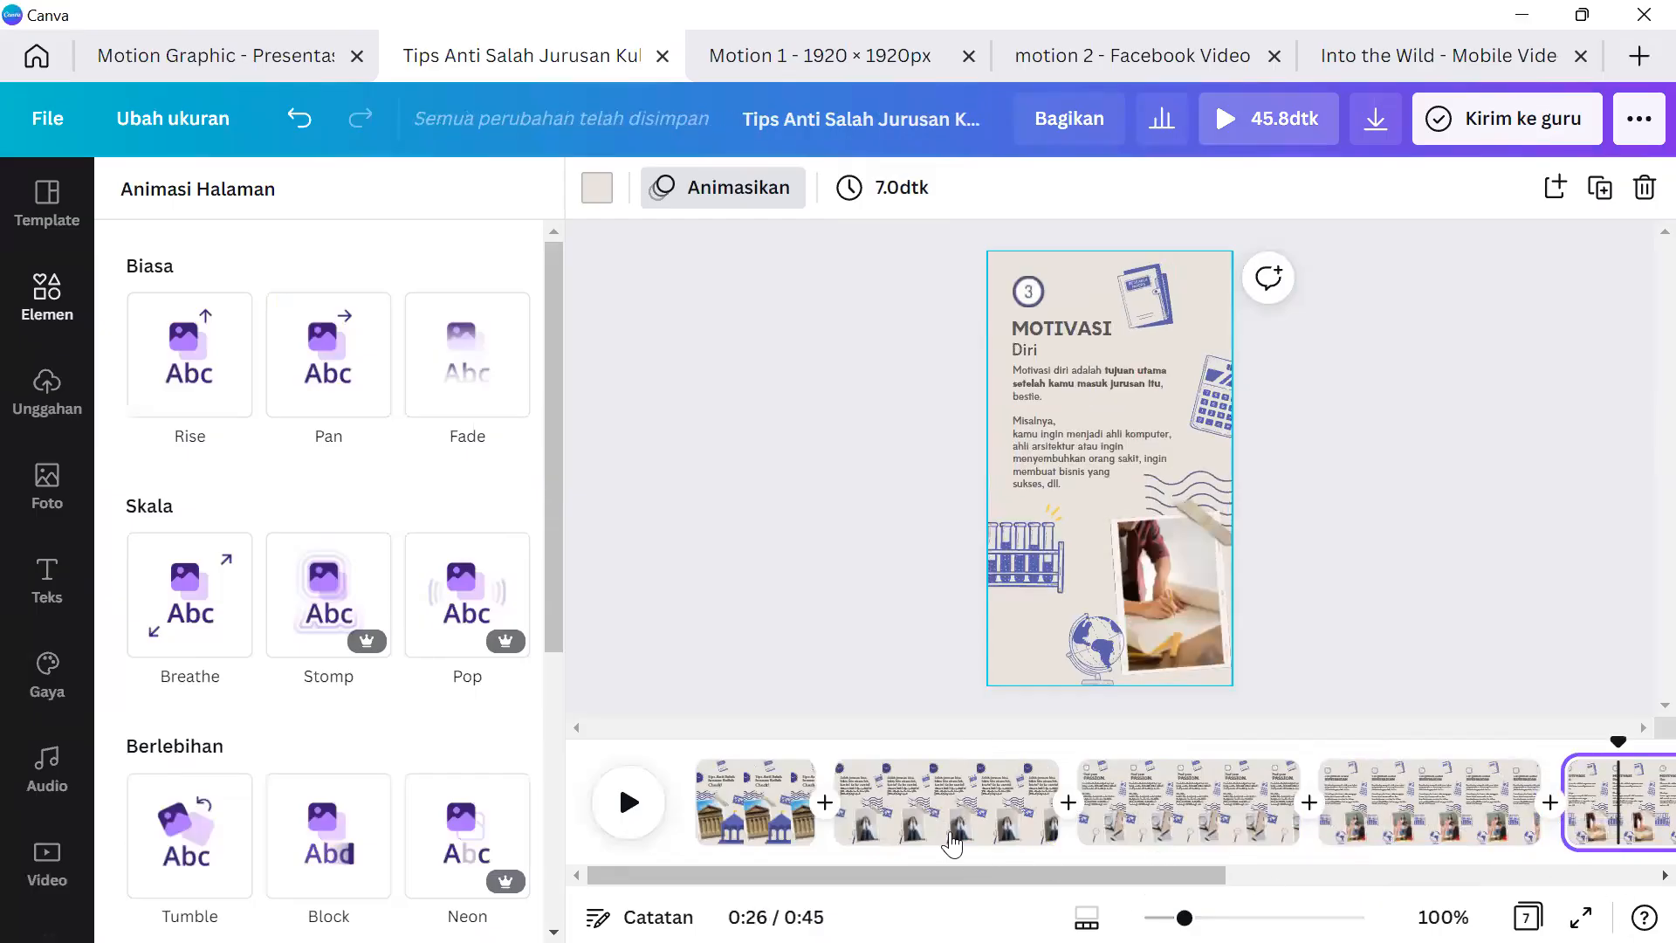
pyautogui.click(730, 817)
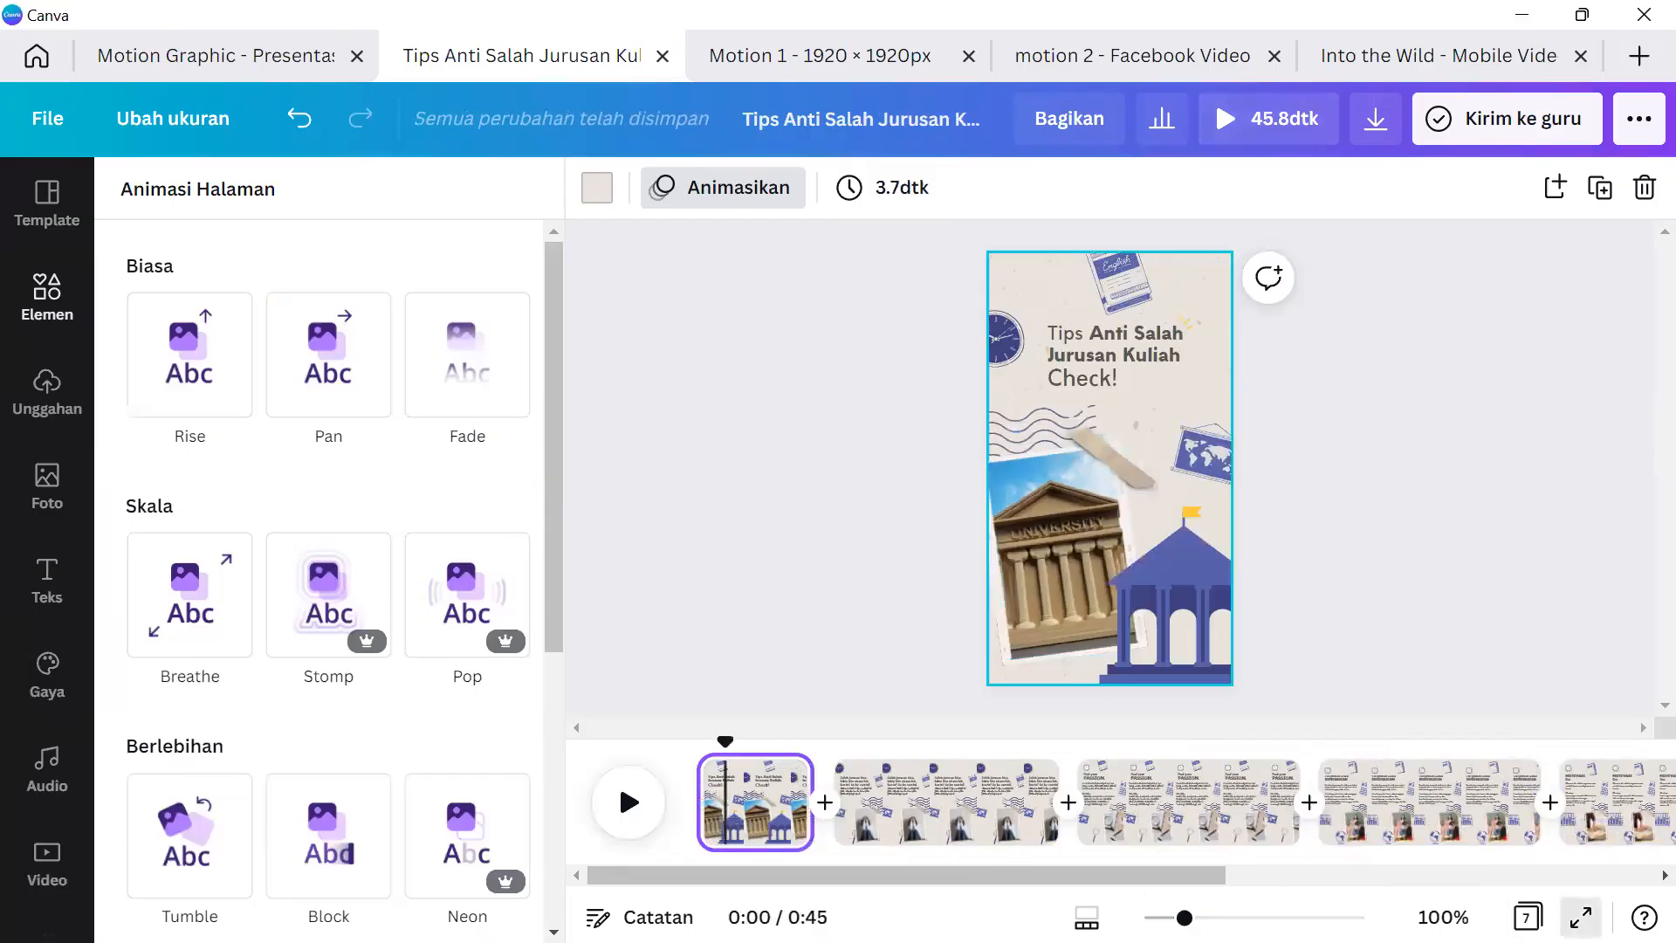
pyautogui.click(1579, 917)
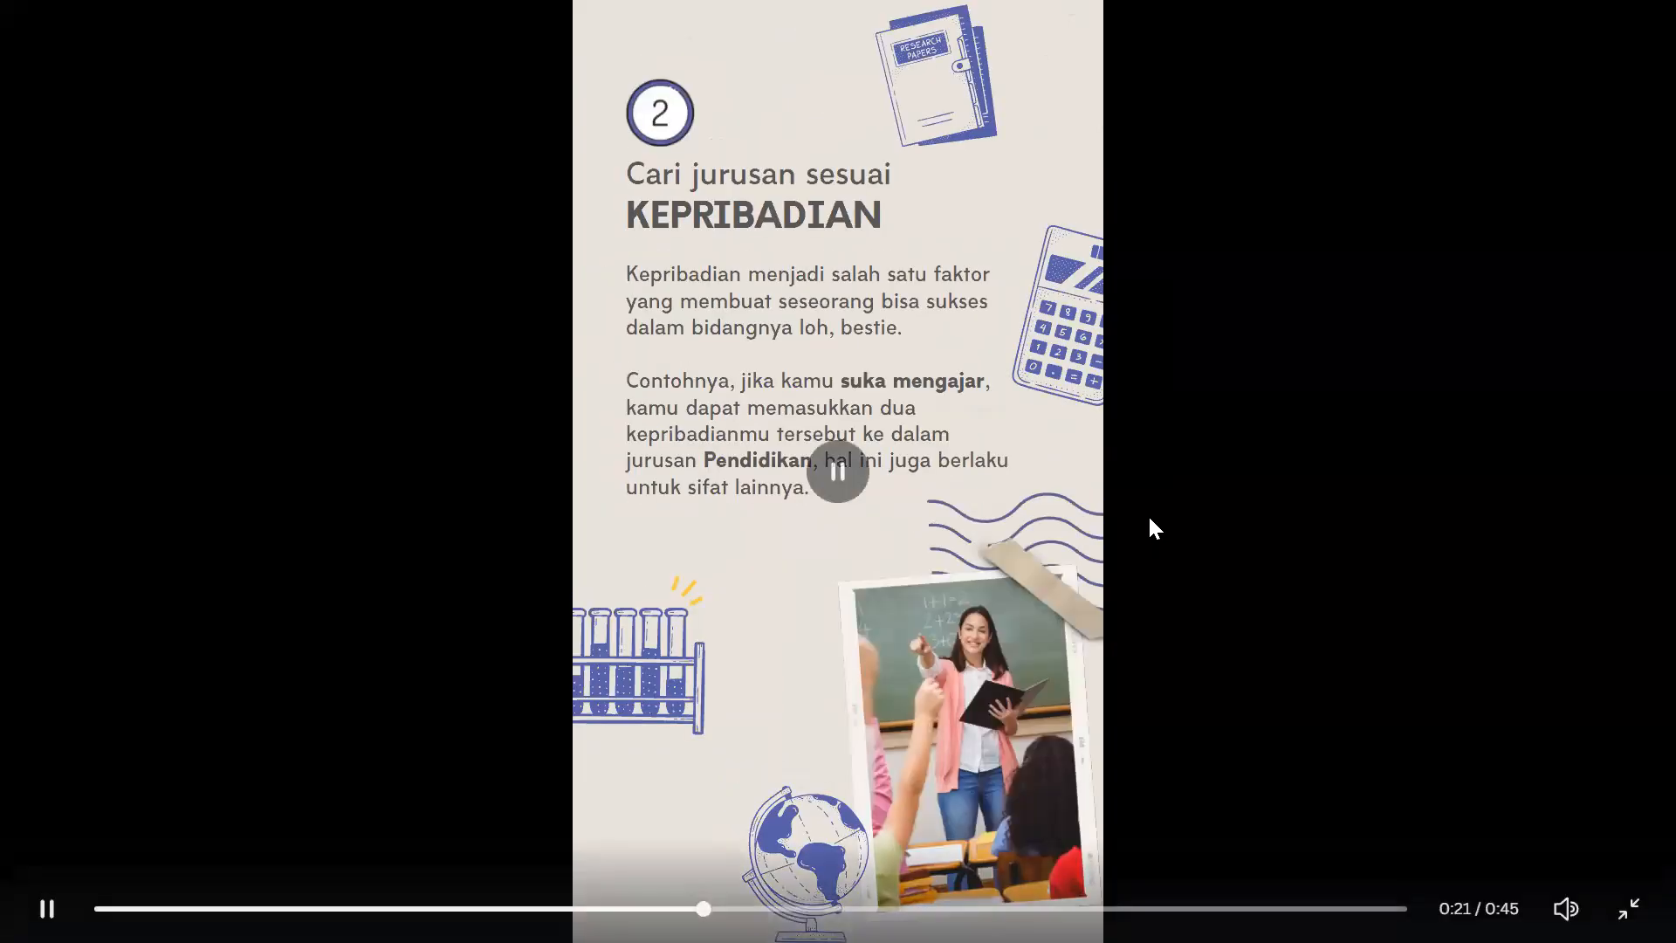
pyautogui.press('Escape')
# Go to the "Cari jurusan sesuai KEPRIBADIAN" page and examine its text and illustrations.
pyautogui.click(1365, 823)
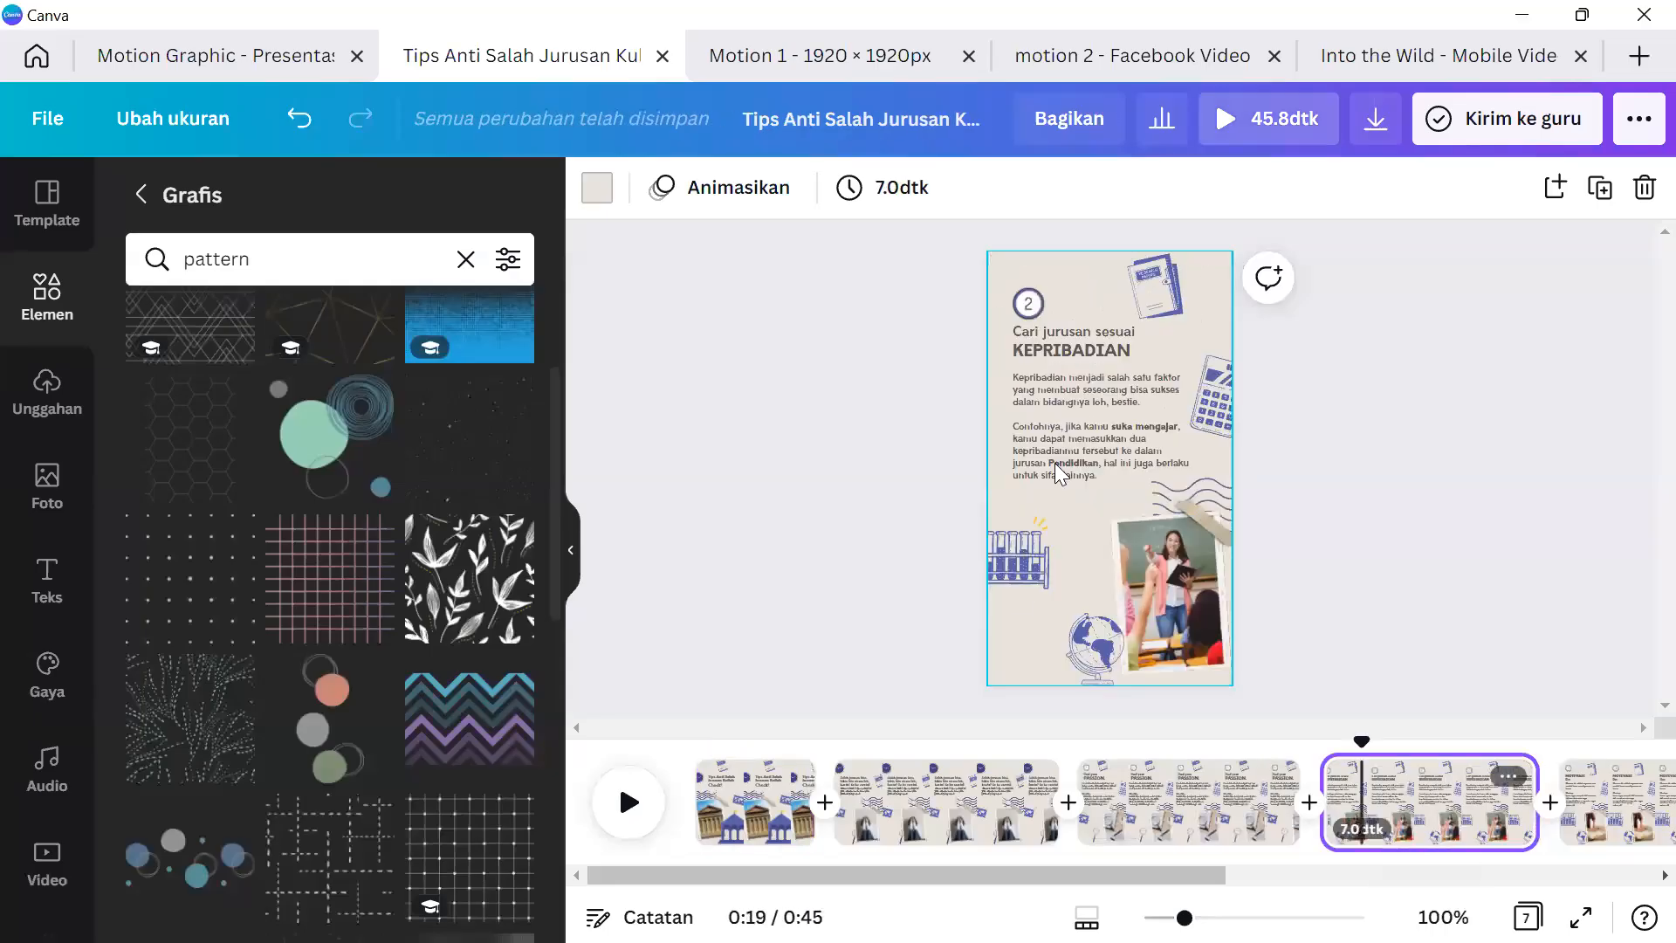
pyautogui.moveTo(916, 259); pyautogui.dragTo(1393, 642)
pyautogui.click(1397, 606)
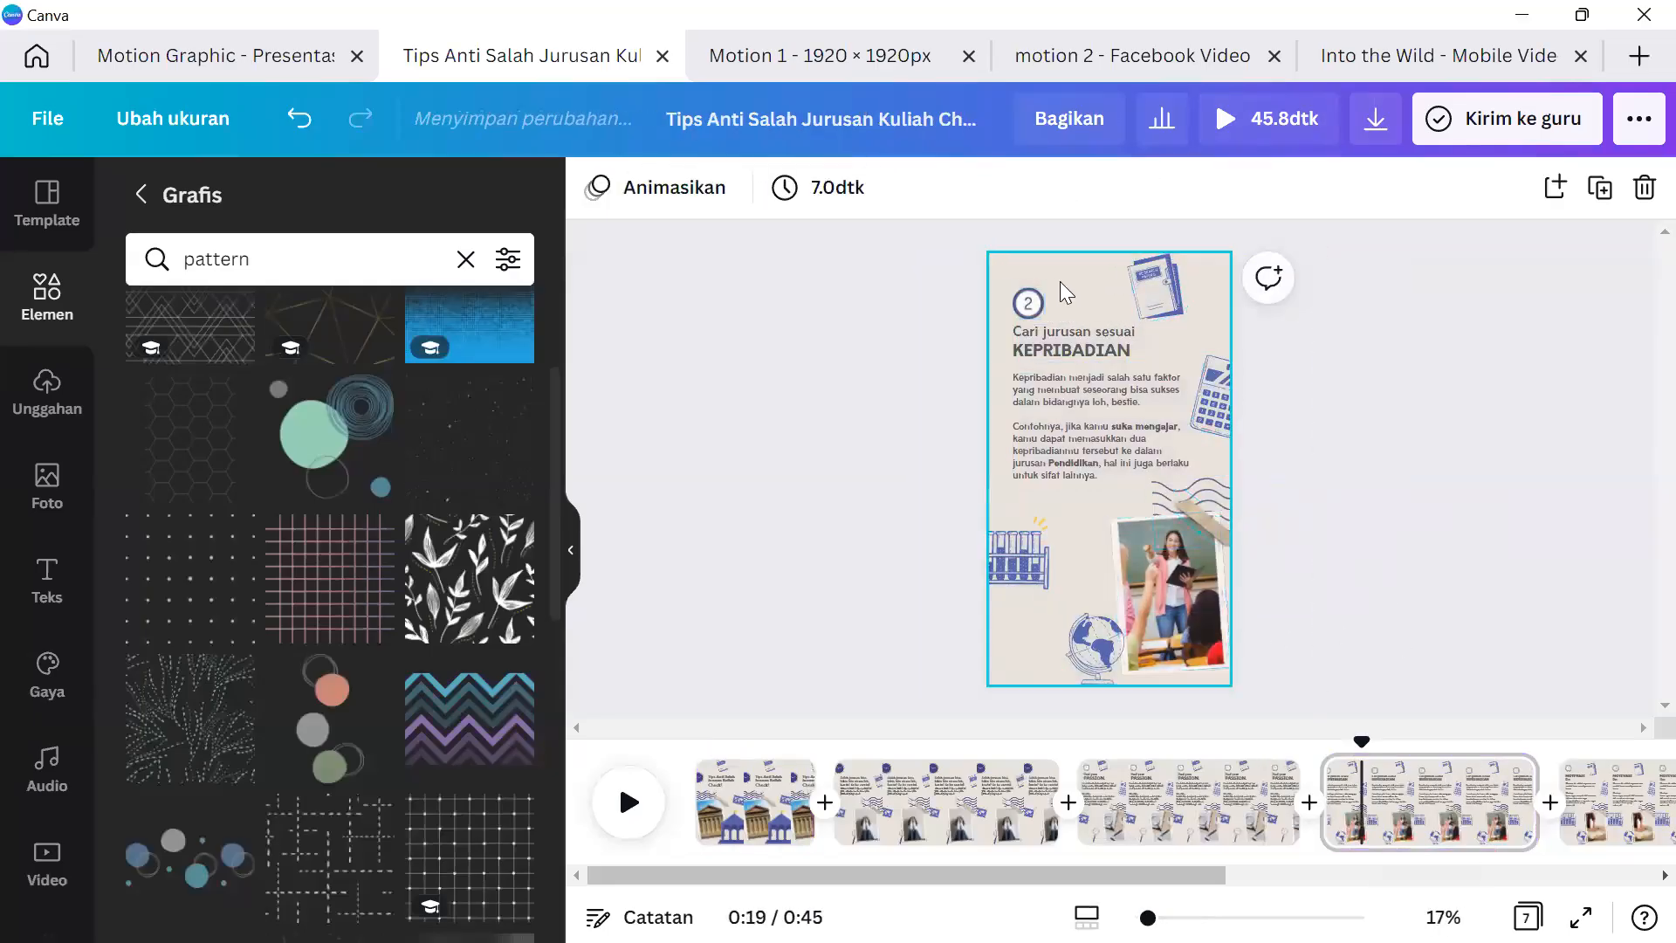
pyautogui.click(1017, 383)
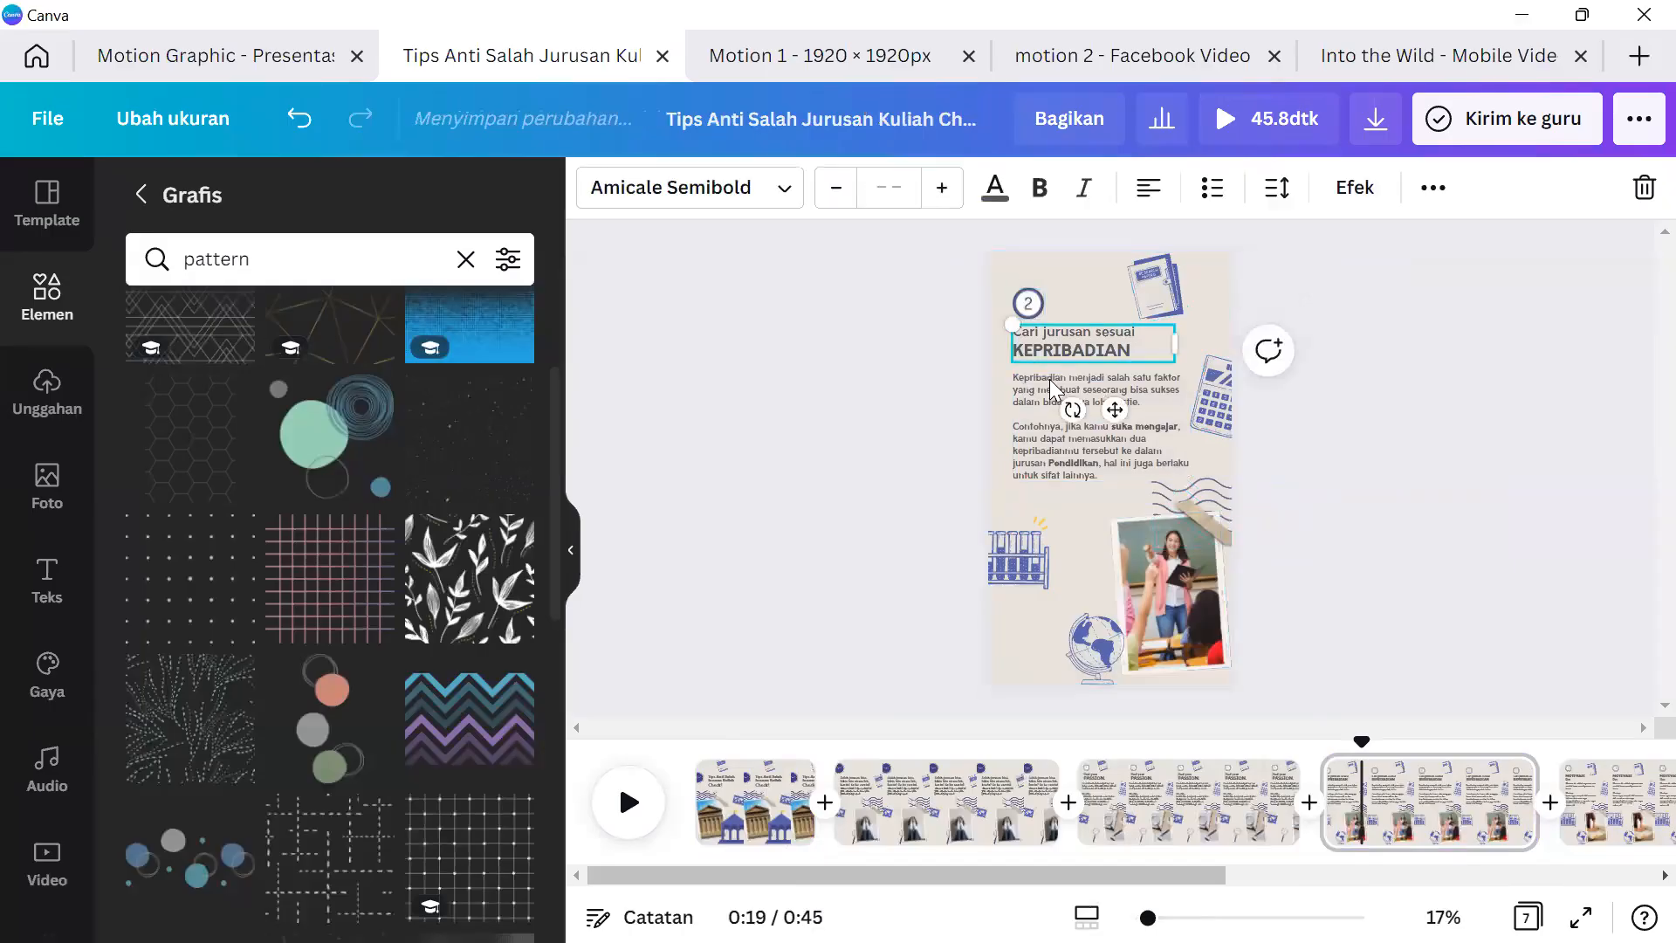
pyautogui.moveTo(935, 285); pyautogui.dragTo(1396, 690)
pyautogui.click(1429, 485)
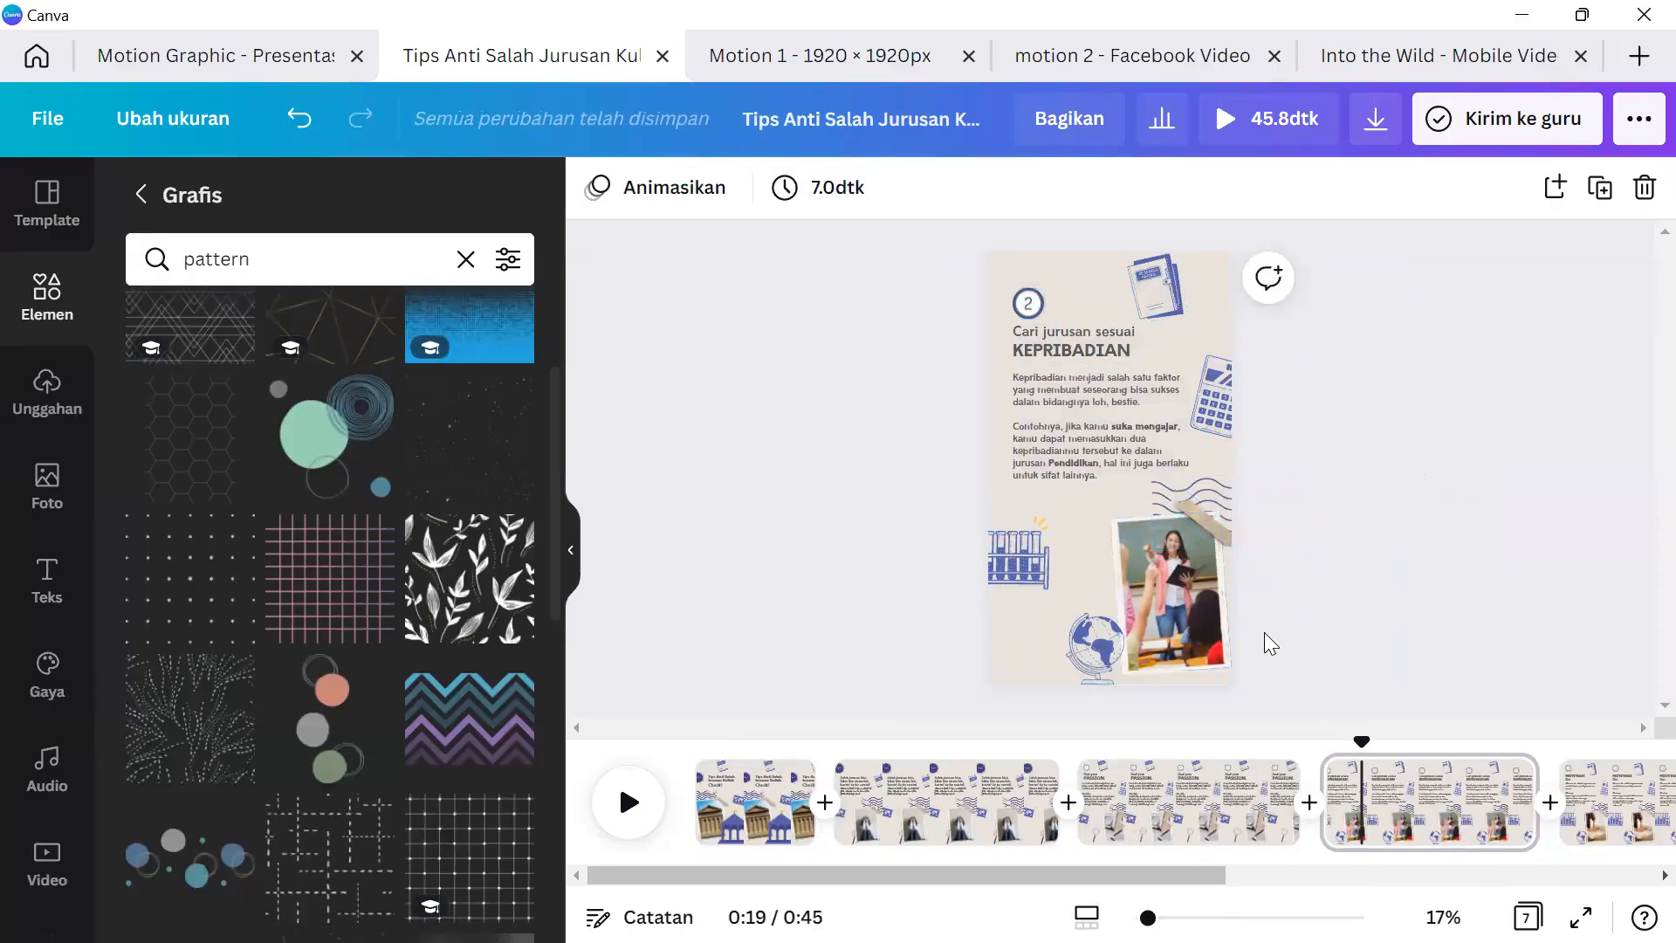
# Try the Zoom Foto and Breathe page animations on the "KEPRIBADIAN" page.
pyautogui.click(671, 192)
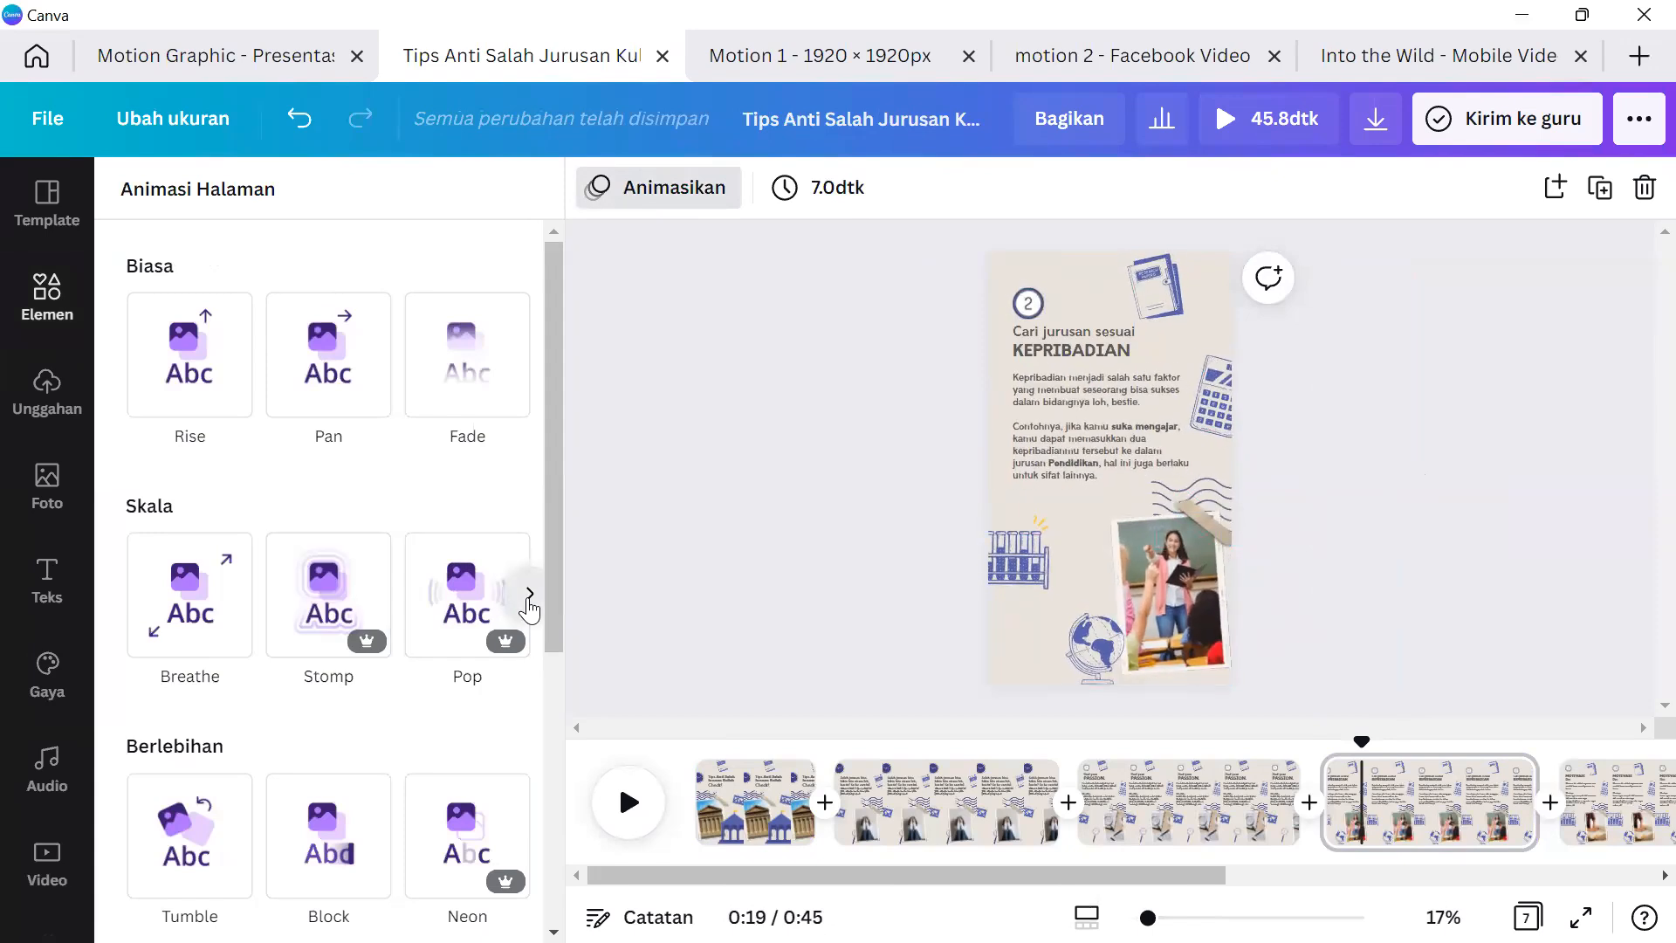
pyautogui.click(530, 593)
pyautogui.click(528, 610)
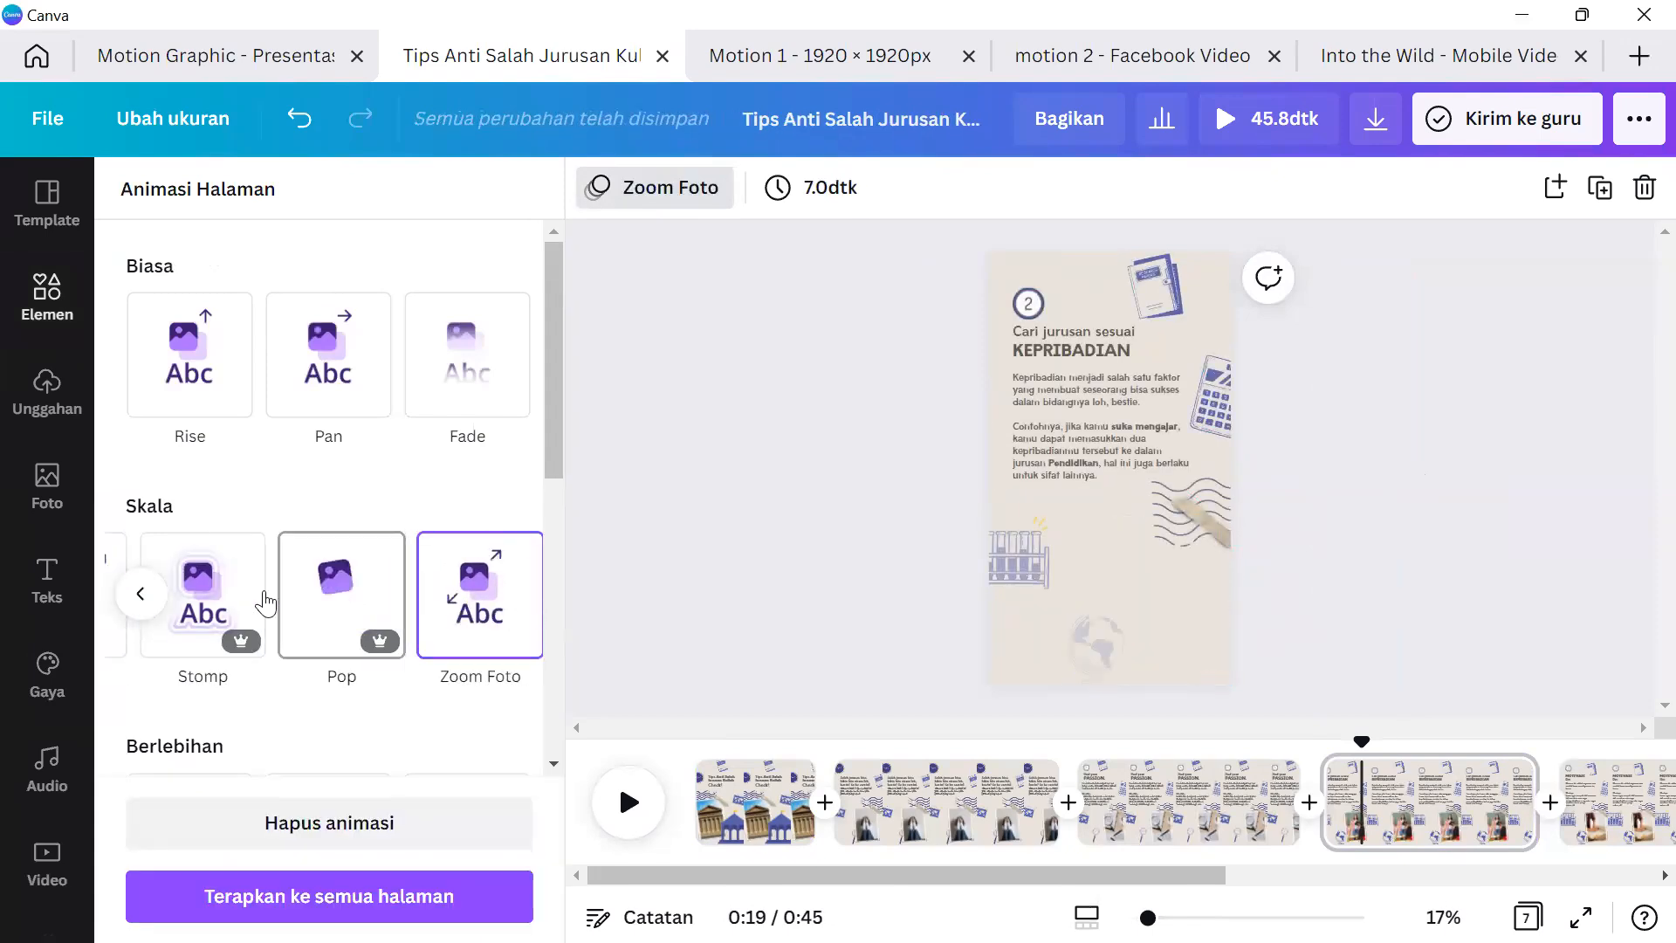
pyautogui.click(131, 587)
pyautogui.click(132, 587)
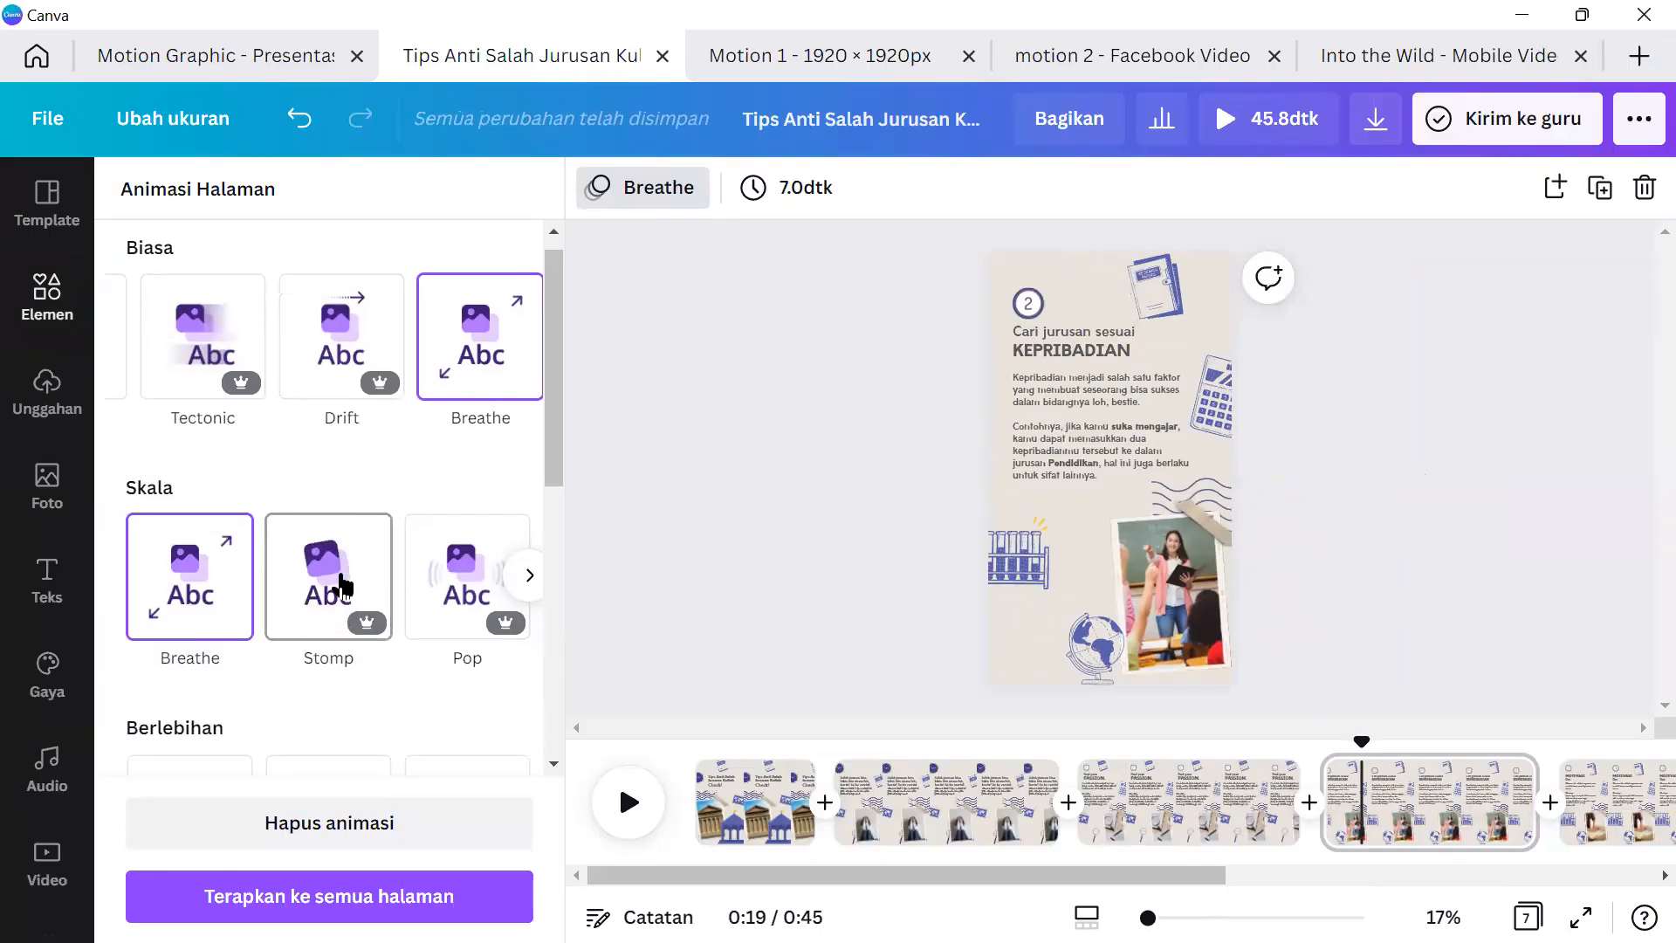
# Compare the exaggerated, photo-movement and slide-in page animations, and apply Pop to the "KEPRIBADIAN" page.
pyautogui.scroll(-3, 335, 581)
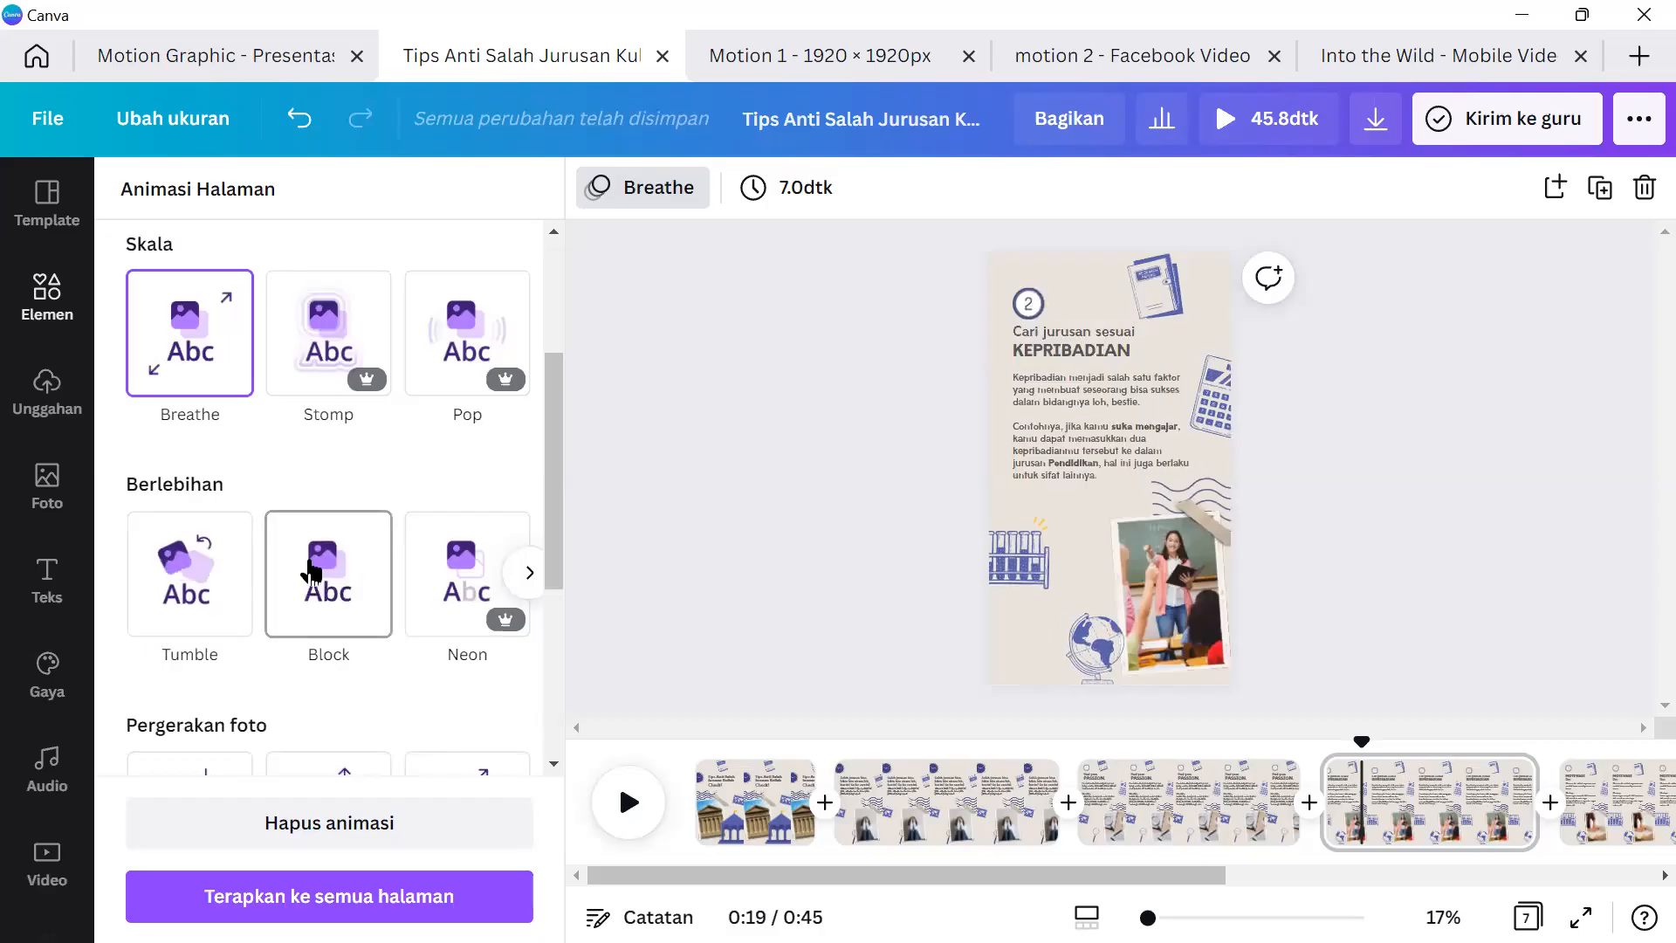
pyautogui.click(530, 572)
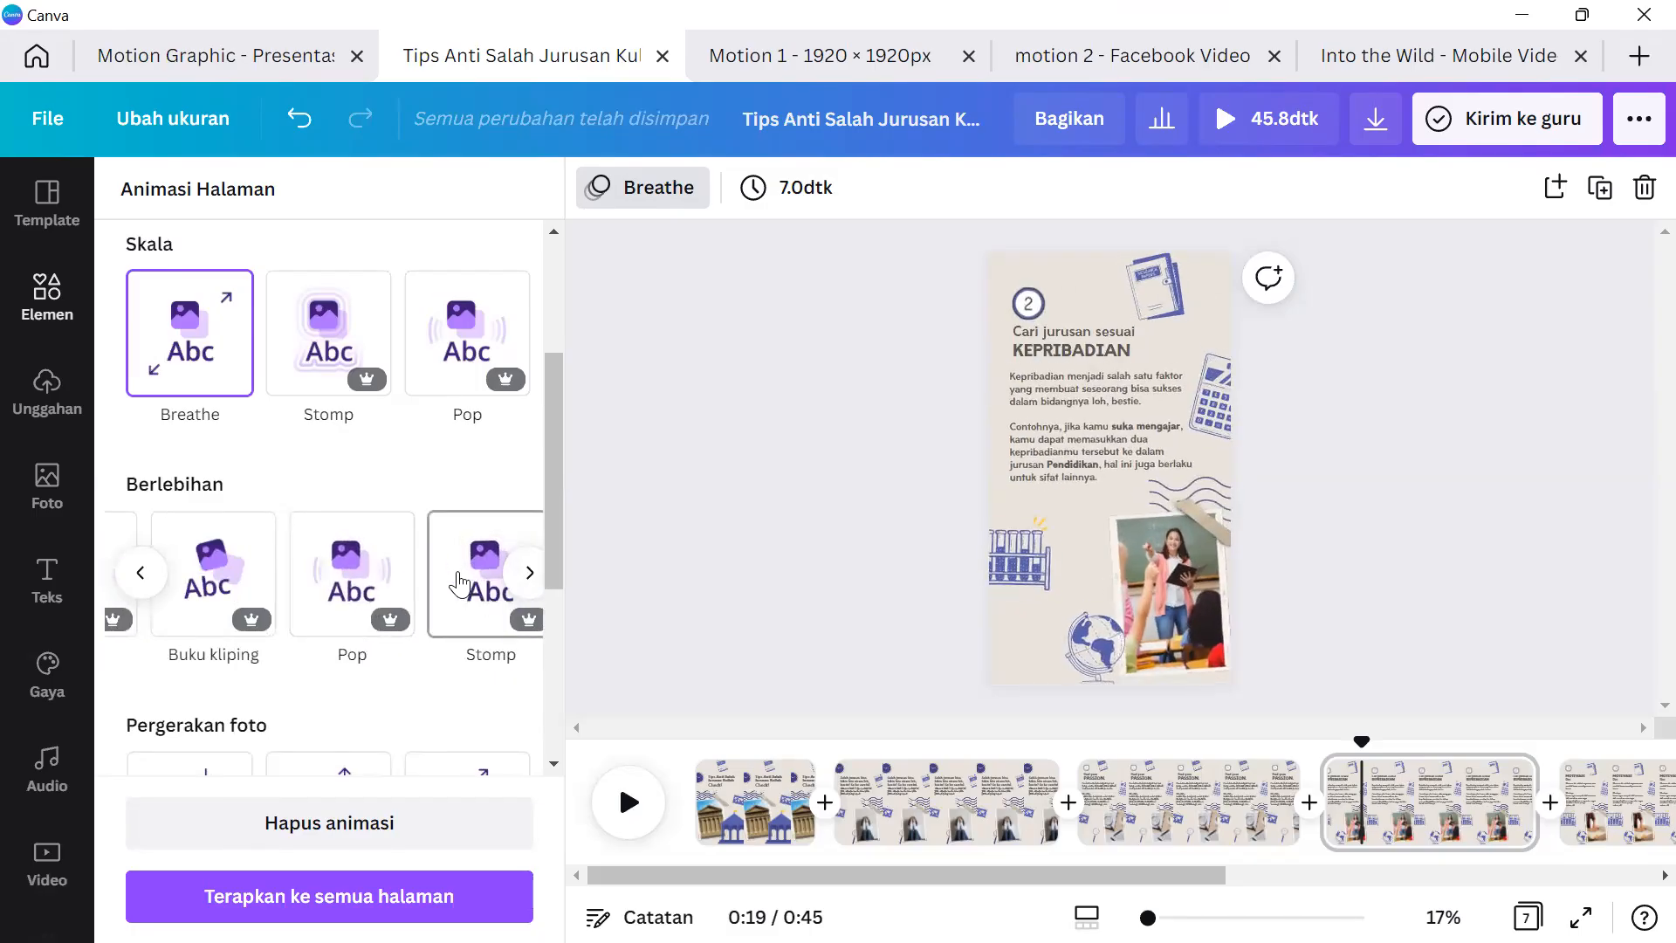
pyautogui.click(531, 571)
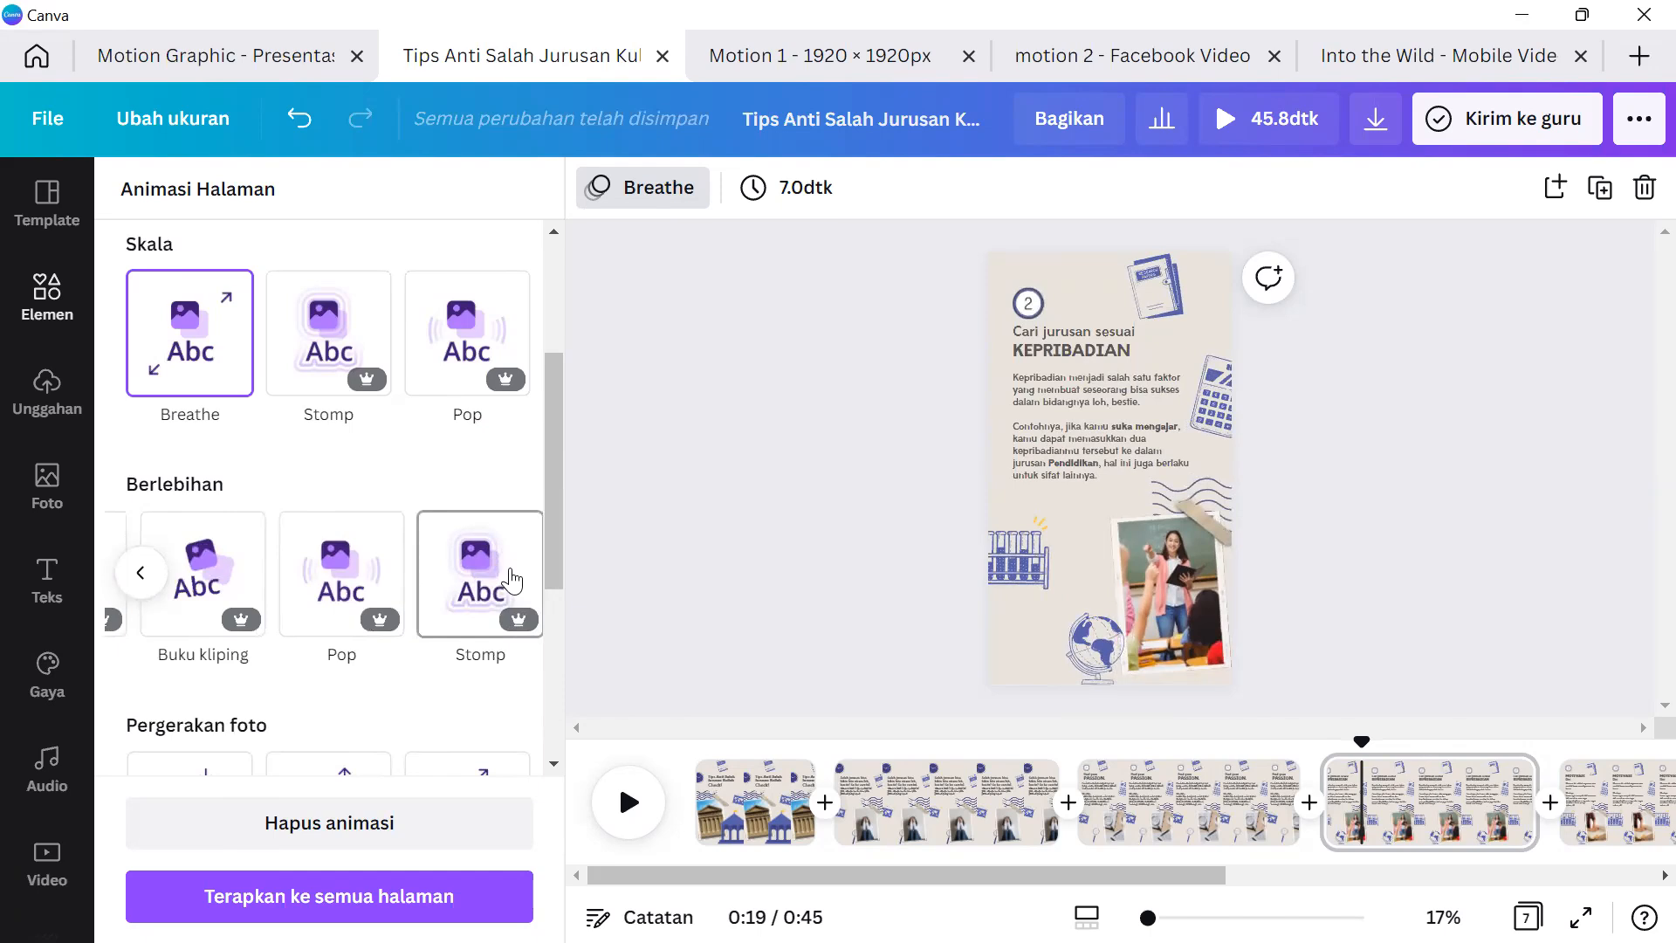
pyautogui.scroll(-3, 511, 581)
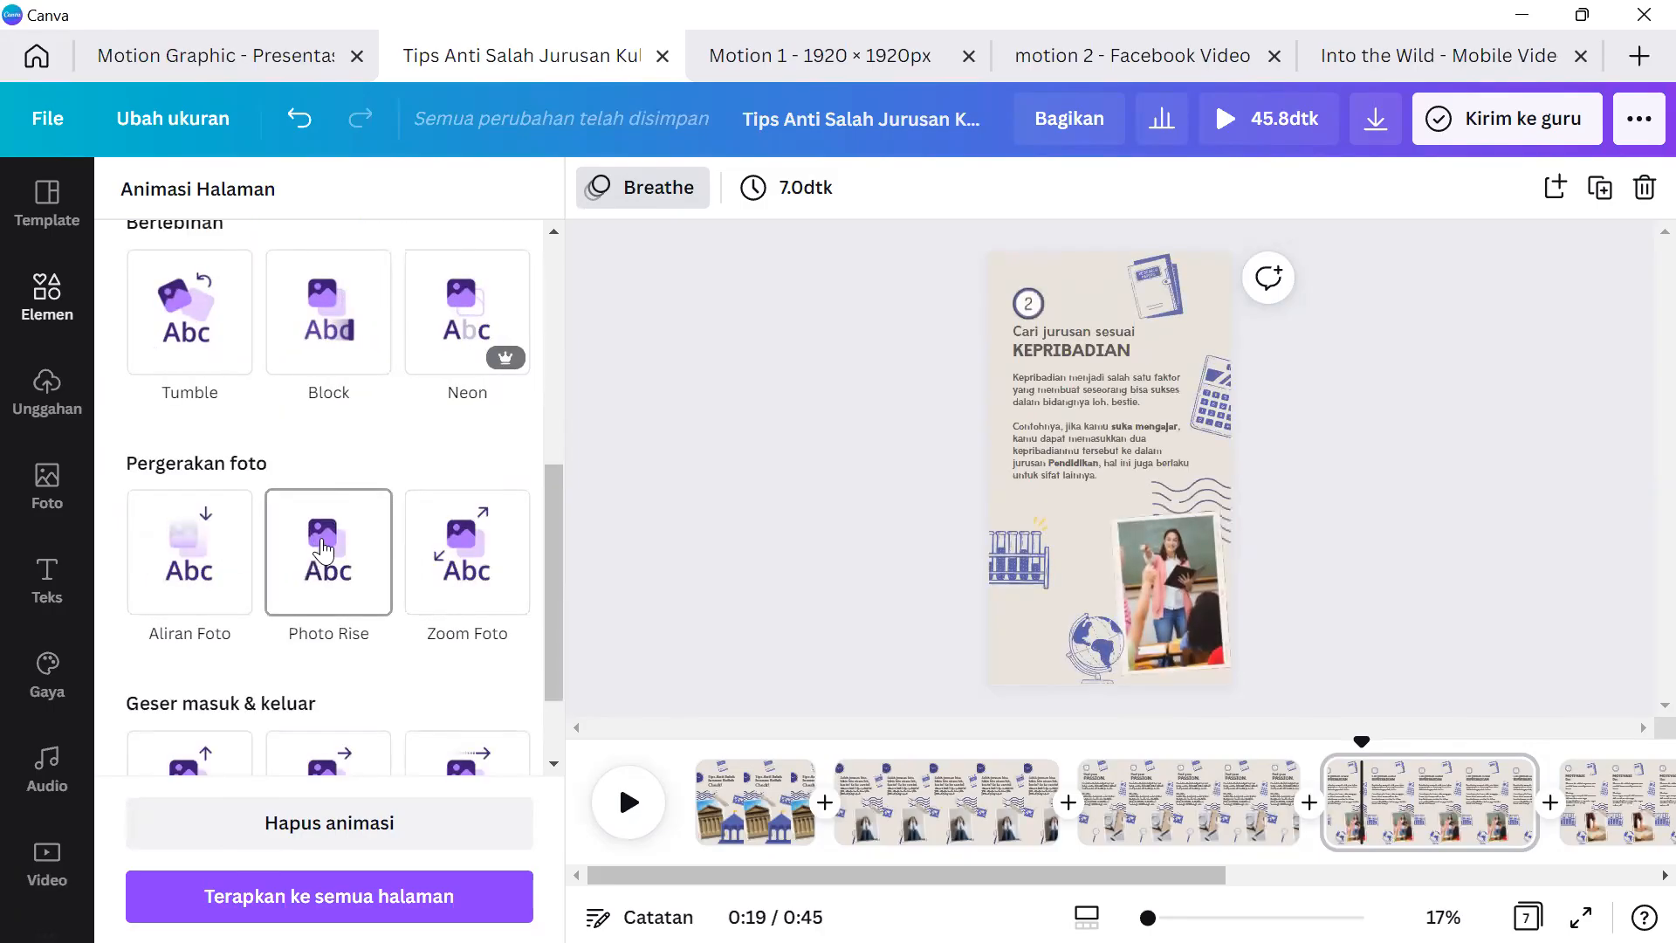
pyautogui.scroll(-1, 323, 549)
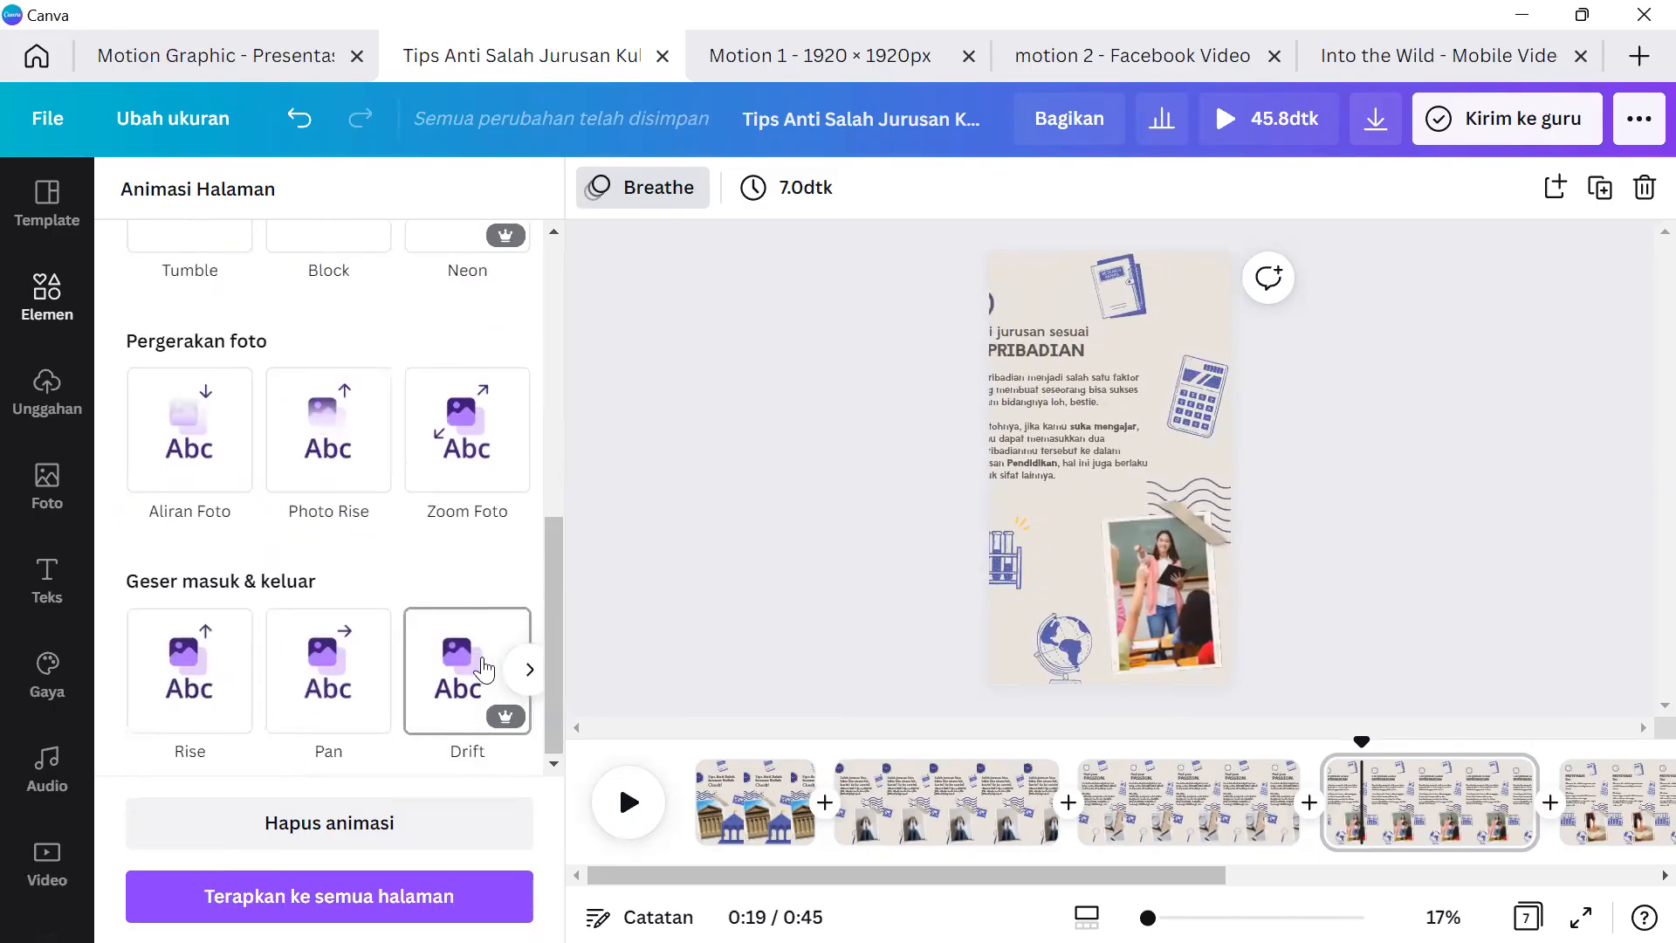
pyautogui.click(529, 669)
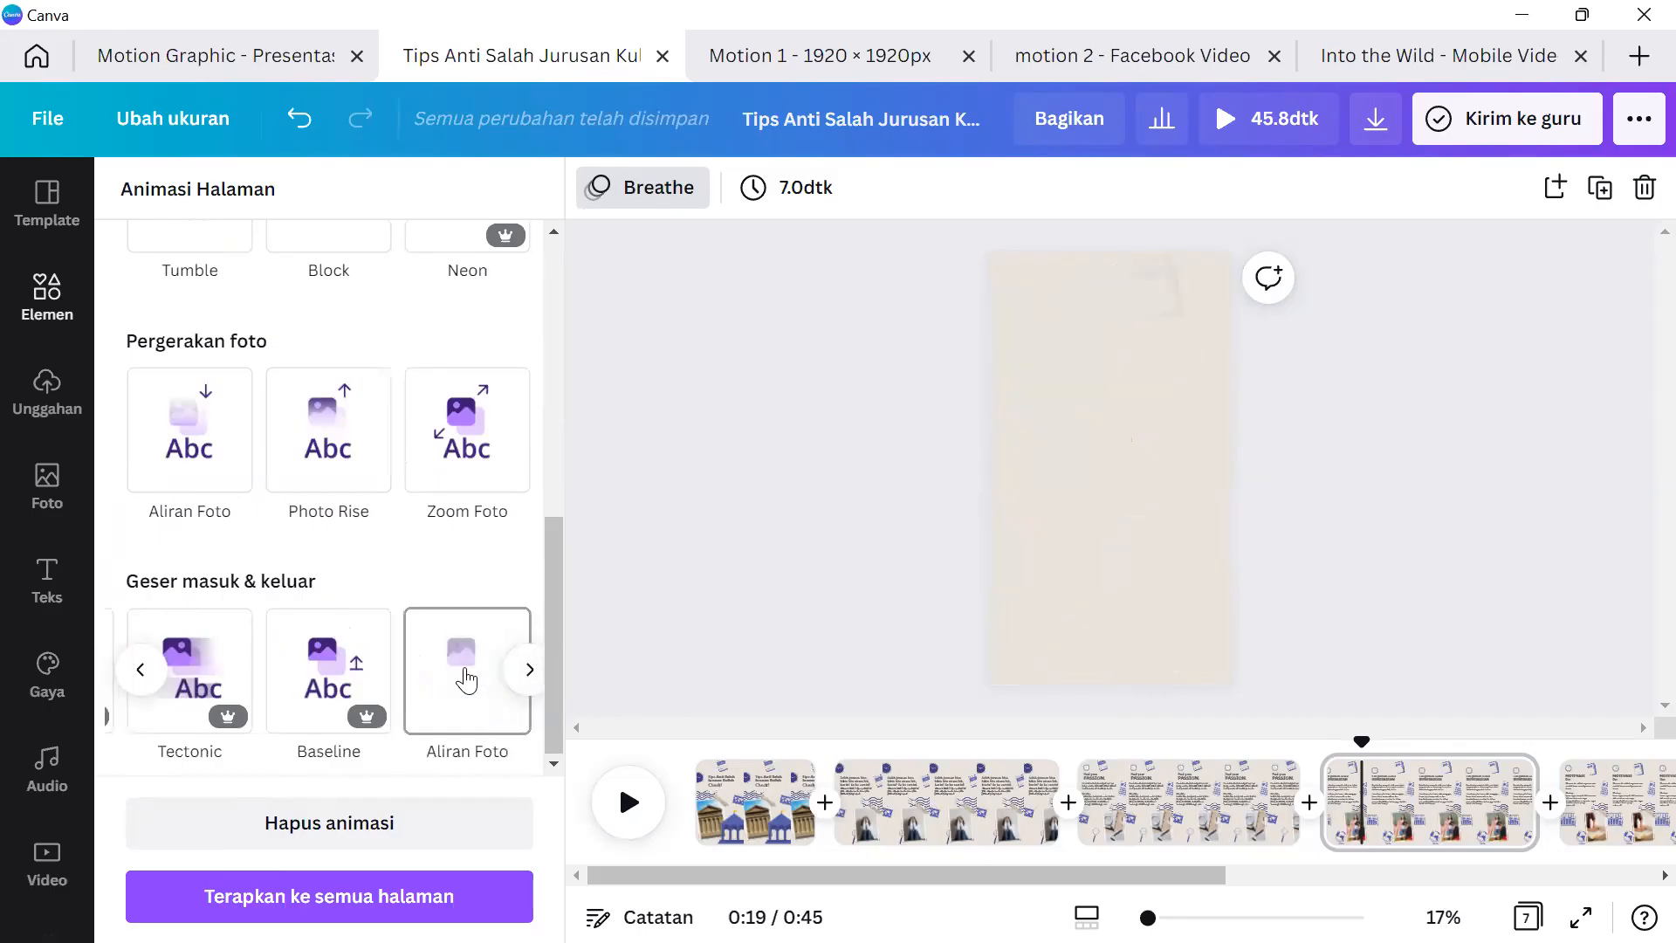
pyautogui.scroll(6, 419, 636)
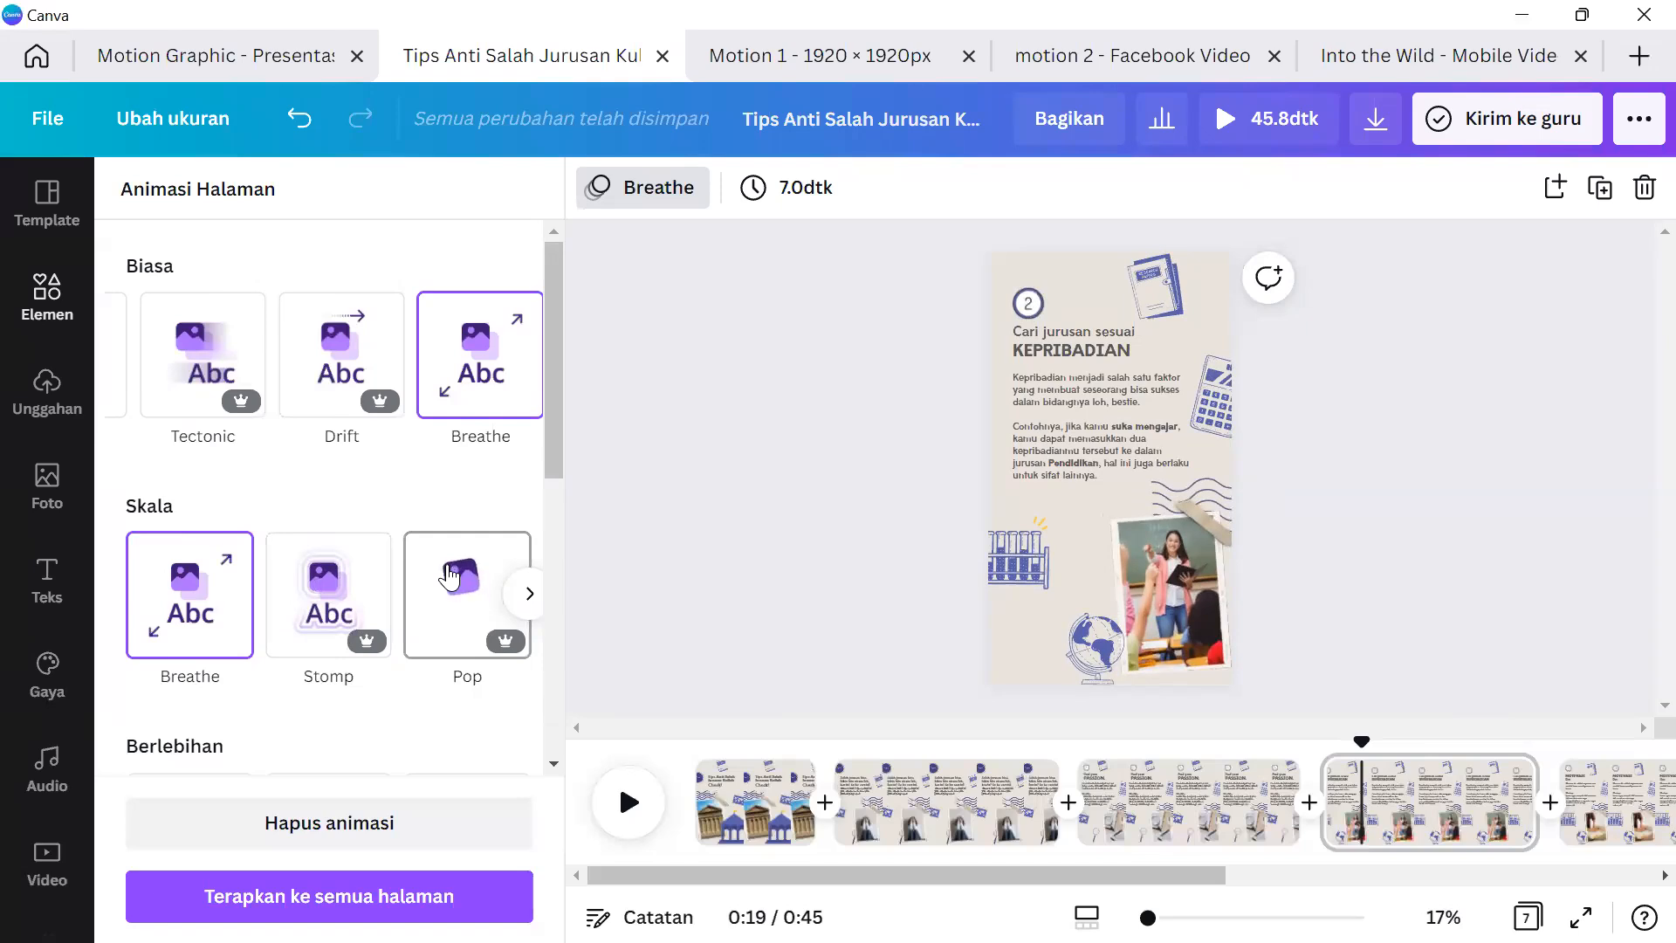
pyautogui.click(449, 576)
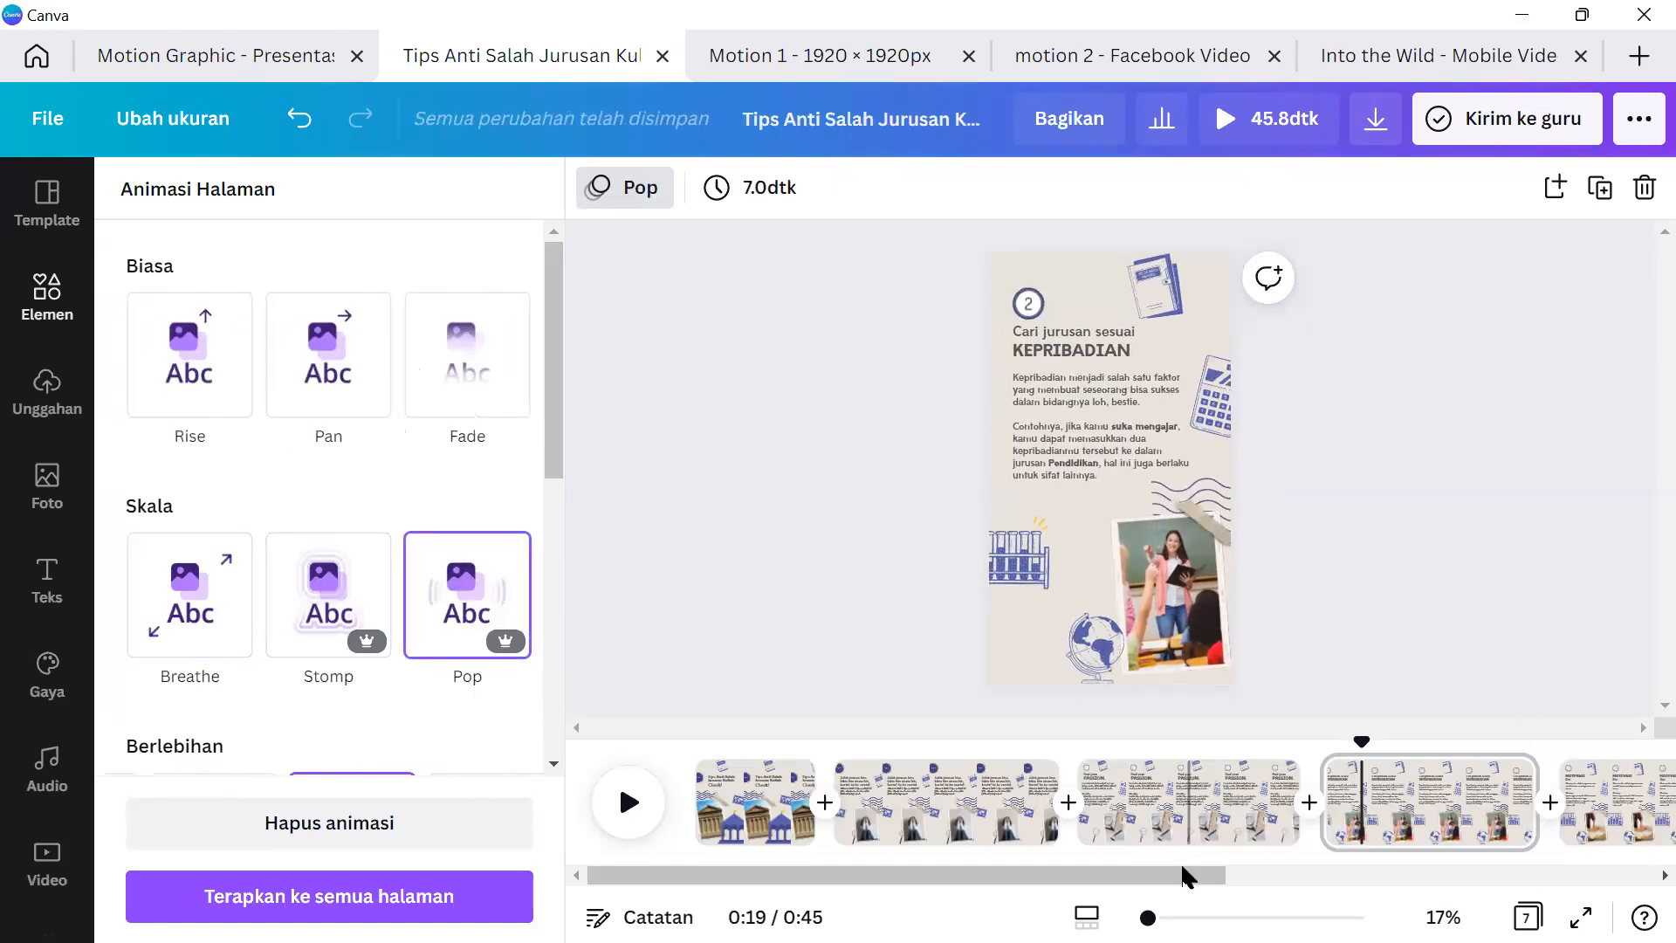
# Check the "MOTIVASI Diri" page in the timeline and play the whole video in full screen.
pyautogui.moveTo(1187, 876); pyautogui.dragTo(1391, 876)
pyautogui.click(1267, 820)
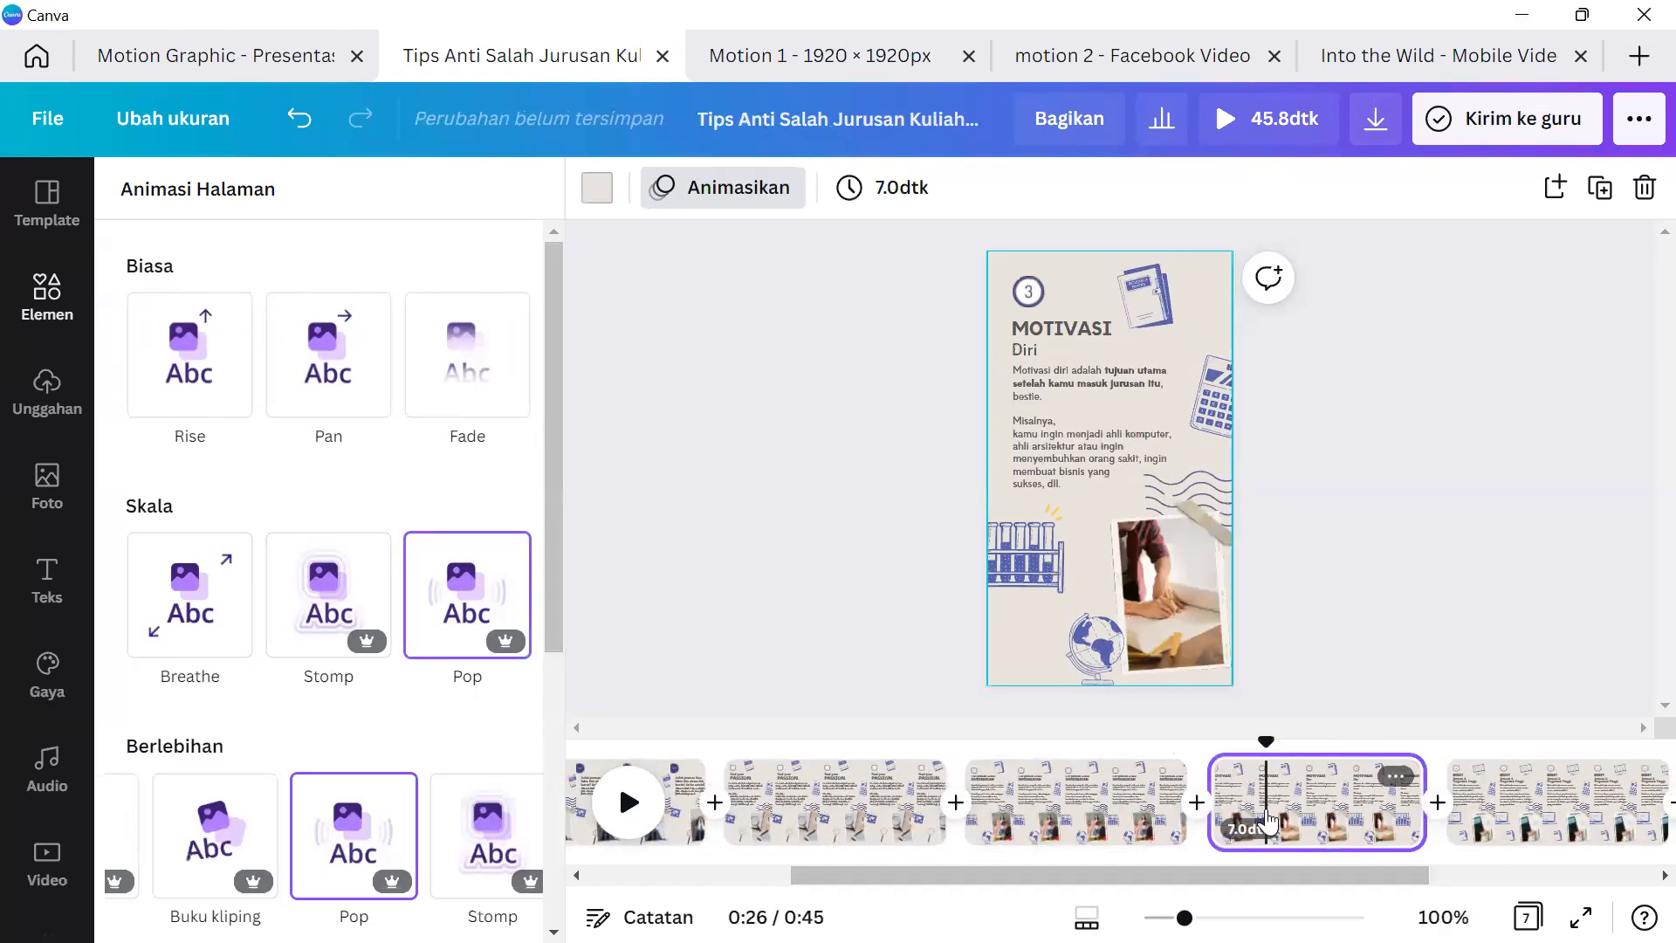
pyautogui.click(1076, 801)
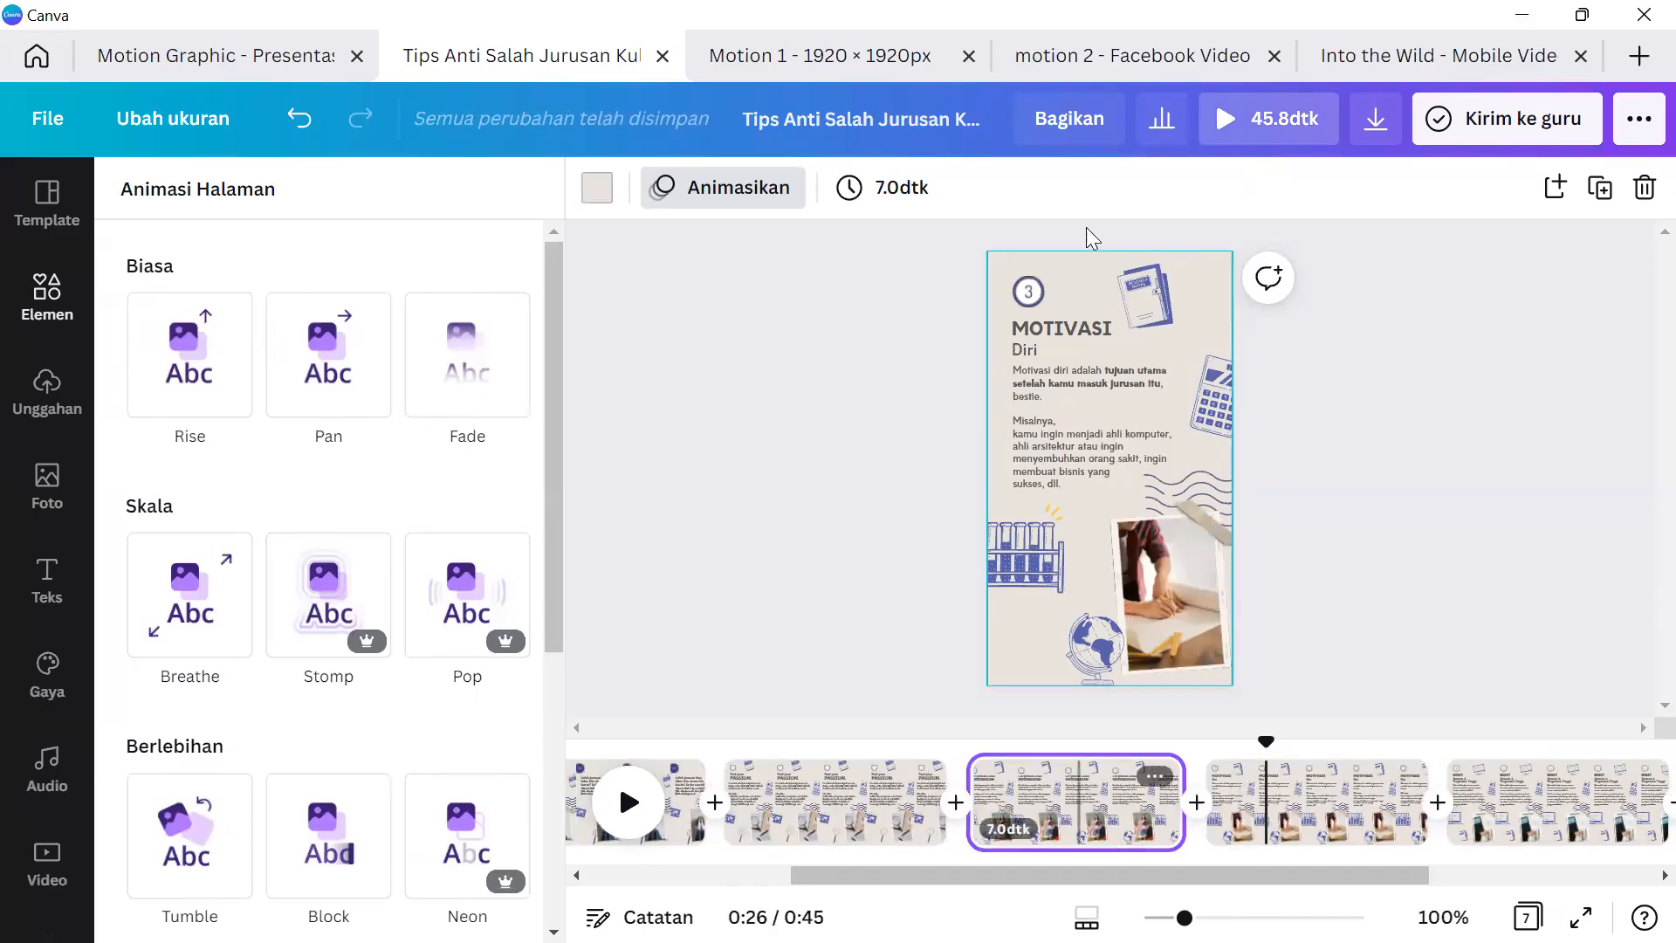
pyautogui.click(1222, 118)
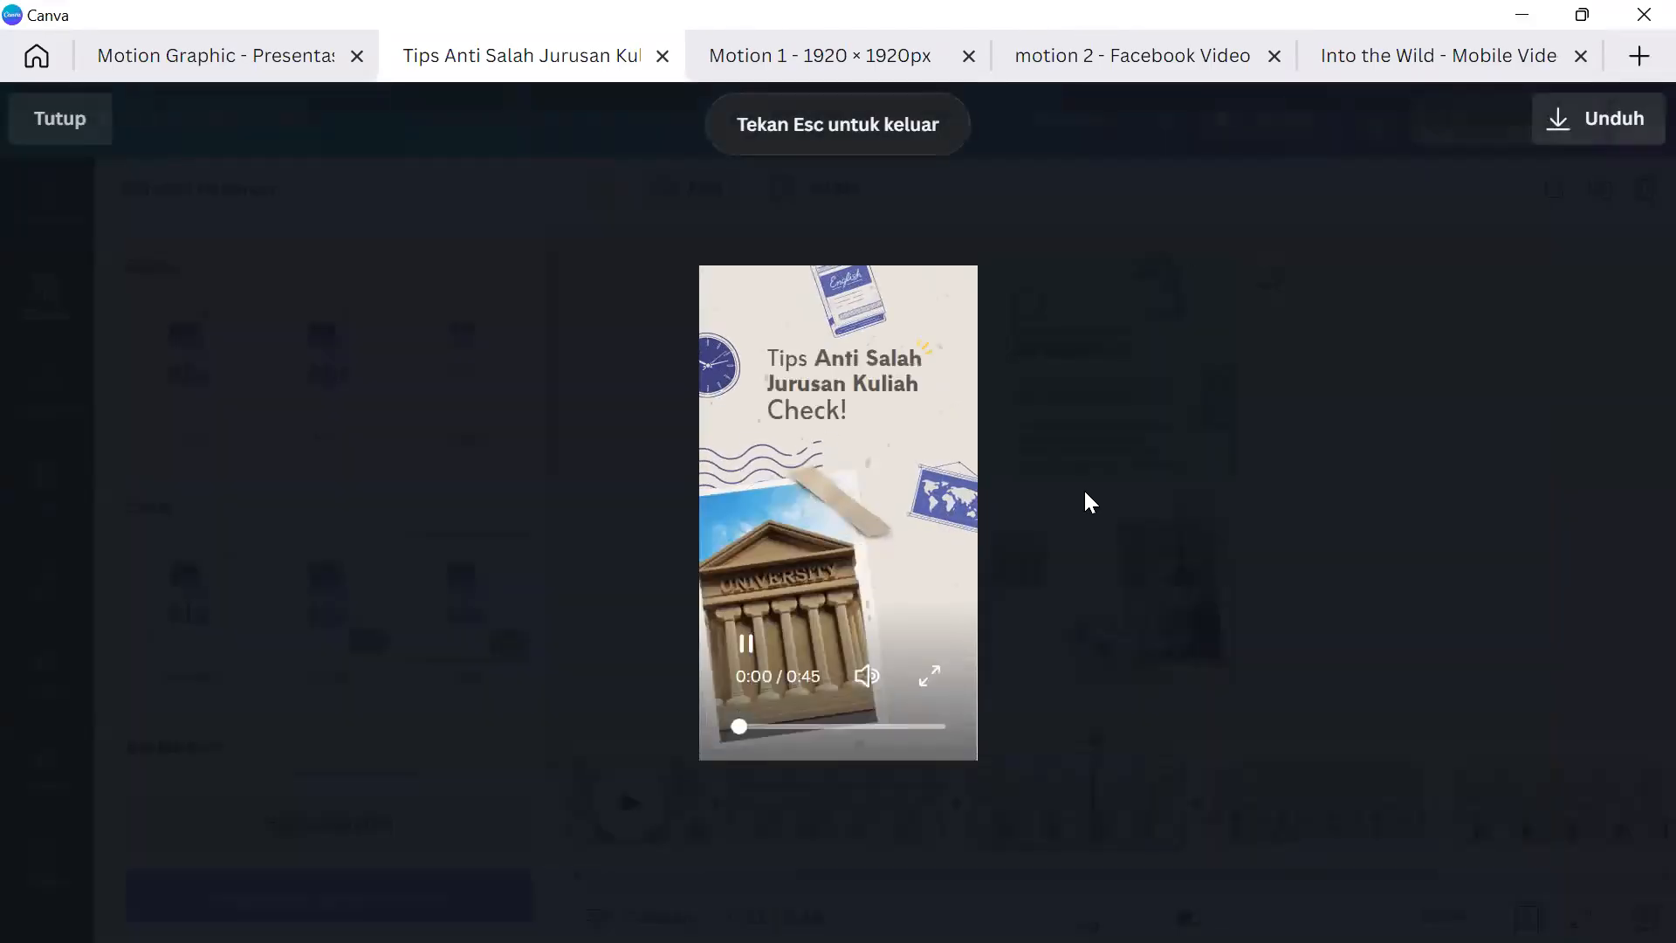
pyautogui.click(929, 675)
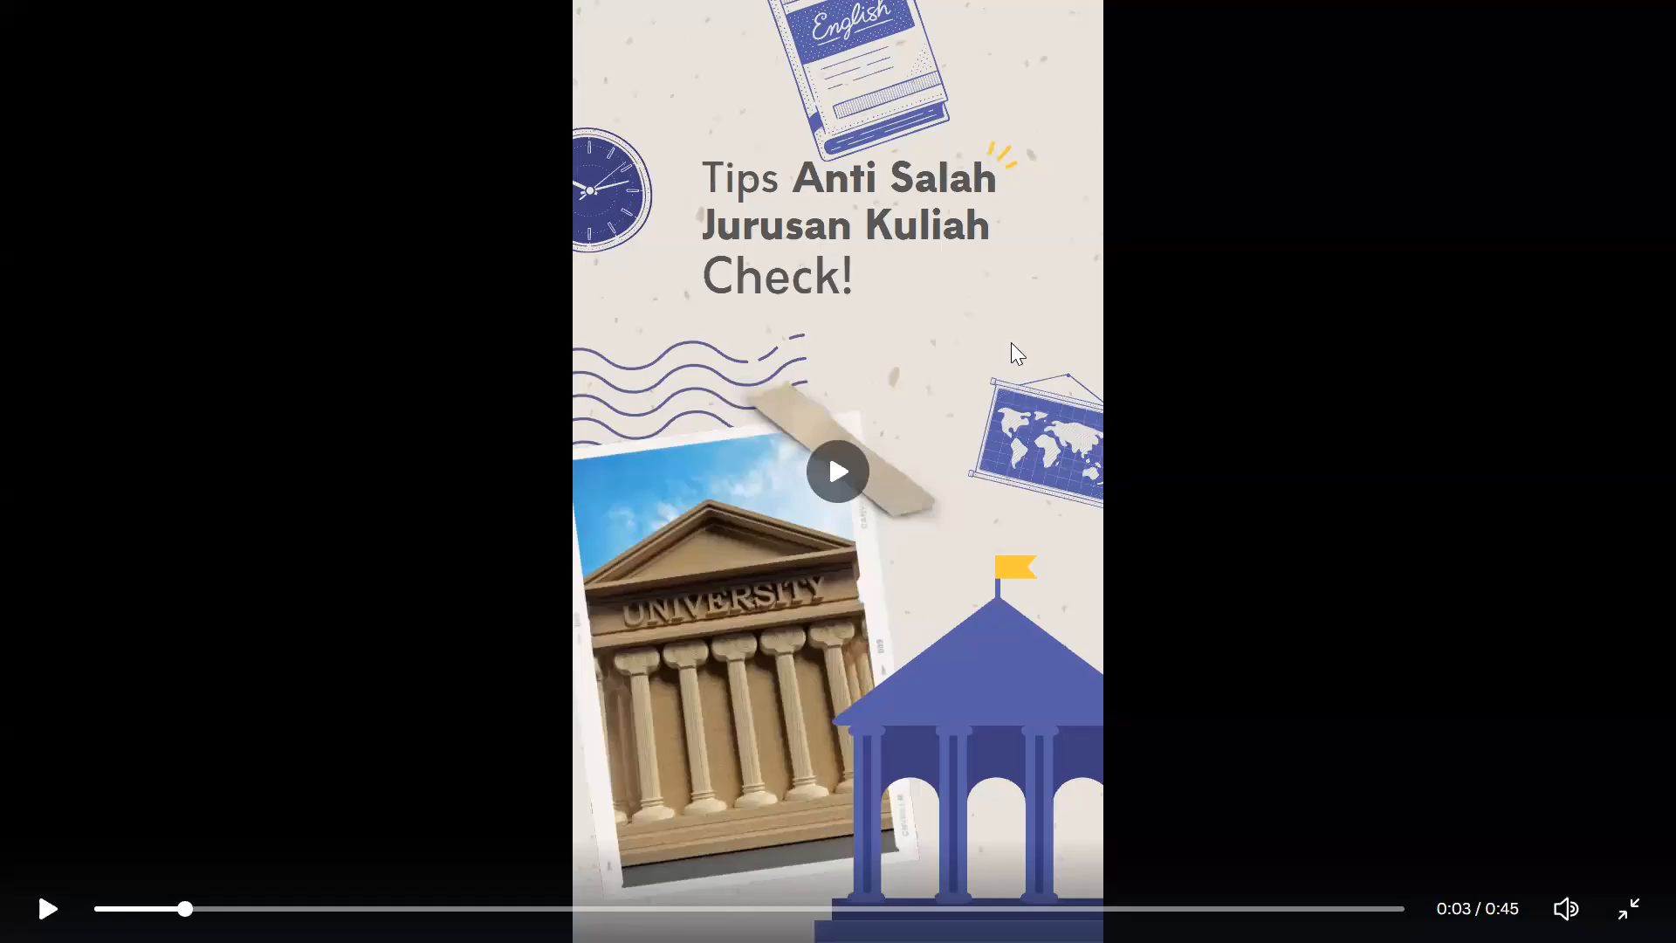
pyautogui.click(953, 426)
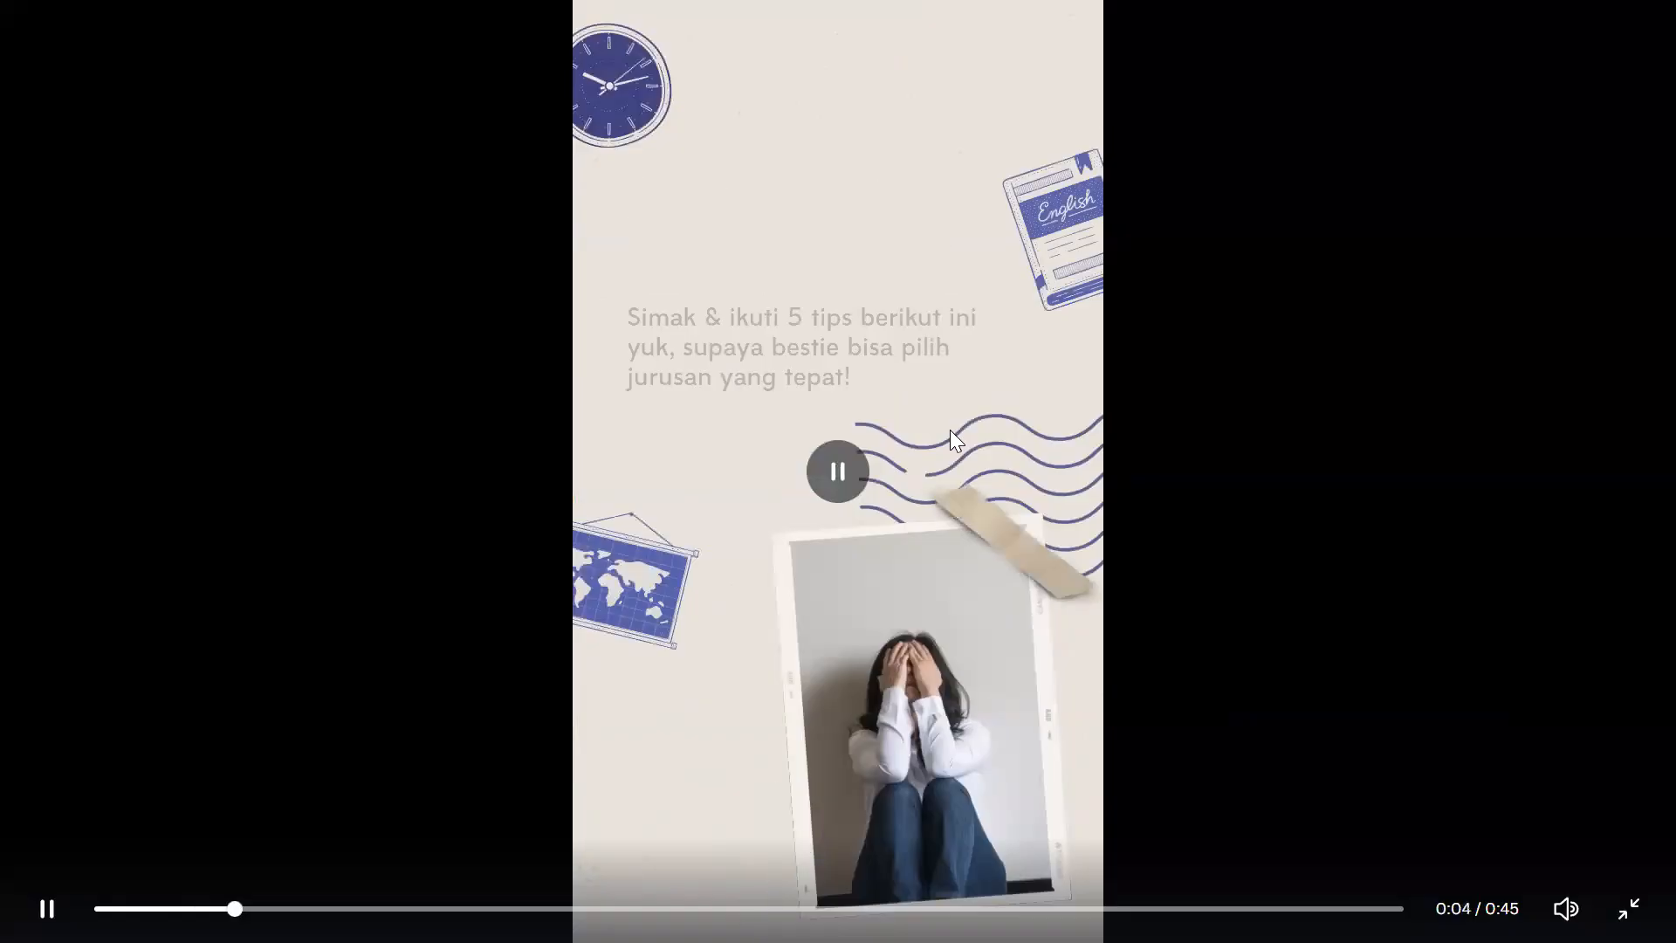
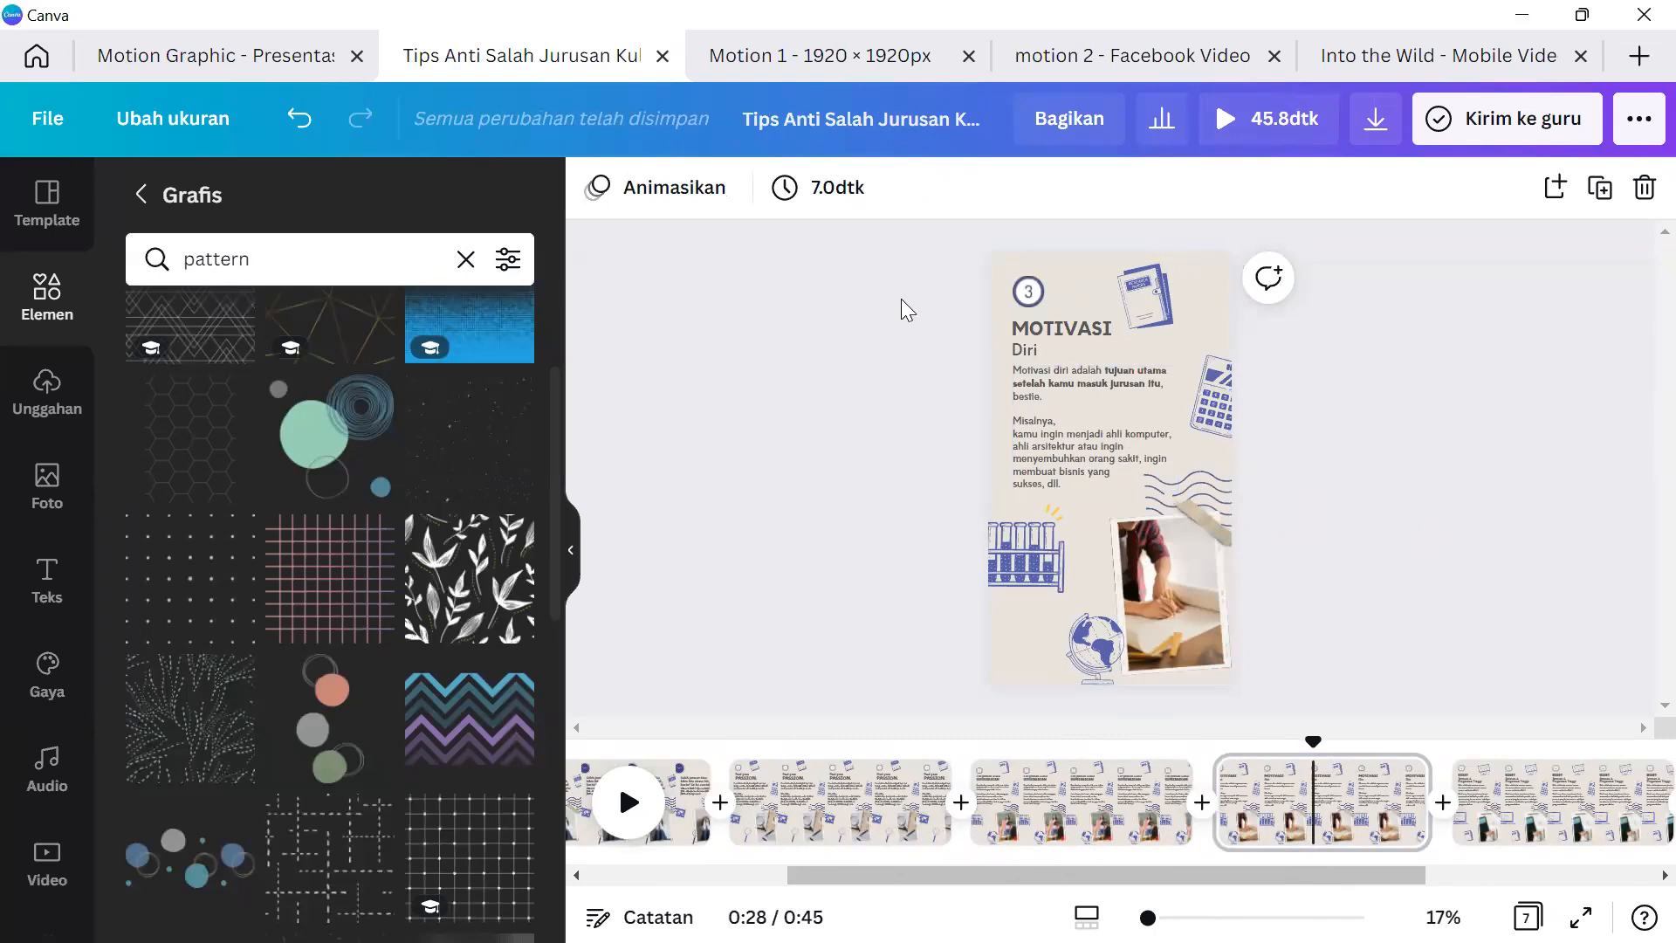
pyautogui.moveTo(943, 272); pyautogui.dragTo(1190, 624)
pyautogui.click(1320, 570)
pyautogui.moveTo(1301, 610); pyautogui.dragTo(995, 251)
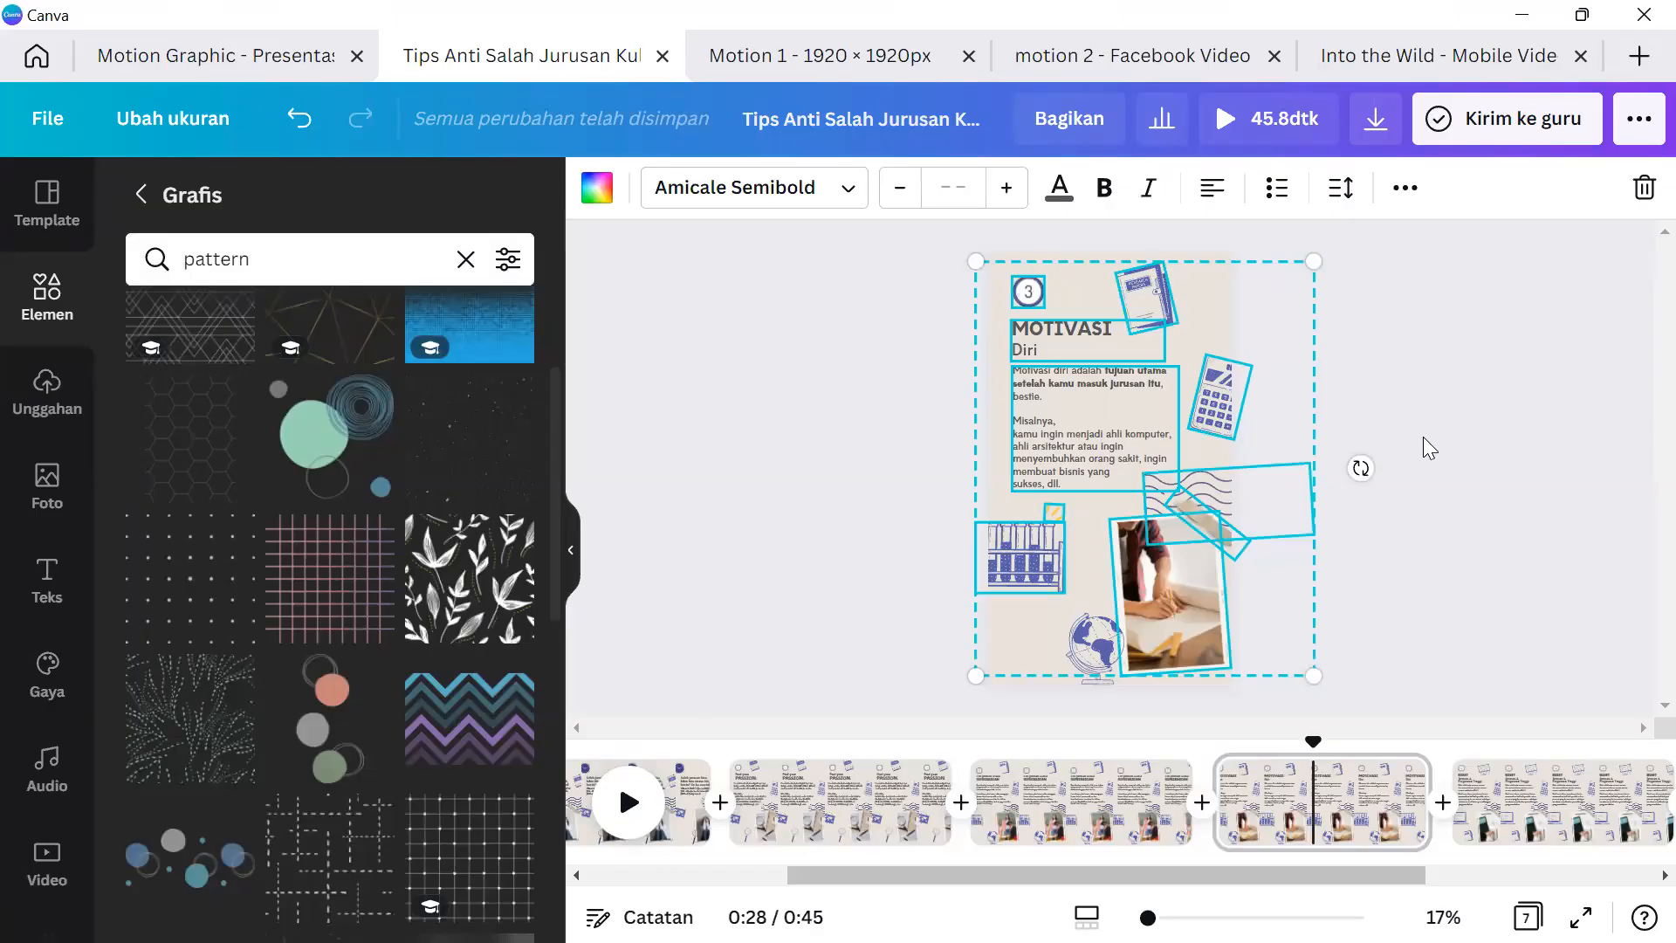
pyautogui.click(1421, 435)
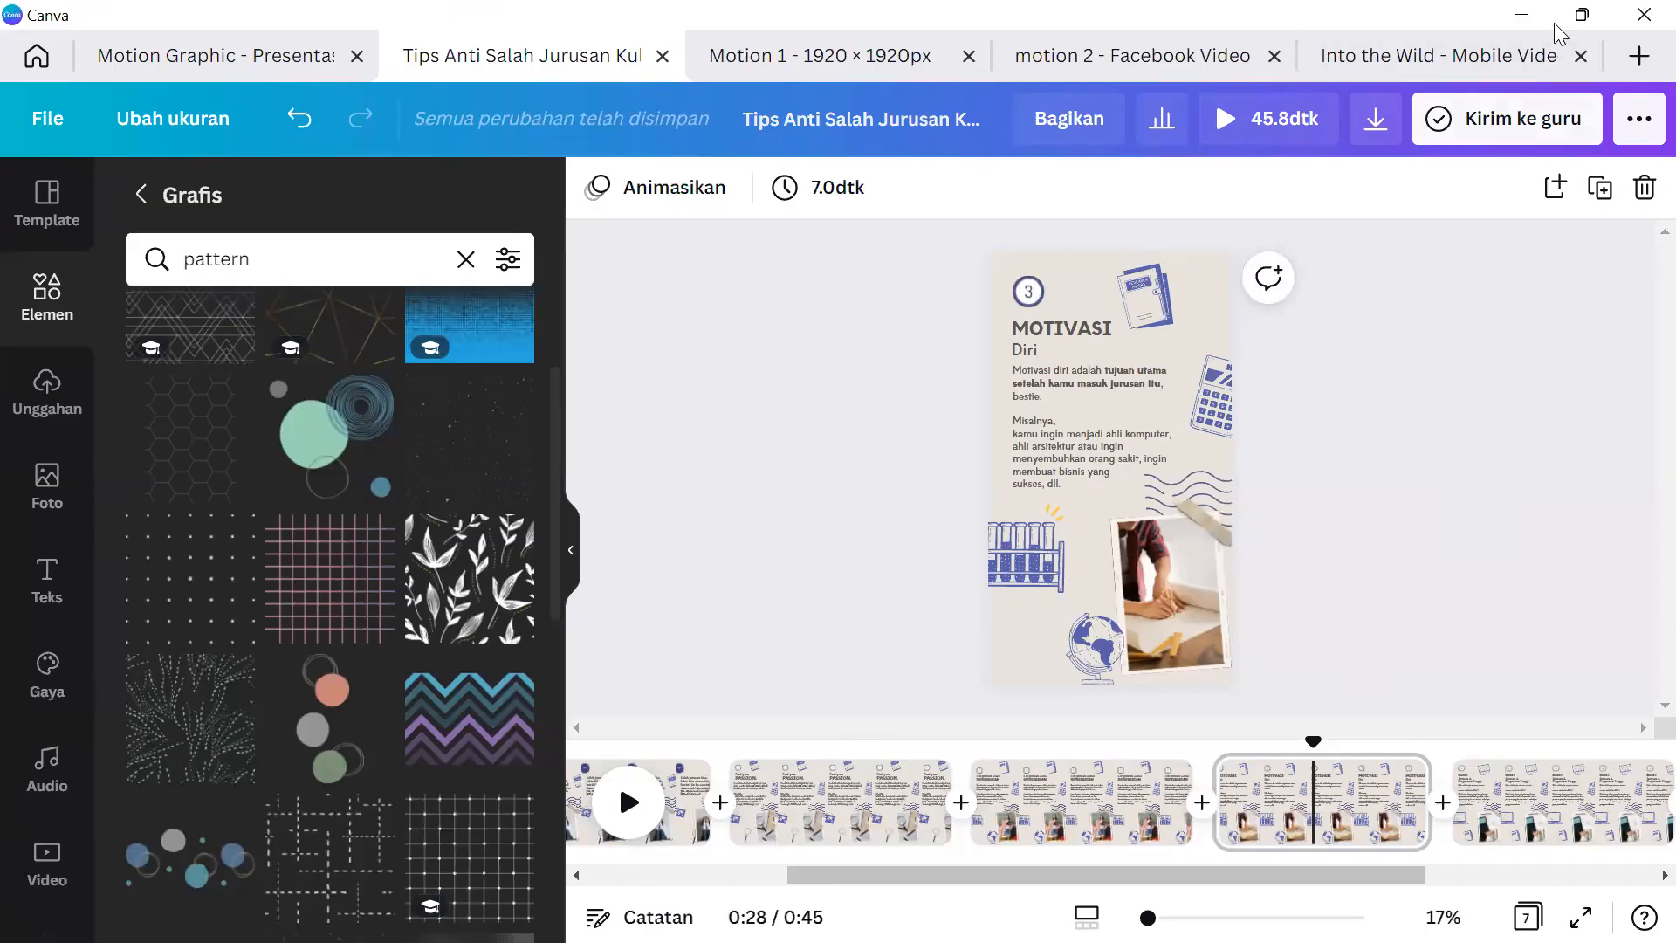
# Reduce the application window from full size and look at the "Into the Wild" and "motion 2" designs.
pyautogui.click(1586, 15)
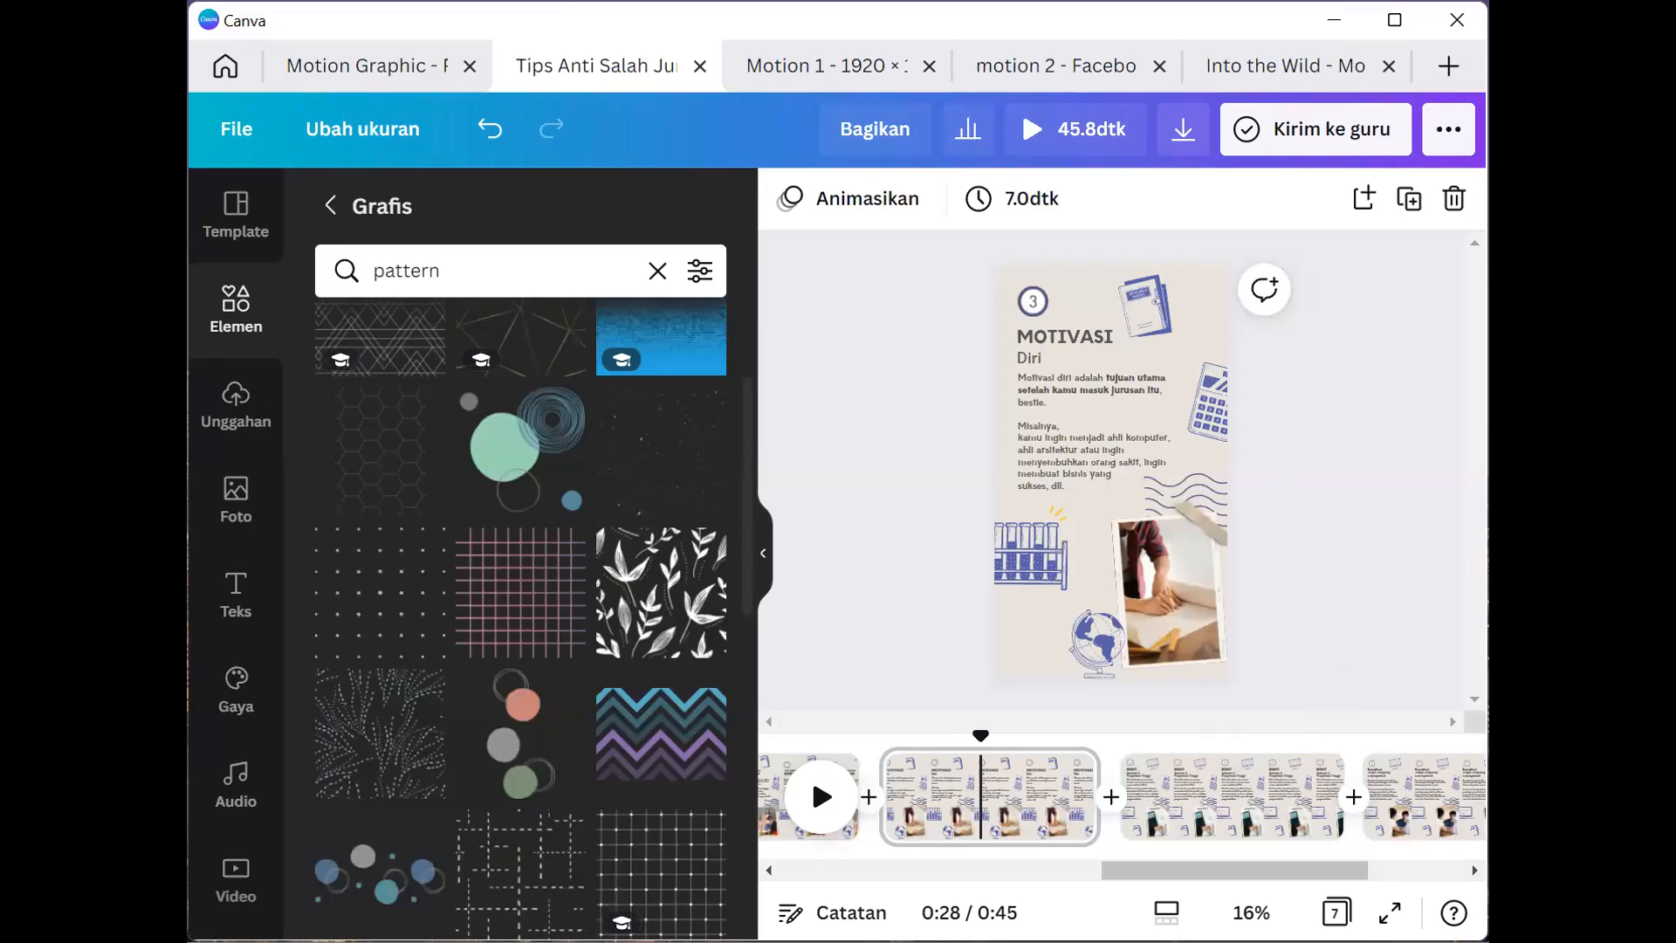
pyautogui.click(1283, 65)
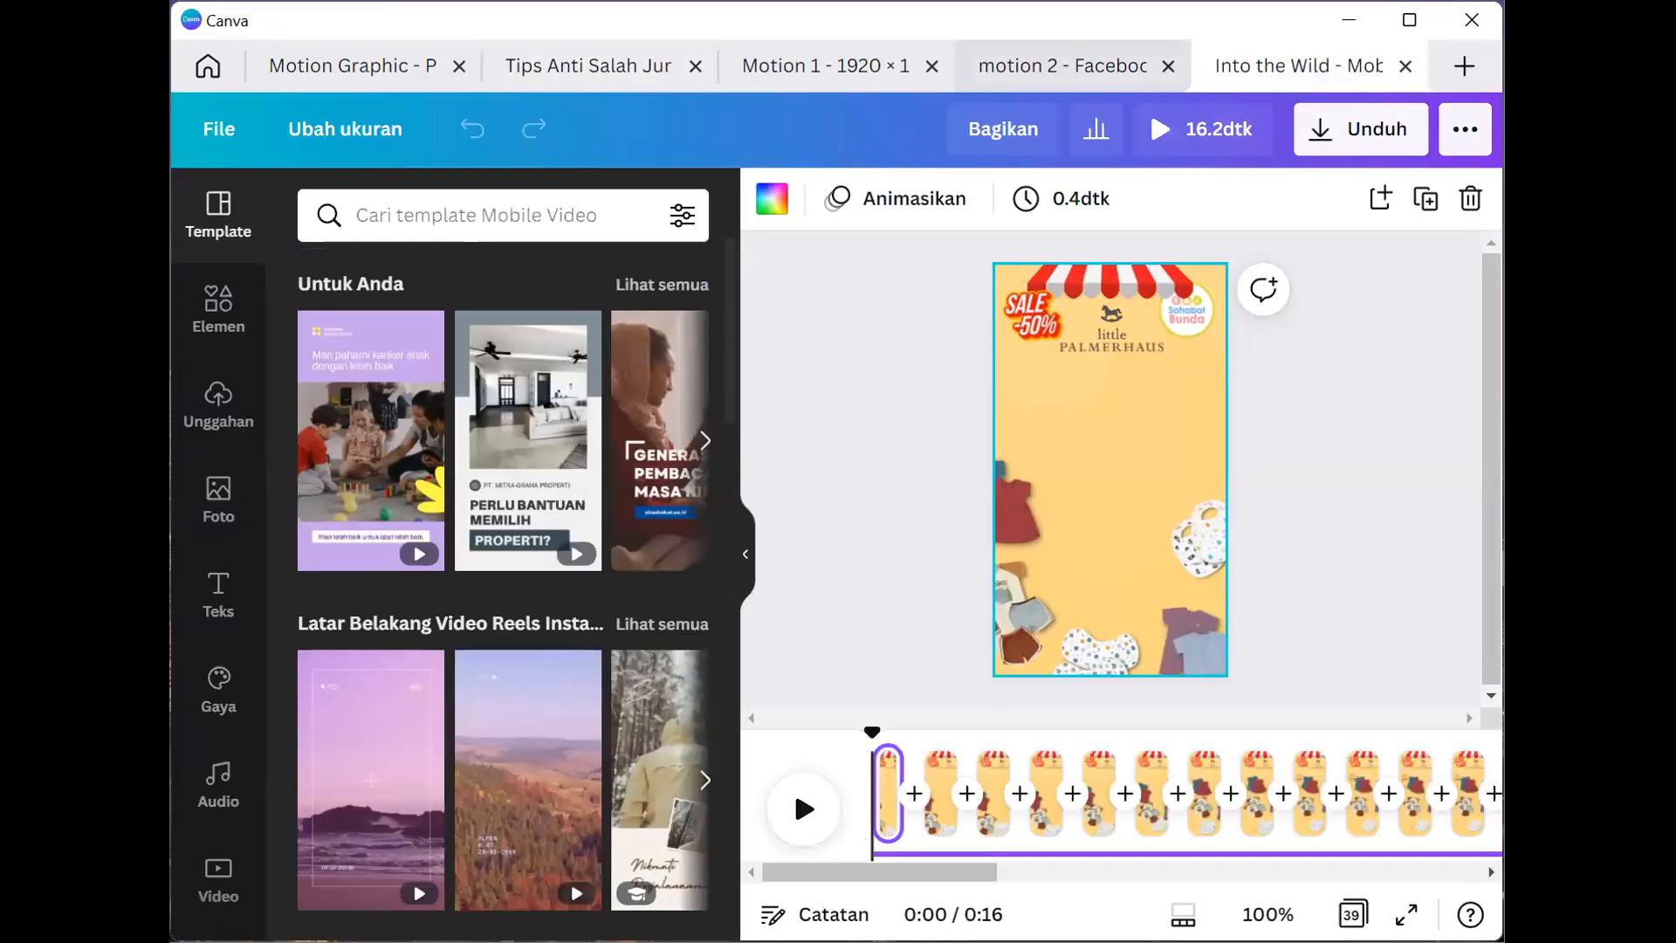
pyautogui.click(1061, 65)
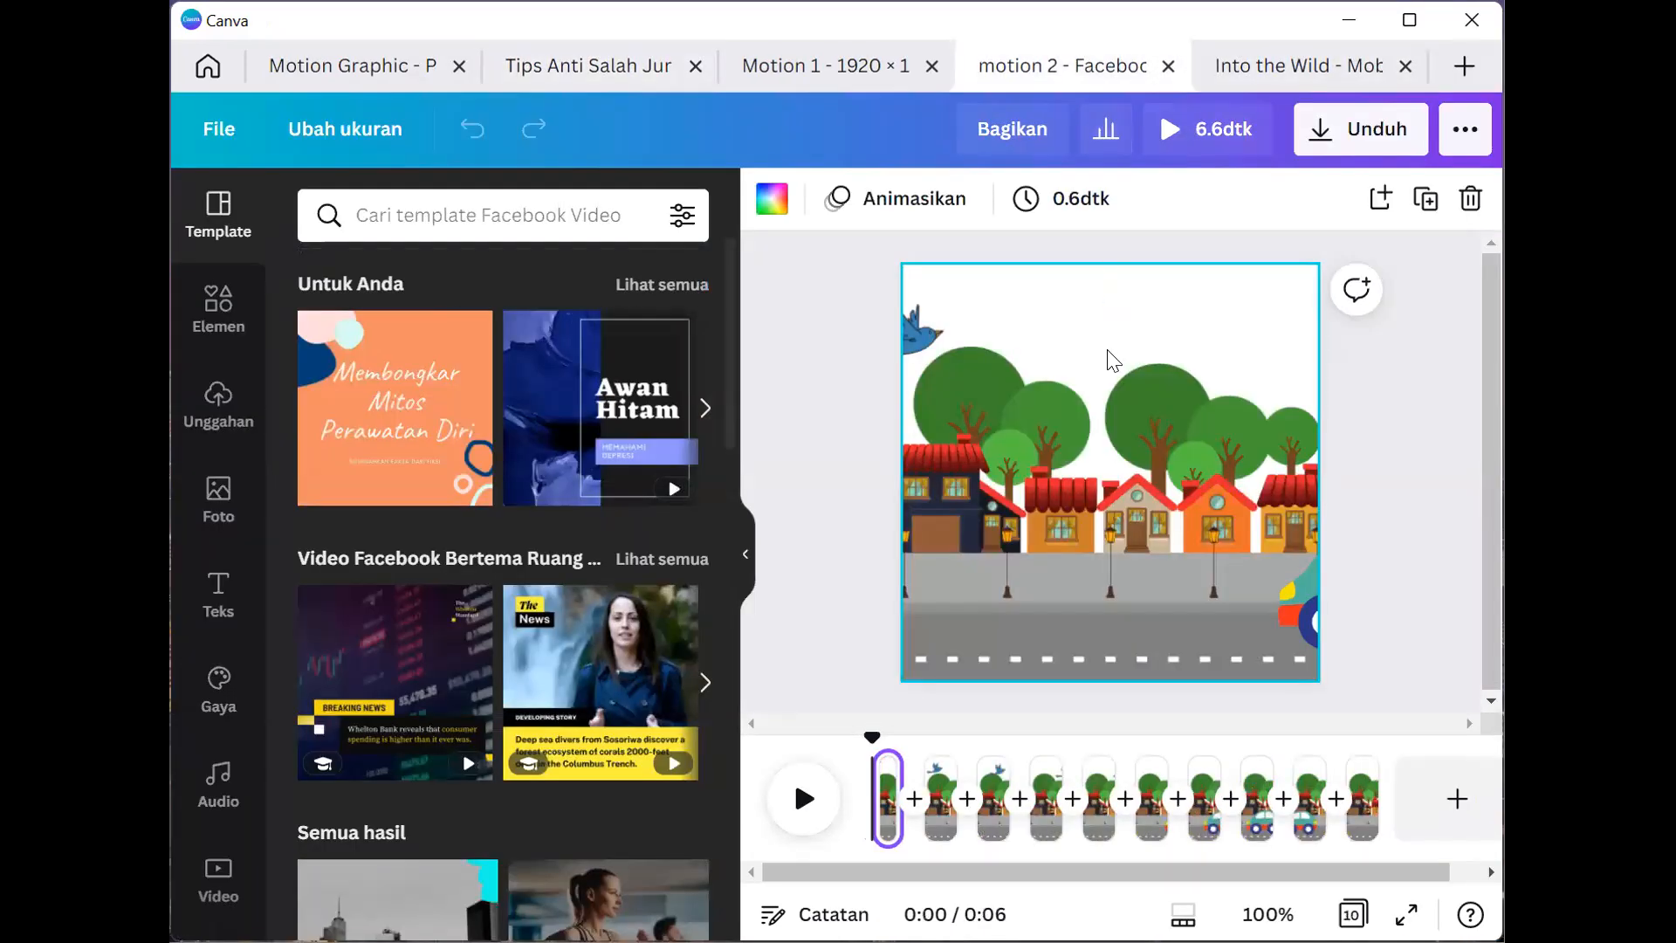
pyautogui.scroll(-1, 824, 353)
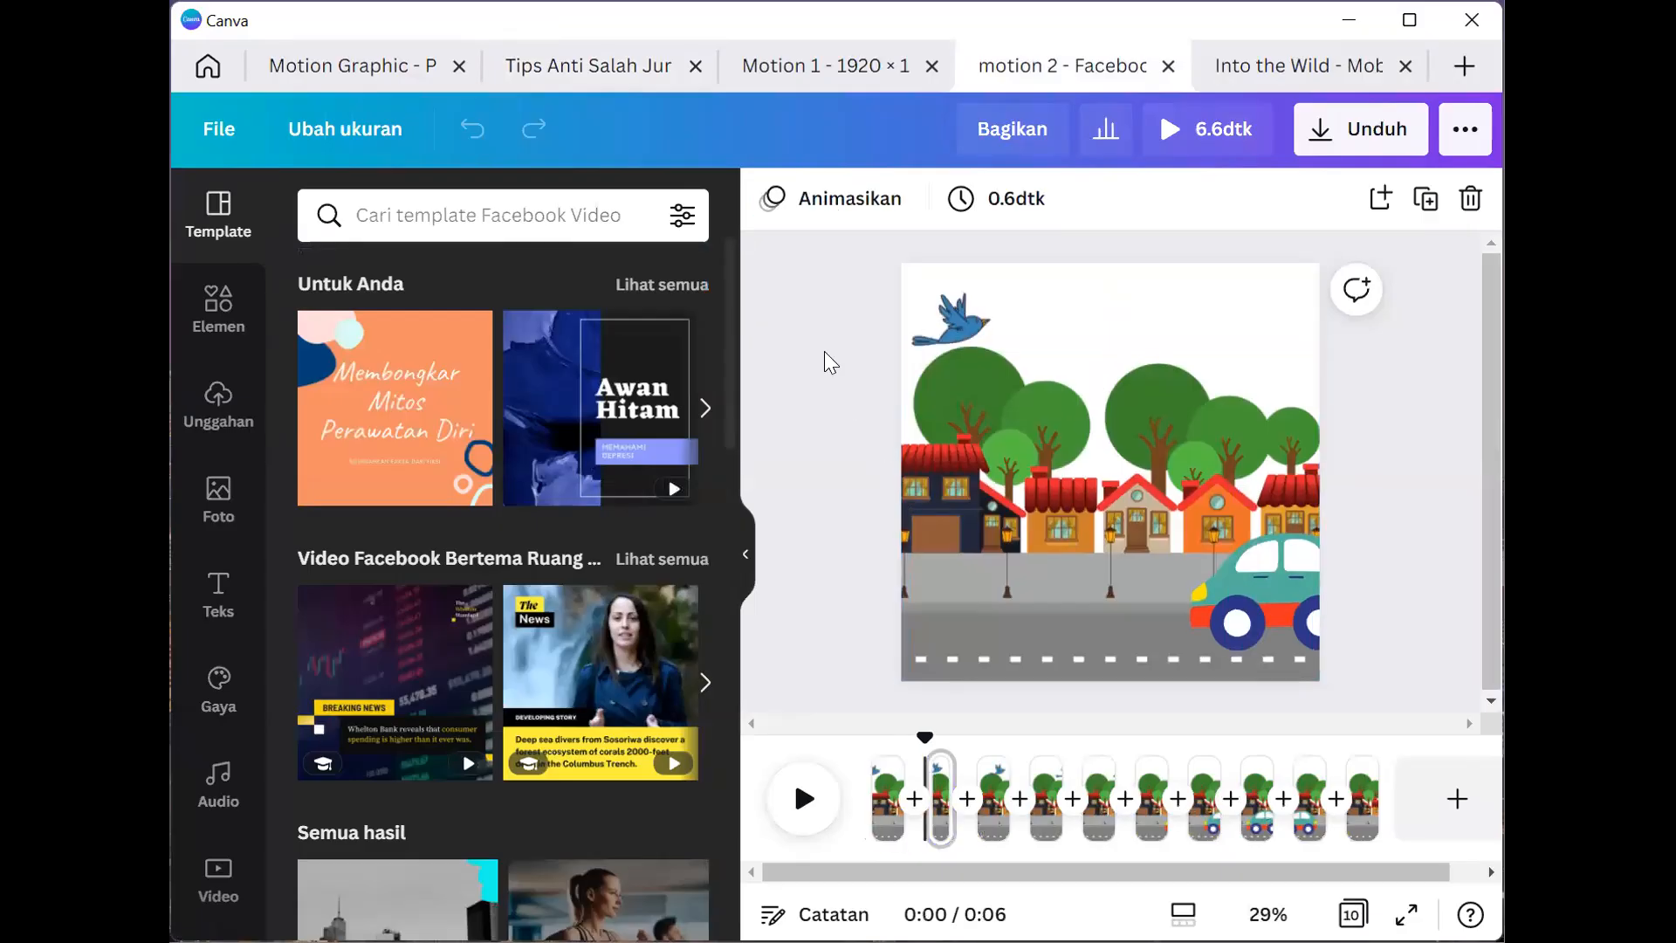
pyautogui.click(1257, 65)
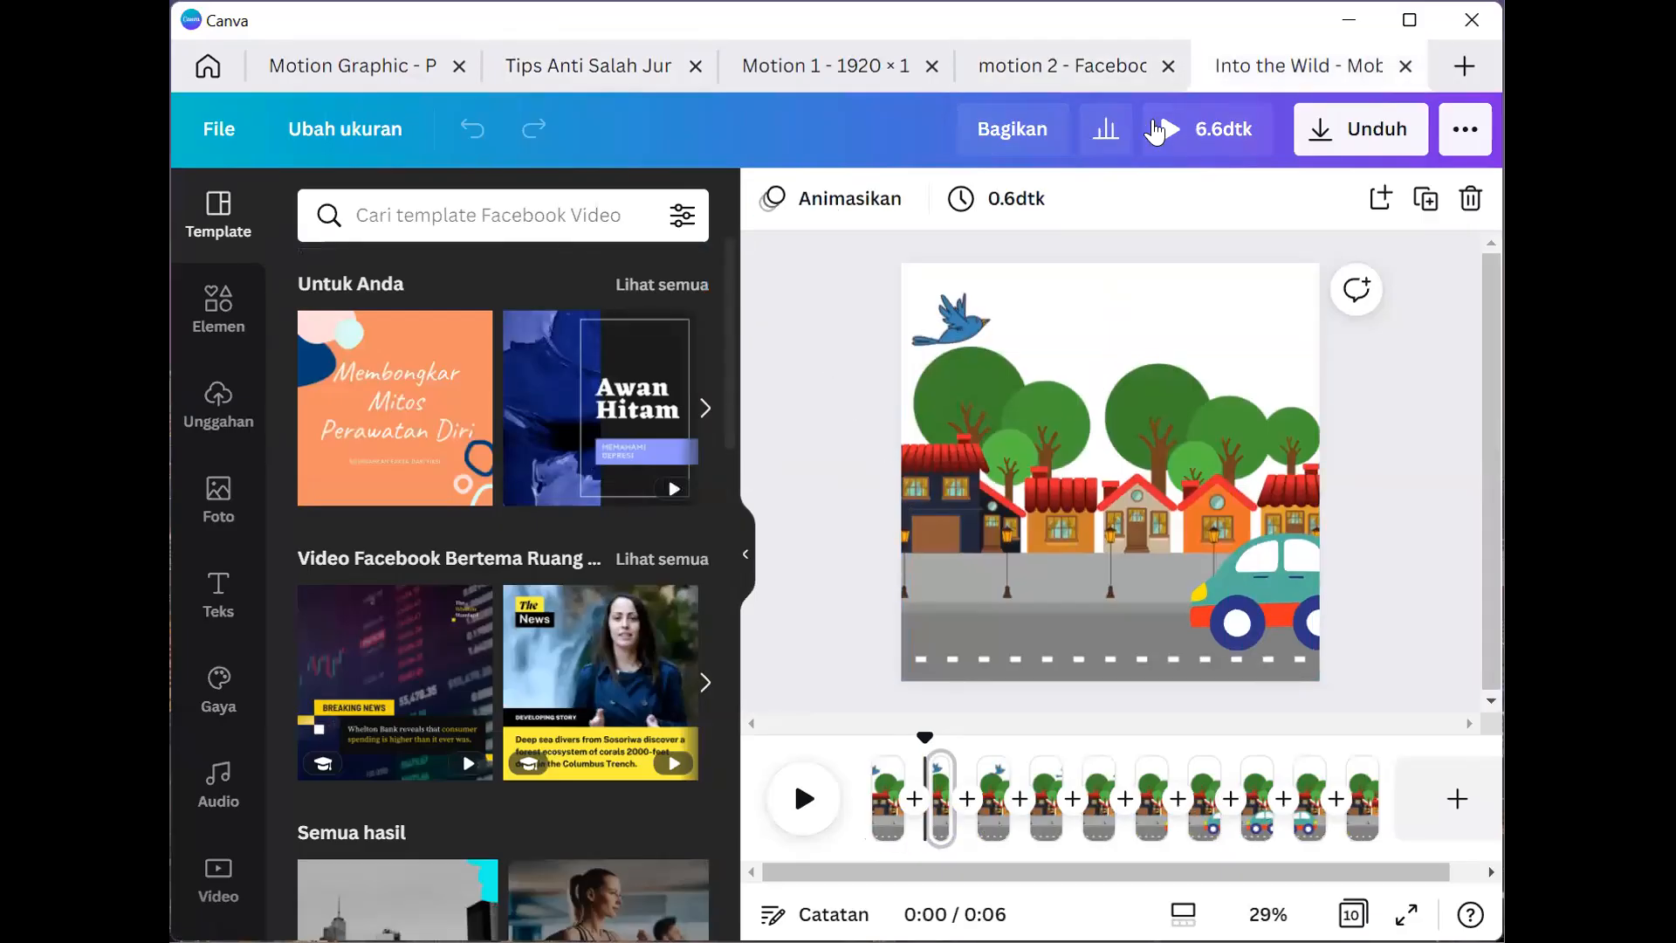
pyautogui.click(1061, 66)
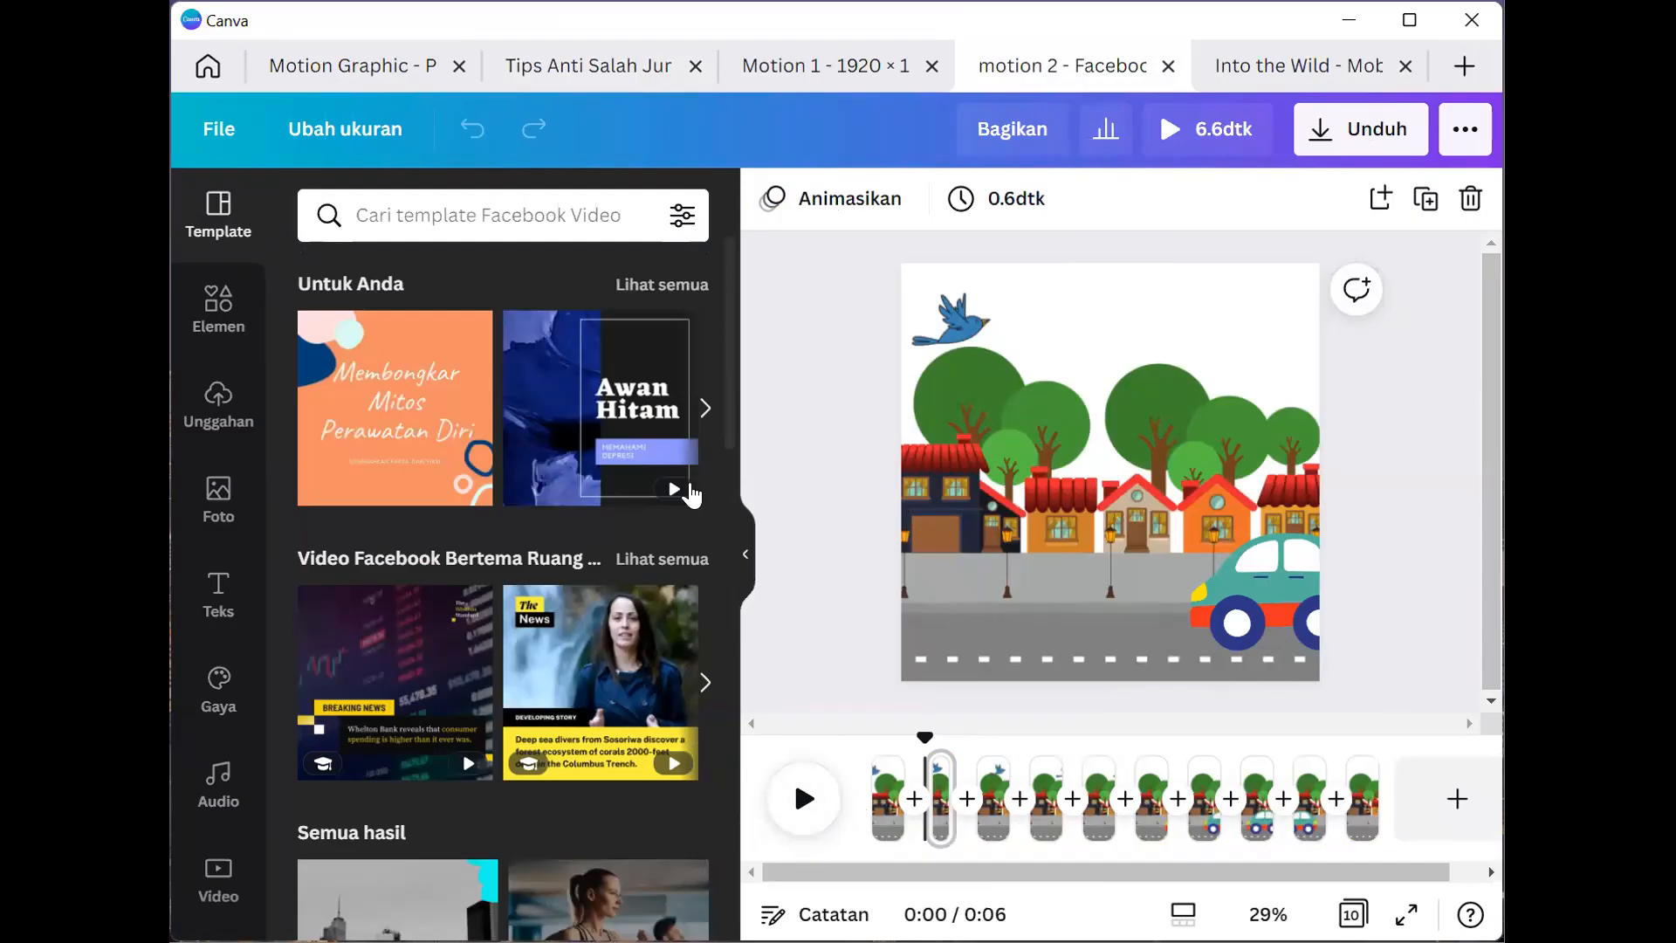
# Hide the template library in "motion 2" and play its street scene from the first page.
pyautogui.click(747, 555)
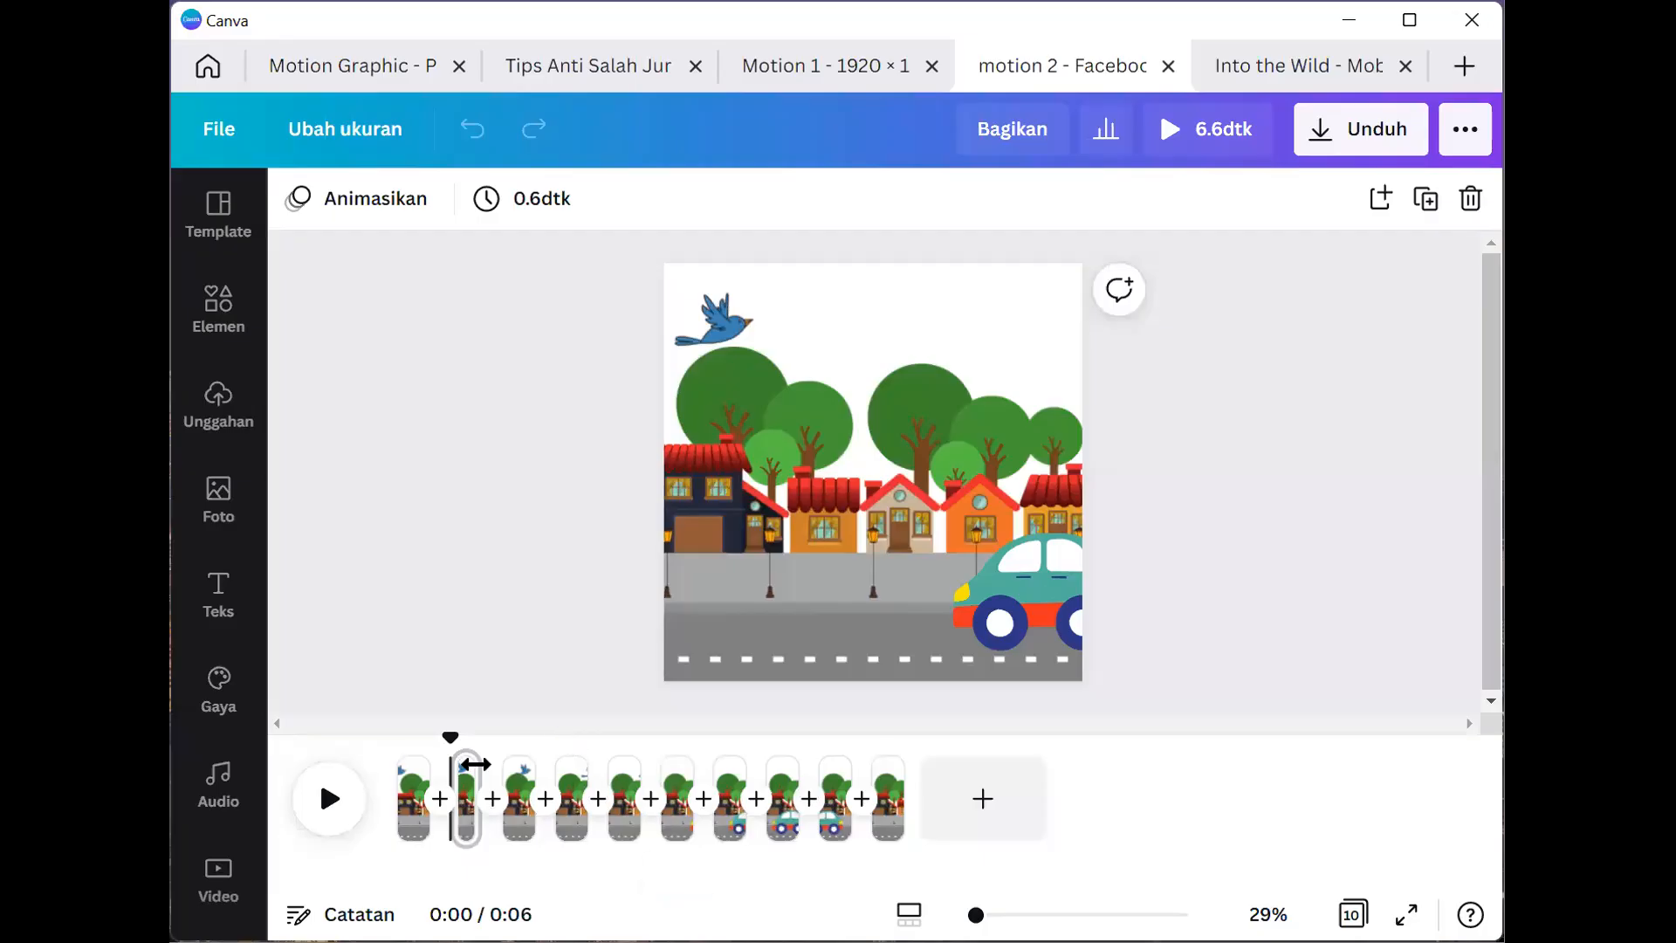
pyautogui.click(384, 827)
pyautogui.click(327, 820)
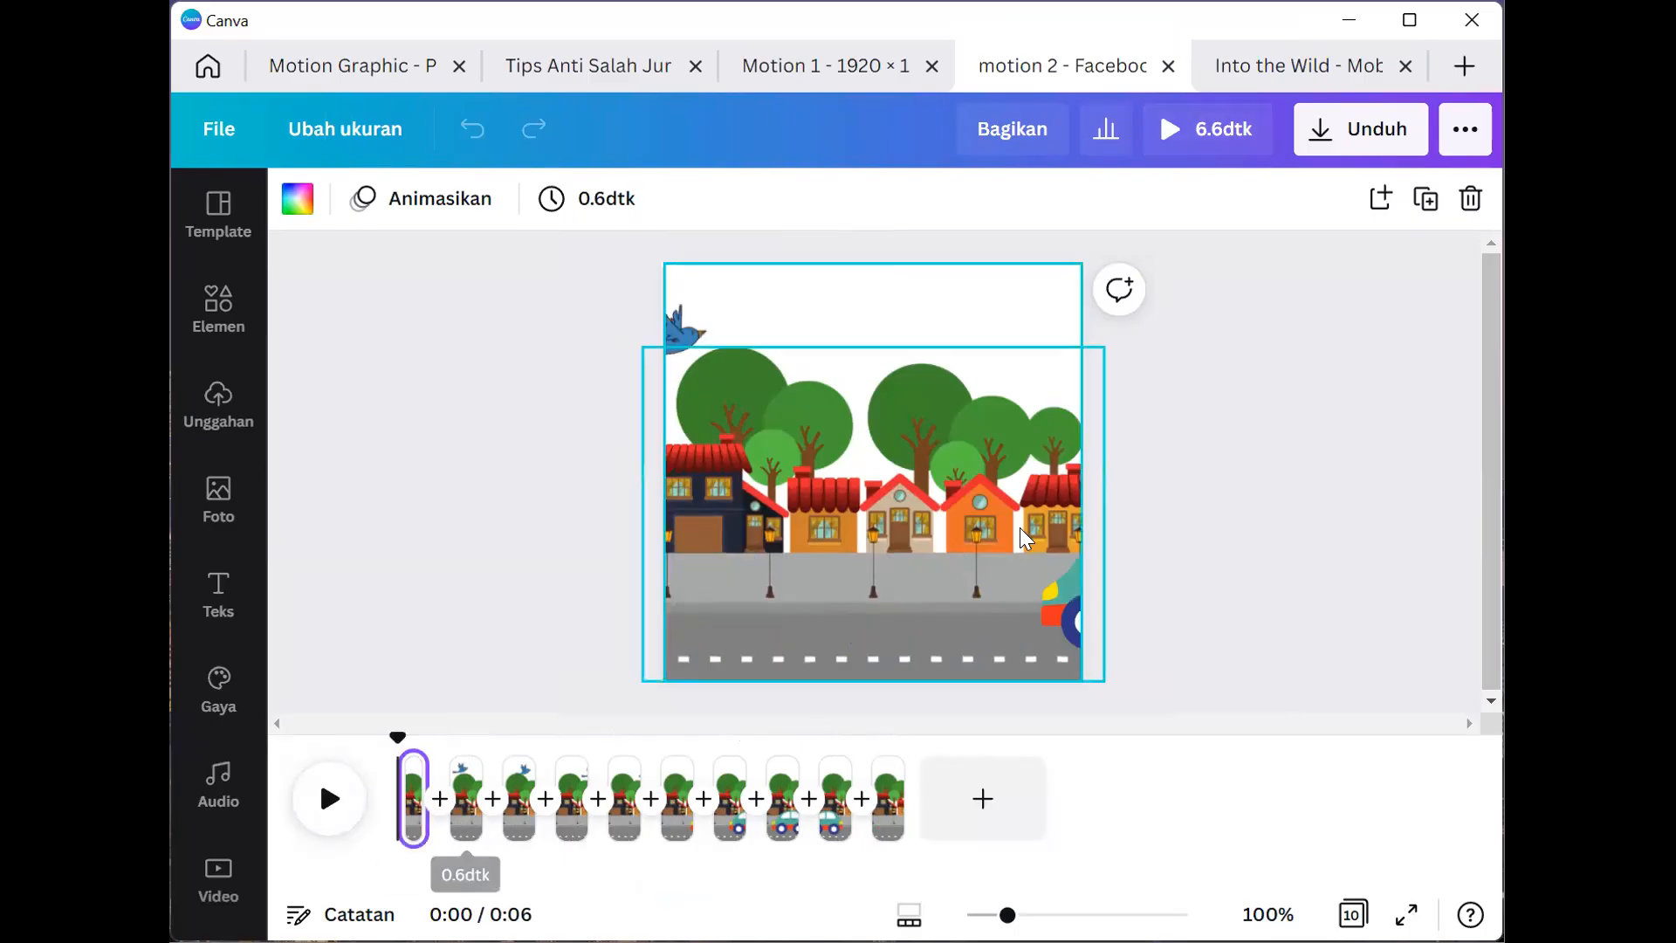
# Examine the bird, car and street illustrations on the first page of the street scene.
pyautogui.click(973, 513)
pyautogui.click(699, 350)
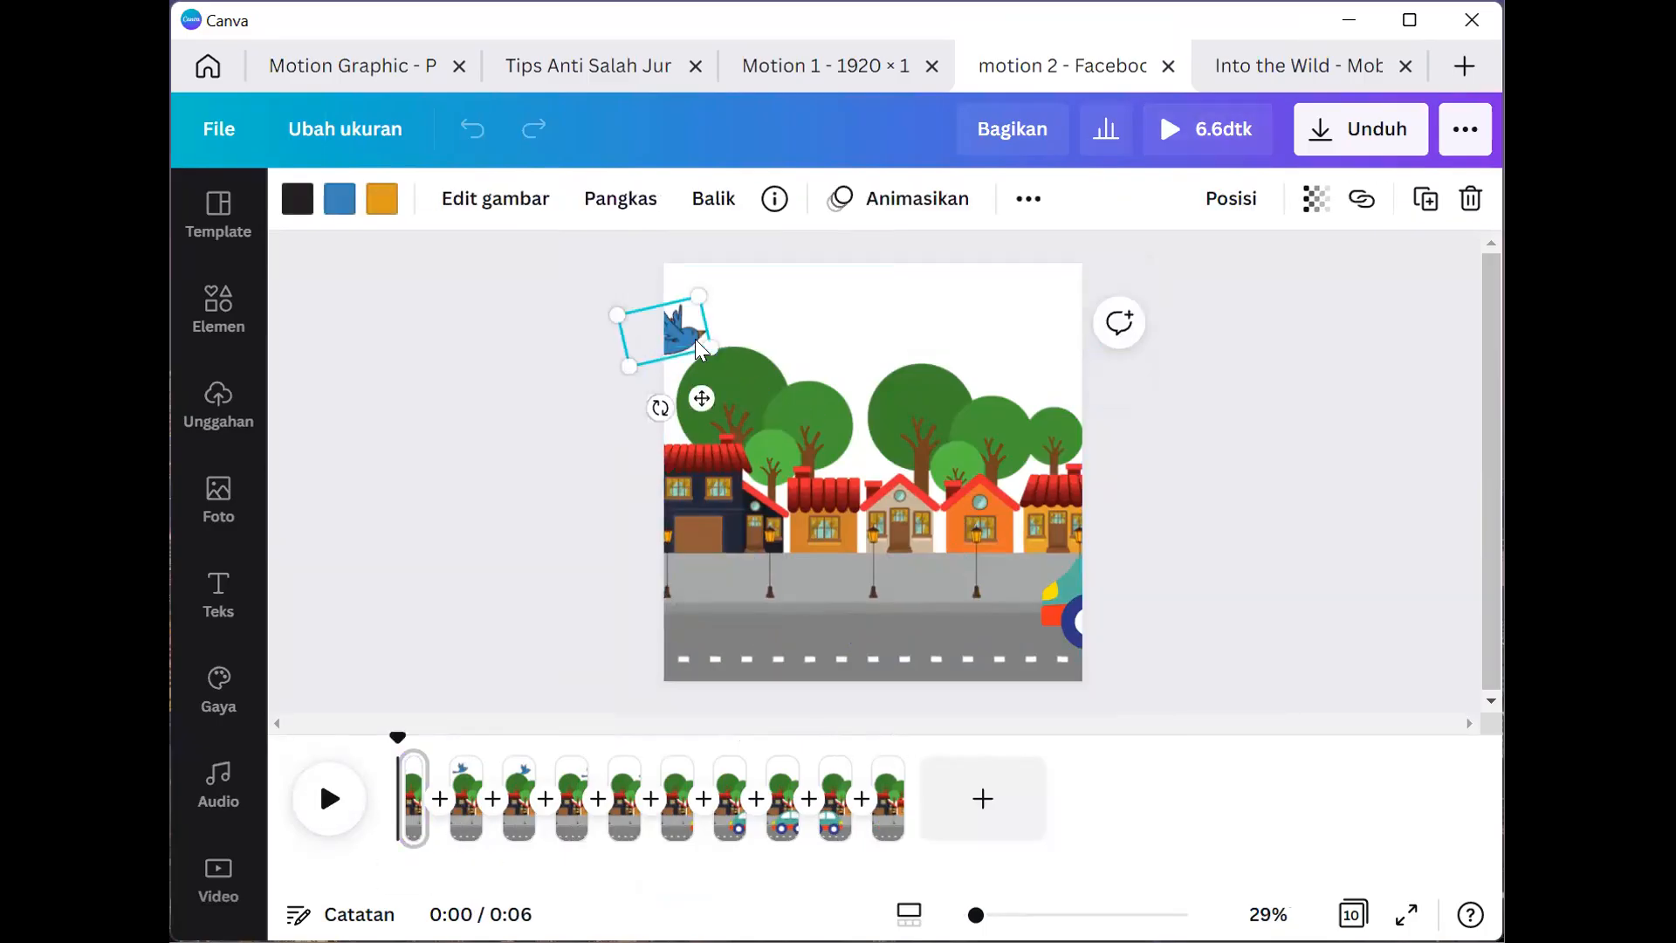
pyautogui.click(1078, 591)
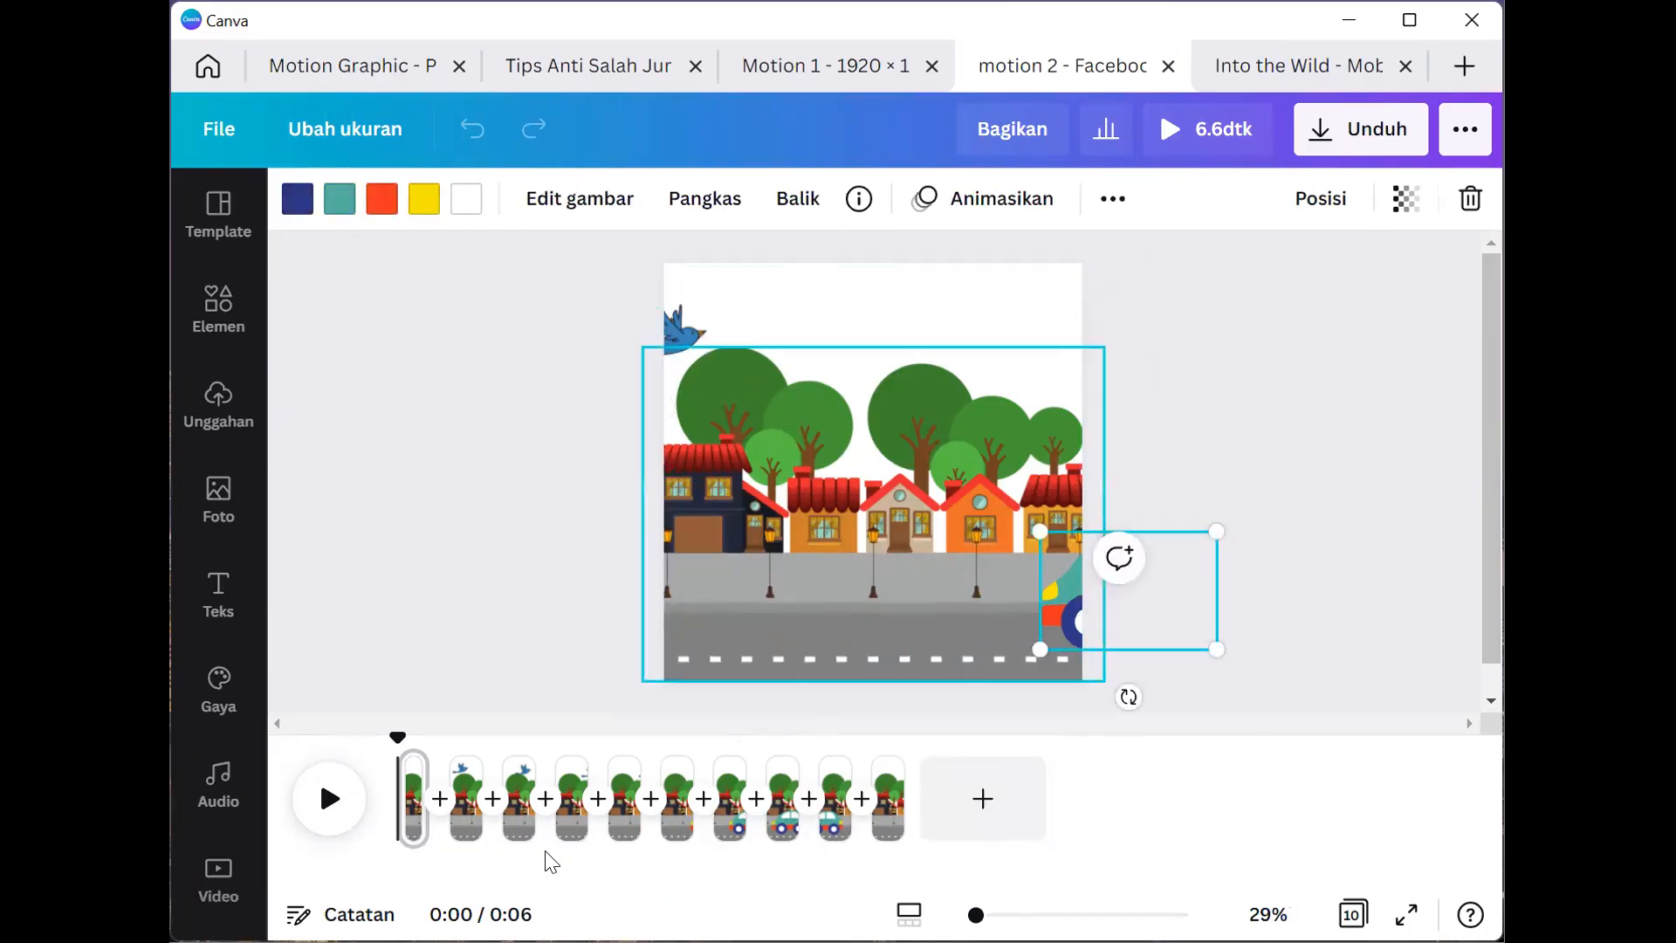
pyautogui.click(729, 576)
pyautogui.moveTo(729, 576)
pyautogui.mouseDown()
pyautogui.moveTo(789, 553)
pyautogui.moveTo(733, 550)
pyautogui.moveTo(735, 583)
pyautogui.moveTo(738, 569)
pyautogui.mouseUp()
pyautogui.click(482, 708)
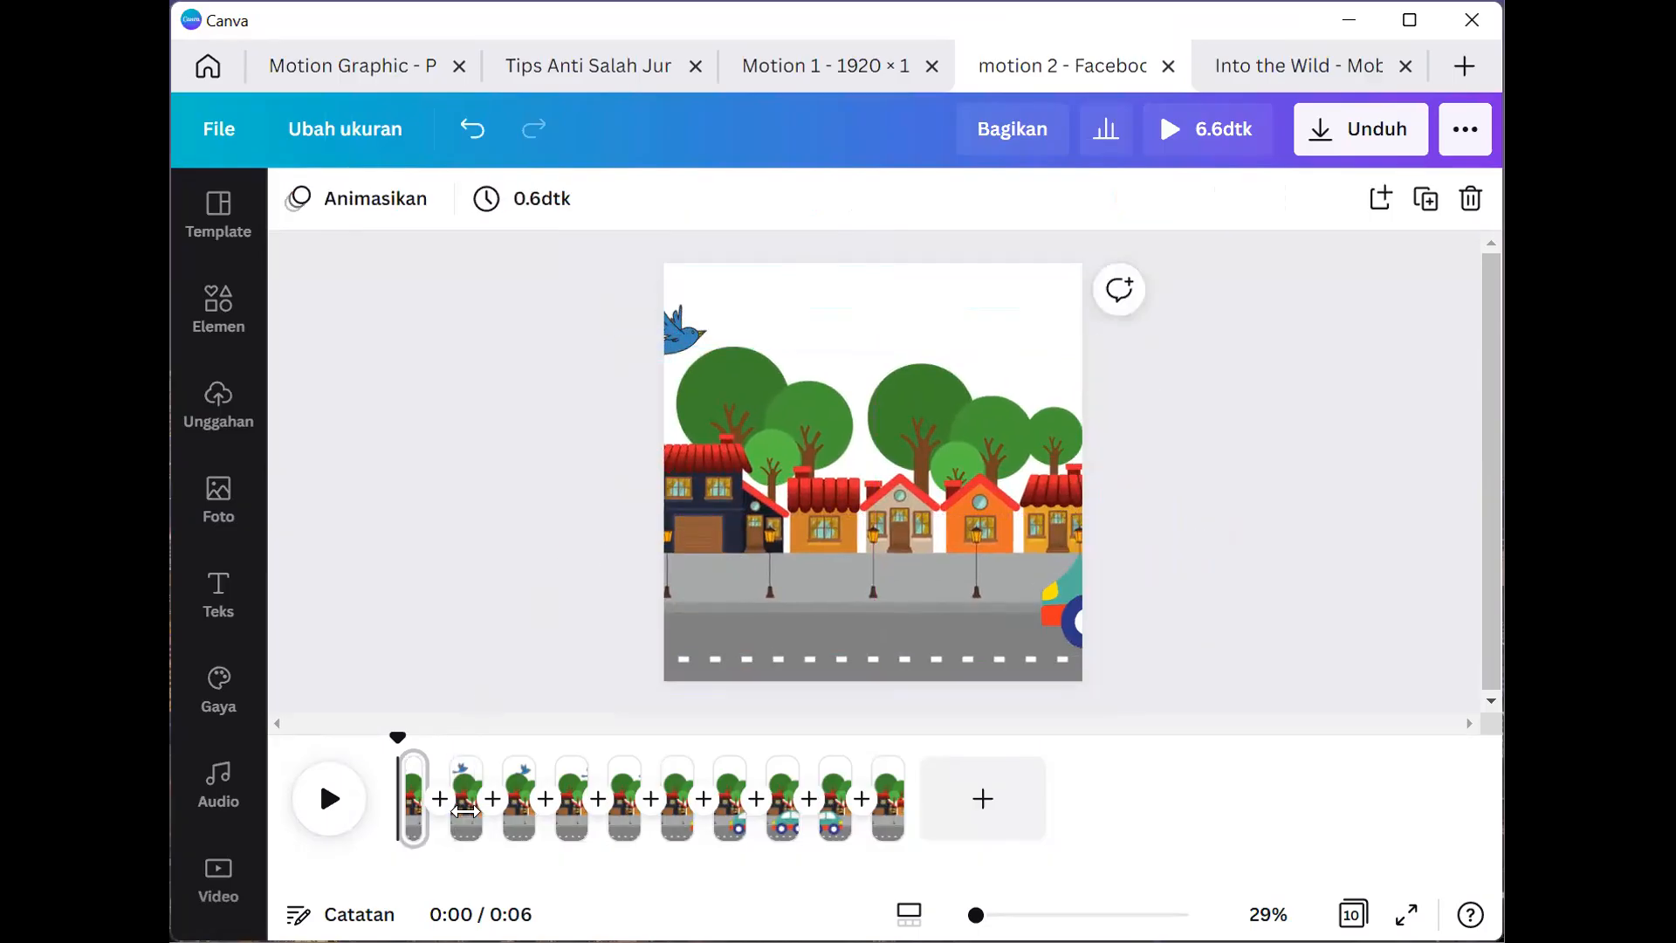
# Compare the bird and car positions across the first four pages of the street scene.
pyautogui.click(467, 801)
pyautogui.click(524, 827)
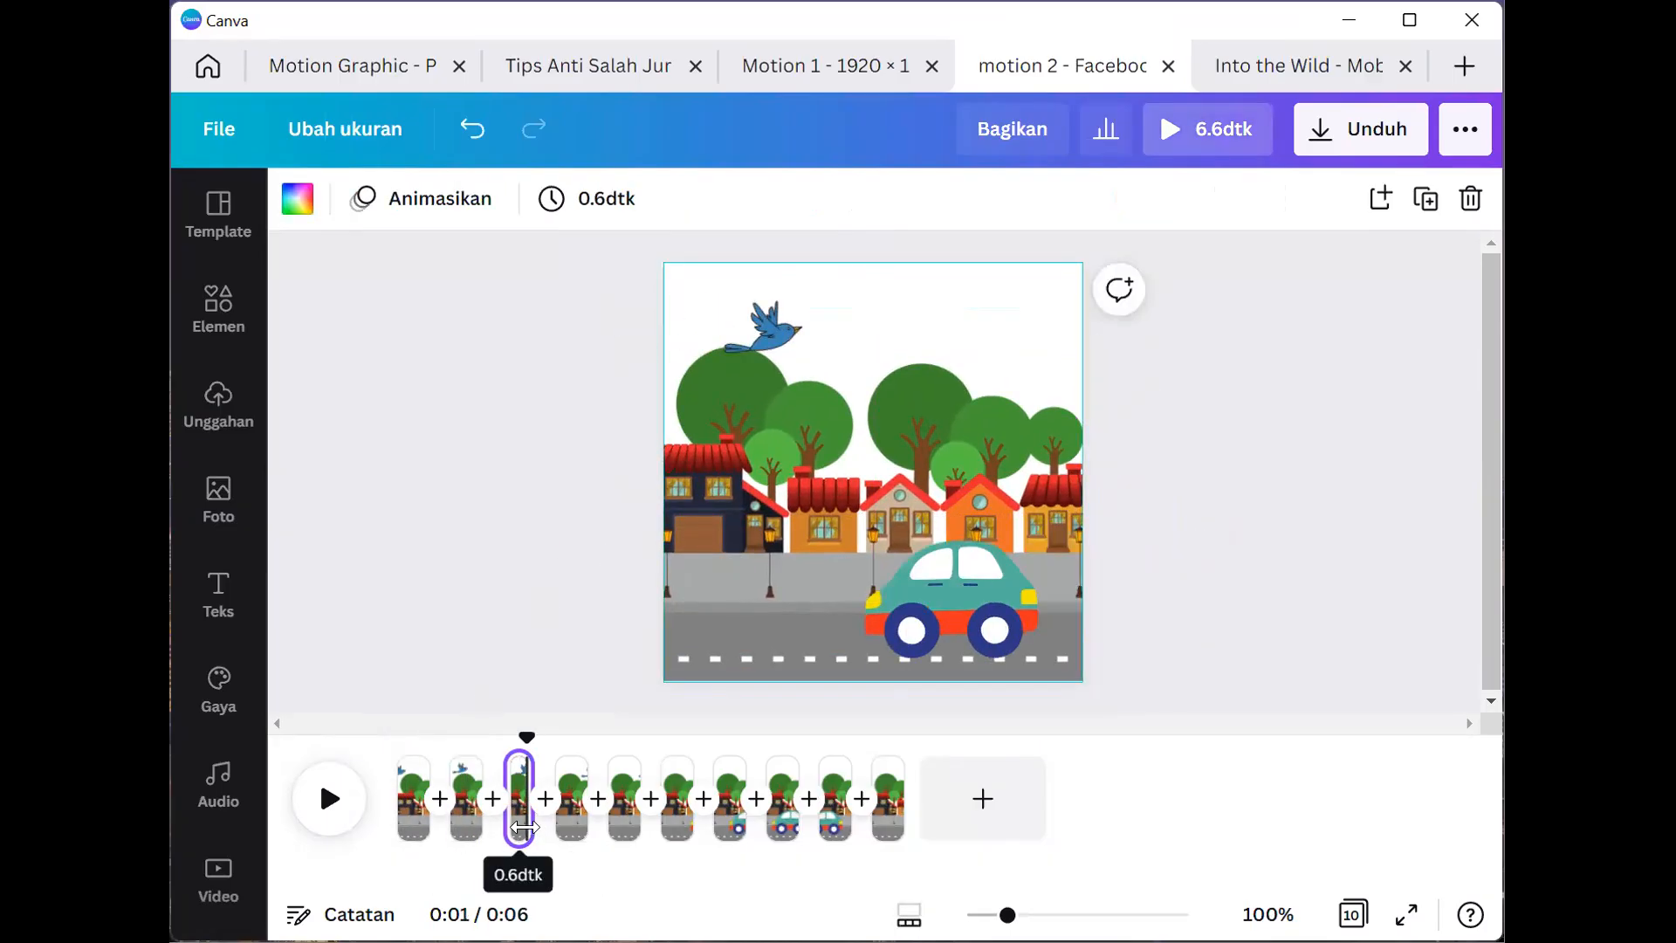
pyautogui.click(568, 828)
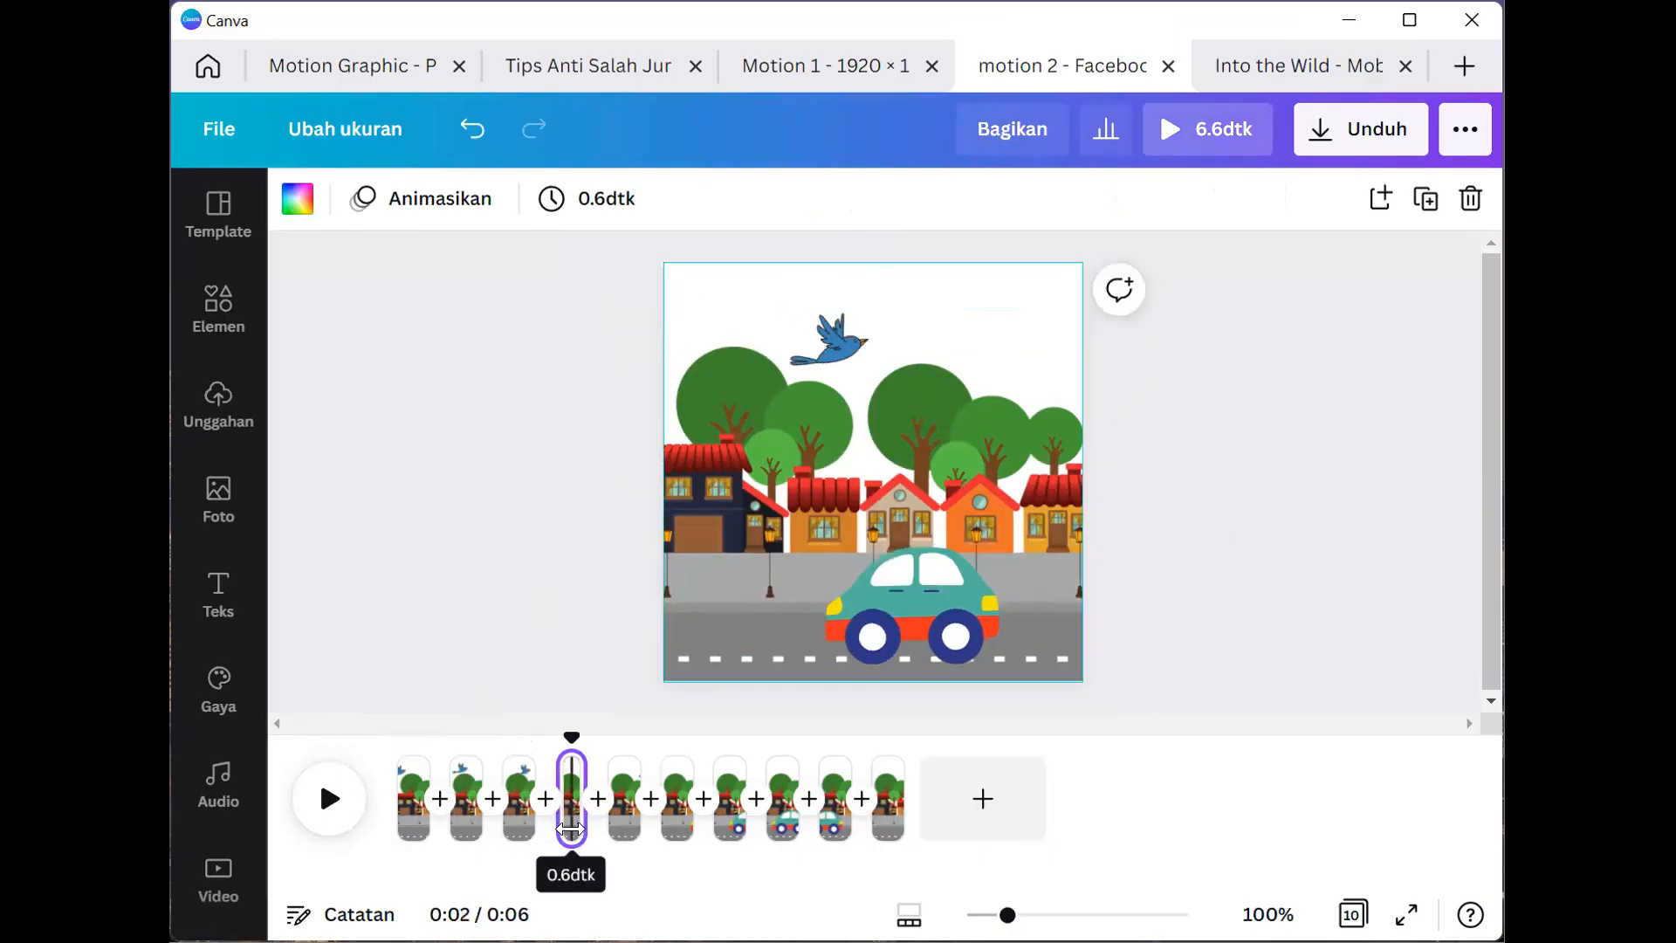
pyautogui.click(410, 823)
pyautogui.click(464, 824)
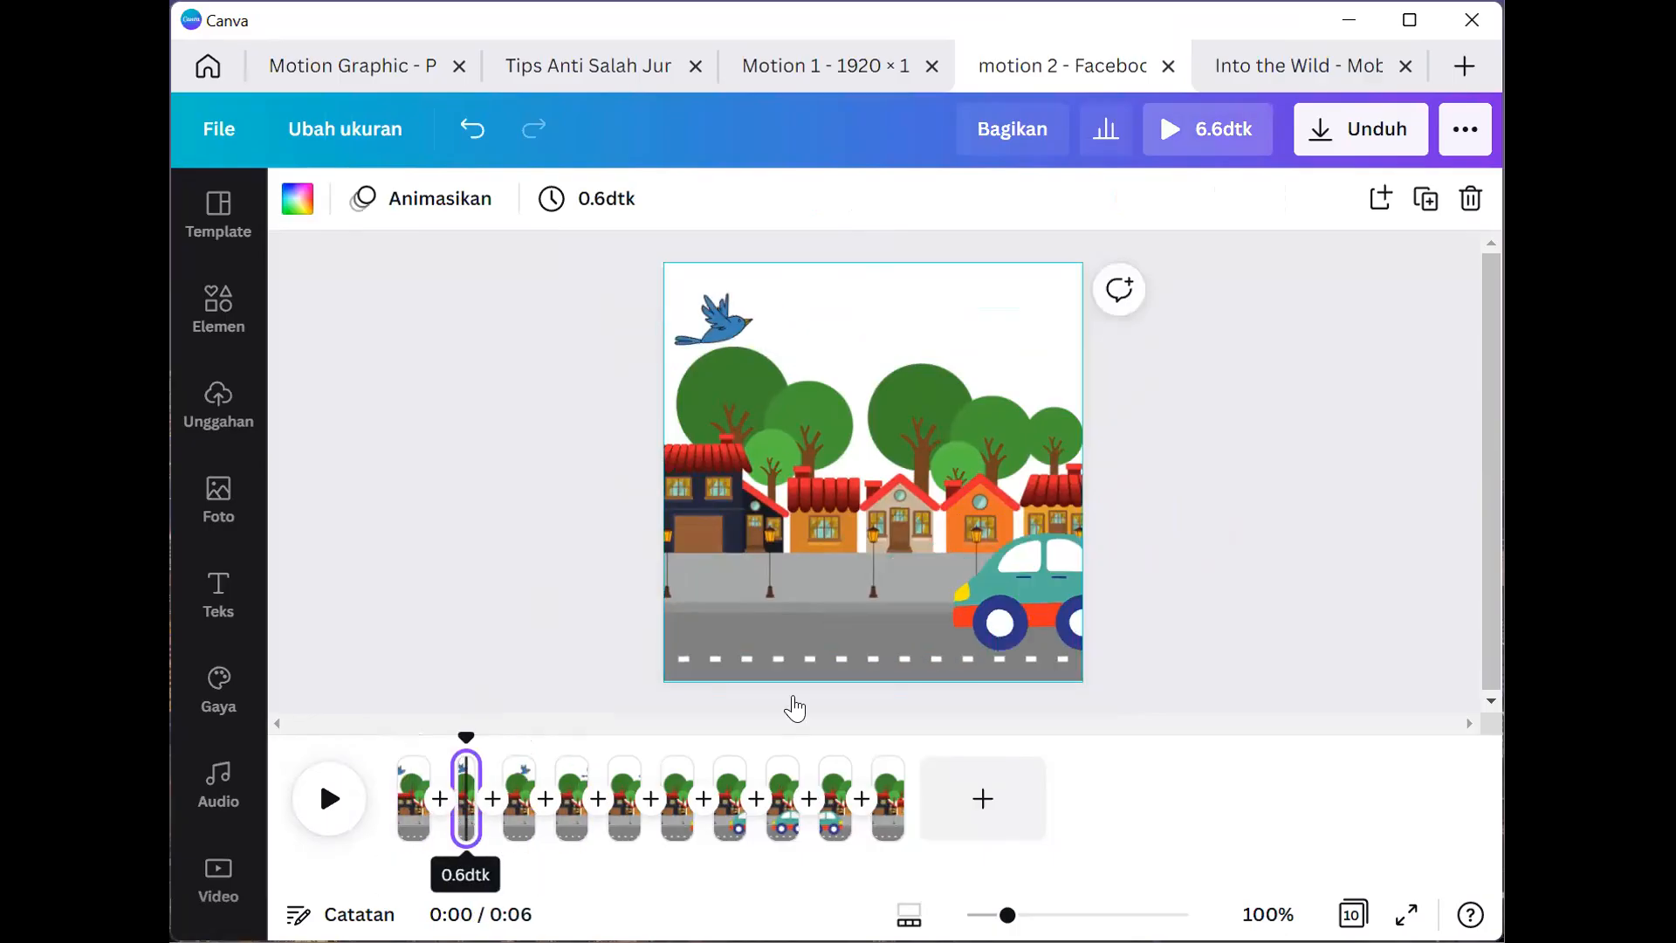
# Follow the car and bird page by page through the tenth page, and replay the street scene from the first page.
pyautogui.click(1035, 592)
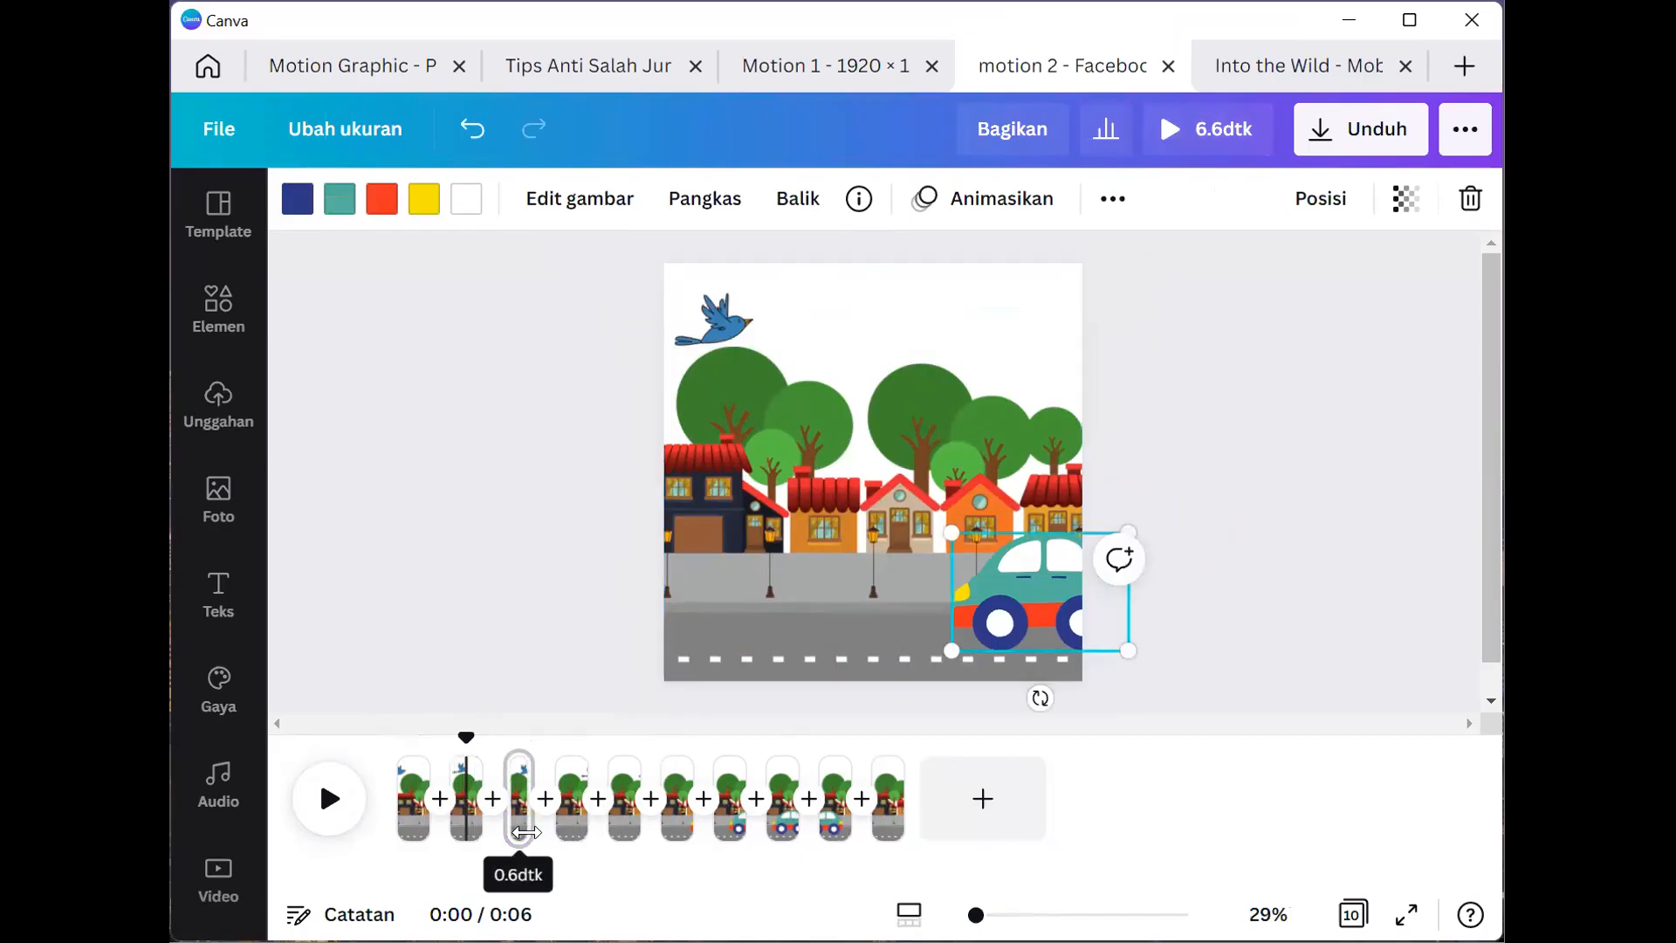
pyautogui.click(521, 829)
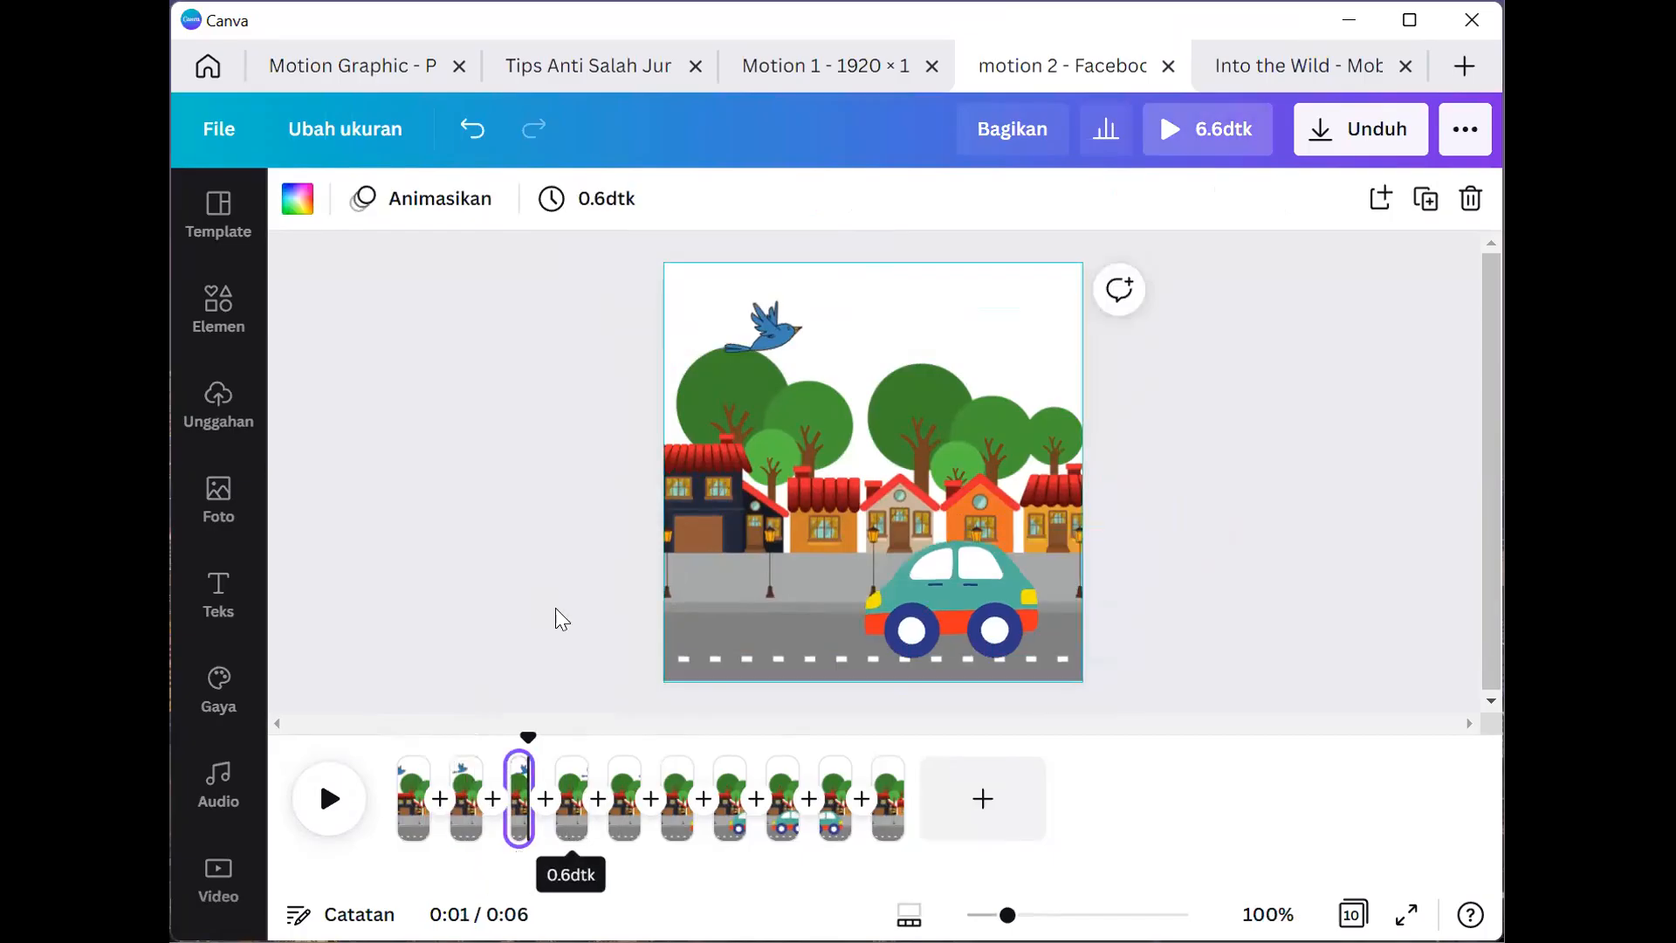
pyautogui.click(573, 823)
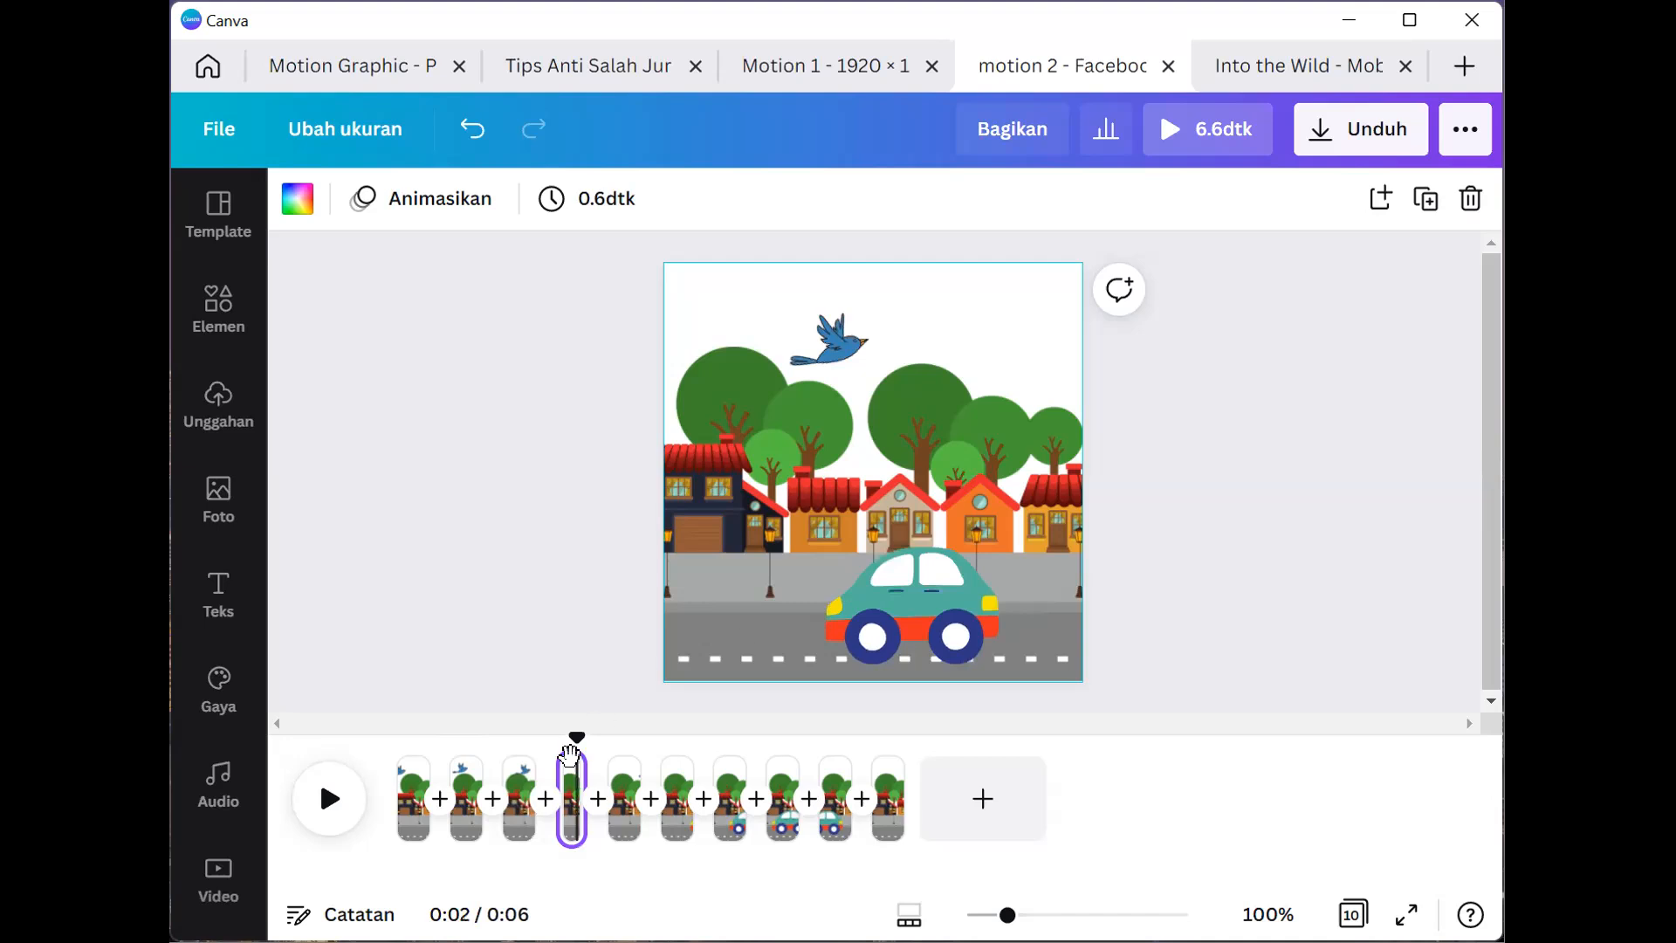
pyautogui.click(625, 816)
pyautogui.click(672, 813)
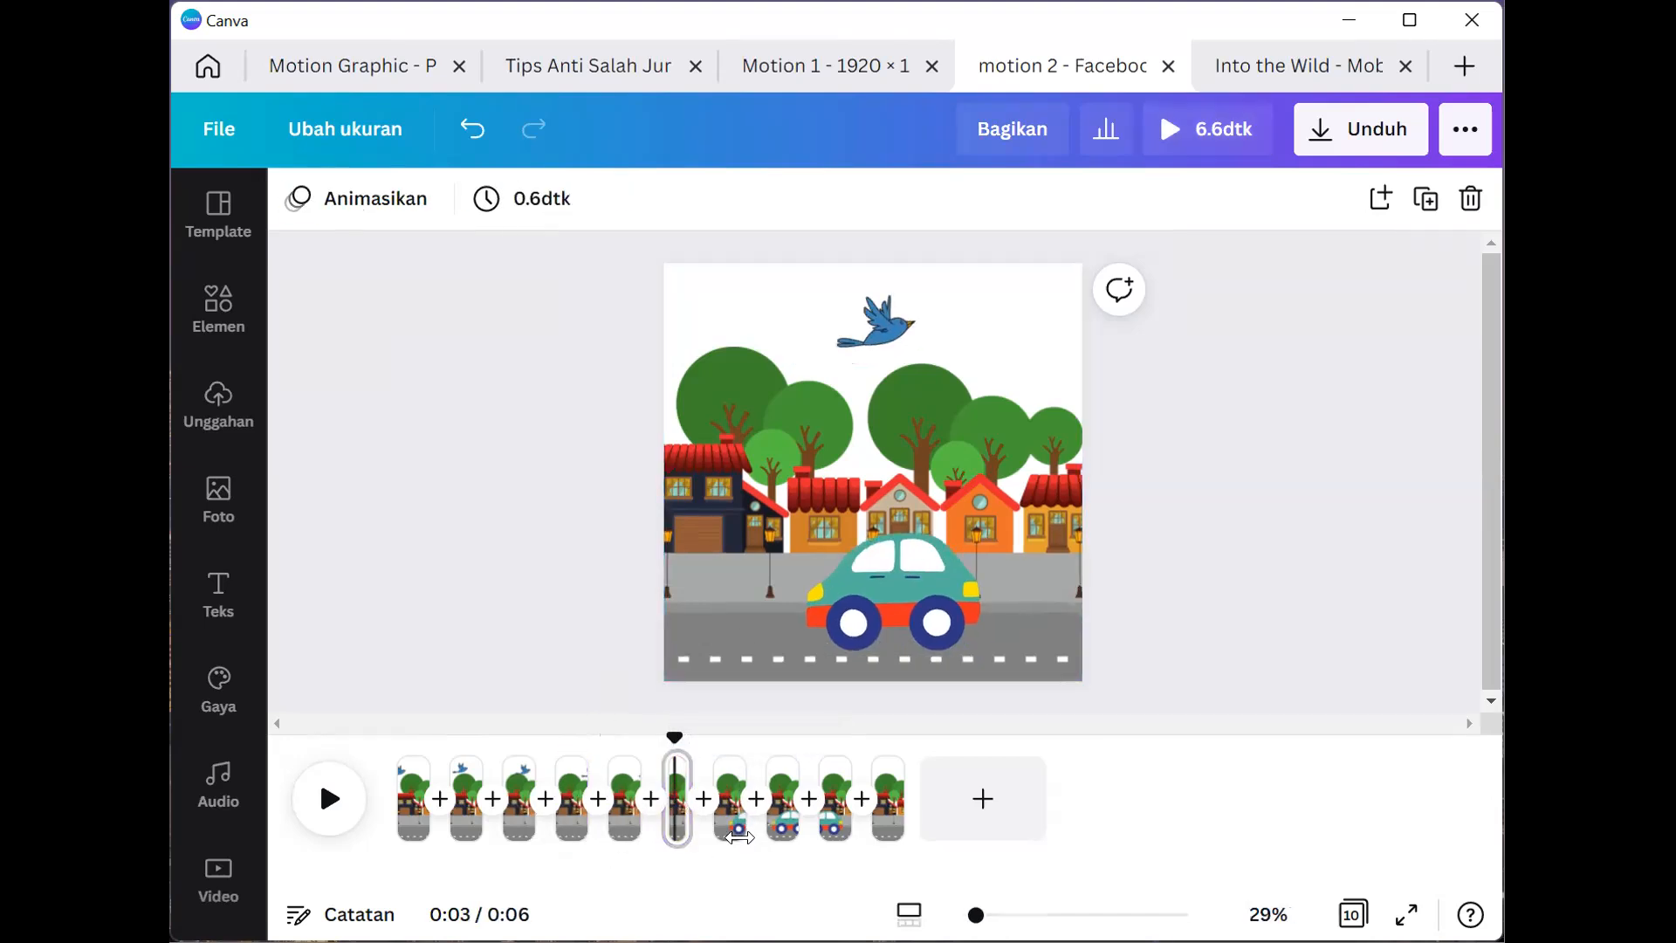
pyautogui.click(730, 820)
pyautogui.click(787, 849)
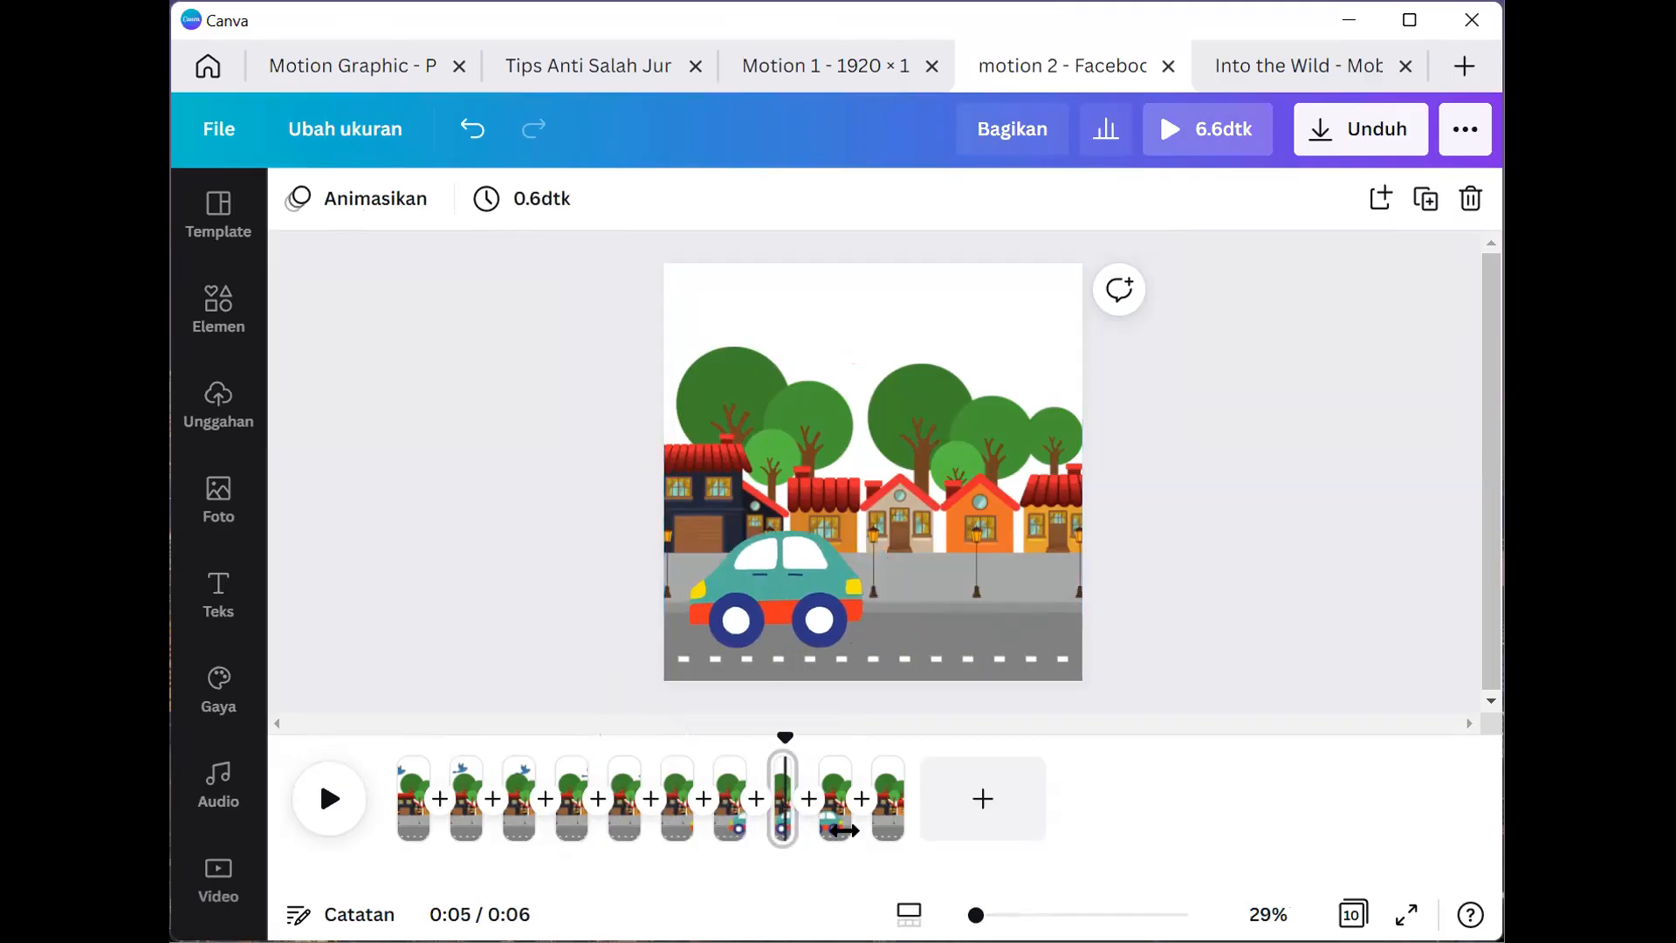
pyautogui.click(834, 816)
pyautogui.click(887, 816)
pyautogui.click(410, 808)
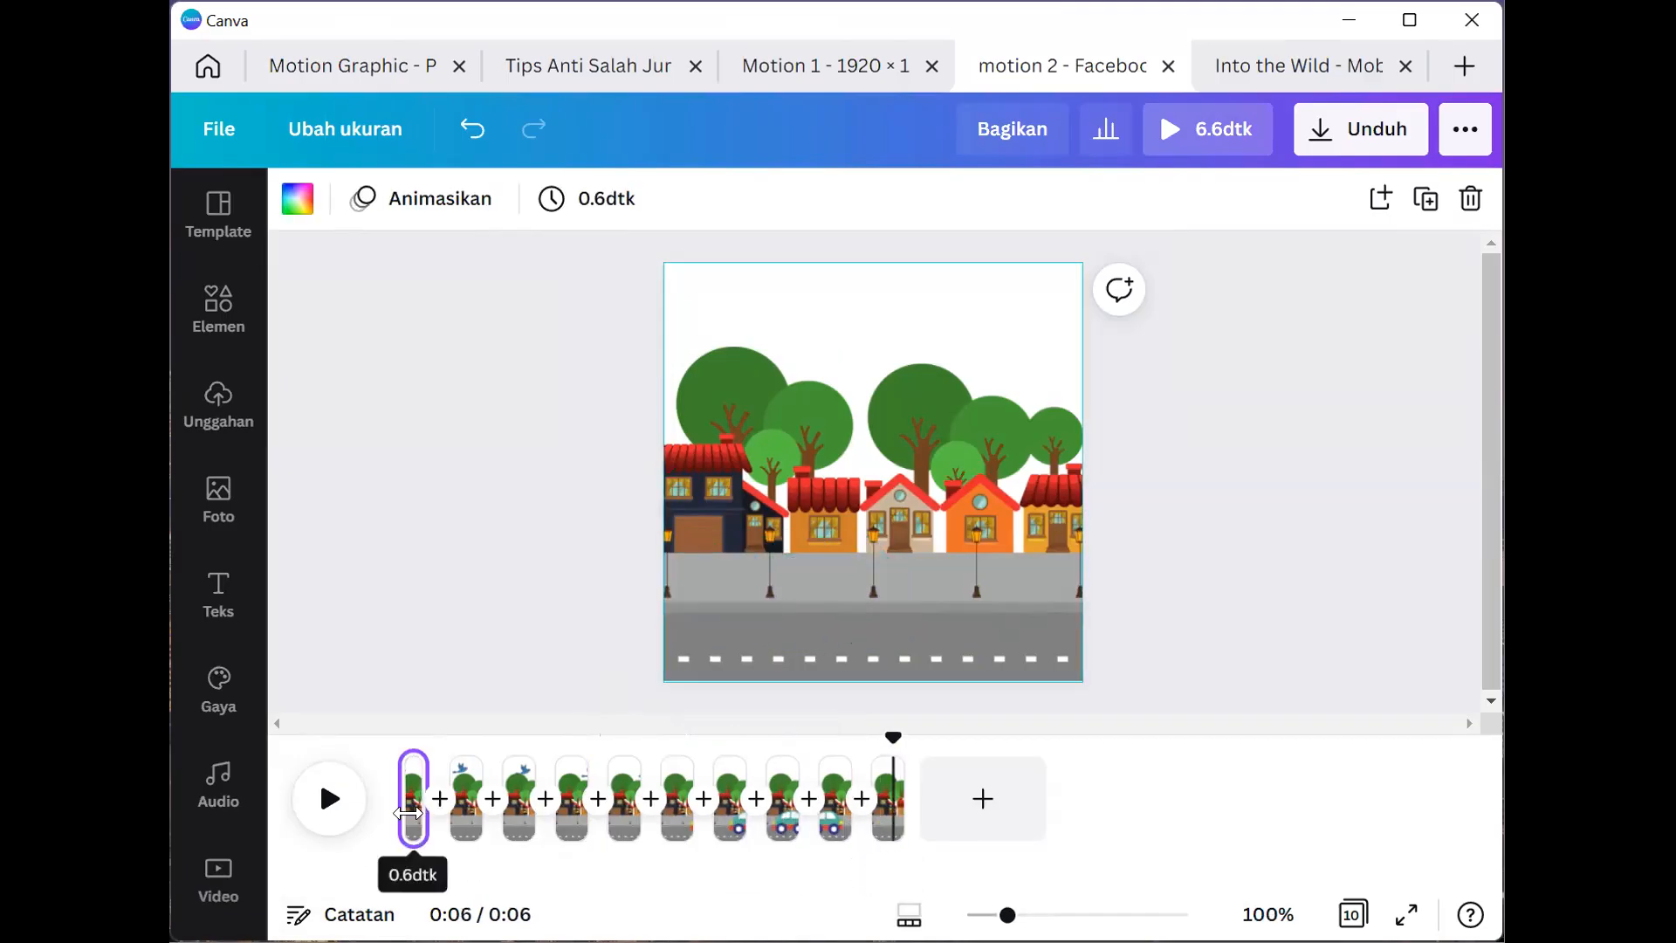
pyautogui.click(329, 828)
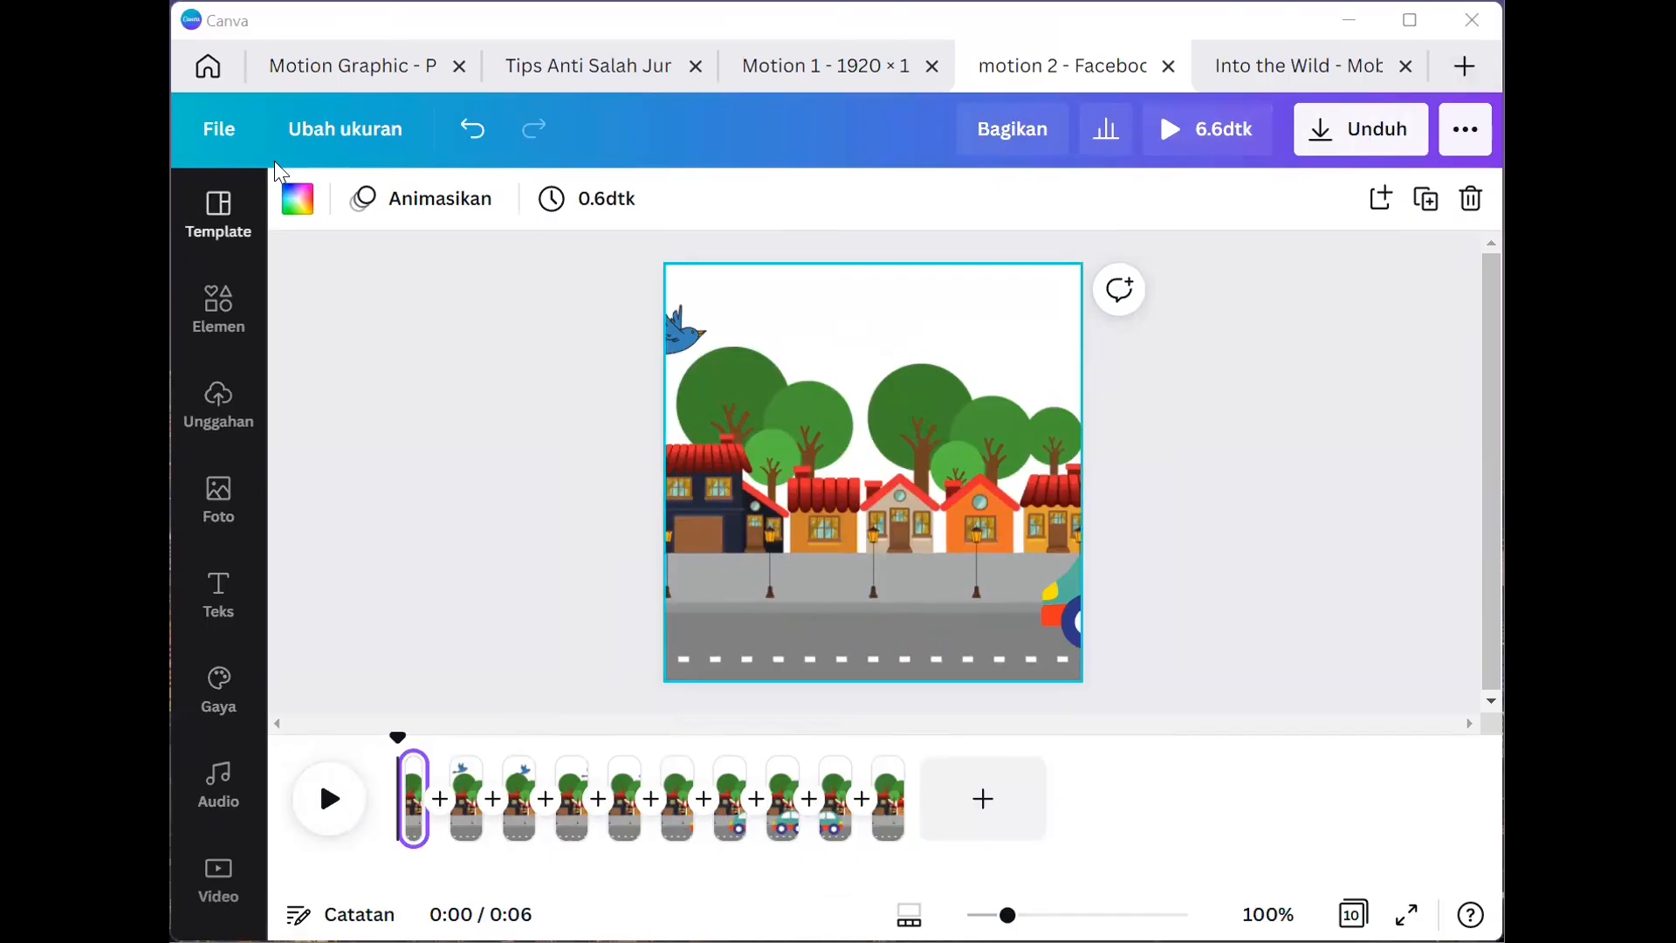
pyautogui.click(235, 138)
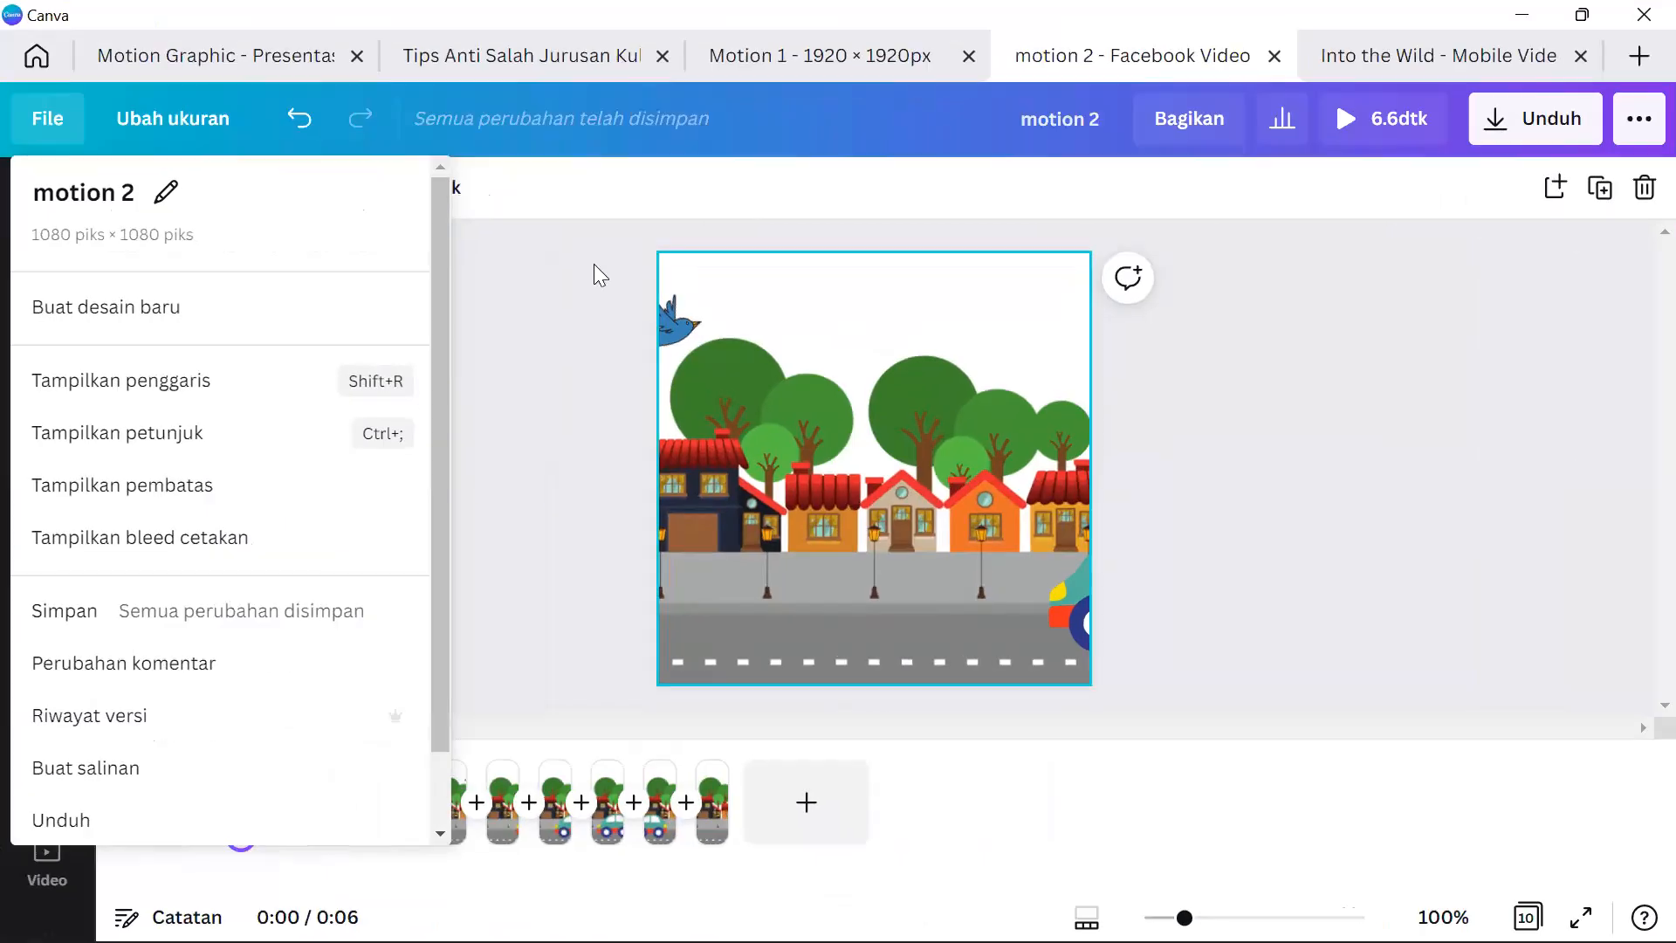
pyautogui.click(1184, 401)
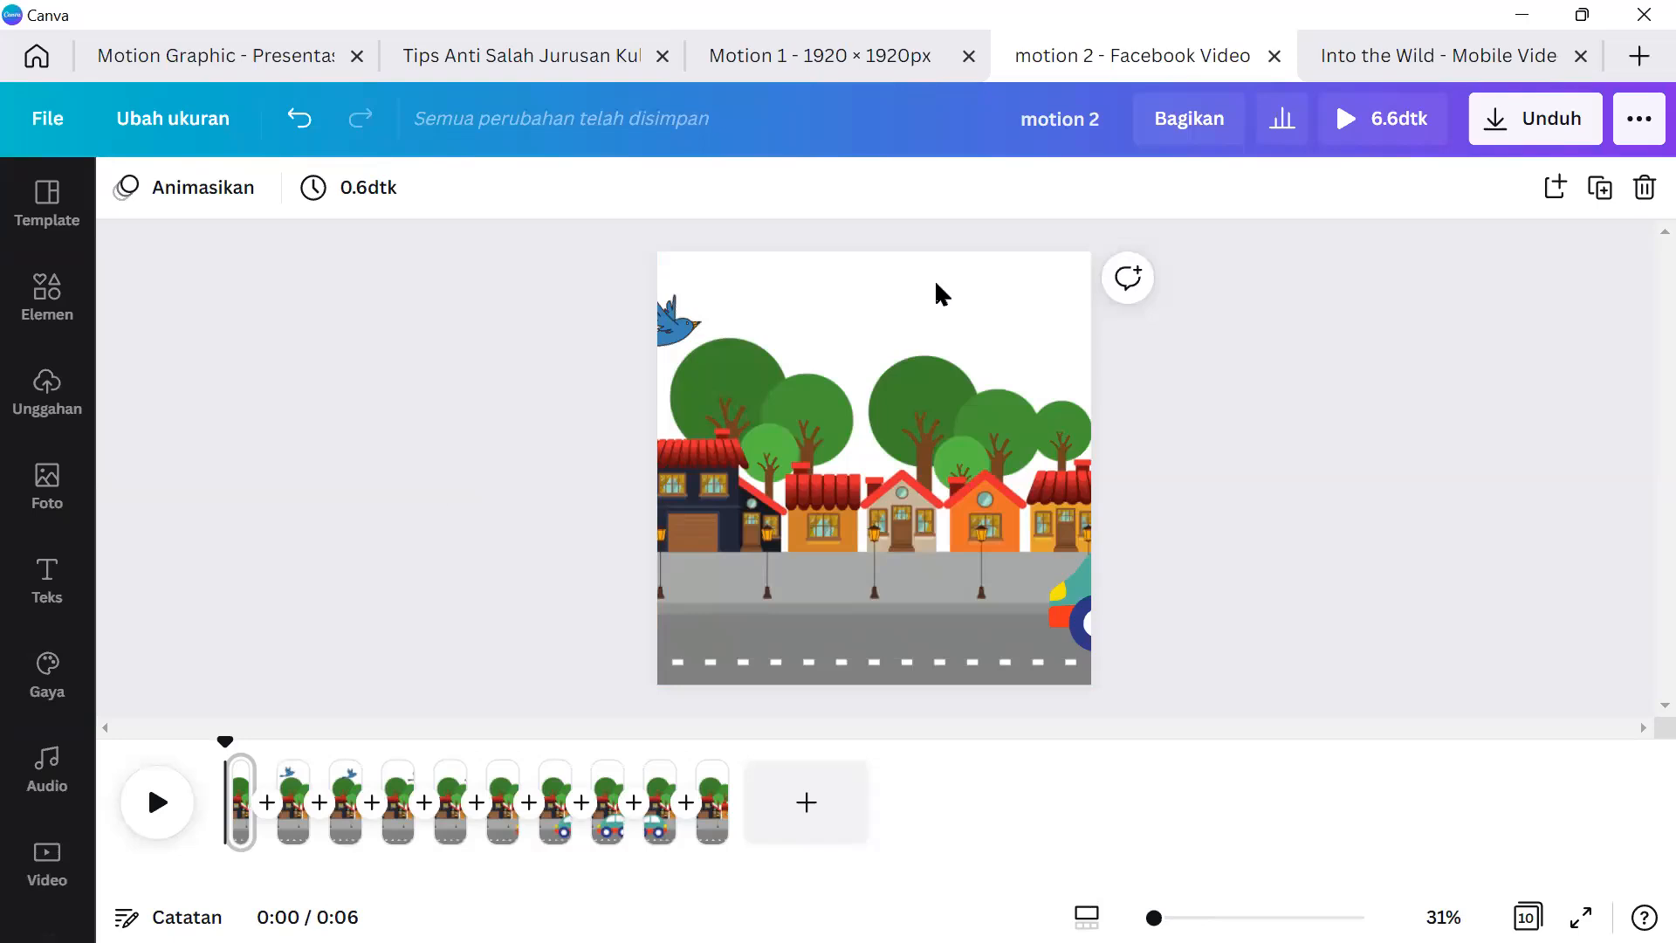
pyautogui.click(1039, 498)
pyautogui.click(608, 412)
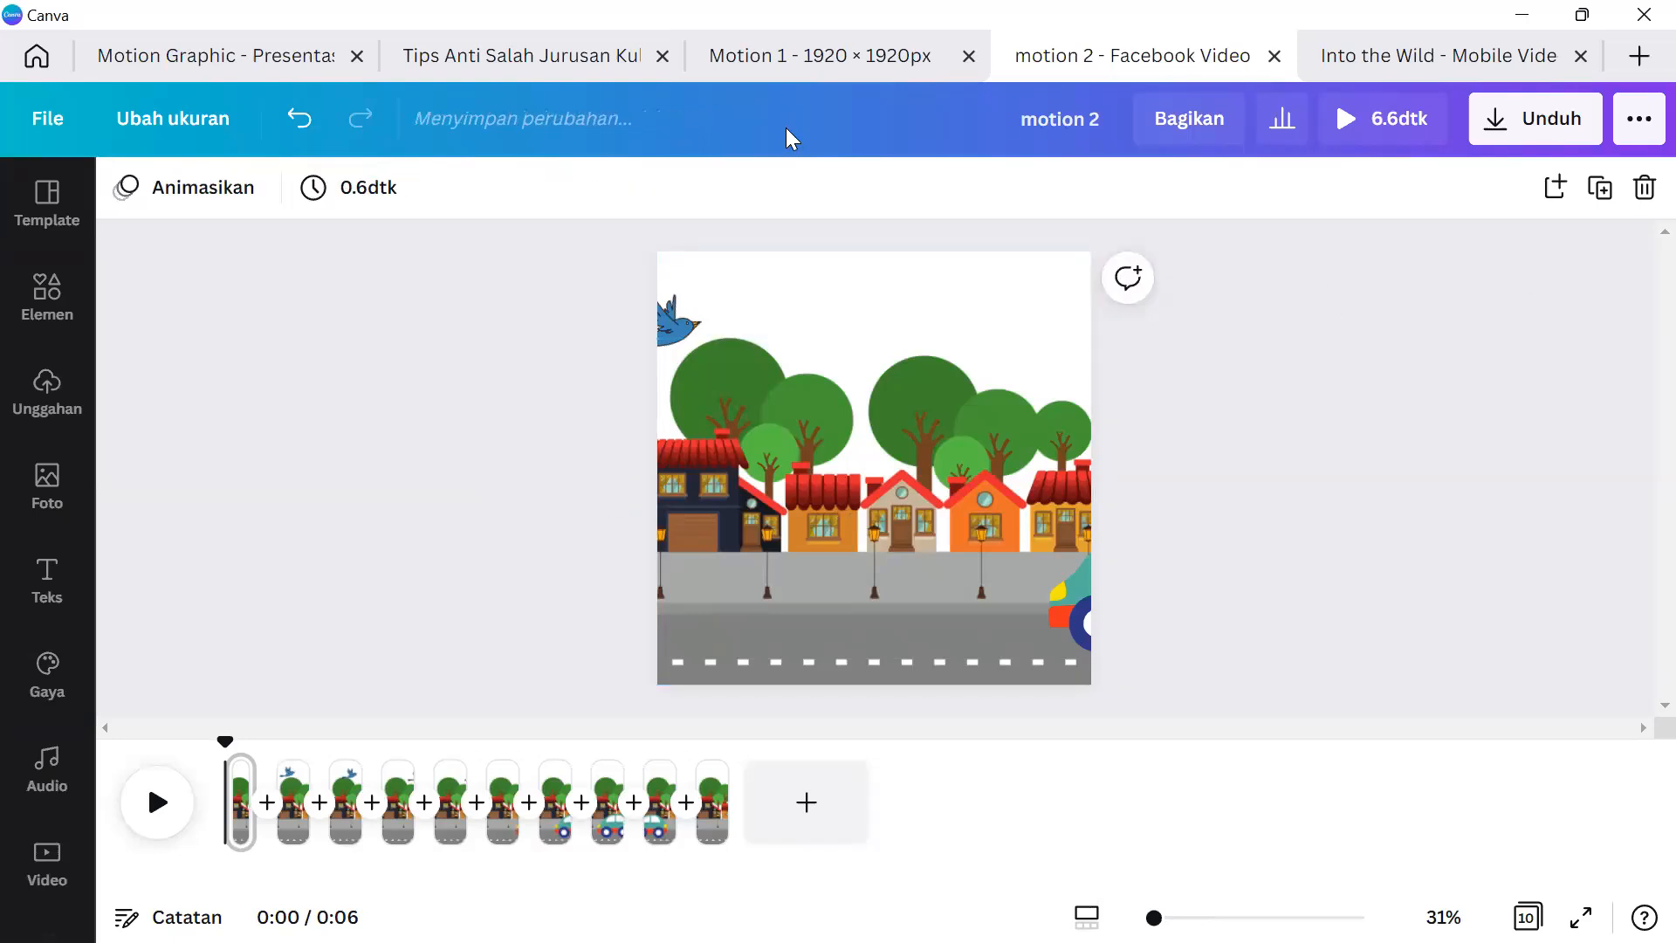
# Open the "22" design from the recent designs and hide the template library beside its pages.
pyautogui.click(36, 55)
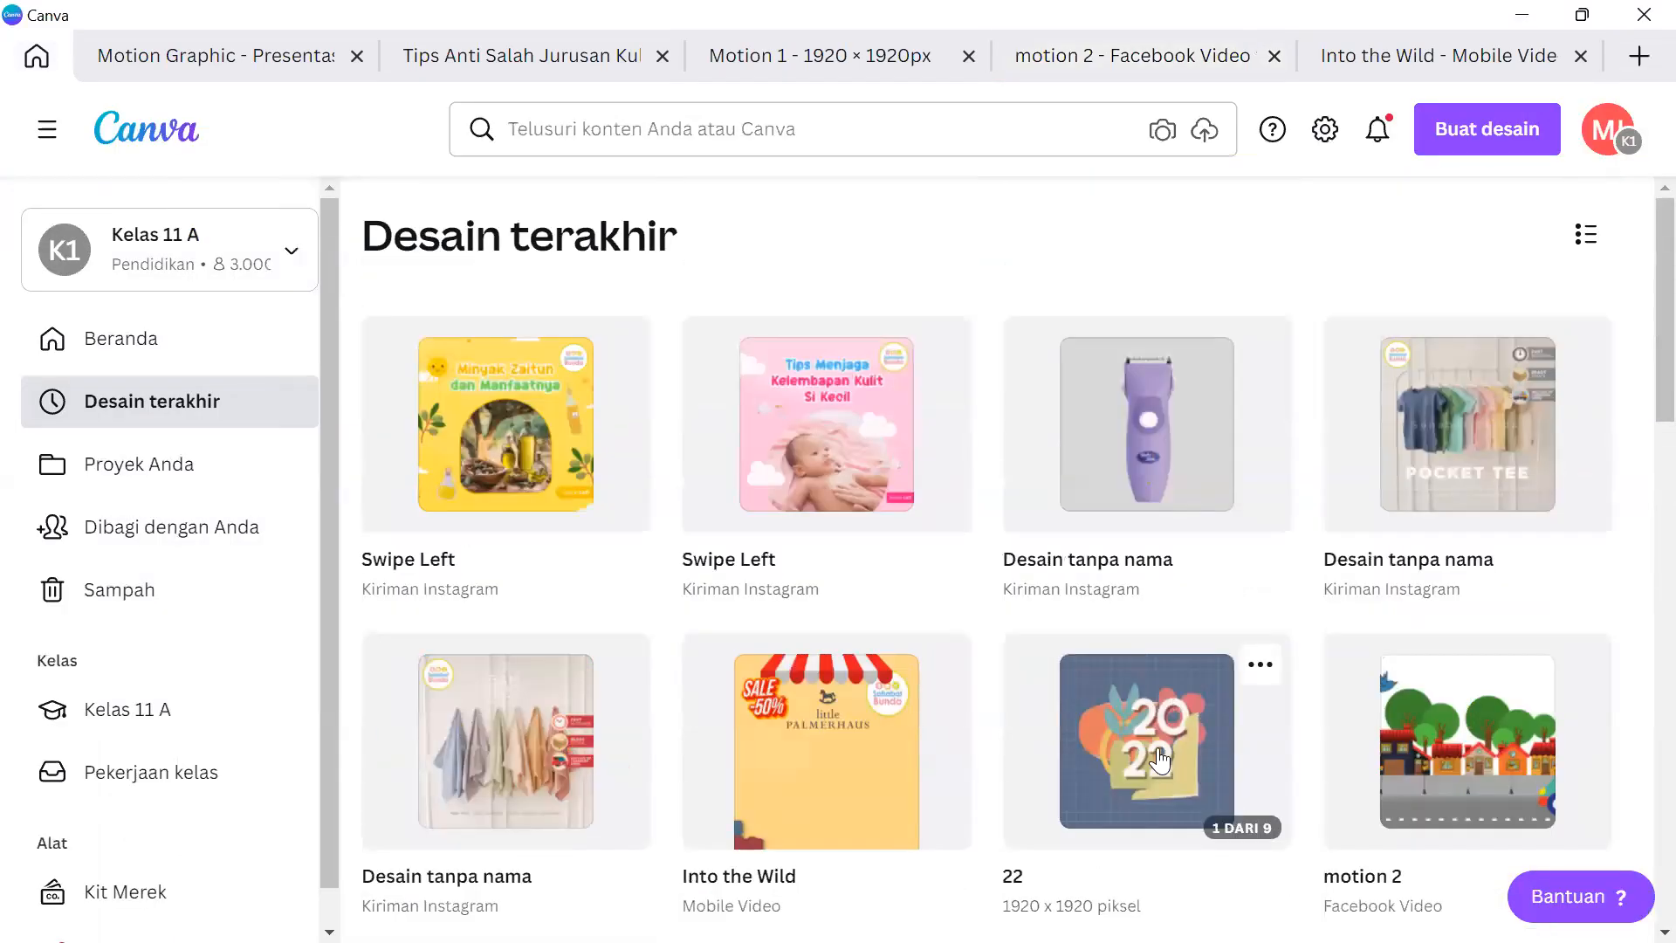
pyautogui.click(1155, 756)
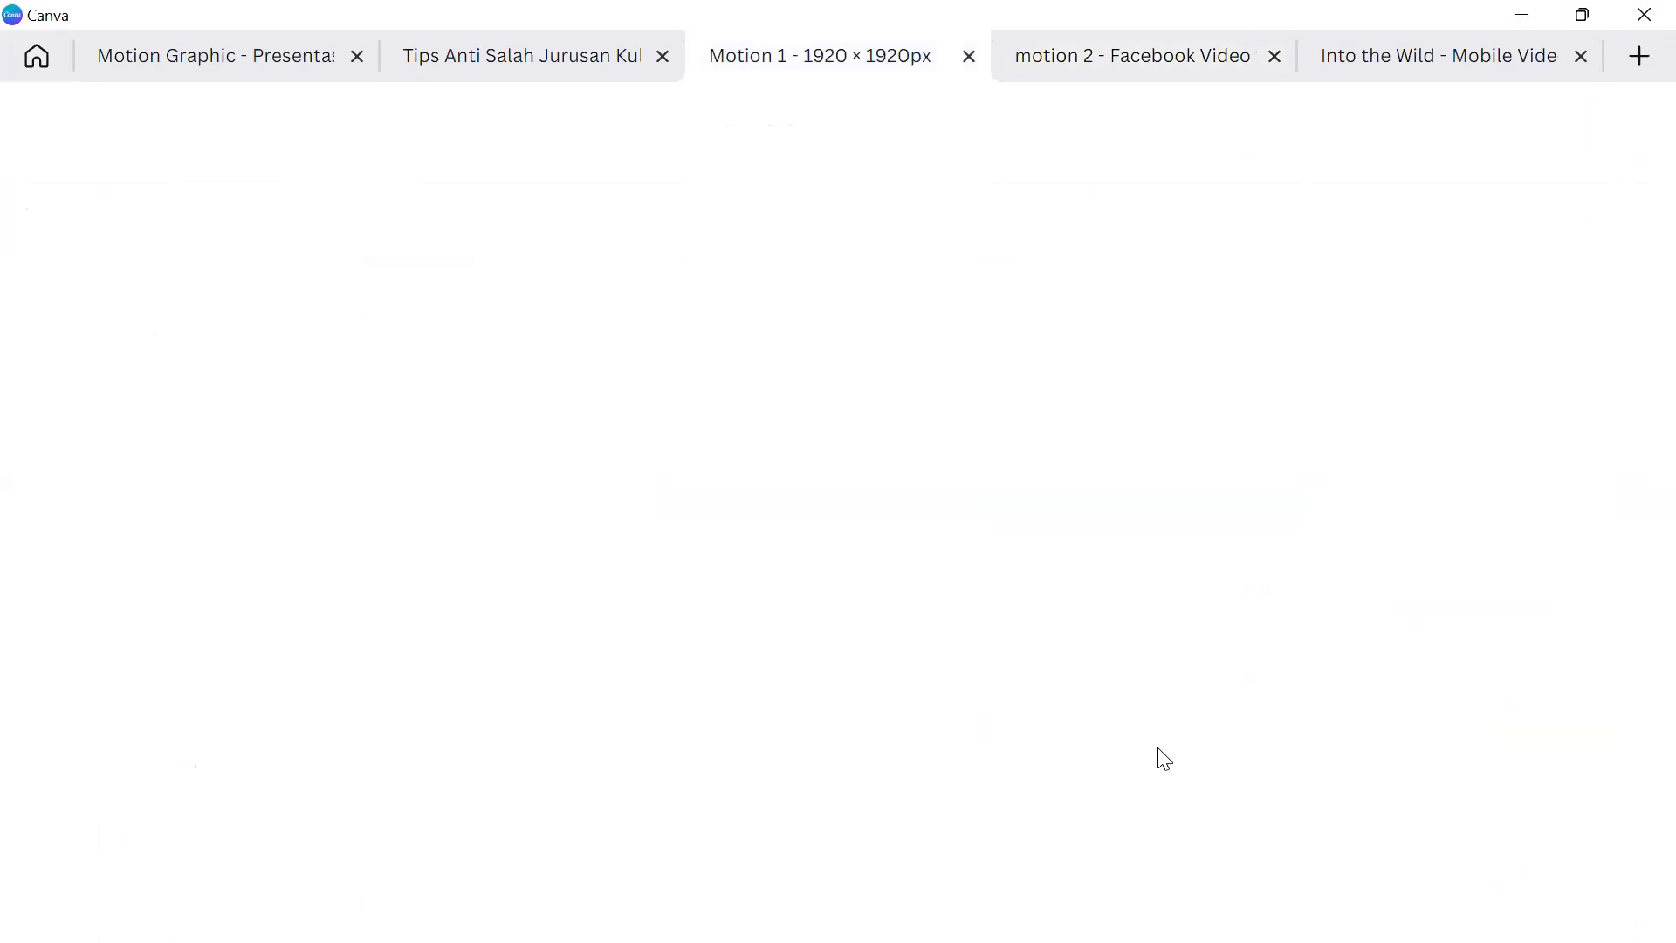
pyautogui.click(1191, 492)
pyautogui.click(1136, 454)
pyautogui.click(1433, 333)
pyautogui.moveTo(1433, 334); pyautogui.dragTo(886, 765)
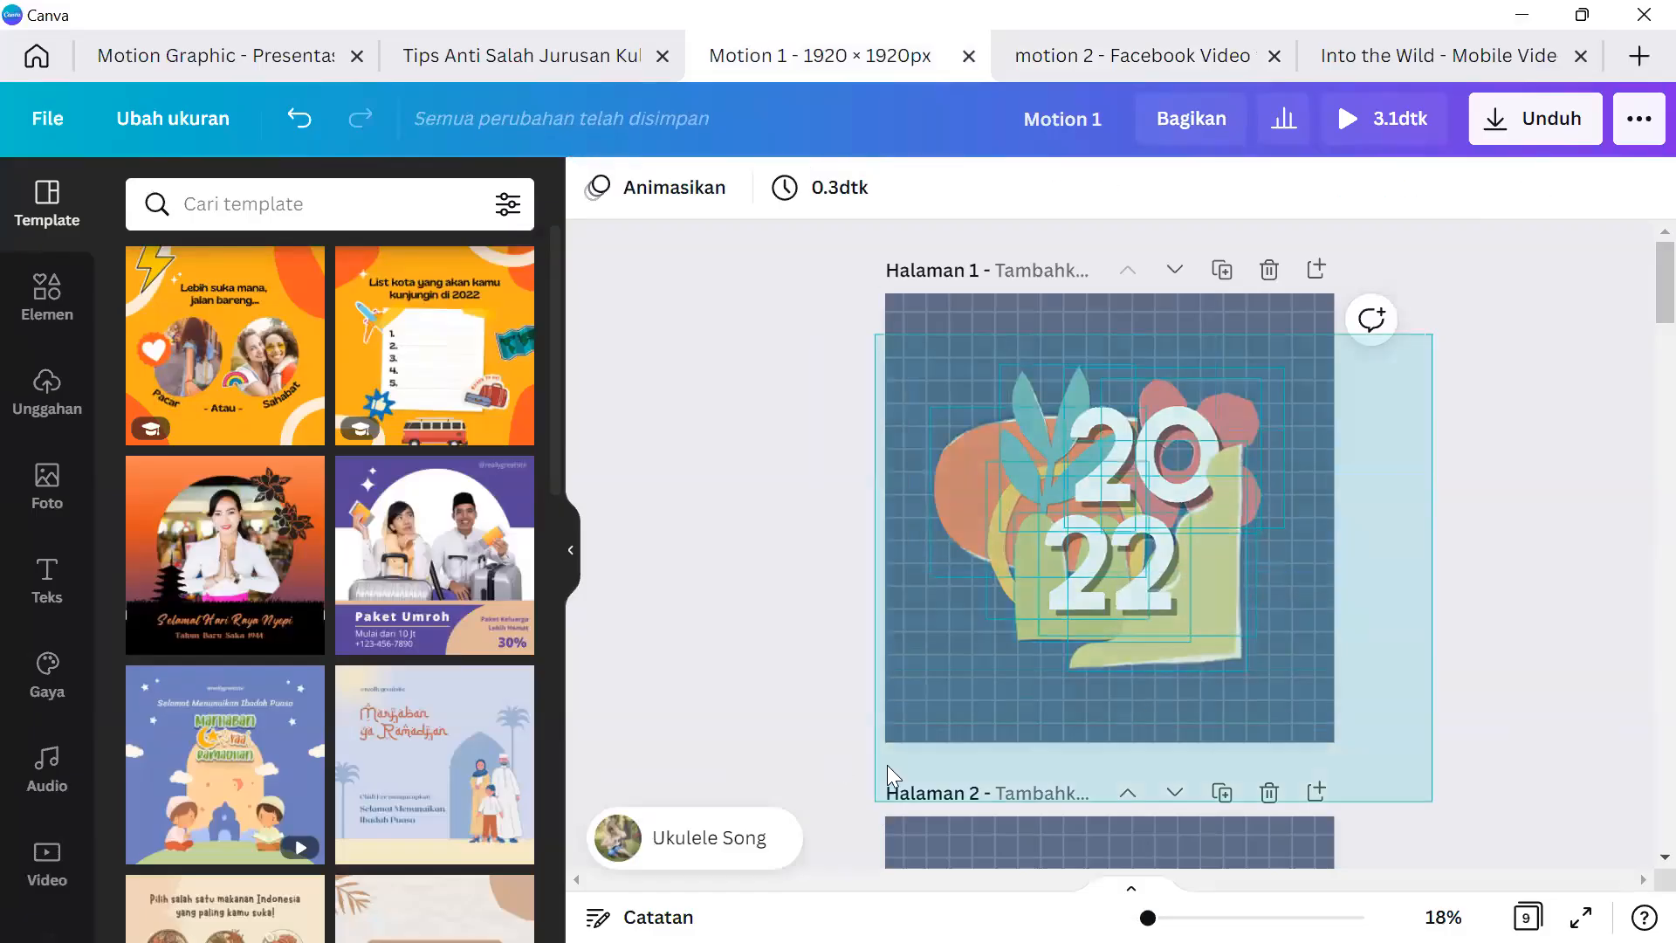
pyautogui.click(846, 321)
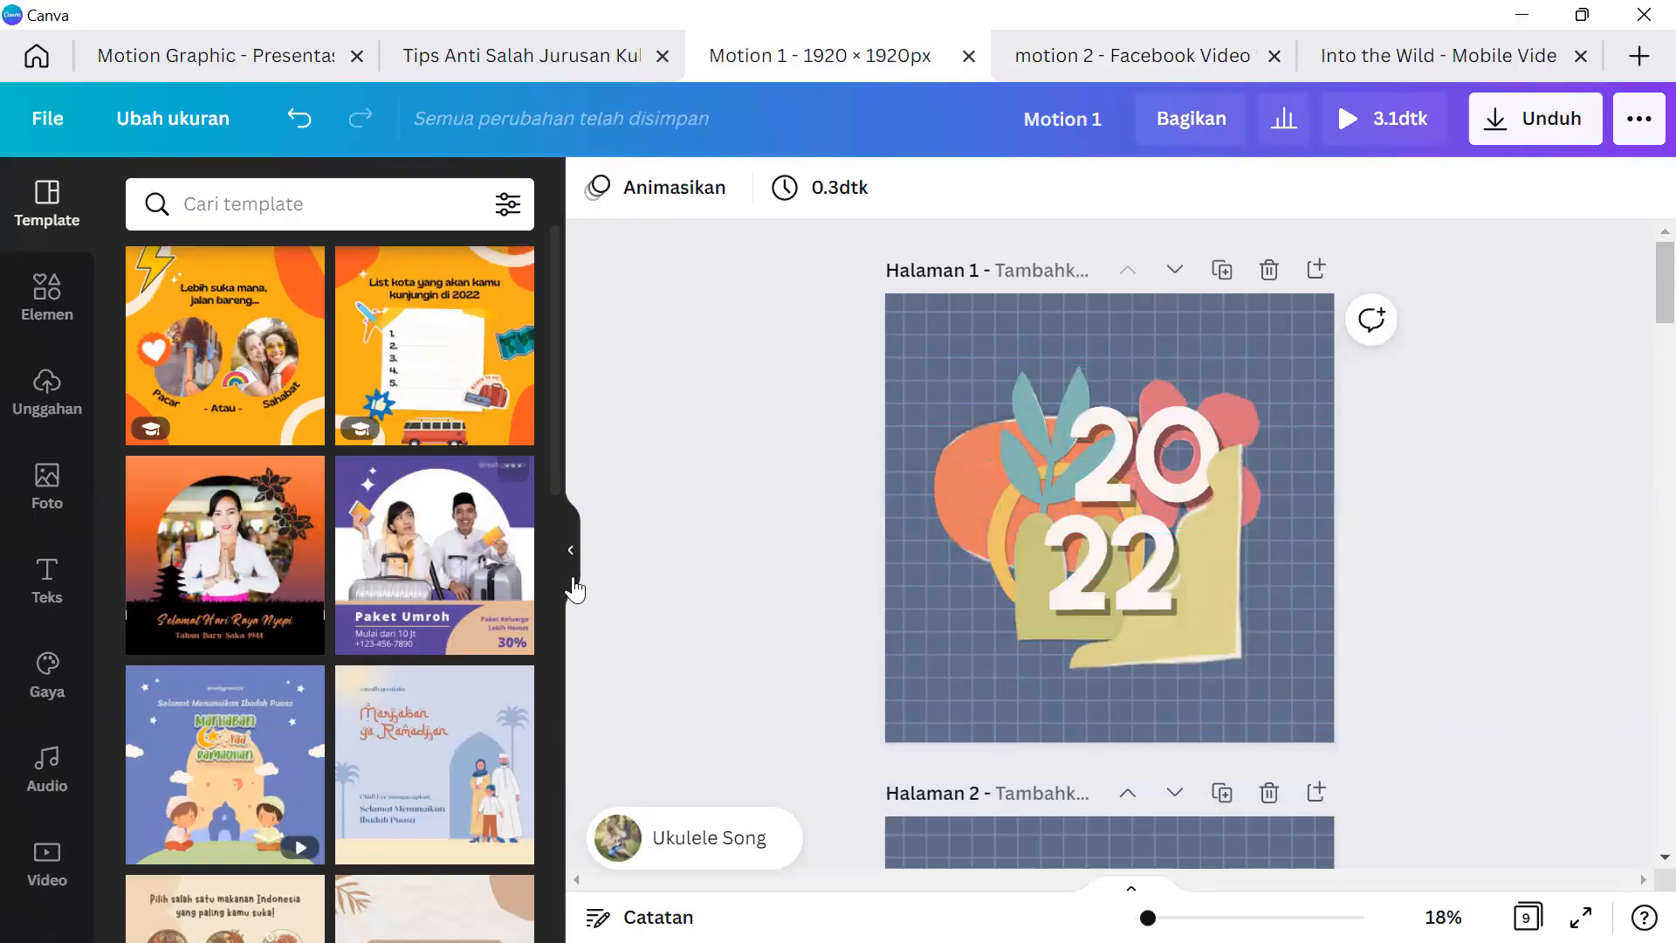
pyautogui.click(571, 552)
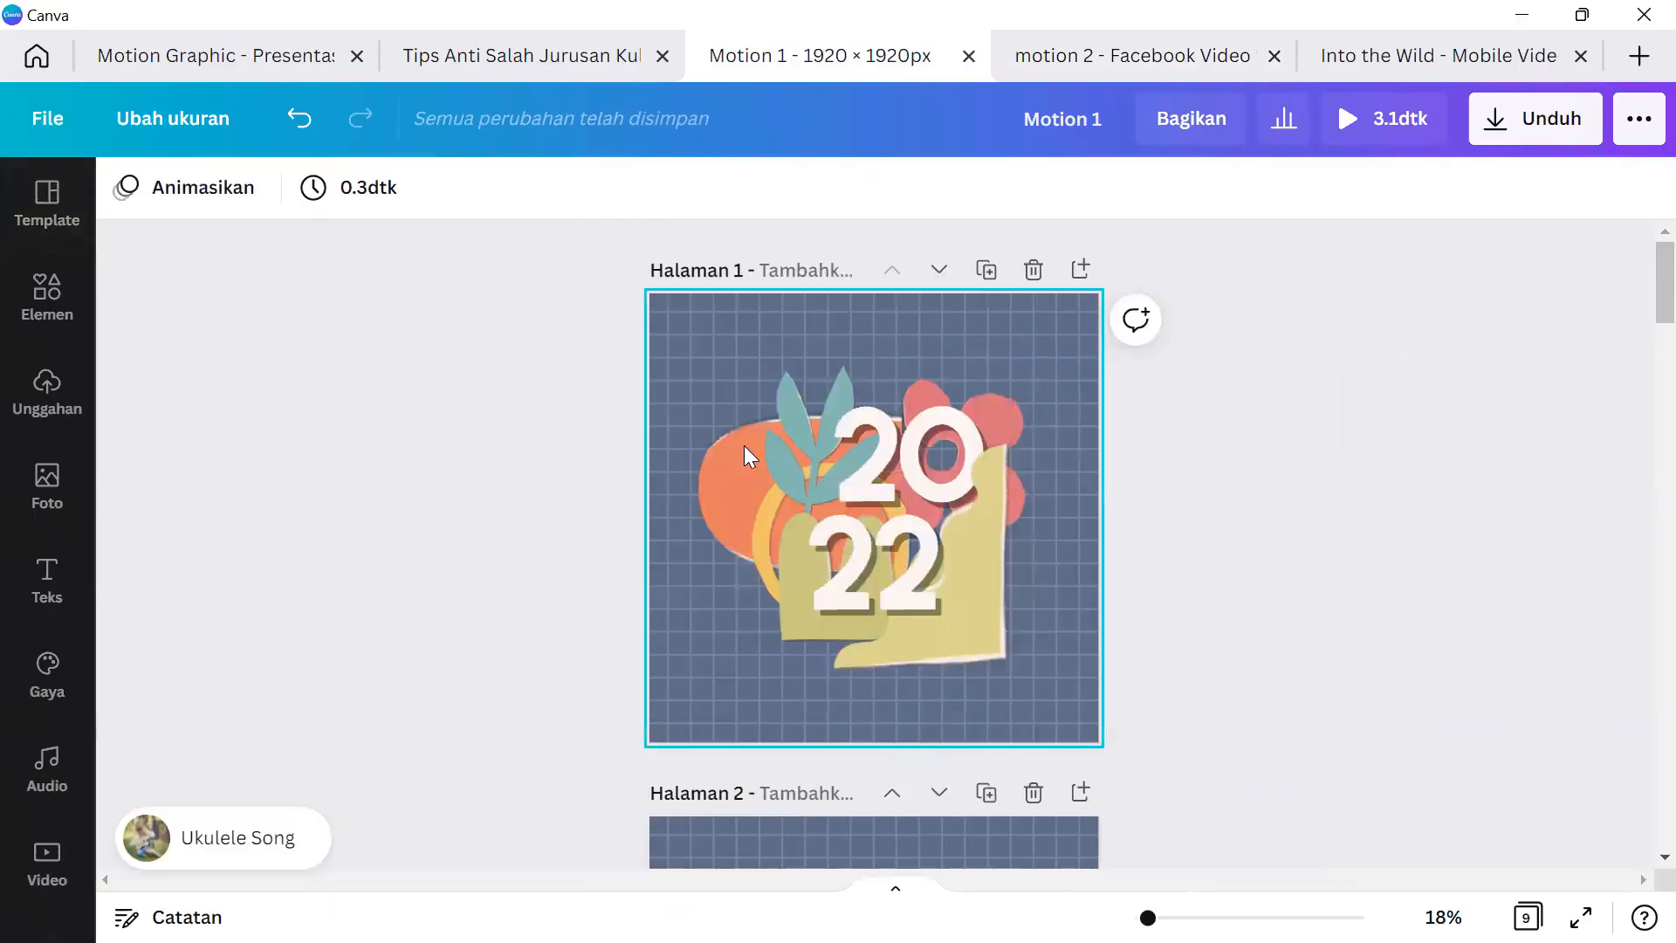
# Examine the "20" and "22" texts and the paper cut-out on the first page, and compare them with the following pages.
pyautogui.click(888, 447)
pyautogui.click(1073, 424)
pyautogui.click(928, 430)
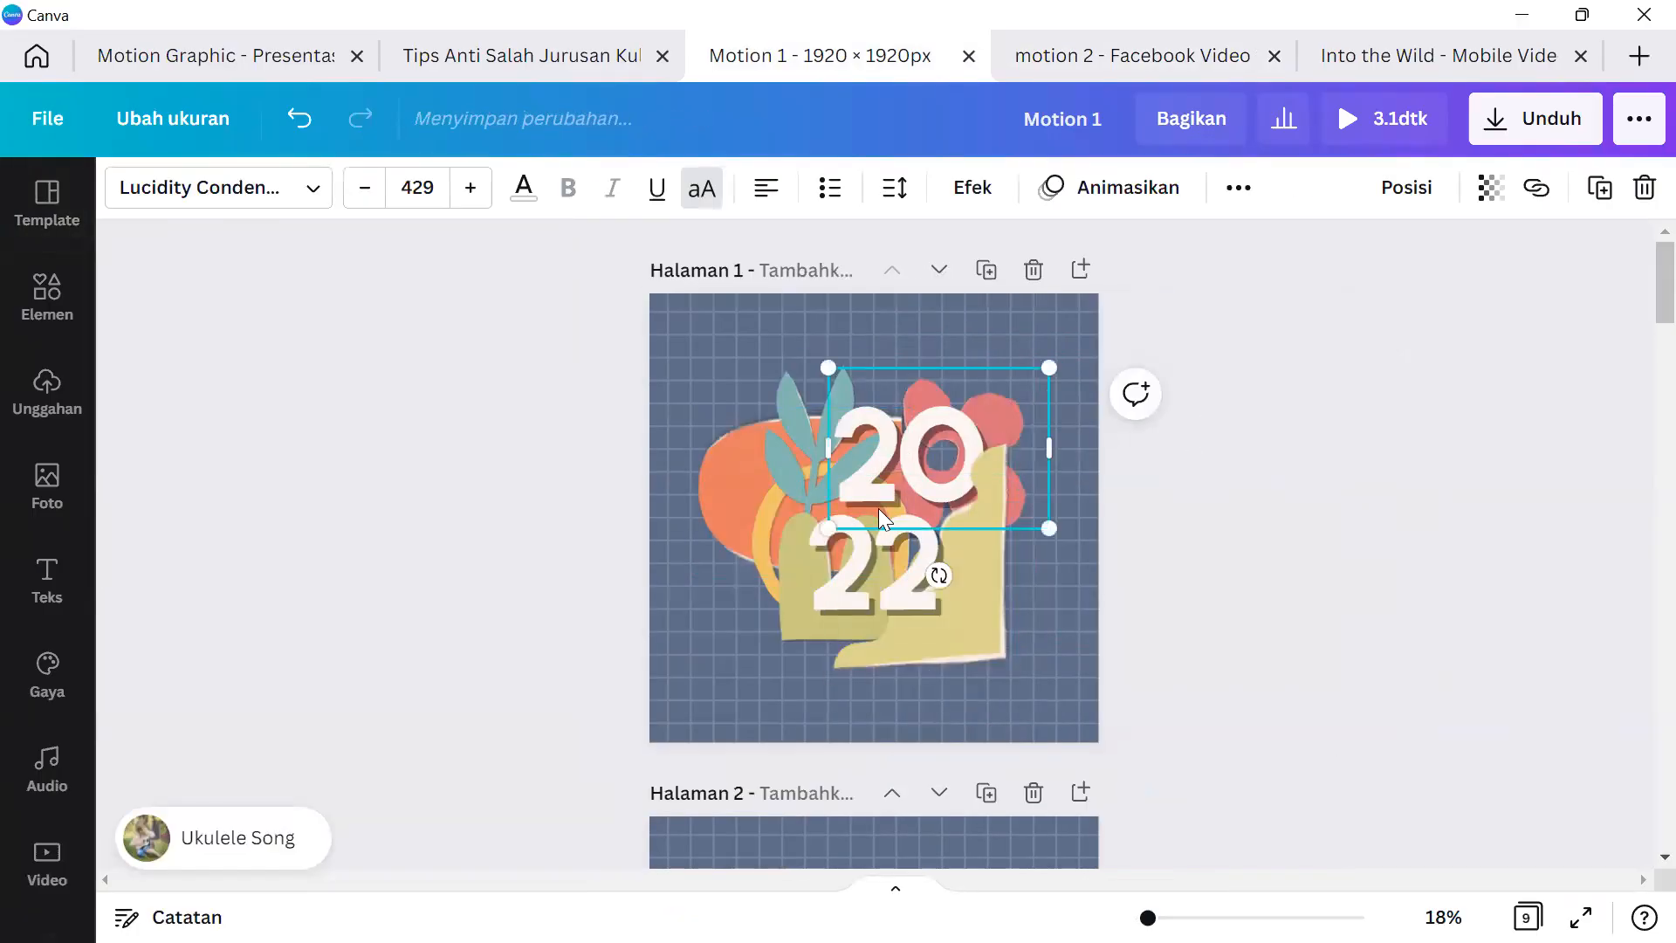
pyautogui.keyDown('shift'); pyautogui.click(838, 578); pyautogui.keyUp('shift')
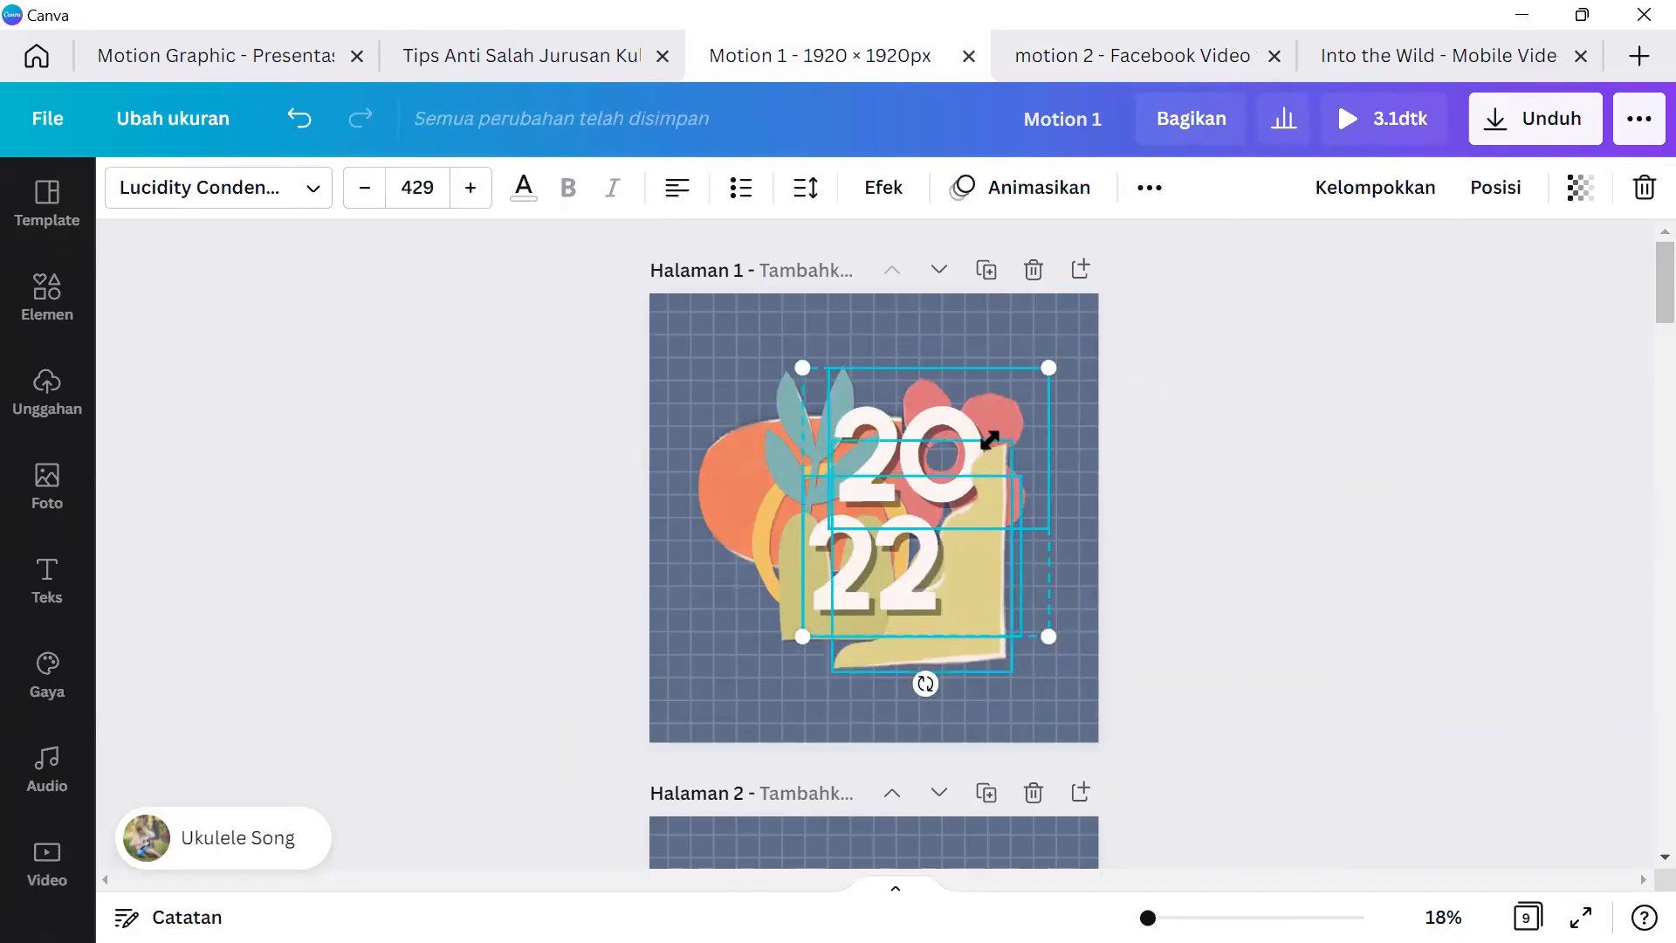
pyautogui.click(991, 471)
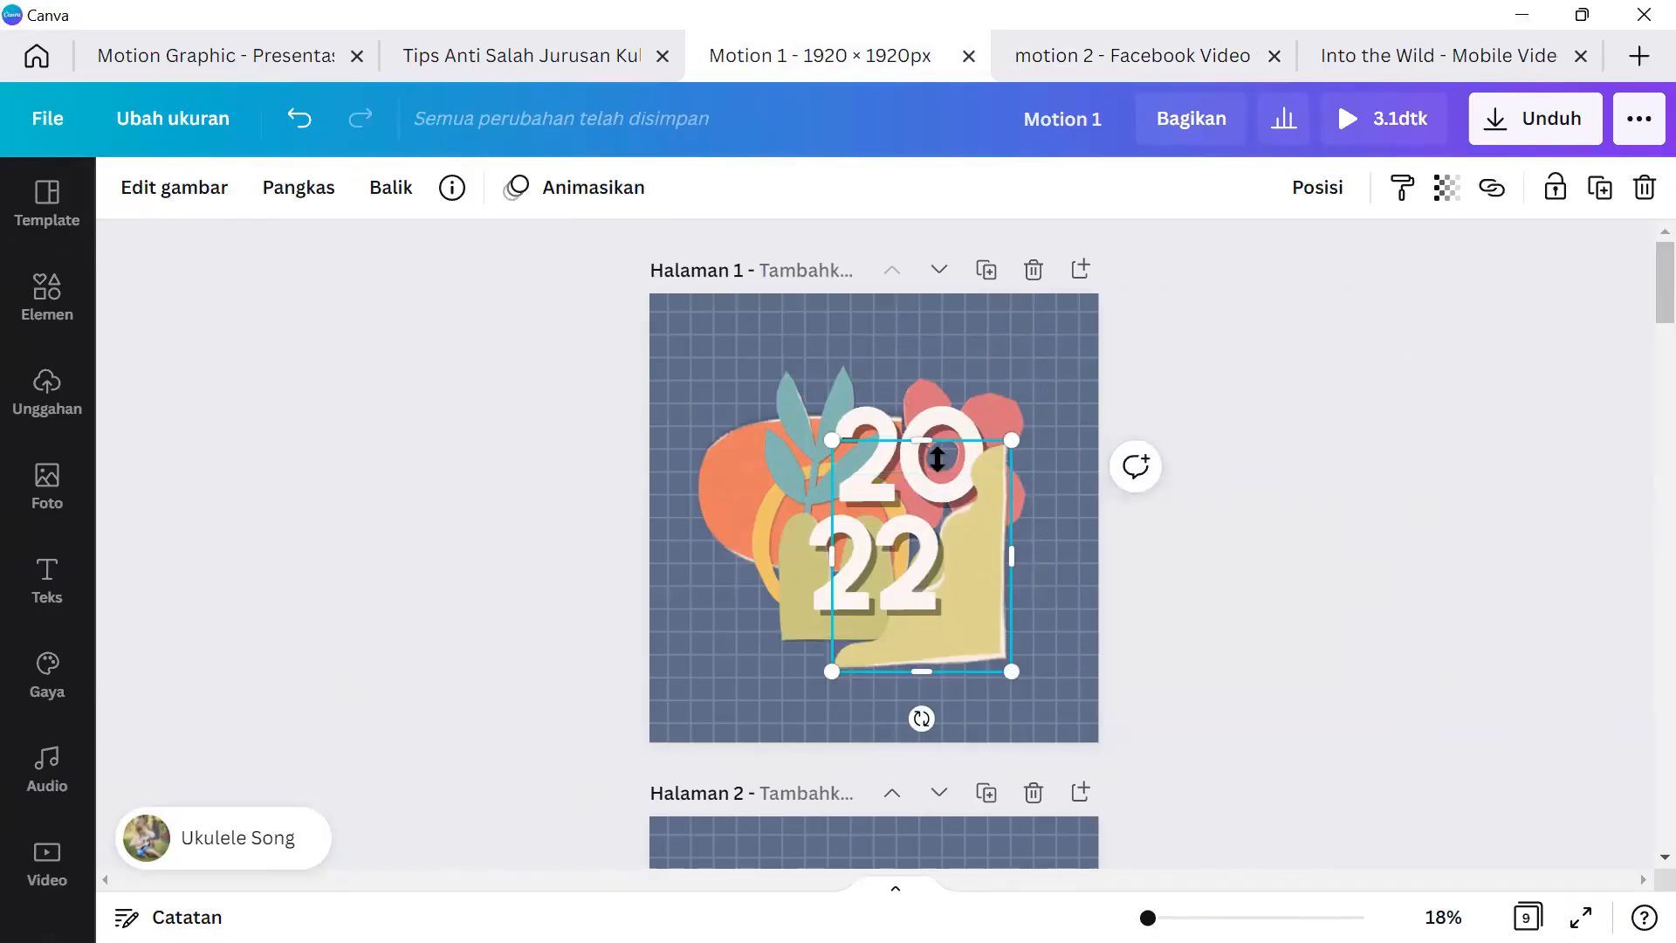
pyautogui.scroll(-2, 941, 462)
pyautogui.scroll(2, 1217, 553)
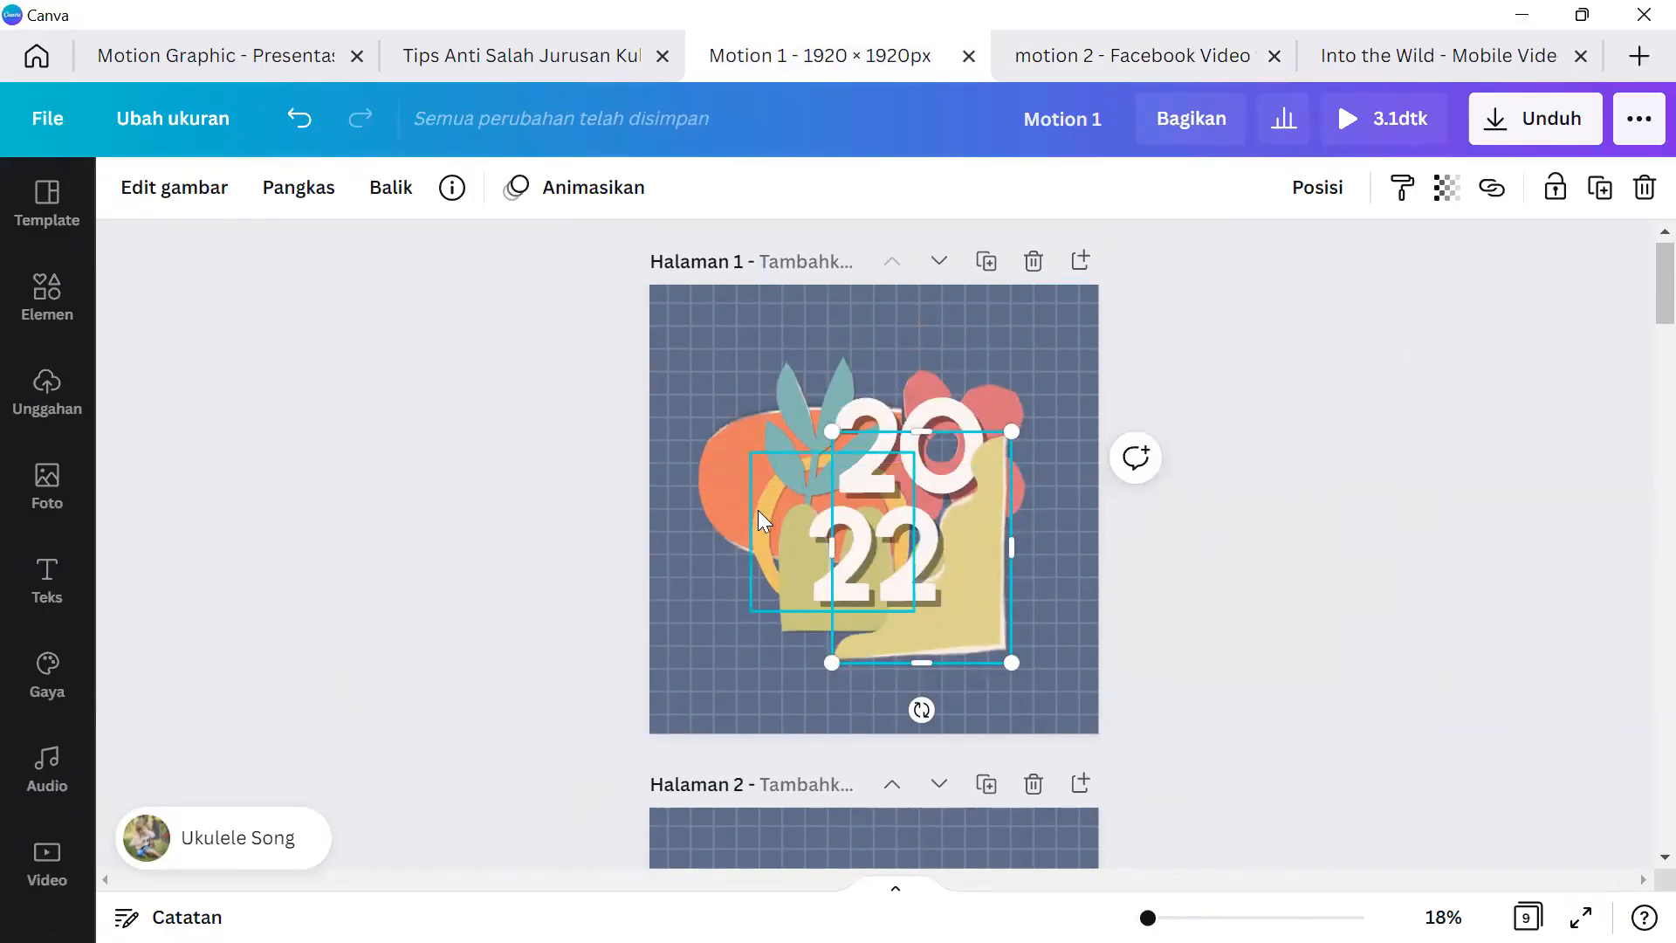
pyautogui.scroll(-10, 768, 515)
pyautogui.scroll(-8, 827, 521)
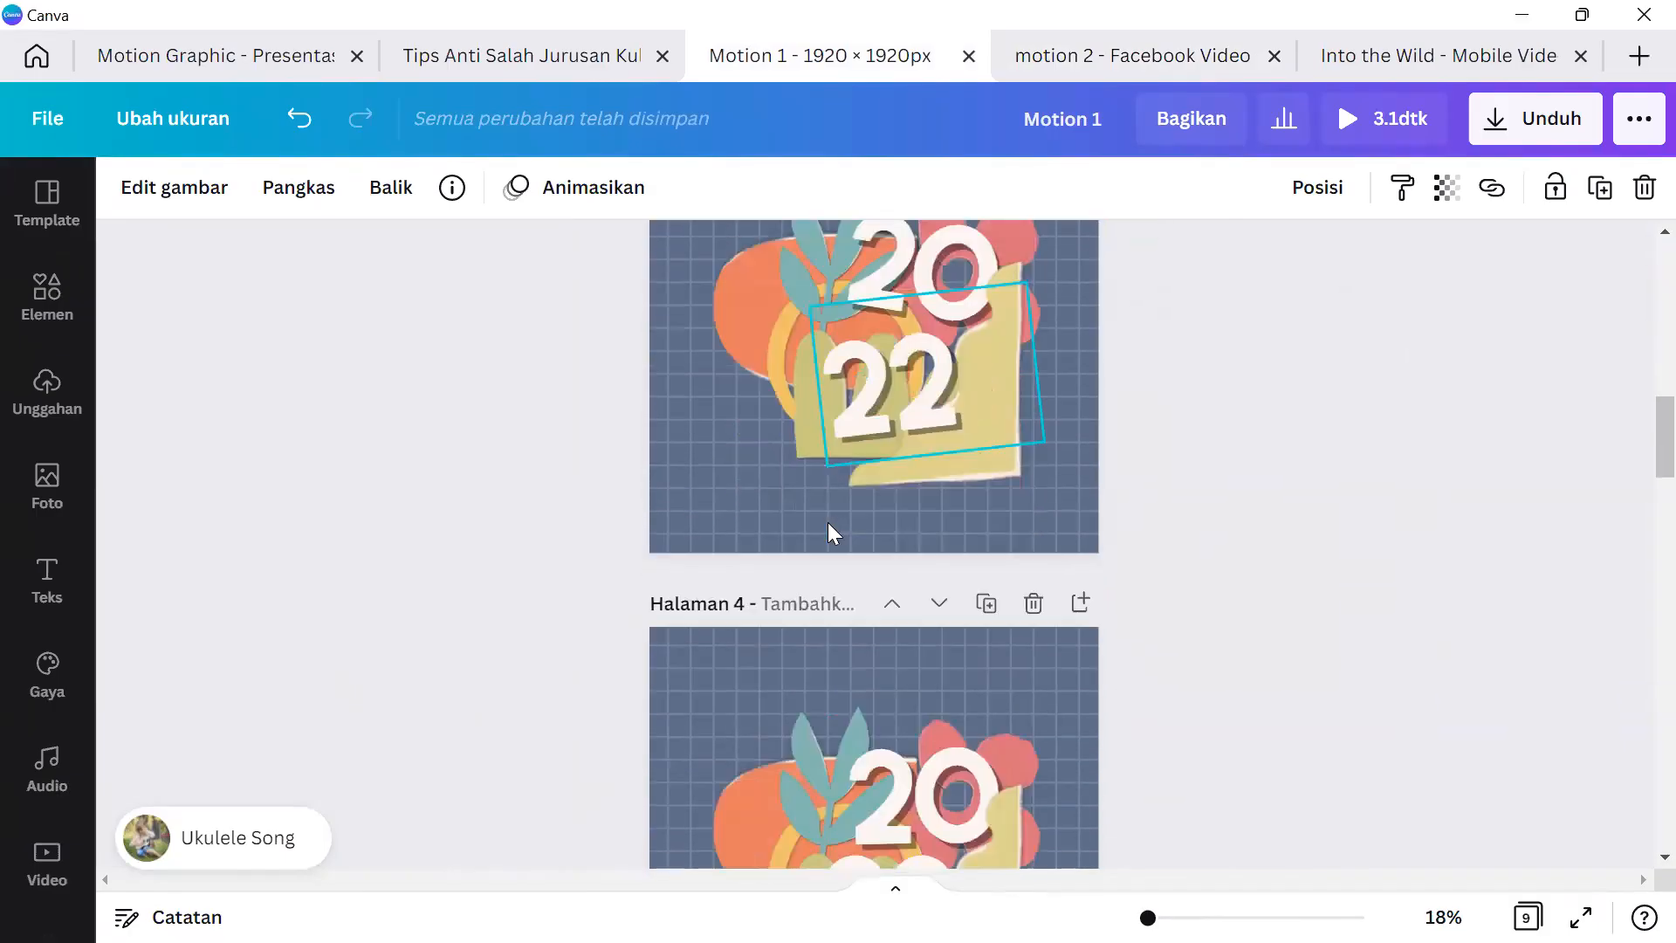
pyautogui.scroll(4, 827, 538)
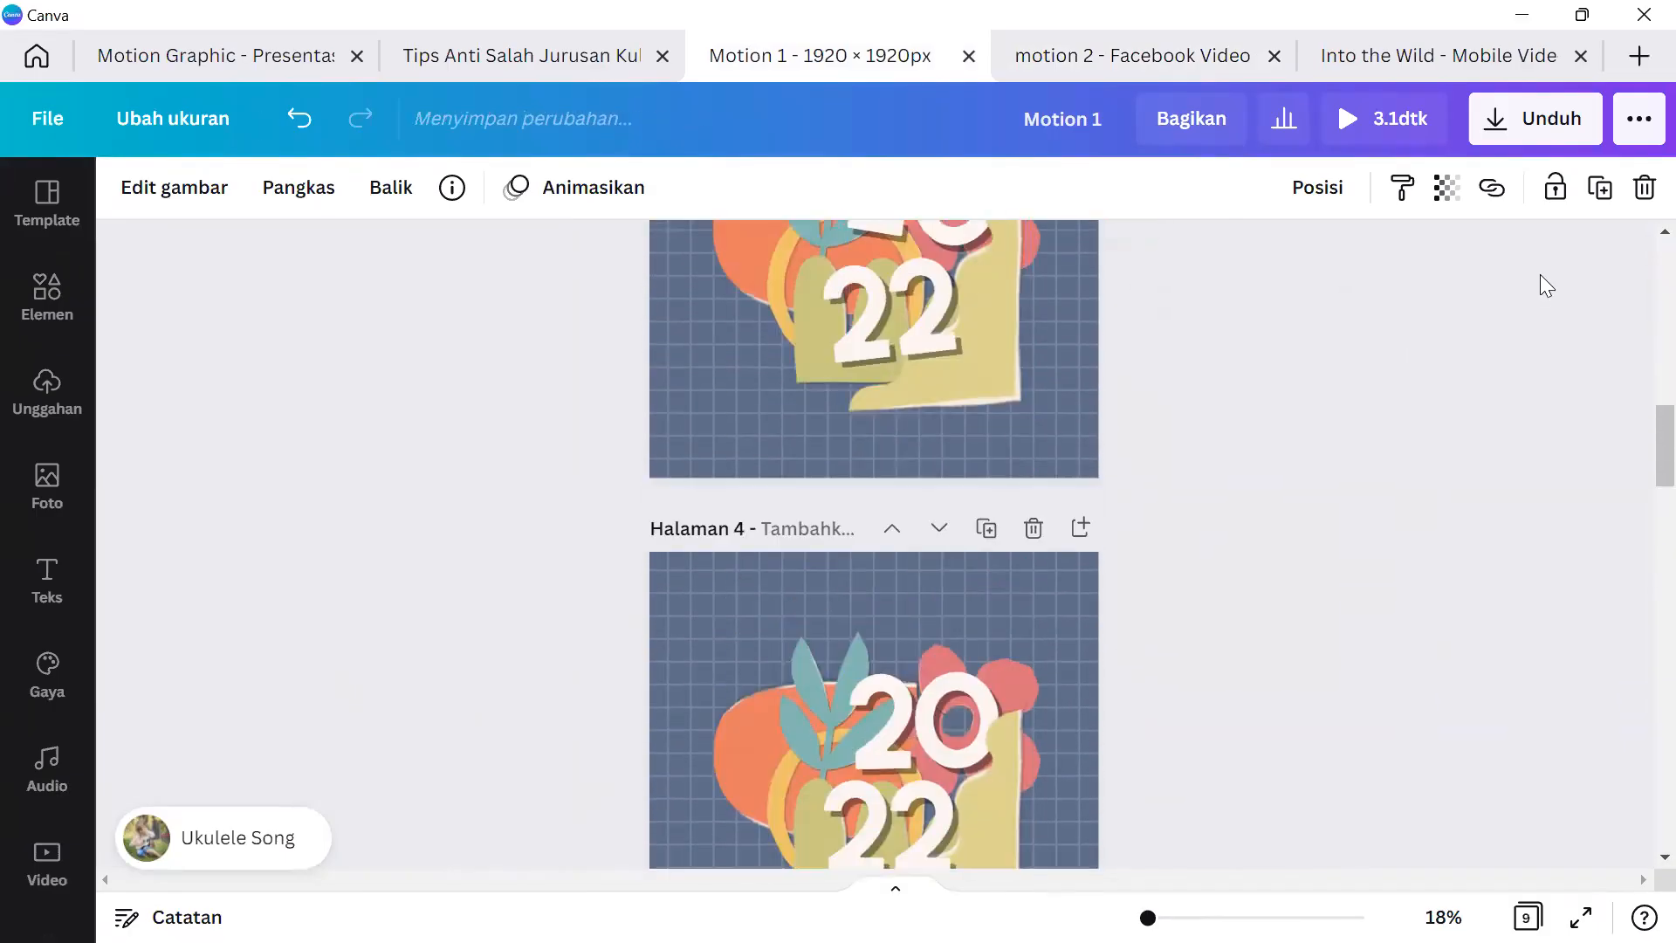
# Play the video preview of the "2022" animation, pause and resume it, and close the preview.
pyautogui.click(1409, 141)
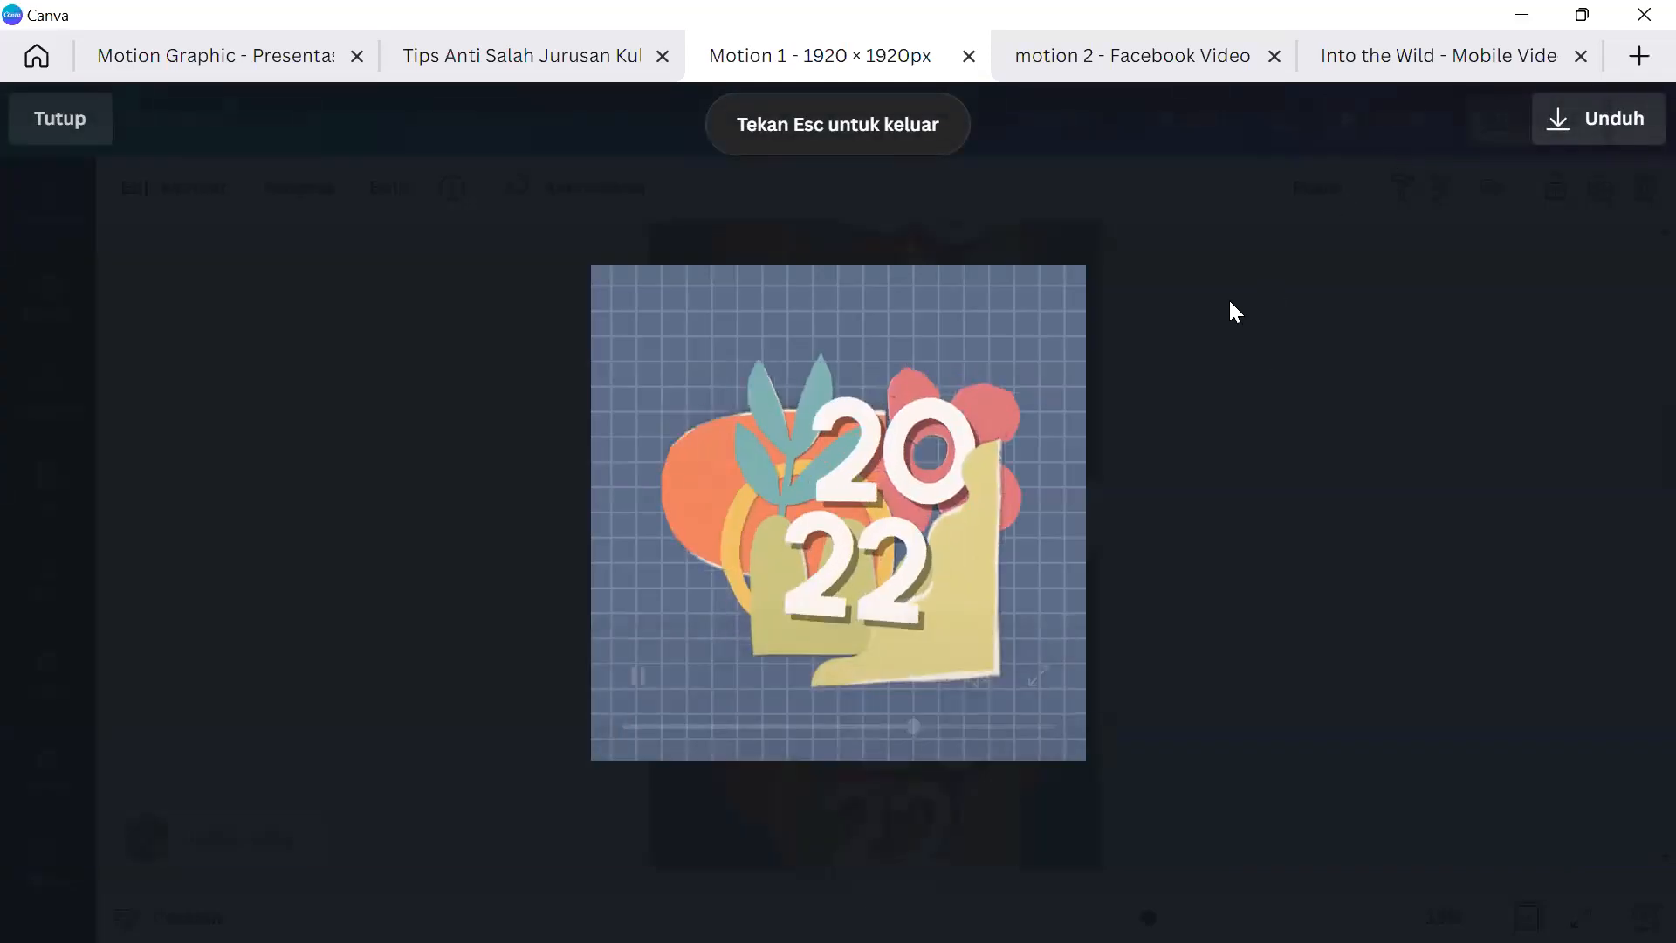
pyautogui.click(837, 513)
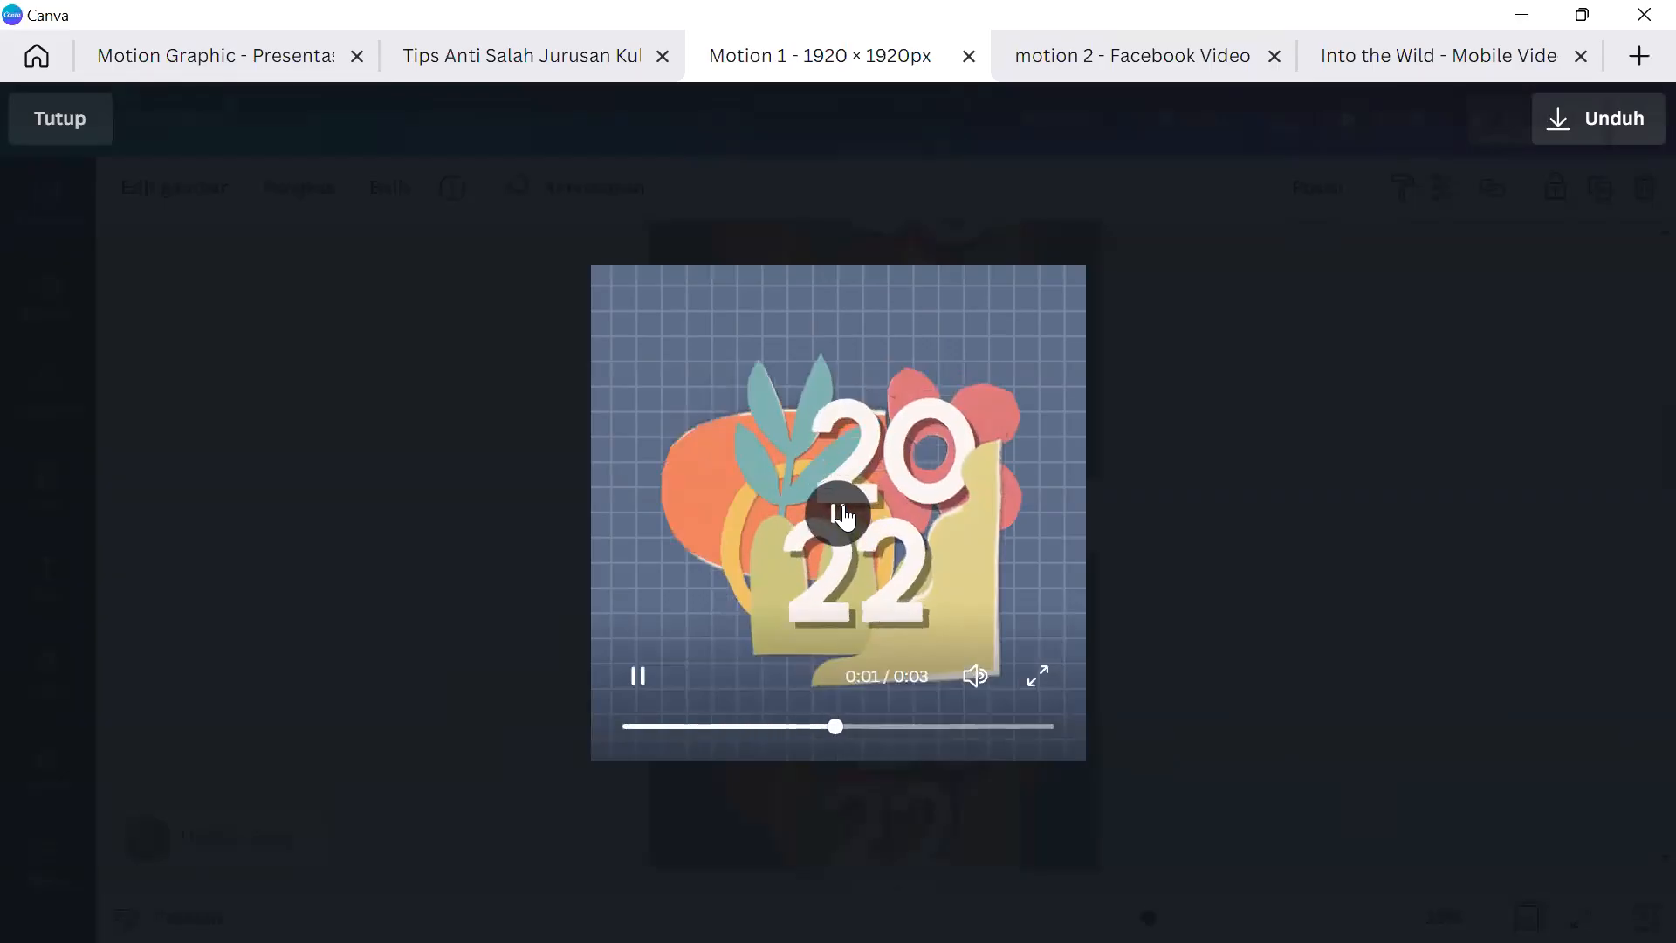
pyautogui.click(839, 513)
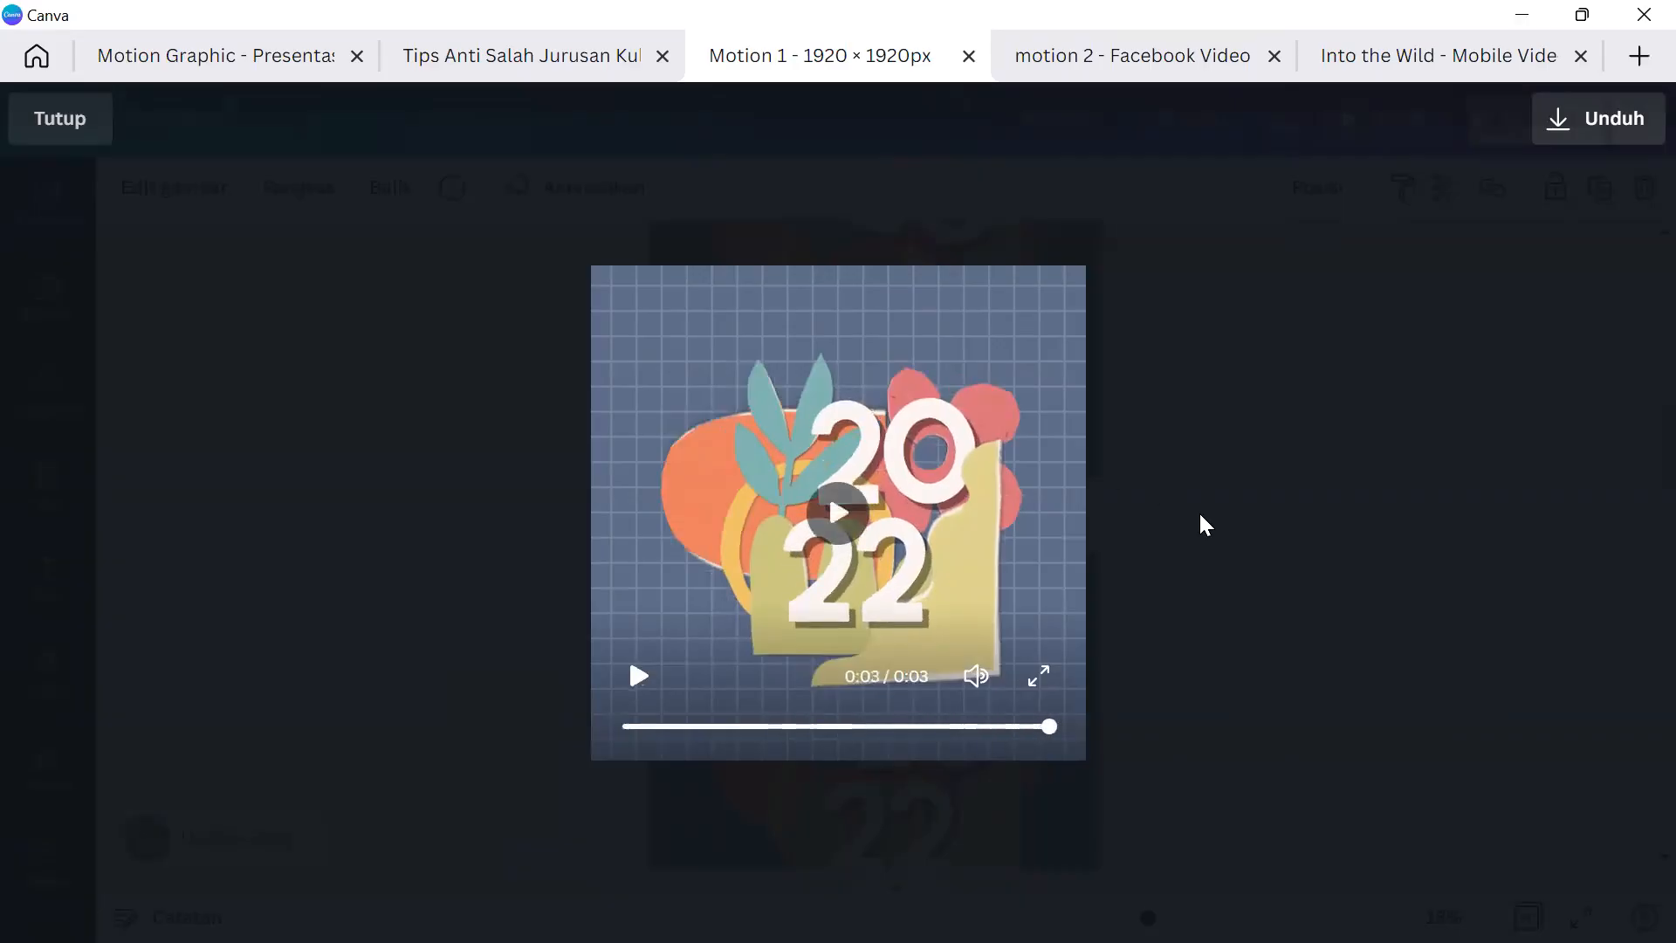
pyautogui.click(1198, 453)
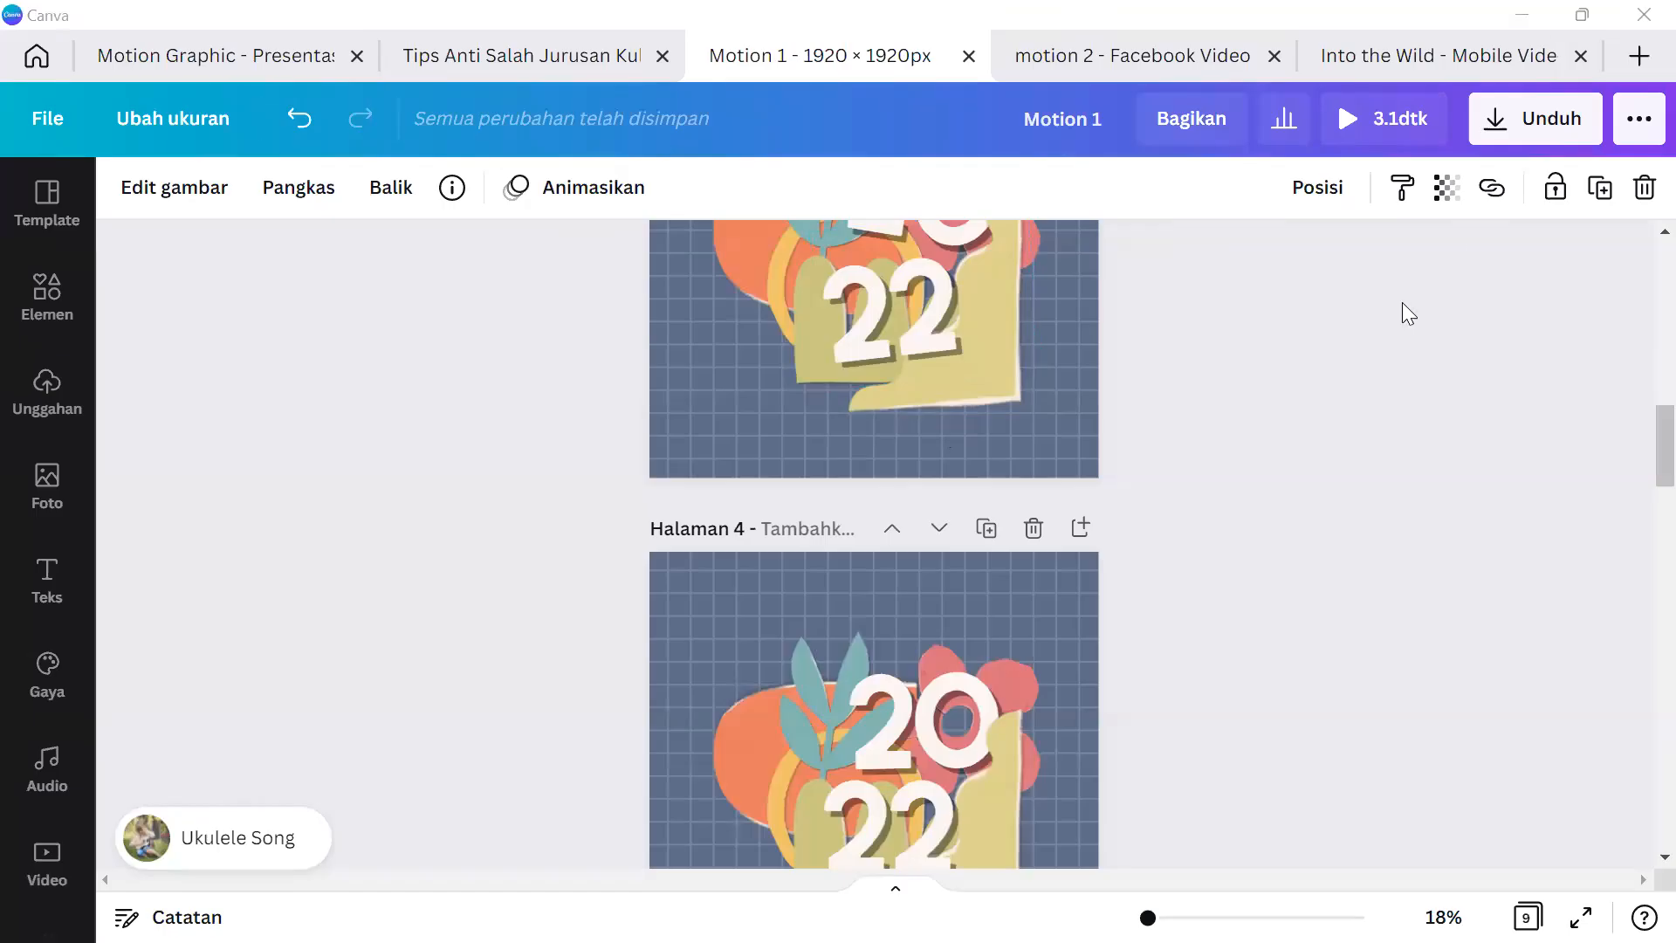
pyautogui.click(1438, 371)
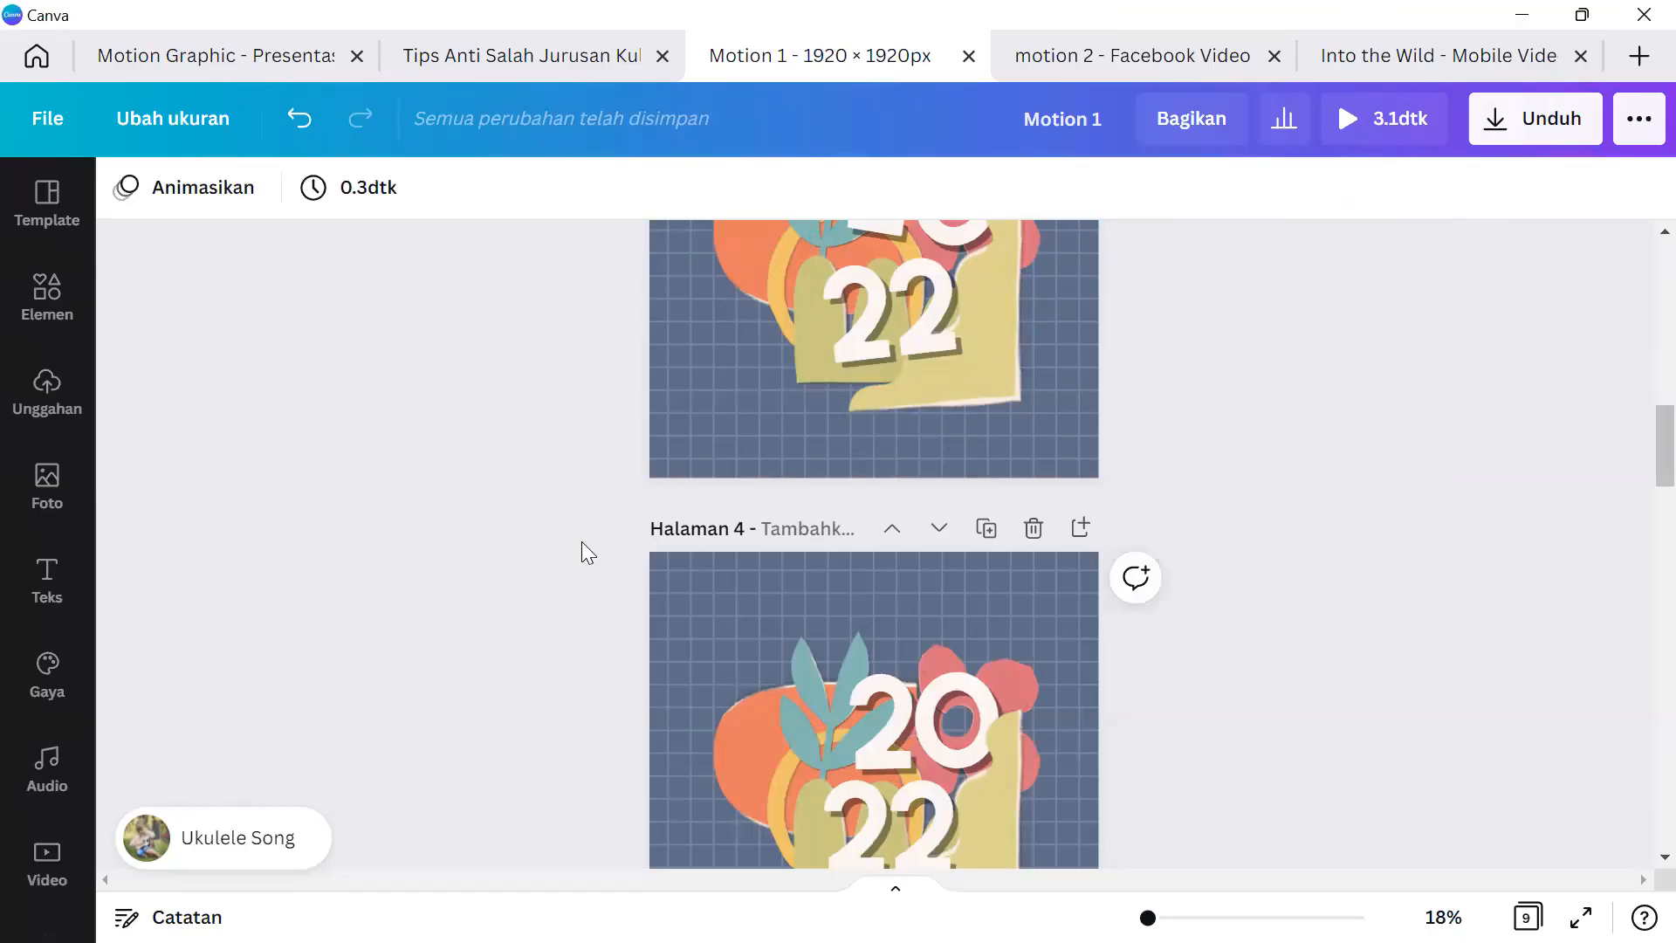
# Open the "Into the Wild" mobile video from the recent designs and play it in full screen.
pyautogui.click(35, 57)
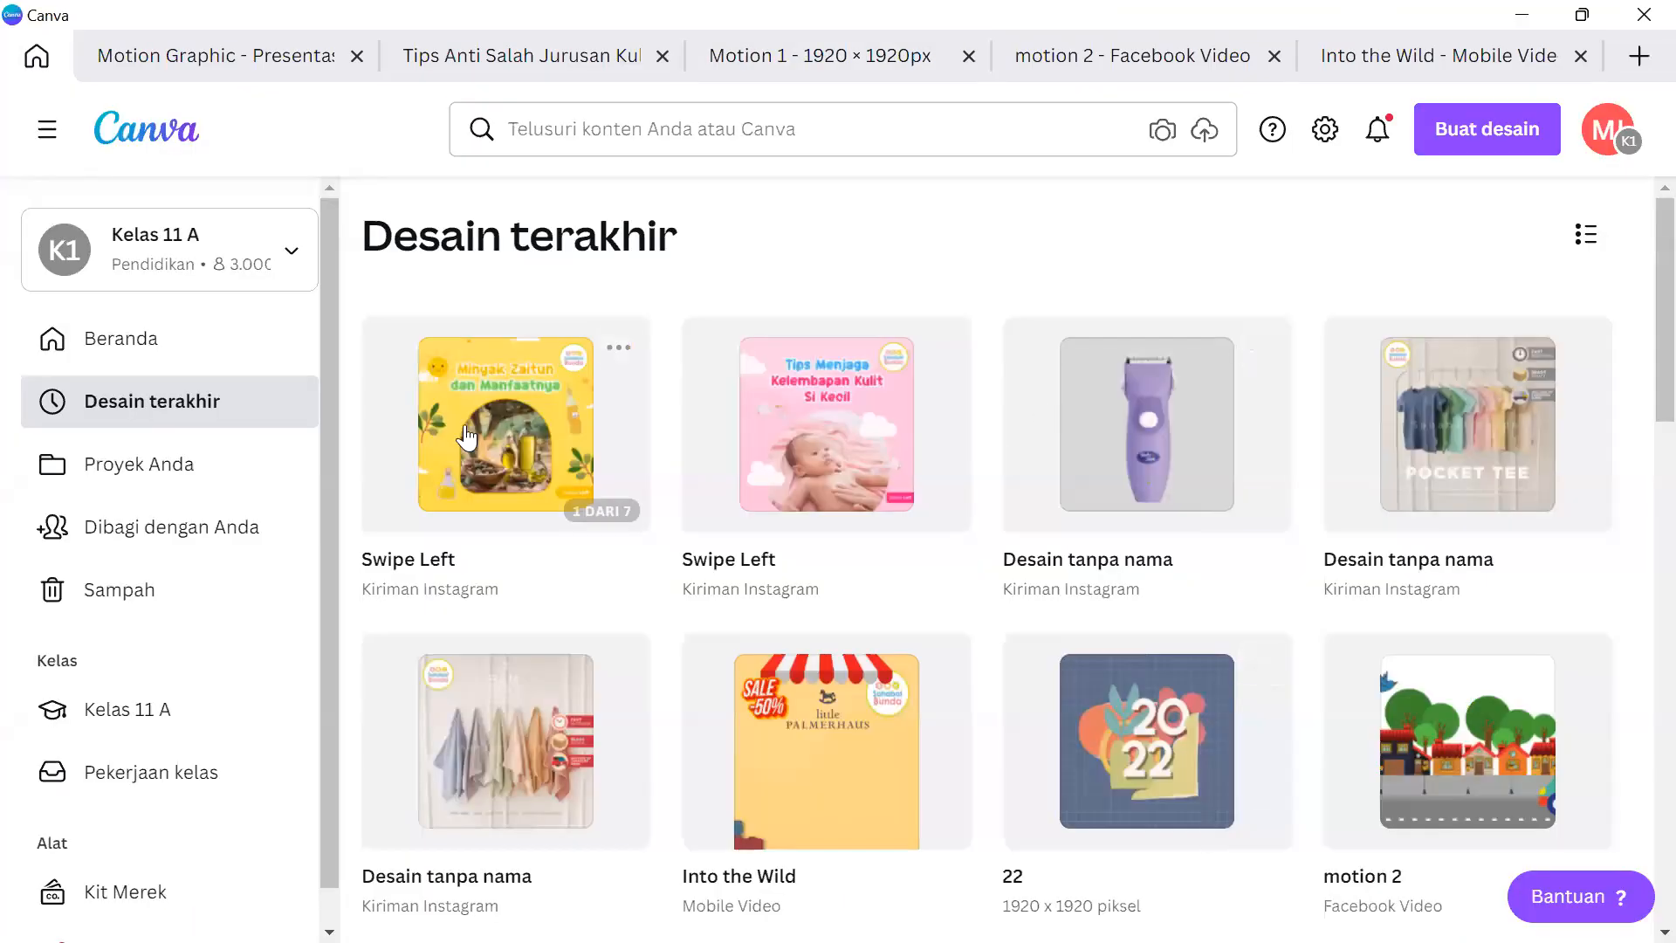
pyautogui.click(868, 747)
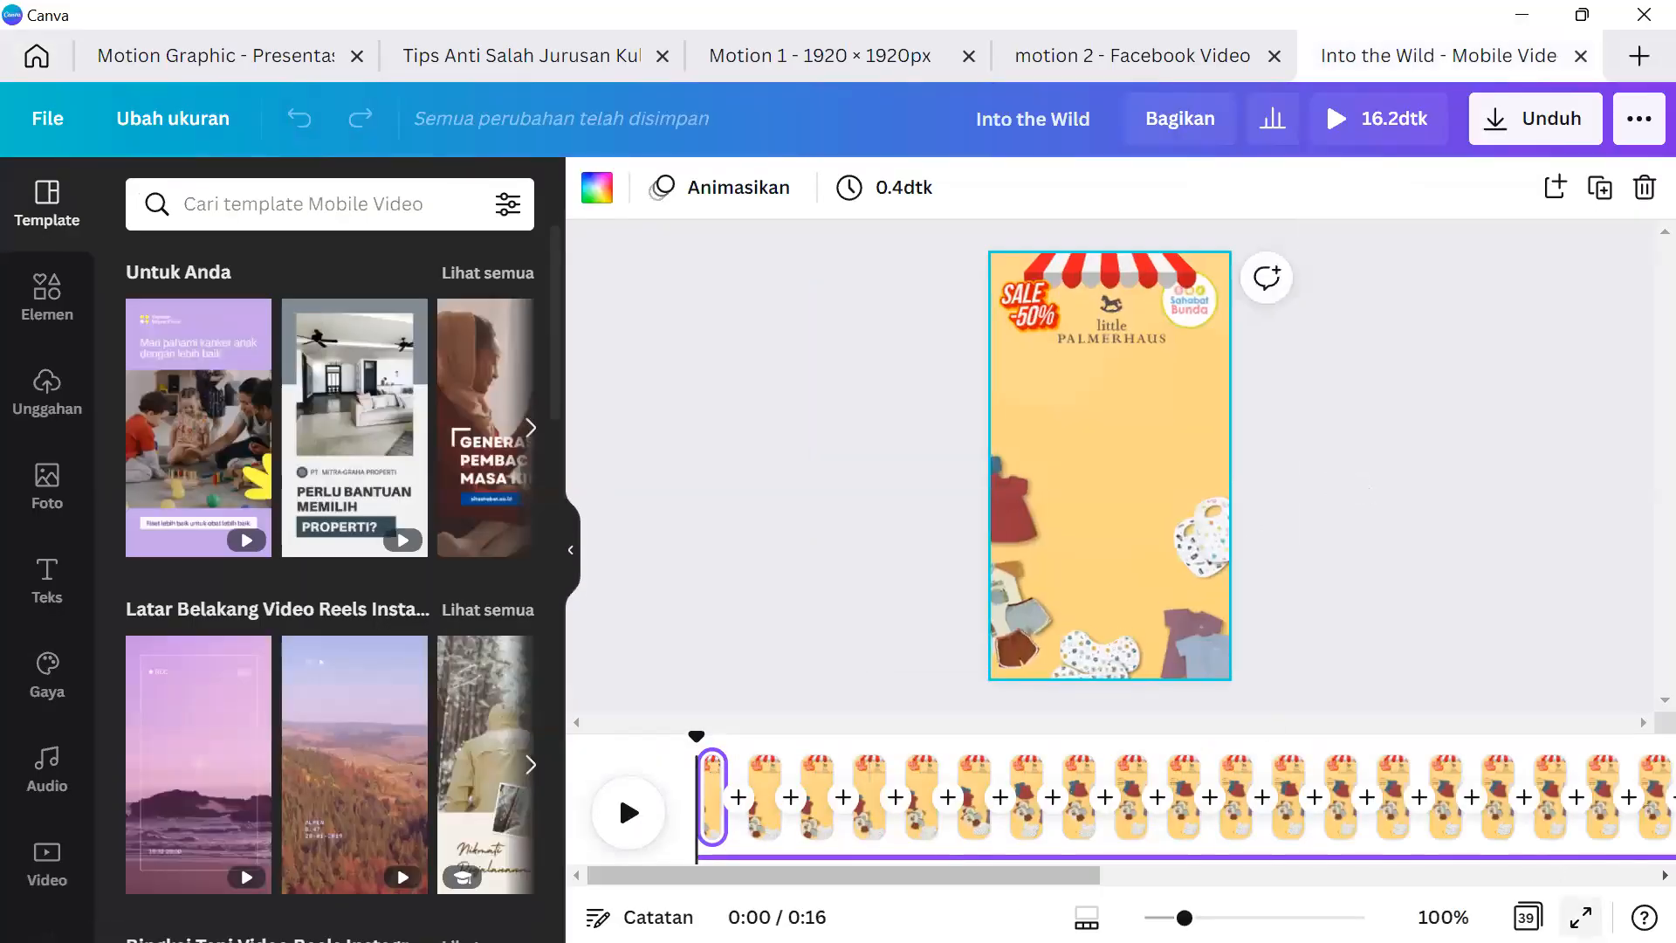
pyautogui.click(1581, 916)
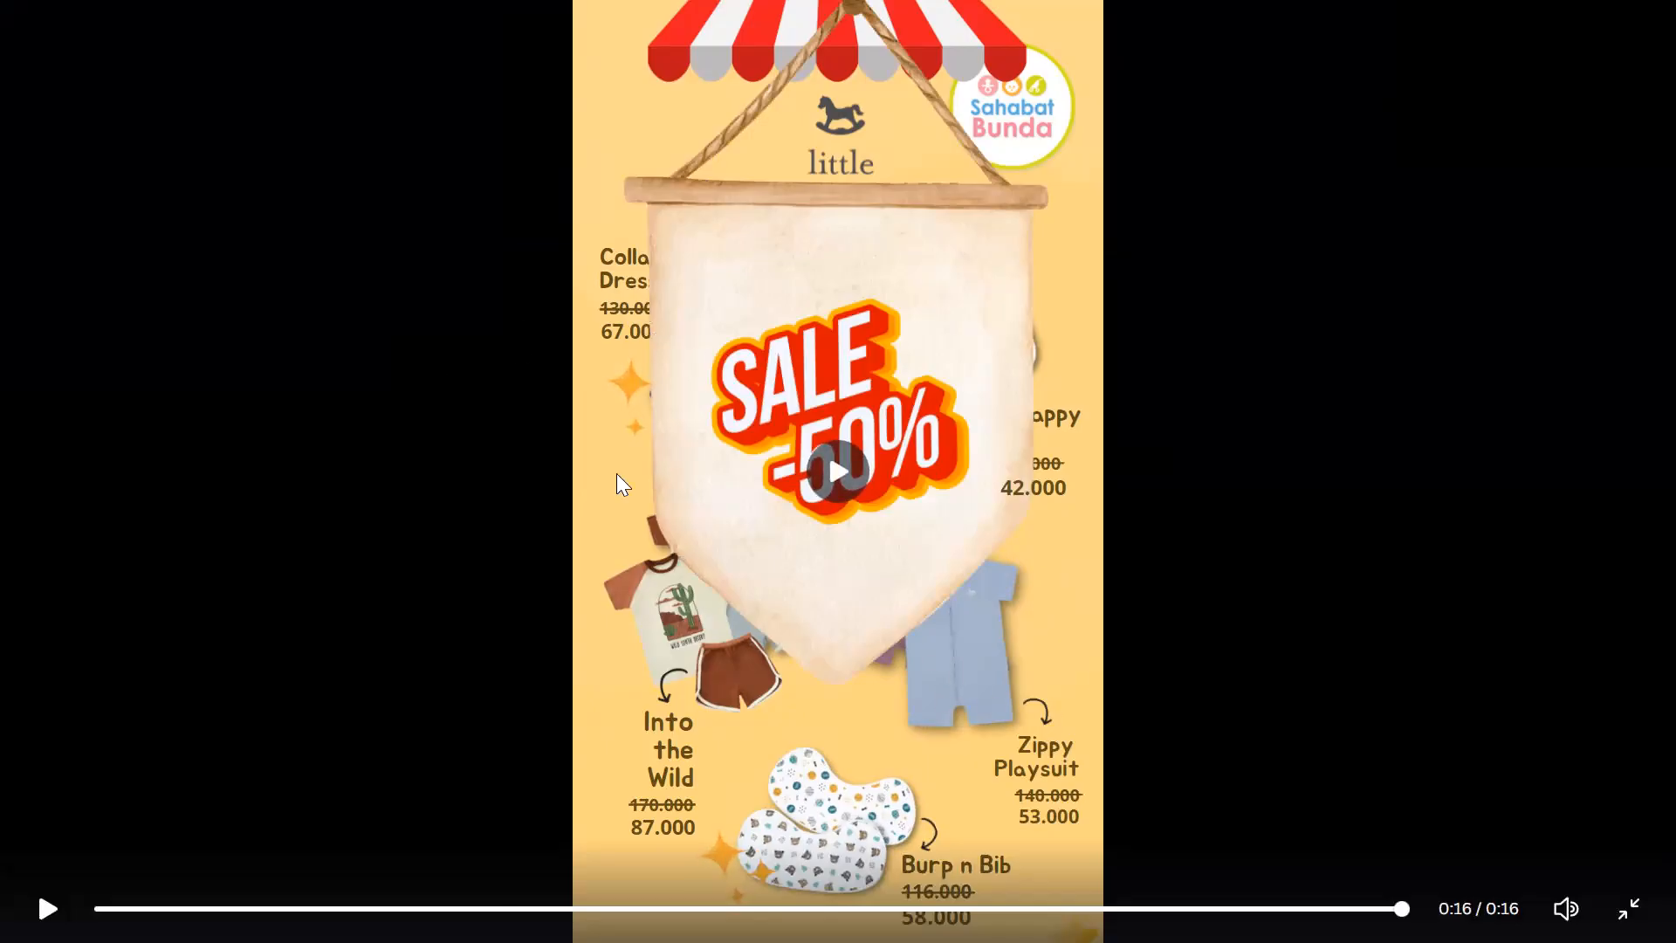
# Replay the video briefly, leave full screen, and examine the separate clothing and bib cut-outs on the first page.
pyautogui.click(656, 597)
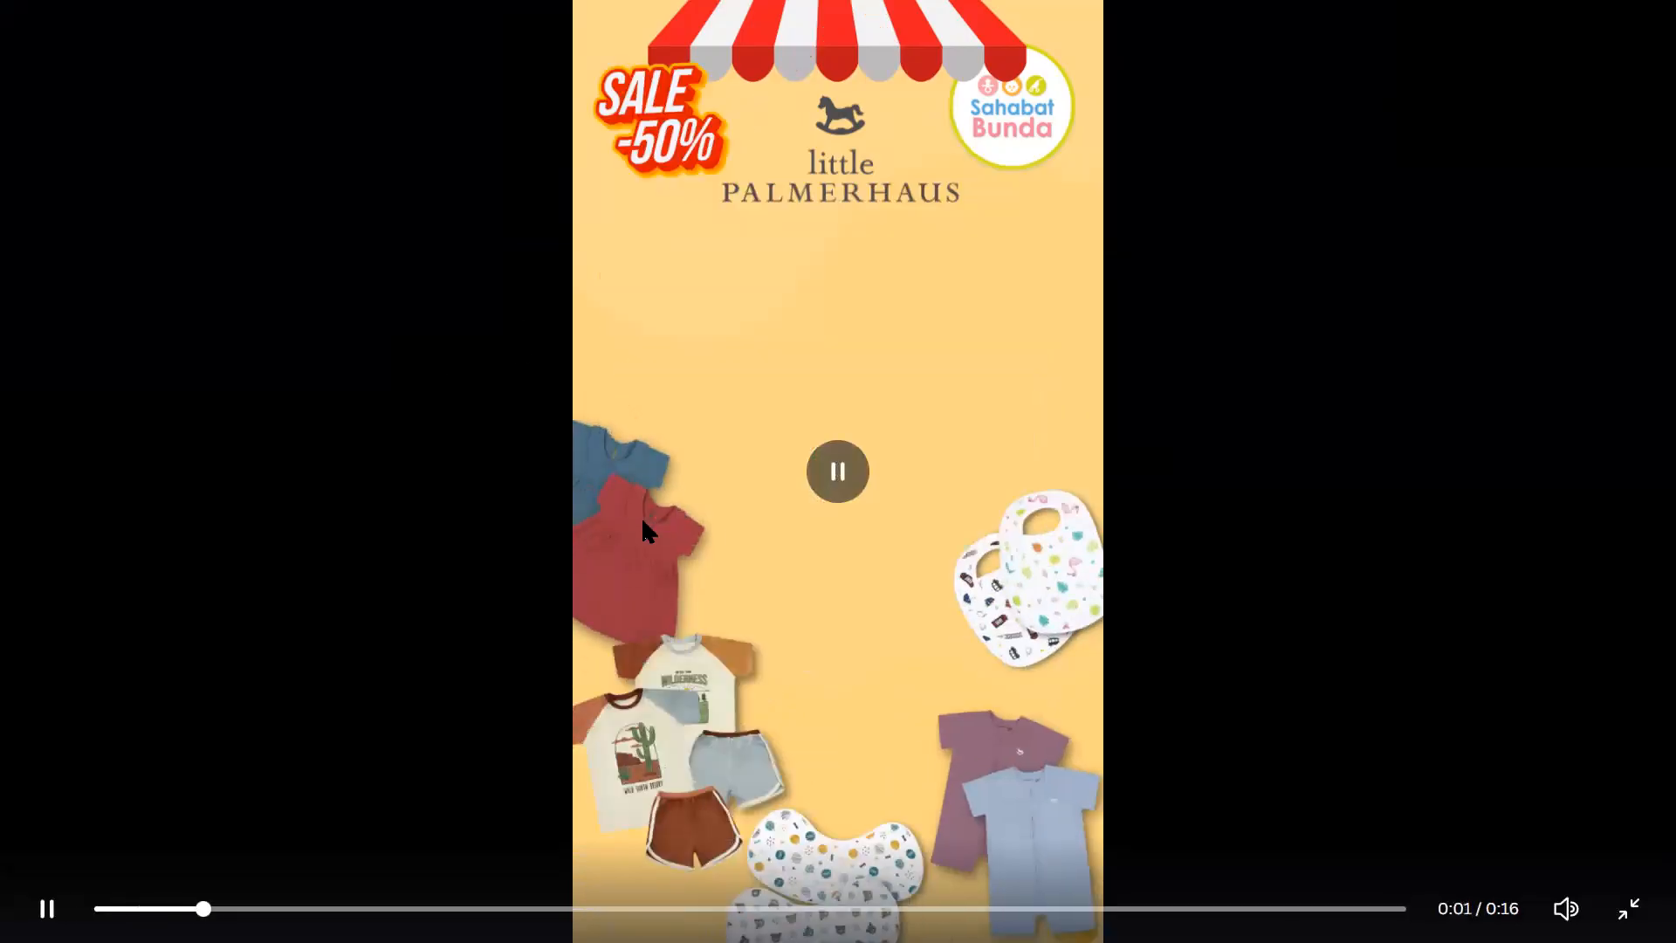
pyautogui.press('Escape')
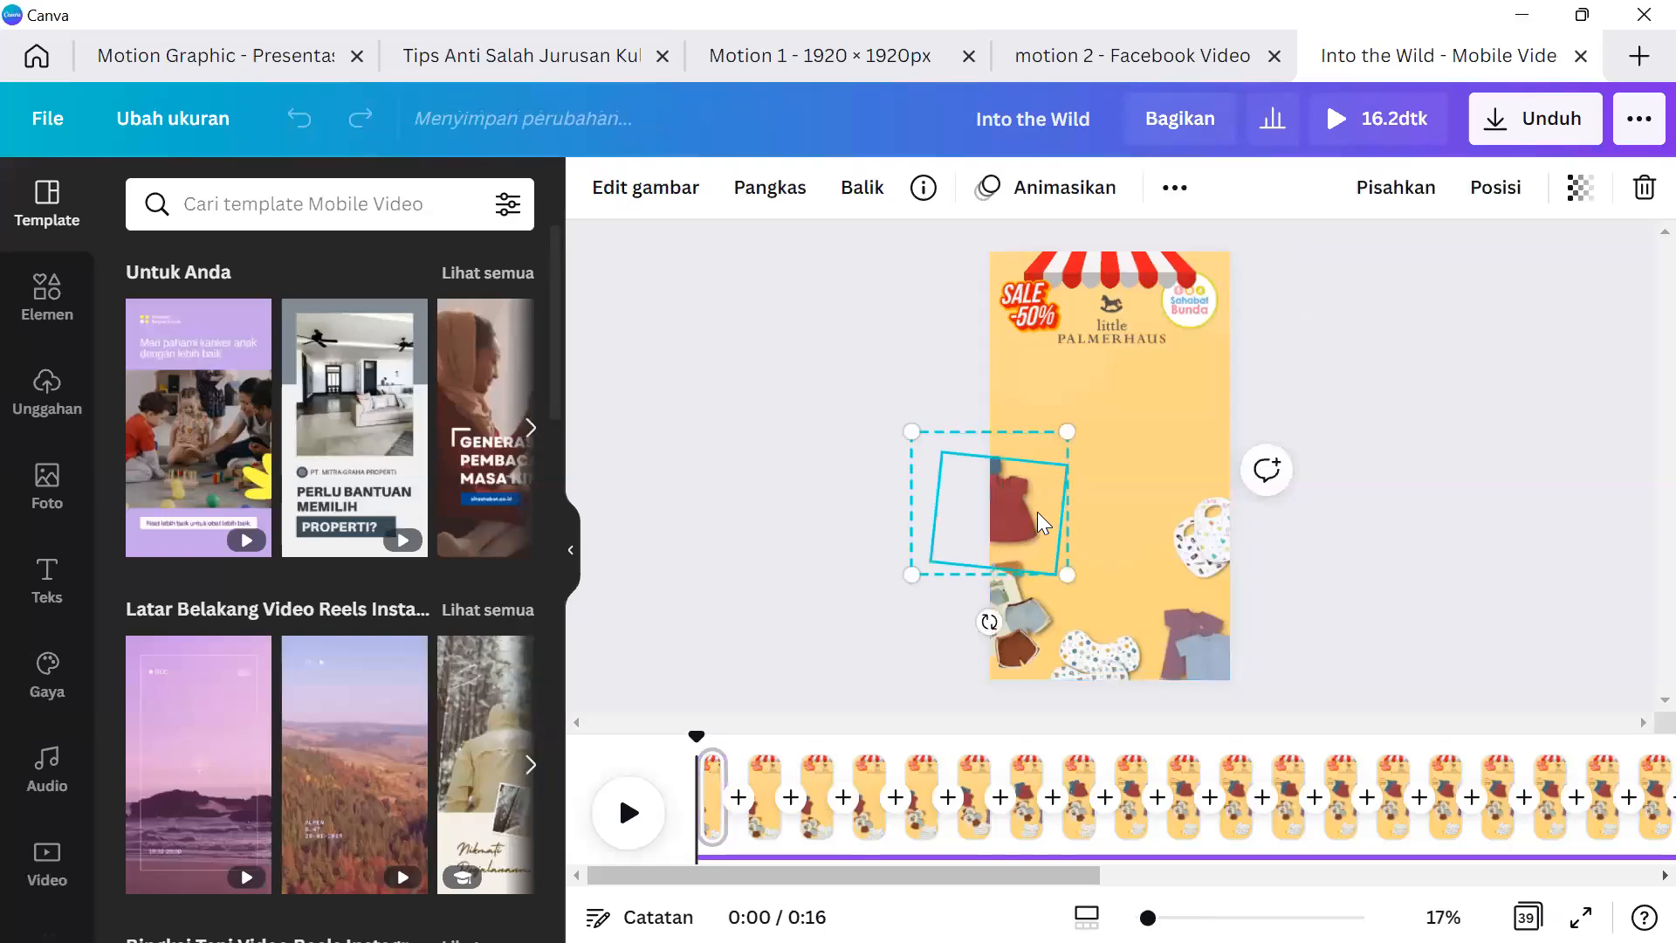
pyautogui.click(1198, 526)
pyautogui.click(1276, 529)
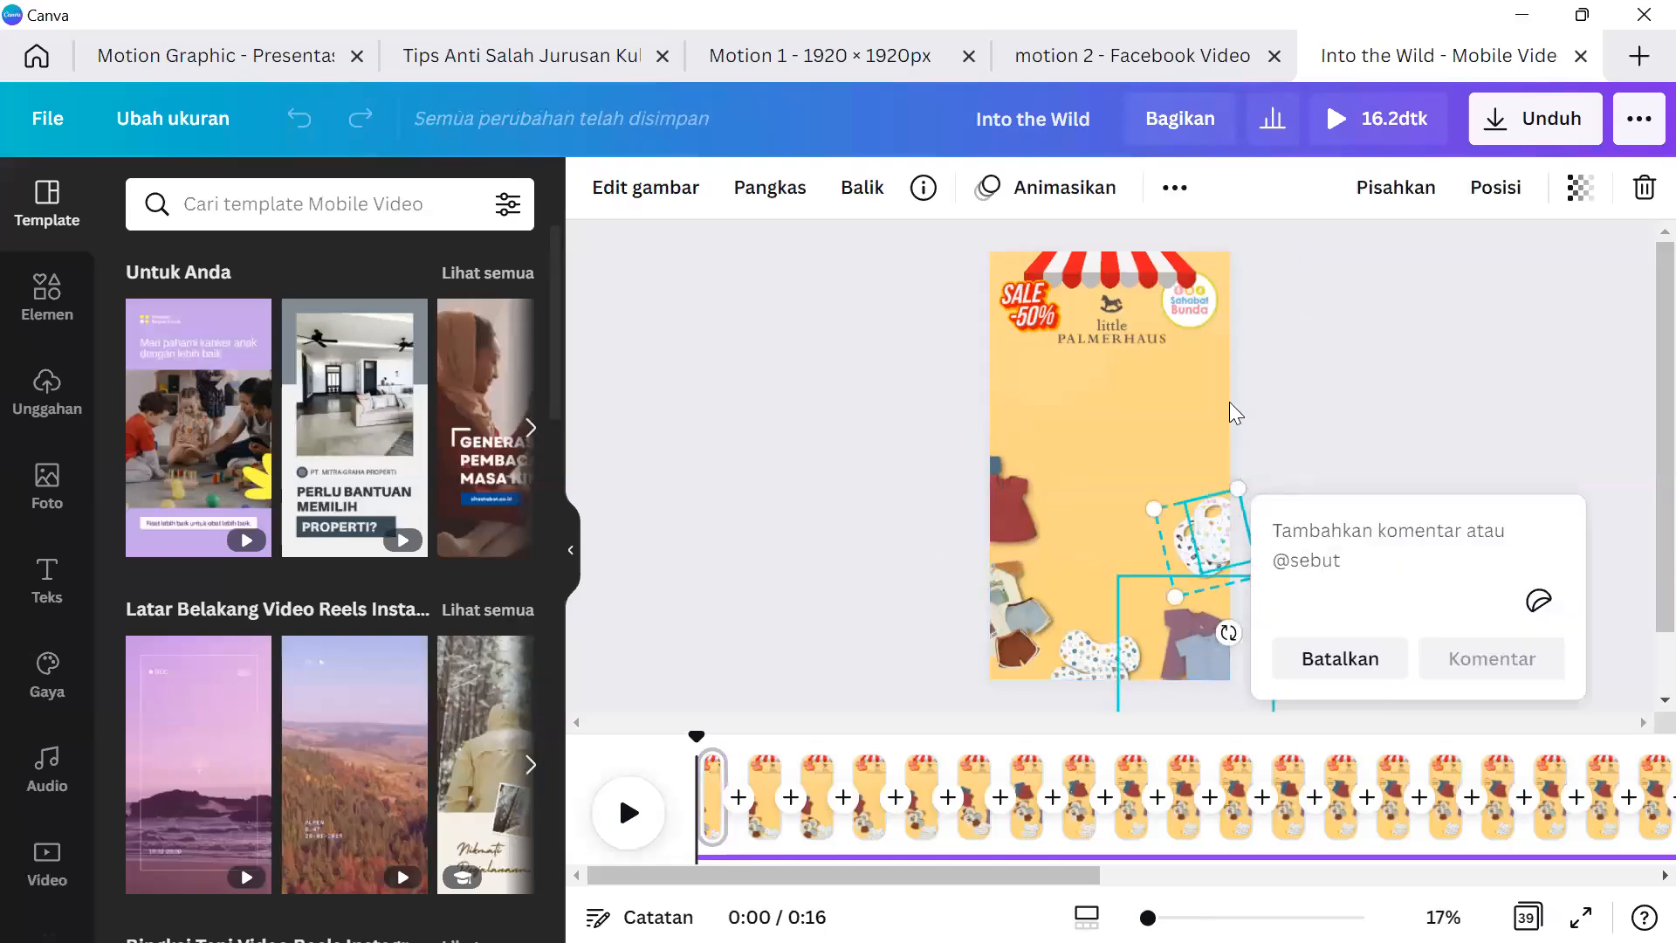
pyautogui.click(1284, 349)
pyautogui.click(1000, 536)
pyautogui.click(1078, 653)
pyautogui.click(1189, 633)
pyautogui.click(1317, 655)
pyautogui.click(1213, 537)
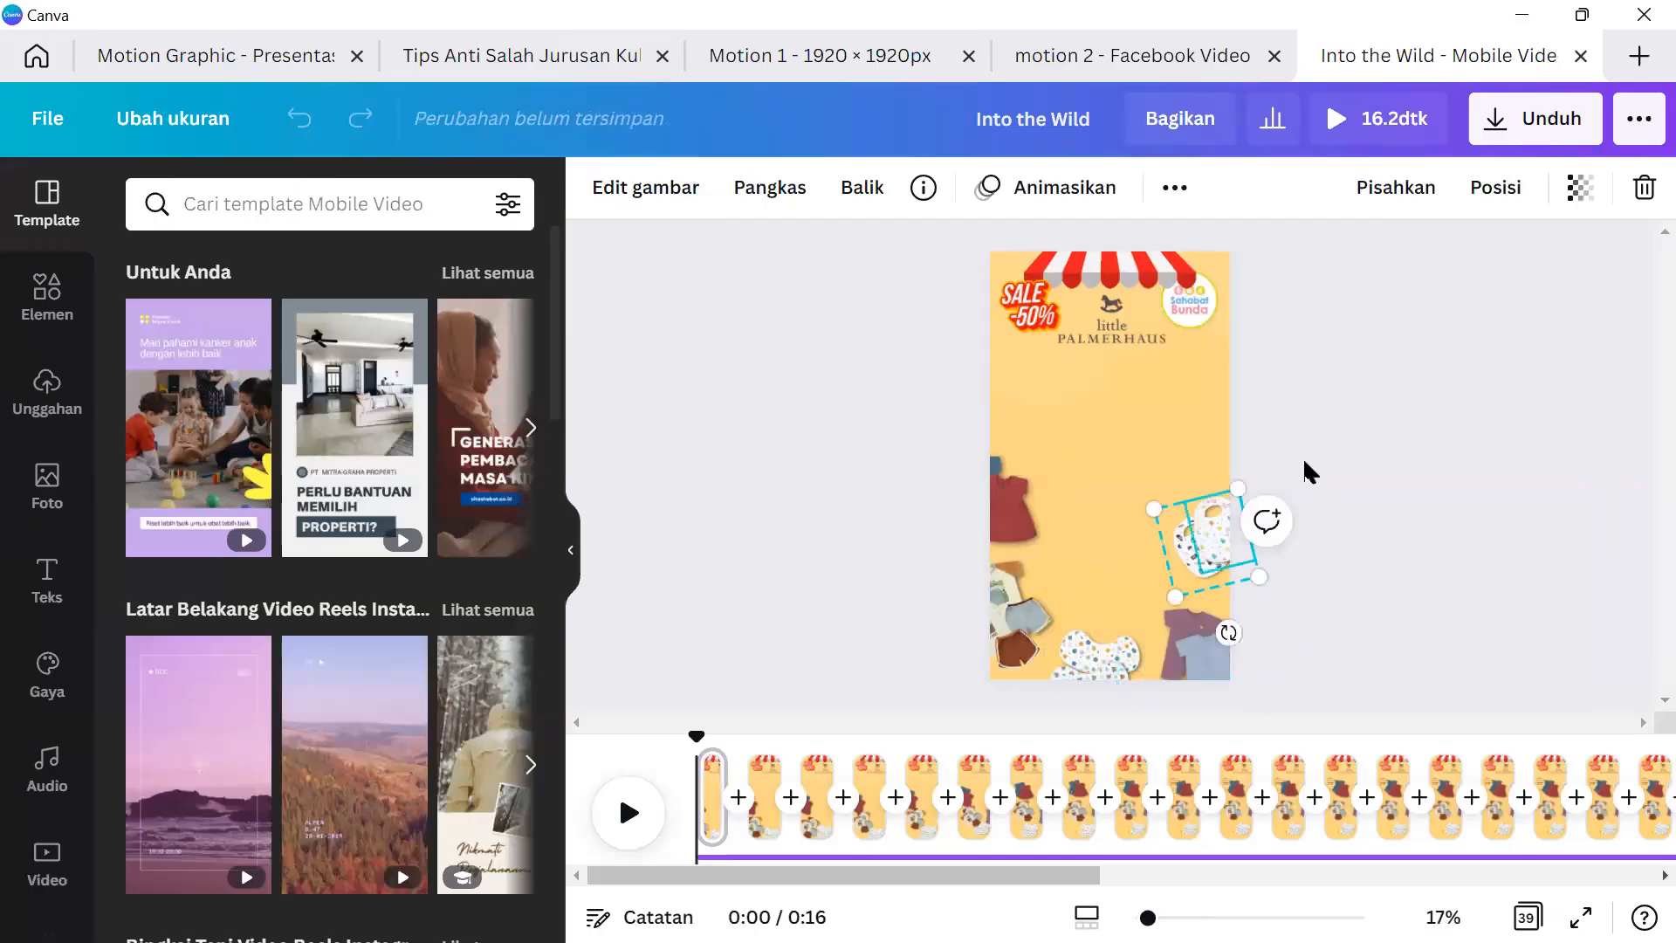
pyautogui.click(1306, 471)
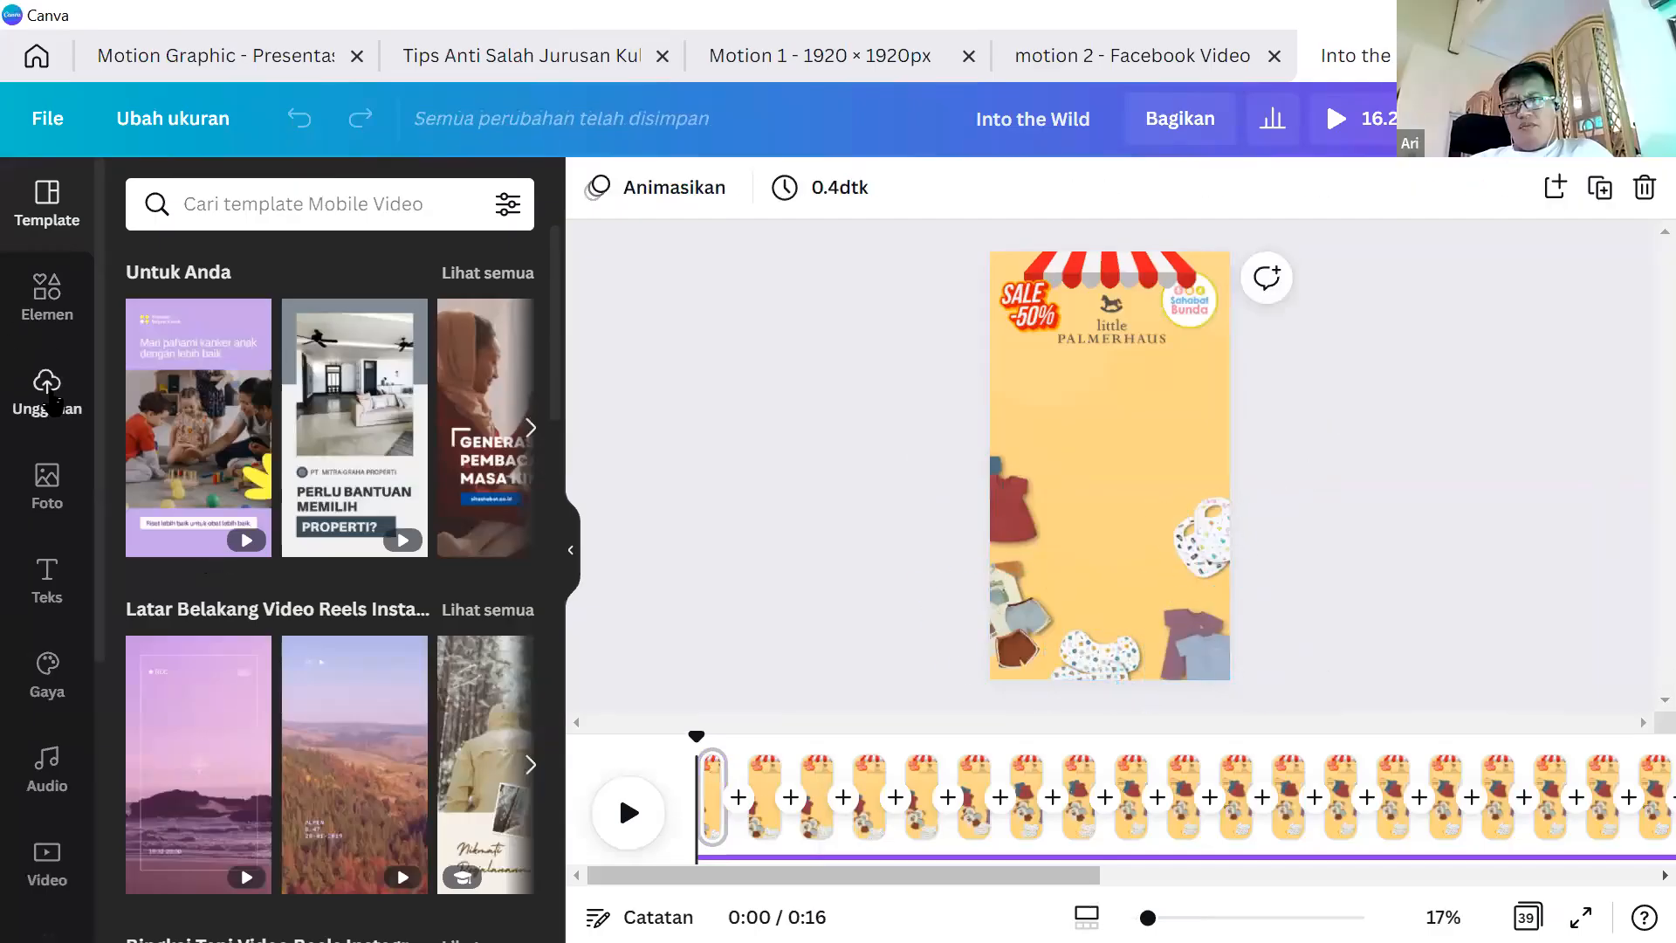
pyautogui.click(48, 391)
pyautogui.click(68, 232)
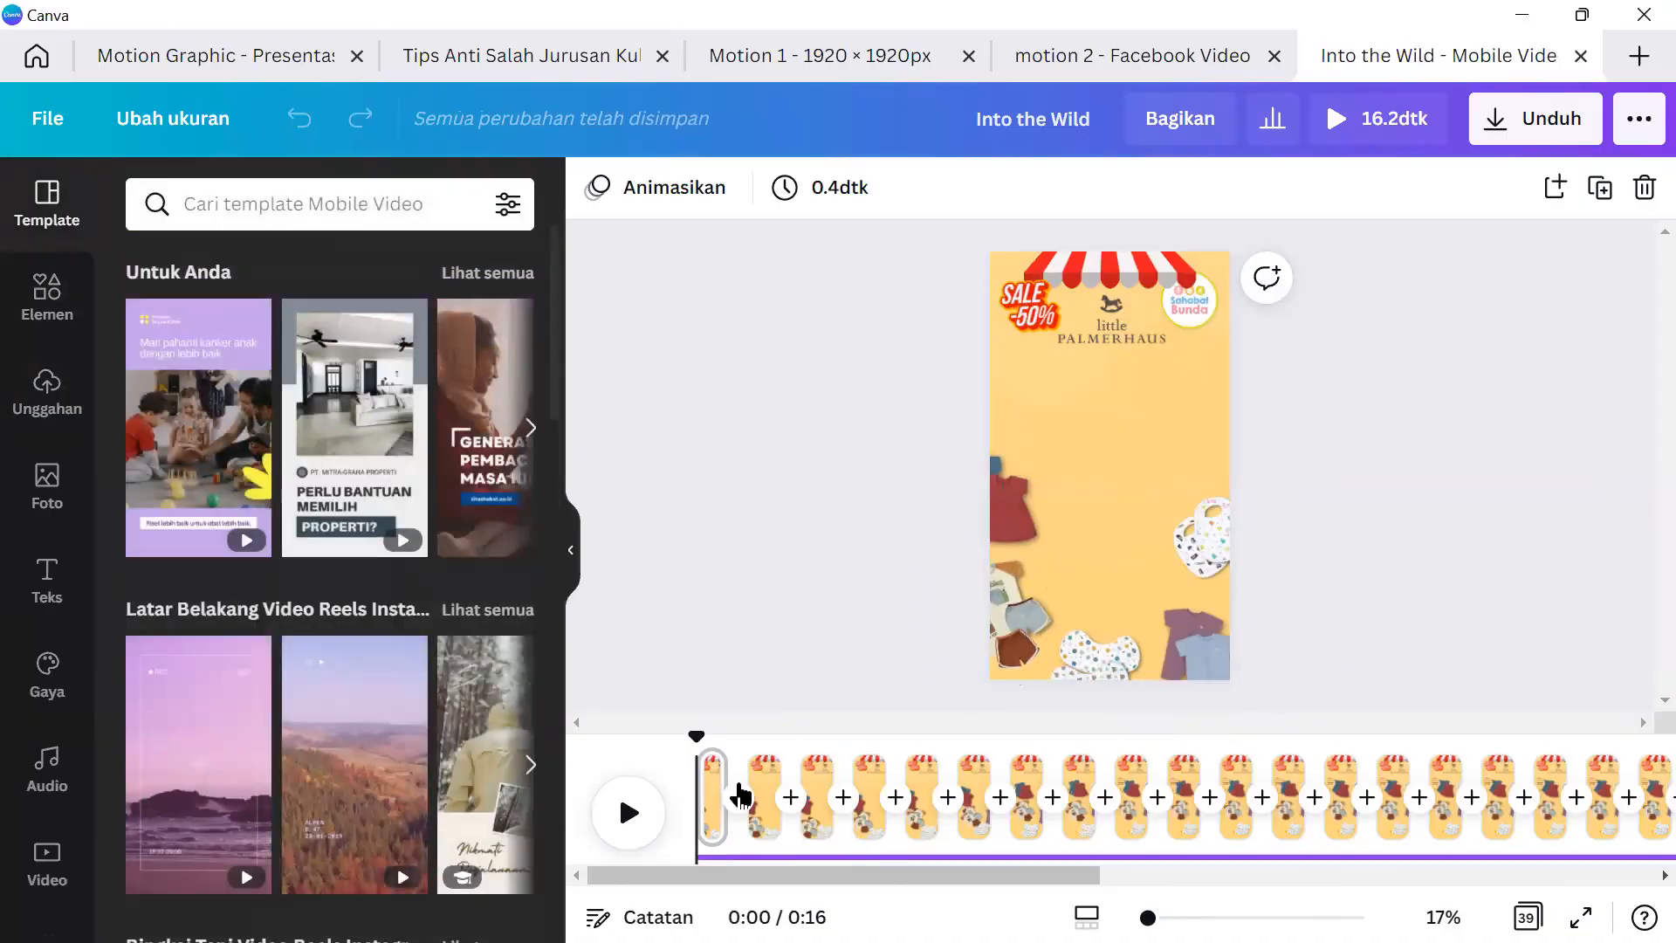
# Compare the clothing cut-outs across the first four pages, rotating the dress image slightly on the second page.
pyautogui.click(762, 760)
pyautogui.click(716, 764)
pyautogui.click(756, 761)
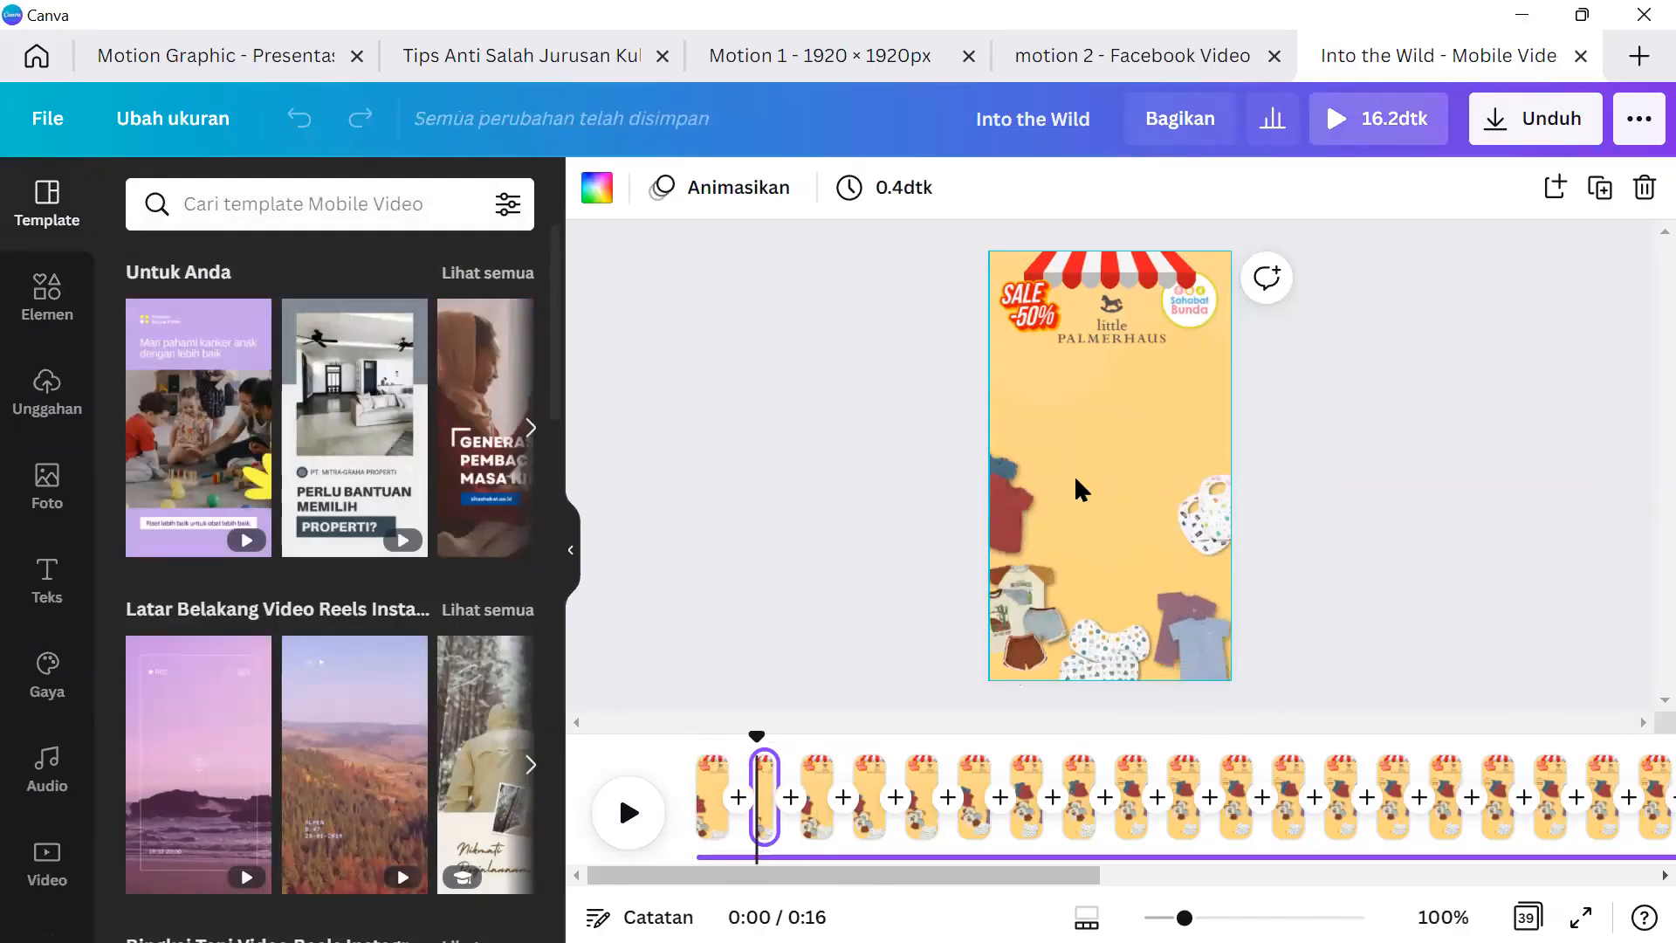
pyautogui.click(992, 476)
pyautogui.moveTo(953, 615); pyautogui.dragTo(955, 608)
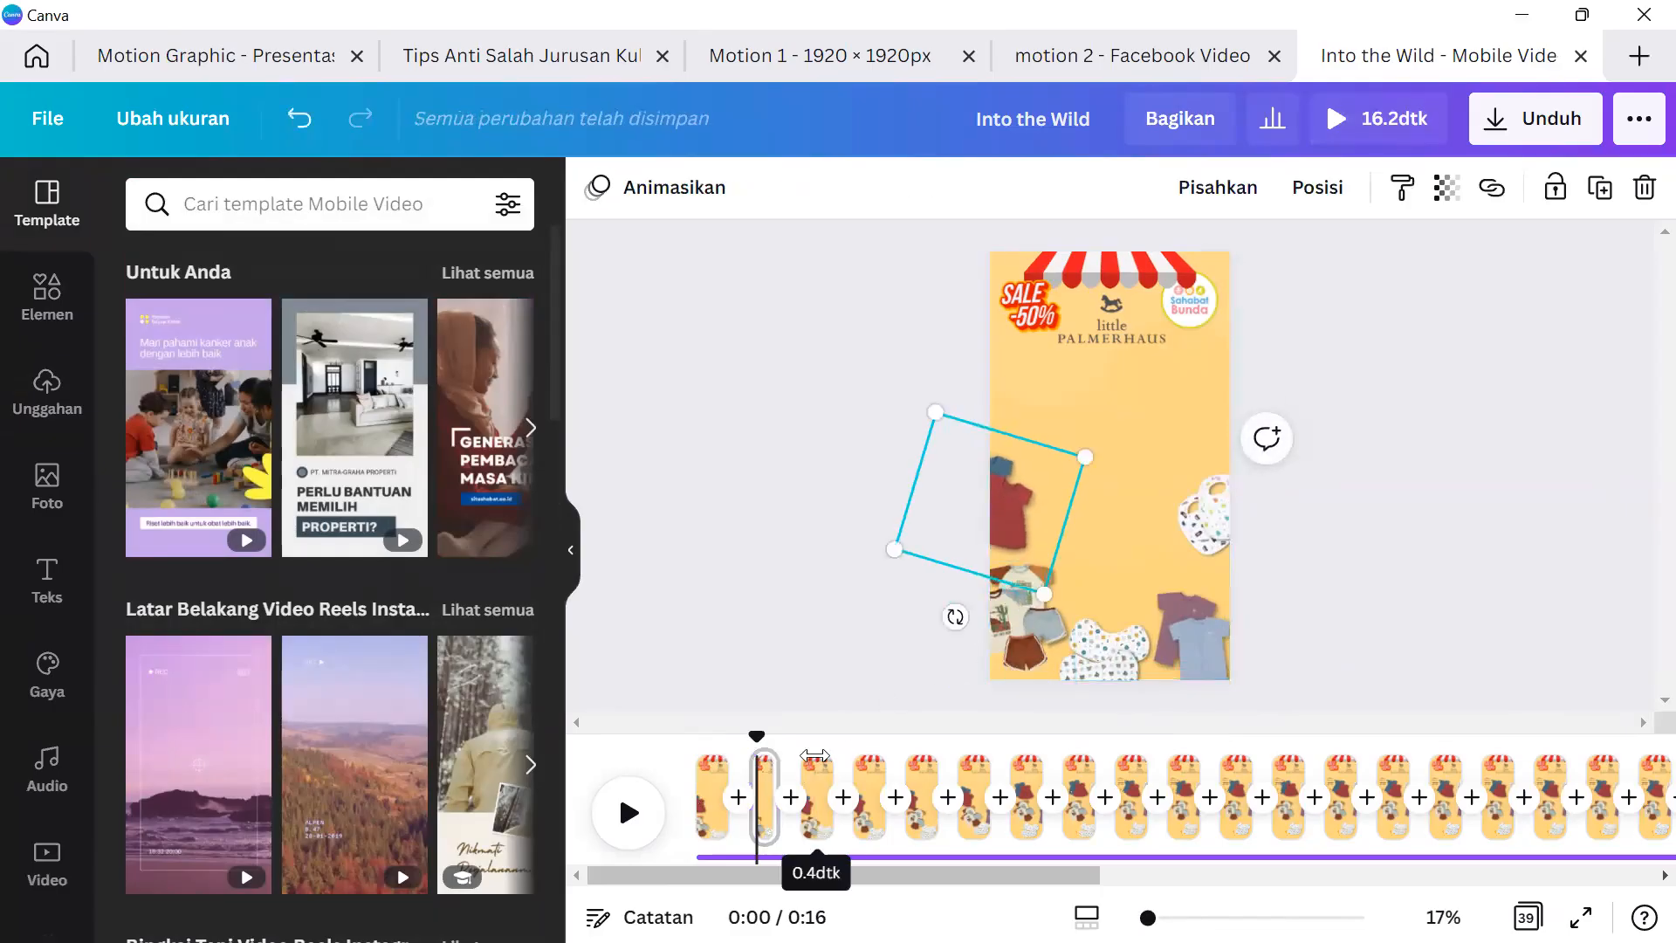
pyautogui.click(814, 755)
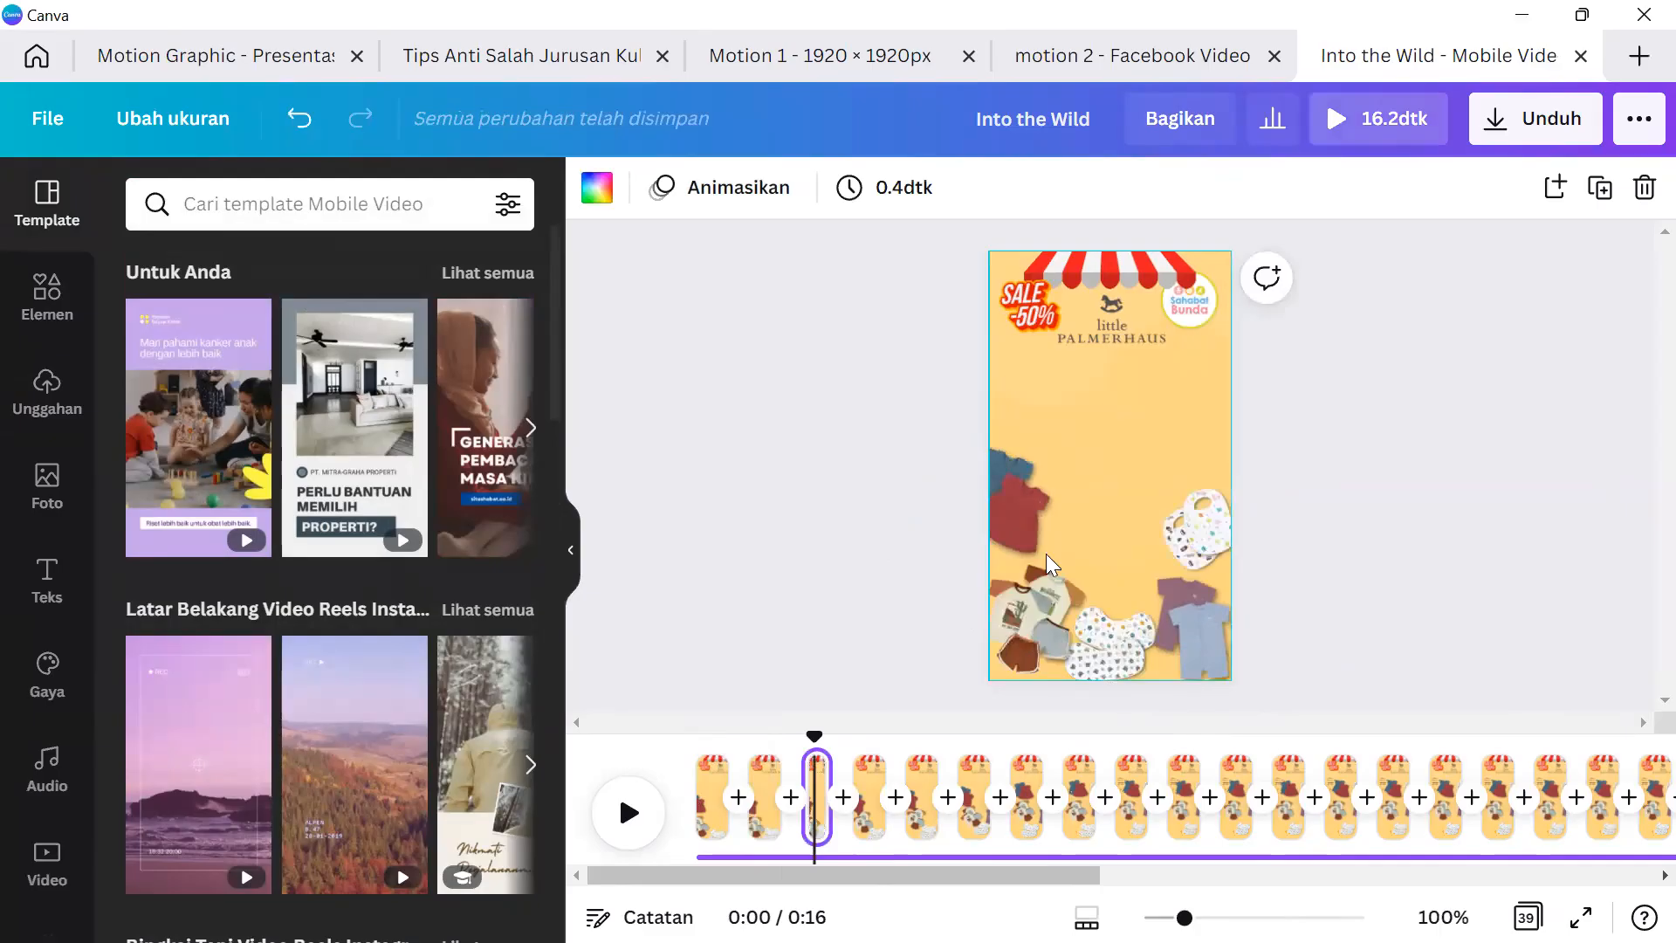
pyautogui.click(856, 758)
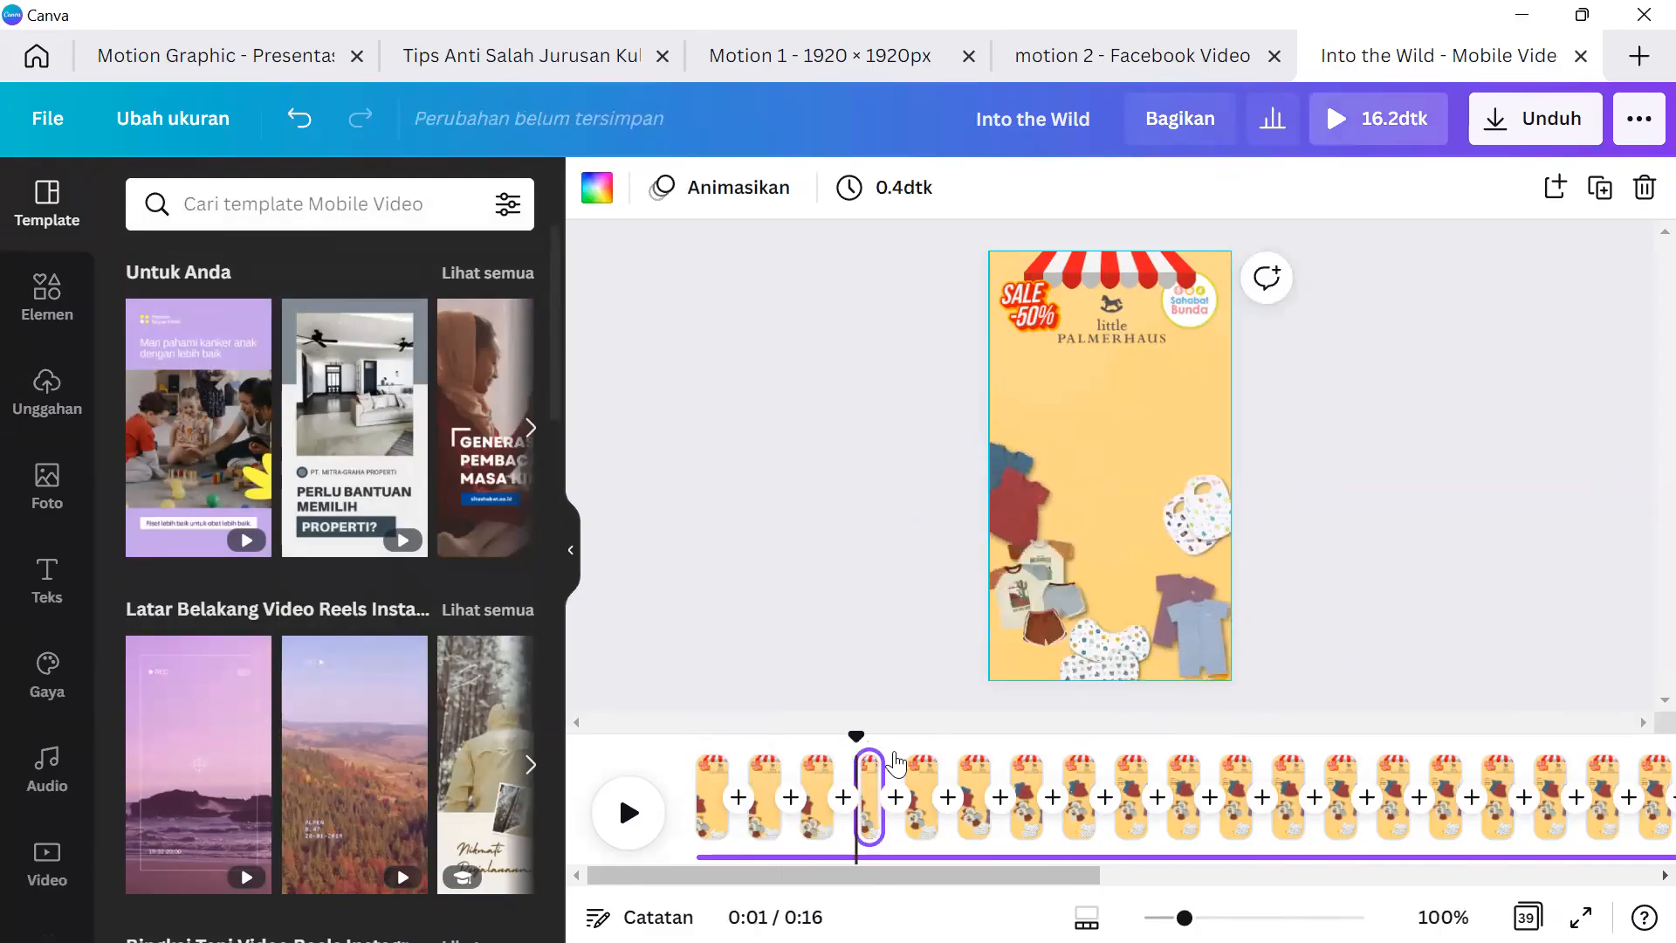
pyautogui.click(1172, 583)
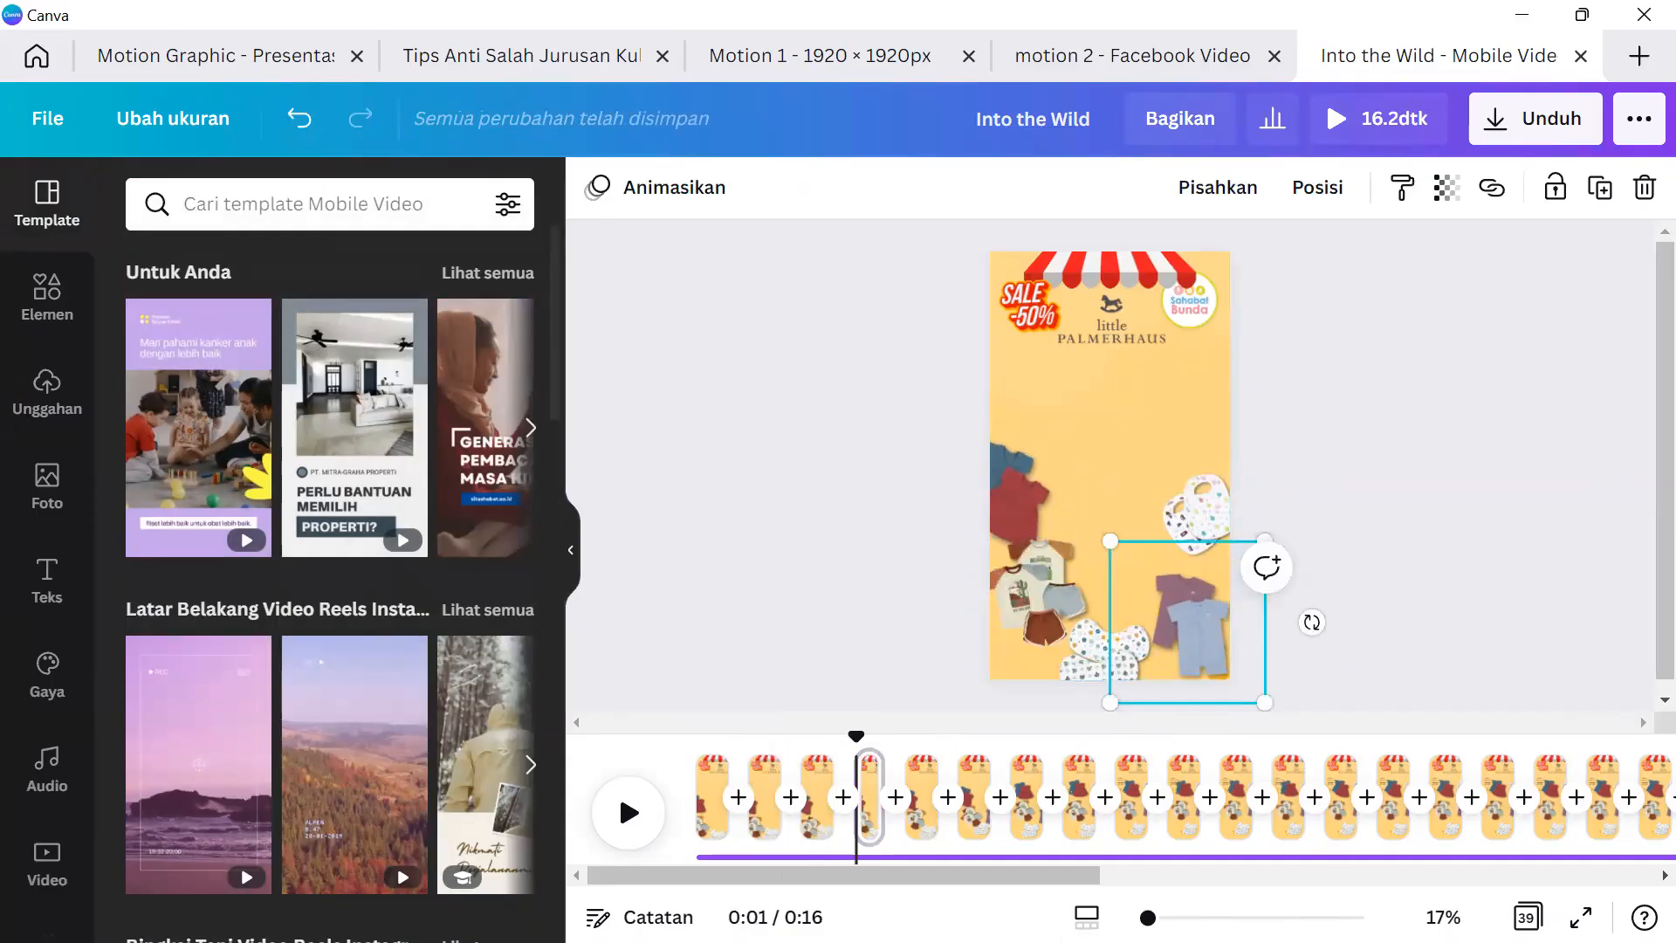
# Look along the page timeline and select the first four pages together.
pyautogui.hscroll(5, 816, 794)
pyautogui.hscroll(-5, 816, 794)
pyautogui.click(740, 789)
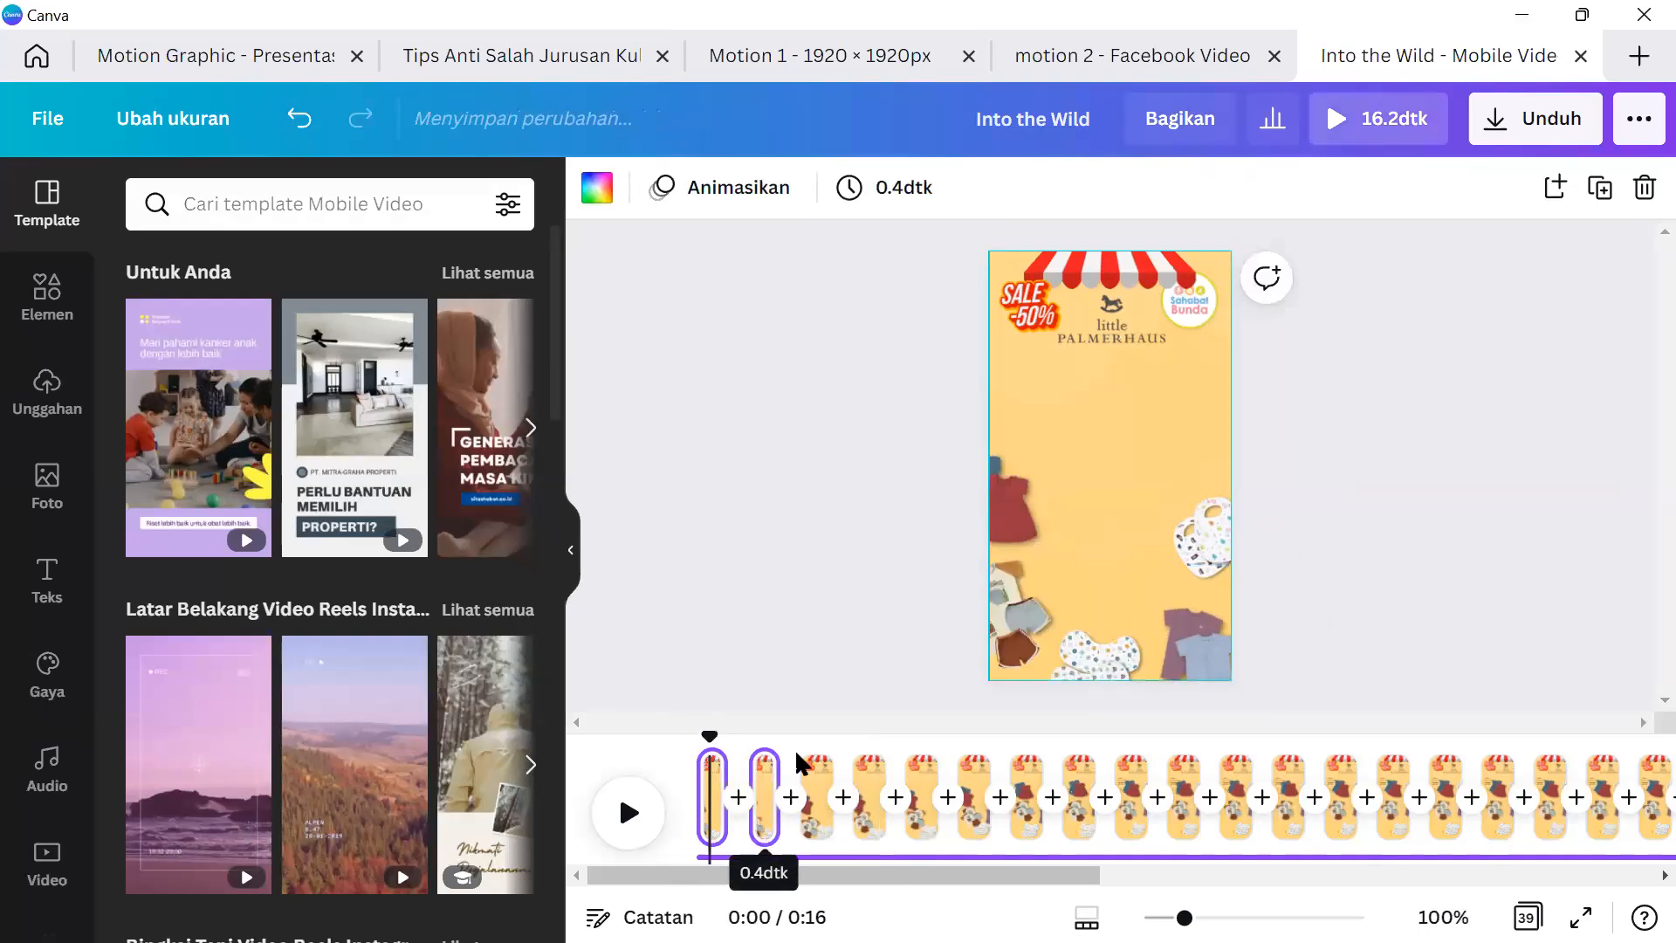
pyautogui.keyDown('shift'); pyautogui.click(817, 768); pyautogui.keyUp('shift')
pyautogui.keyDown('shift'); pyautogui.click(869, 768); pyautogui.keyUp('shift')
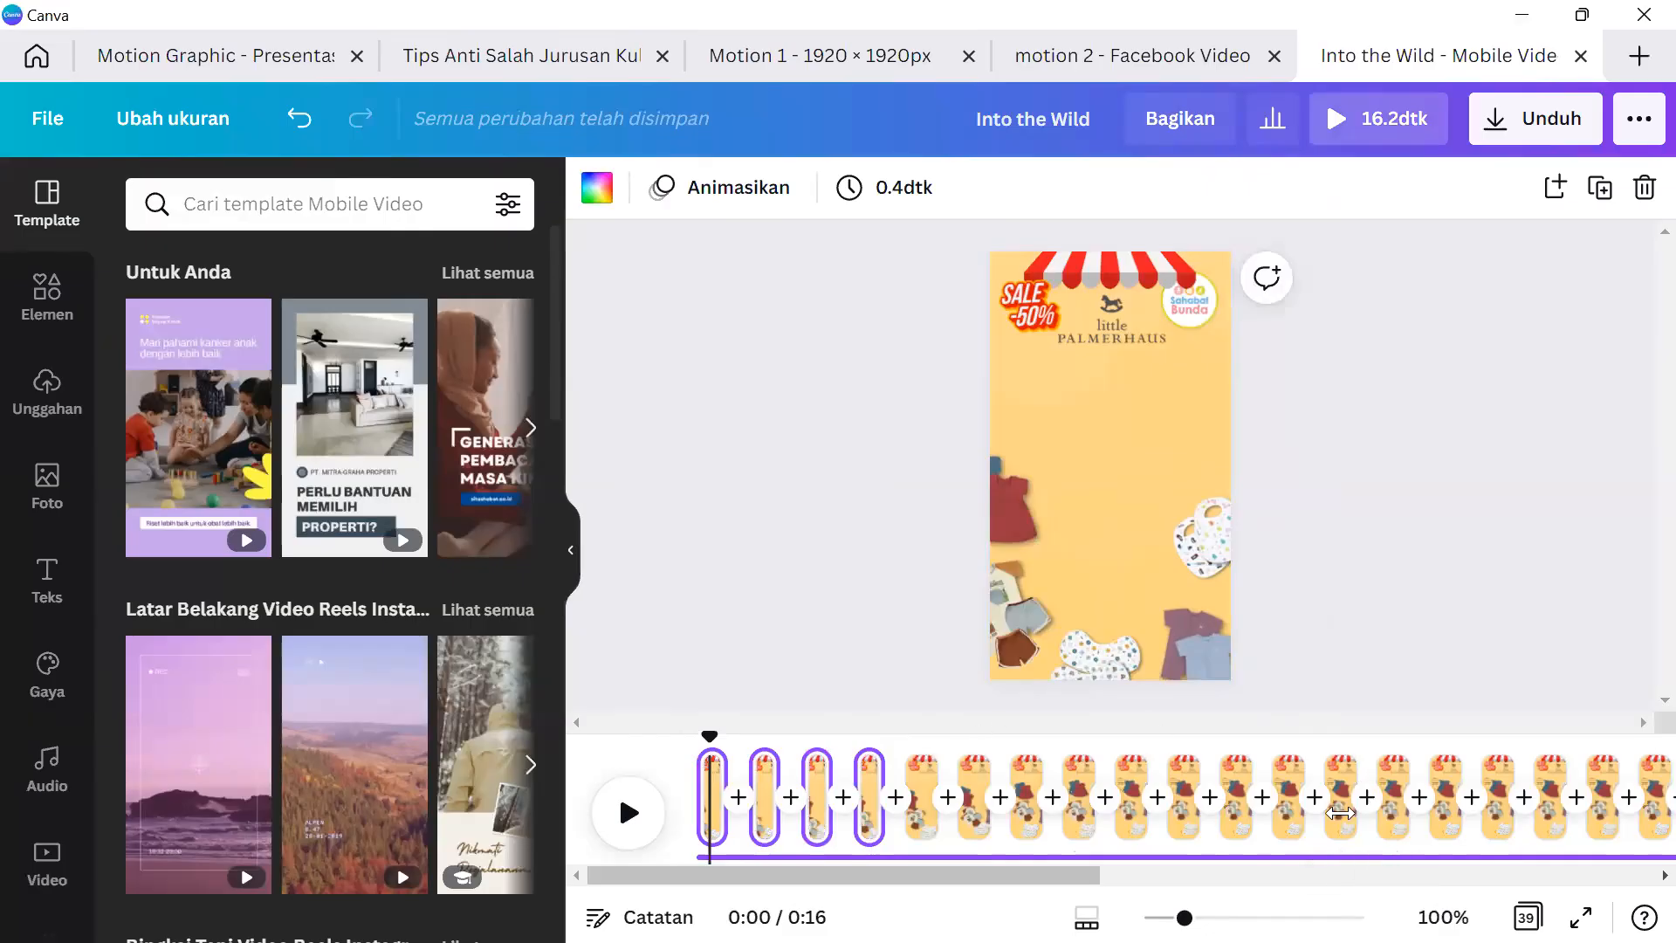
# Look through the remaining pages in the timeline, play the video and pause it at 0:10.
pyautogui.click(1435, 882)
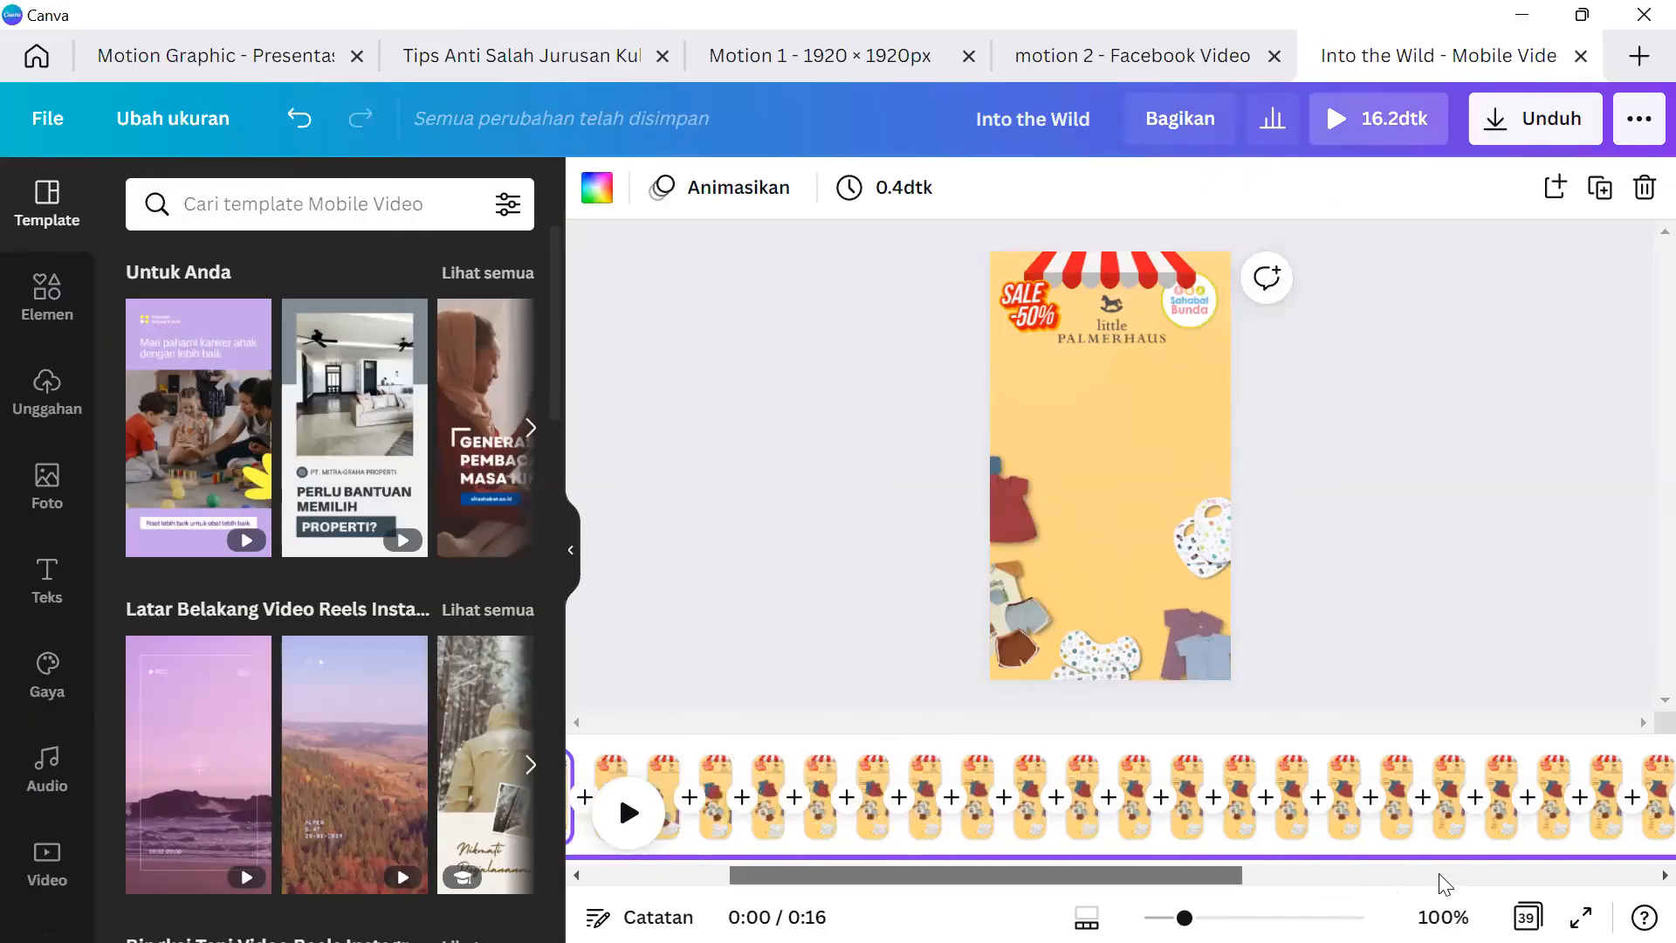
pyautogui.moveTo(1420, 879); pyautogui.dragTo(697, 793)
pyautogui.click(652, 816)
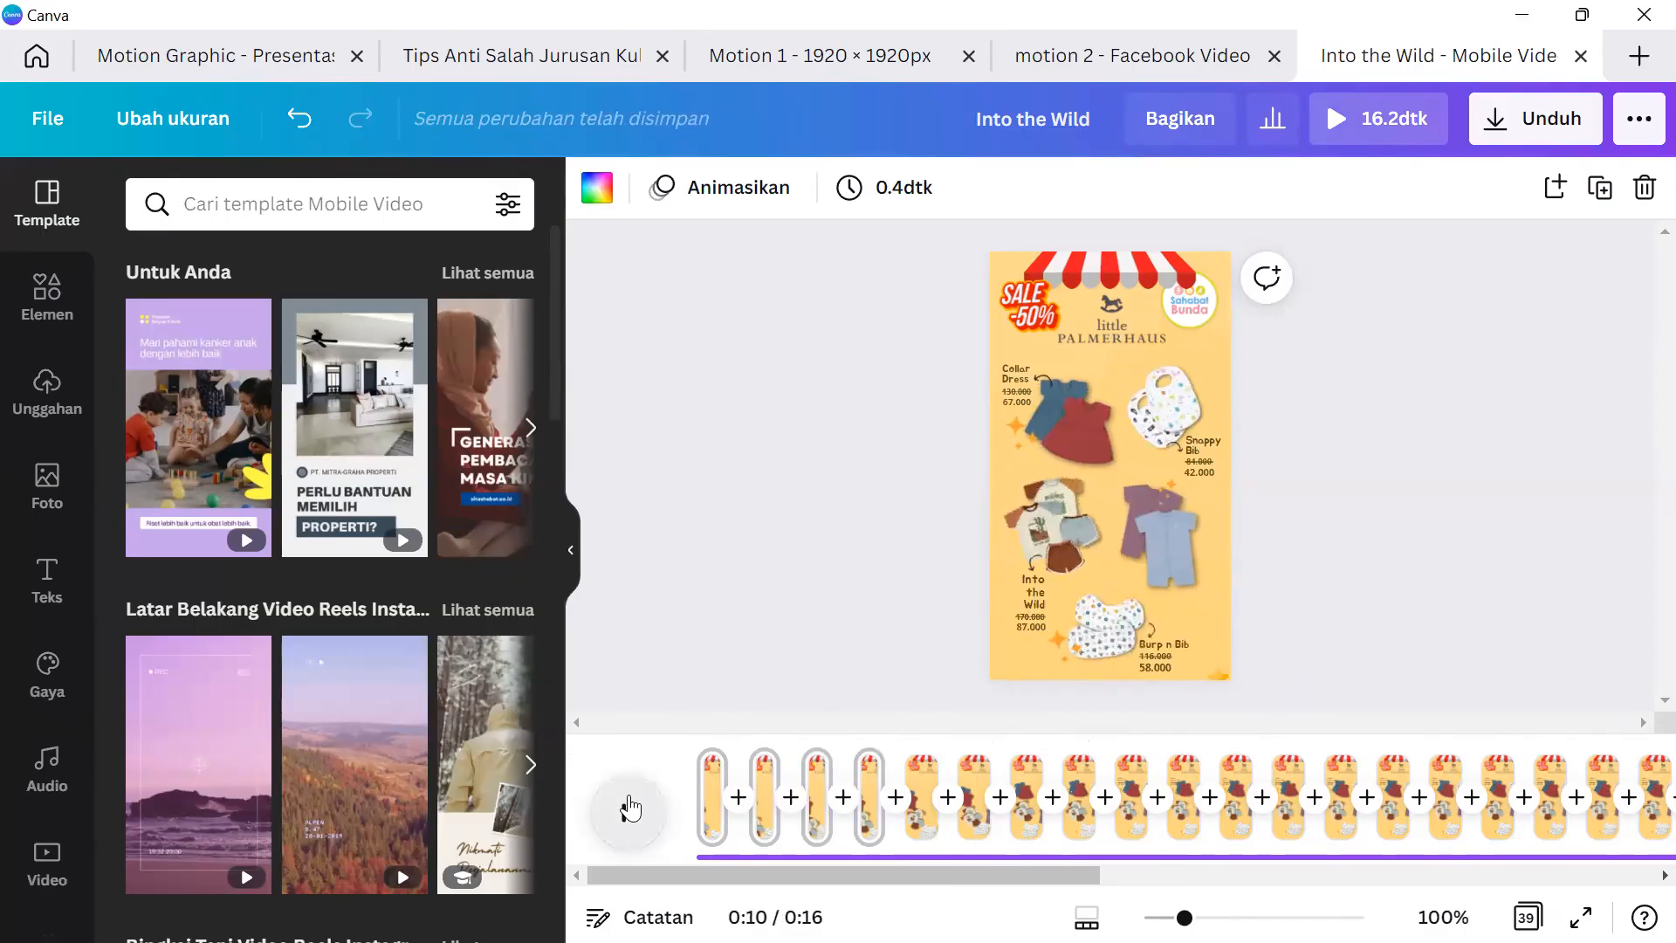
pyautogui.click(628, 807)
# Select the grouped sparkle graphics over the clothes on the paused page to examine them.
pyautogui.click(916, 363)
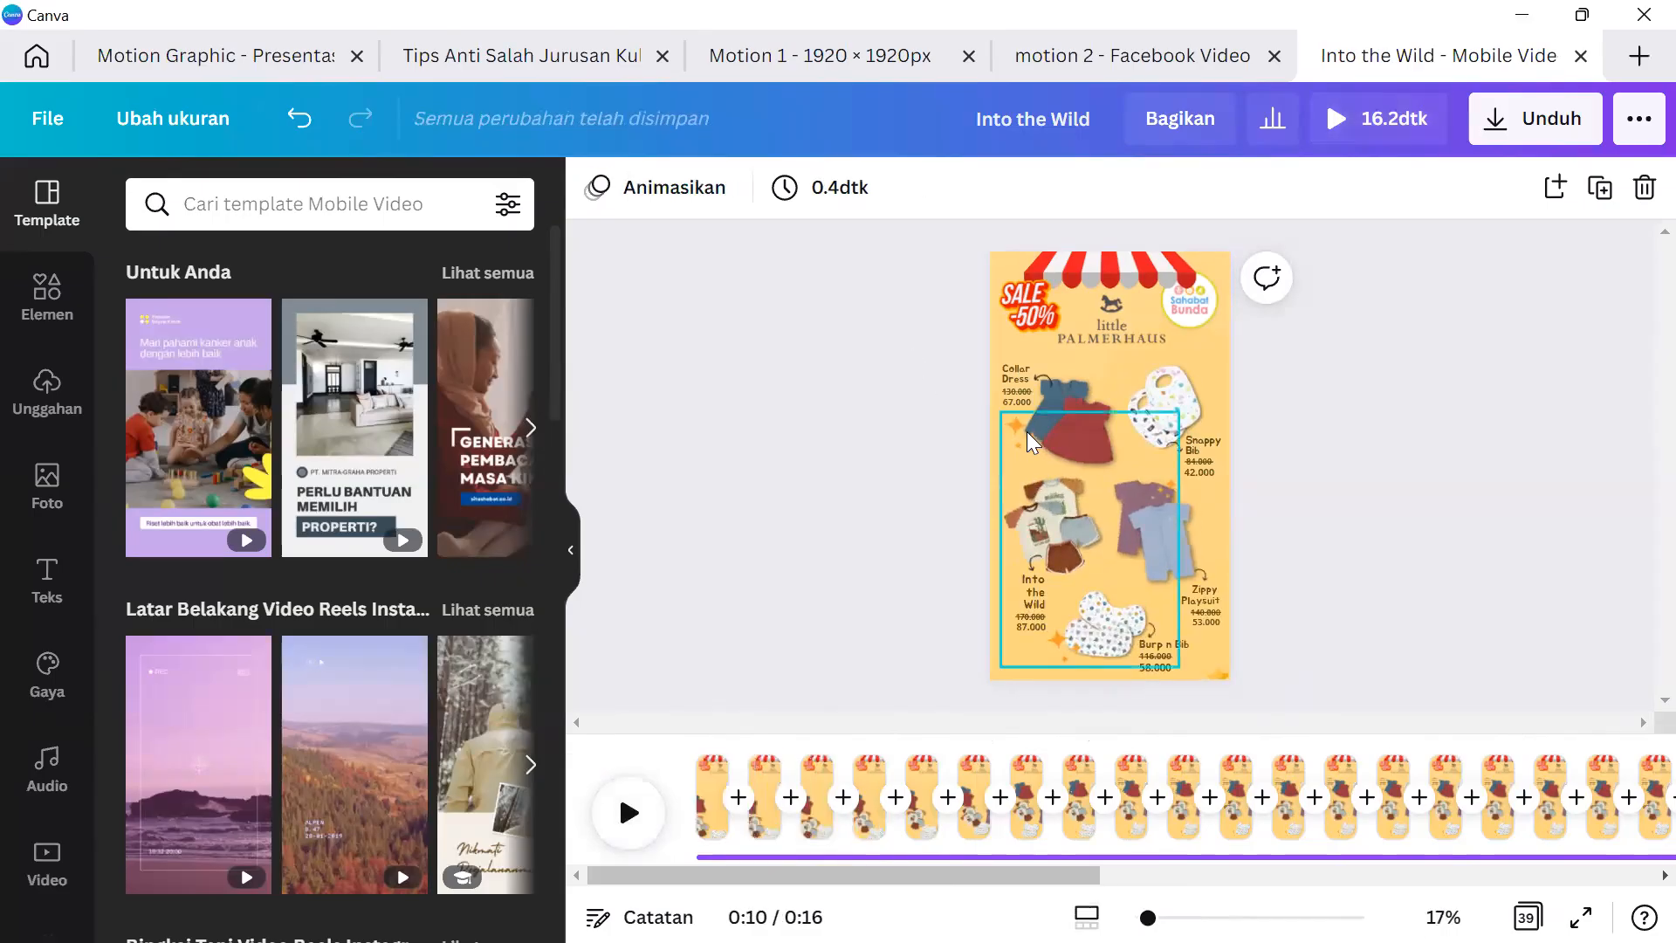
pyautogui.moveTo(1113, 697); pyautogui.dragTo(790, 413)
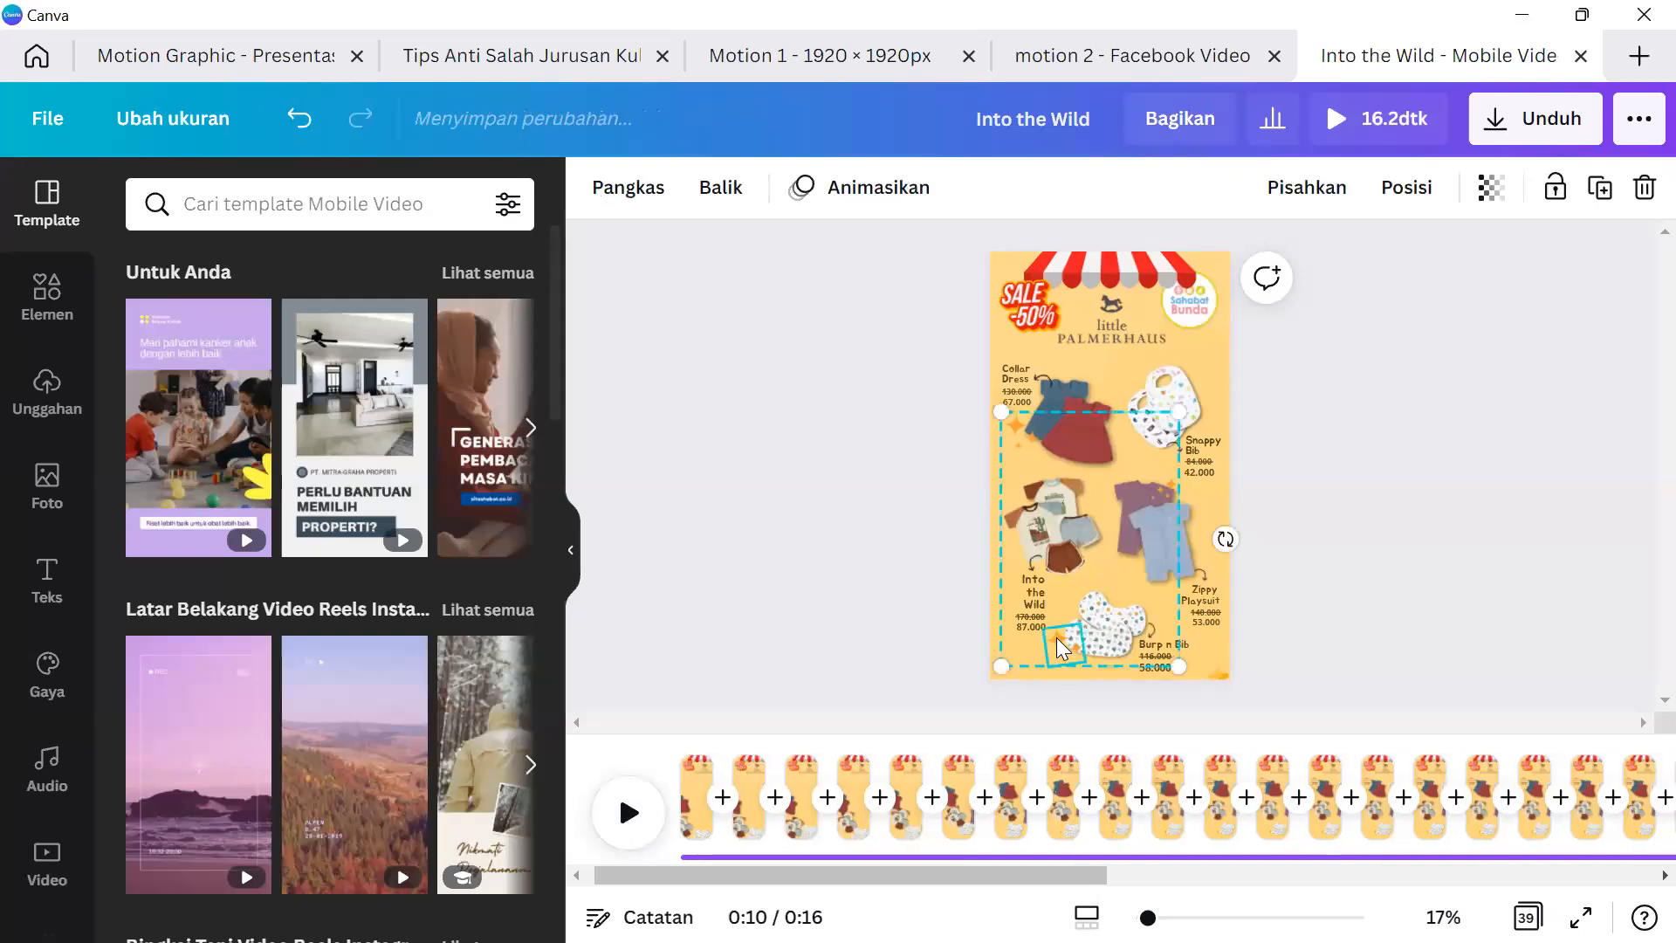
pyautogui.click(790, 413)
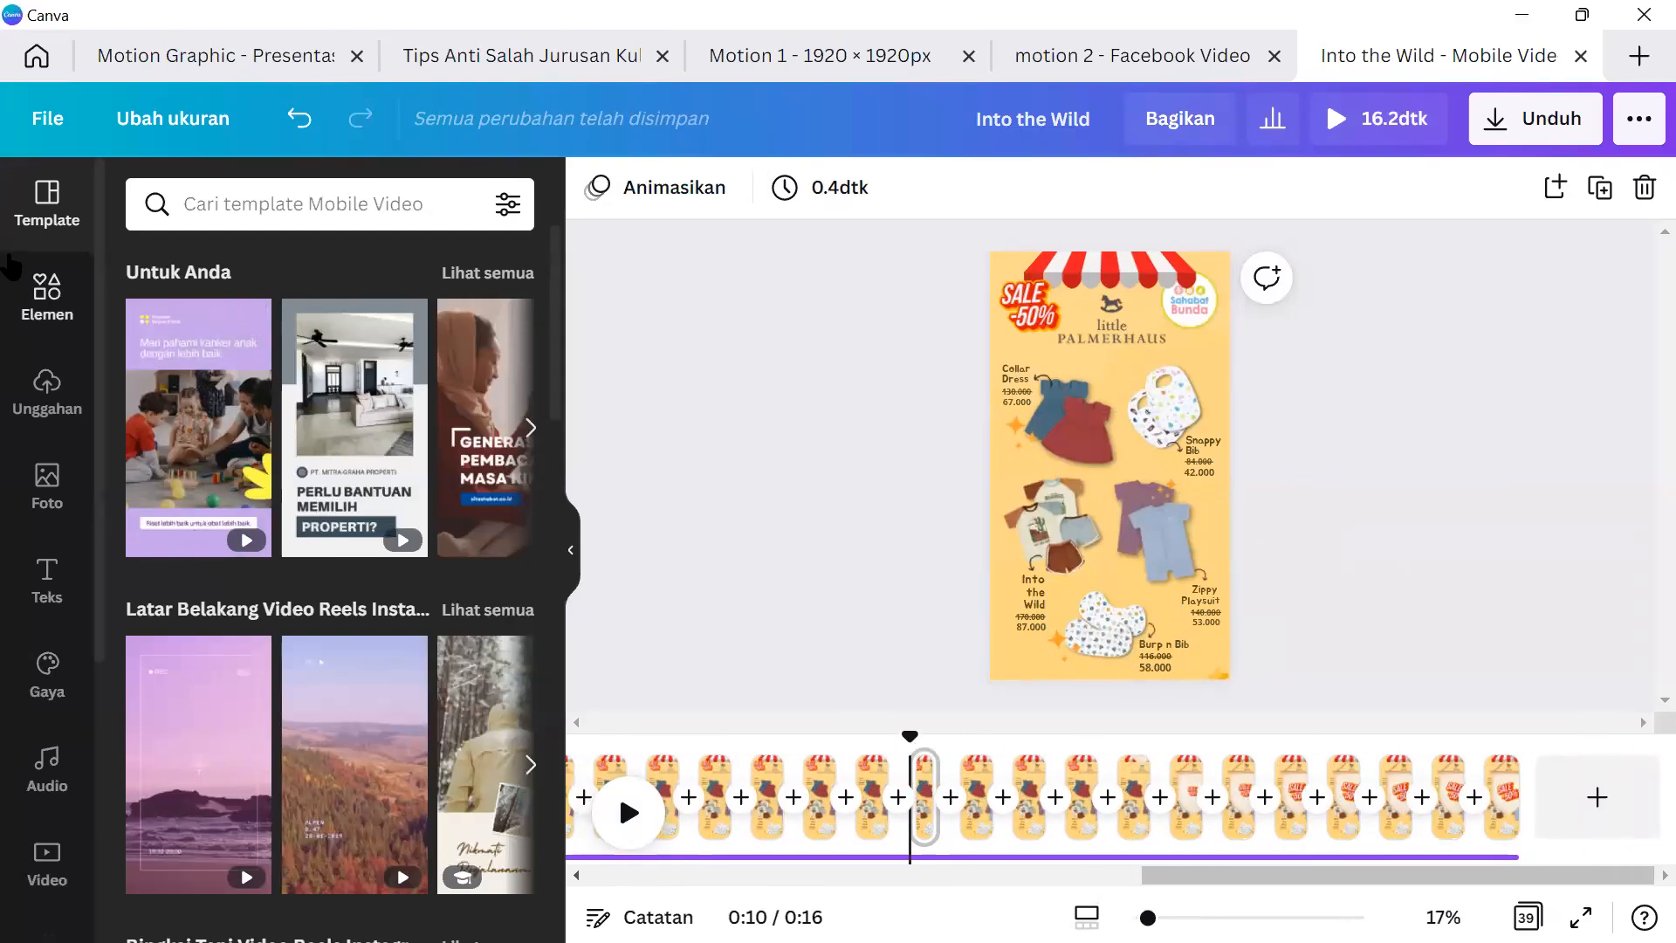
pyautogui.click(1047, 642)
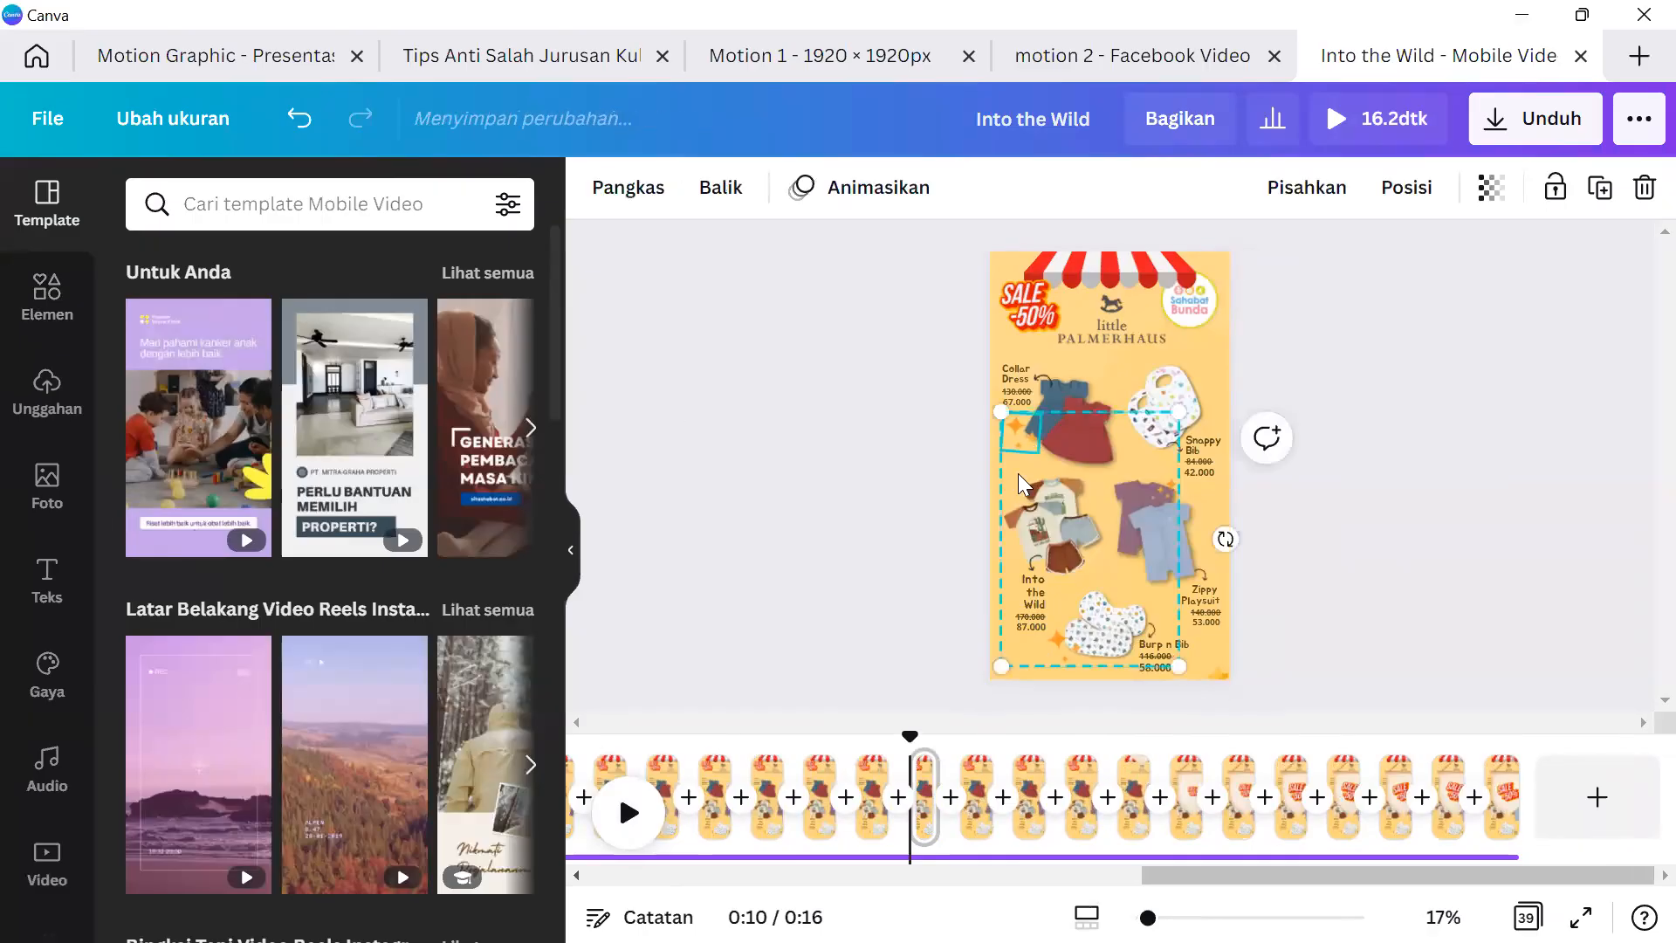
# Search the element library for "animasi" and look through the mixed results.
pyautogui.click(47, 297)
pyautogui.click(281, 209)
pyautogui.write('animasi')
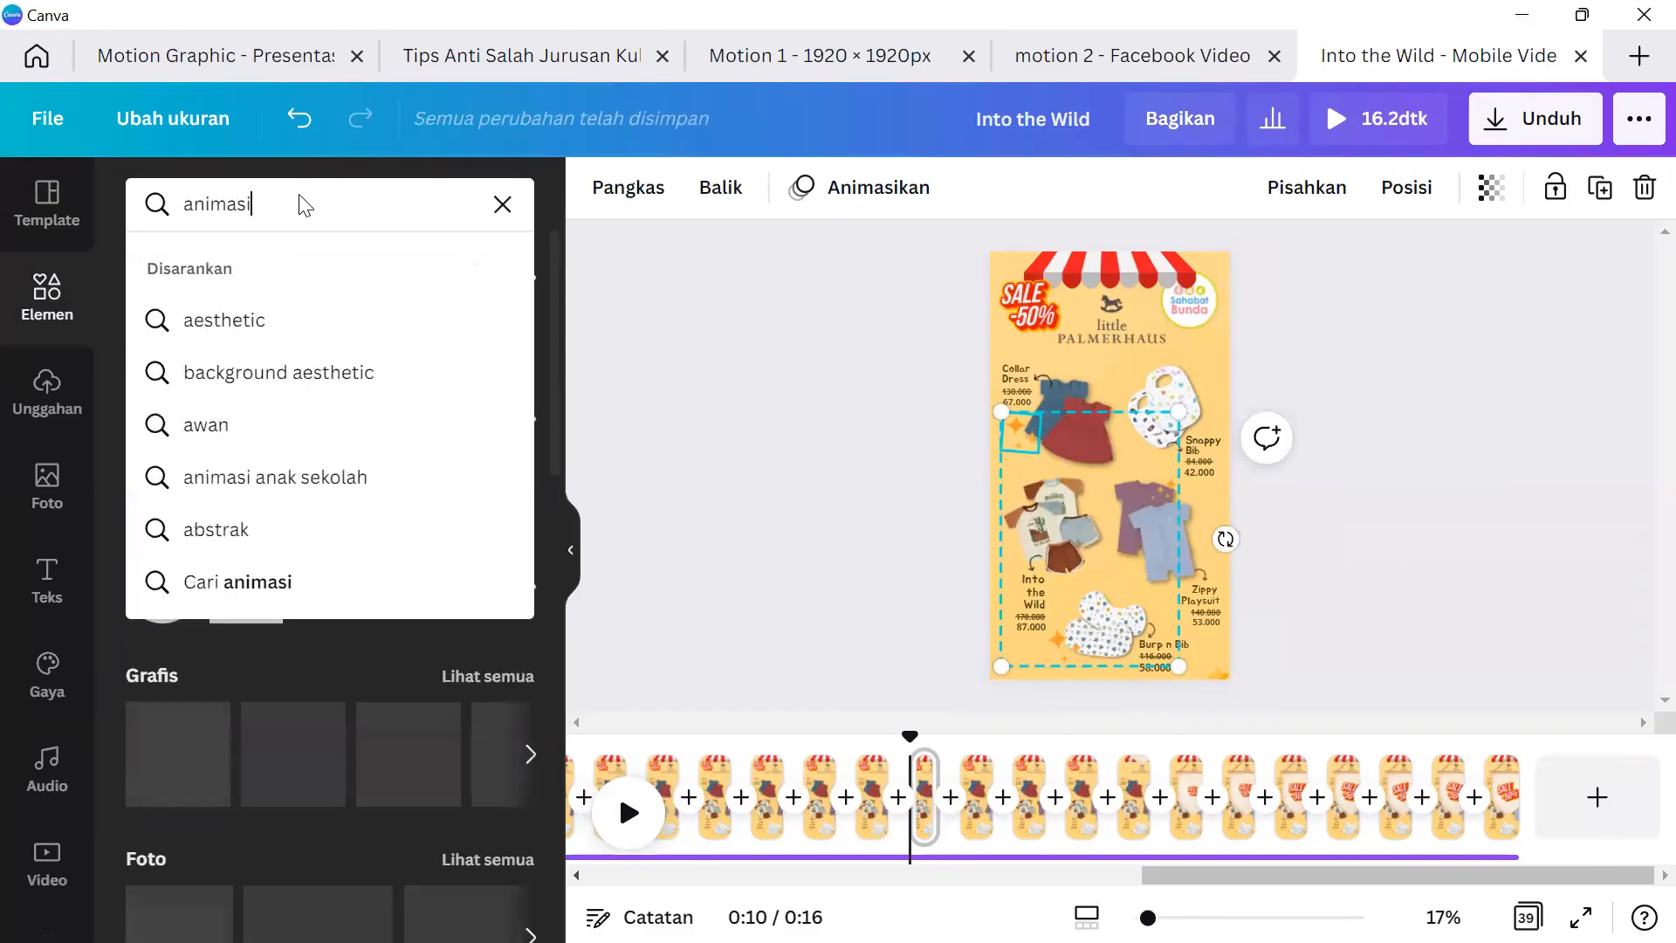
pyautogui.press('Return')
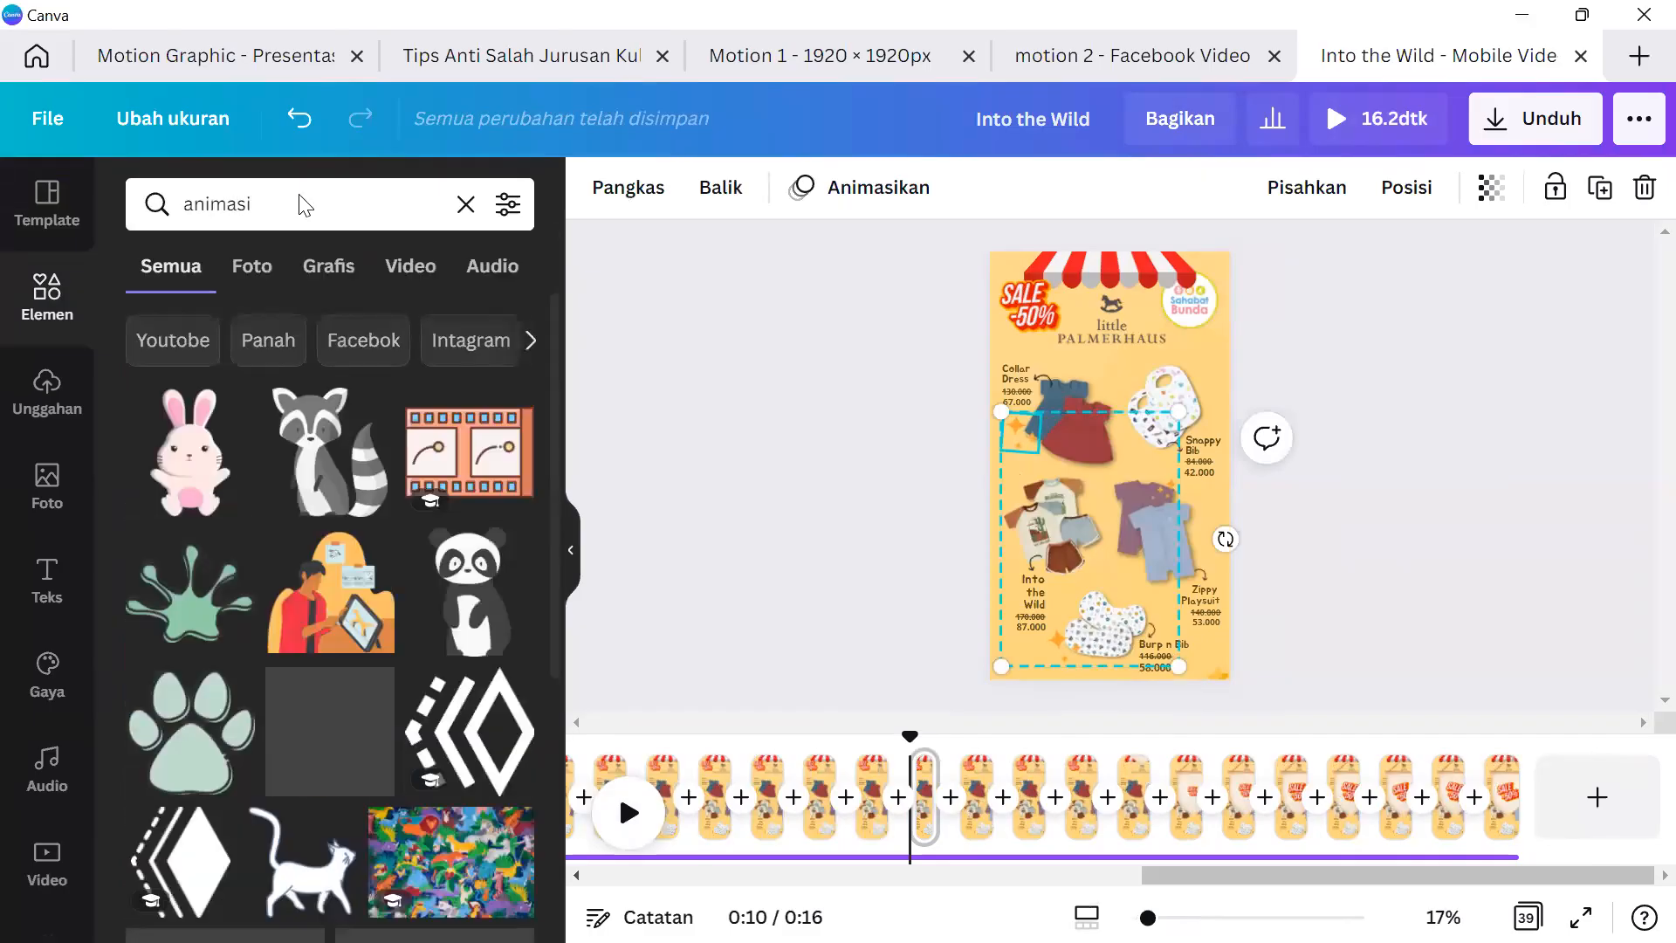
pyautogui.scroll(-1, 240, 574)
pyautogui.scroll(-5, 240, 574)
pyautogui.scroll(5, 262, 523)
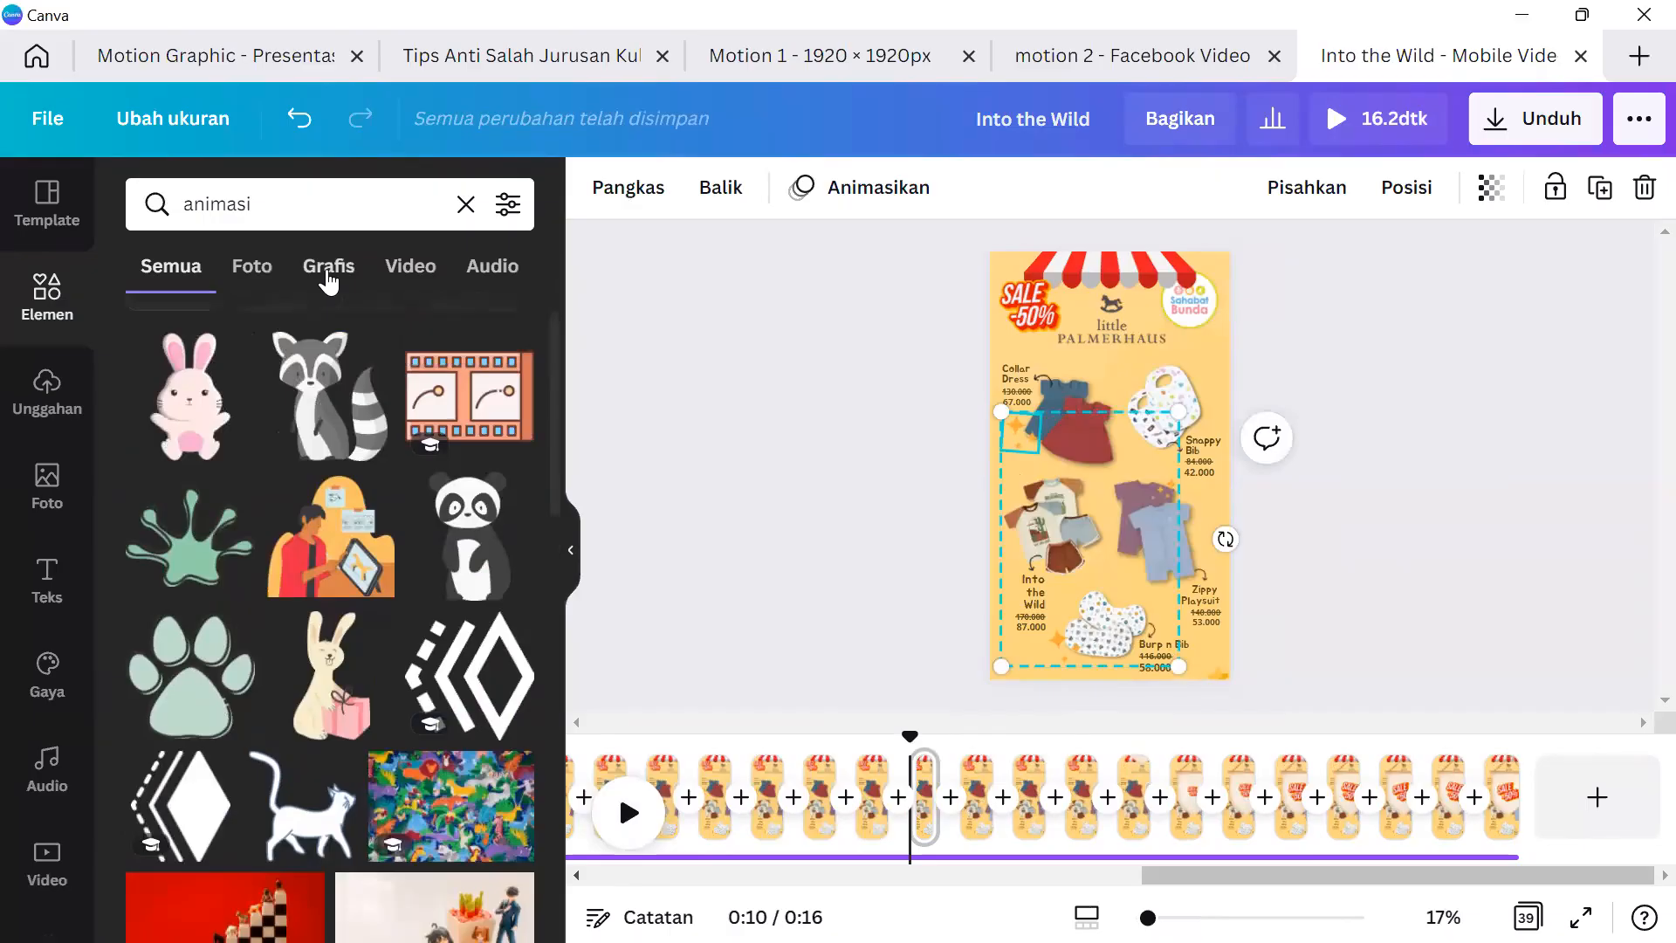
# Limit the "animasi" results to graphics and browse the animated sparkles, arrows and shapes.
pyautogui.click(329, 267)
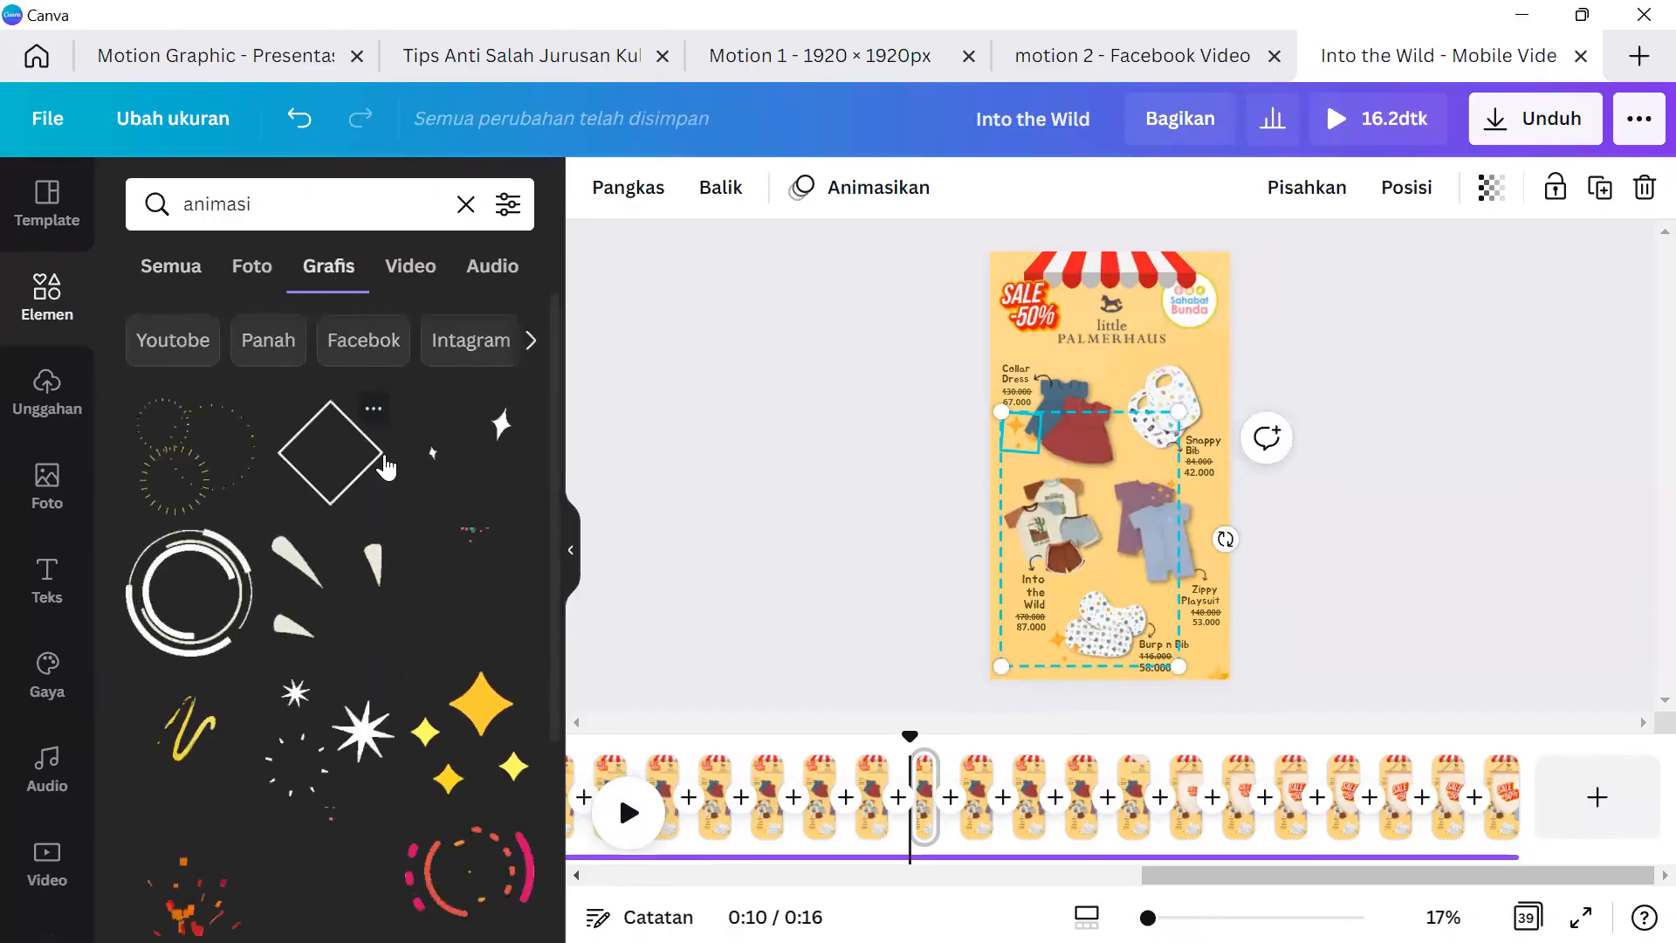
pyautogui.scroll(-8, 386, 467)
pyautogui.scroll(-3, 386, 466)
pyautogui.scroll(3, 386, 467)
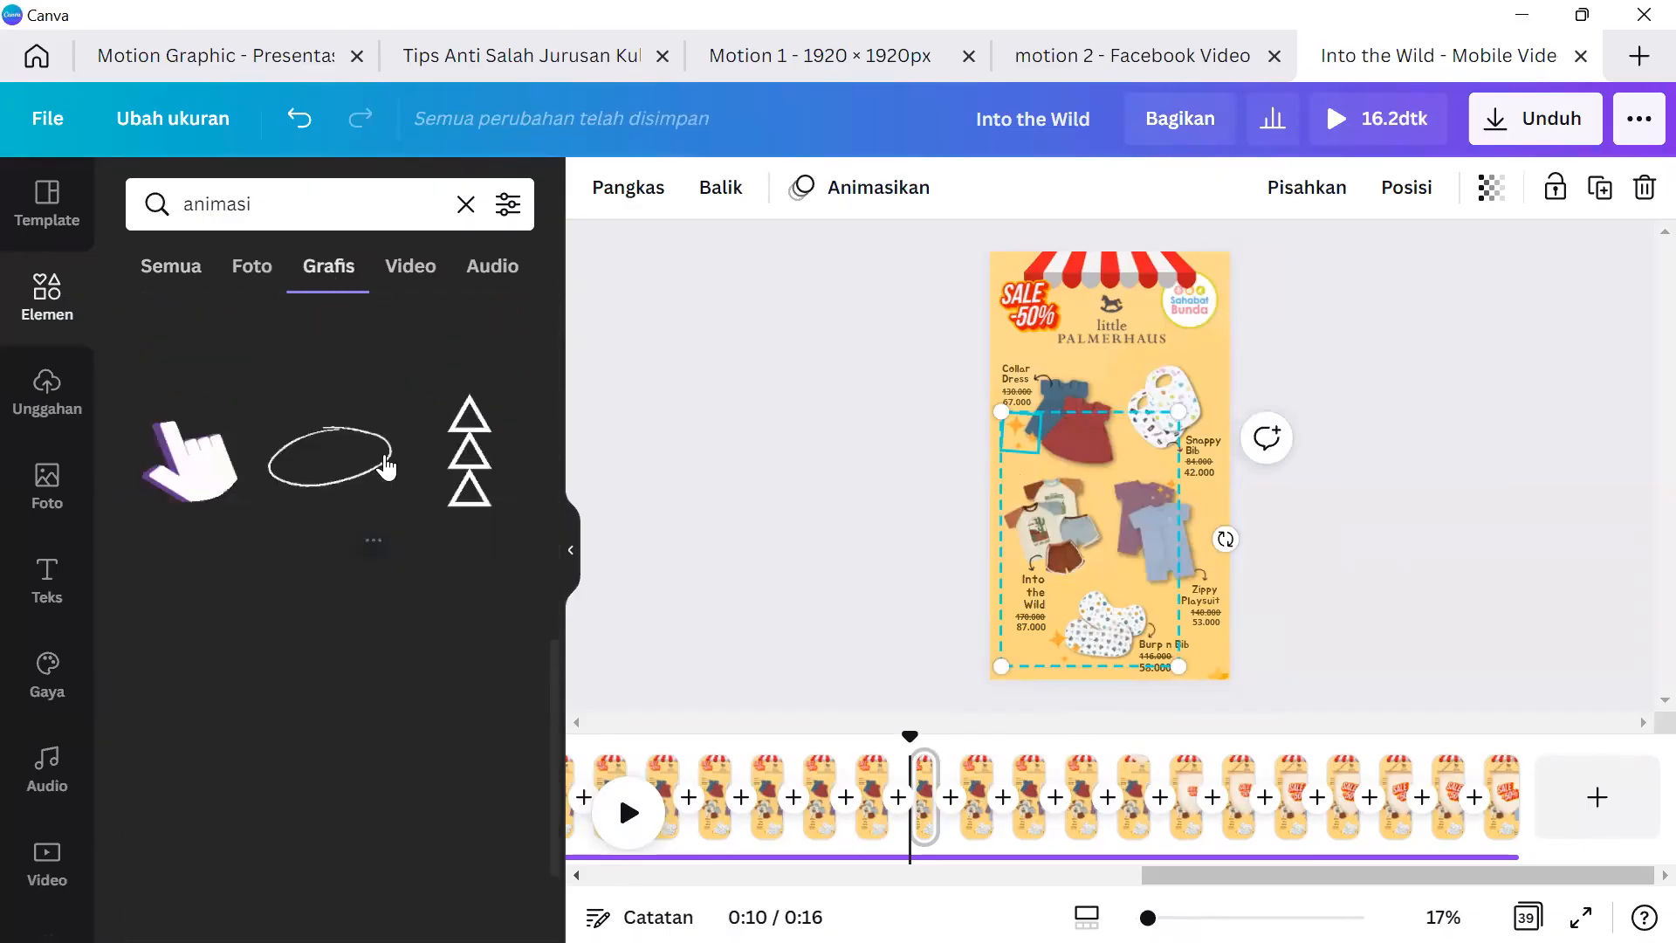
pyautogui.scroll(-10, 297, 480)
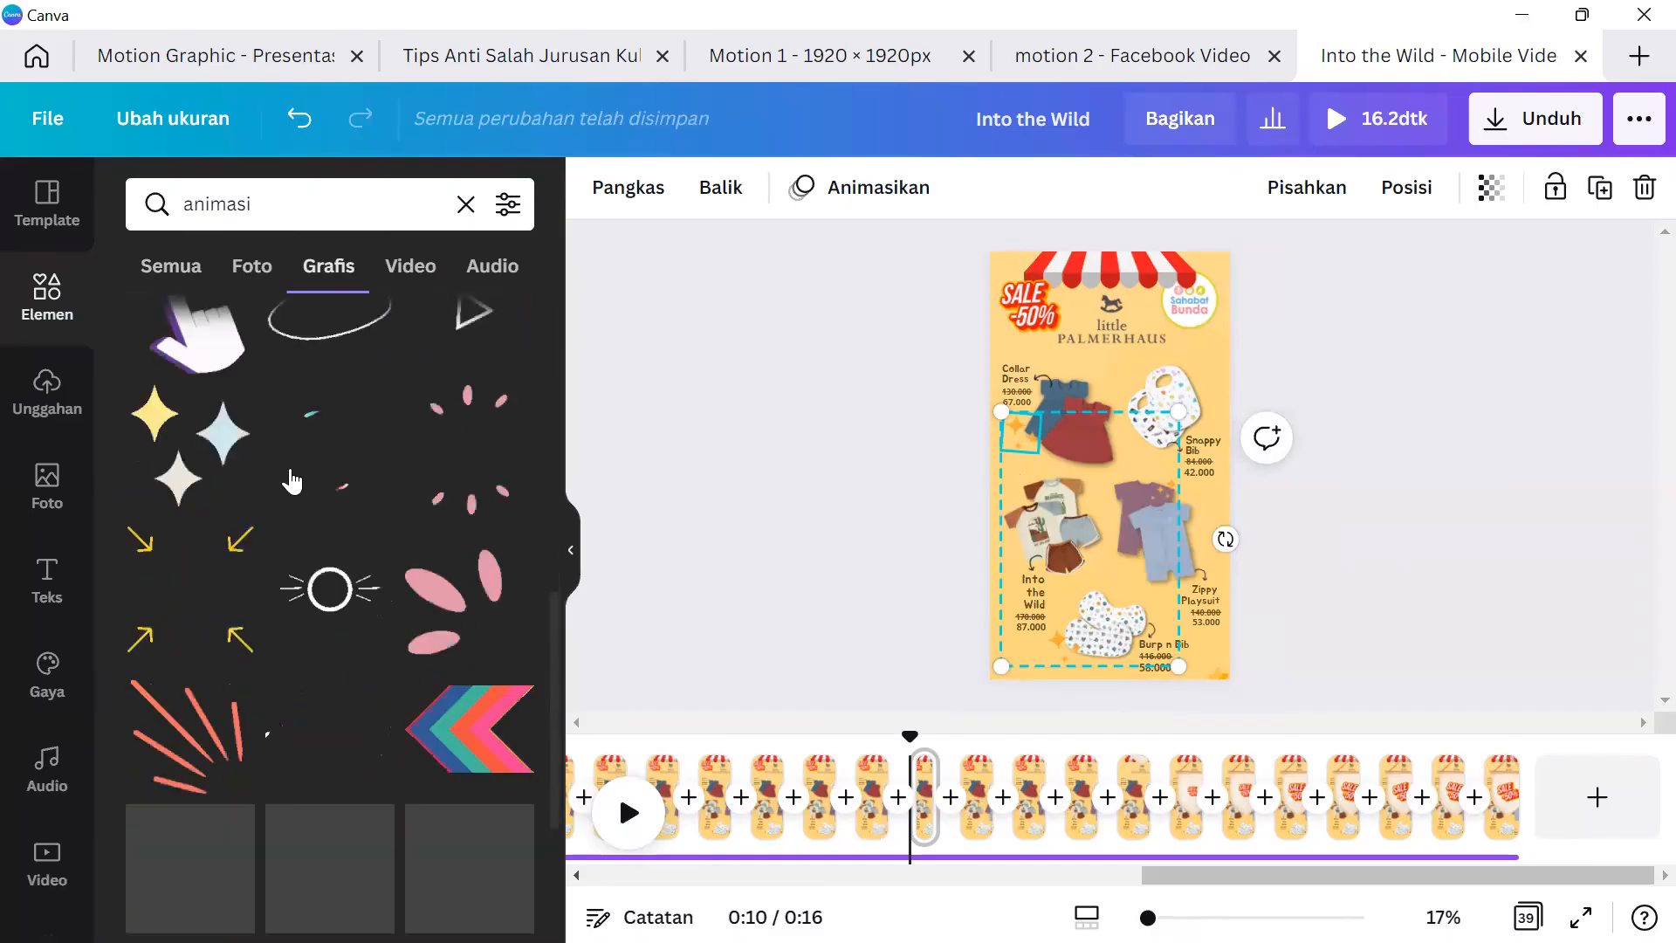
pyautogui.scroll(-5, 302, 479)
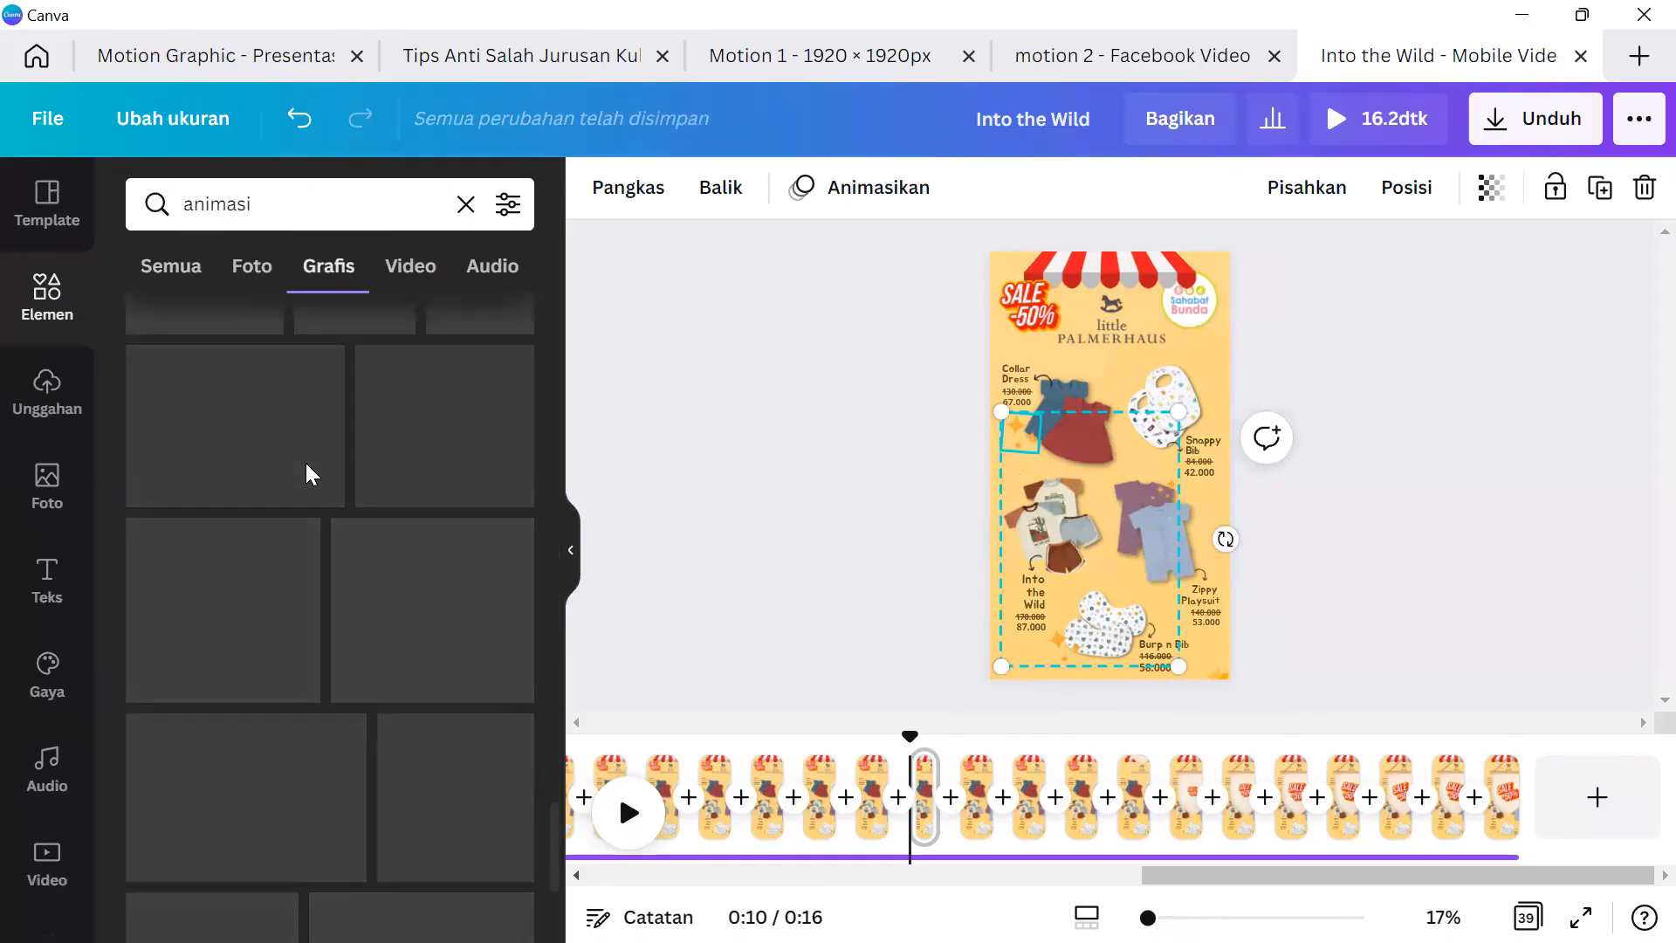
pyautogui.scroll(-5, 310, 477)
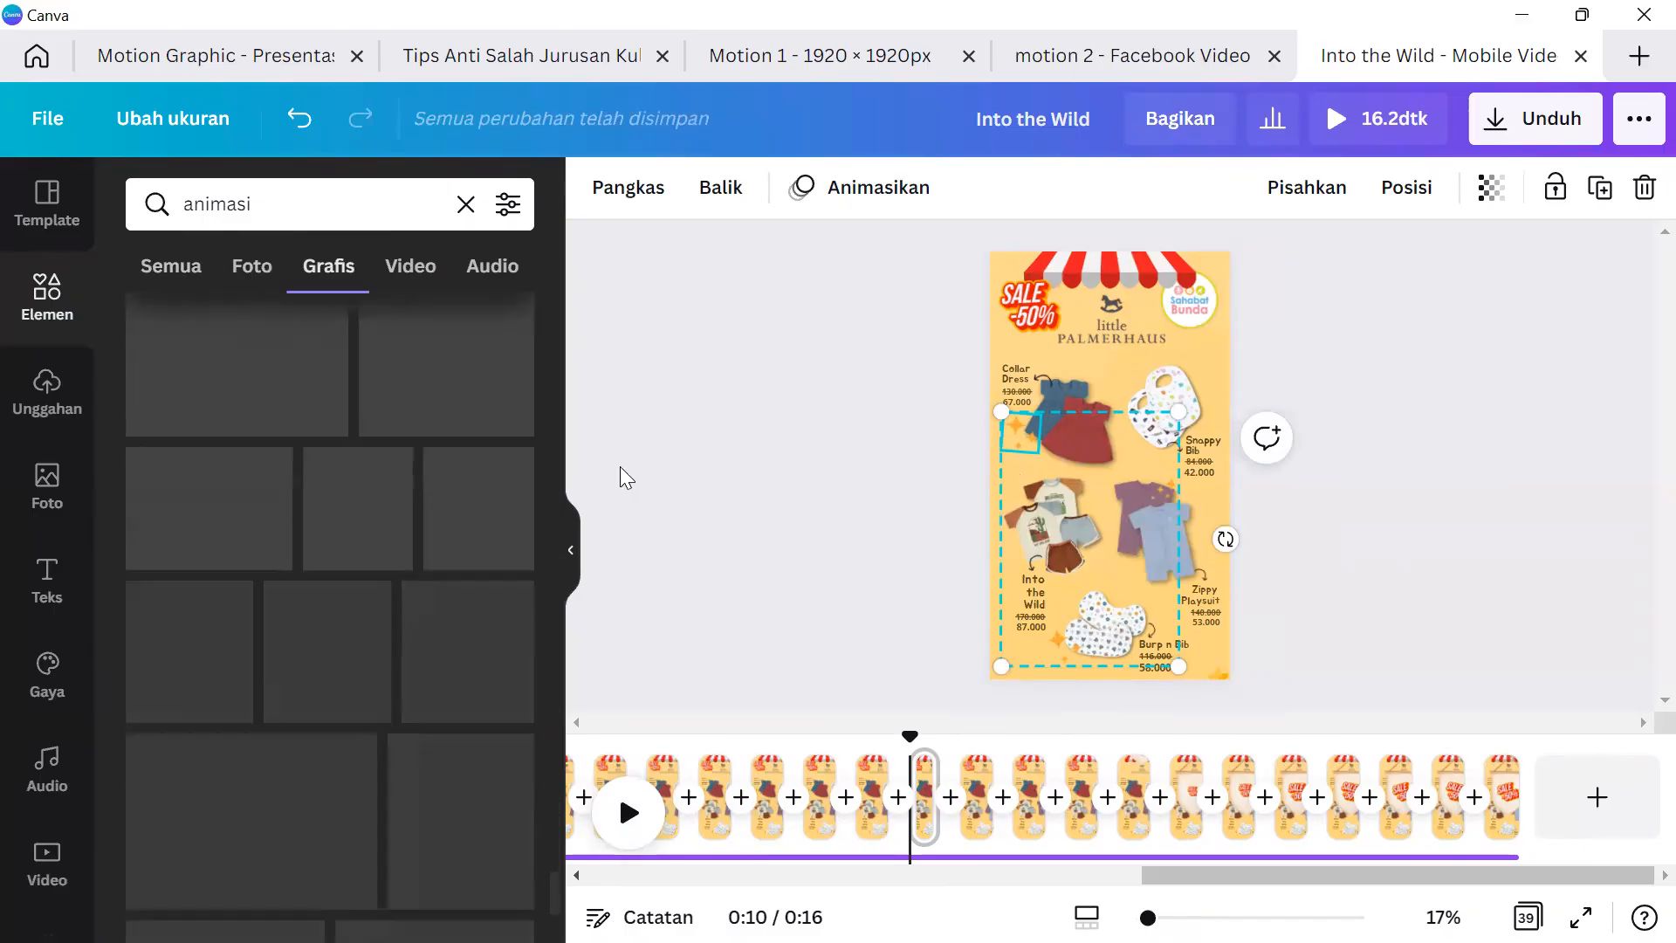
# Examine the bib image and sparkle group, and compare the product layout on the pages around 0:10 and 0:12.
pyautogui.click(672, 534)
pyautogui.click(1163, 403)
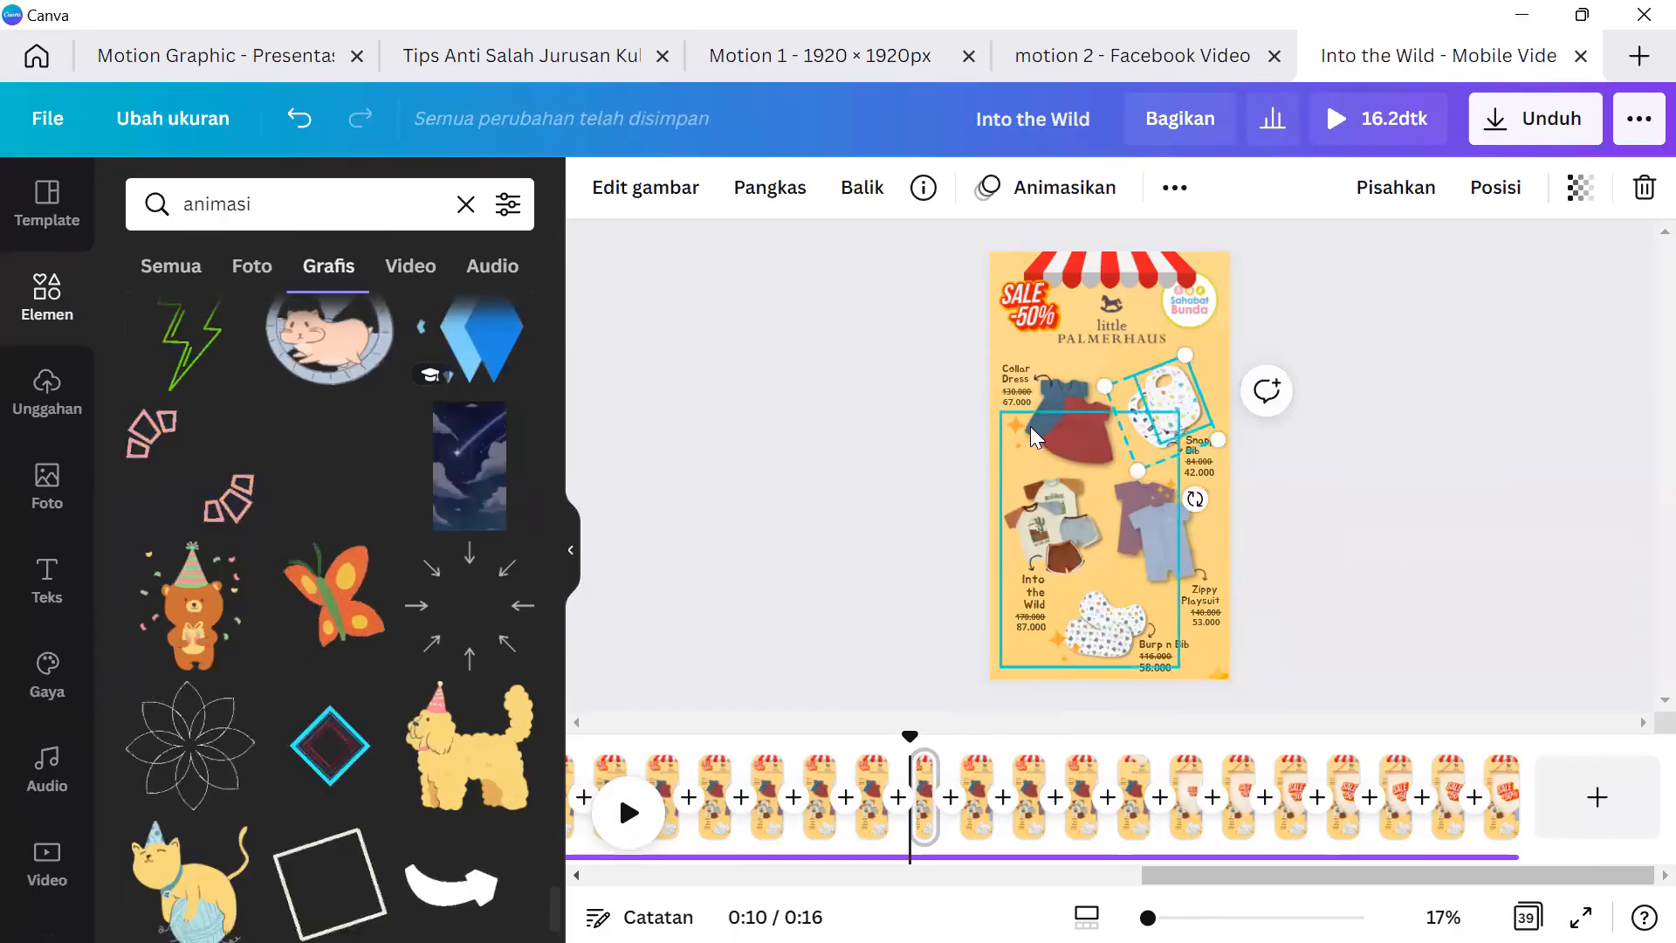
pyautogui.click(666, 490)
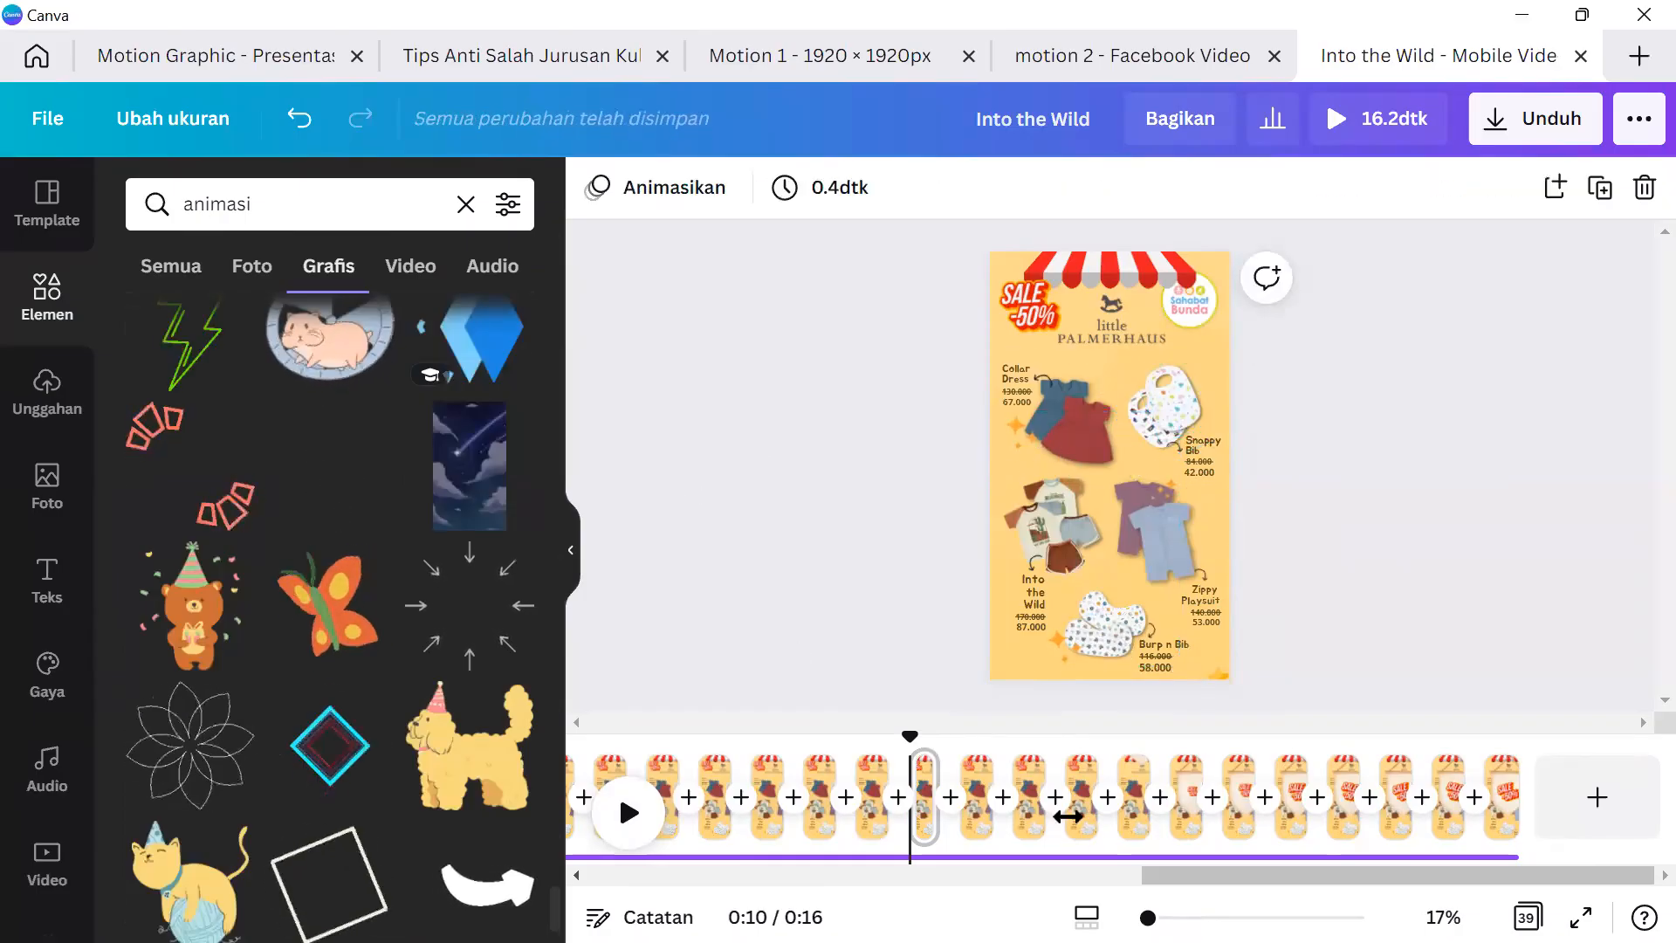
pyautogui.click(1080, 799)
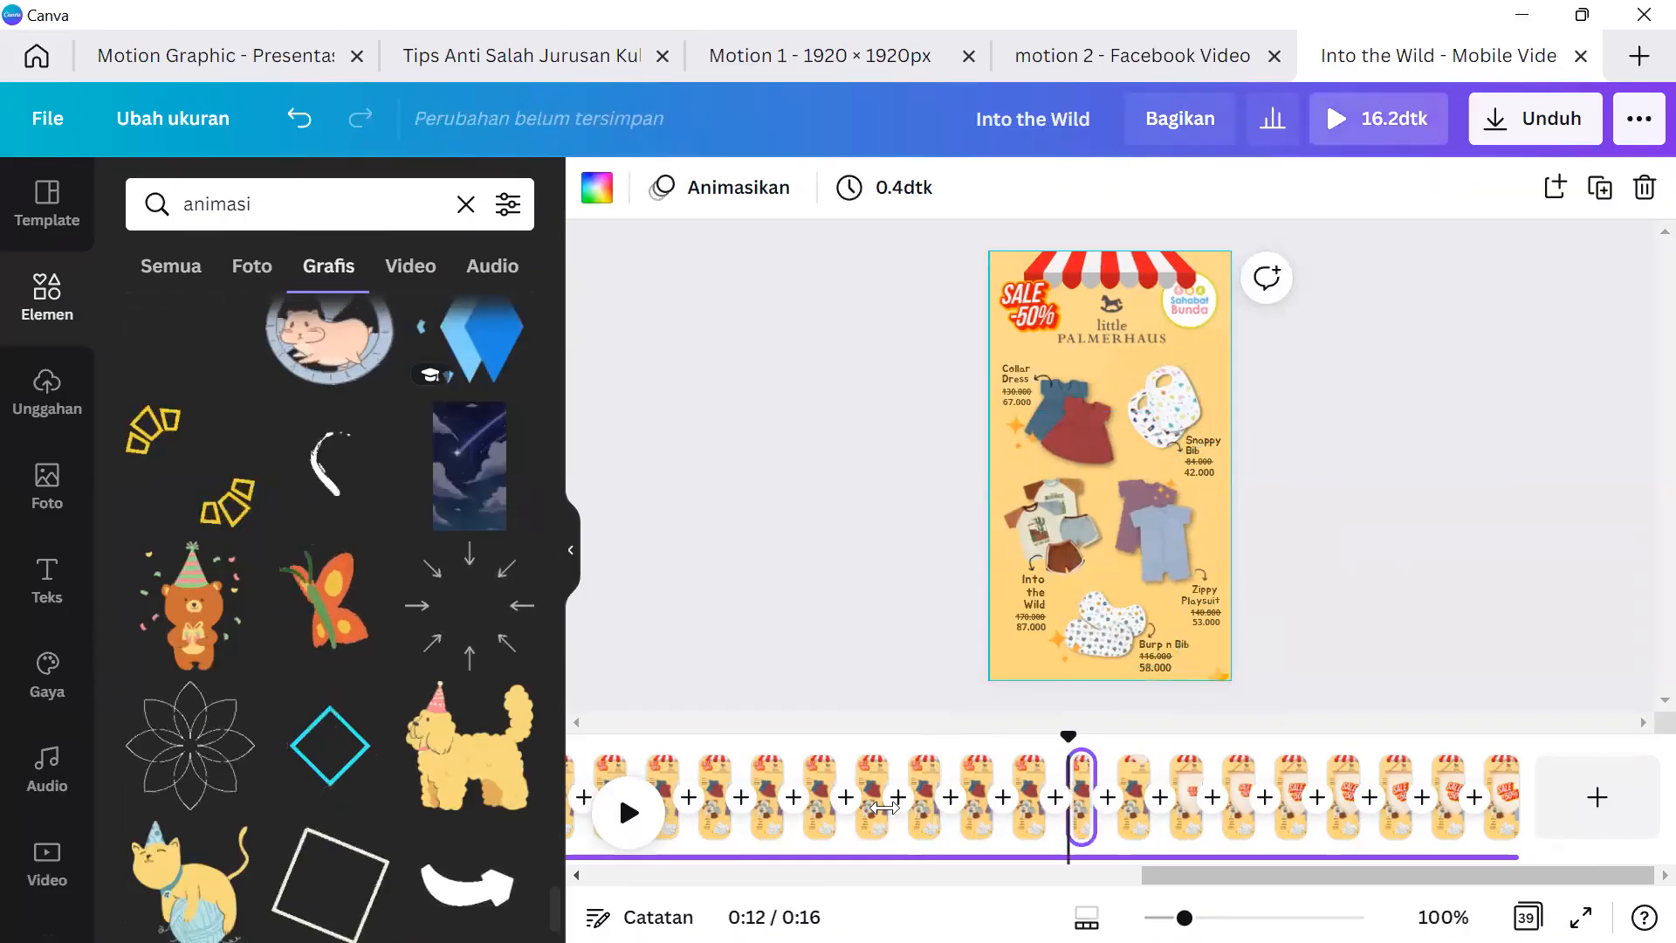
pyautogui.click(923, 799)
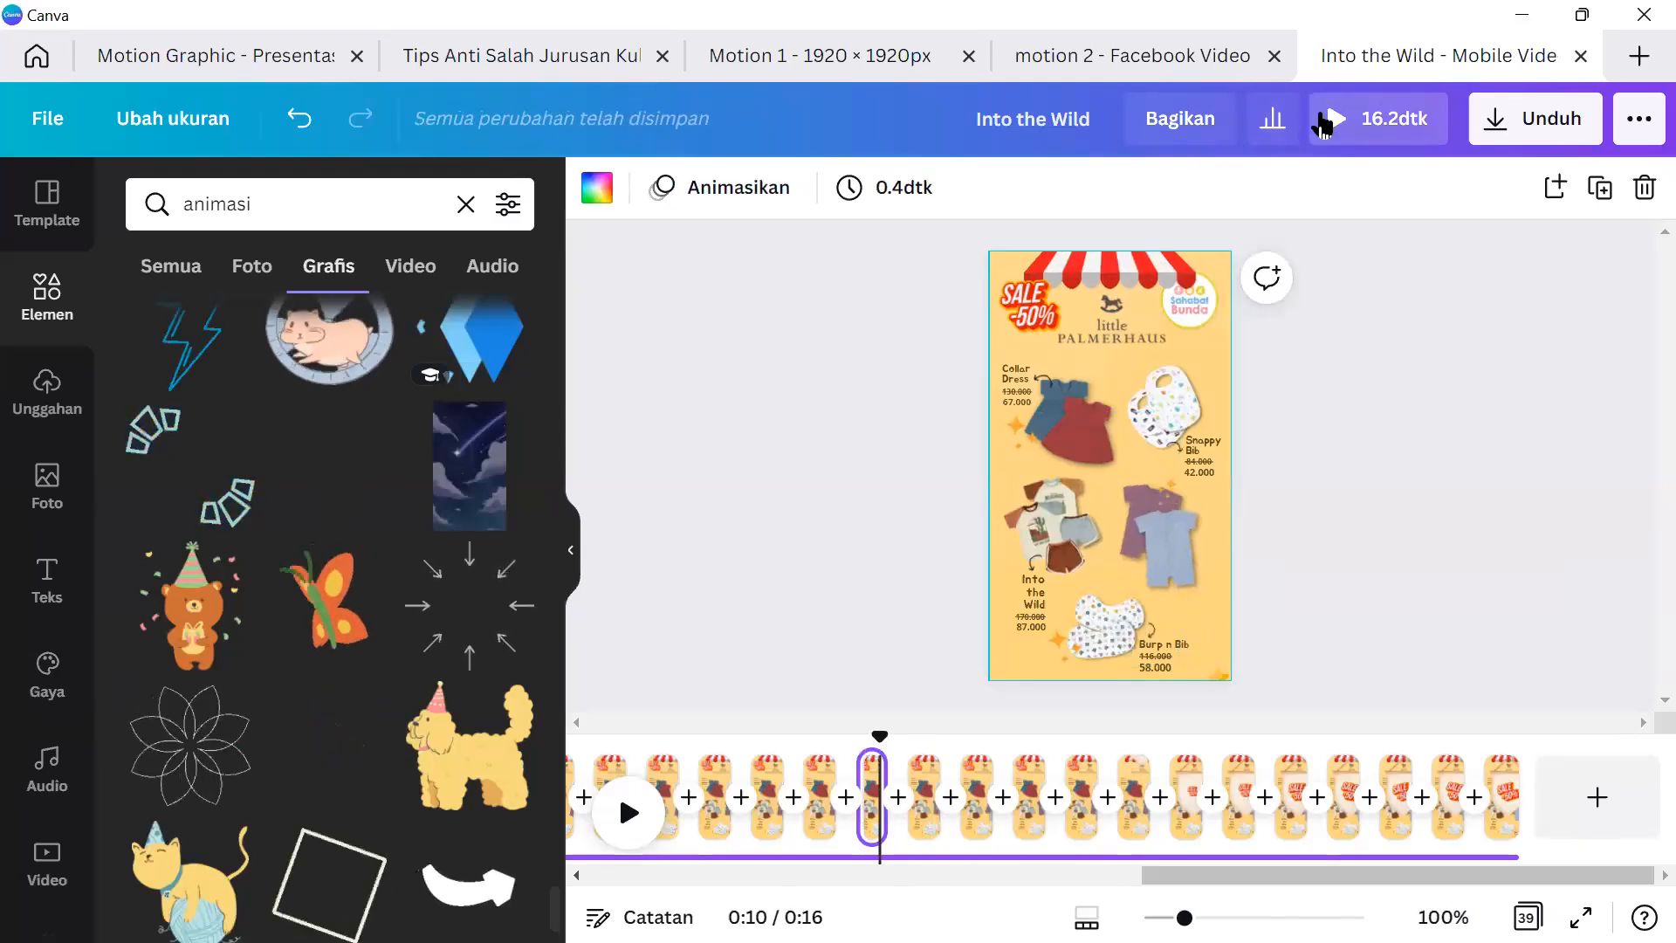
# Return to the motion 2 design and look at its street scene again.
pyautogui.hotkey('ctrl', 'shift', 'Tab')
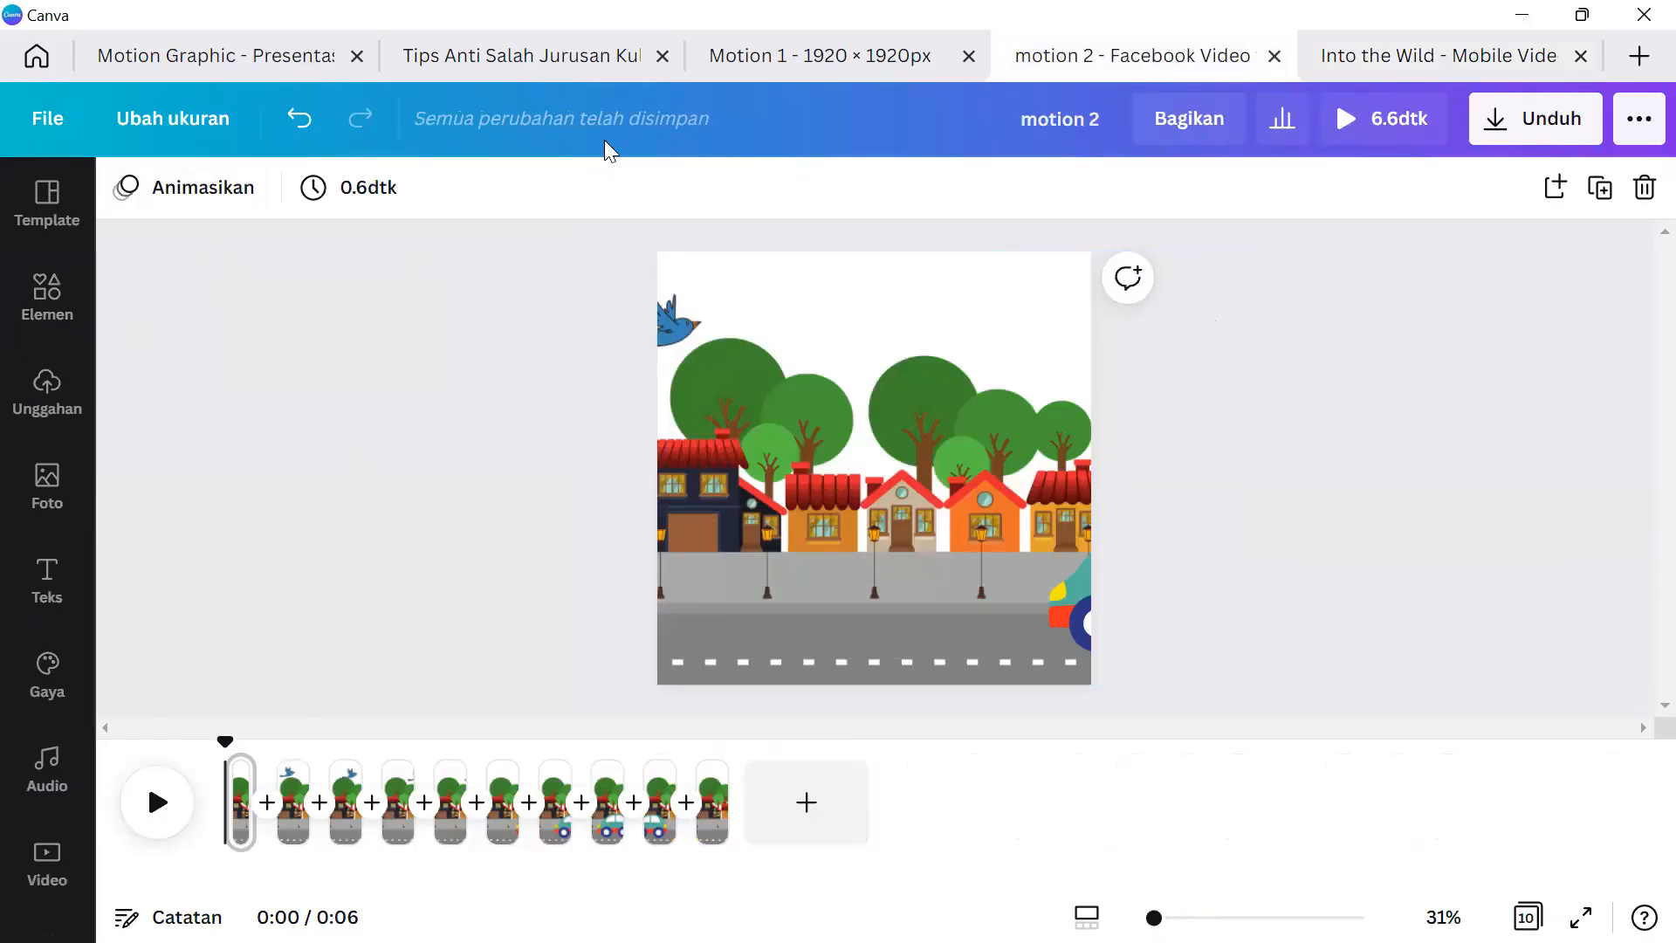
pyautogui.click(1629, 109)
pyautogui.click(1180, 334)
# Start a new design from the recent designs page, finding the Facebook Video format with a search for "video".
pyautogui.click(37, 56)
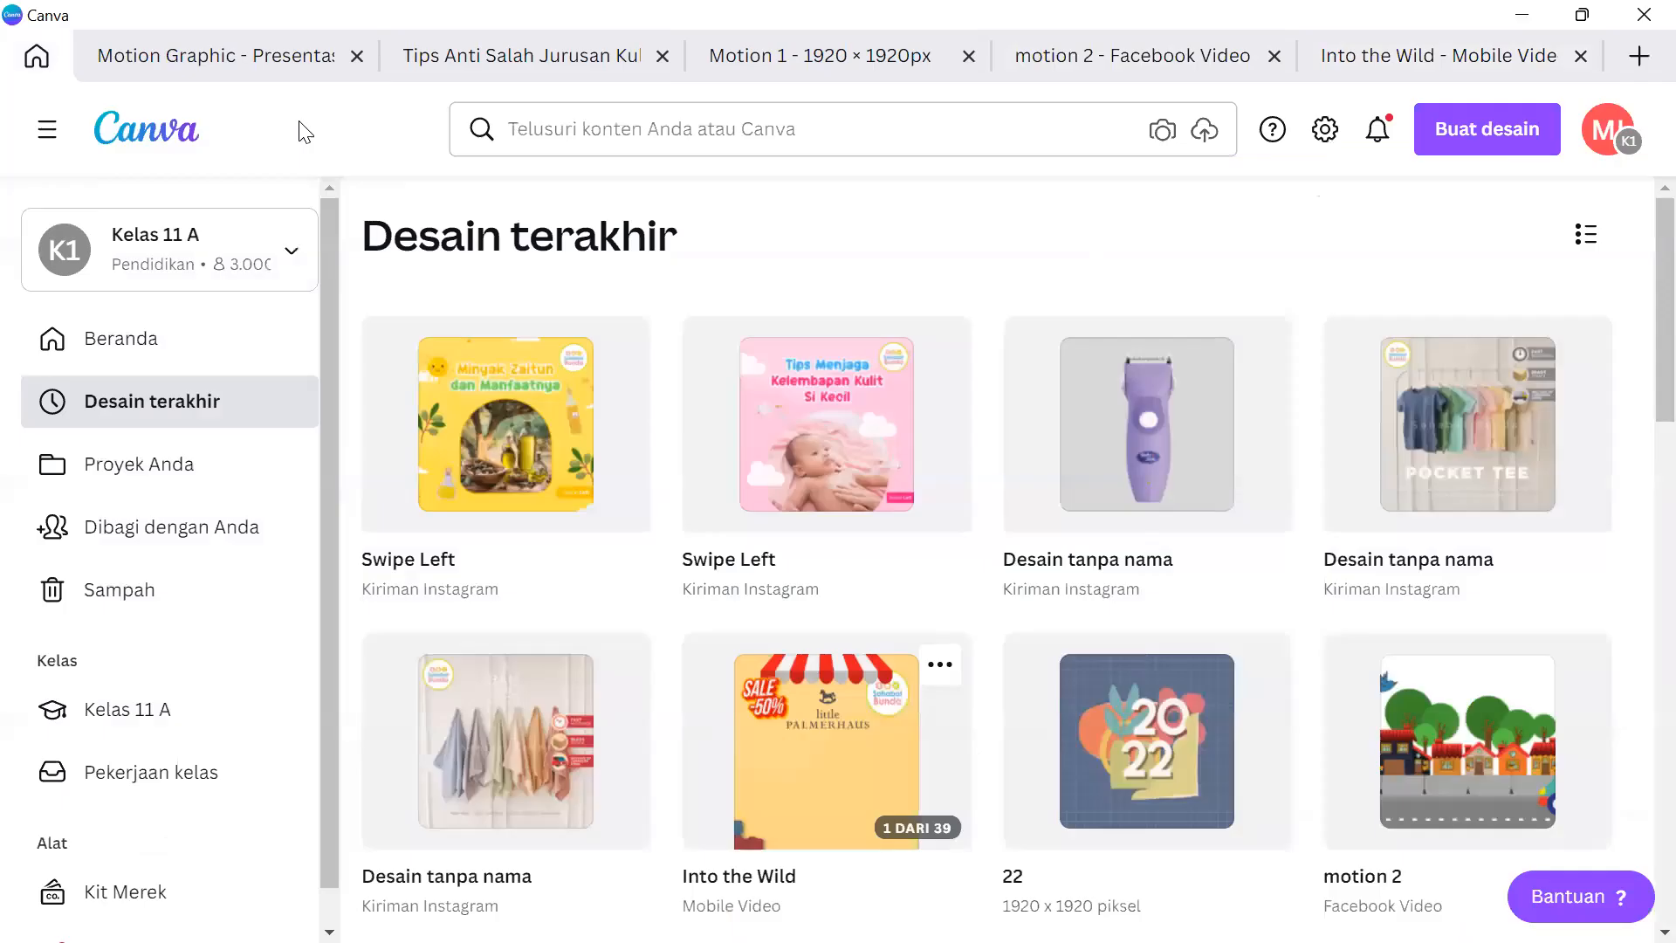
pyautogui.click(1485, 144)
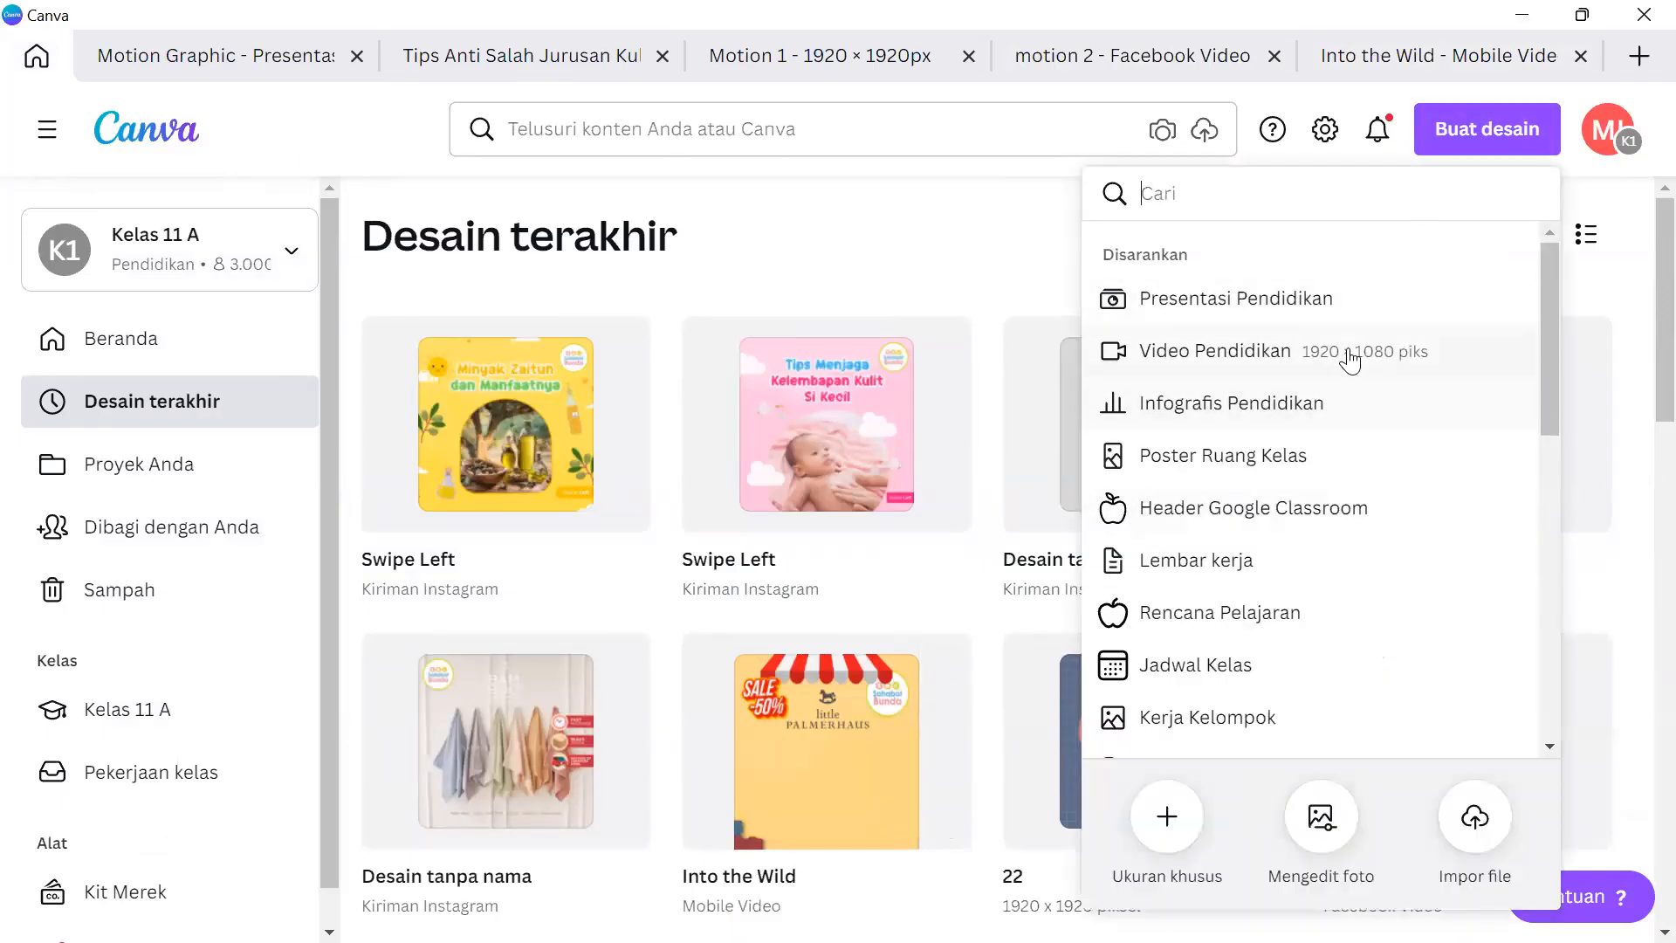
pyautogui.scroll(-2, 1363, 584)
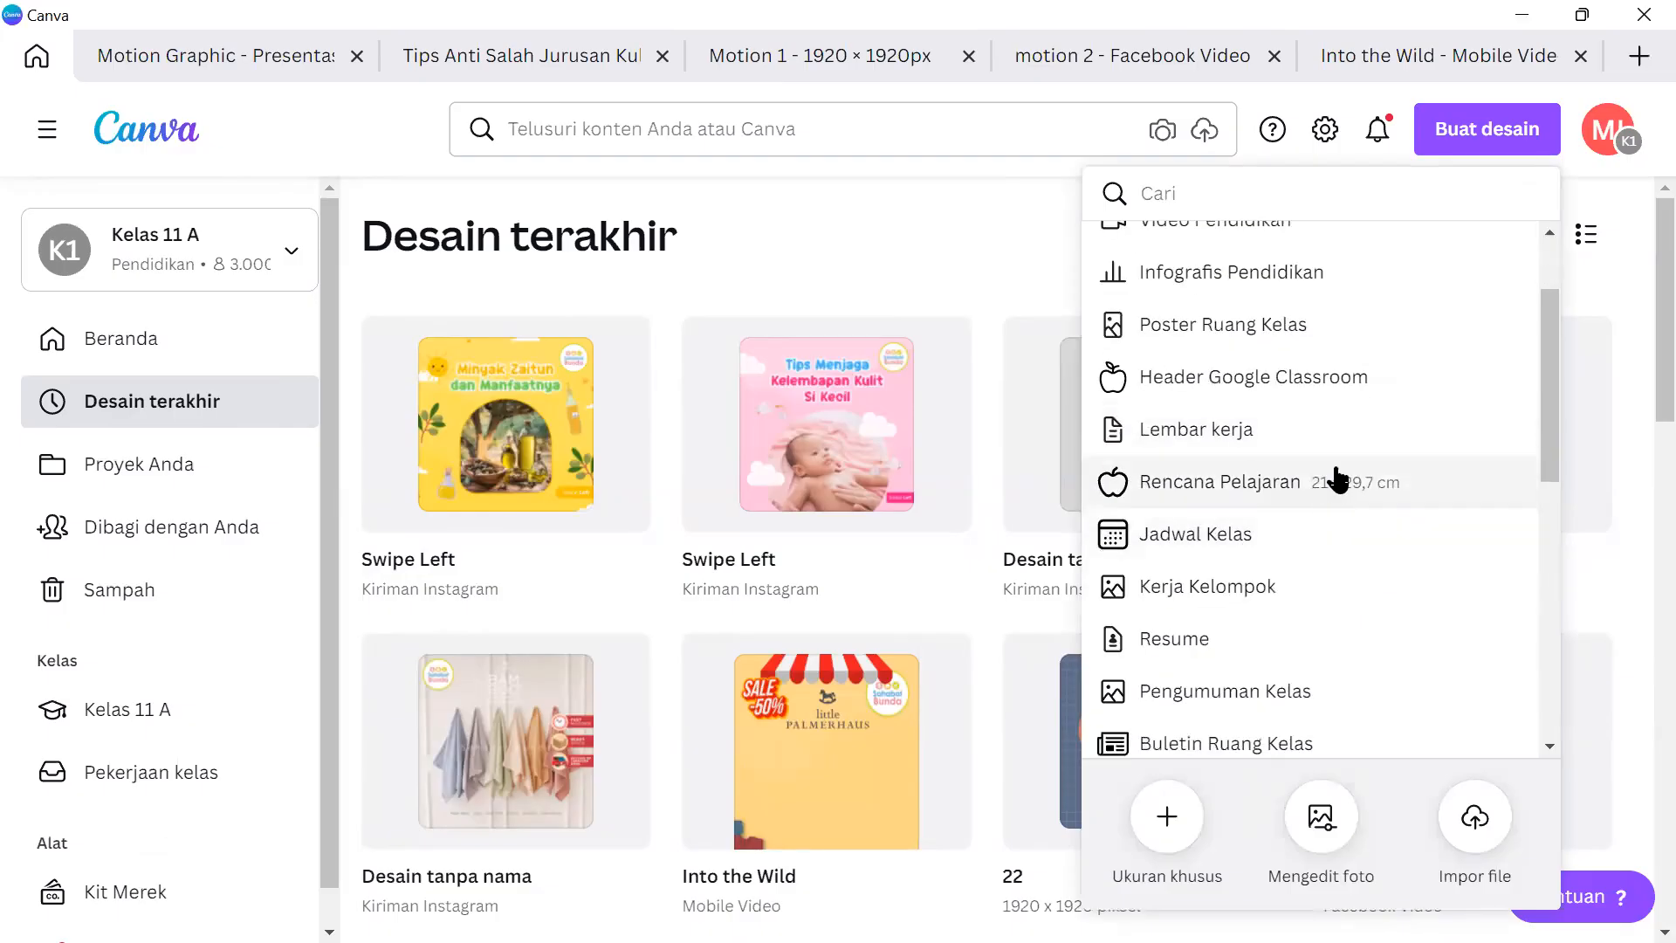
pyautogui.scroll(-10, 1348, 646)
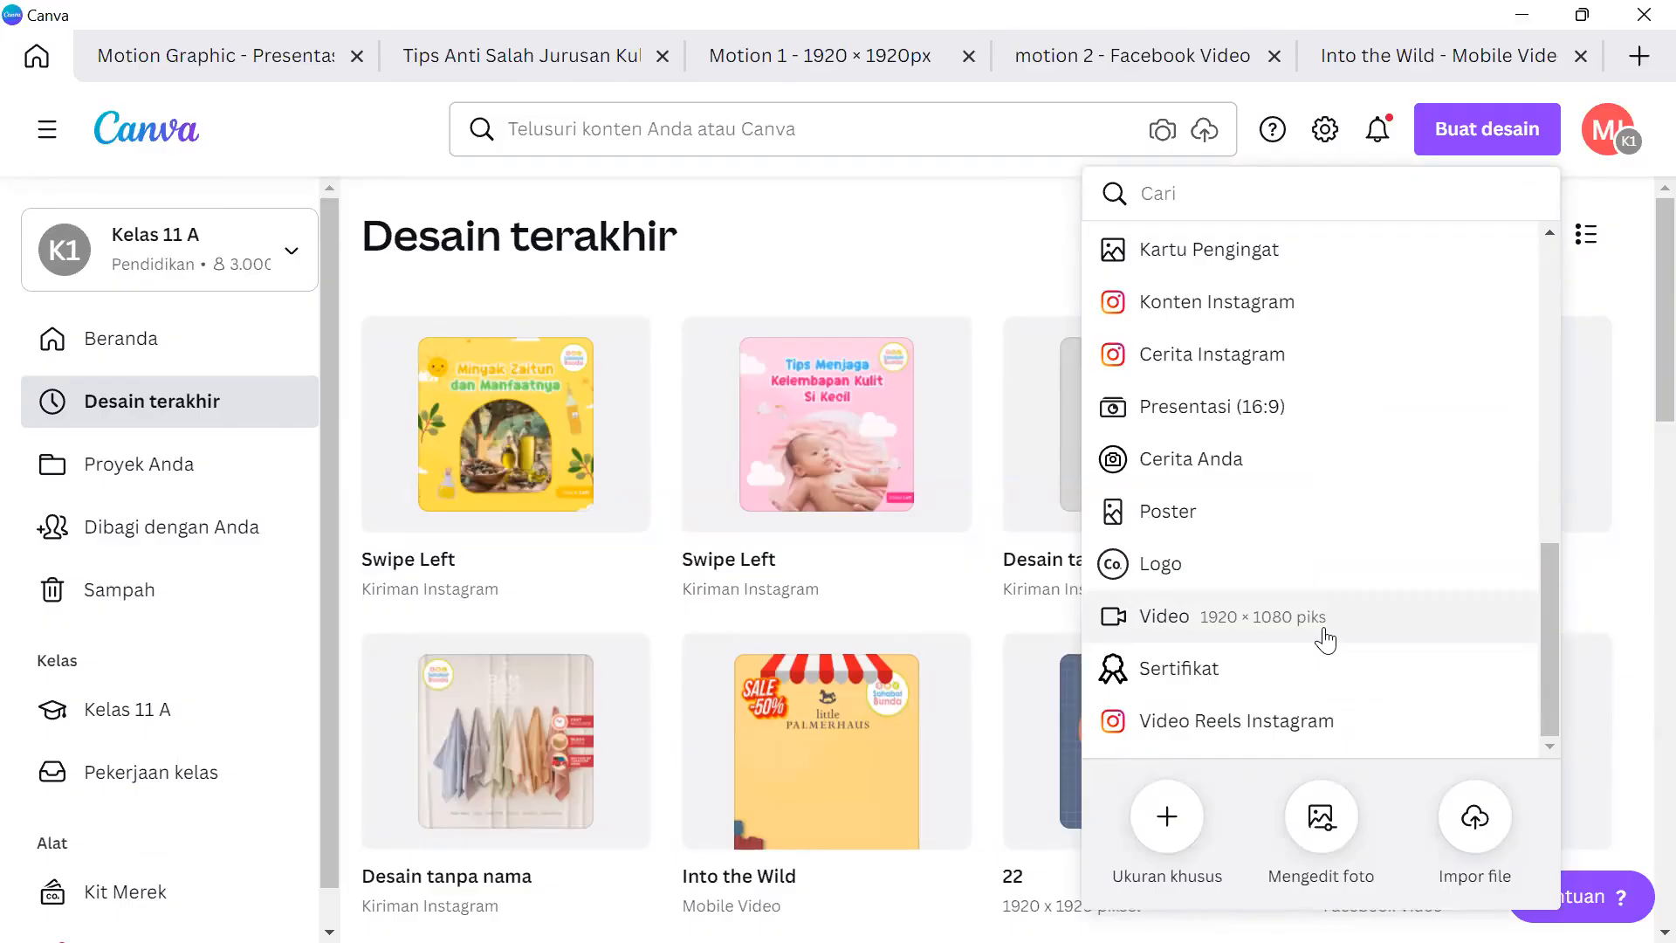
pyautogui.click(1239, 206)
pyautogui.write('v')
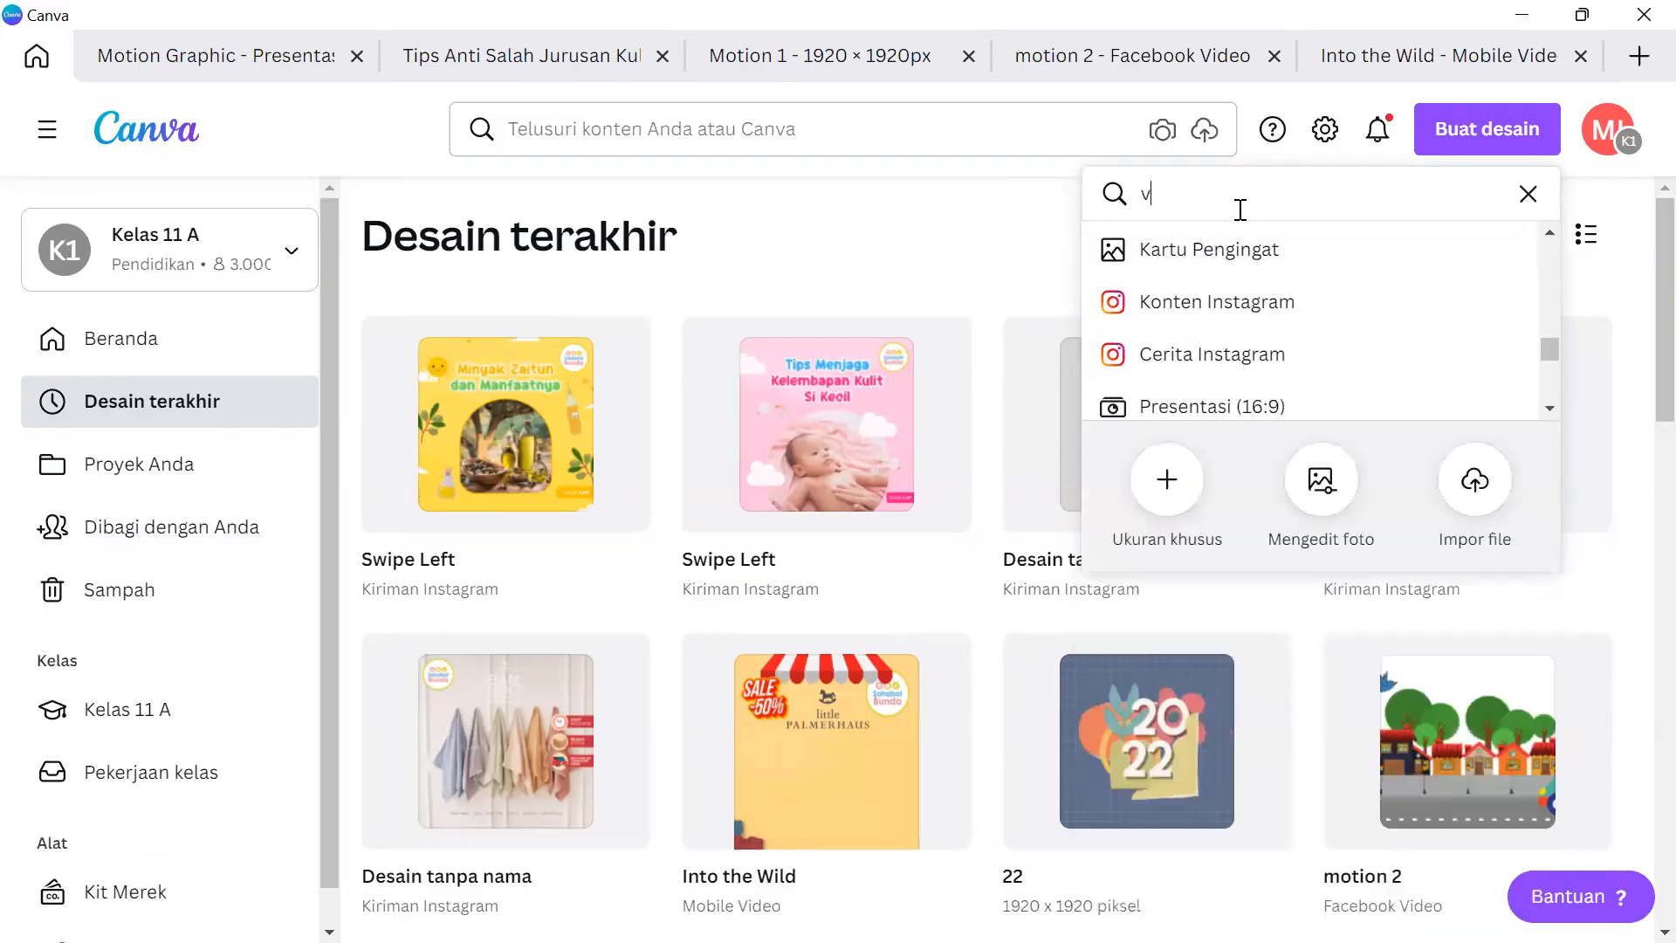
pyautogui.write('ideo')
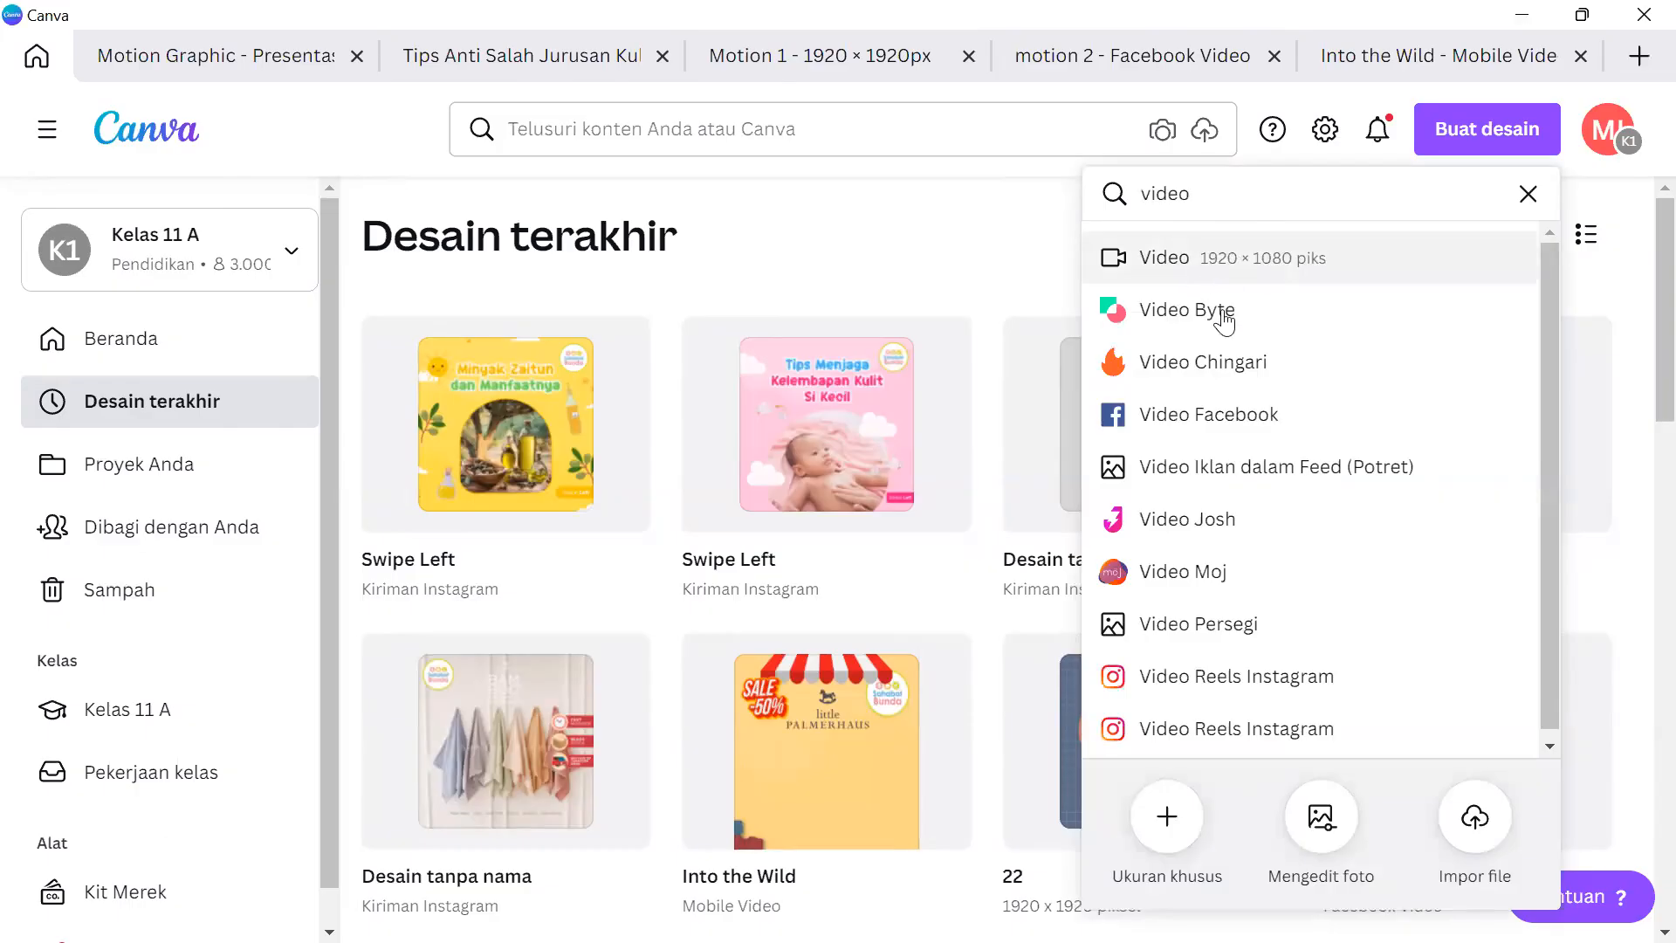
pyautogui.click(1226, 412)
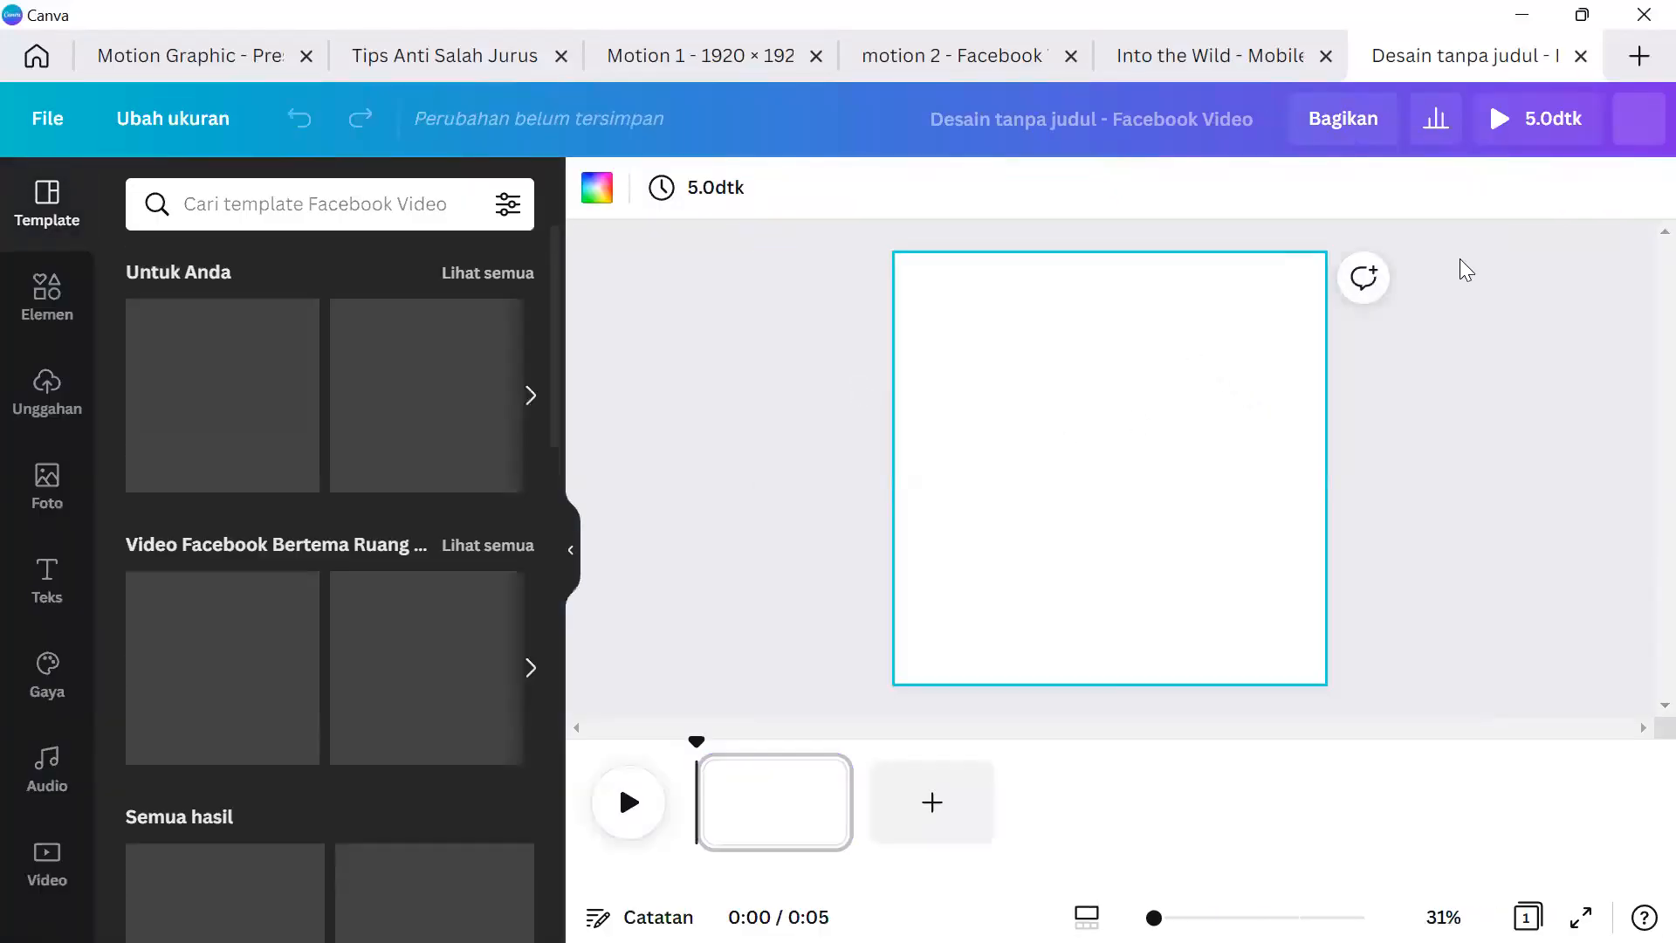
pyautogui.click(1459, 260)
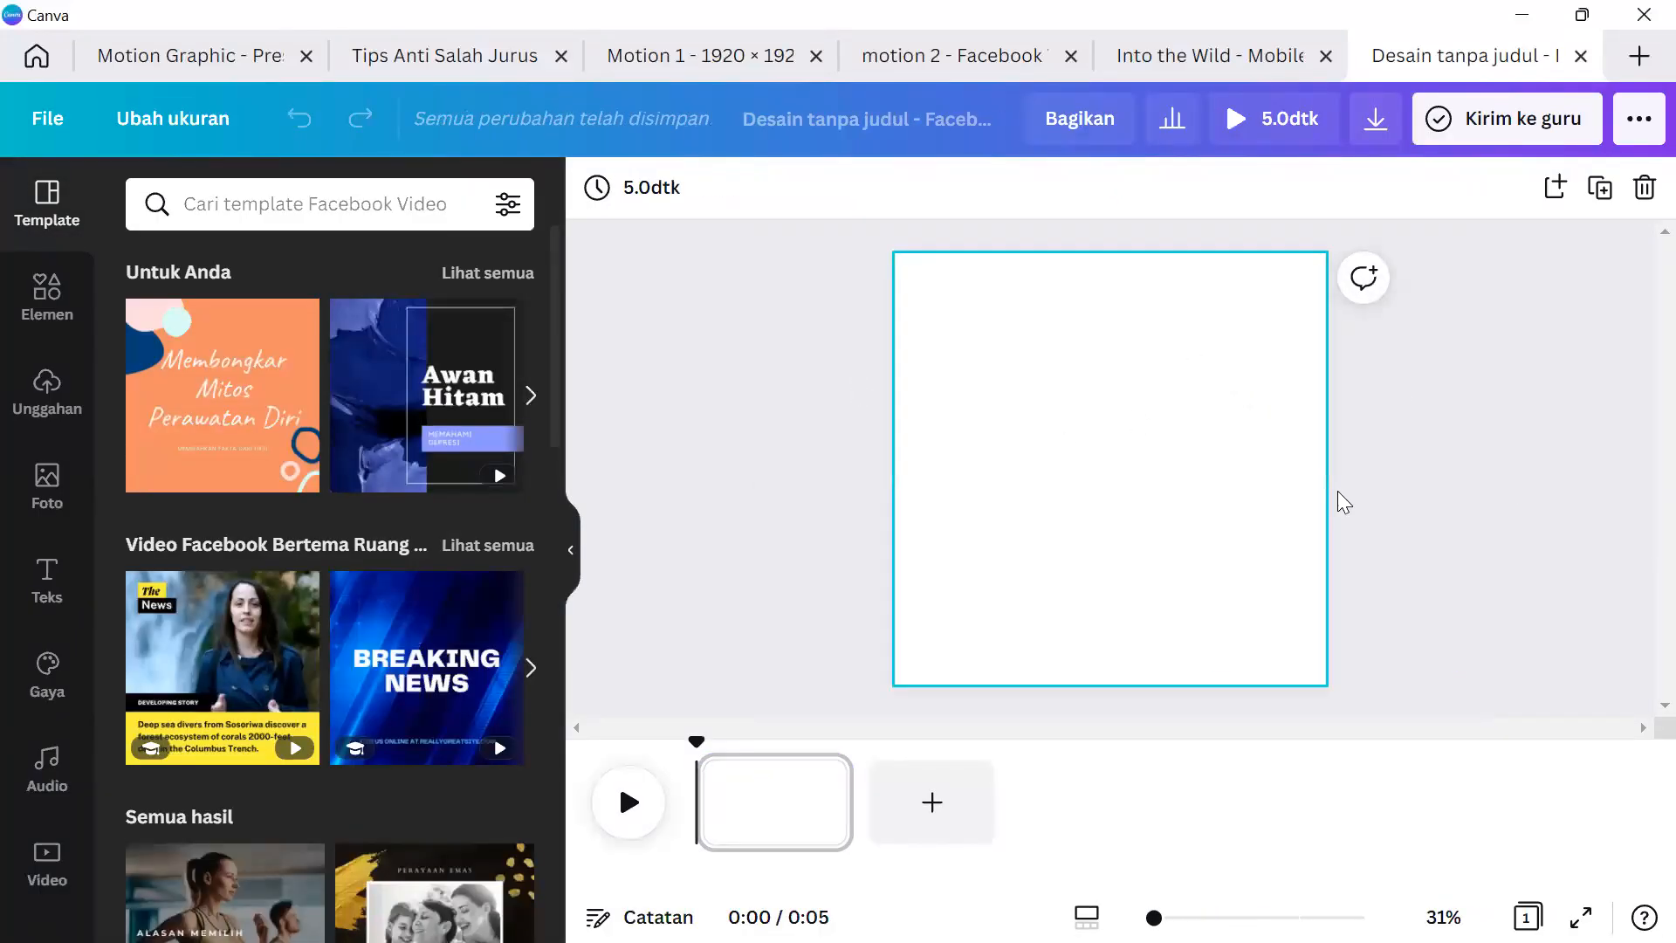
pyautogui.click(1103, 393)
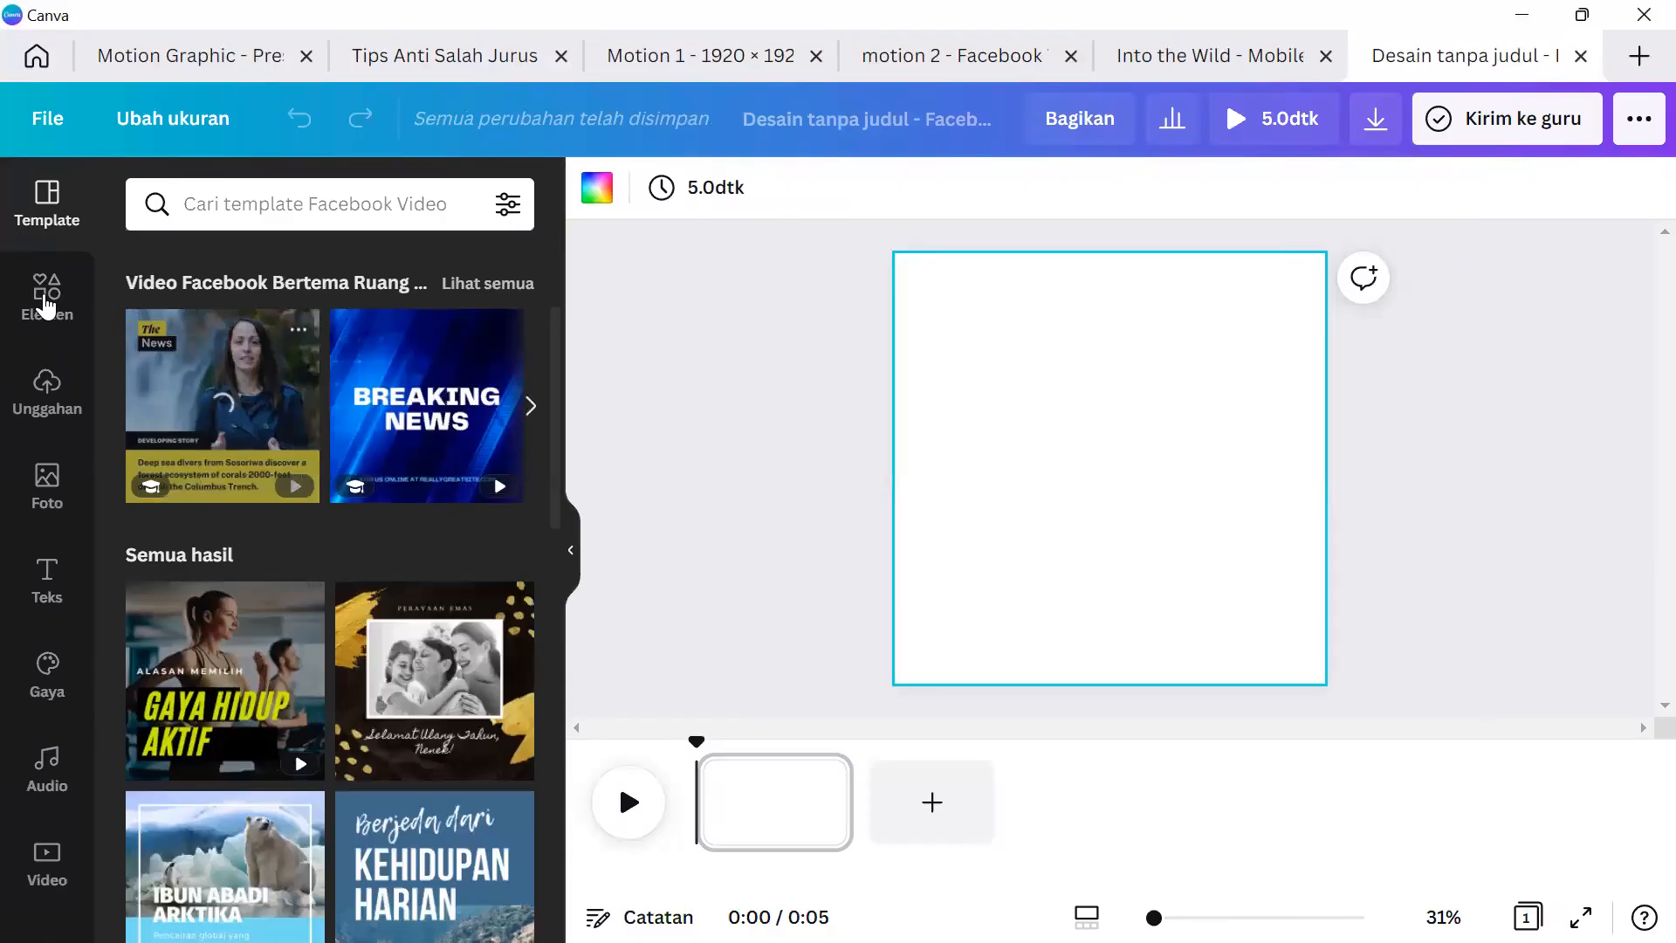
pyautogui.click(46, 301)
pyautogui.click(339, 205)
pyautogui.write('g')
pyautogui.press('BackSpace')
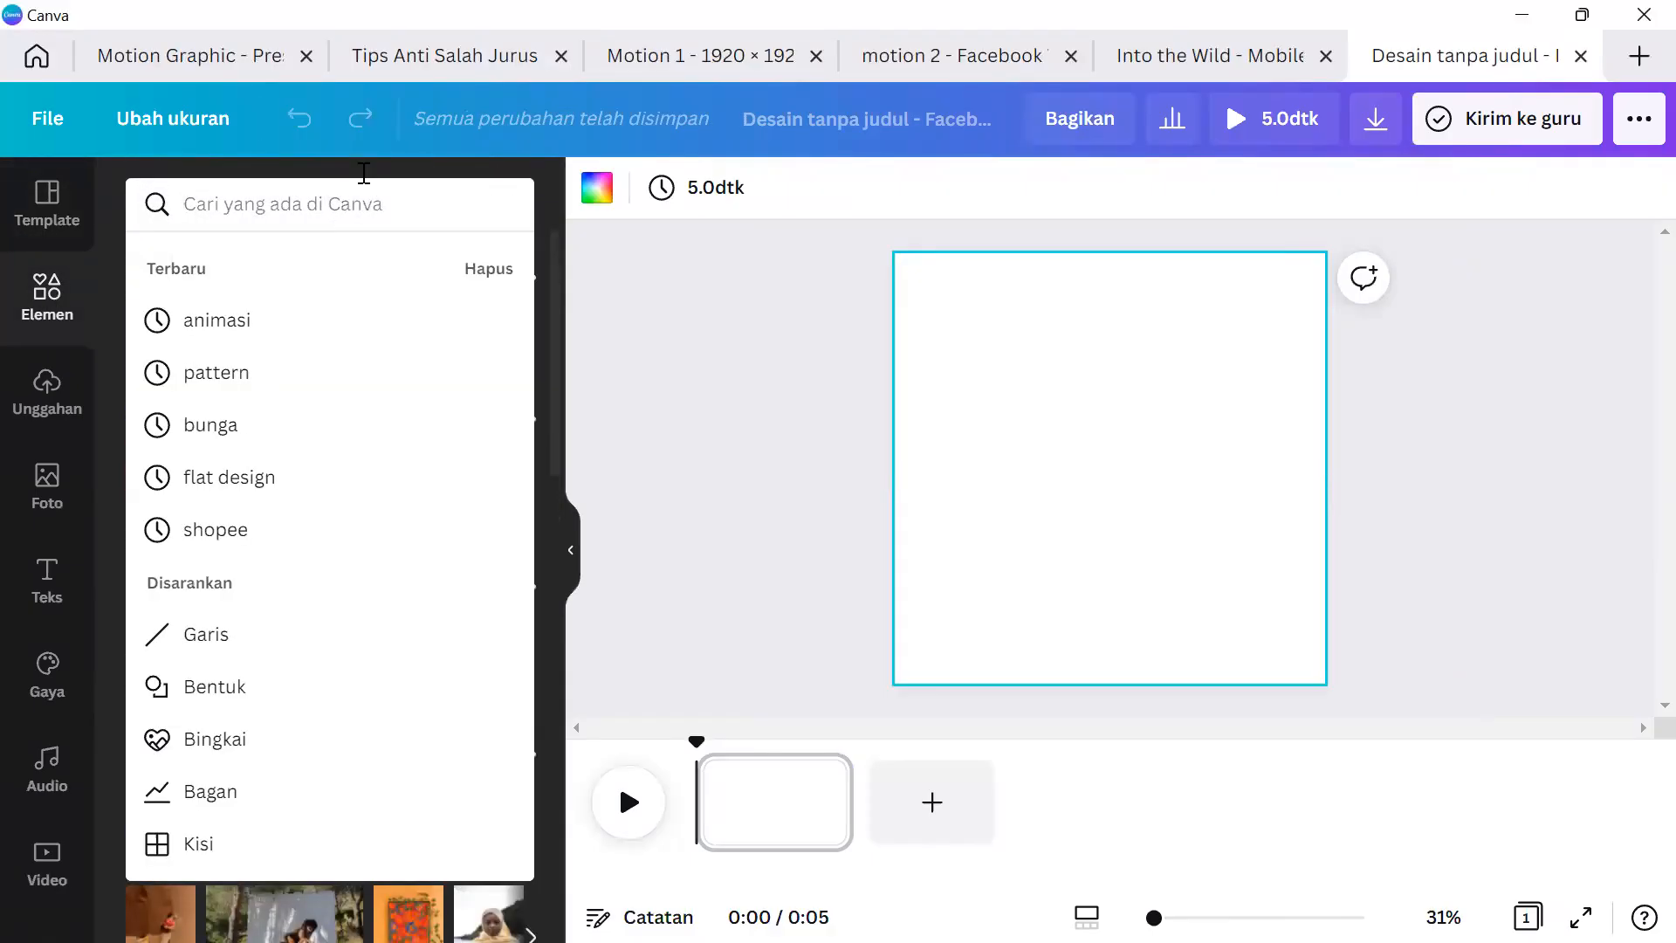
# Search the photo library for "white".
pyautogui.click(60, 471)
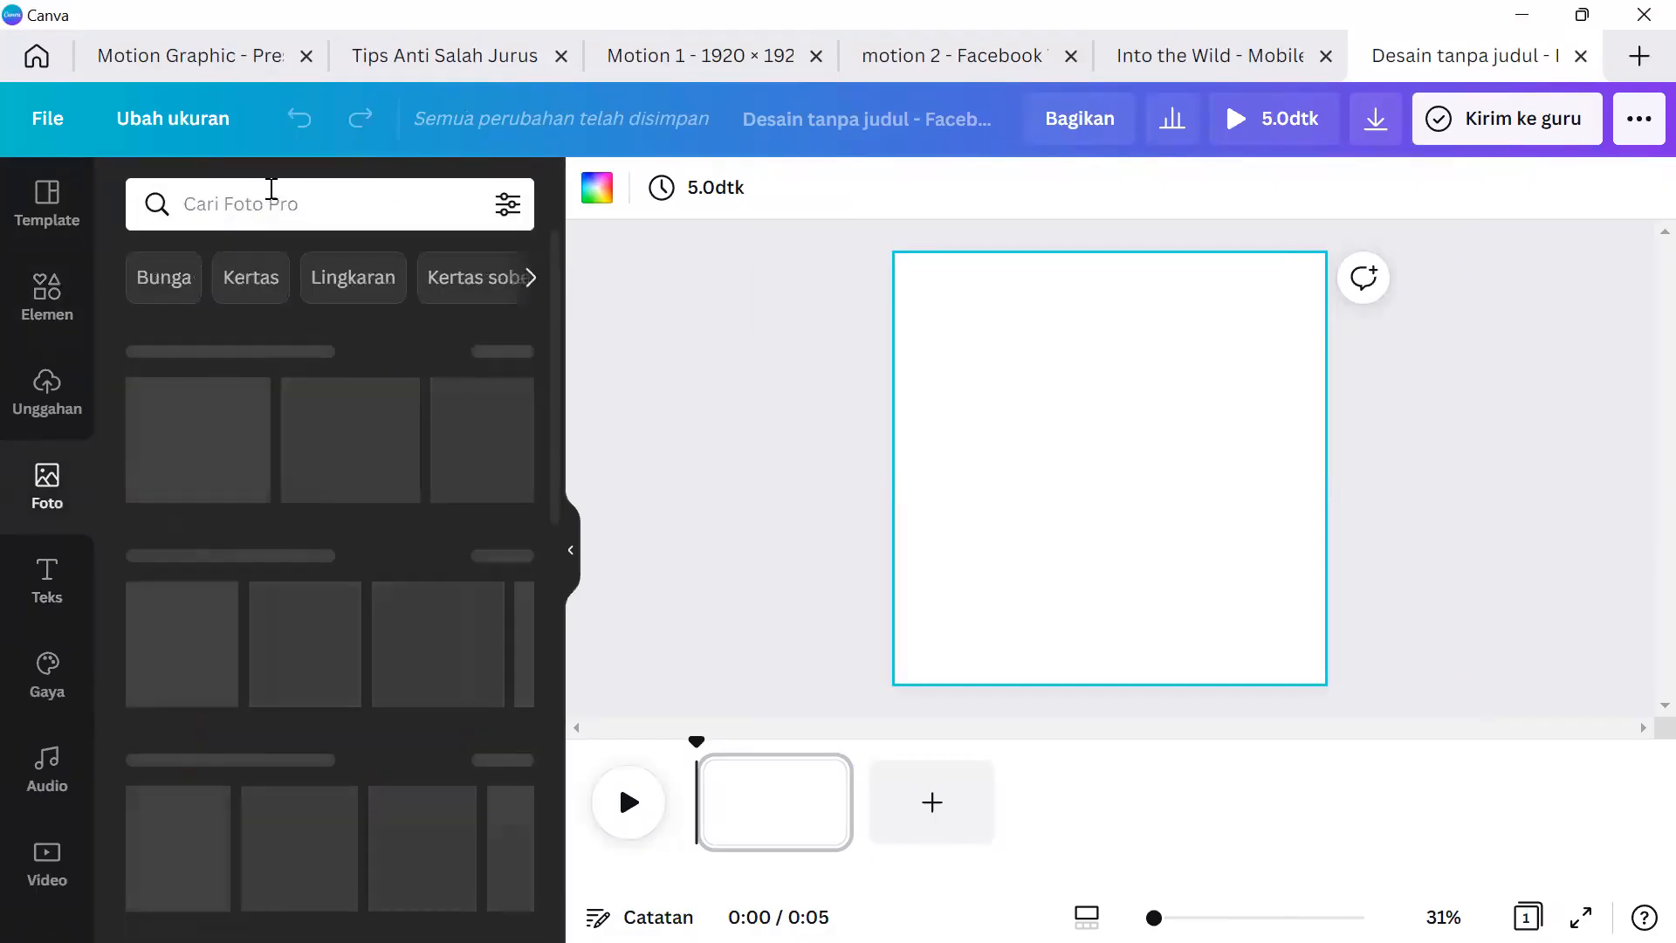
pyautogui.scroll(-4, 392, 471)
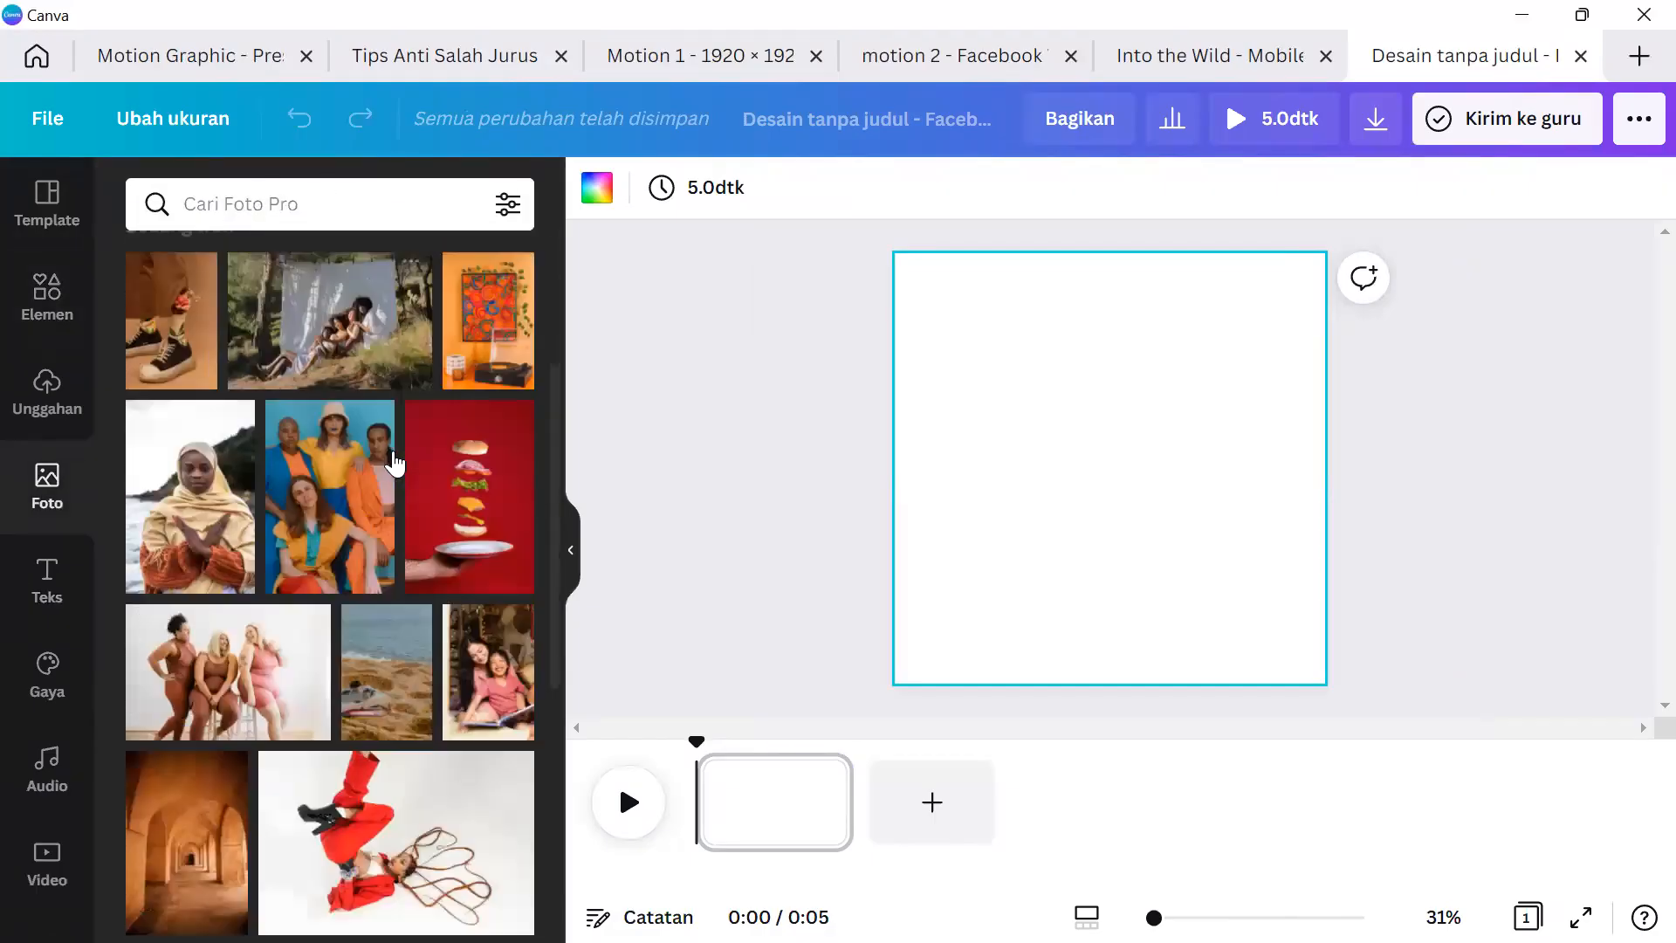
pyautogui.scroll(4, 396, 465)
pyautogui.click(367, 206)
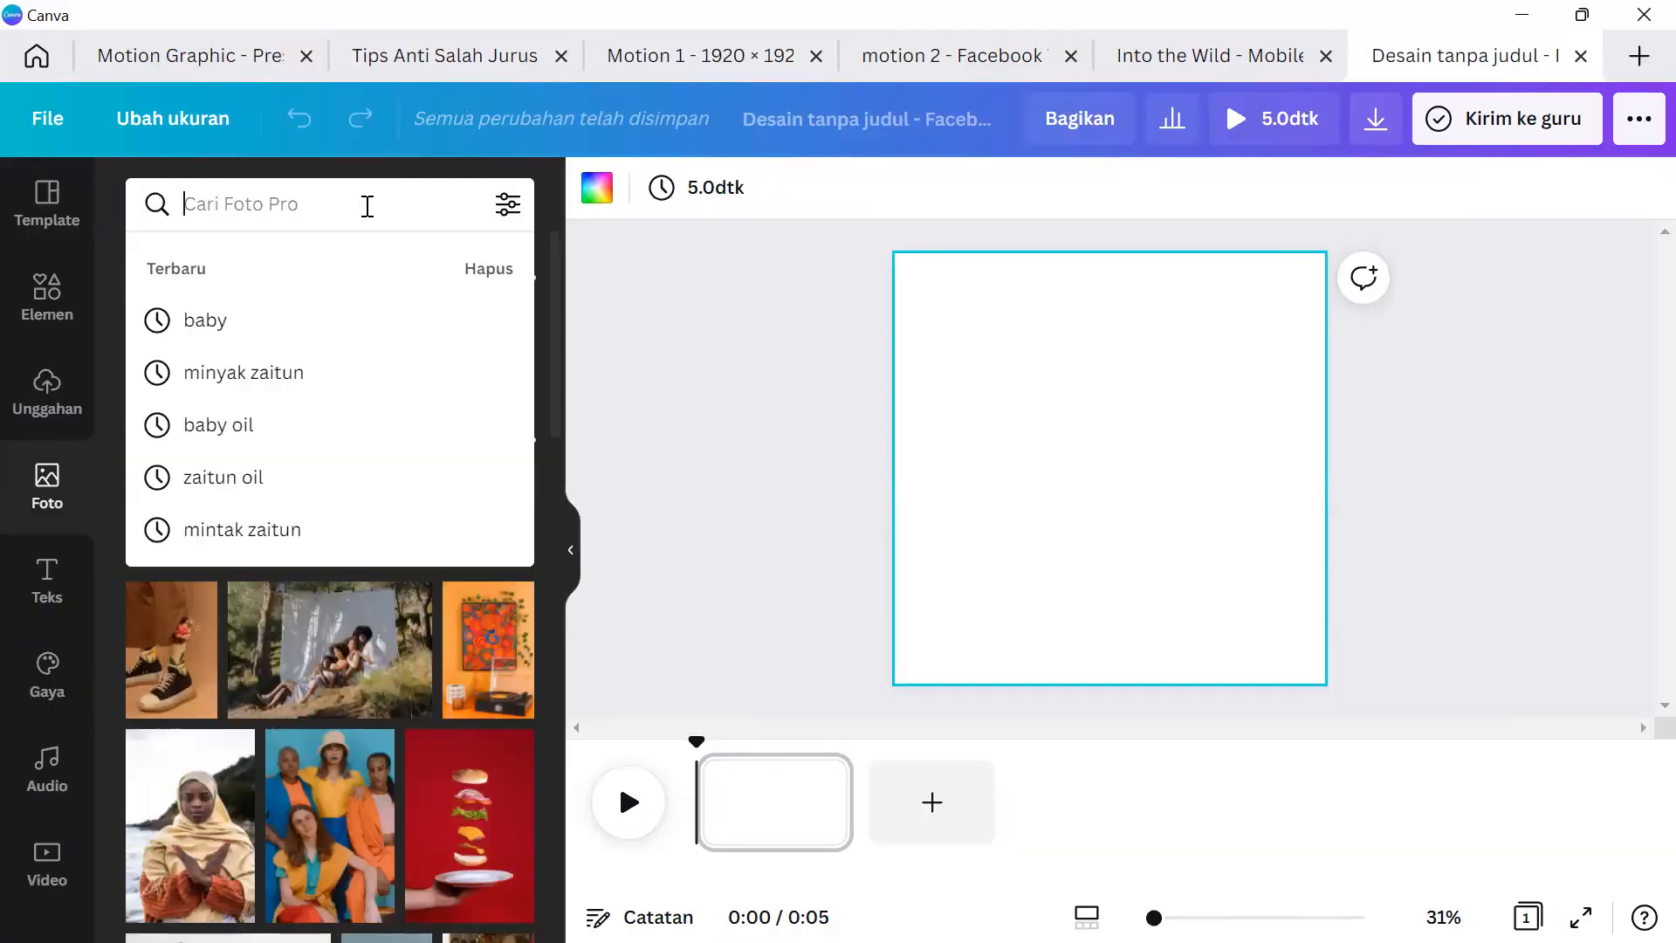
pyautogui.write('white')
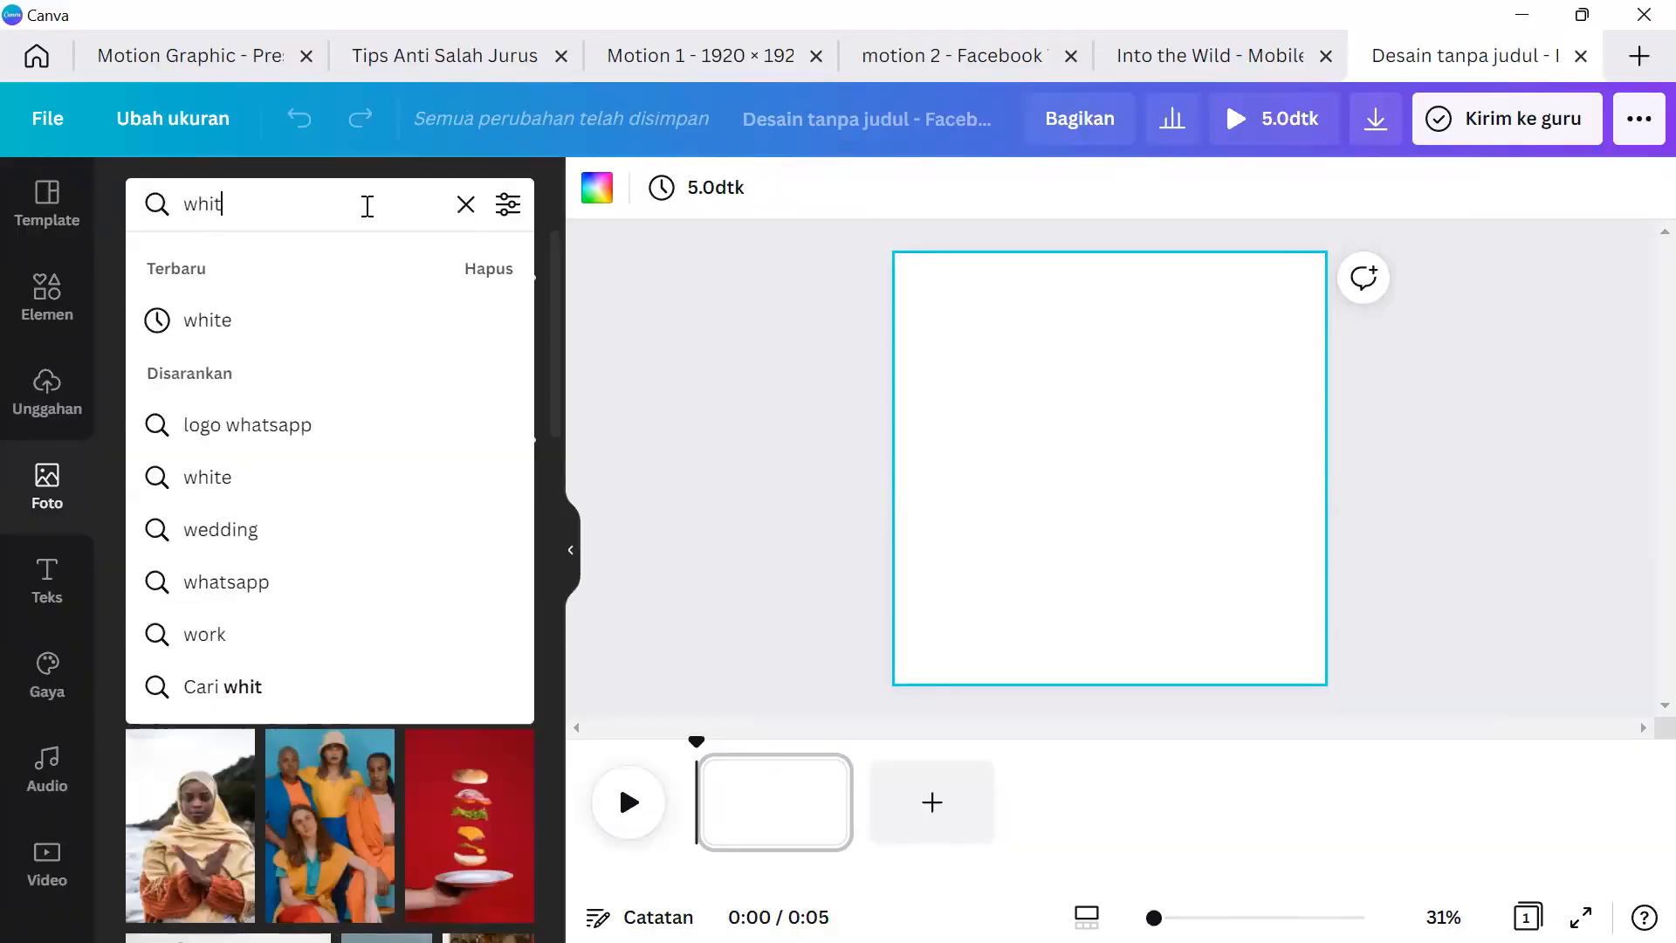
pyautogui.press('Return')
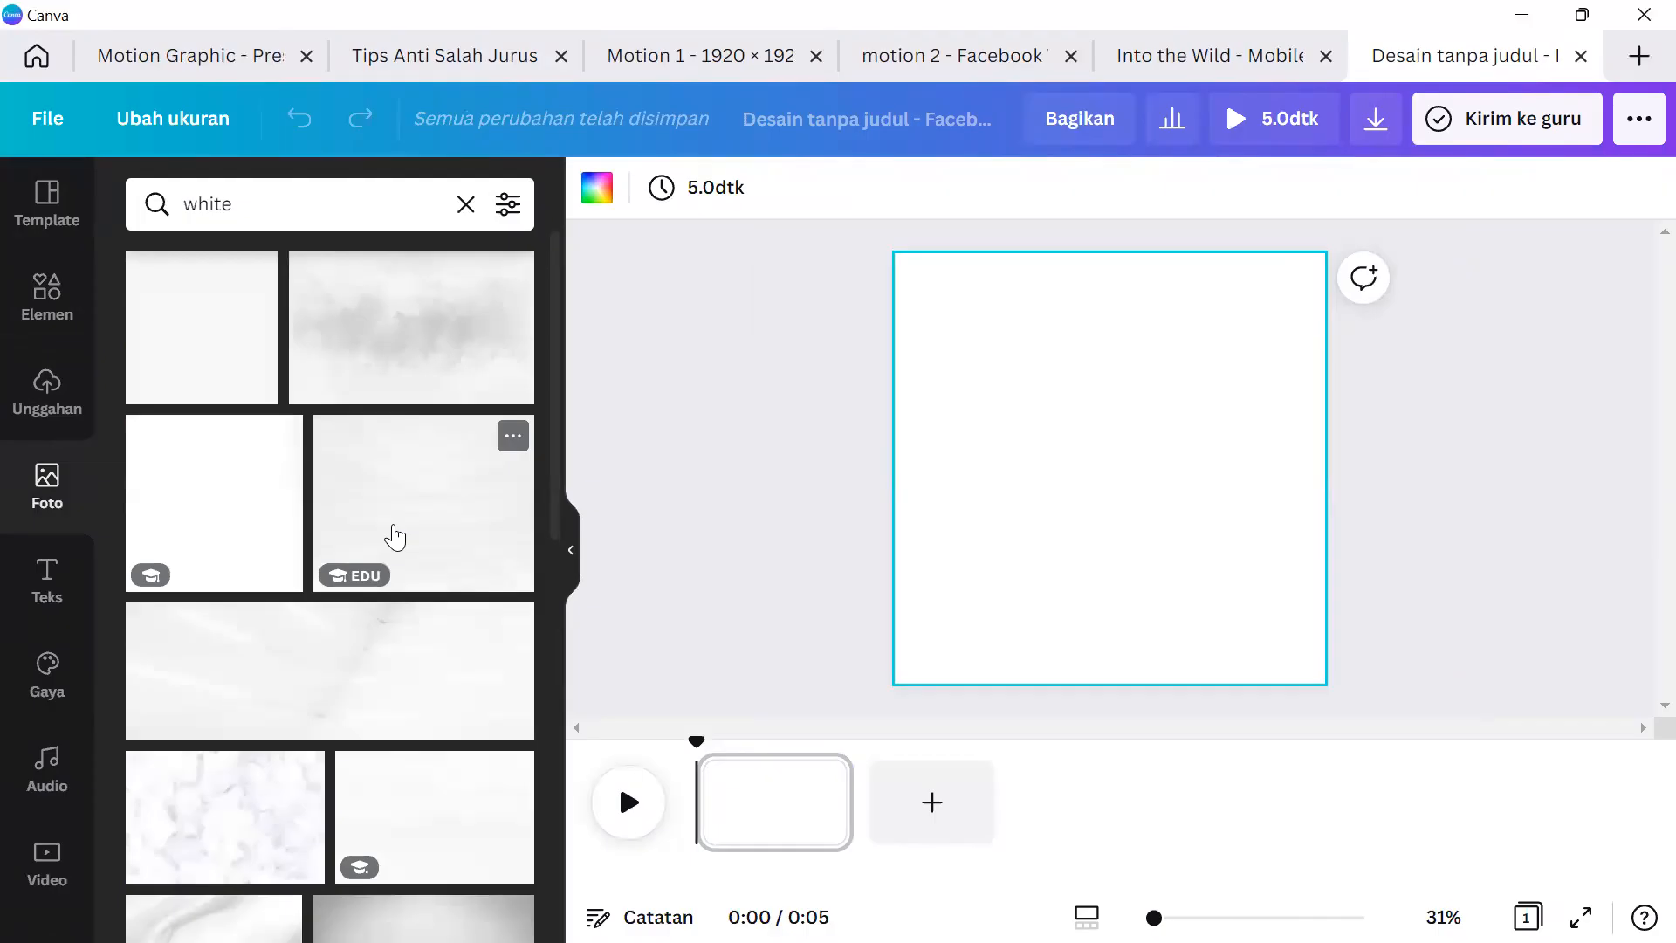
# Fill the blank page with the crumpled white paper photo and deselect it.
pyautogui.scroll(-15, 400, 543)
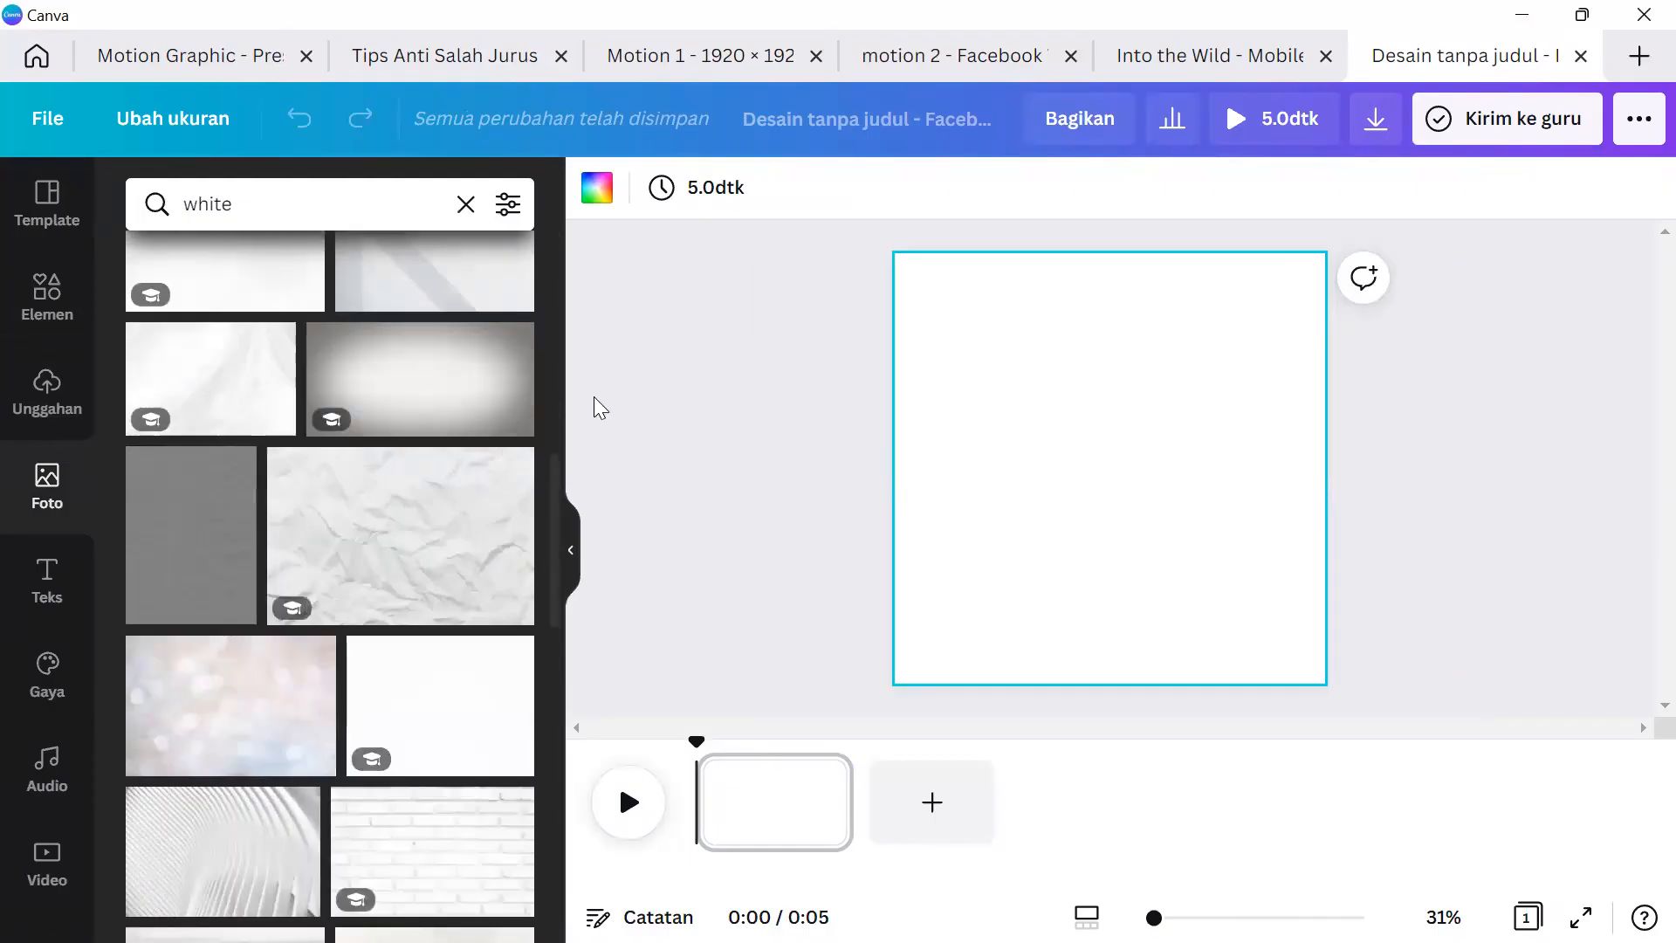
pyautogui.click(430, 536)
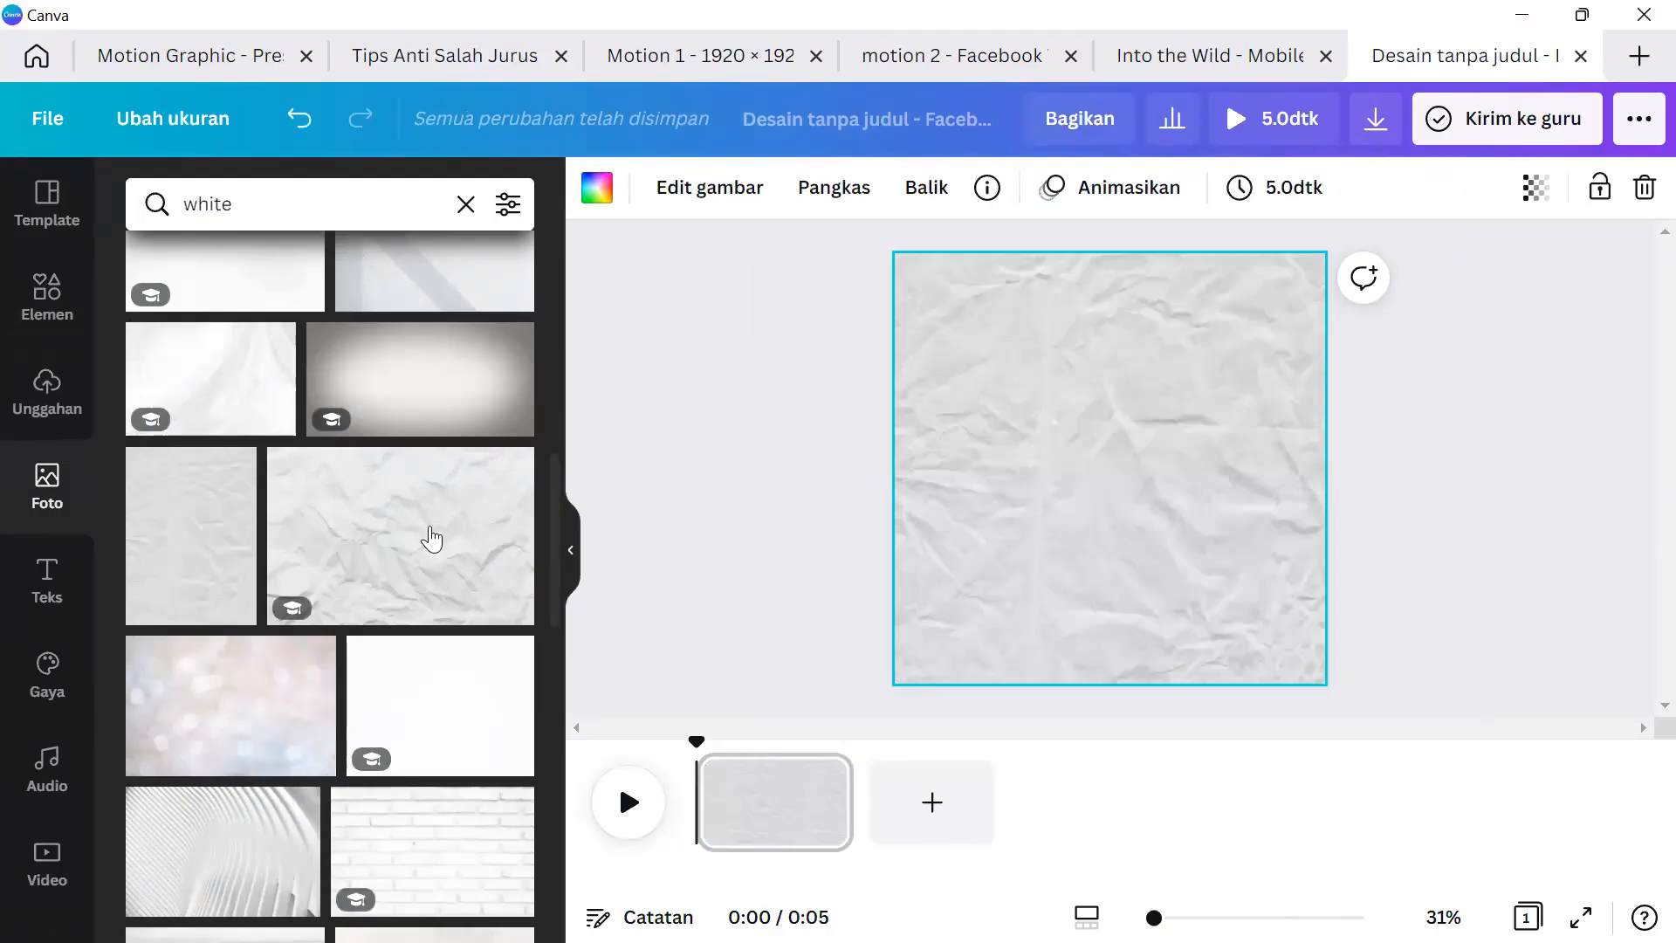
pyautogui.scroll(-6, 375, 606)
pyautogui.scroll(-6, 400, 493)
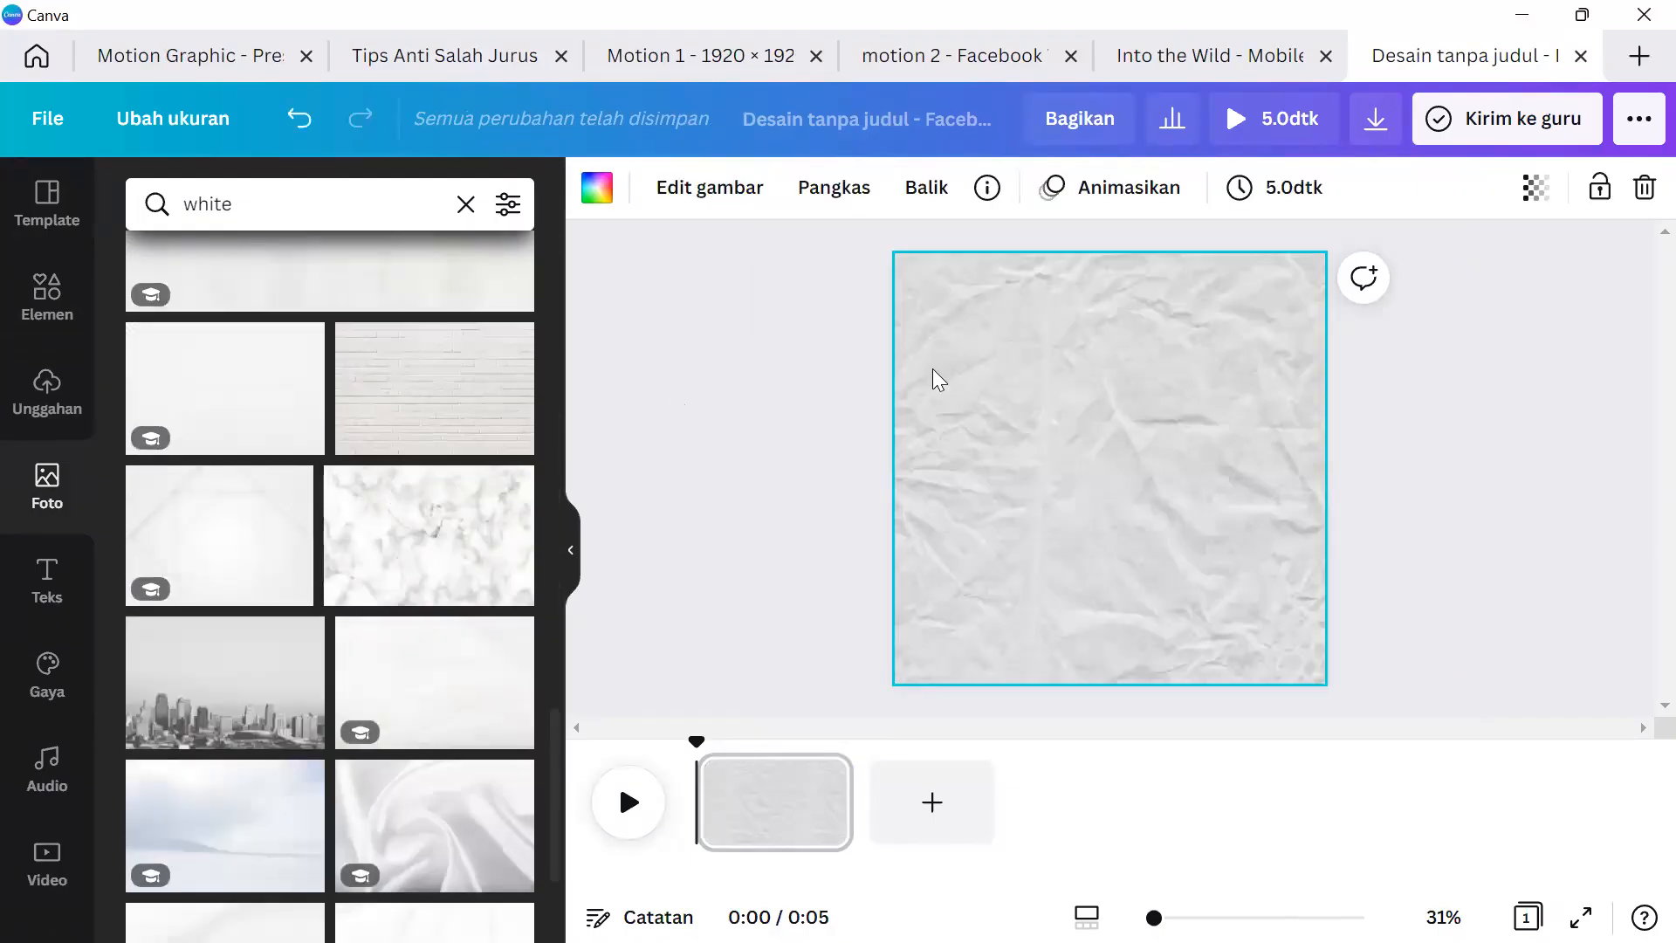
pyautogui.click(1341, 320)
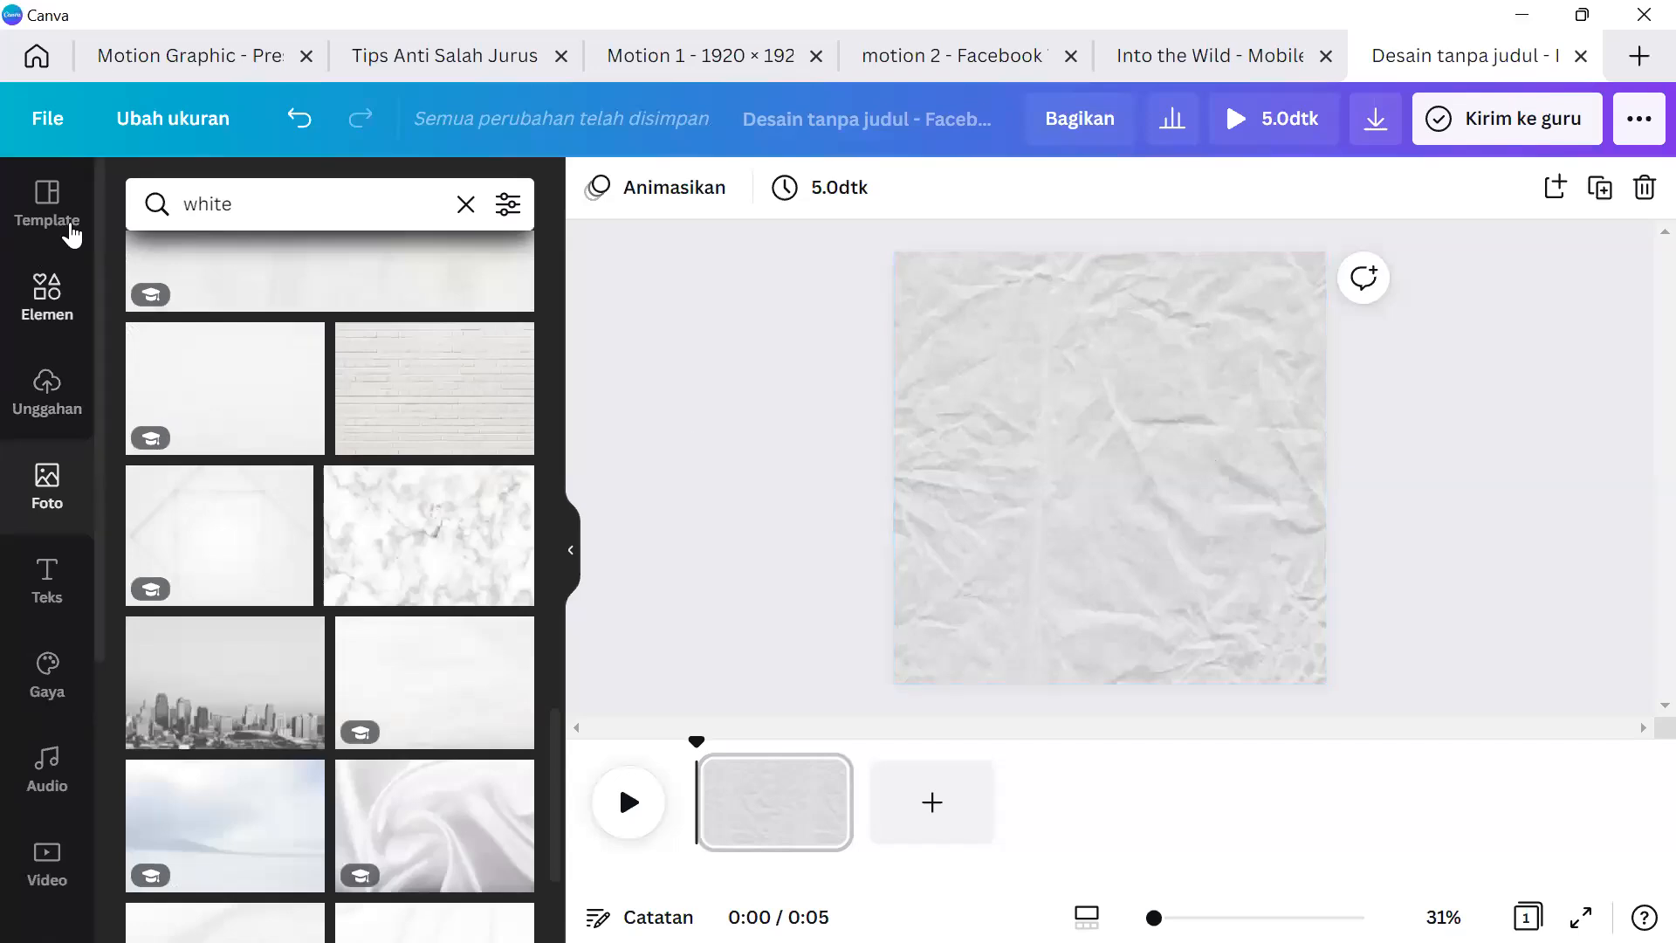
# Search the element library for "hantu" and place the white draped ghost at the page's lower left edge.
pyautogui.click(61, 284)
pyautogui.click(407, 213)
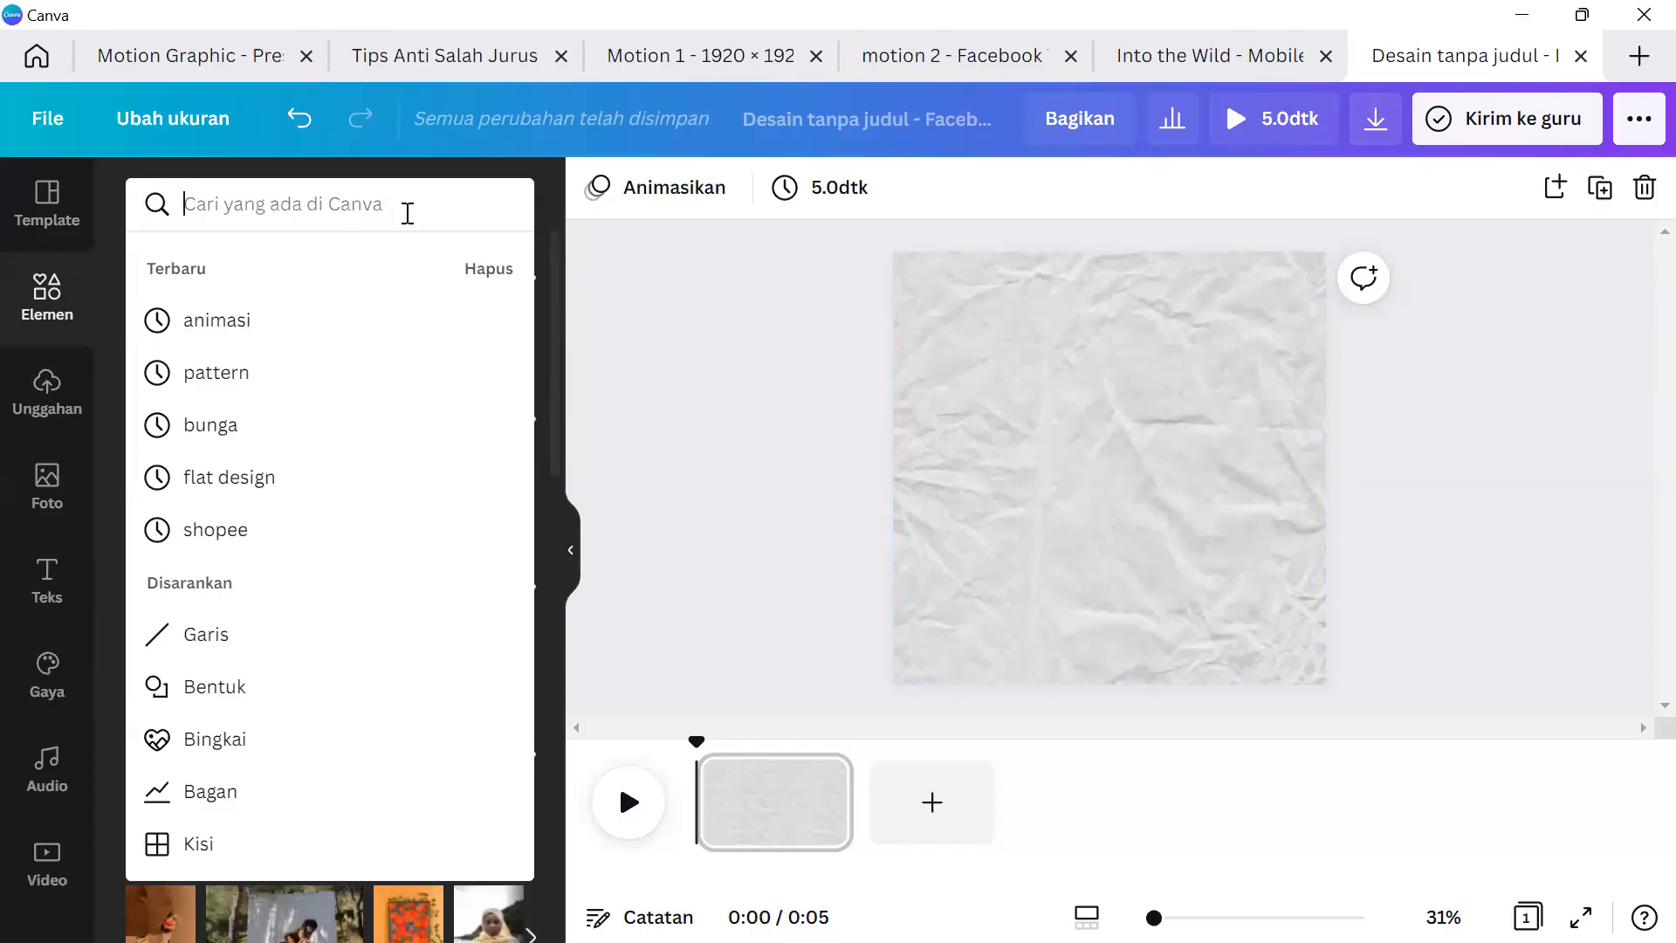
pyautogui.write('hantu')
pyautogui.press('Return')
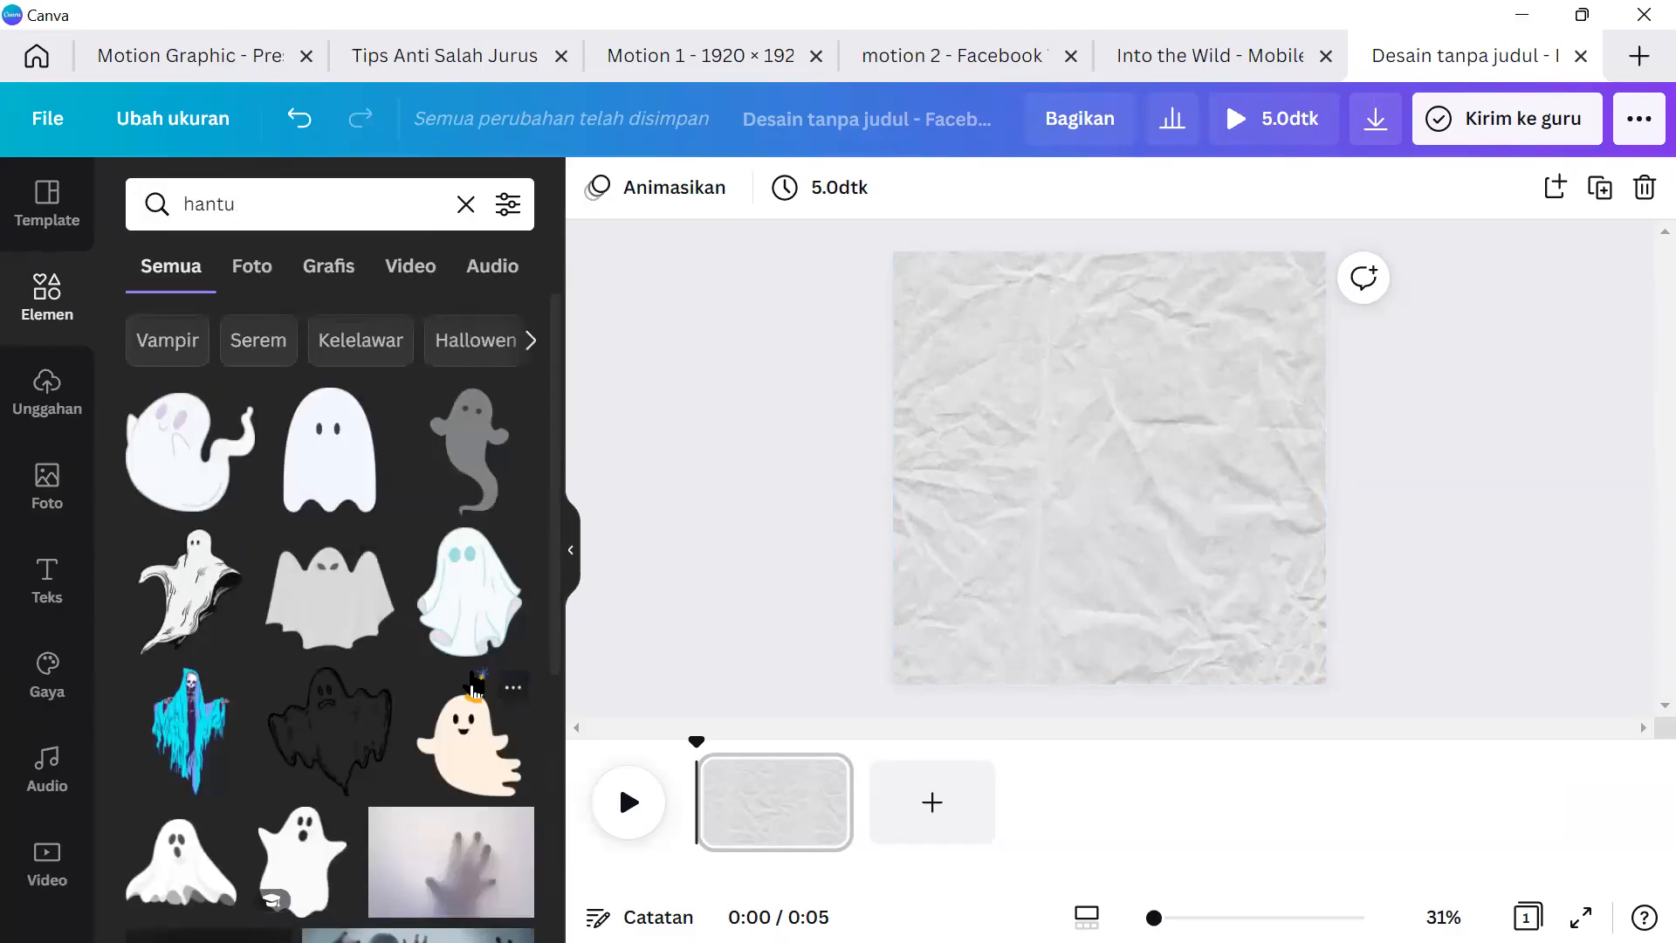
pyautogui.scroll(-5, 472, 685)
pyautogui.click(180, 462)
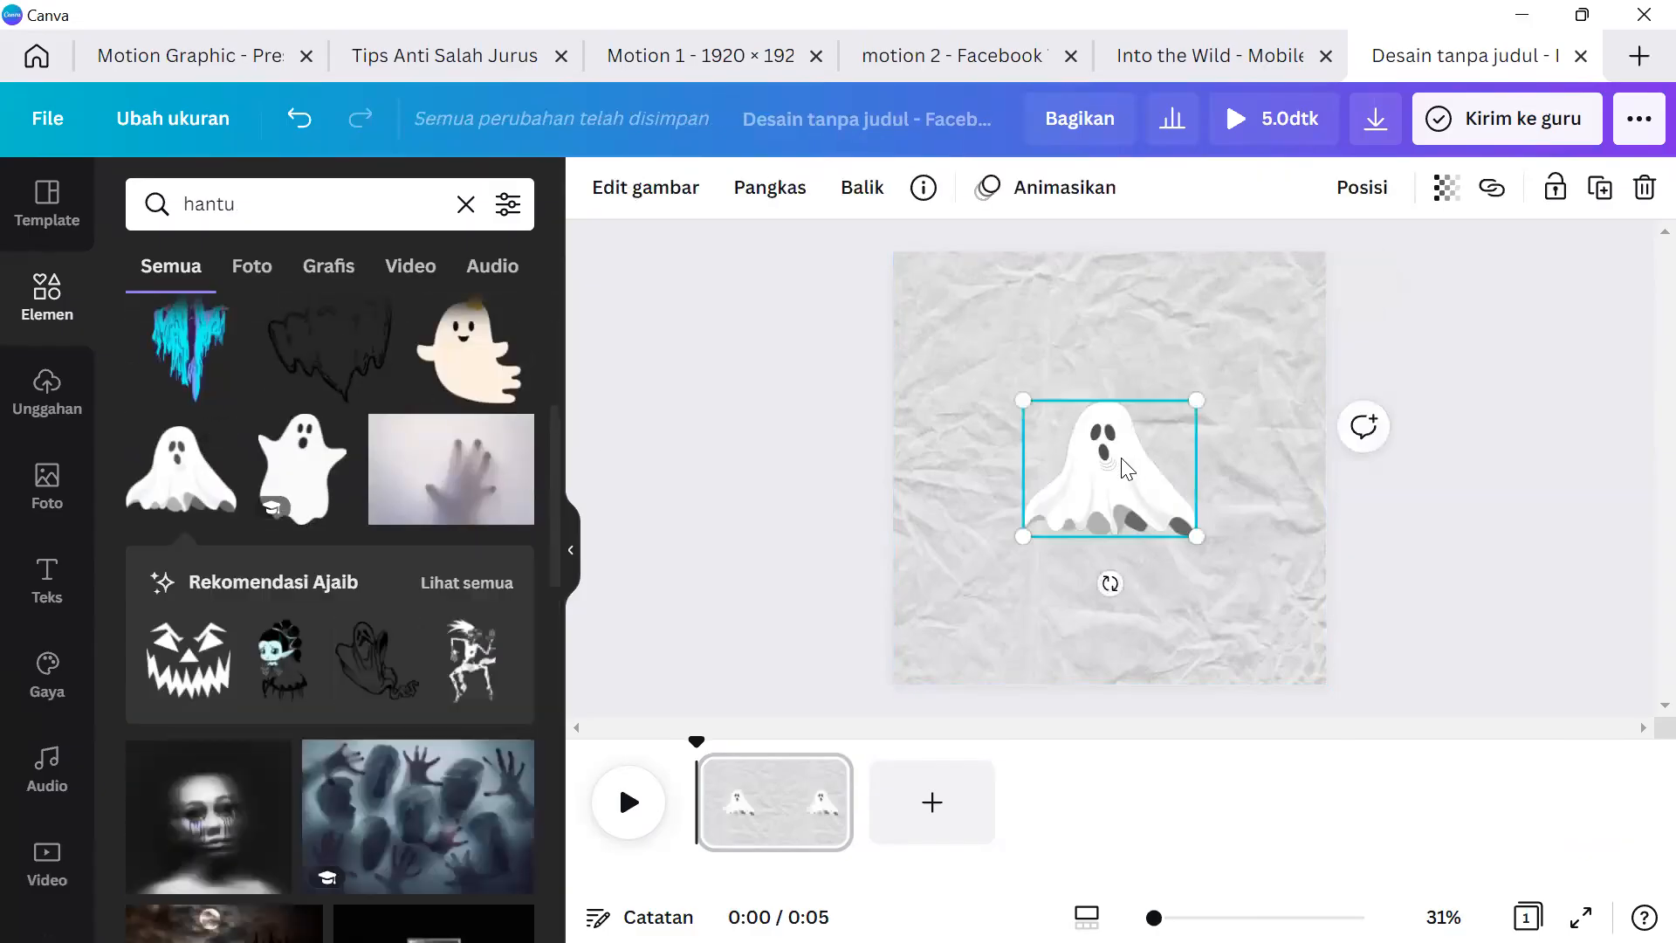
pyautogui.moveTo(944, 506); pyautogui.dragTo(876, 561)
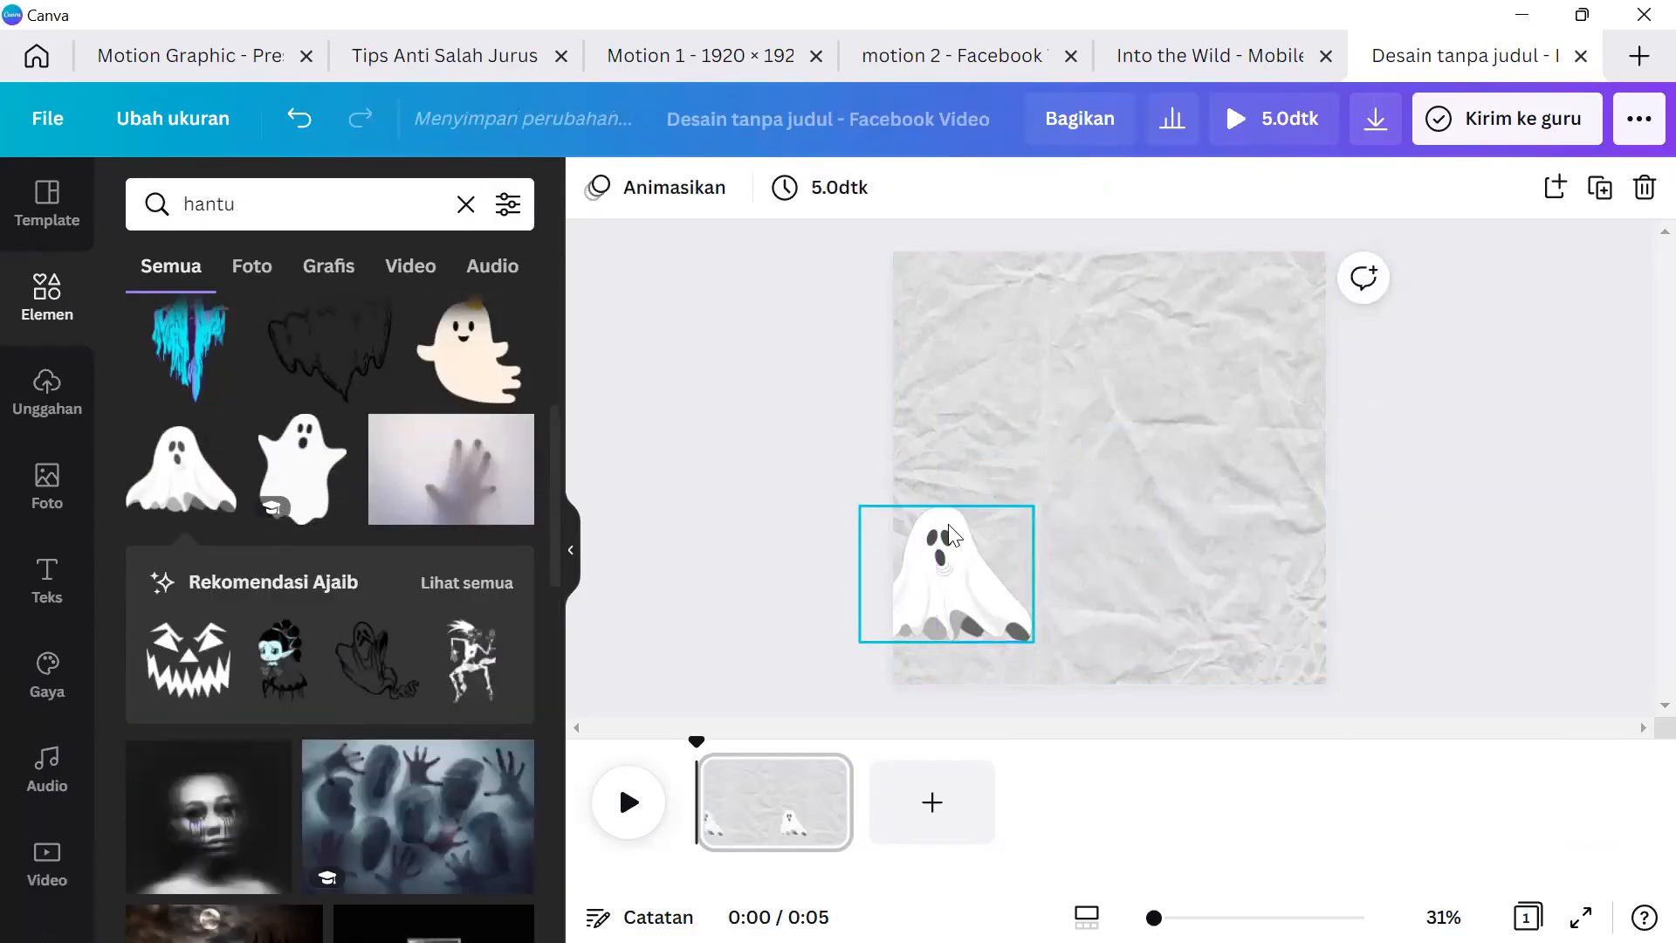
# Add the pale blue outlined ghost and place it partly beyond the page's right edge.
pyautogui.scroll(-10, 350, 476)
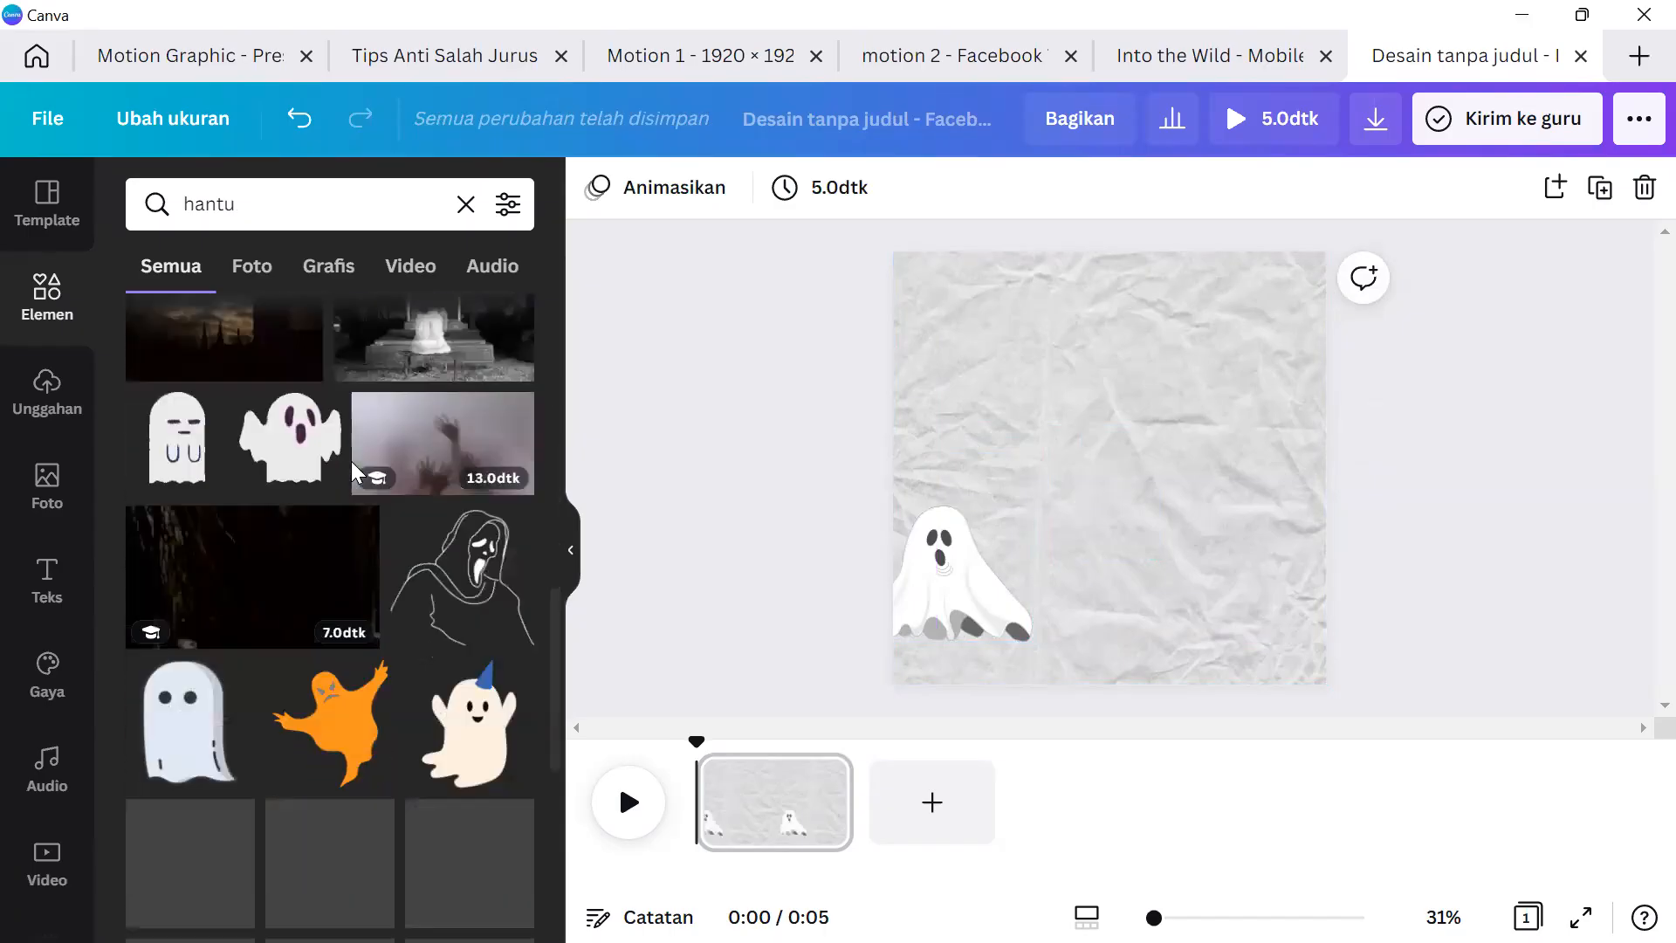
pyautogui.scroll(-4, 362, 463)
pyautogui.scroll(-2, 363, 463)
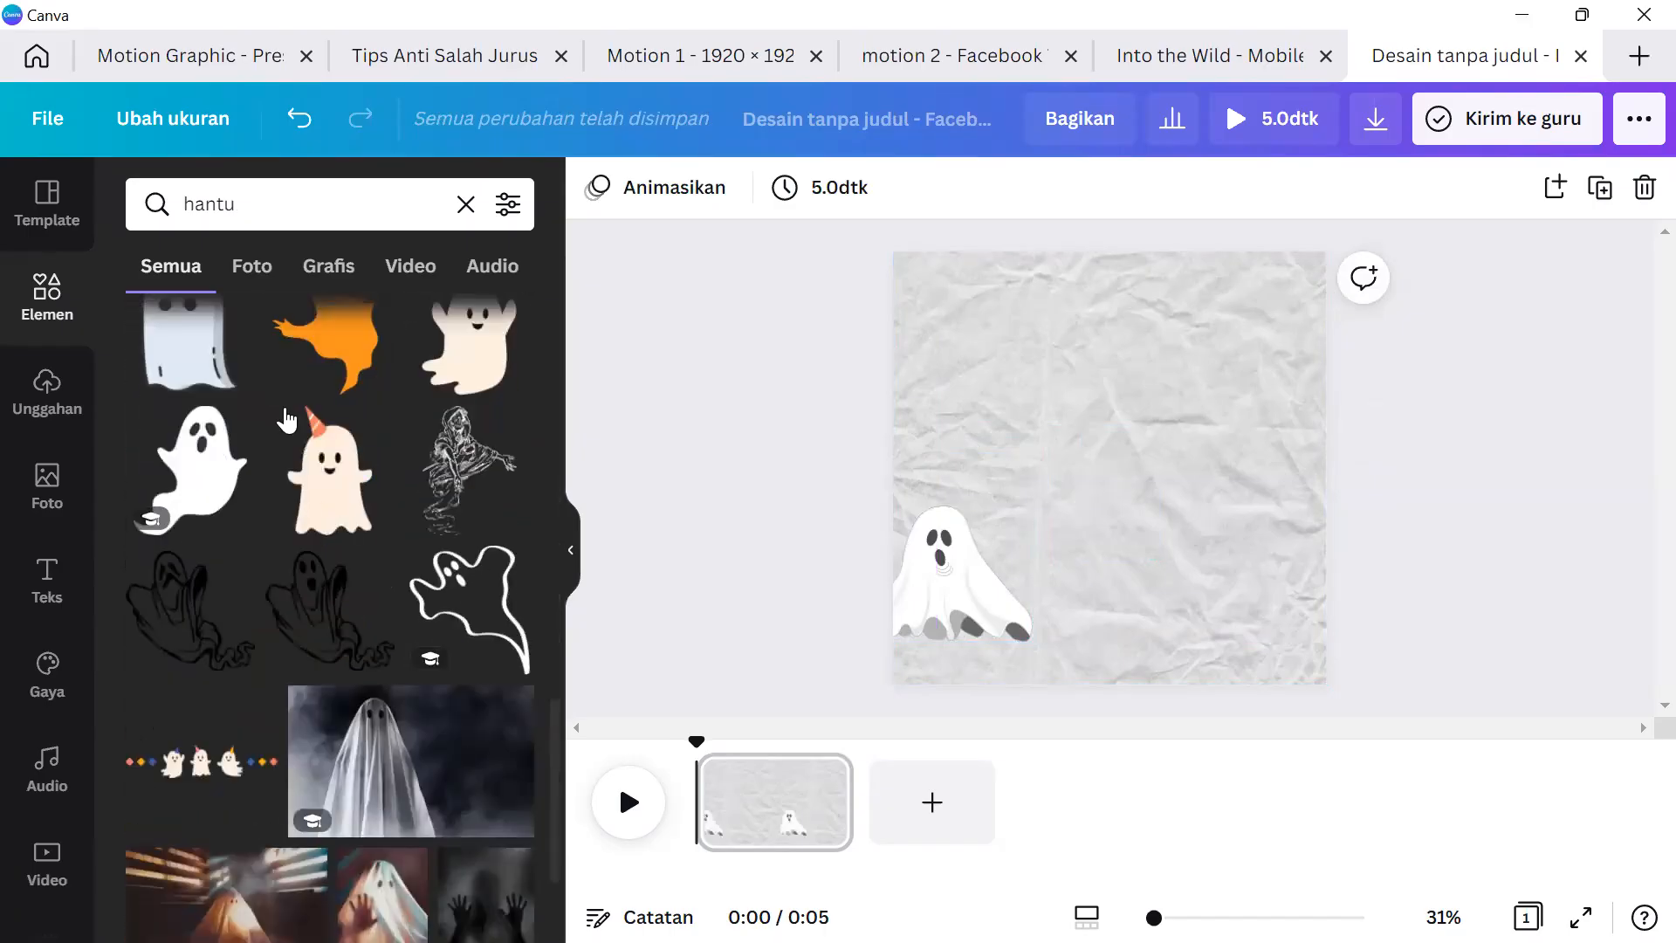
pyautogui.click(188, 343)
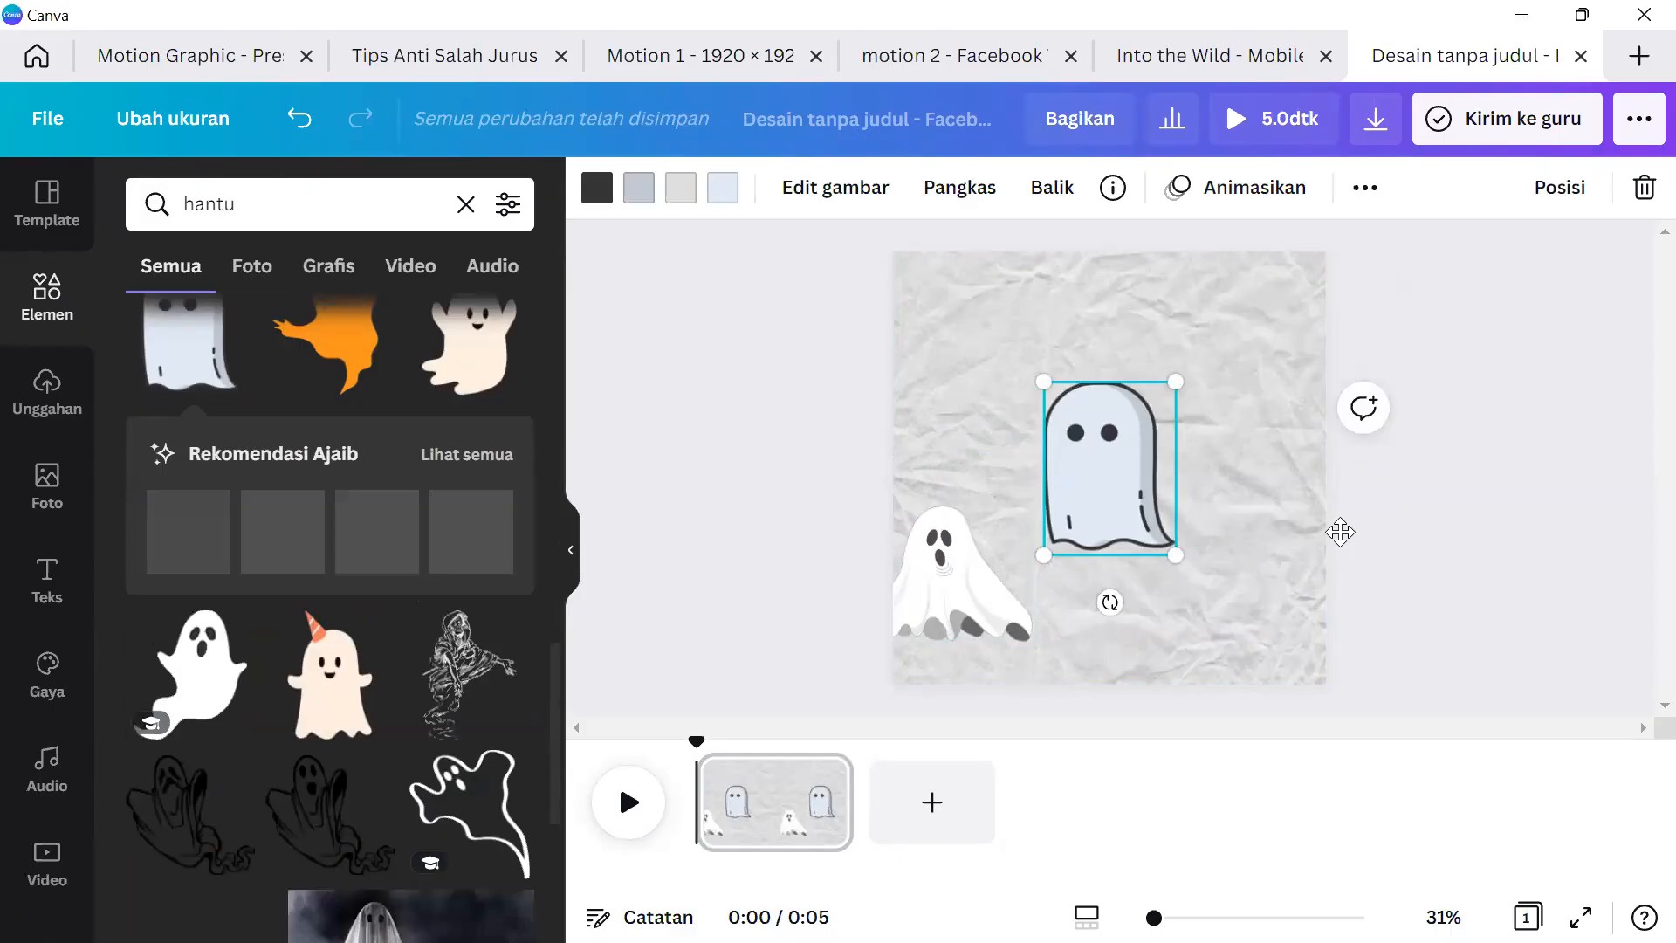
pyautogui.moveTo(1124, 476); pyautogui.dragTo(1340, 532)
# Add the recommended pirate character above the draped ghost, partly cut off by the page's left edge.
pyautogui.scroll(-2, 354, 659)
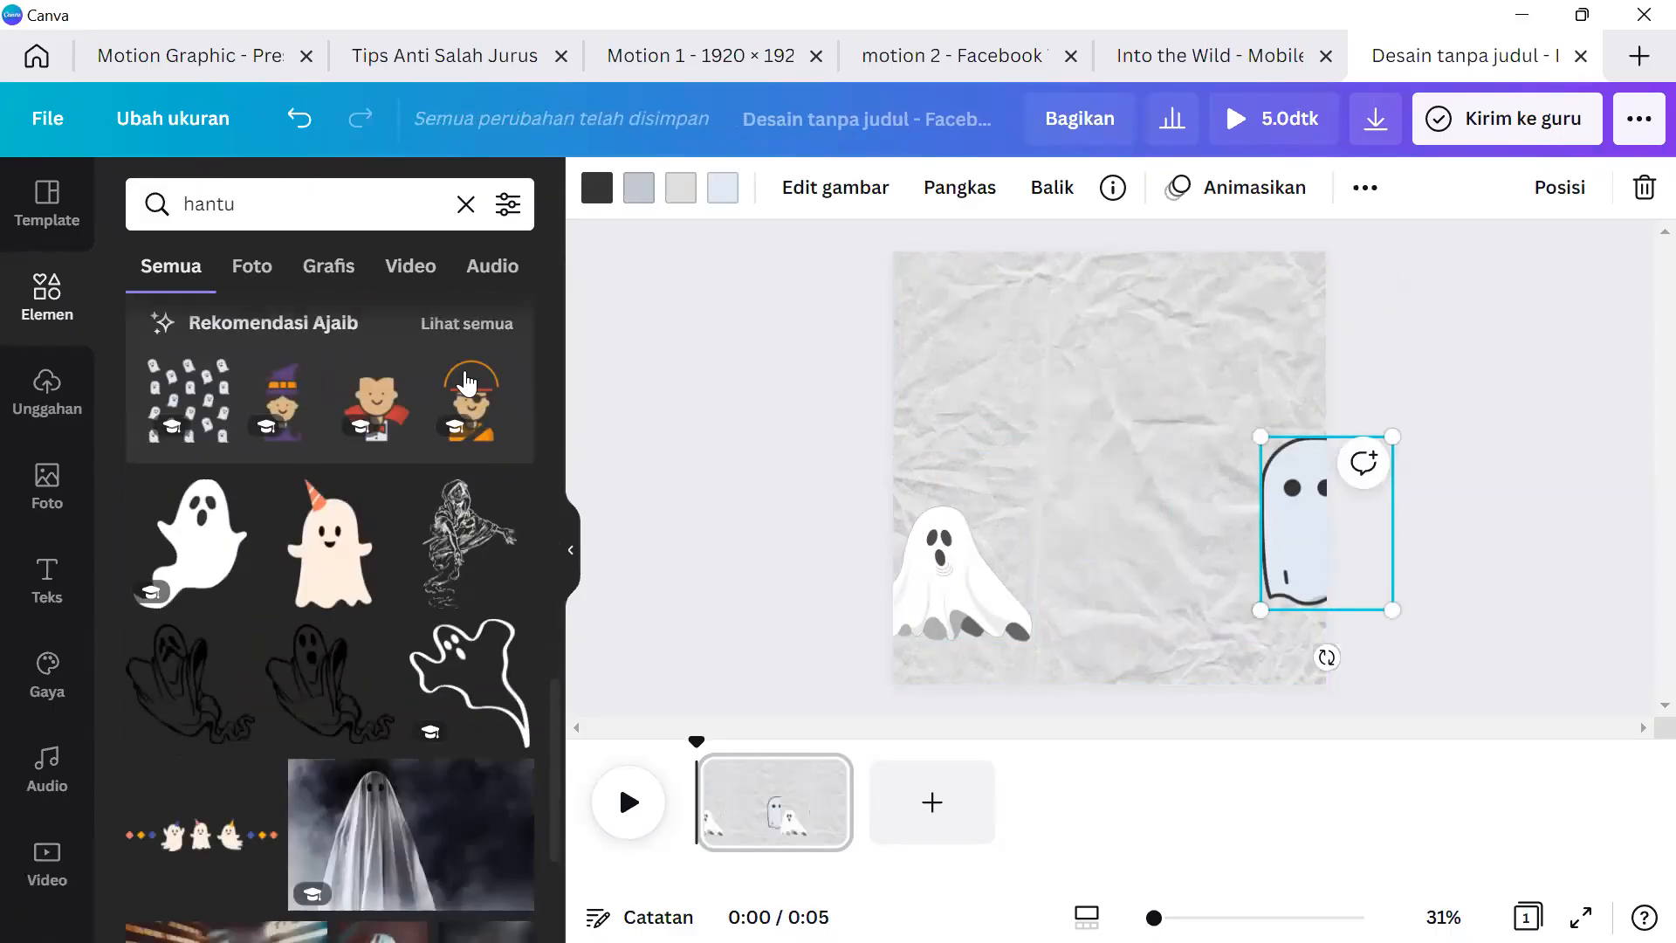
pyautogui.moveTo(1061, 437); pyautogui.dragTo(886, 321)
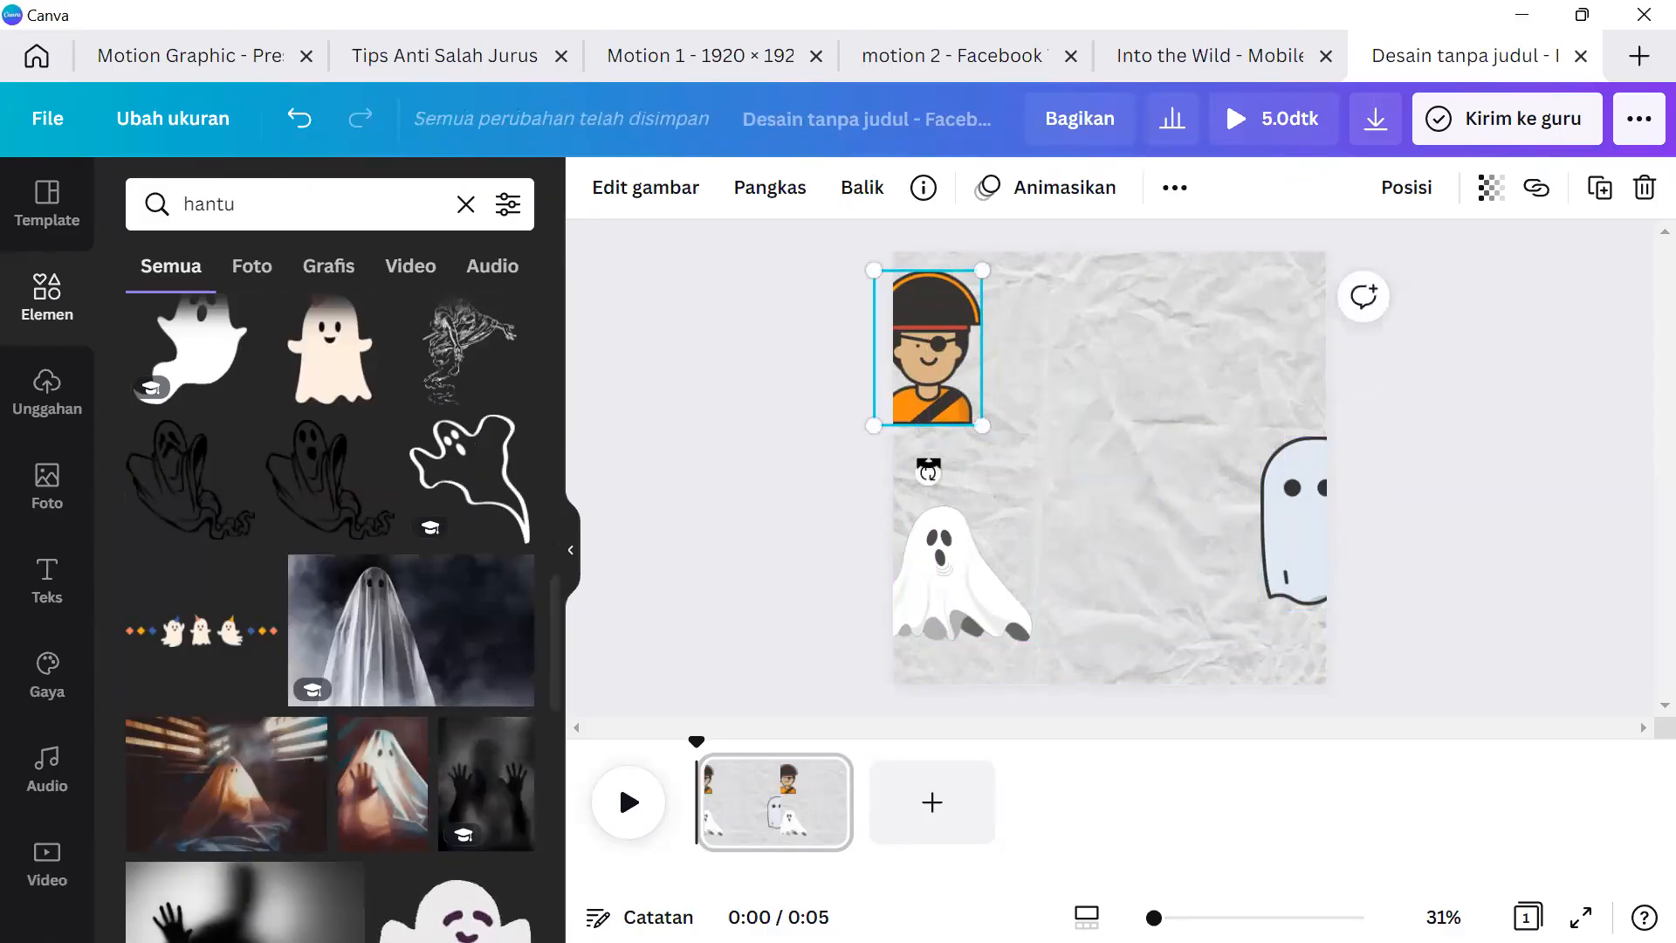
pyautogui.click(698, 374)
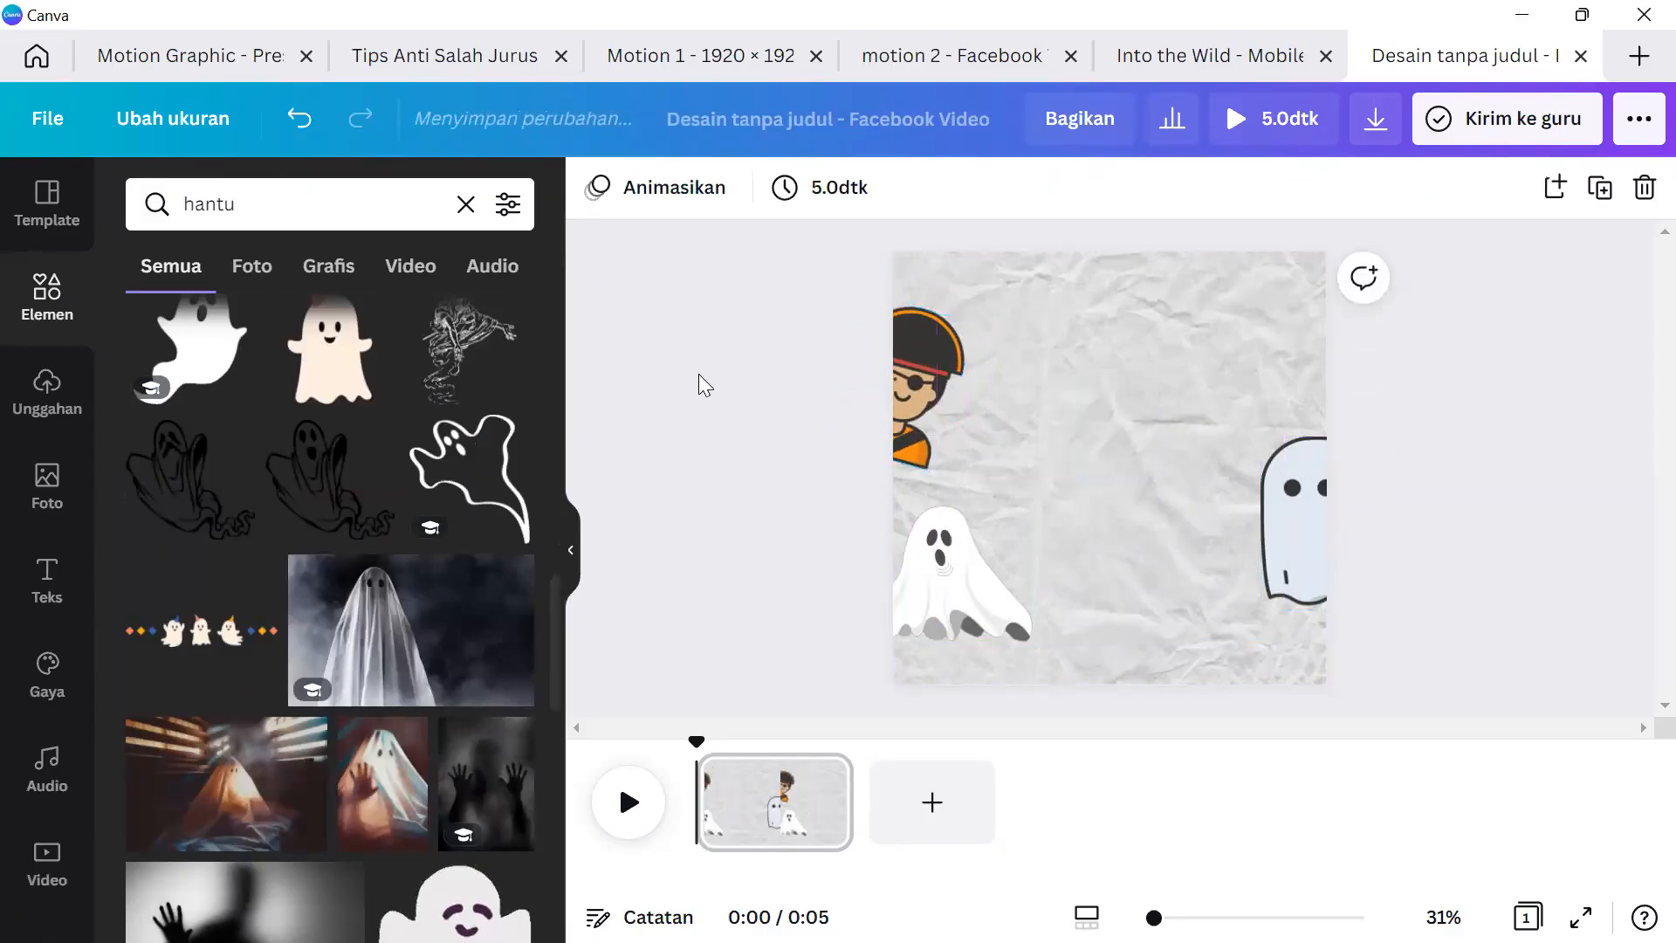
# Delete the pale blue outlined ghost and add the plain white rounded ghost from the "hantu" results.
pyautogui.click(1295, 503)
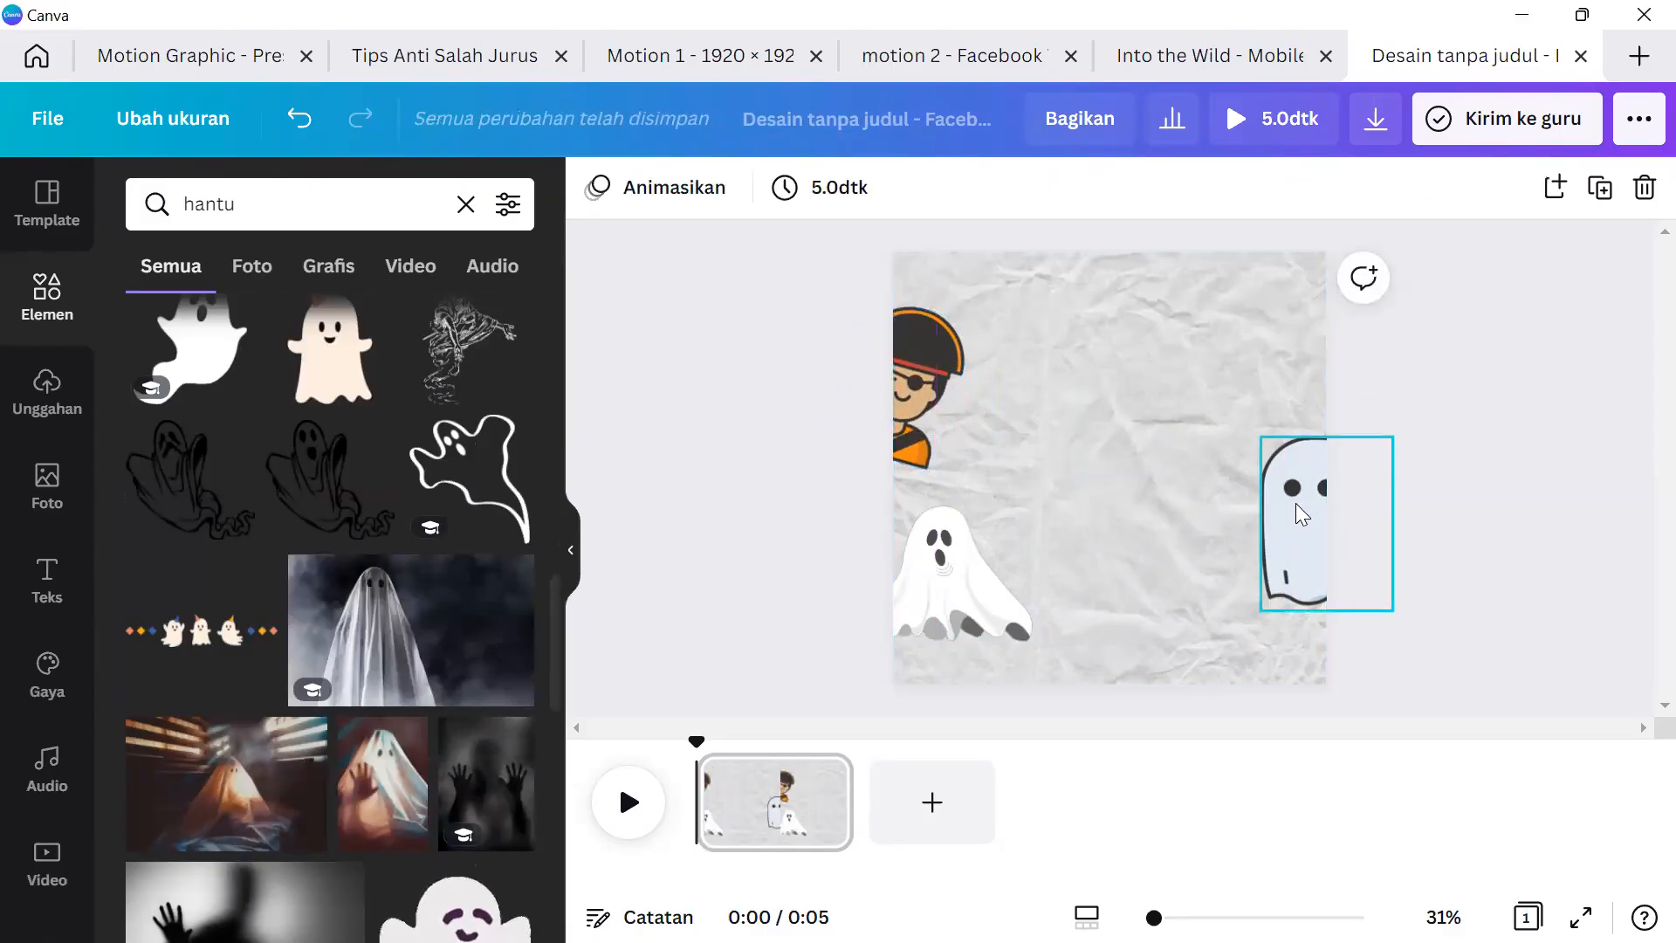
pyautogui.press('Delete')
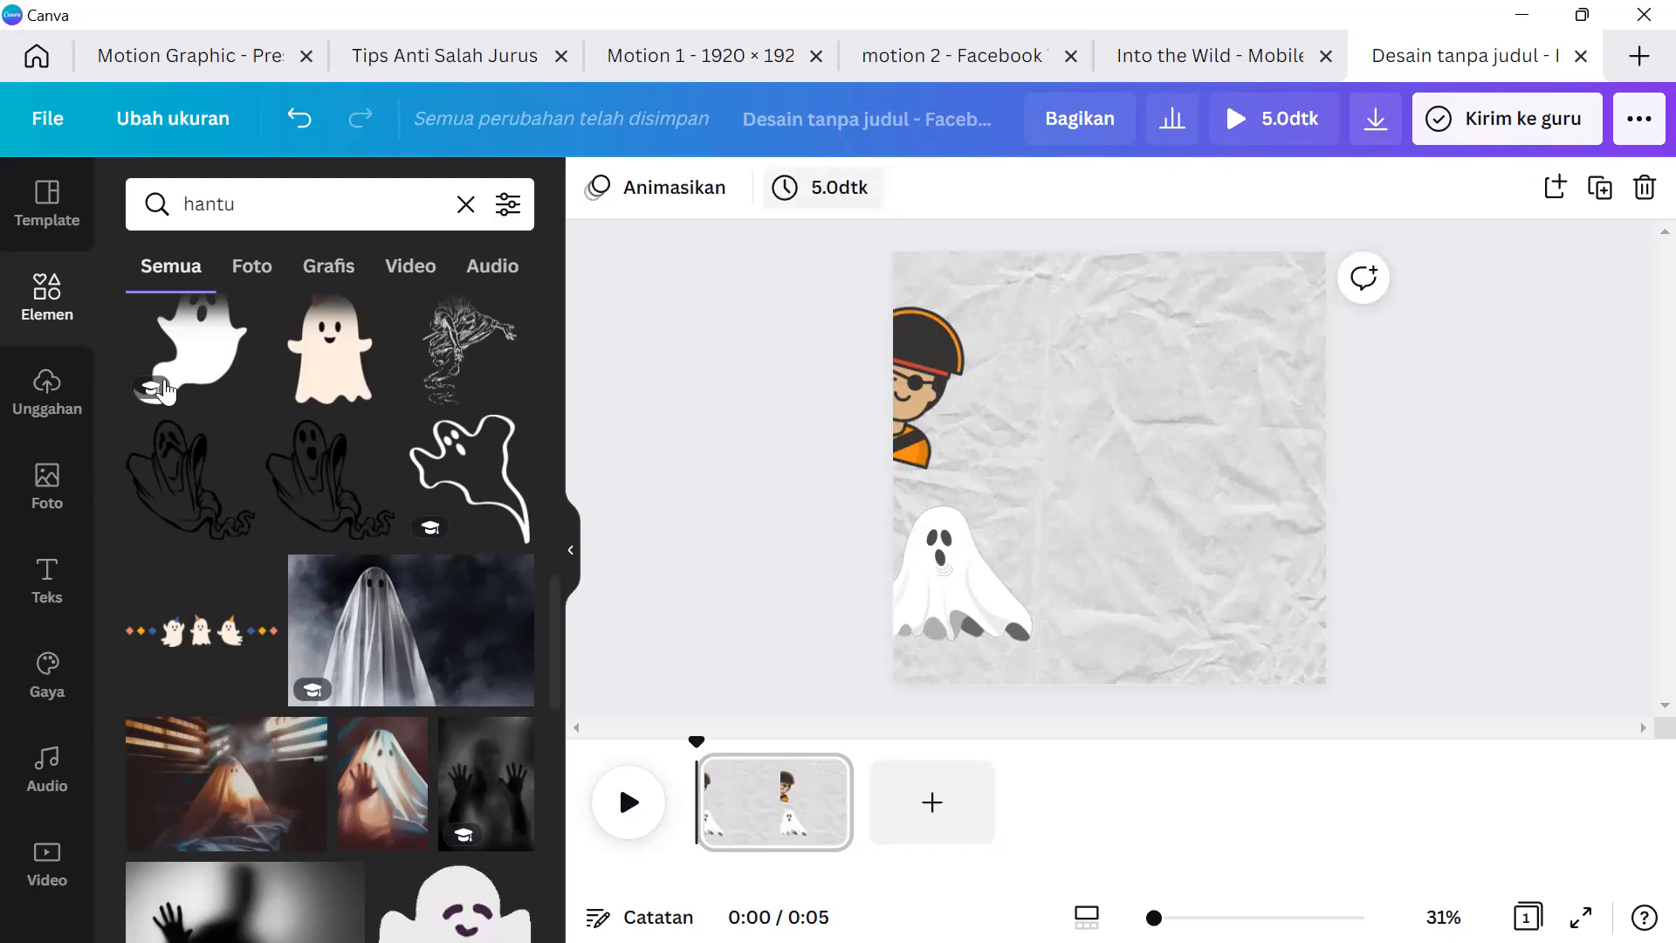
pyautogui.scroll(5, 232, 517)
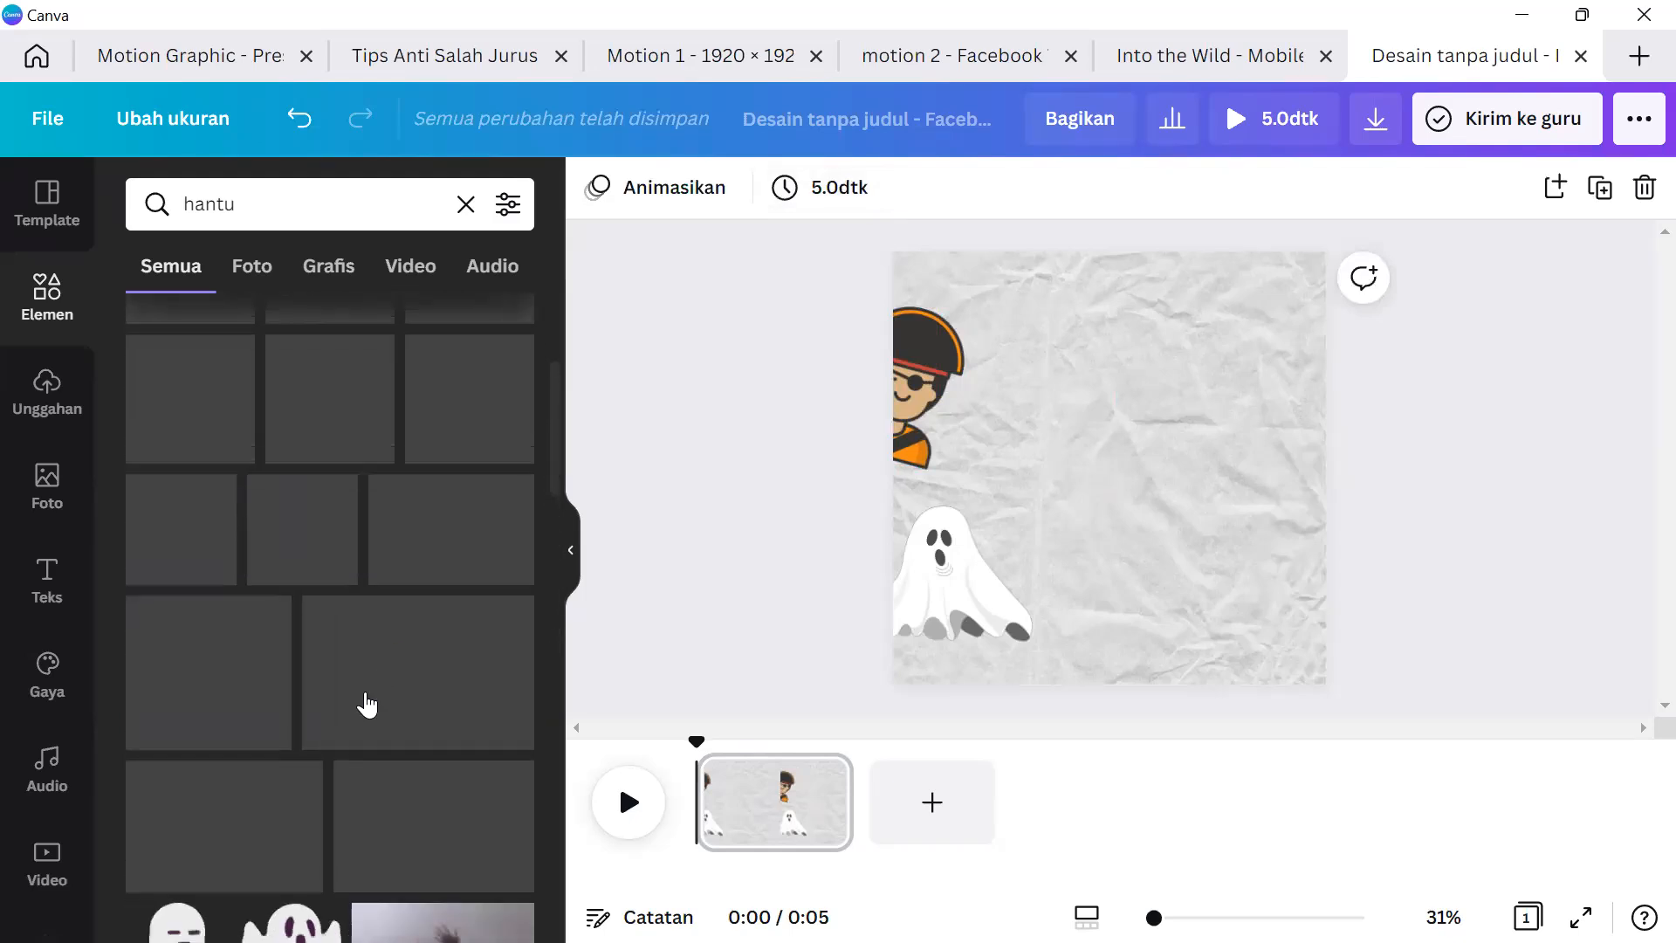
pyautogui.scroll(3, 284, 581)
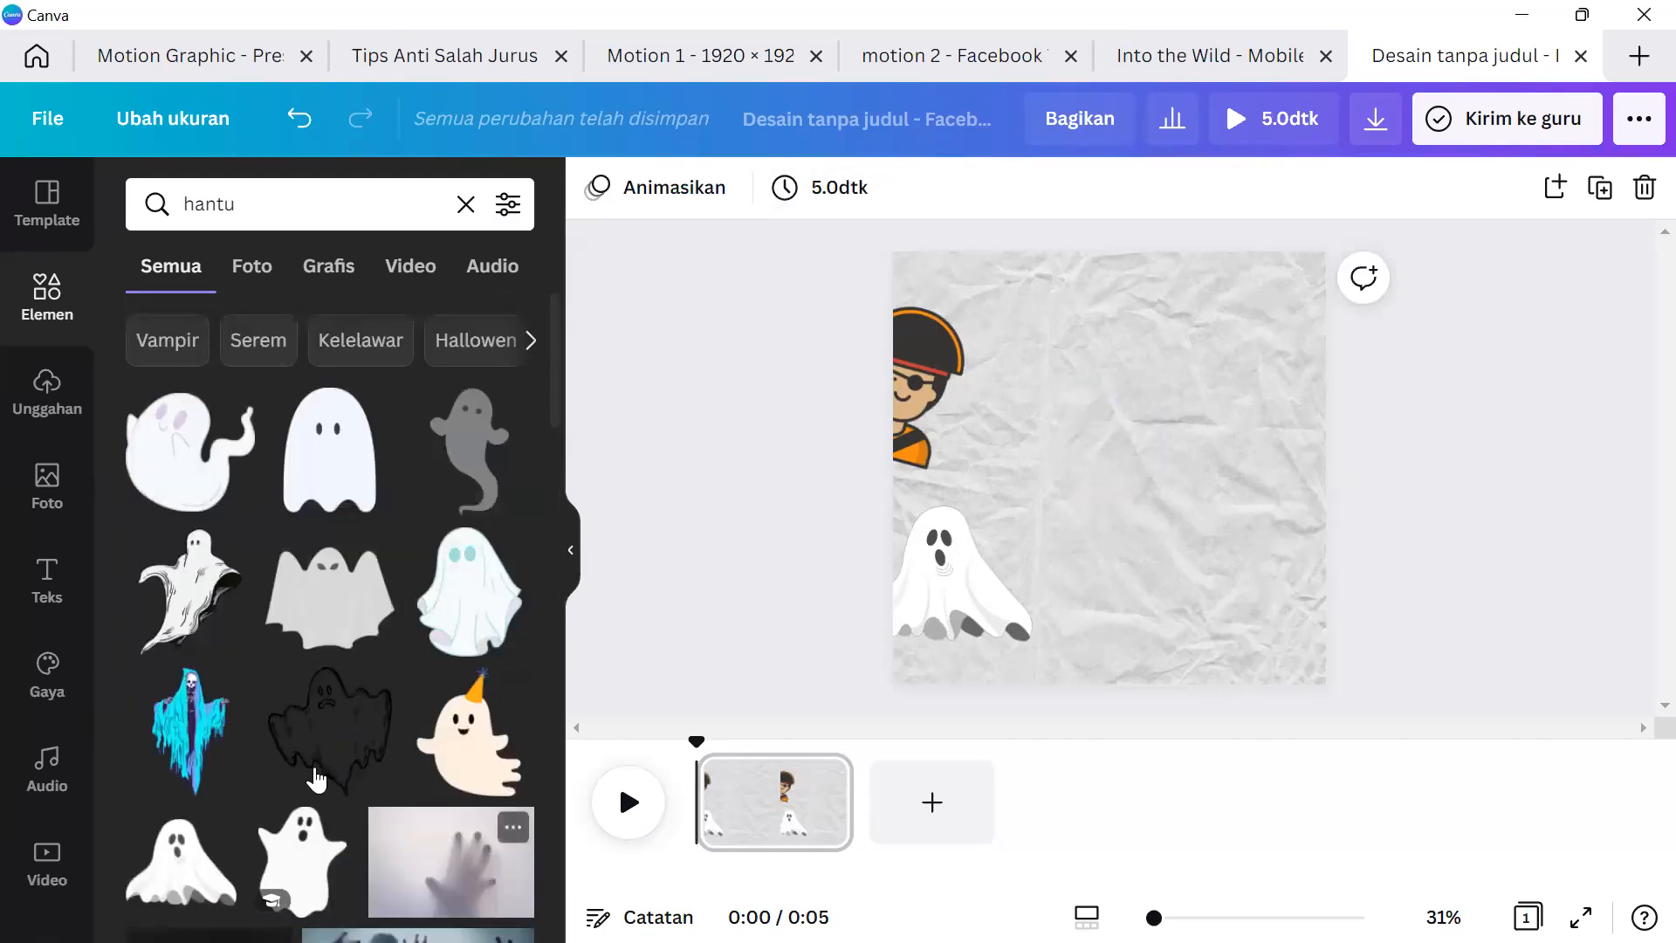
pyautogui.scroll(-2, 347, 717)
pyautogui.scroll(2, 339, 672)
pyautogui.click(316, 458)
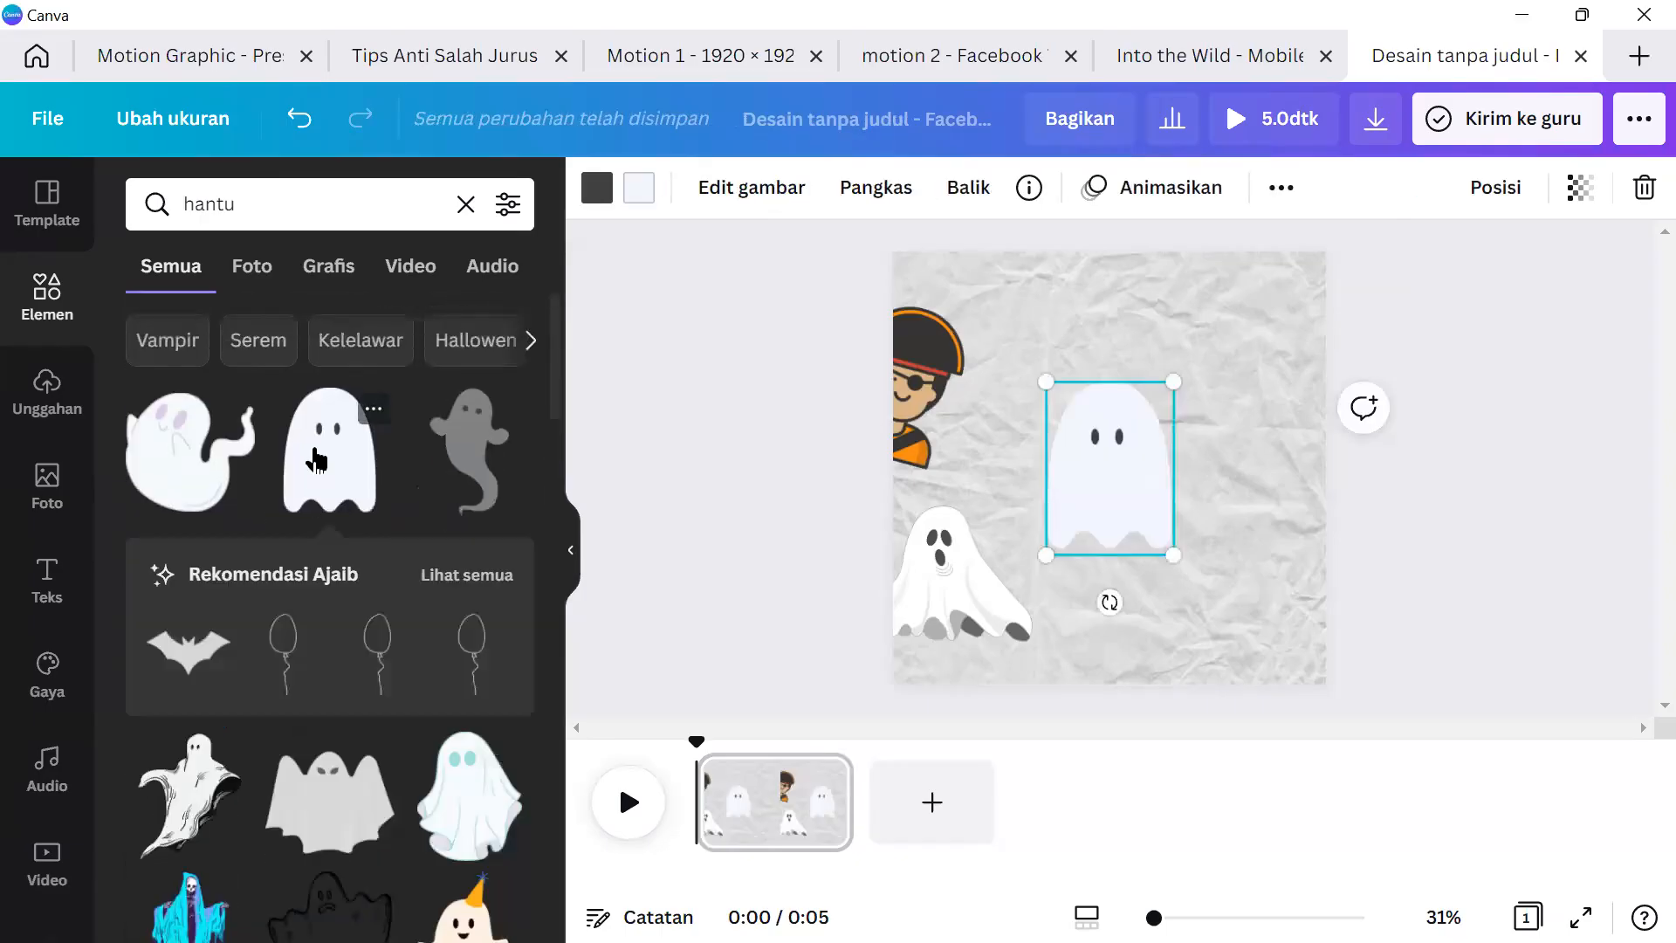
# Place the plain rounded ghost partly beyond the page's right edge and recolour its body white.
pyautogui.scroll(-4, 316, 458)
pyautogui.moveTo(1098, 445); pyautogui.dragTo(1269, 489)
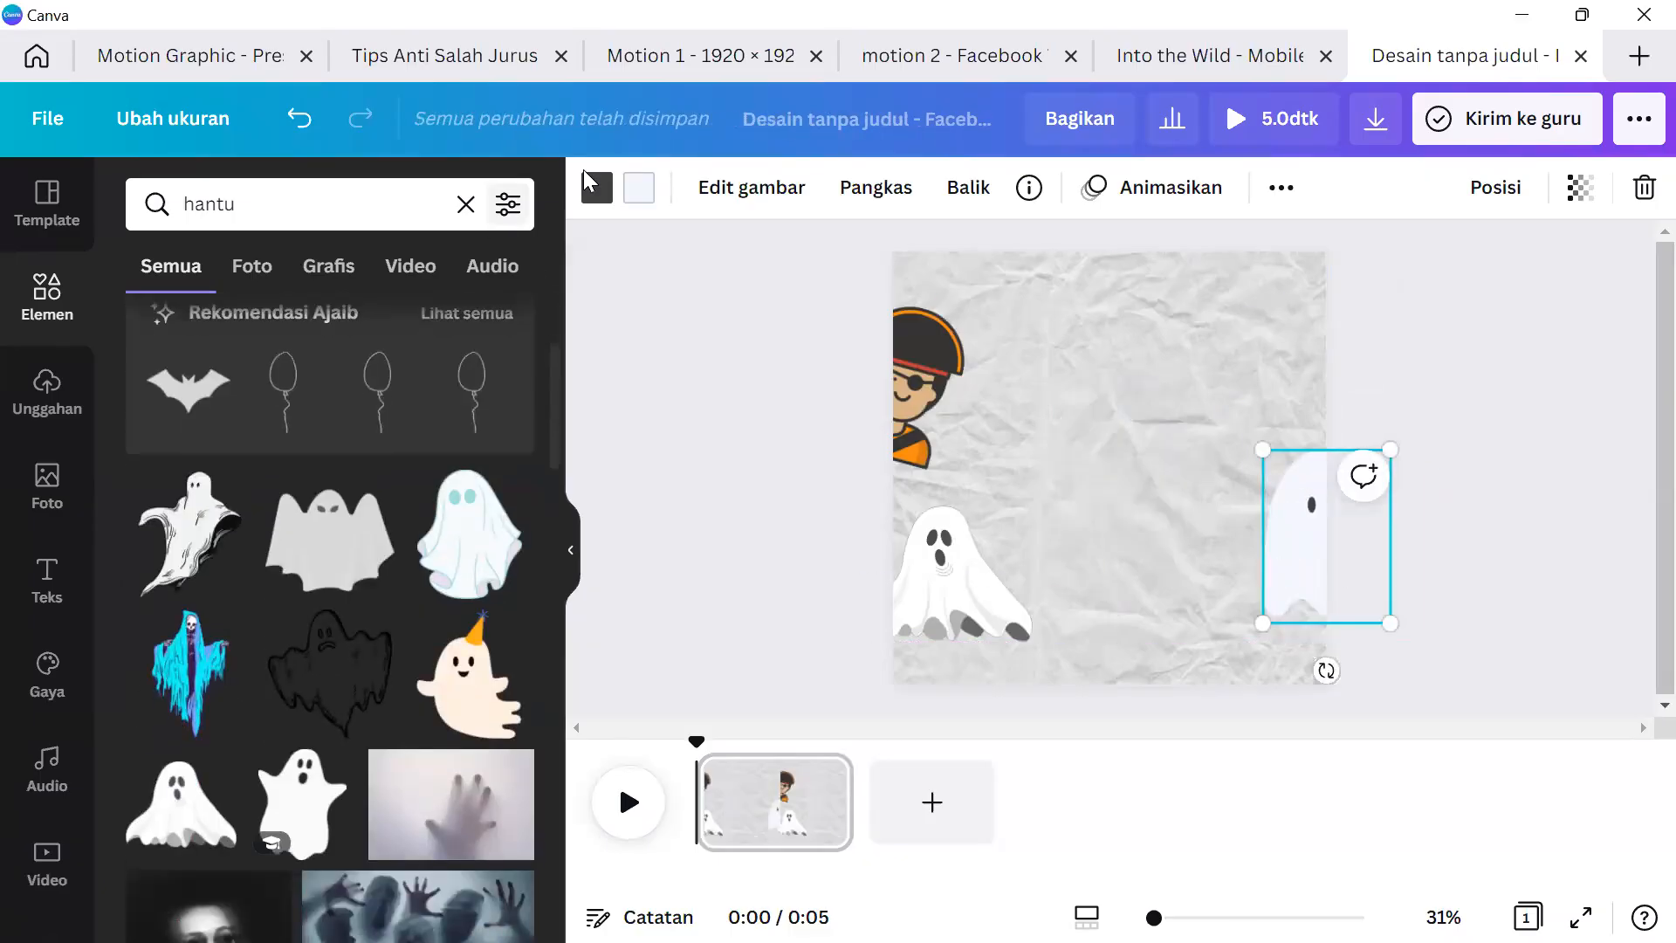
pyautogui.click(637, 186)
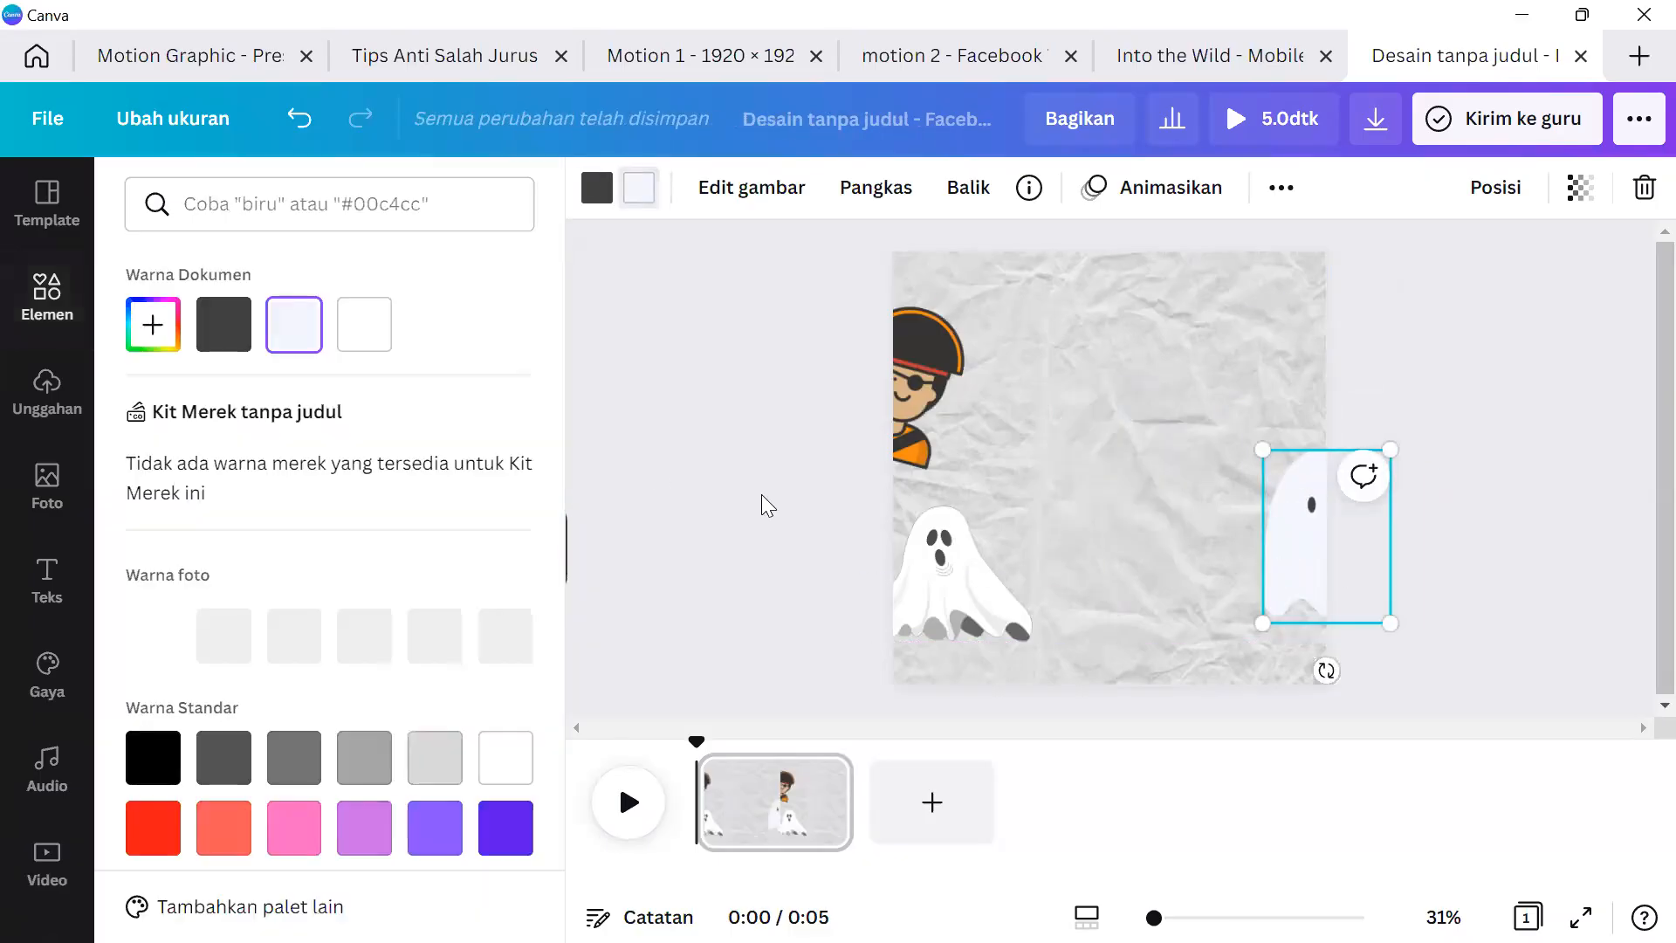
pyautogui.click(486, 646)
pyautogui.click(295, 651)
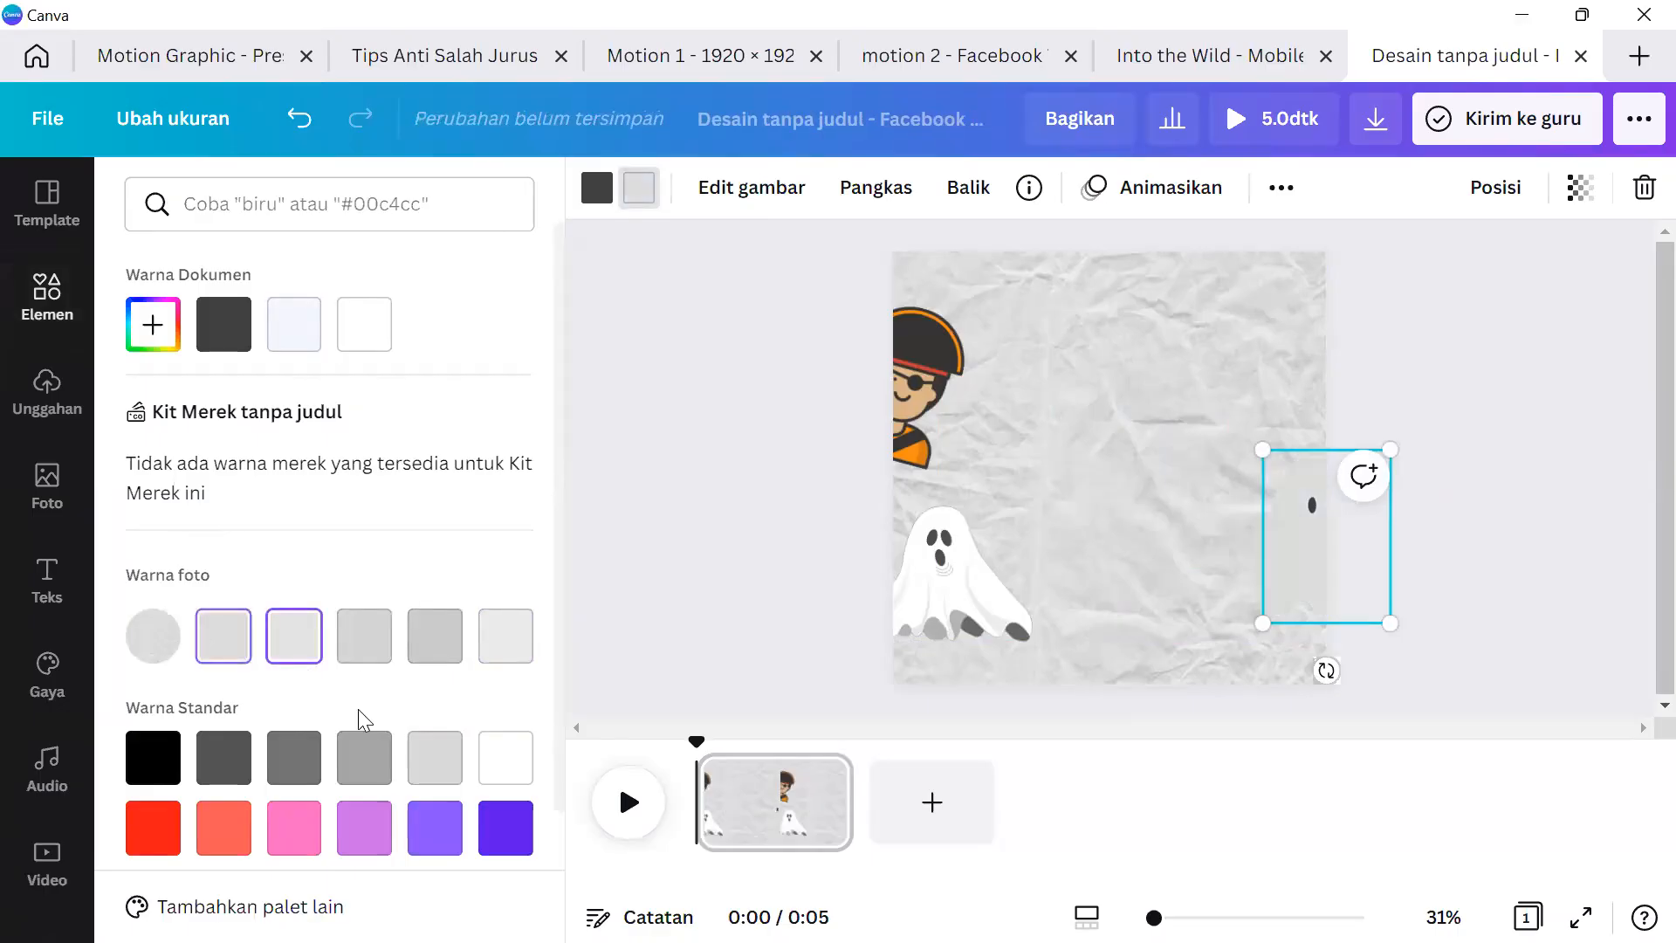
pyautogui.click(427, 754)
pyautogui.click(515, 775)
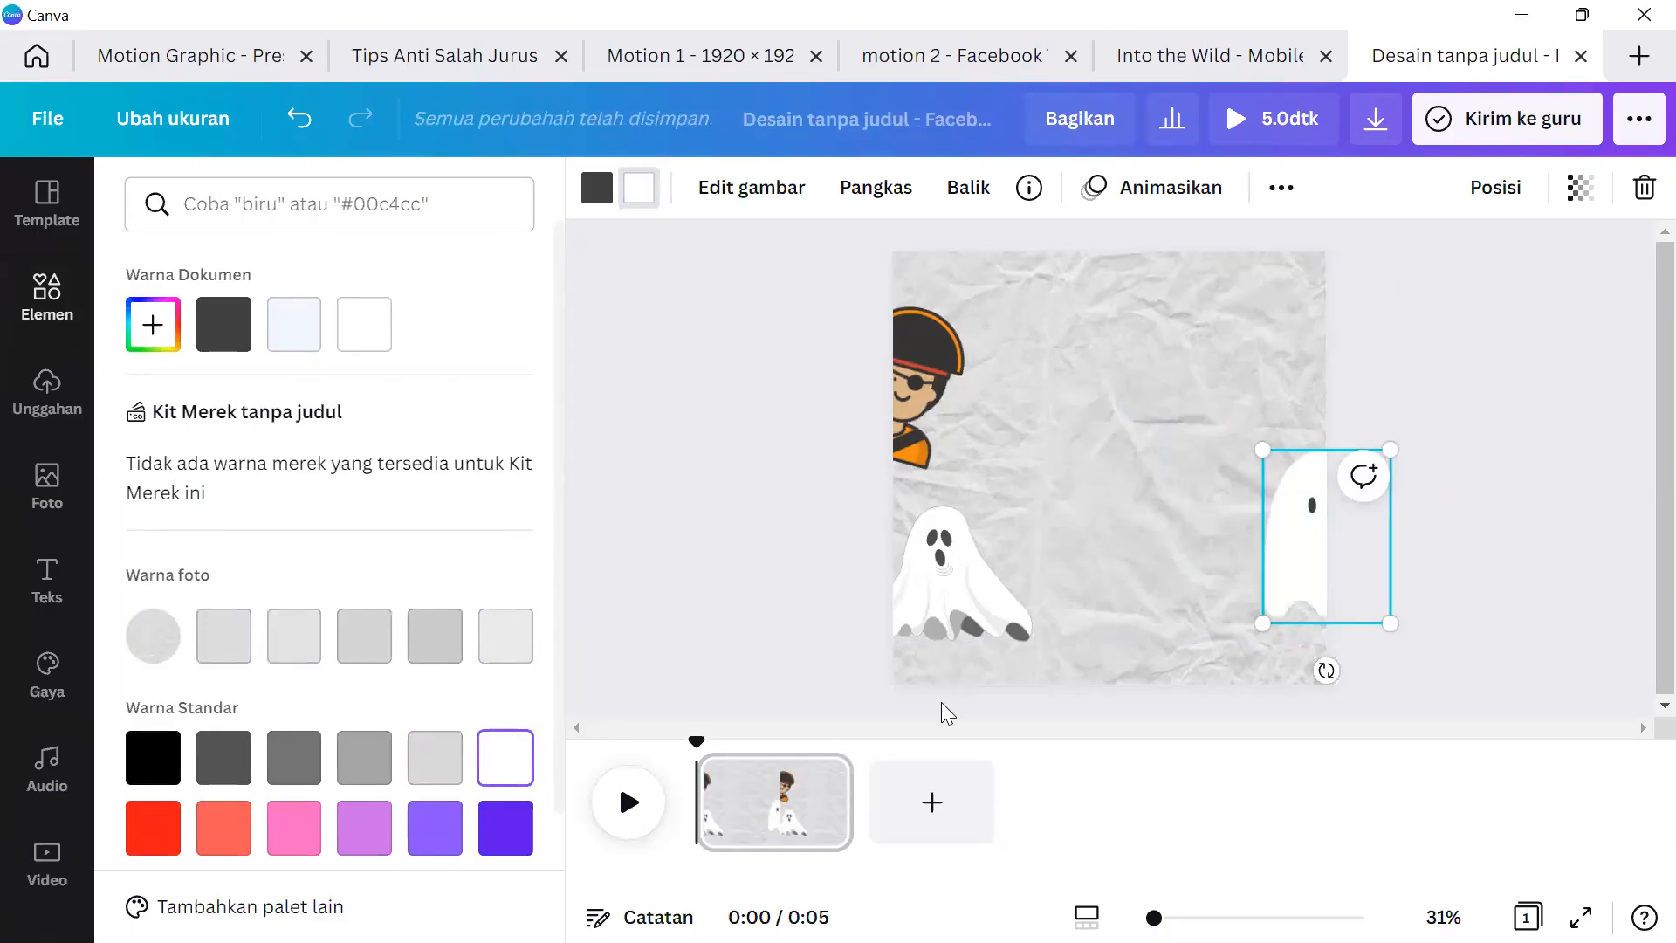
pyautogui.click(977, 626)
pyautogui.click(1315, 526)
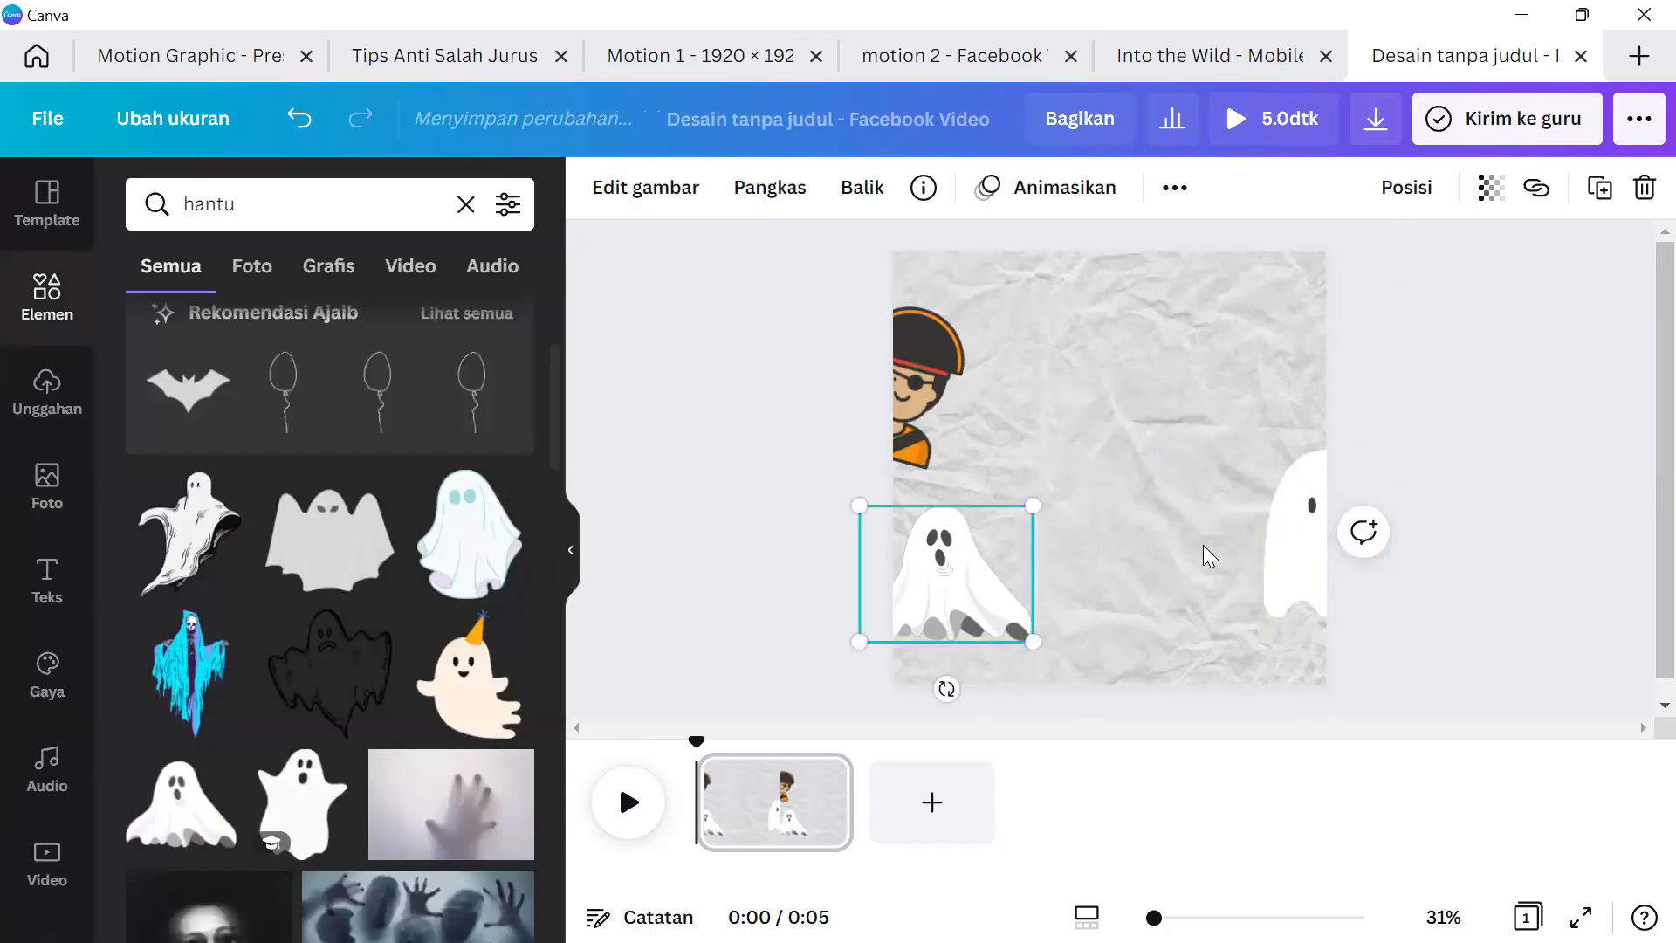
# Match the rounded ghost's body colour to the draped ghost's white by sampling it with the eyedropper.
pyautogui.click(1278, 554)
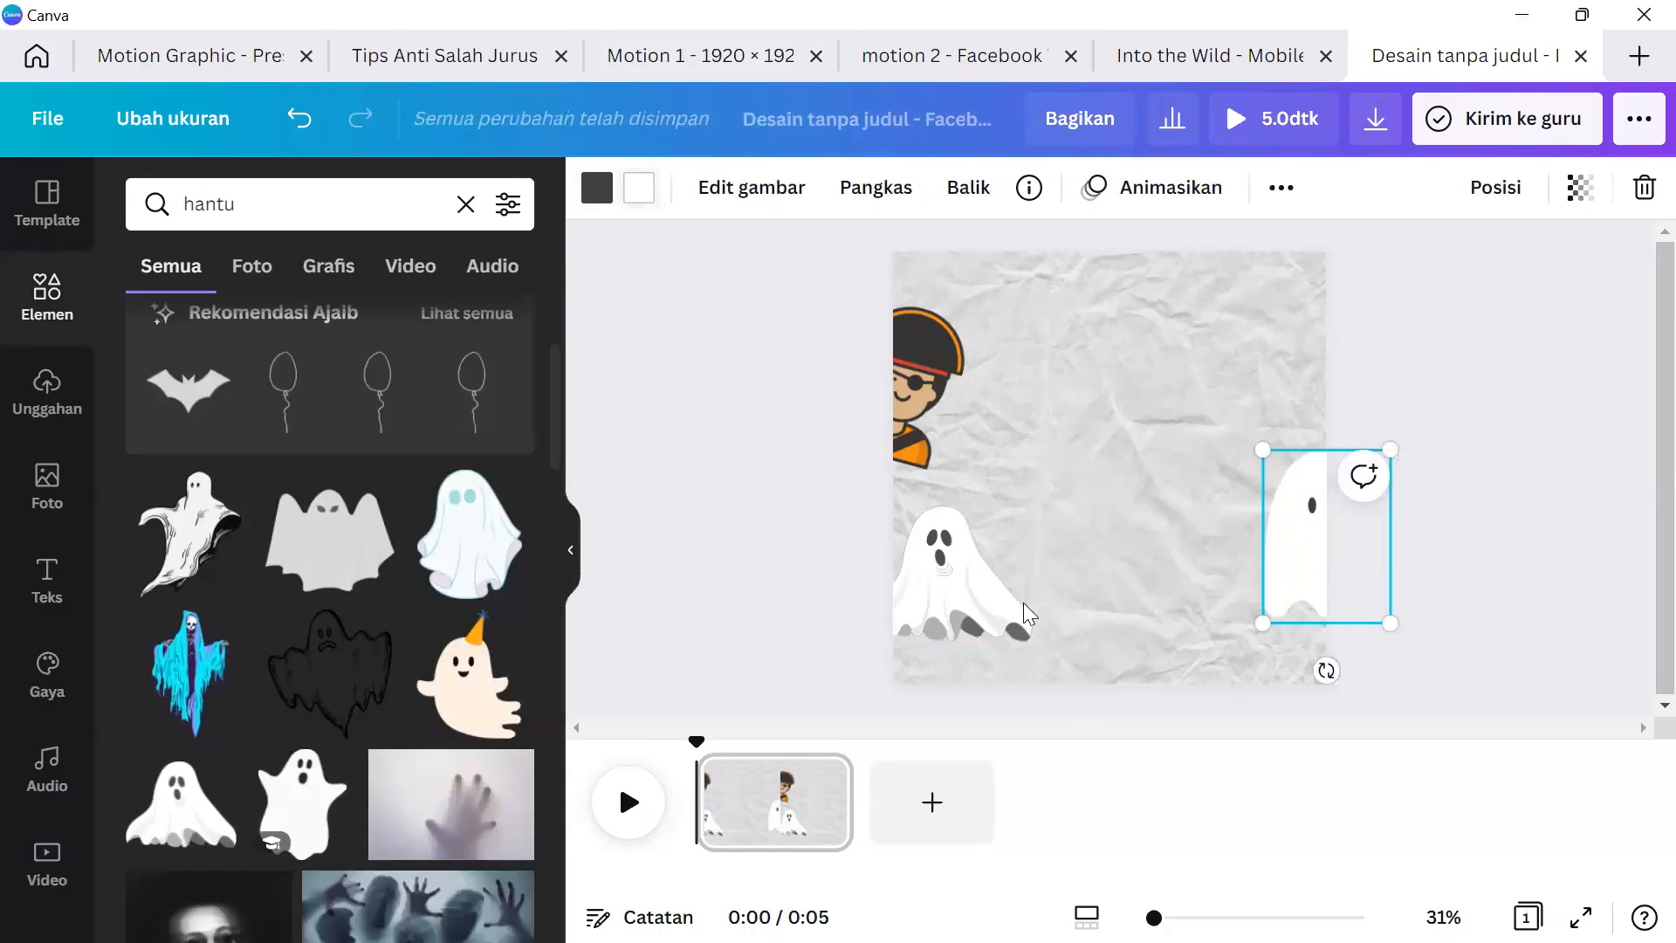
pyautogui.click(640, 189)
pyautogui.click(150, 326)
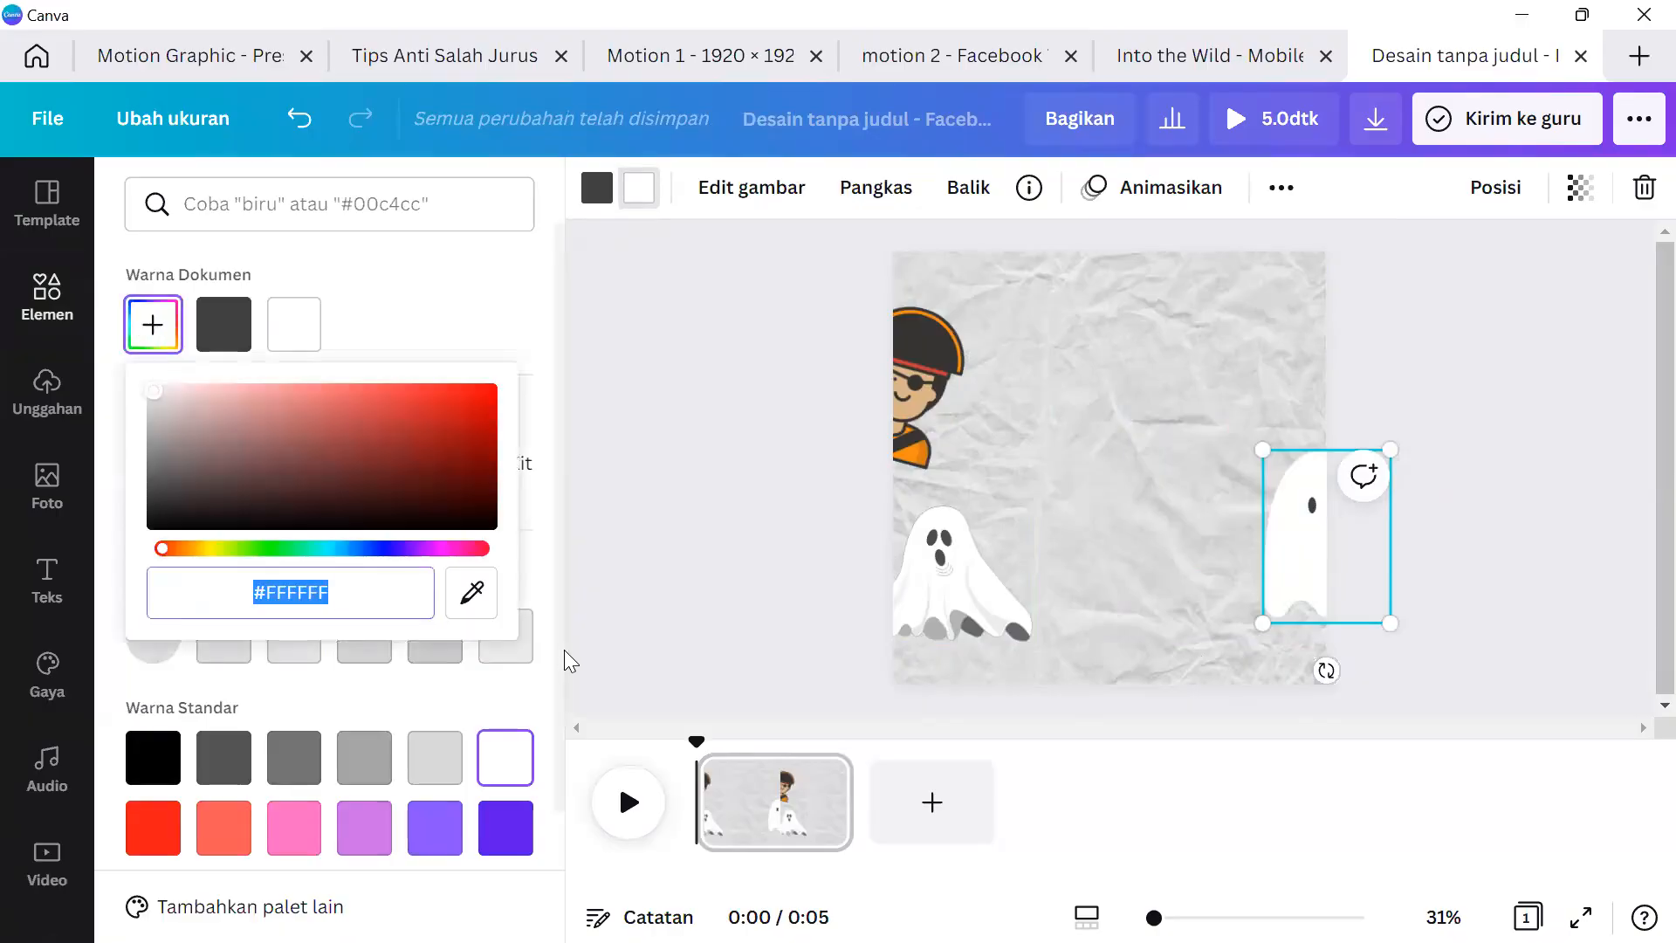
pyautogui.click(471, 592)
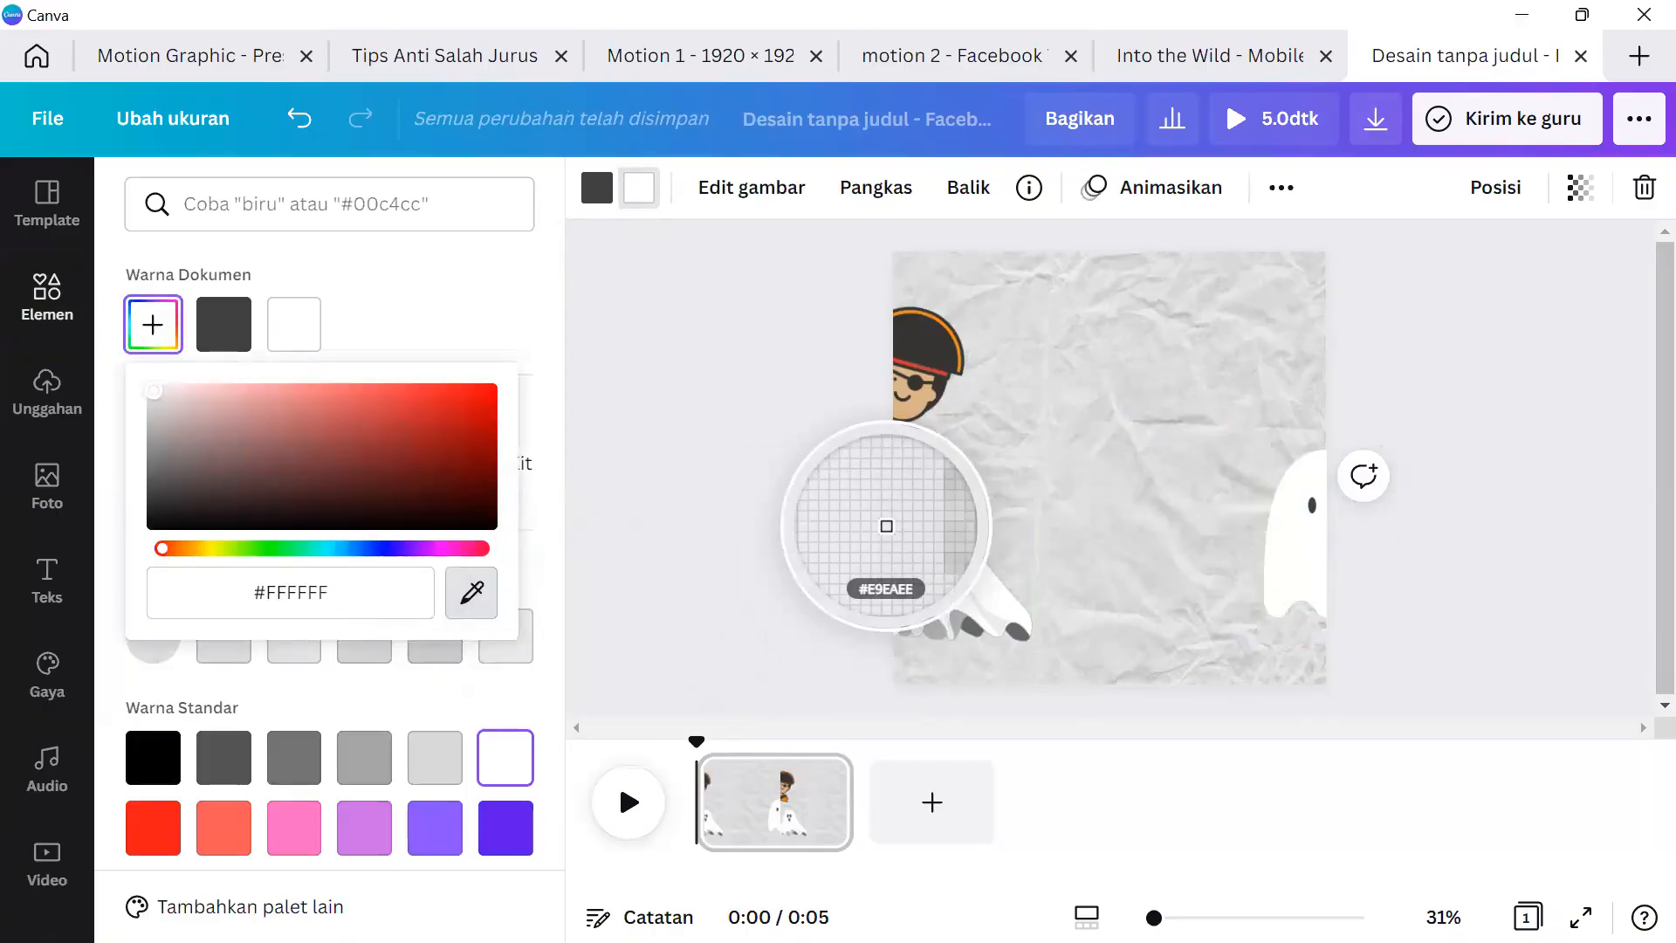
pyautogui.click(951, 586)
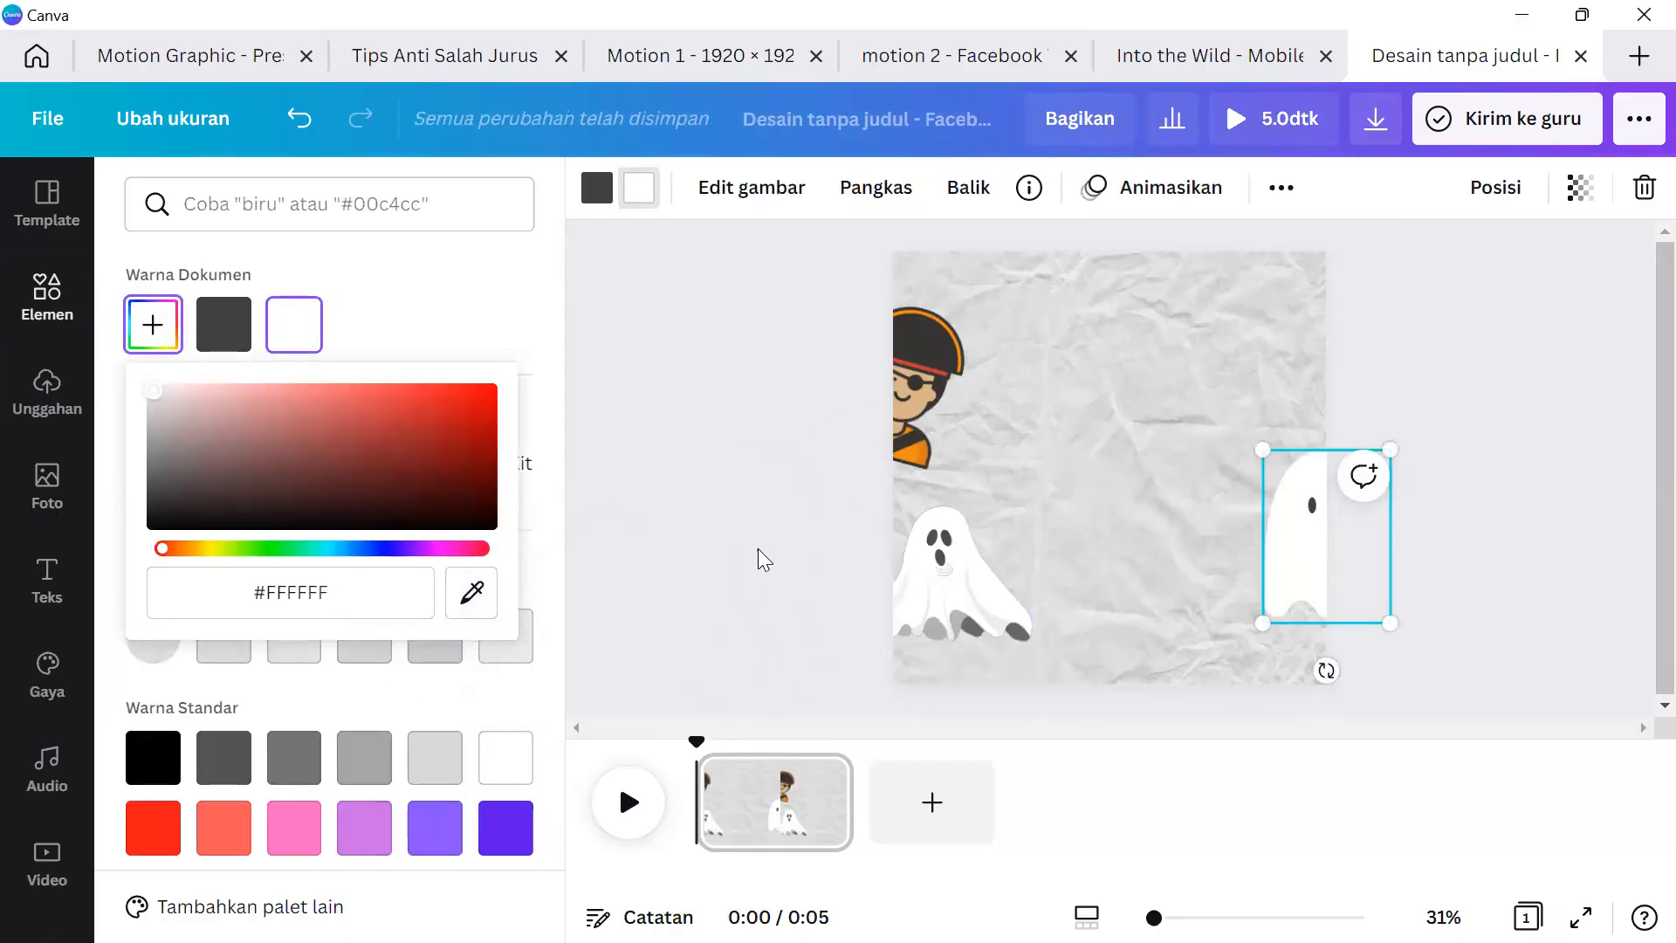
pyautogui.click(758, 548)
# Tilt the rounded ghost slightly counterclockwise, shift it lower, and move the draped ghost about halfway off the page's left edge.
pyautogui.click(1307, 611)
pyautogui.moveTo(1328, 667); pyautogui.dragTo(1348, 671)
pyautogui.moveTo(1287, 555); pyautogui.dragTo(1344, 594)
pyautogui.moveTo(942, 602); pyautogui.dragTo(890, 618)
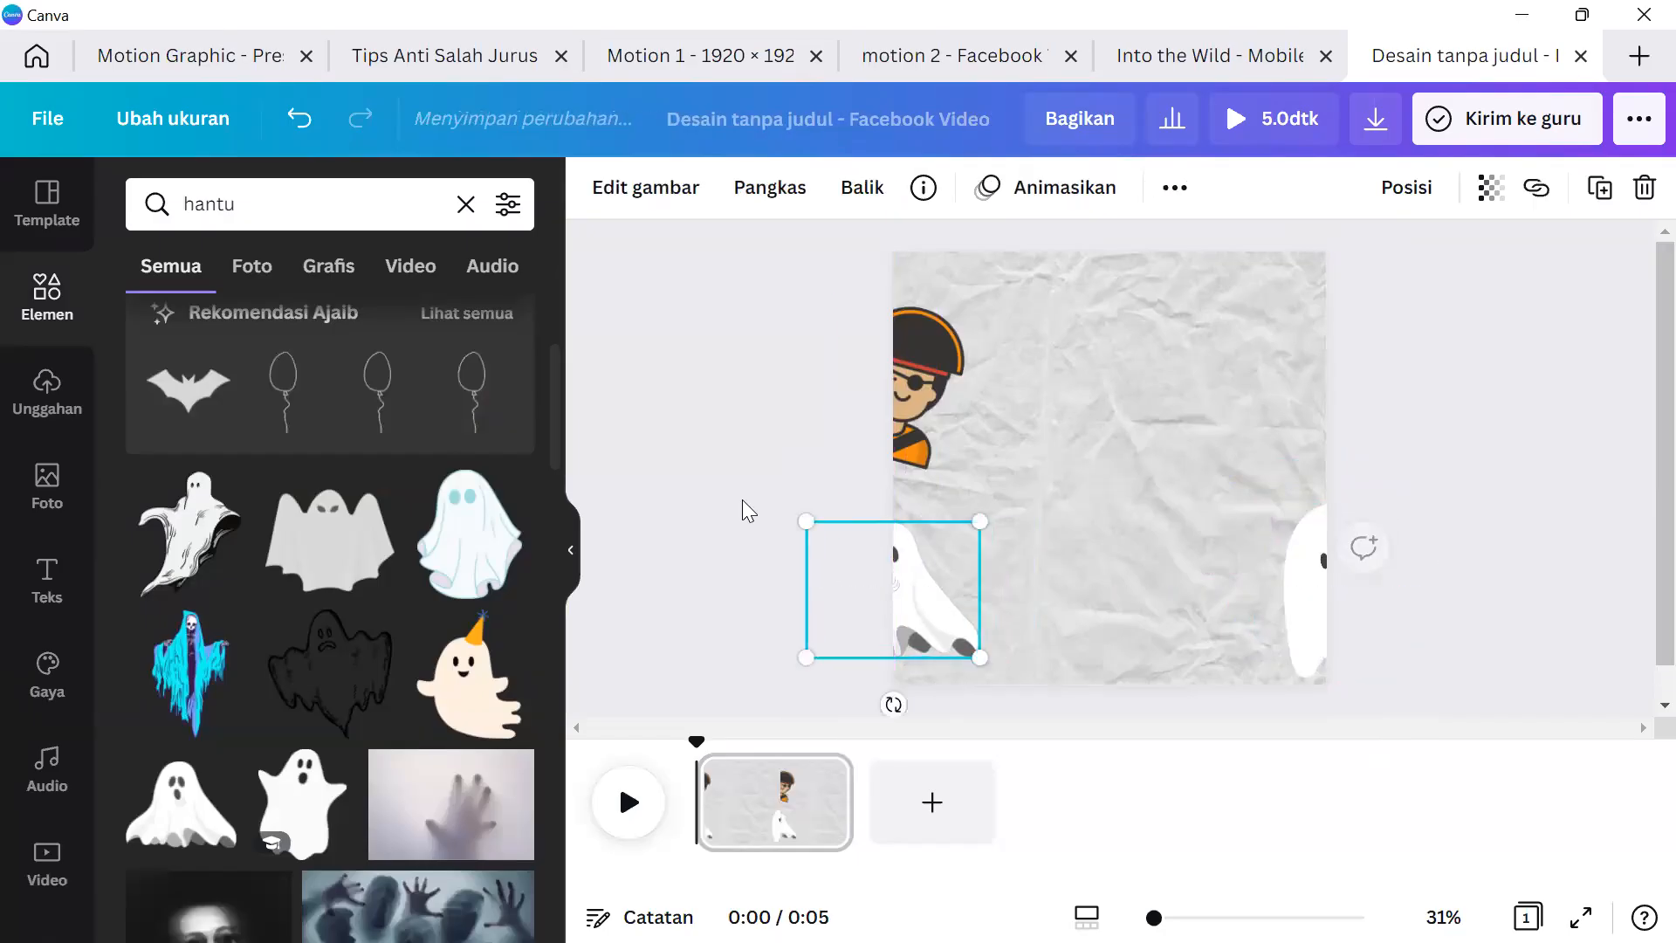
pyautogui.click(715, 495)
# Search the element library for "rumah hantu" and add the blue haunted house with lit yellow windows.
pyautogui.scroll(-2, 343, 634)
pyautogui.scroll(-10, 342, 634)
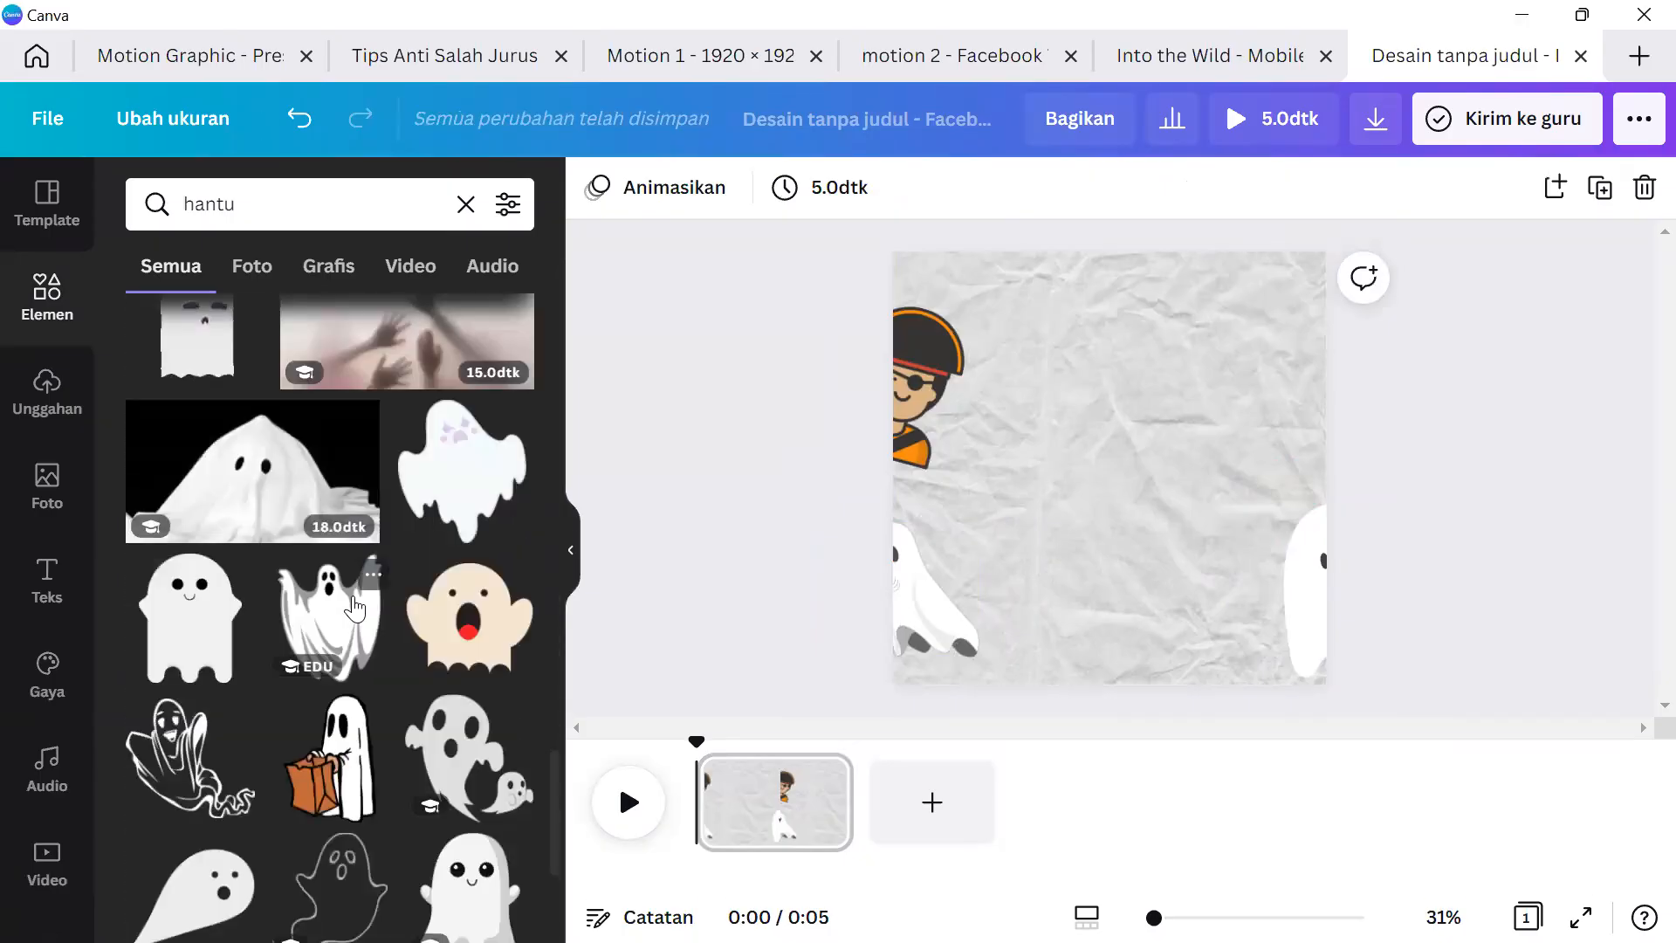
pyautogui.scroll(-4, 354, 605)
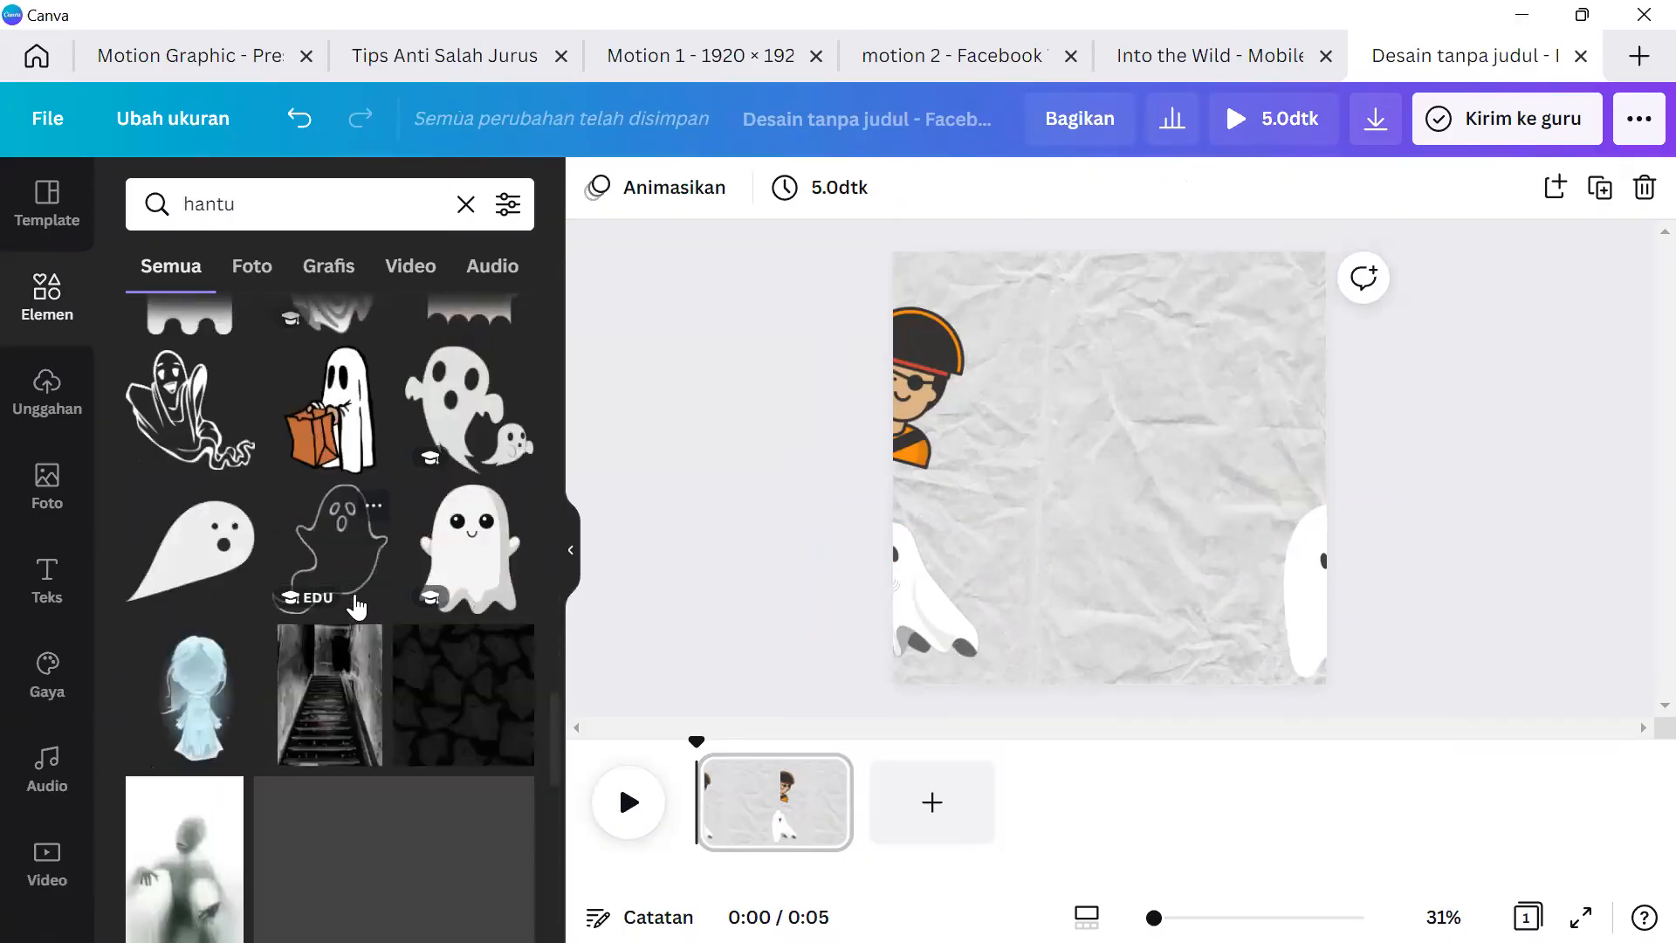
pyautogui.click(459, 207)
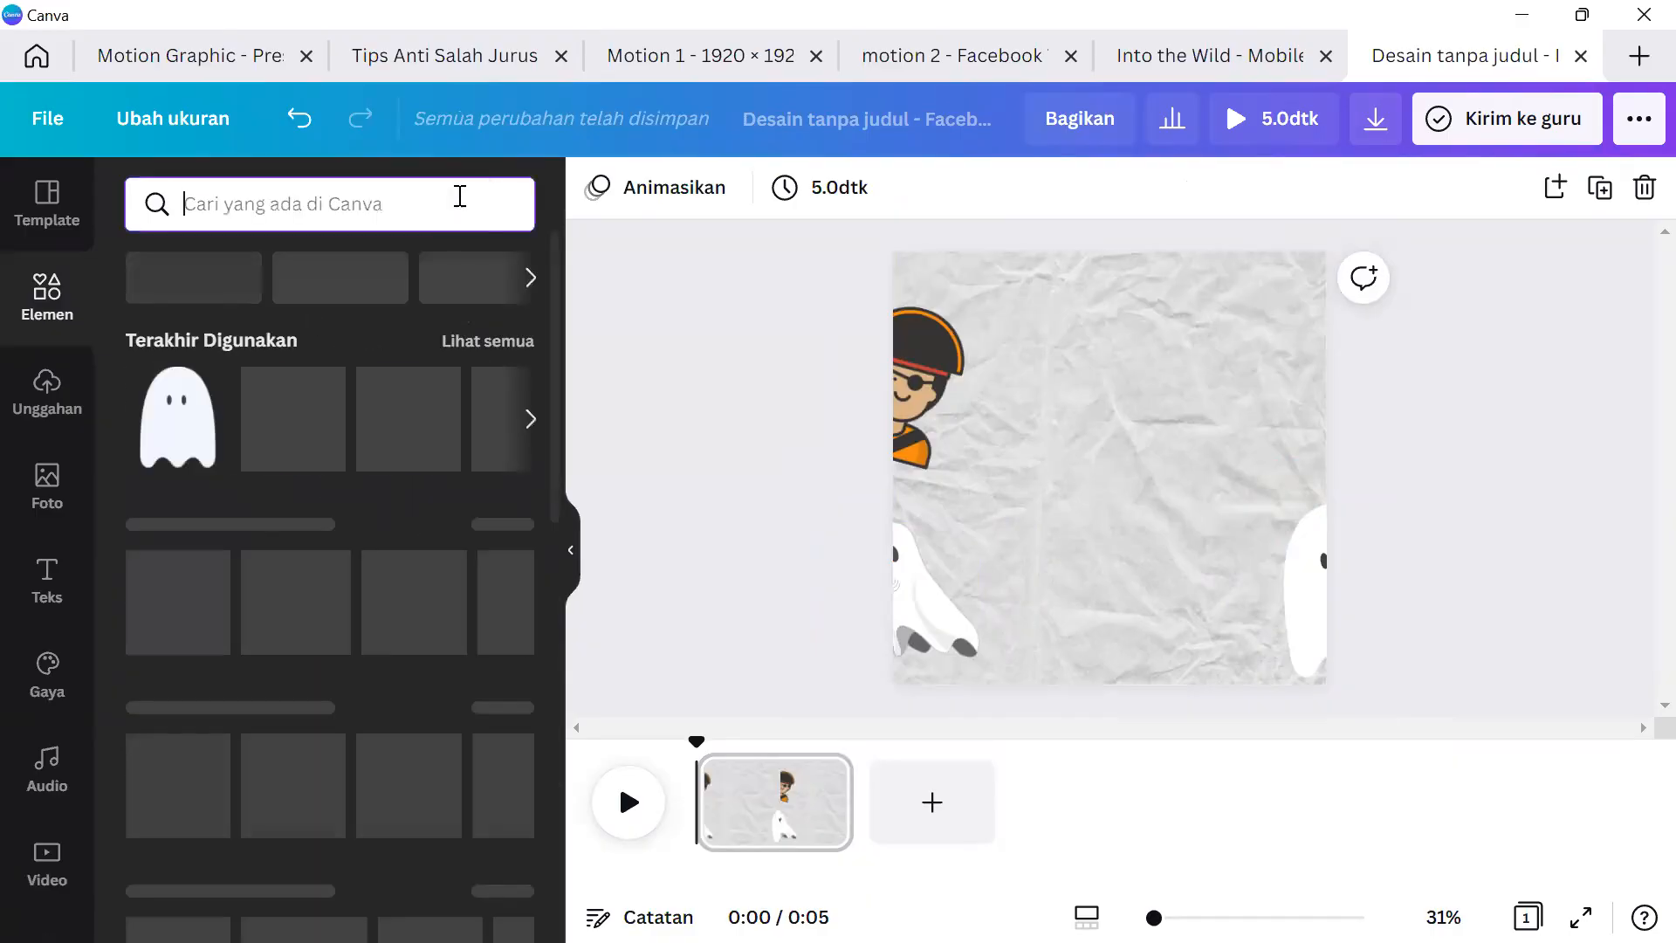
pyautogui.write('rumah hantu')
pyautogui.press('Return')
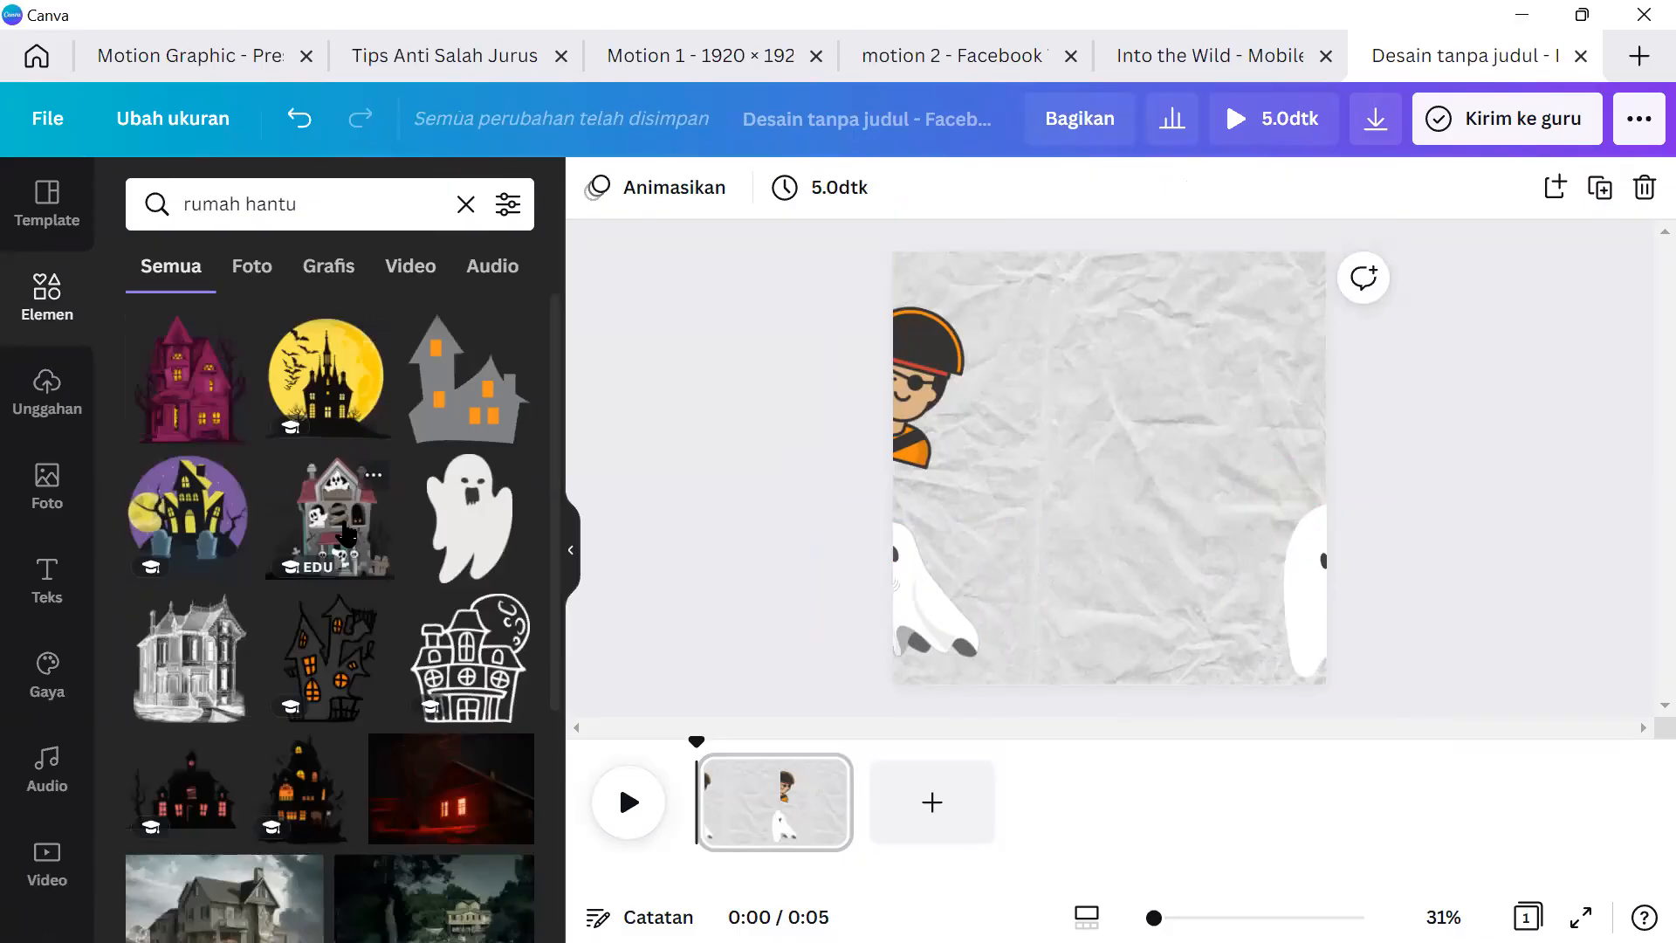
pyautogui.scroll(-7, 346, 533)
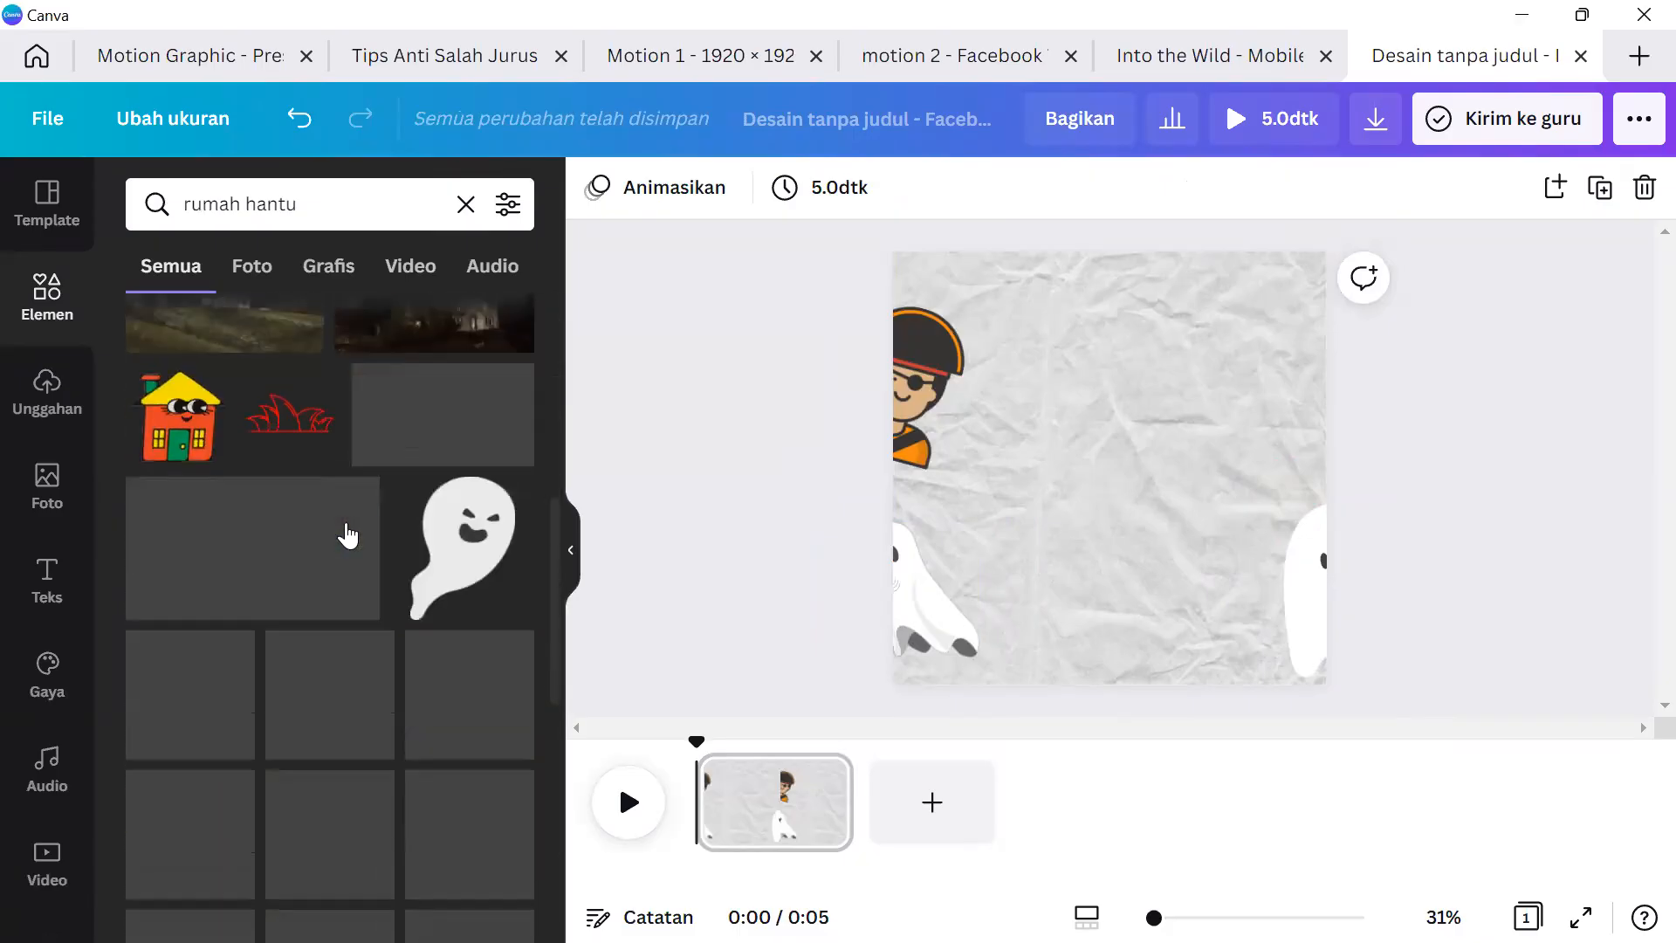
pyautogui.scroll(4, 347, 532)
pyautogui.scroll(-5, 346, 535)
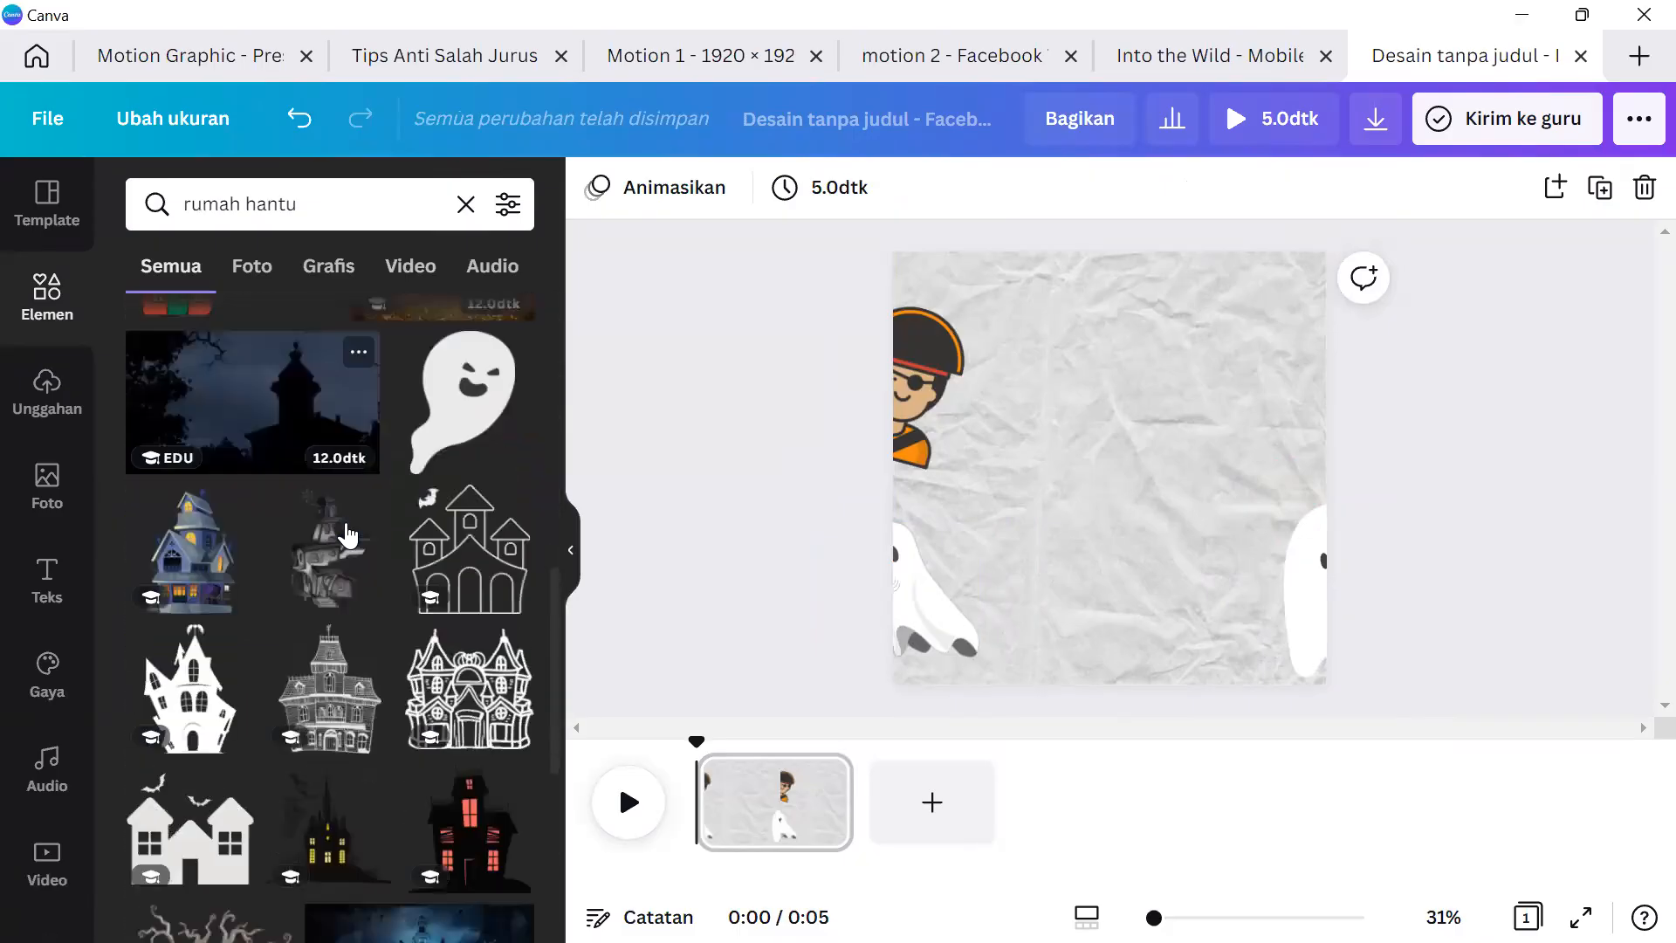
pyautogui.scroll(-2, 347, 532)
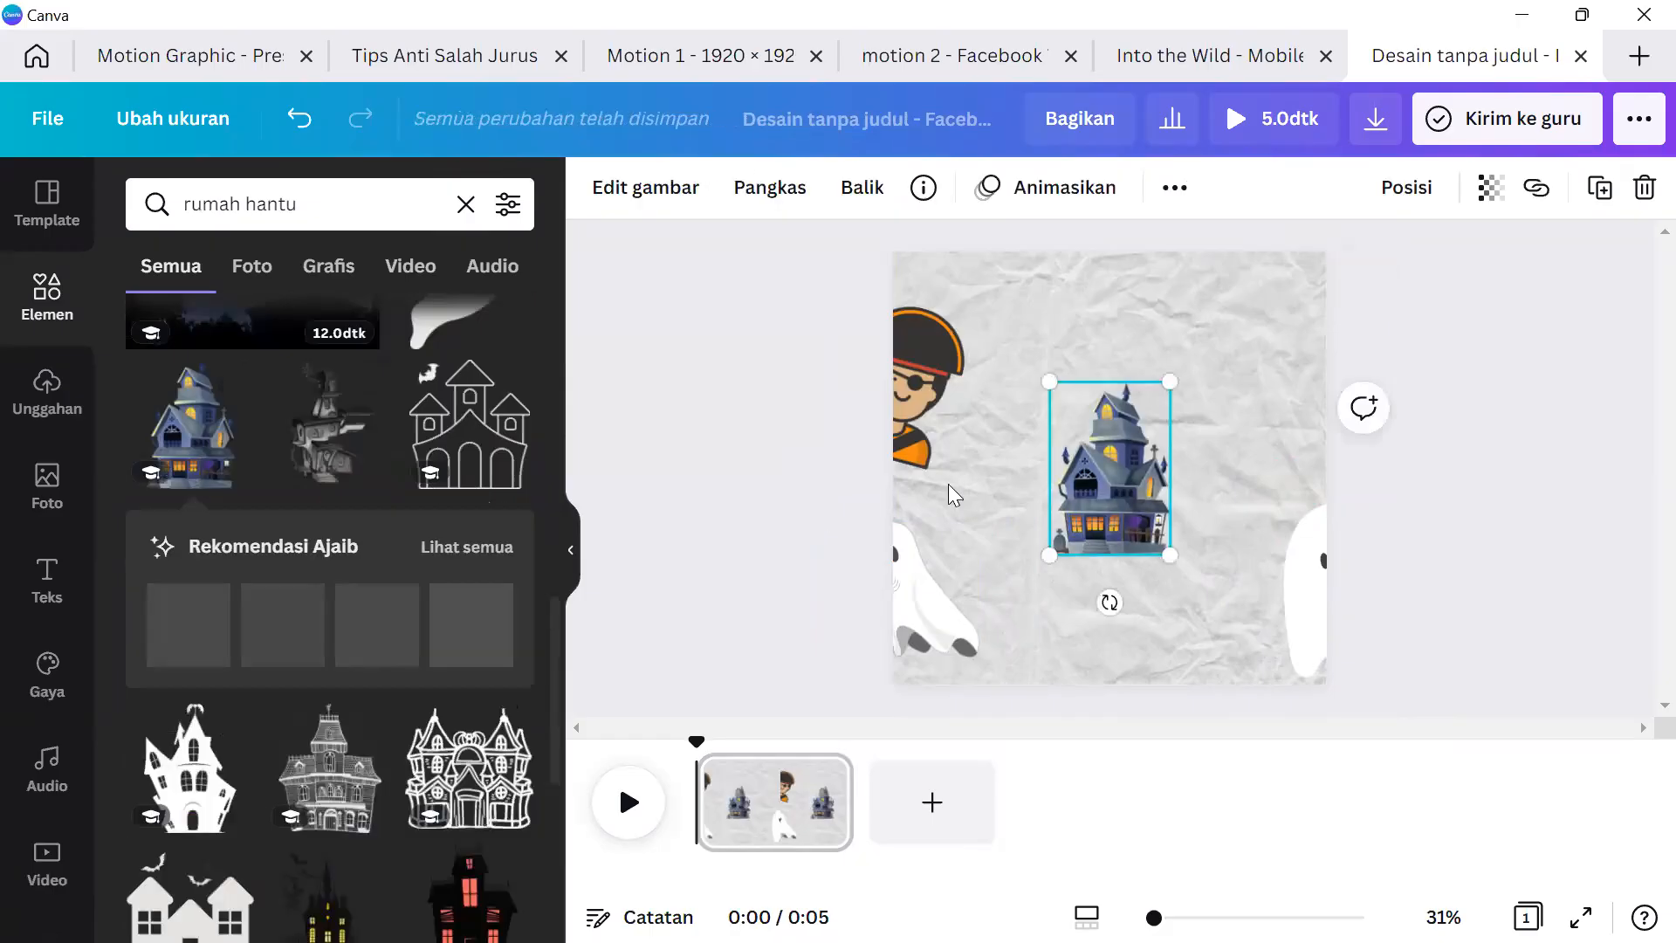
# Enlarge the haunted house to most of the page's height and stand it on the lower edge, slightly right of centre.
pyautogui.moveTo(1170, 543); pyautogui.dragTo(1253, 668)
pyautogui.moveTo(1168, 541); pyautogui.dragTo(1125, 550)
pyautogui.moveTo(1212, 394); pyautogui.dragTo(1272, 294)
pyautogui.moveTo(1148, 503); pyautogui.dragTo(1132, 538)
pyautogui.click(1426, 445)
pyautogui.click(1351, 480)
pyautogui.click(1435, 441)
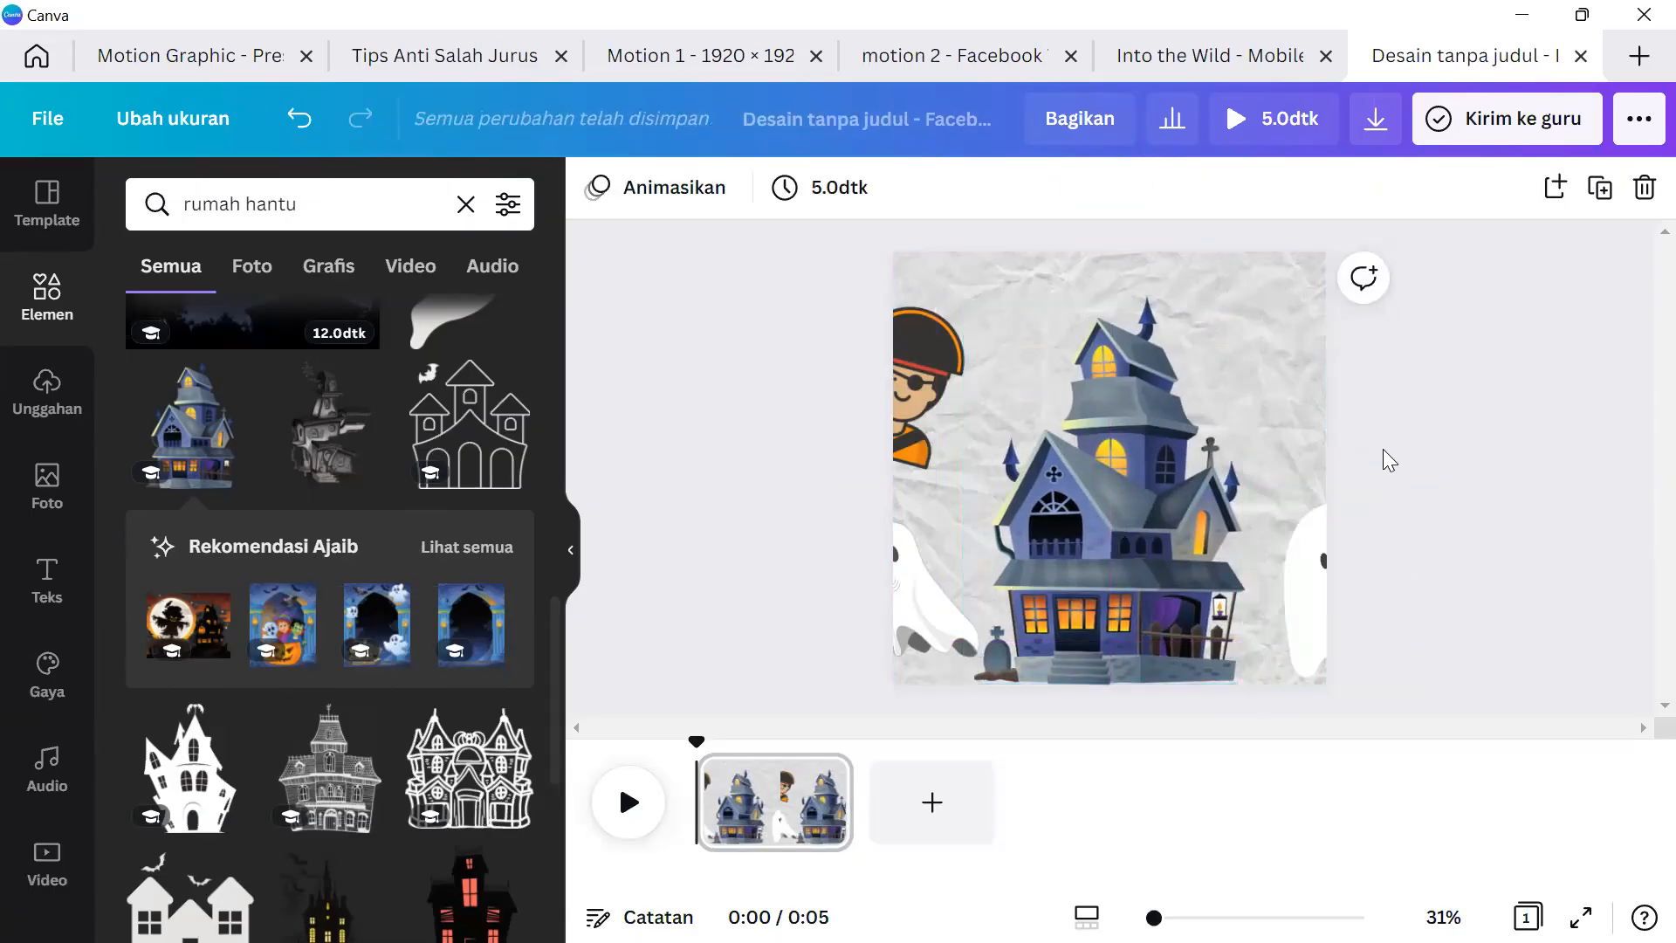
# Place a copy of the draped ghost partly beyond the page's right edge, above the rounded ghost.
pyautogui.click(1292, 572)
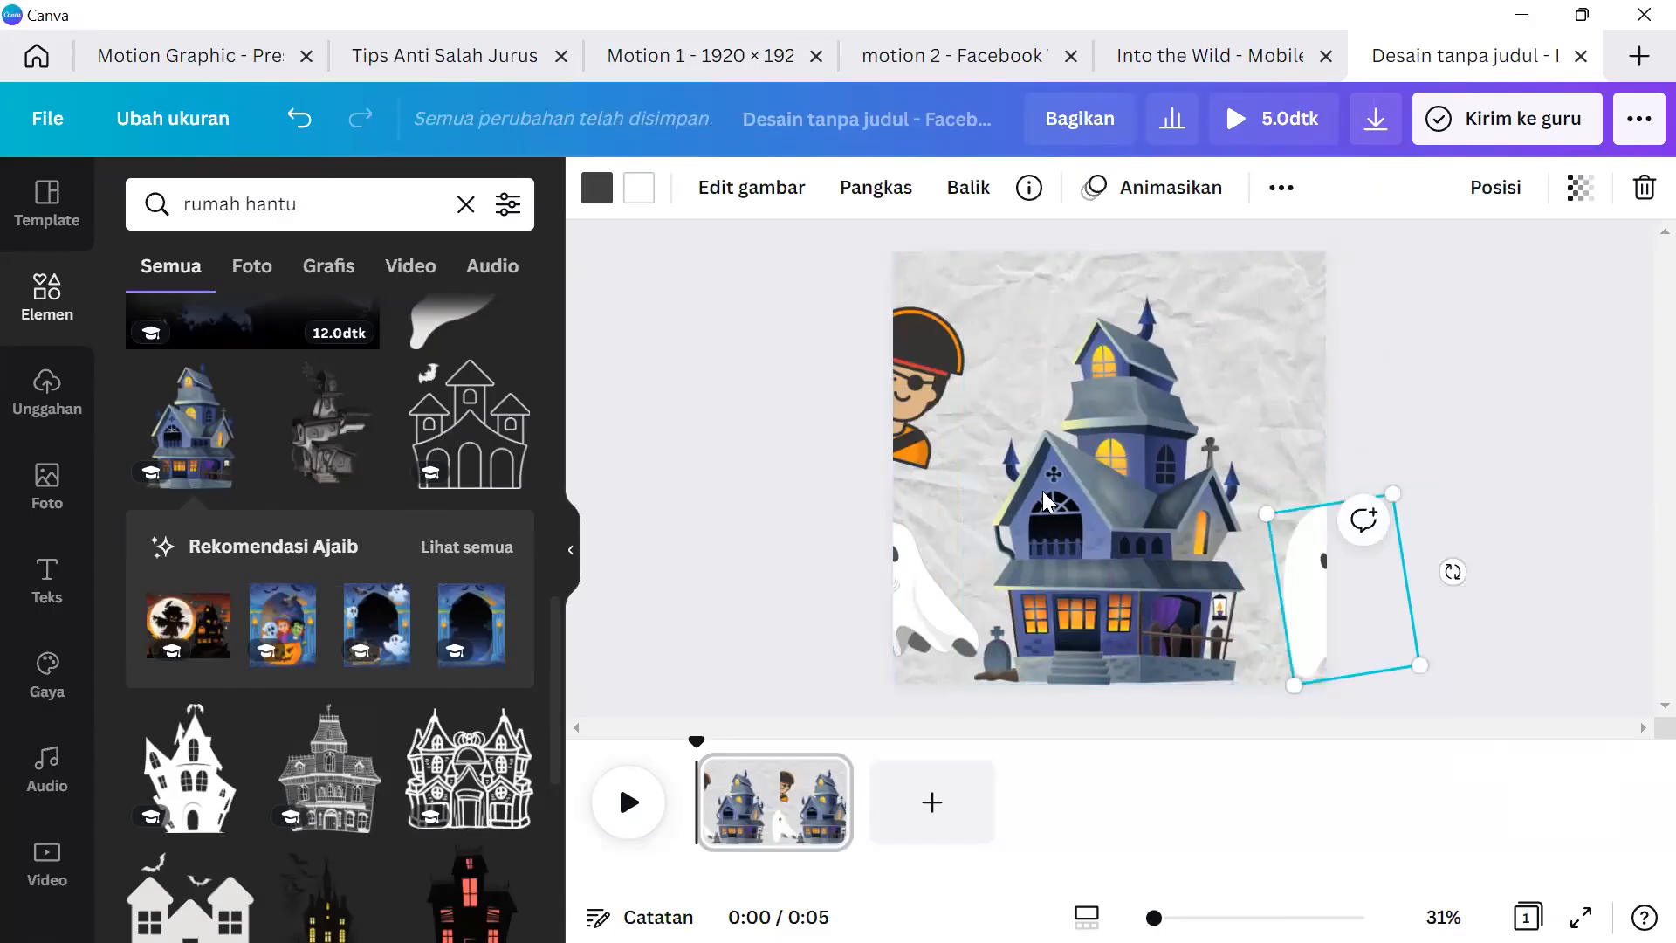
pyautogui.click(958, 548)
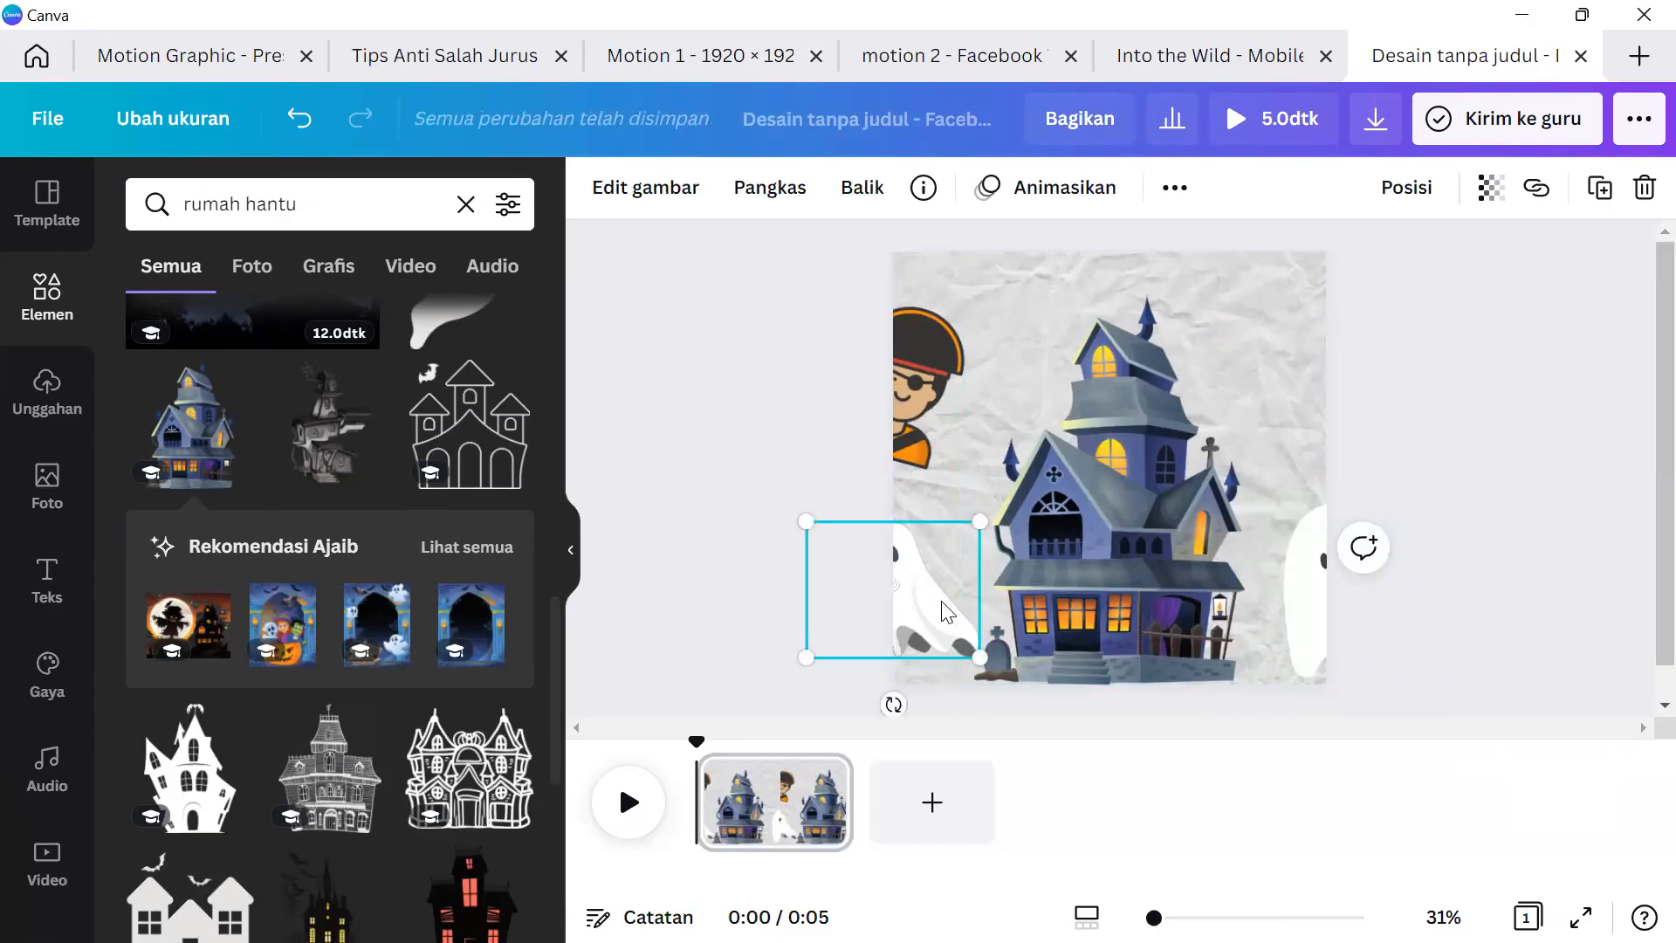
pyautogui.moveTo(1294, 415); pyautogui.dragTo(1355, 391)
pyautogui.click(1393, 536)
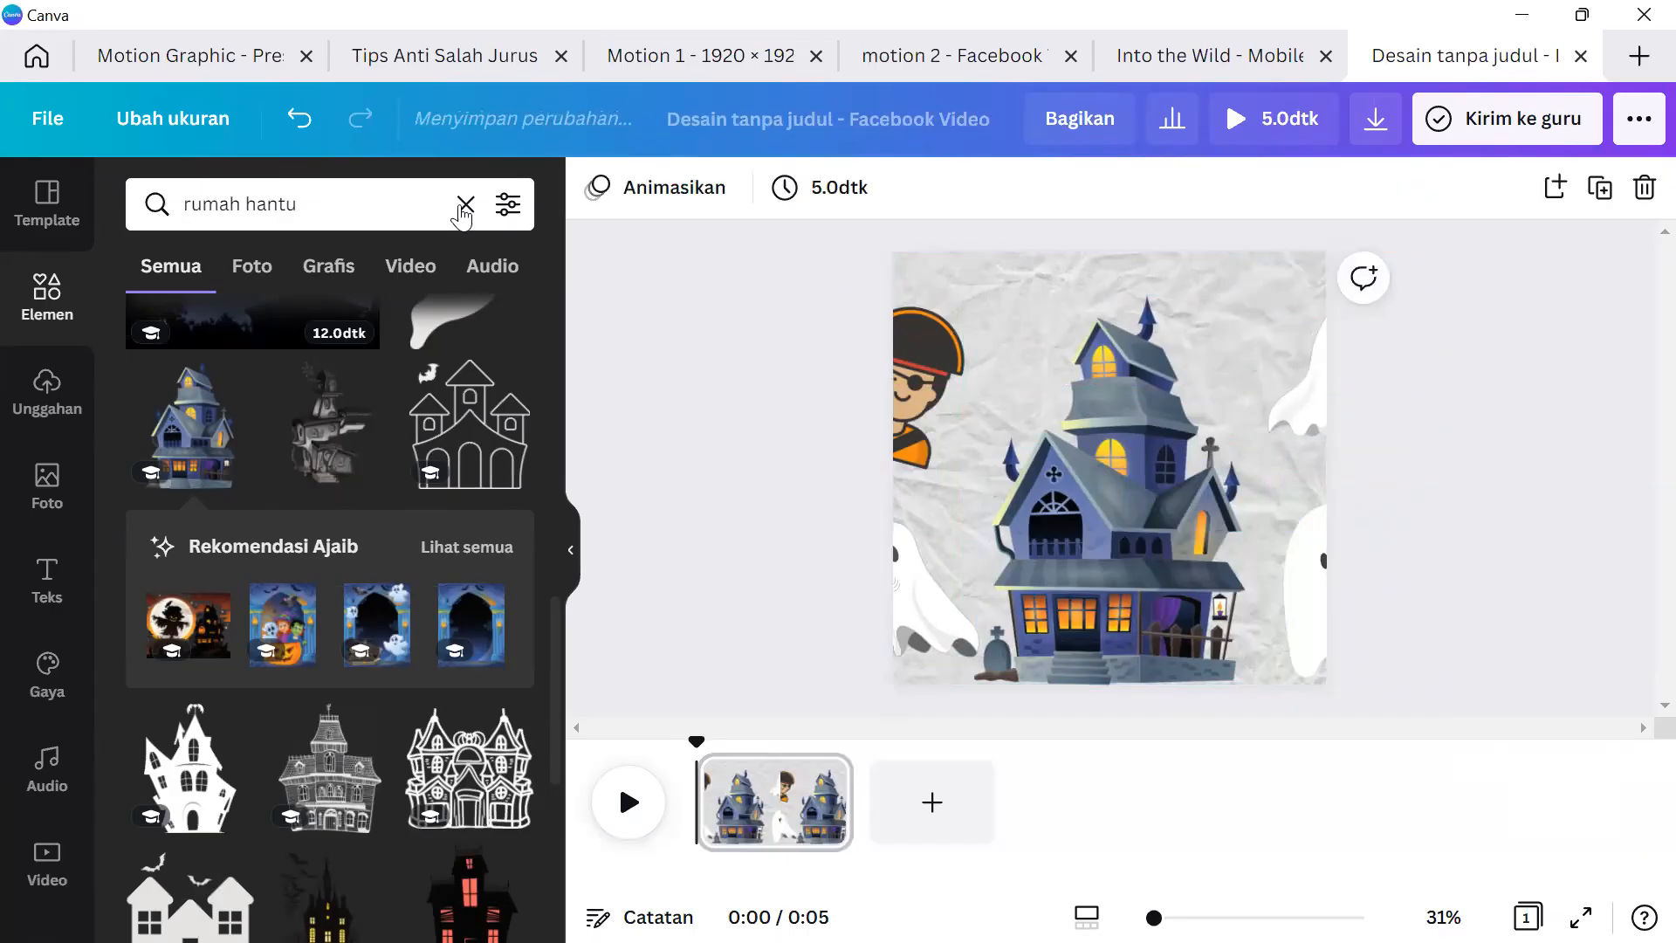
# Search the element library for "burung" and place the flock of black flying birds over the haunted house's upper part.
pyautogui.click(465, 203)
pyautogui.write('burung')
pyautogui.press('Return')
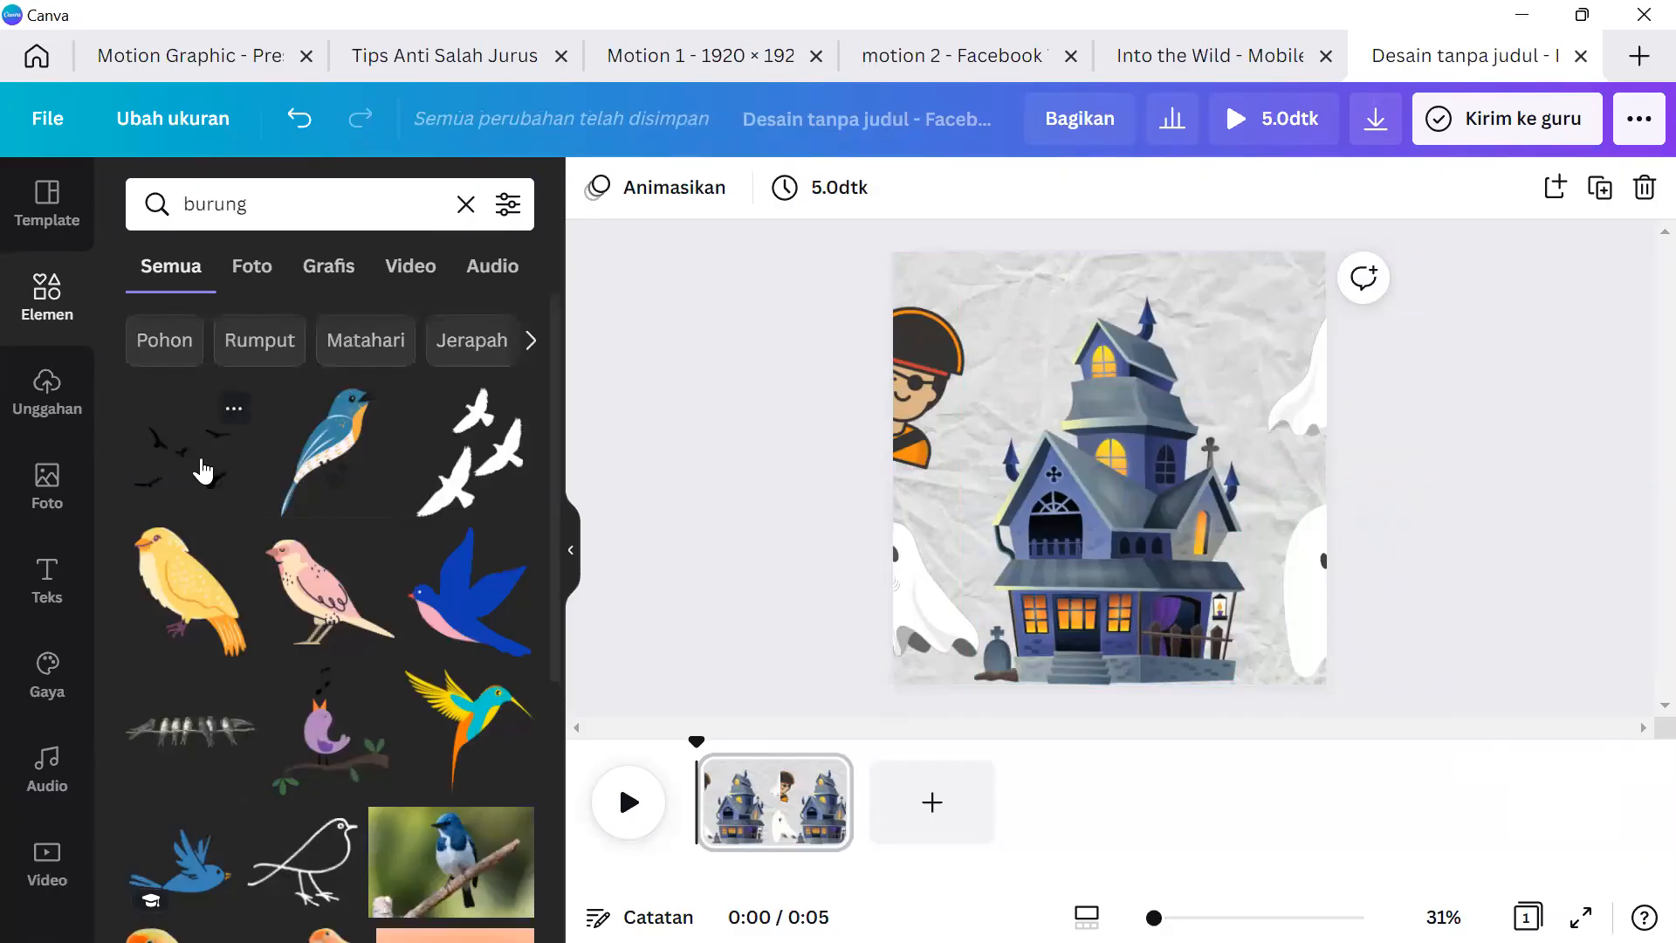
pyautogui.click(202, 471)
pyautogui.moveTo(1148, 515); pyautogui.dragTo(1144, 417)
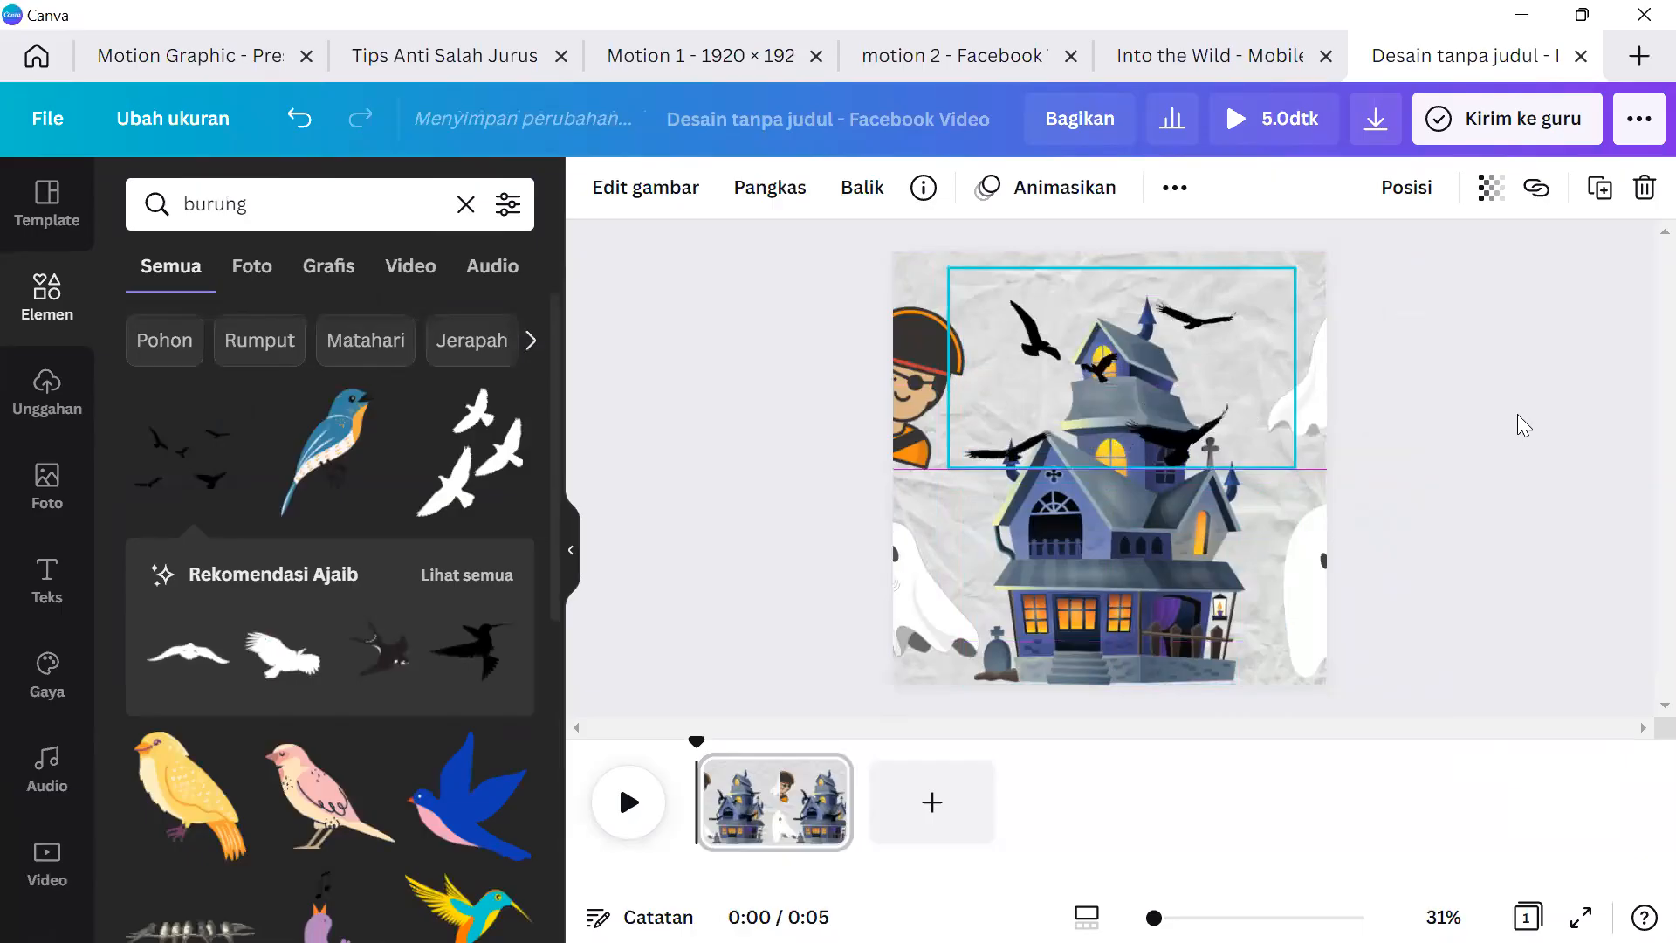
pyautogui.click(1475, 420)
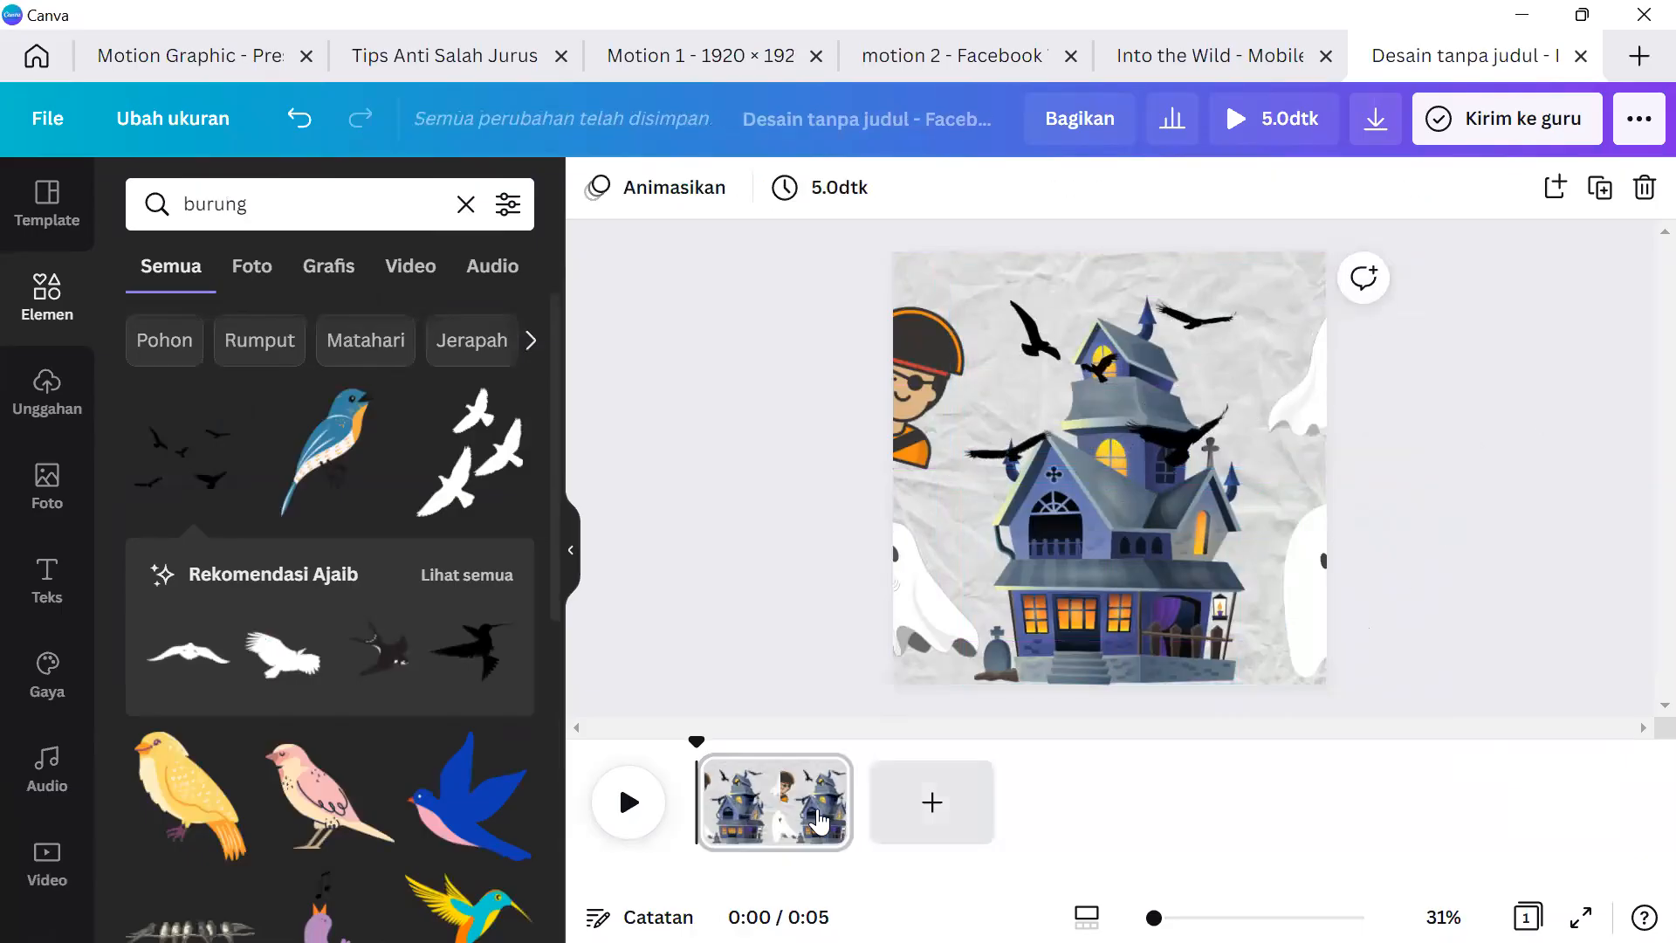
# Shorten the page's duration to 0.3 seconds.
pyautogui.click(742, 839)
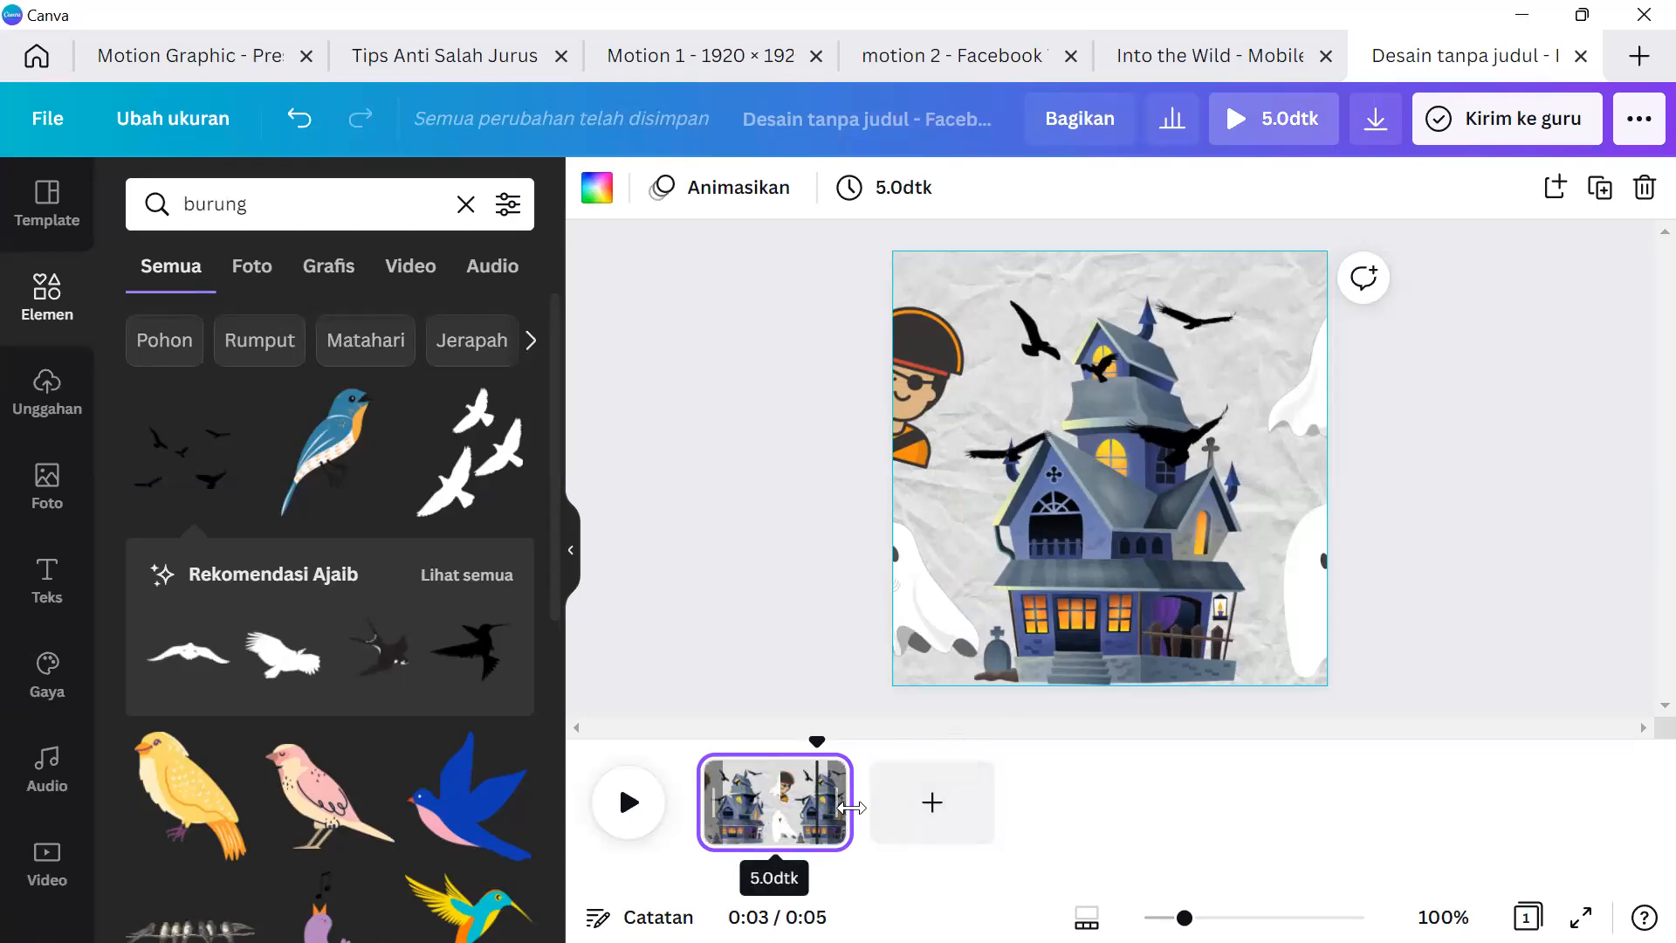
pyautogui.moveTo(851, 808); pyautogui.dragTo(720, 798)
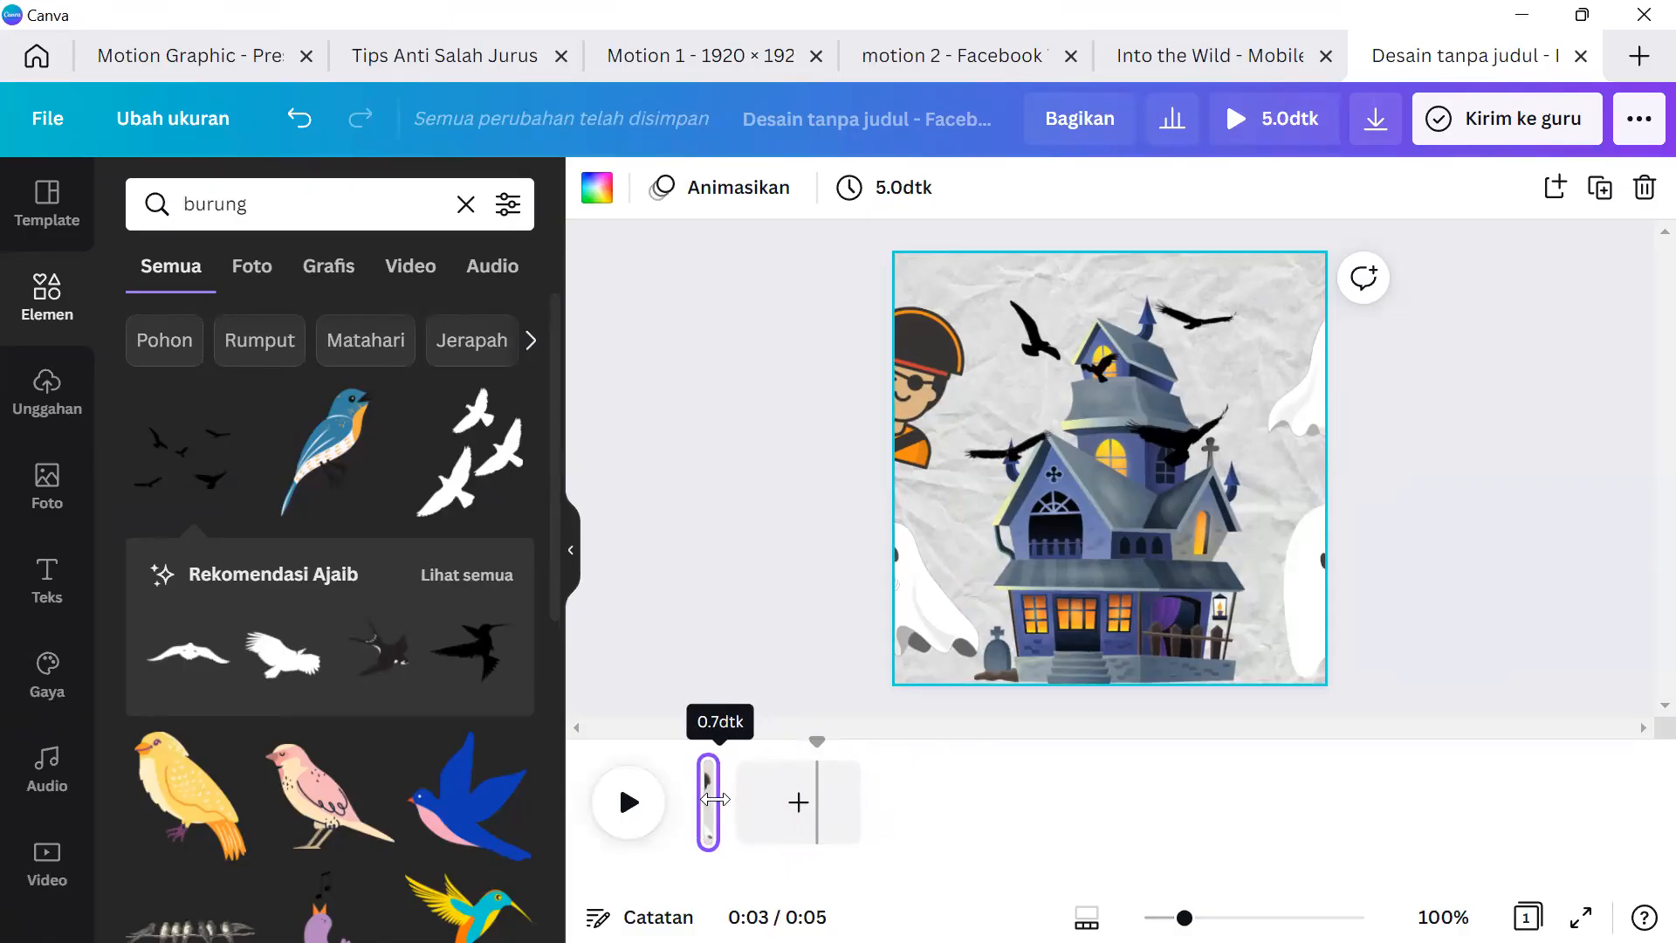
pyautogui.moveTo(714, 800); pyautogui.dragTo(717, 803)
pyautogui.click(889, 187)
pyautogui.write('0.3')
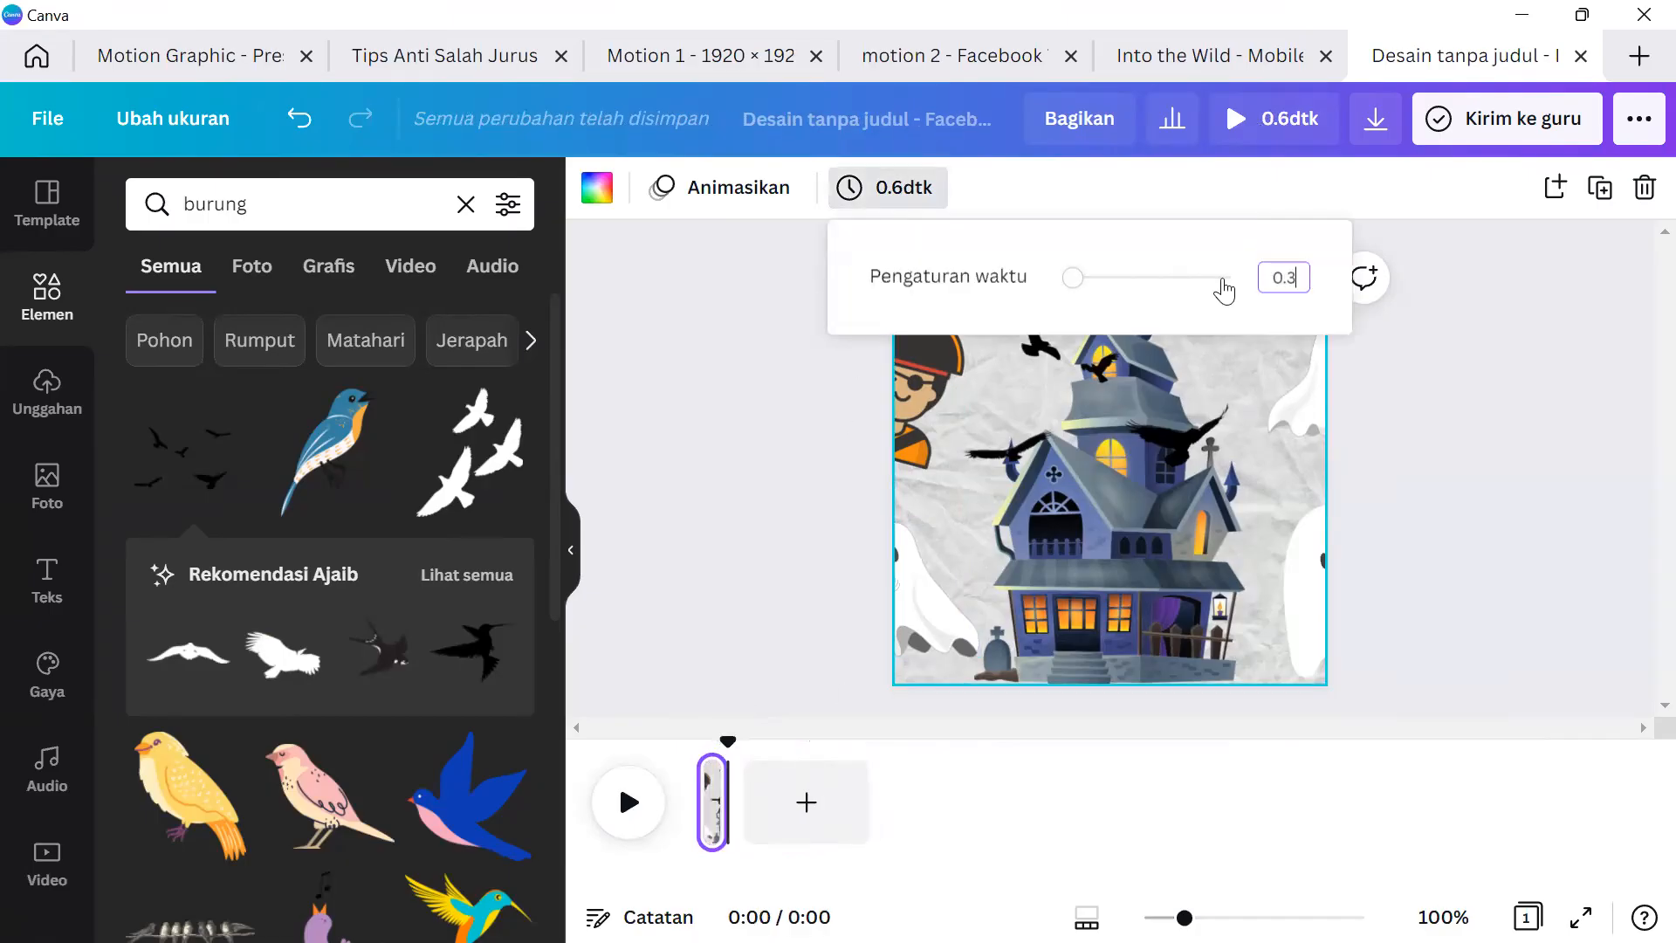
pyautogui.press('Return')
pyautogui.click(799, 581)
# Duplicate the finished haunted house page to create a second animation frame.
pyautogui.click(696, 823)
pyautogui.click(710, 823)
pyautogui.hotkey('ctrl', 'd')
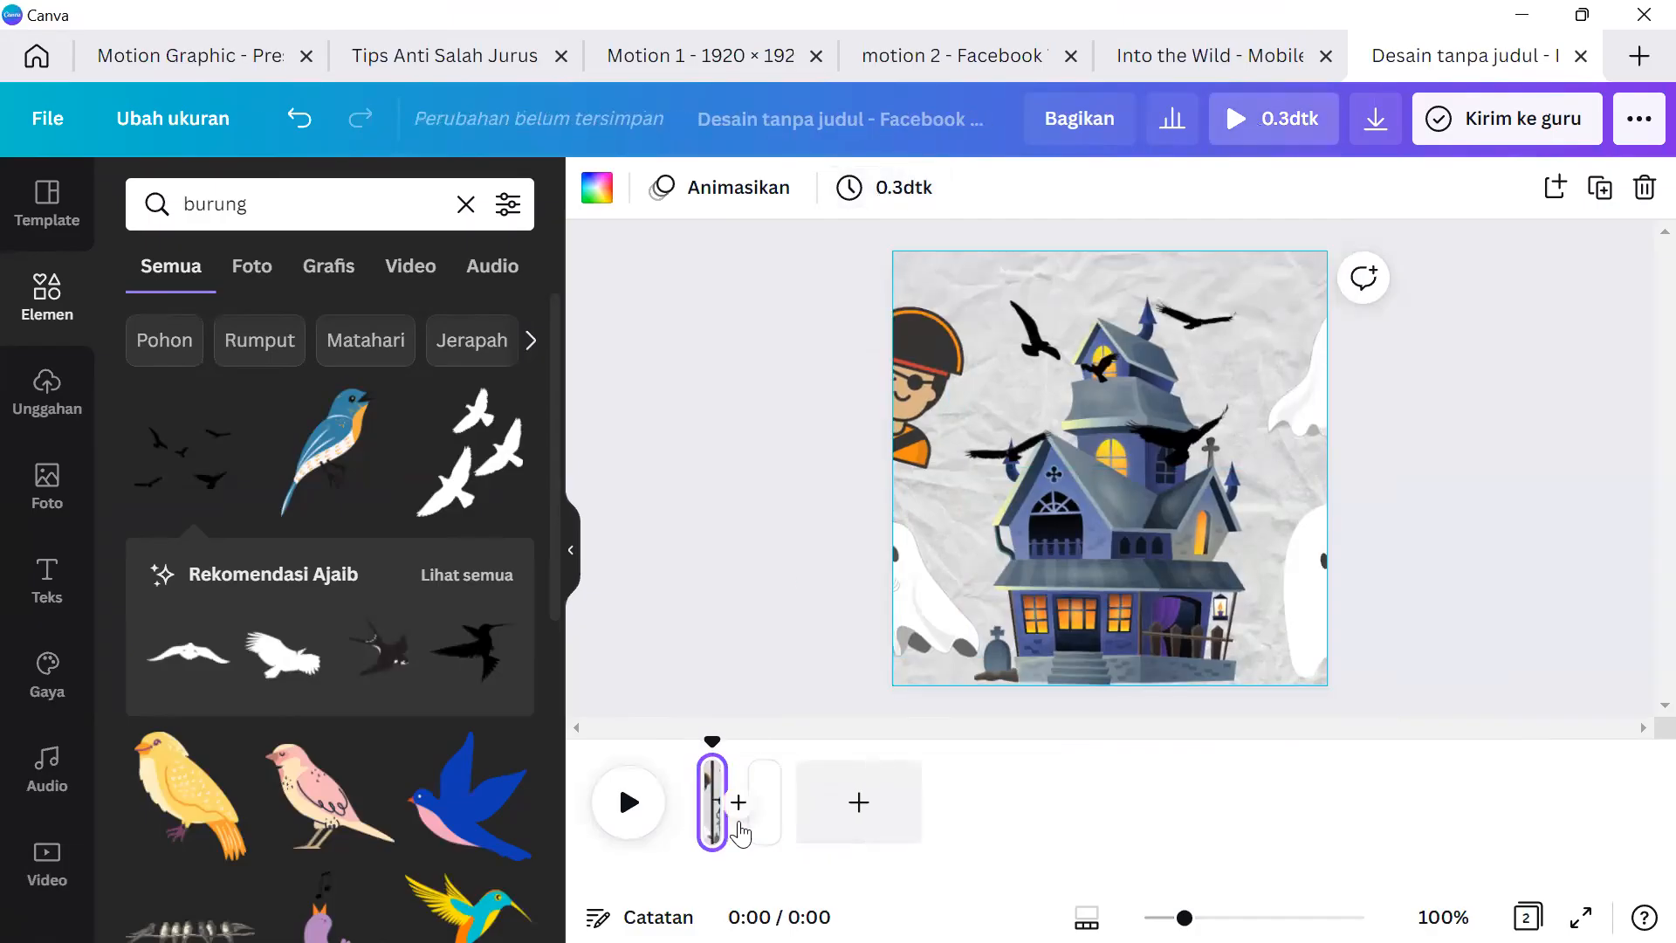
# On the second page, rotate the draped ghost at the lower left edge clockwise so both its eyes face inward.
pyautogui.click(922, 591)
pyautogui.moveTo(891, 701); pyautogui.dragTo(1167, 604)
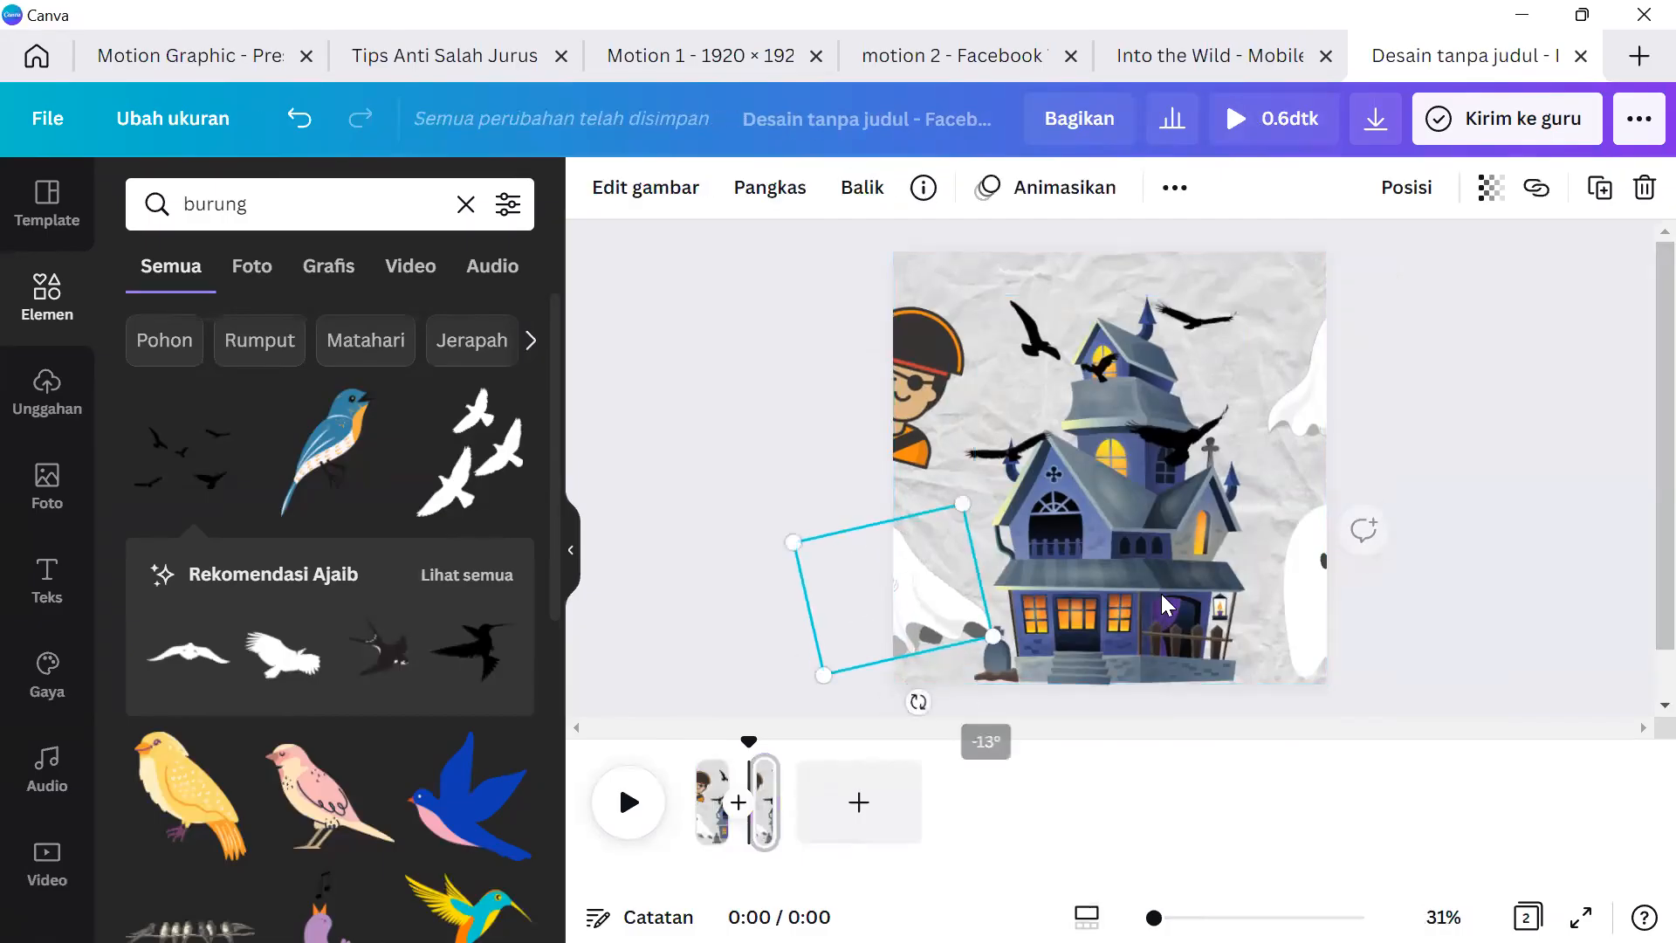
pyautogui.moveTo(917, 701); pyautogui.dragTo(831, 726)
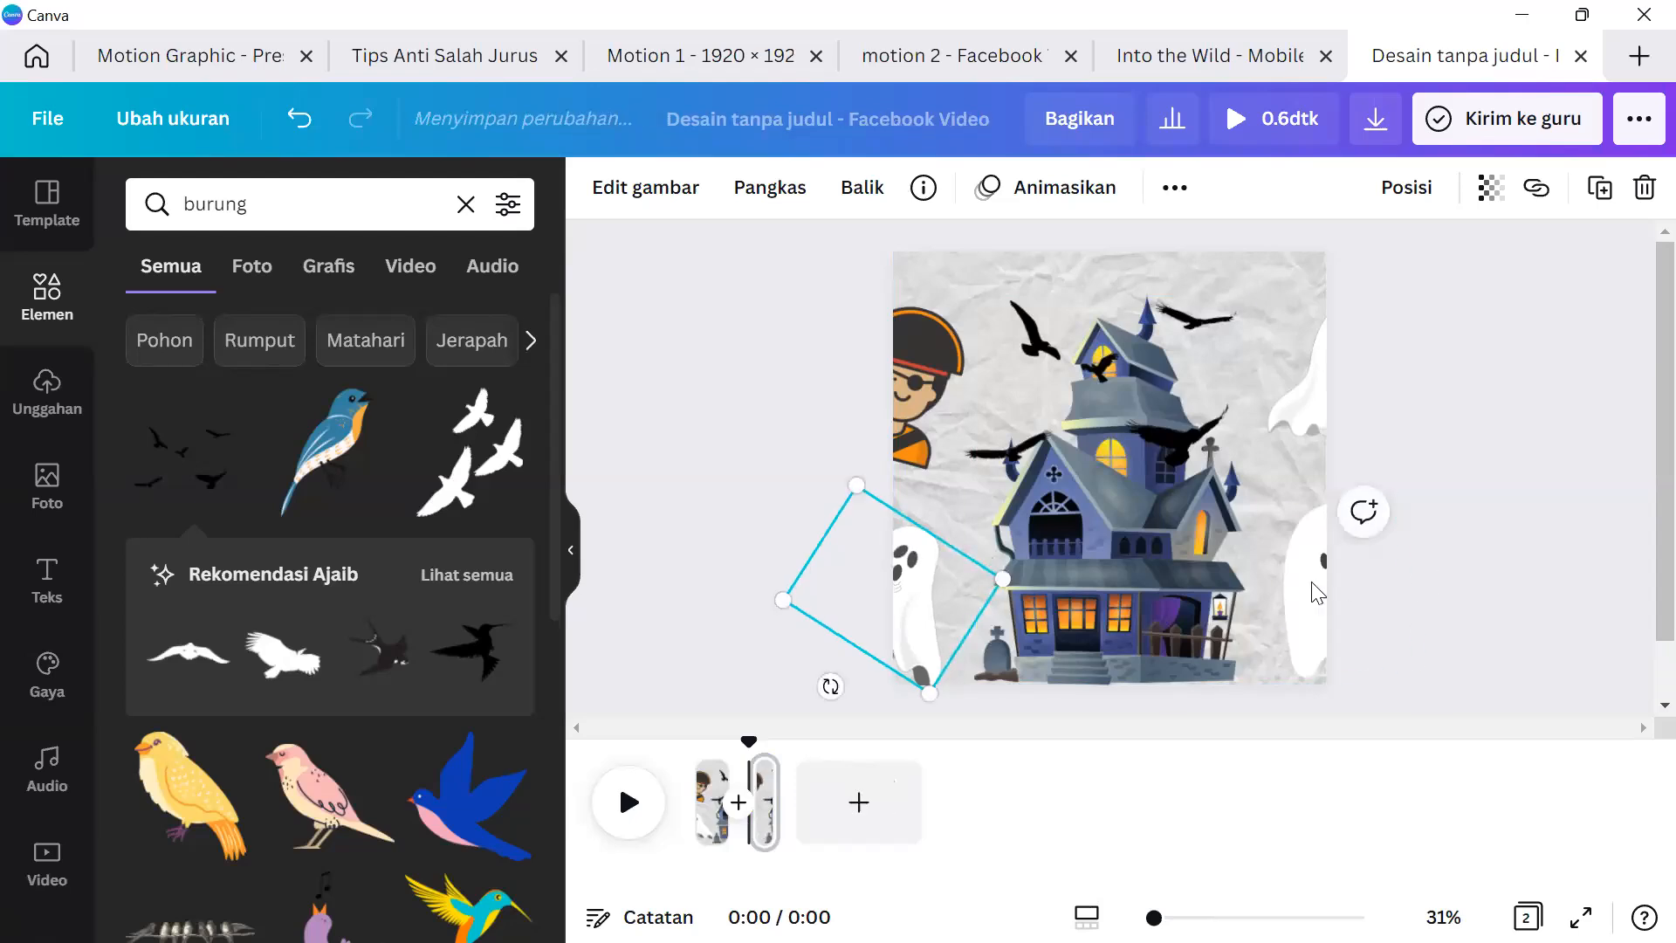
# On the second page, tilt the rounded ghost slightly further counterclockwise and move it further into the page.
pyautogui.click(1318, 594)
pyautogui.moveTo(1449, 573); pyautogui.dragTo(1450, 565)
pyautogui.moveTo(1303, 598); pyautogui.dragTo(1271, 603)
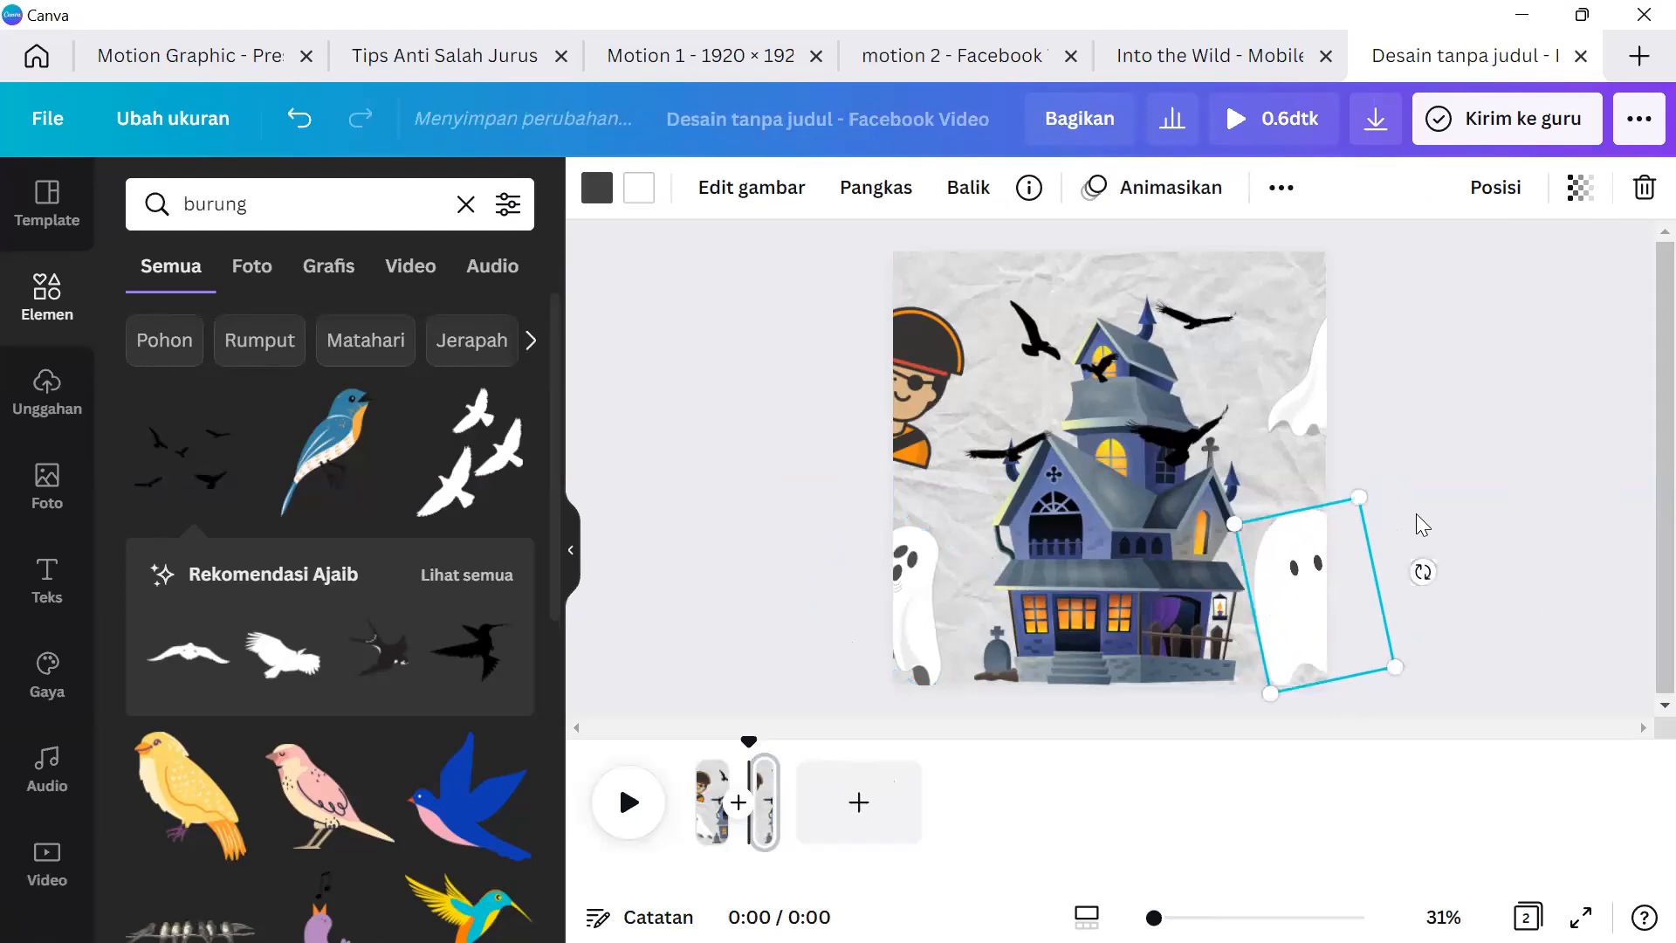
pyautogui.click(1444, 509)
pyautogui.click(1253, 535)
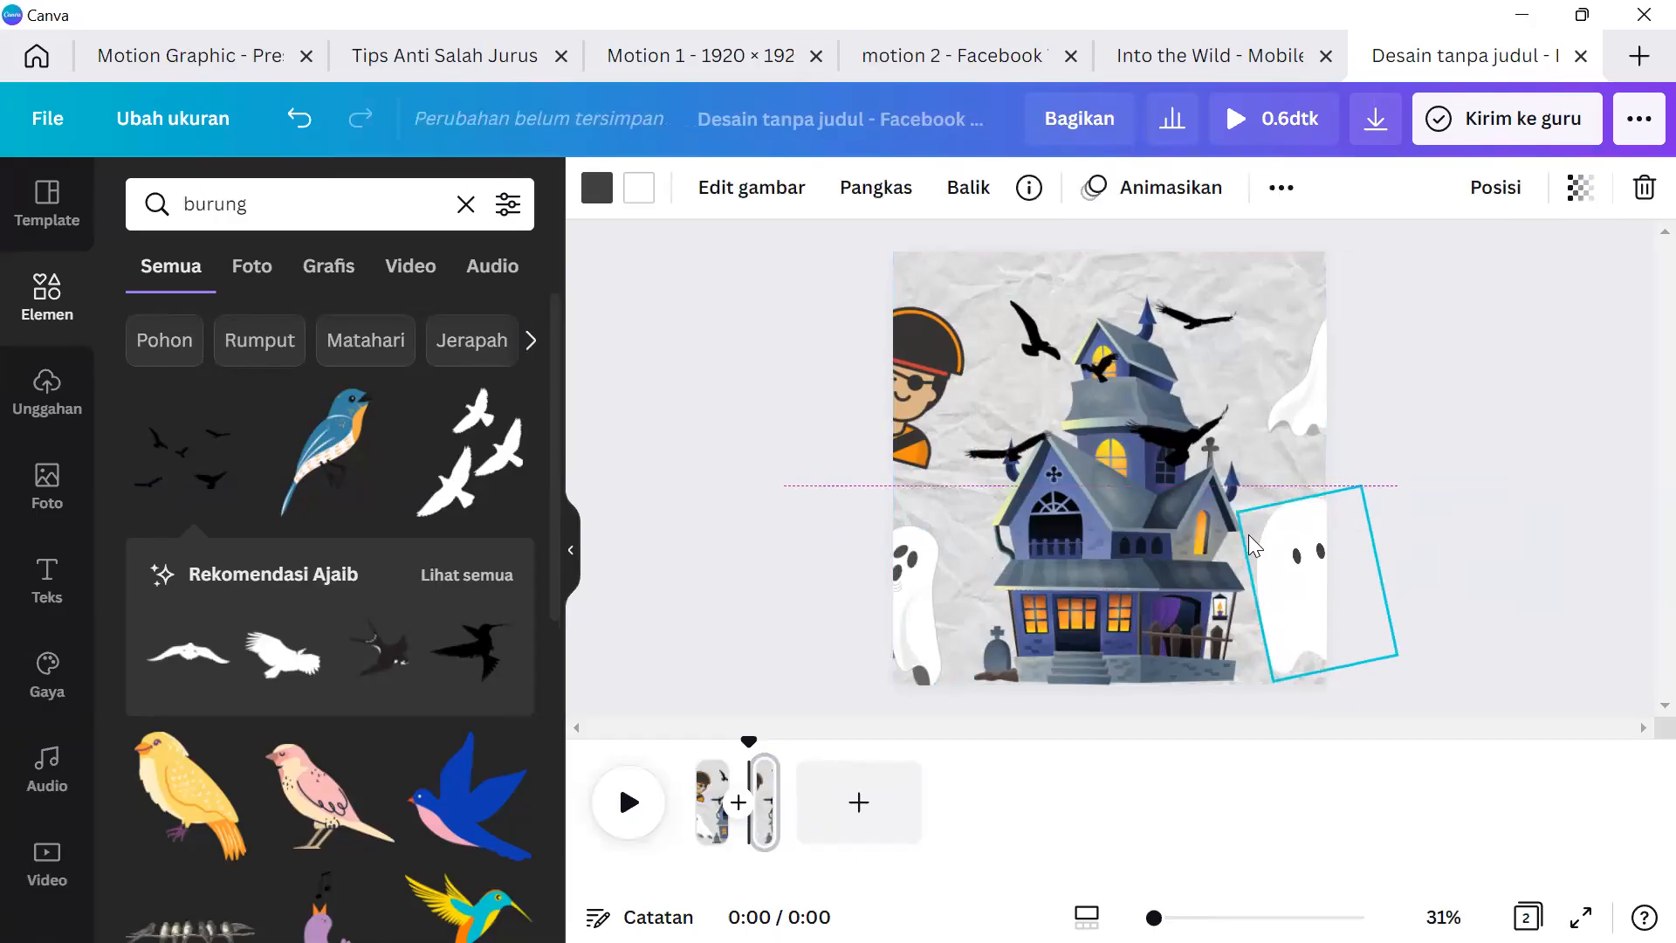
# On the second page, tilt the upper right draped ghost slightly clockwise.
pyautogui.click(1290, 393)
pyautogui.click(1349, 389)
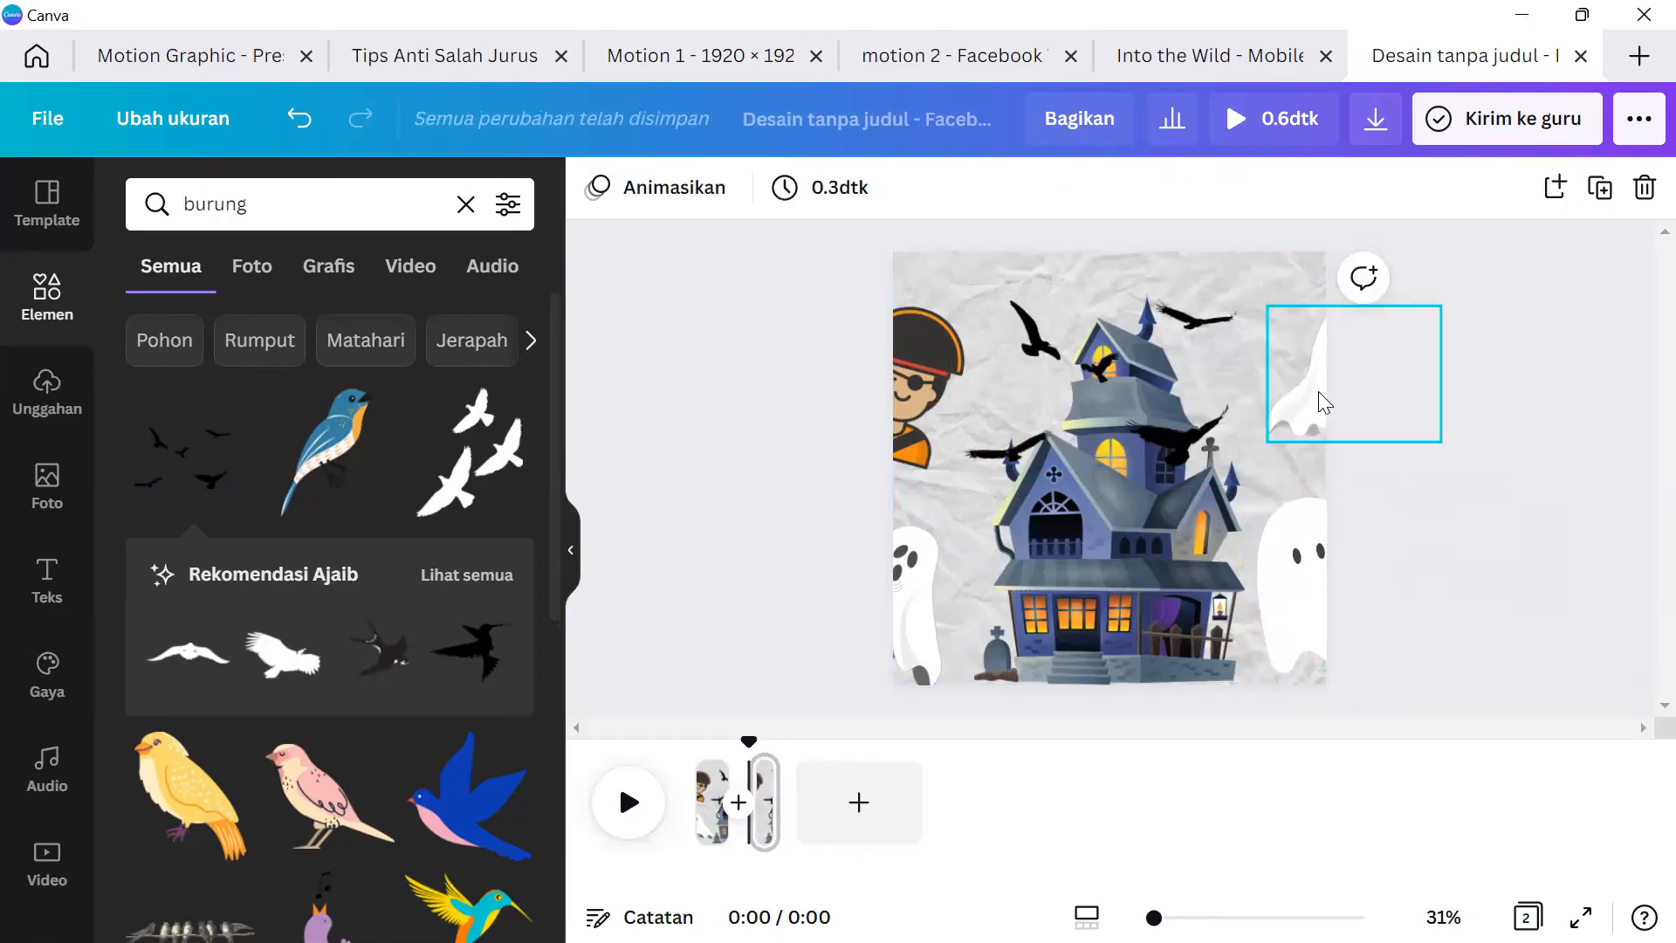
pyautogui.moveTo(1344, 480); pyautogui.dragTo(1325, 486)
pyautogui.click(1377, 501)
# On the second page, rotate the pirate character to about -11°.
pyautogui.click(929, 393)
pyautogui.moveTo(872, 502); pyautogui.dragTo(933, 504)
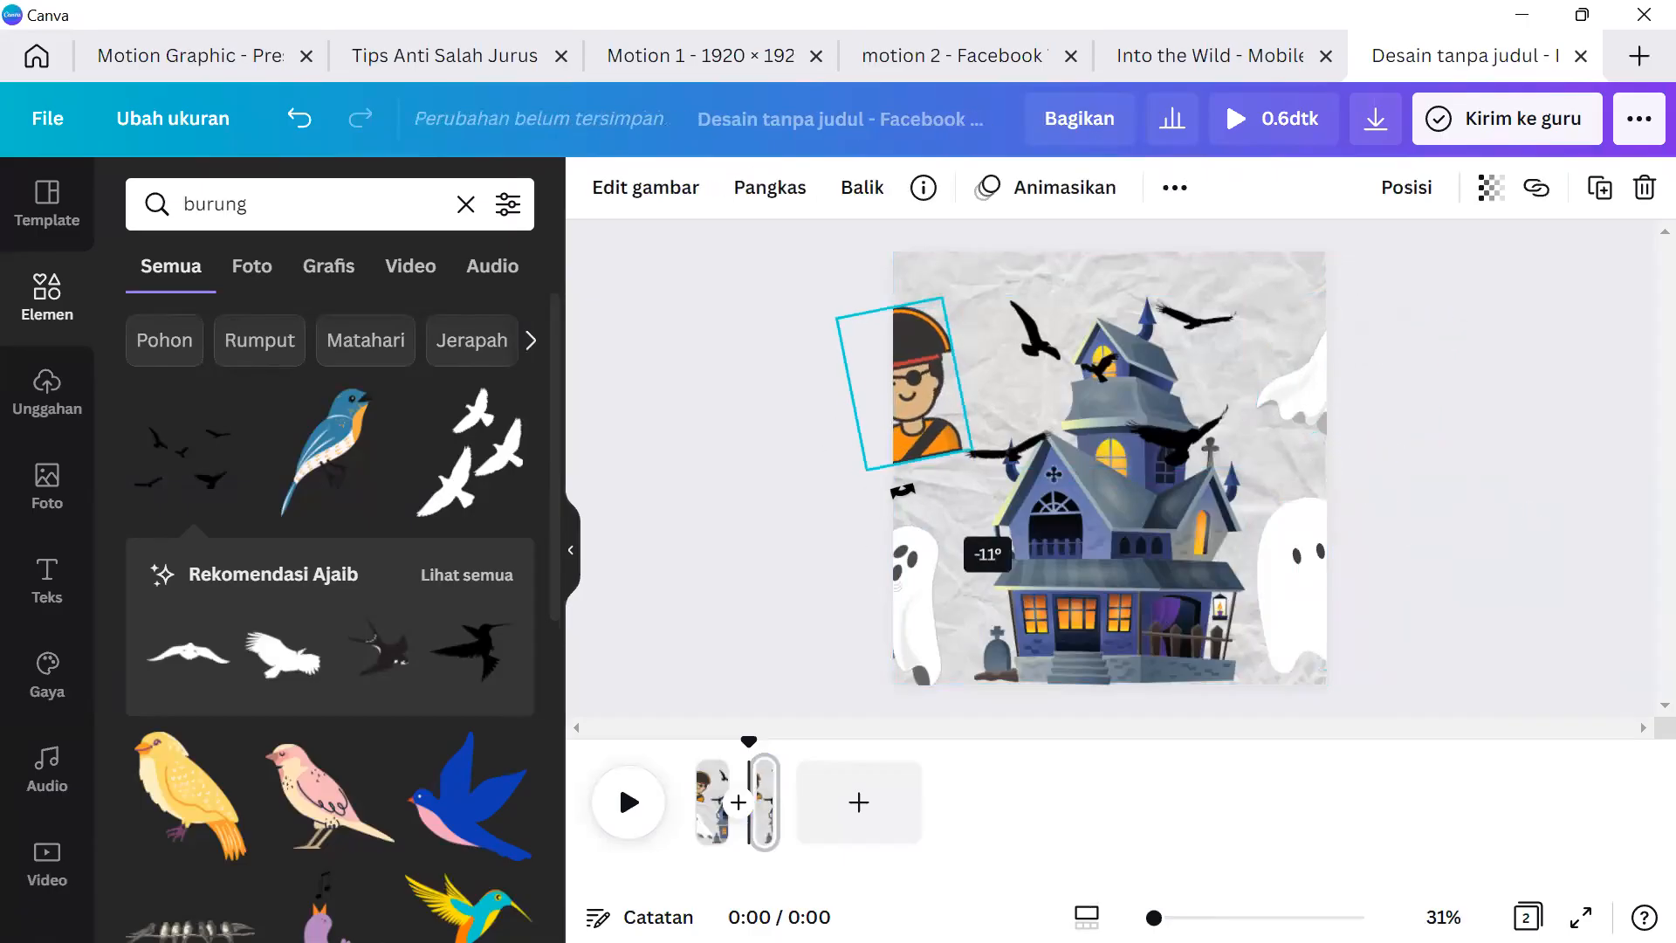
pyautogui.click(782, 667)
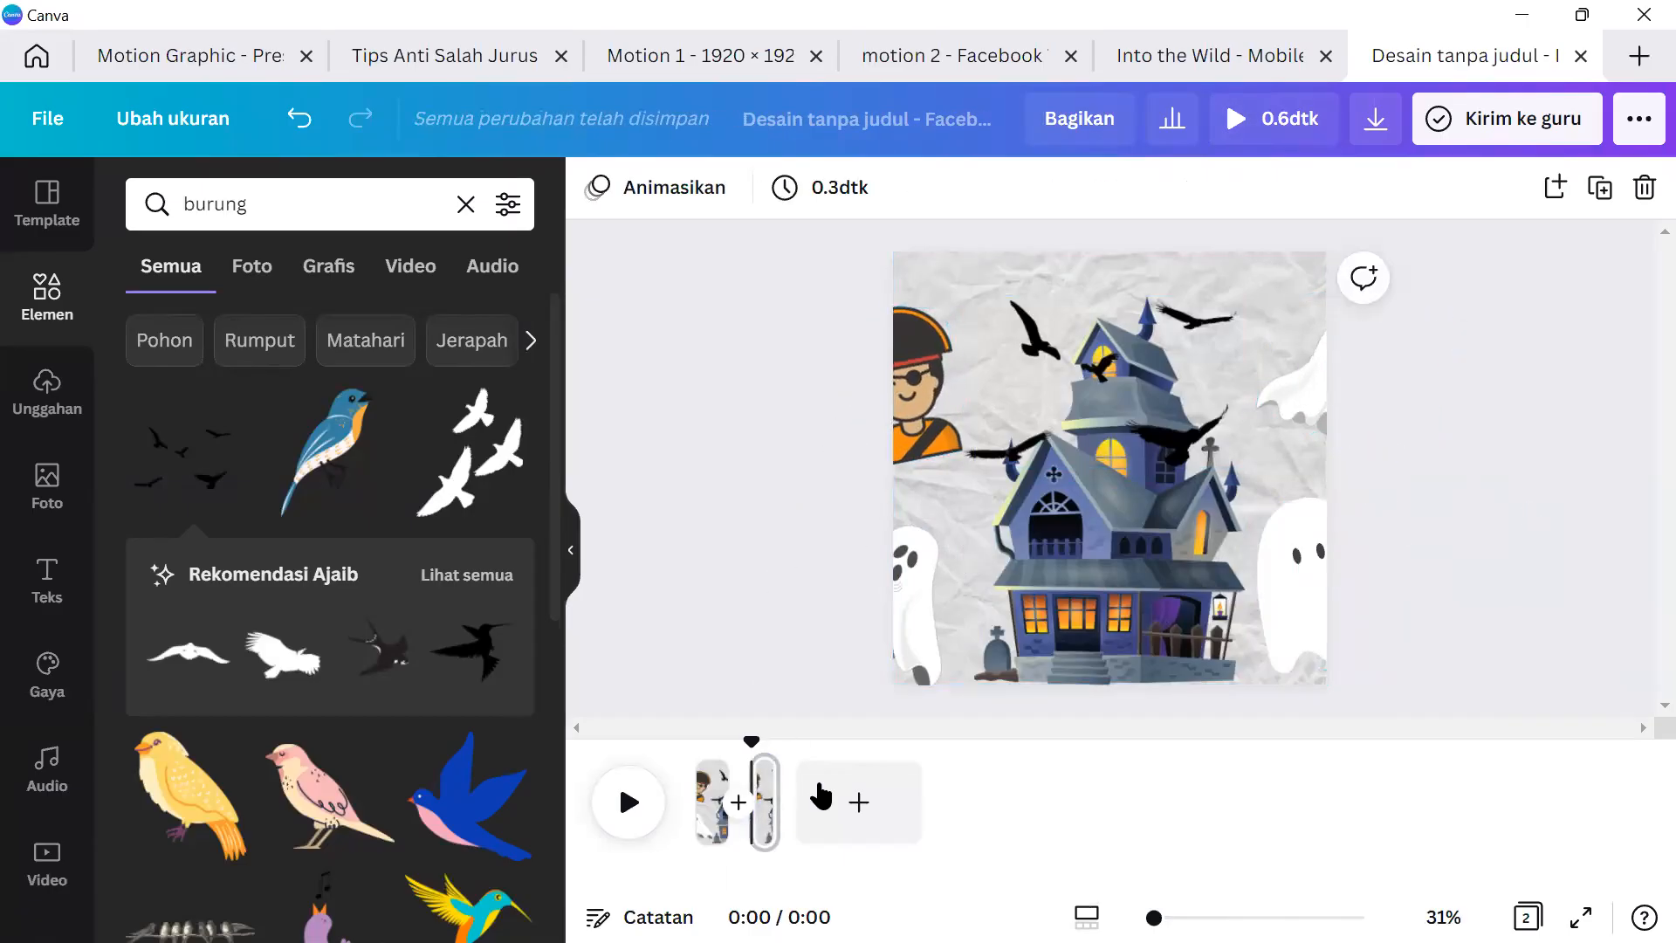
# Duplicate the second page, and on the new third page tilt the pirate slightly clockwise and shift him further inward.
pyautogui.click(764, 801)
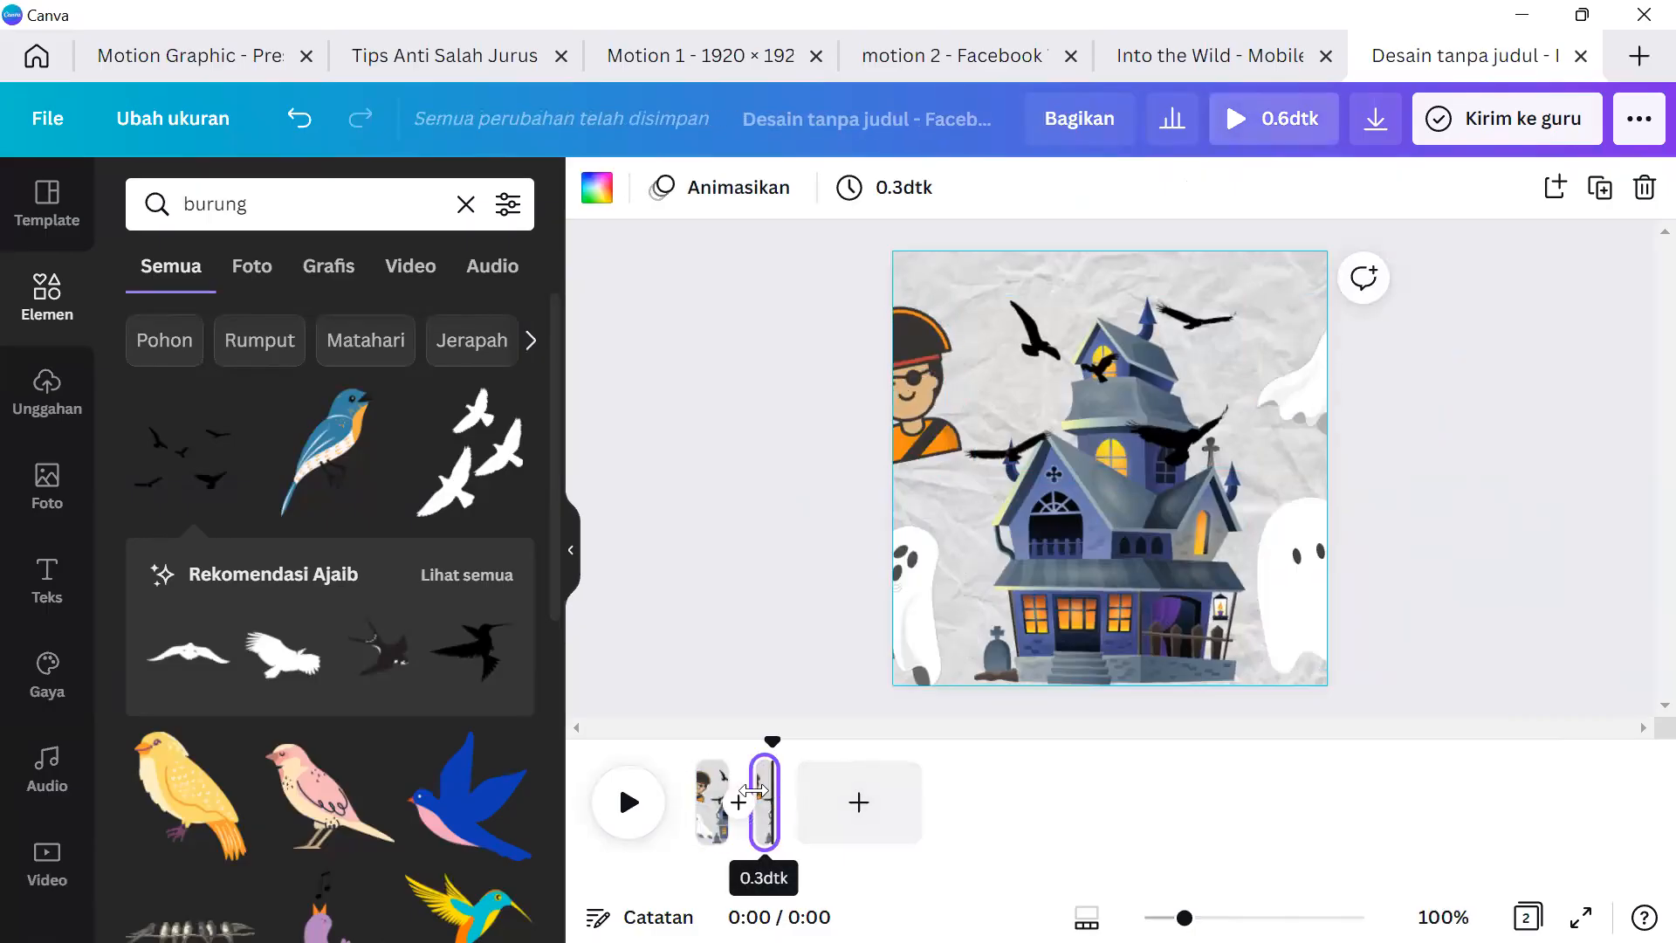
pyautogui.click(711, 773)
pyautogui.click(756, 780)
pyautogui.hotkey('ctrl', 'd')
pyautogui.click(937, 401)
pyautogui.moveTo(924, 510); pyautogui.dragTo(913, 515)
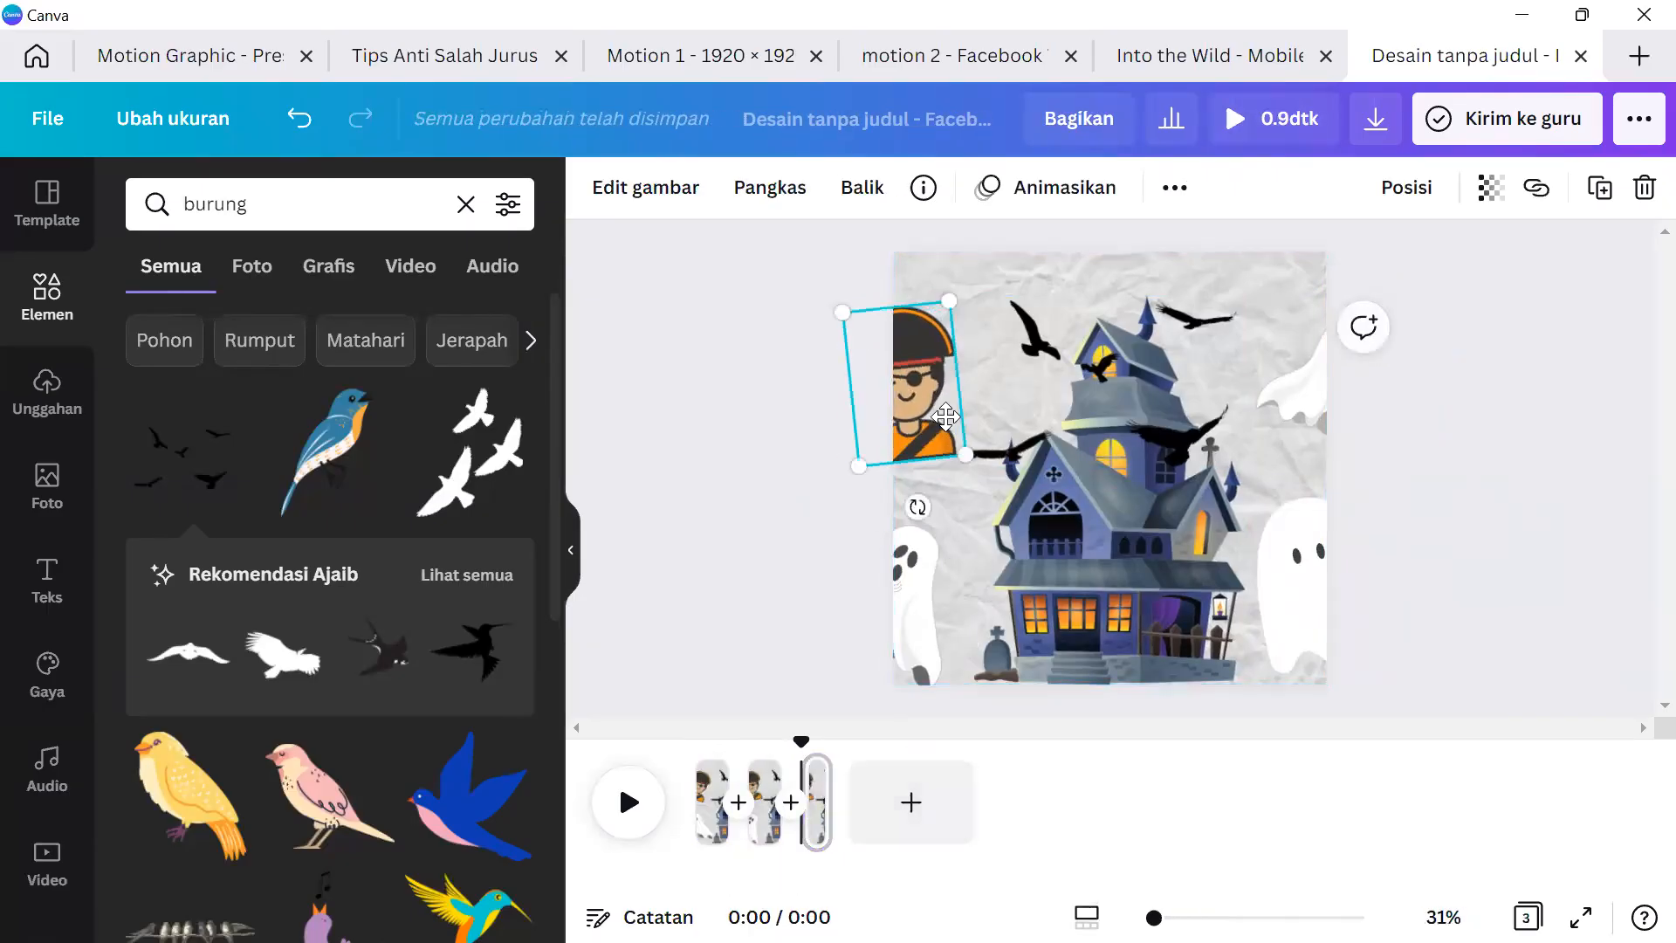
# On the third page, move the lower left ghost, the rounded ghost and the upper right draped ghost further into the page.
pyautogui.click(915, 567)
pyautogui.moveTo(915, 641); pyautogui.dragTo(934, 624)
pyautogui.moveTo(1290, 569); pyautogui.dragTo(1279, 542)
pyautogui.moveTo(1309, 404); pyautogui.dragTo(1271, 410)
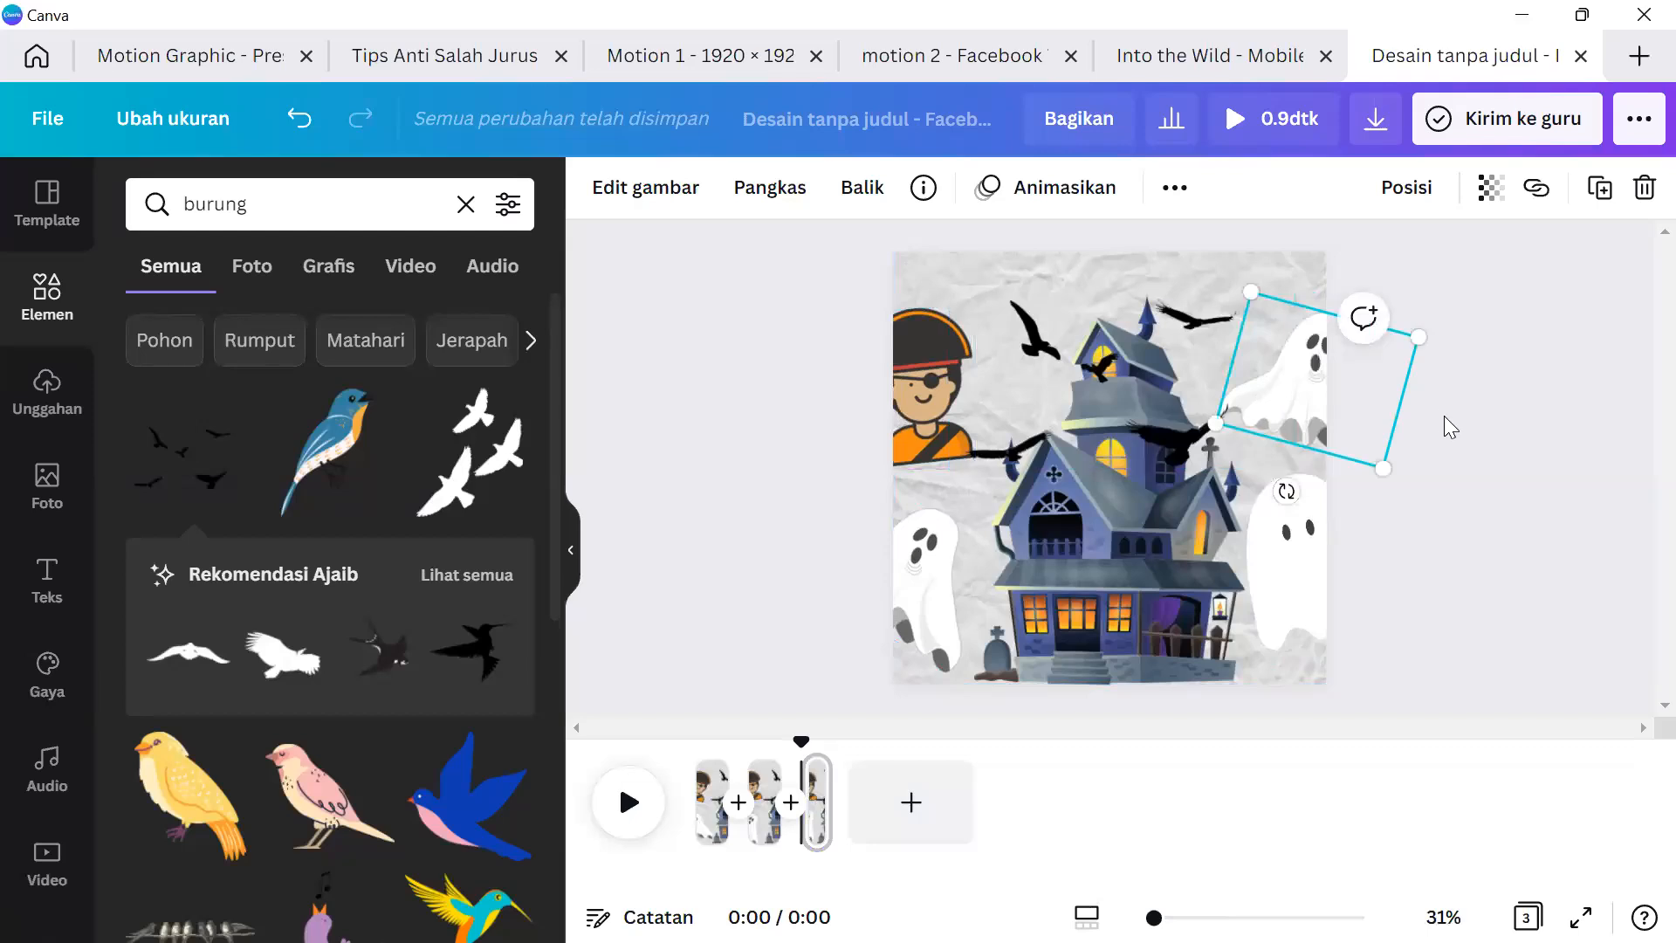
pyautogui.click(1456, 498)
pyautogui.click(767, 834)
pyautogui.click(816, 838)
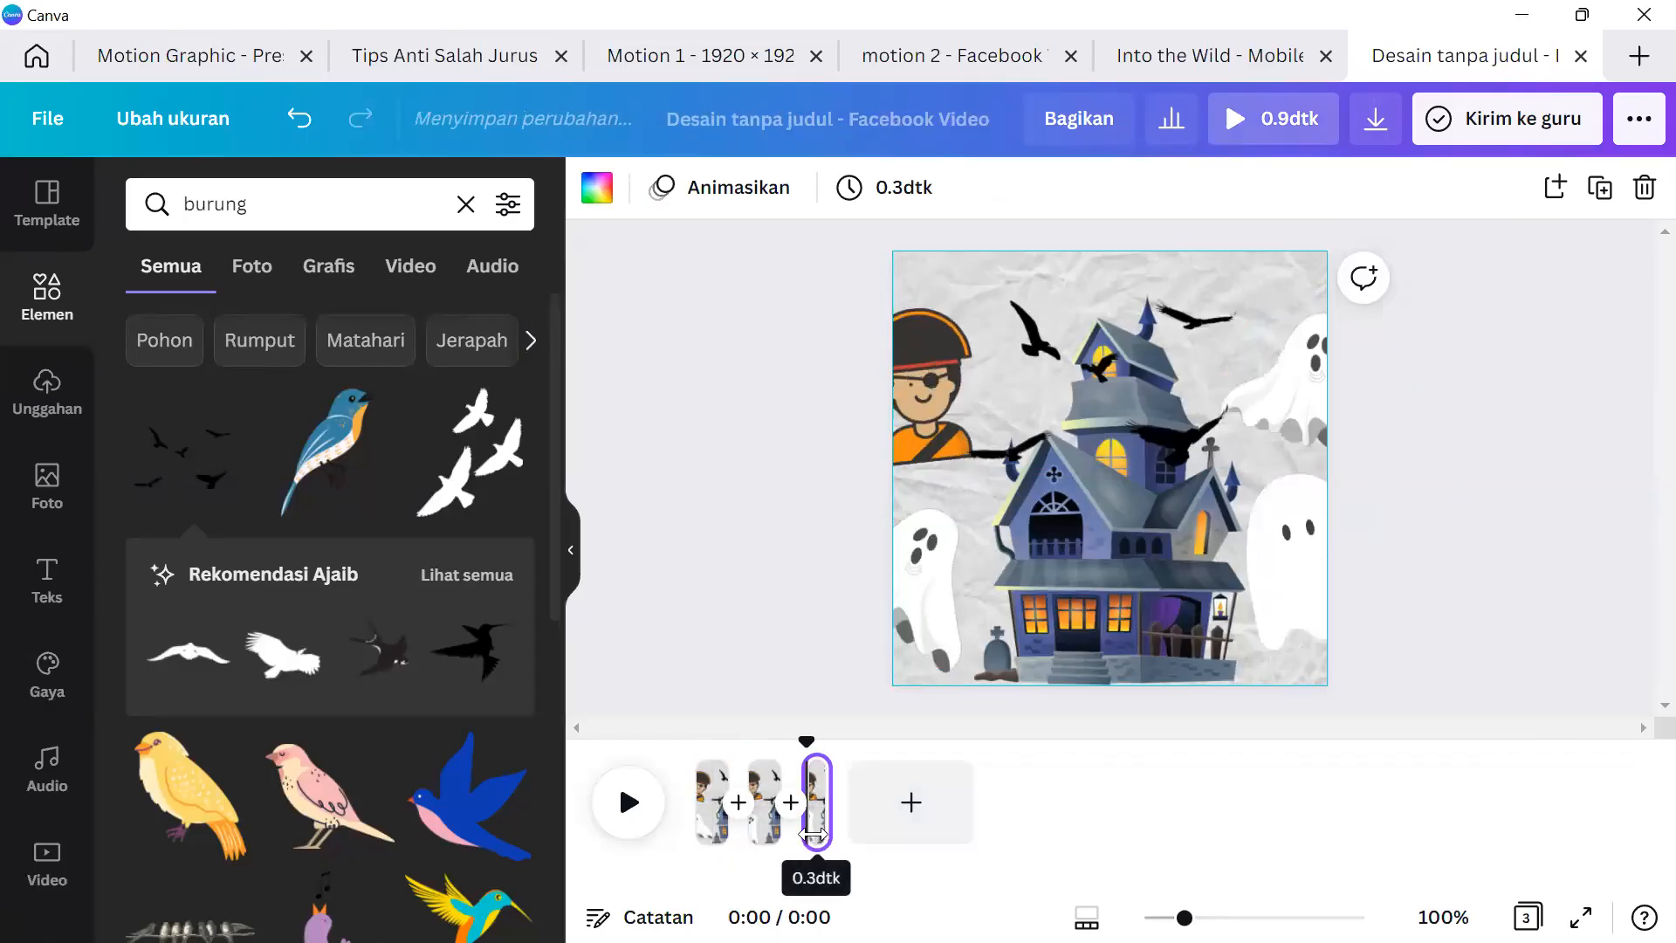
pyautogui.click(932, 396)
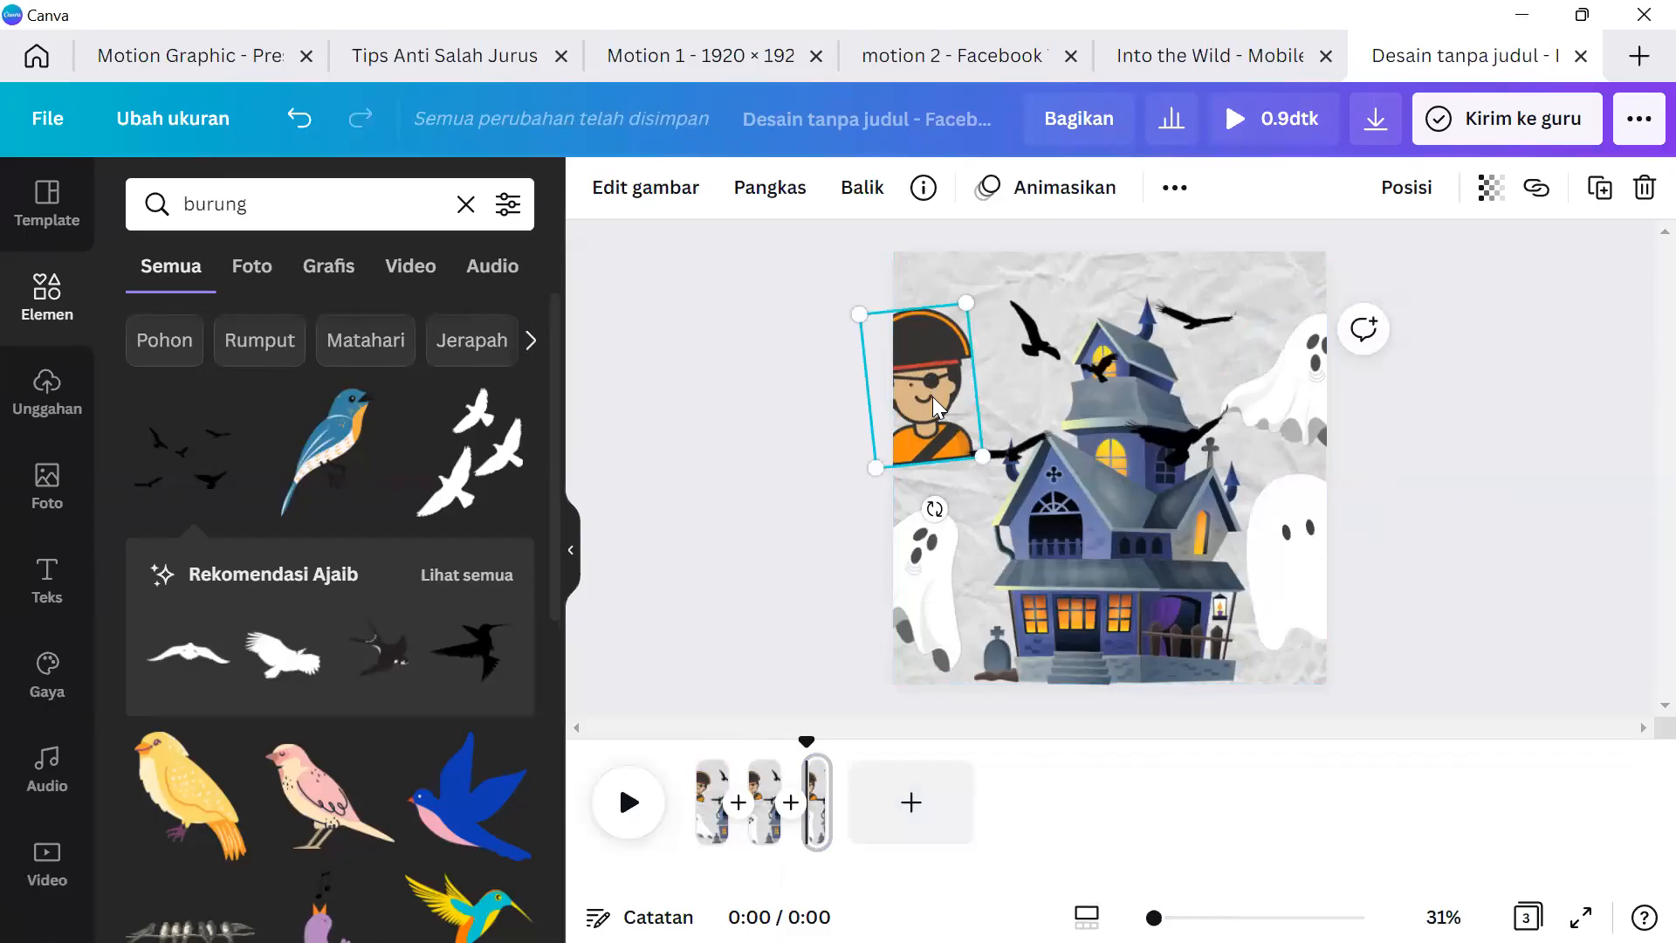
pyautogui.moveTo(932, 396); pyautogui.dragTo(947, 391)
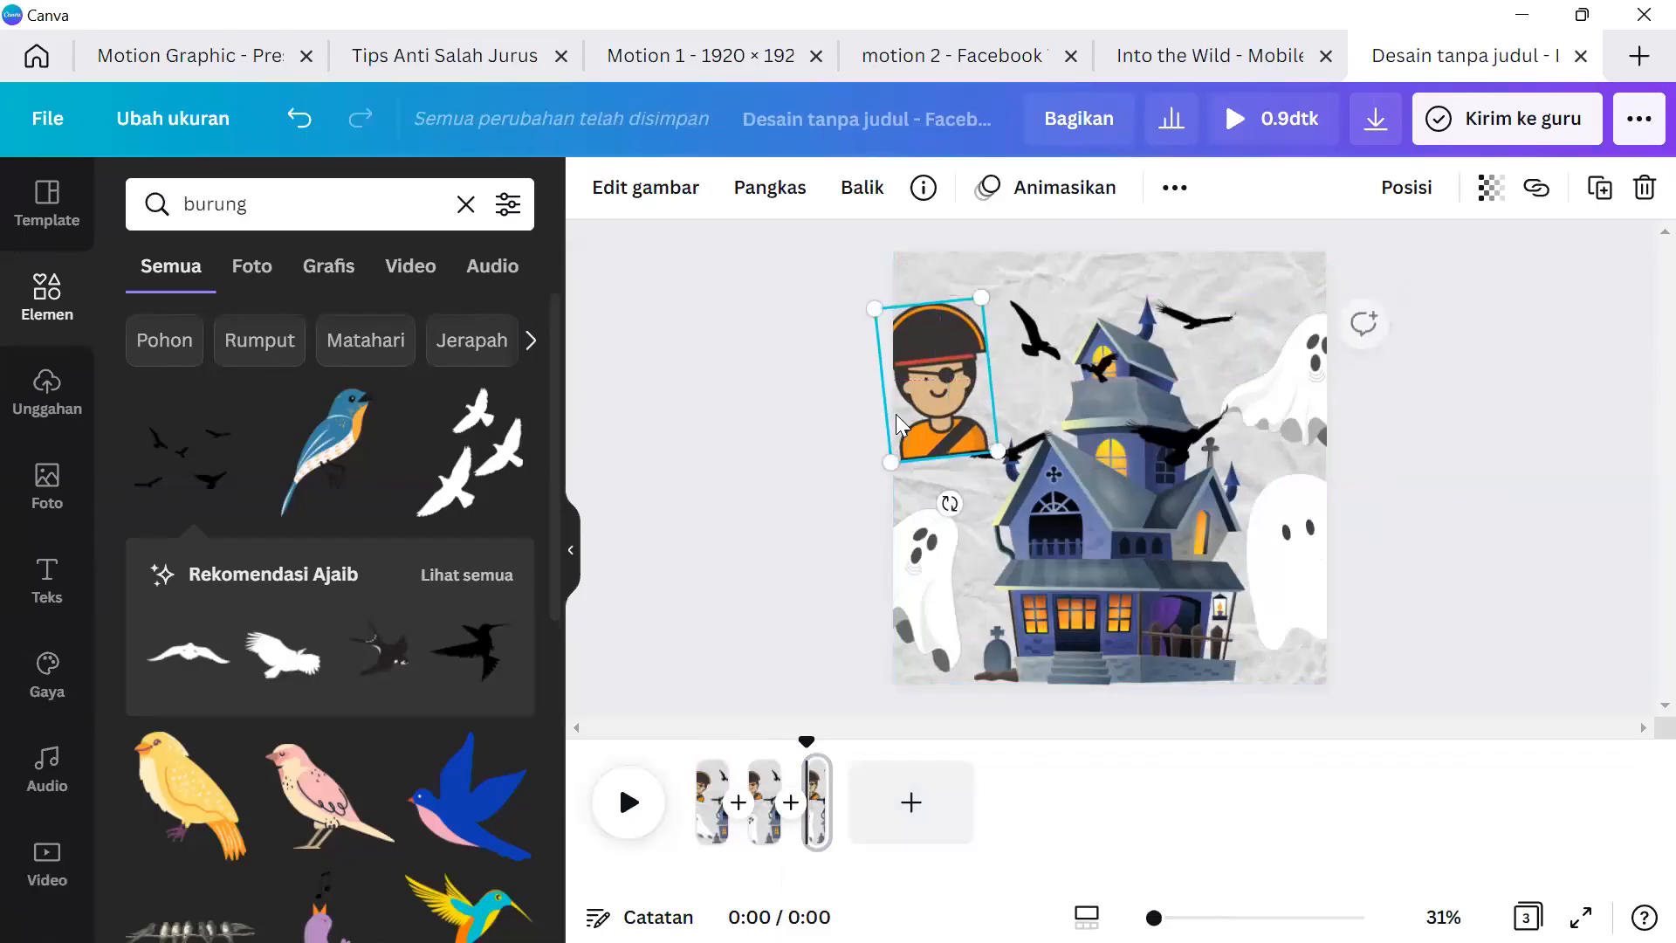
pyautogui.hotkey('ctrl', 'z')
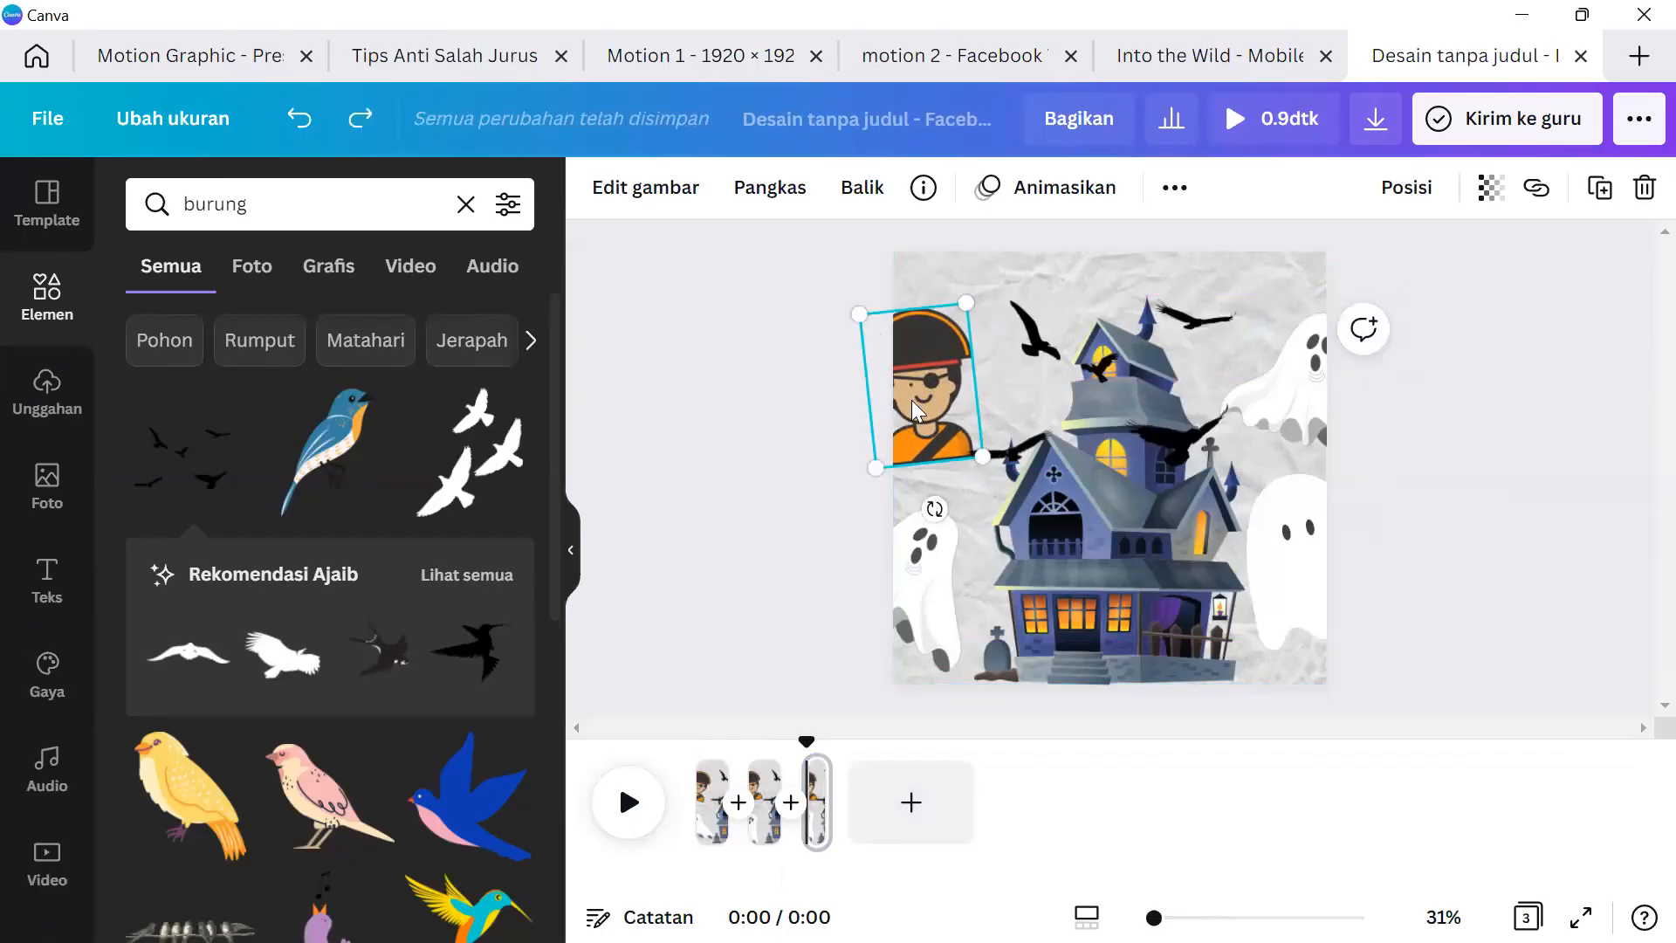
pyautogui.hotkey('ctrl', 'd')
pyautogui.moveTo(920, 391); pyautogui.dragTo(948, 377)
pyautogui.hotkey('ctrl', 'z')
pyautogui.click(760, 407)
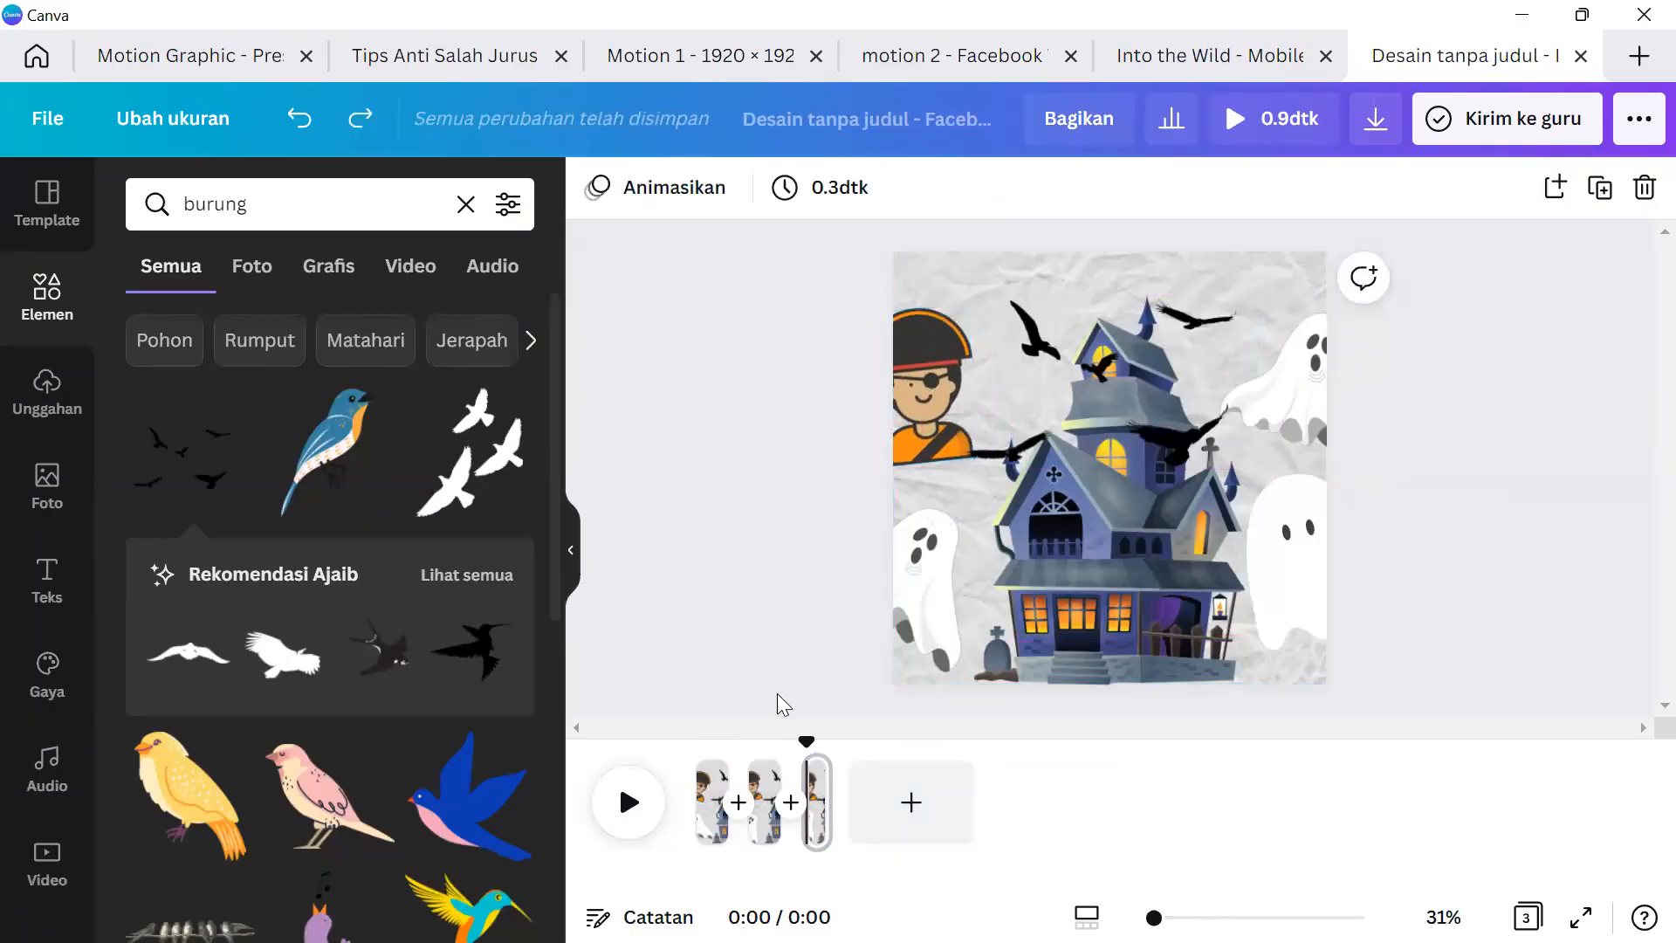
# On the third page, move the pirate fully onto the page beside the haunted house.
pyautogui.click(932, 389)
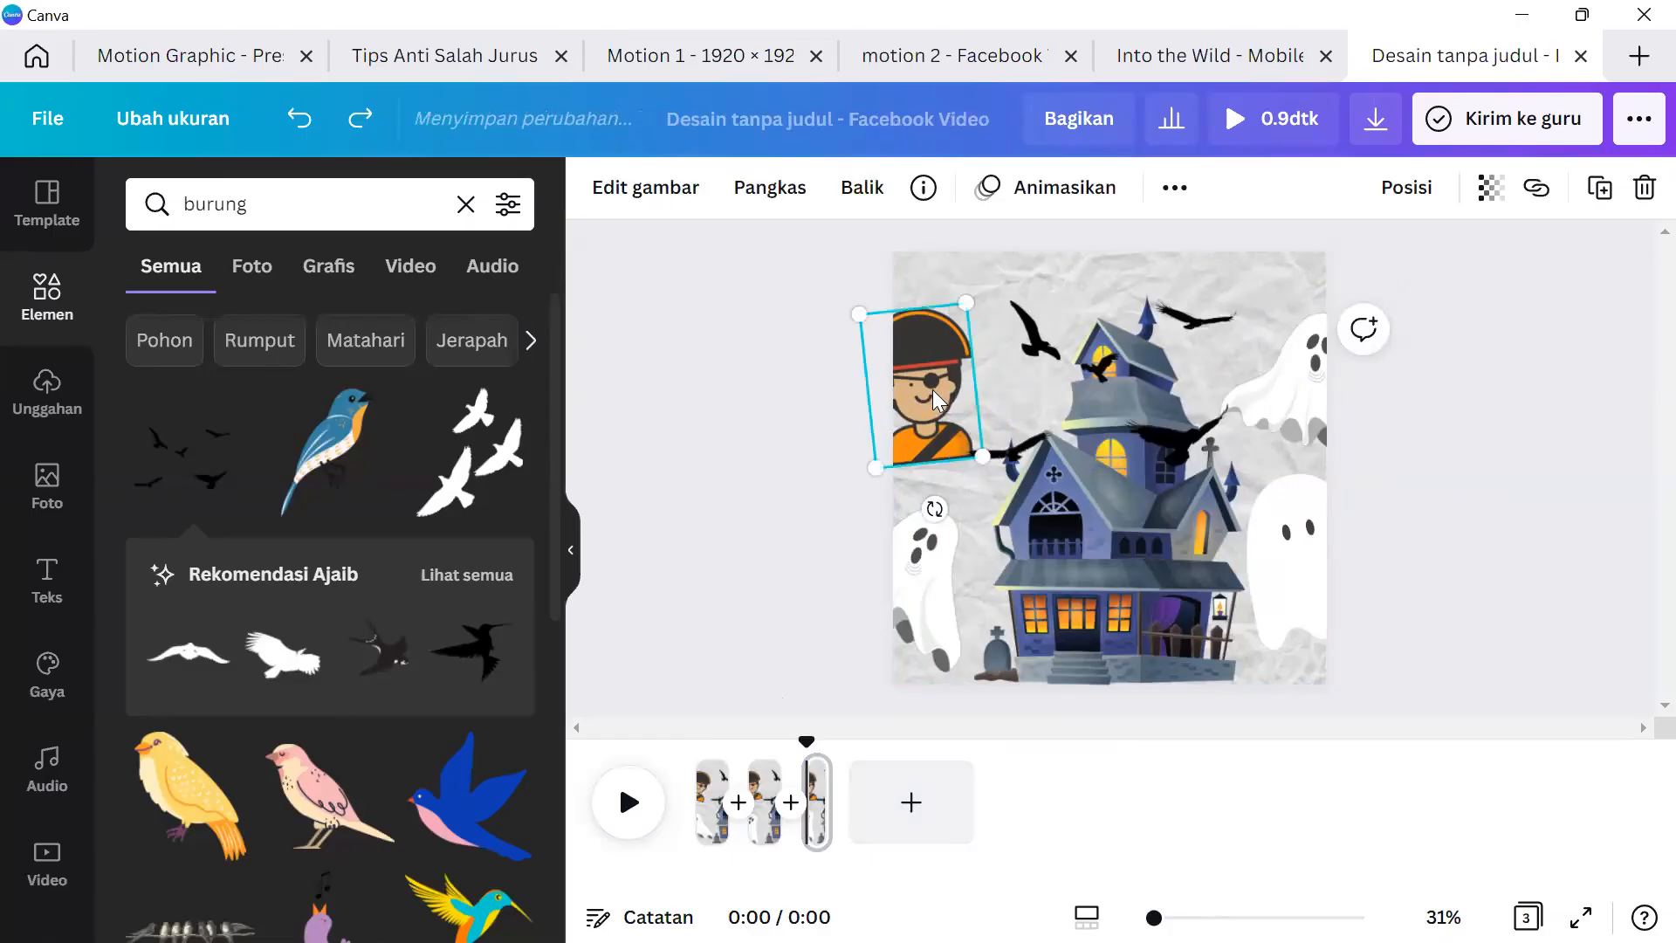
pyautogui.moveTo(933, 389)
pyautogui.mouseDown()
pyautogui.moveTo(974, 378)
pyautogui.moveTo(989, 404)
pyautogui.moveTo(941, 377)
pyautogui.mouseUp()
pyautogui.press('Escape')
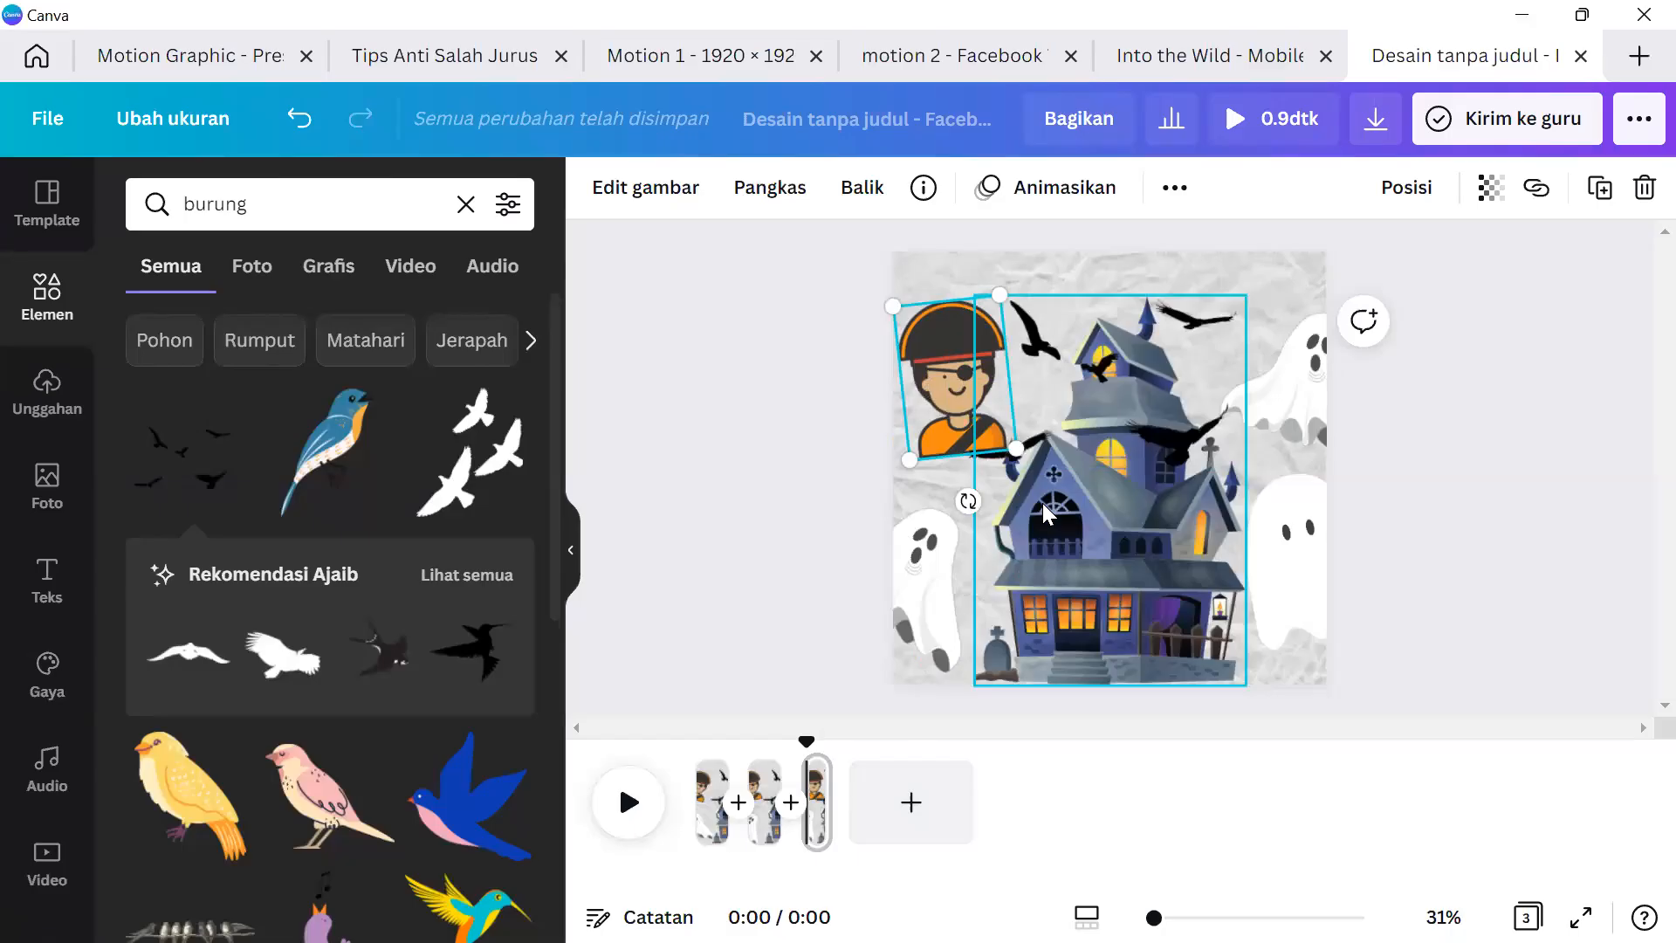
# After comparing with the earlier pages, move the third page's lower left ghost toward the house and tilt it clockwise.
pyautogui.click(710, 834)
pyautogui.click(765, 812)
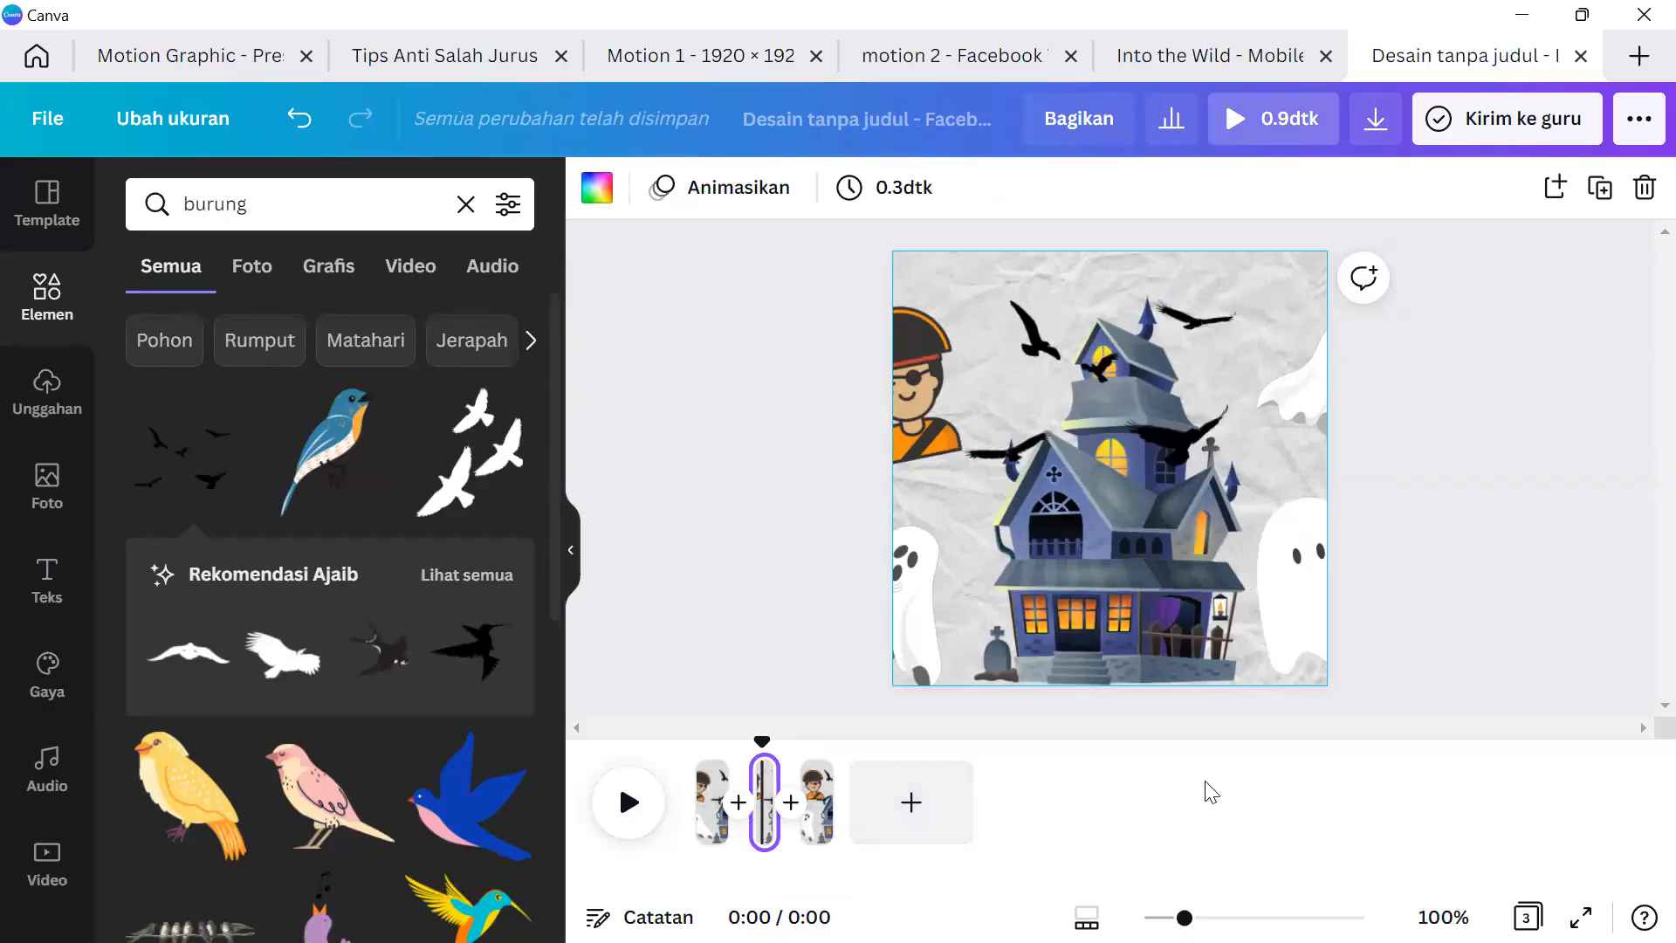
pyautogui.click(939, 400)
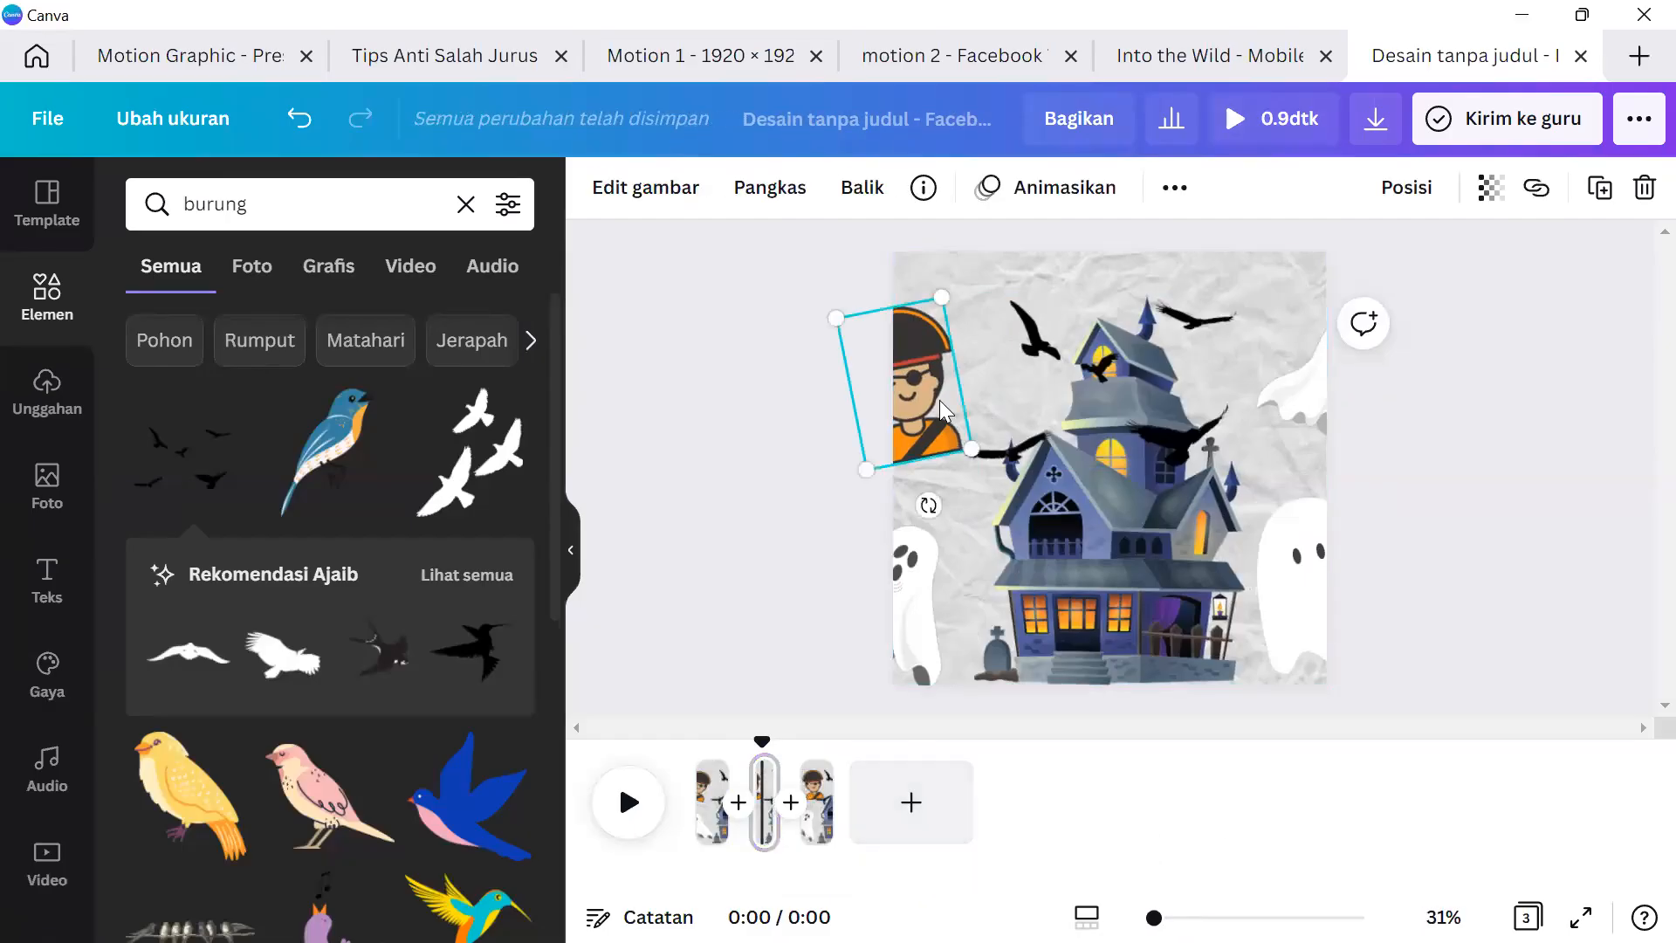
pyautogui.click(817, 801)
pyautogui.click(921, 345)
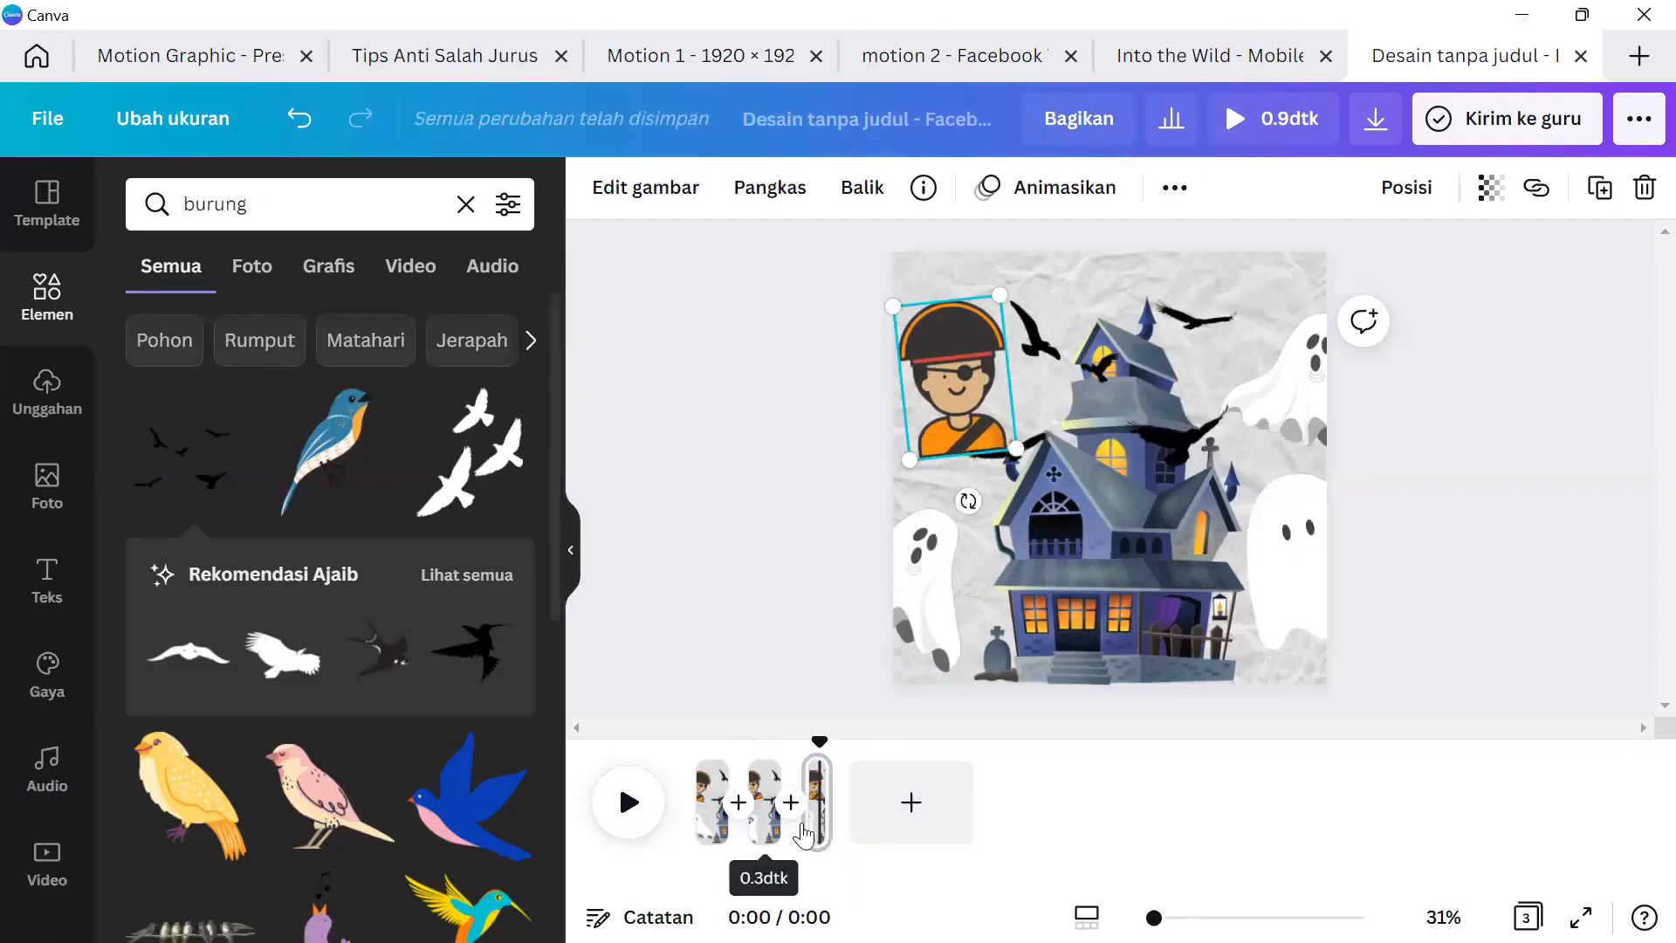
pyautogui.moveTo(928, 589); pyautogui.dragTo(970, 569)
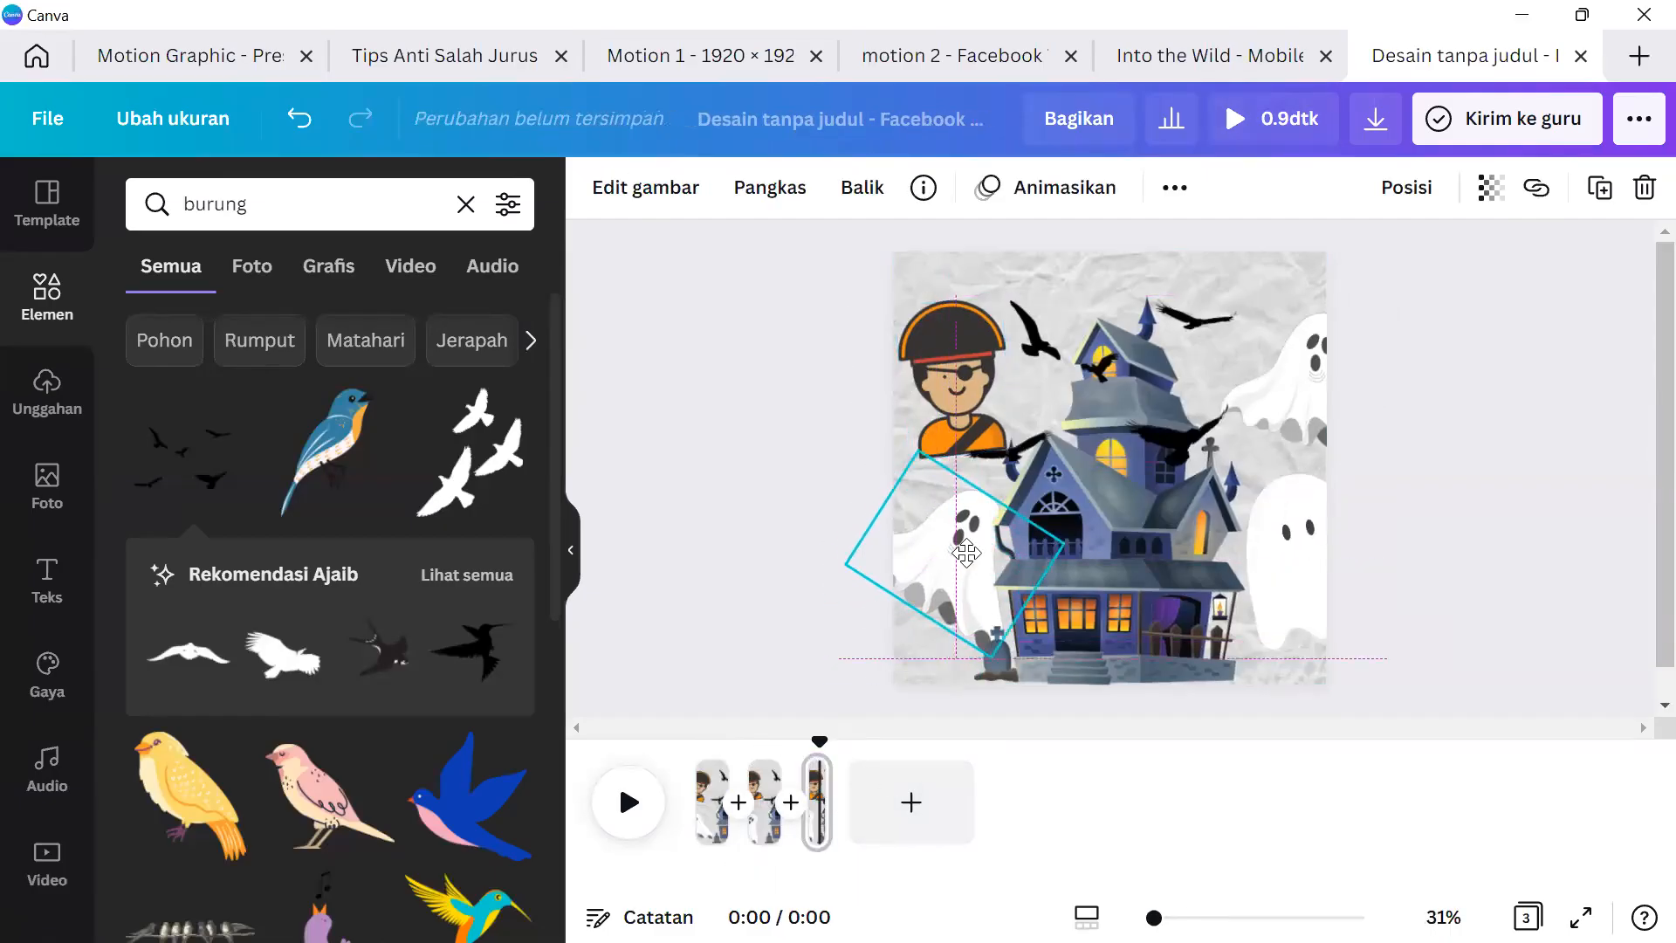
# On the third page, shift the rounded ghost down and inward, and rotate the upper right draped ghost counterclockwise.
pyautogui.click(1328, 533)
pyautogui.moveTo(1329, 532); pyautogui.dragTo(1281, 583)
pyautogui.click(1299, 396)
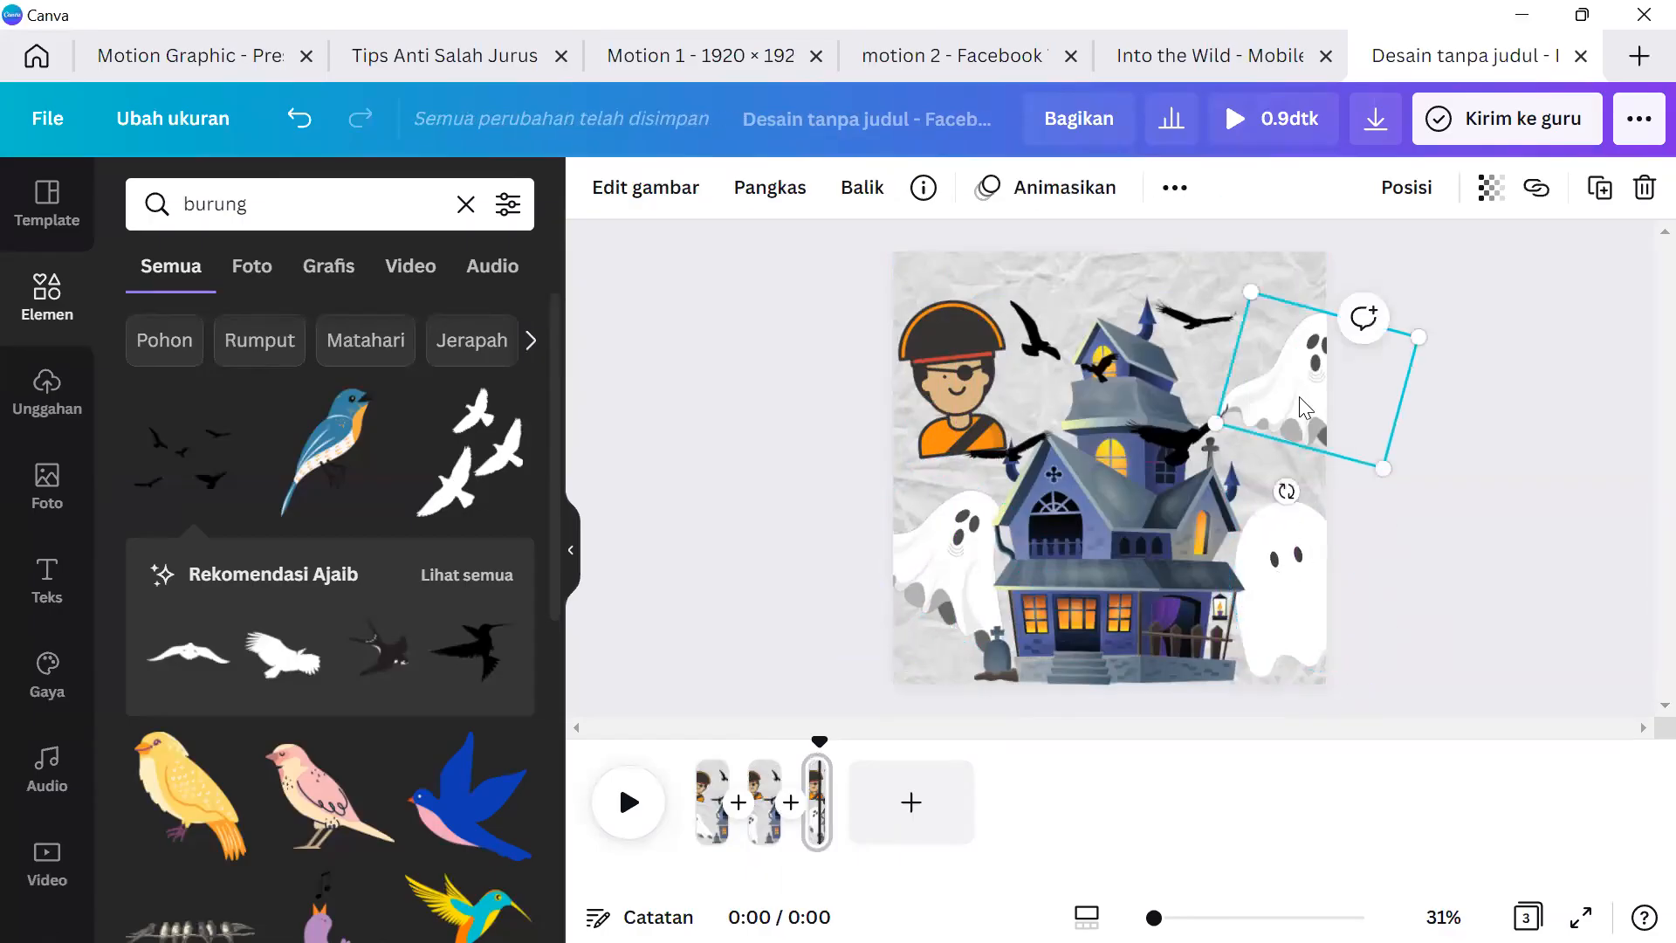
pyautogui.moveTo(1286, 490); pyautogui.dragTo(1414, 495)
pyautogui.click(1411, 494)
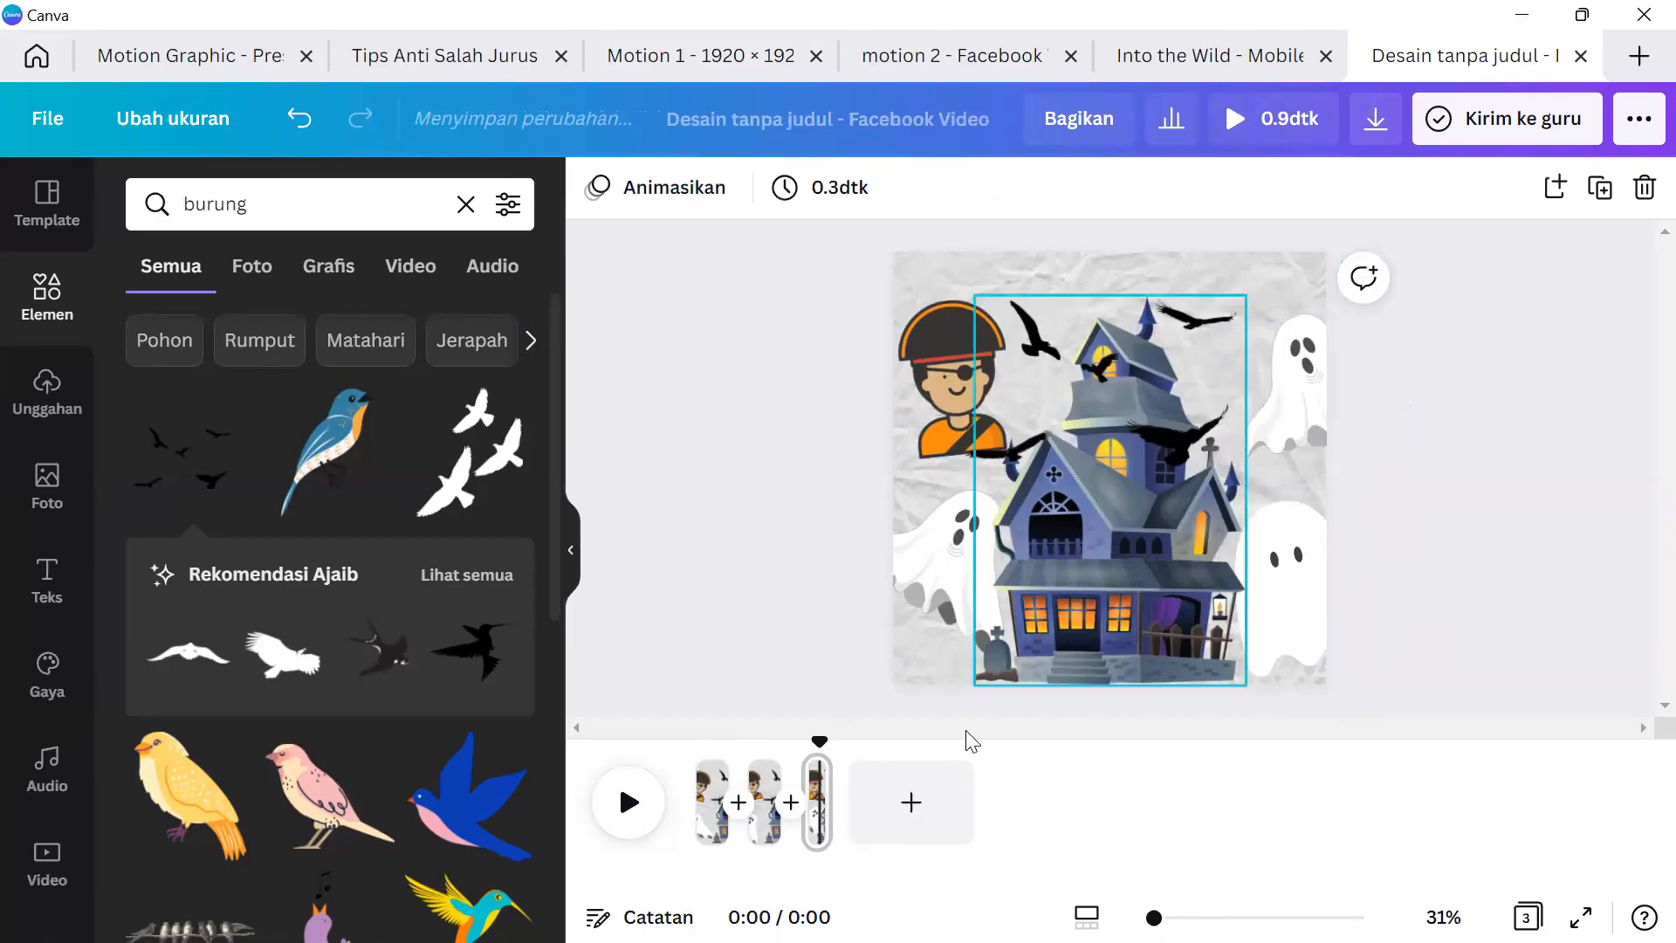
# Duplicate the third page and rotate the pirate on the new fourth page to about 7°.
pyautogui.click(818, 823)
pyautogui.hotkey('ctrl', 'd')
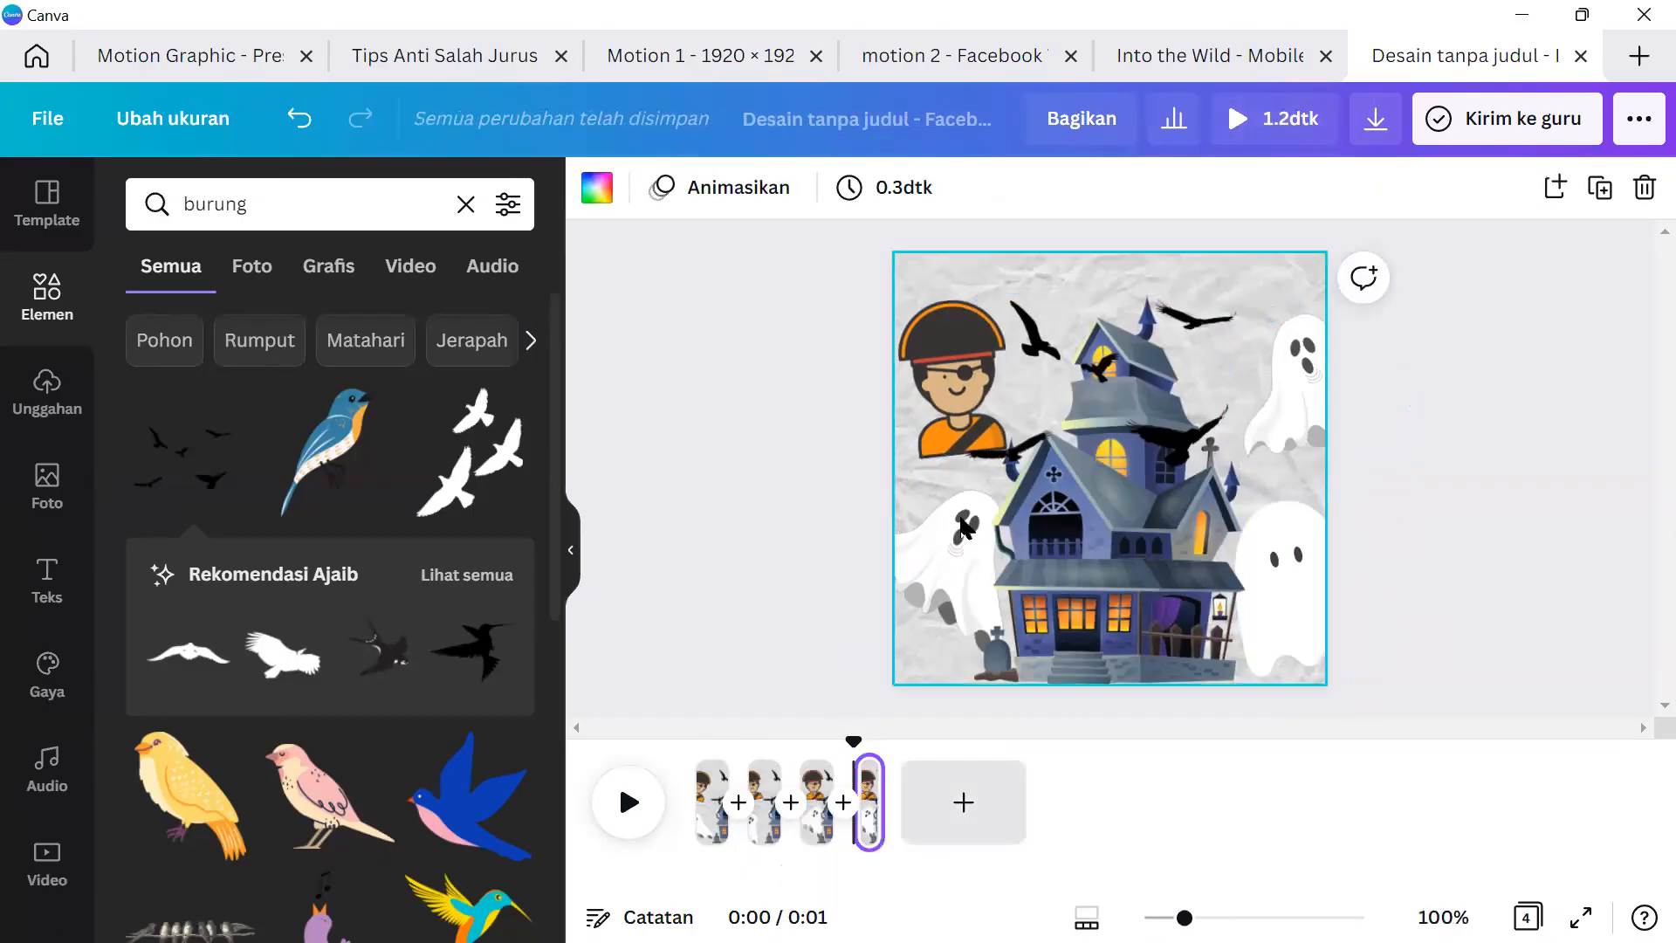
pyautogui.click(951, 400)
pyautogui.click(858, 441)
pyautogui.click(938, 393)
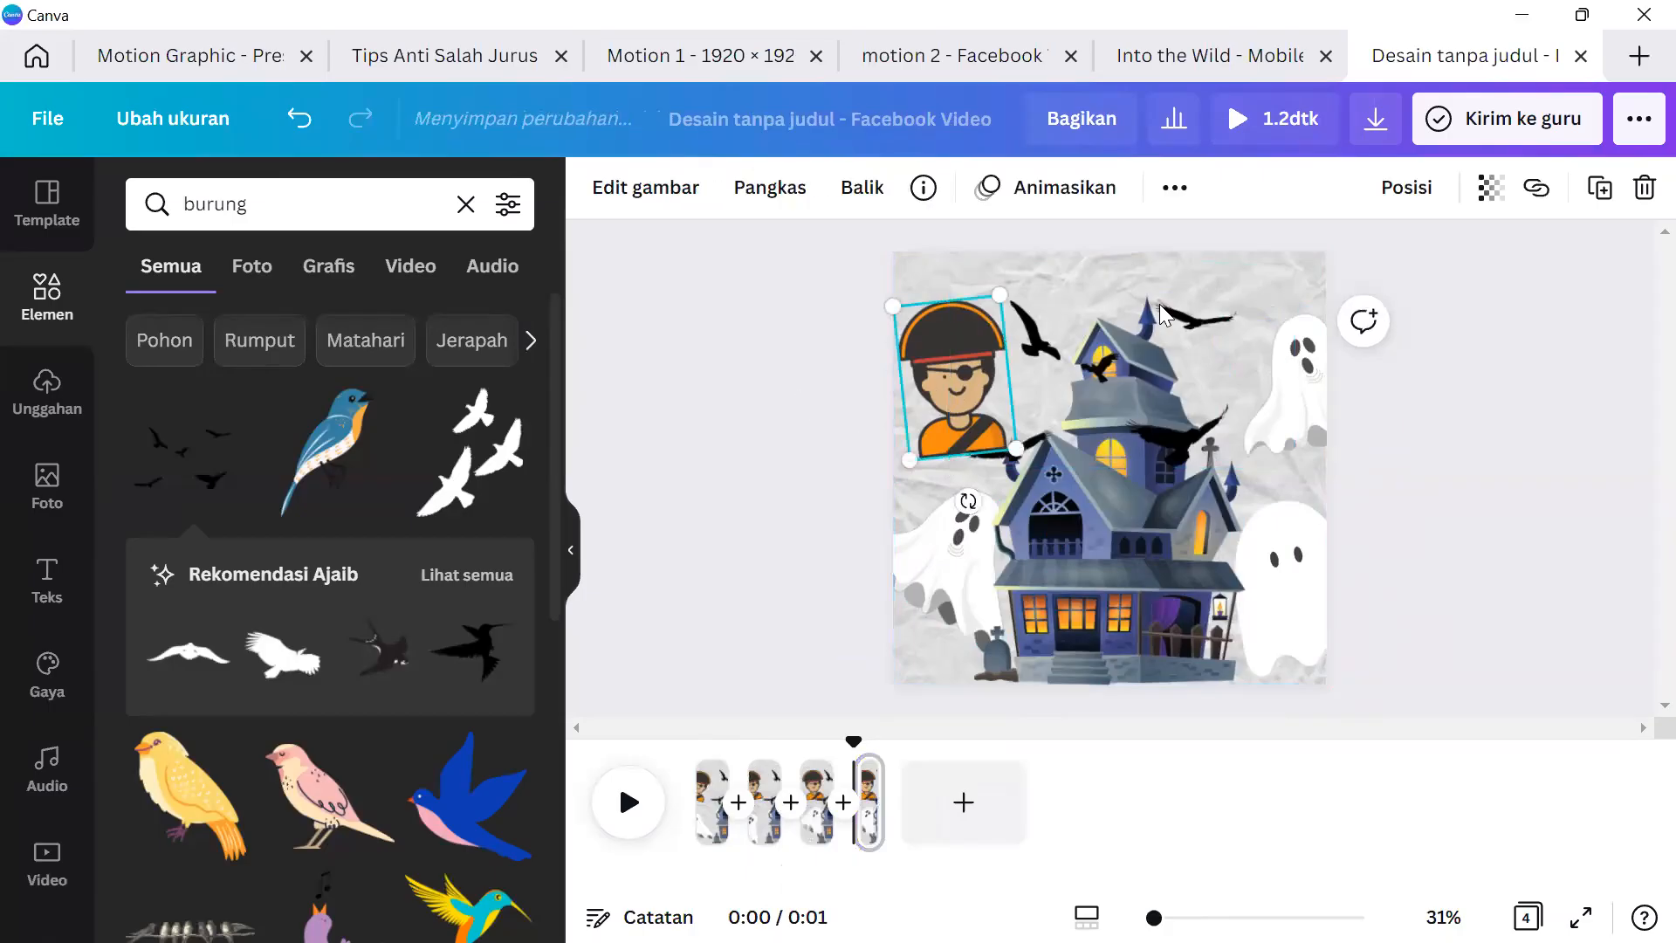
pyautogui.click(1410, 190)
pyautogui.click(1384, 284)
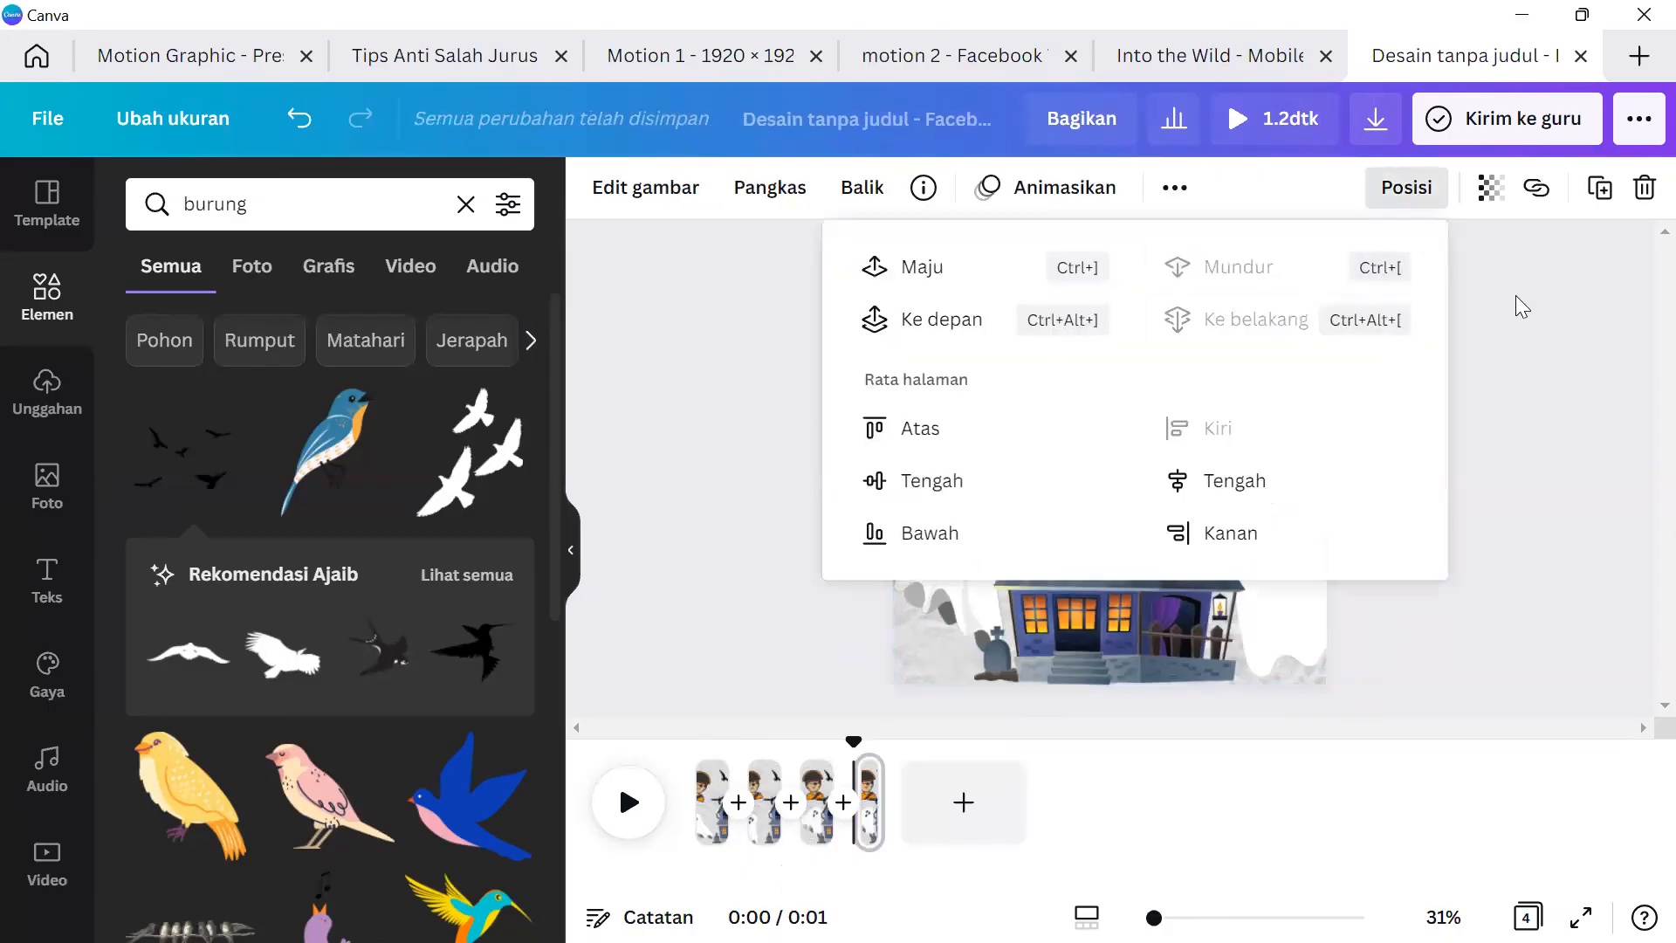
pyautogui.click(1516, 306)
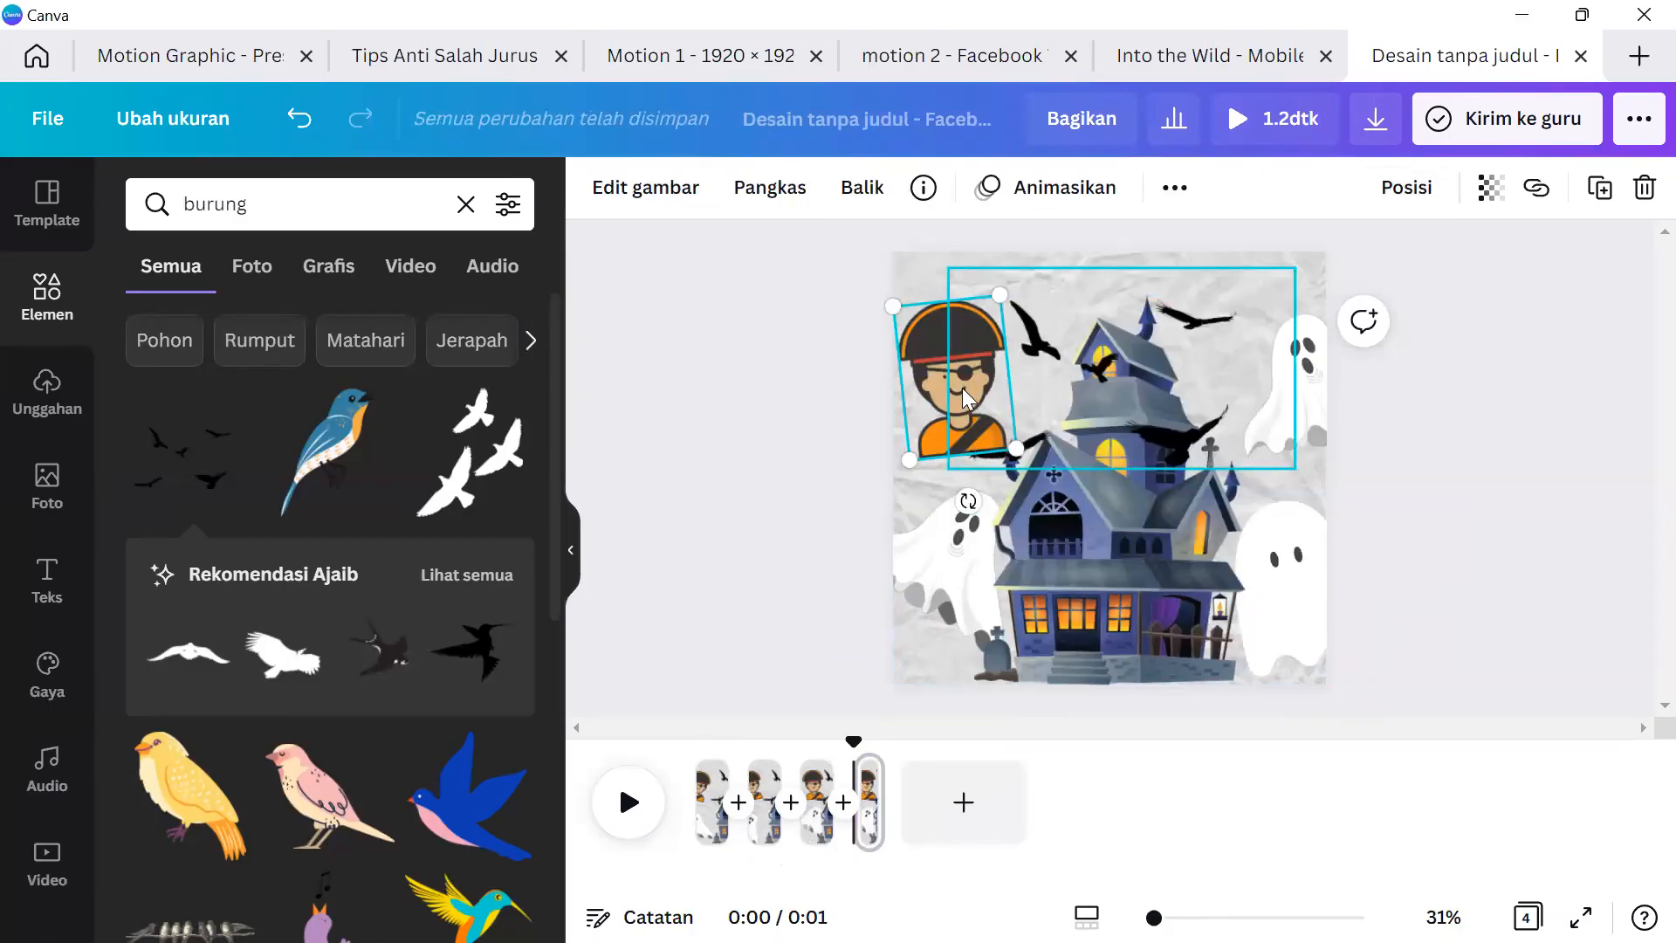
pyautogui.moveTo(960, 500); pyautogui.dragTo(940, 500)
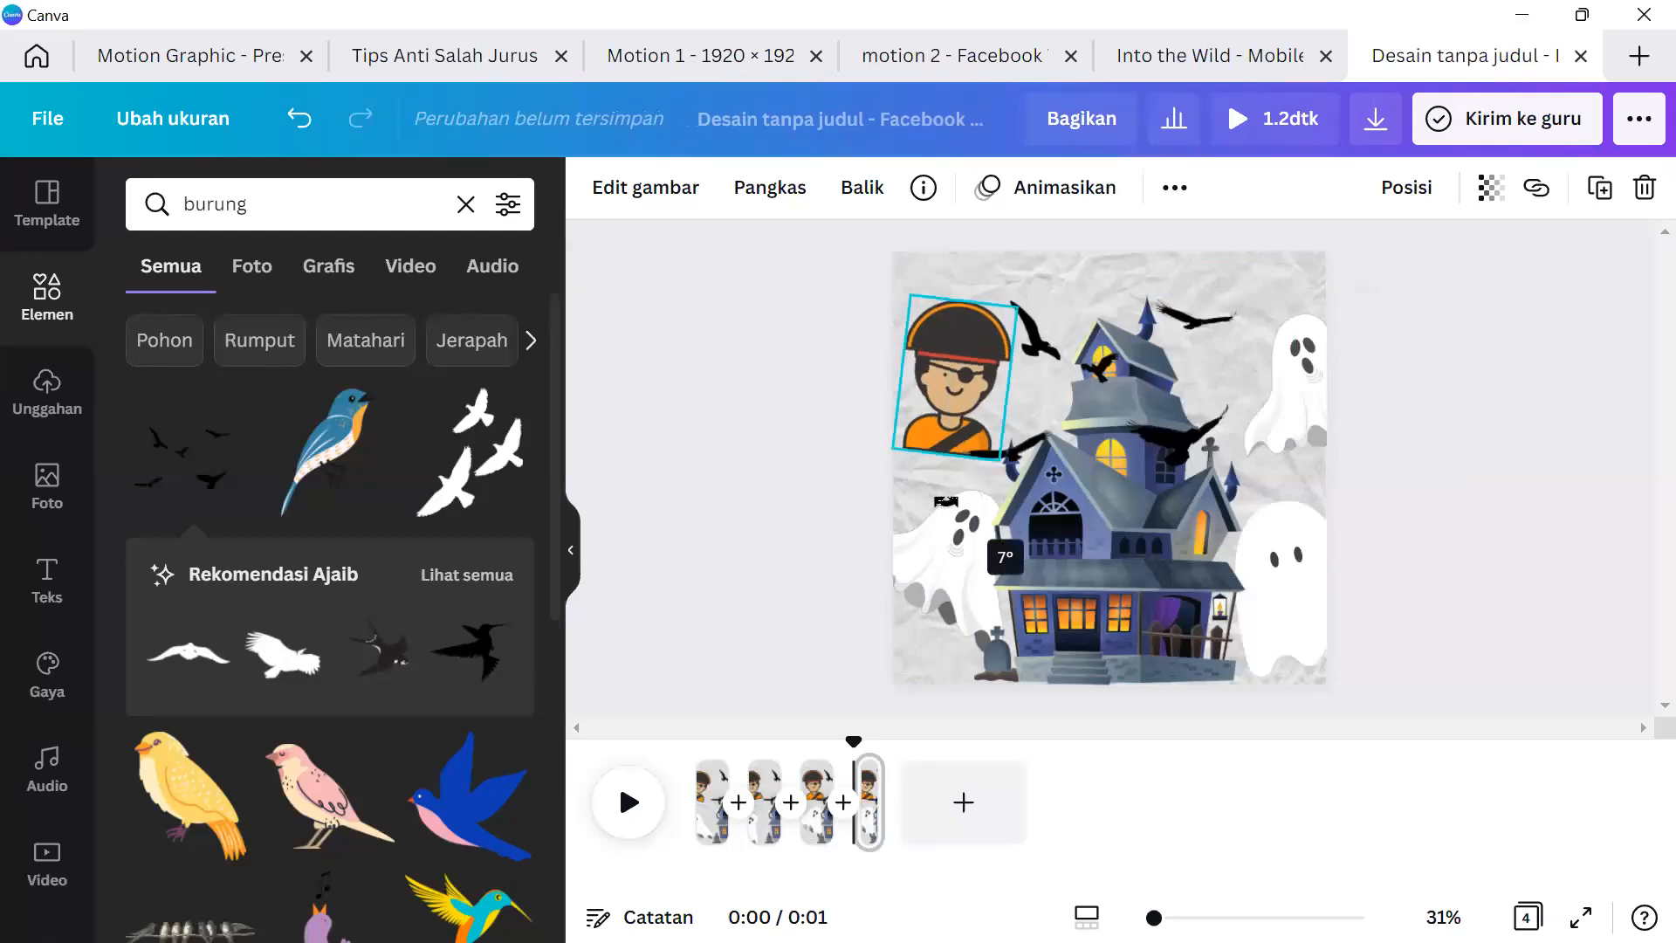
# On the fourth page, rotate the lower left ghost counterclockwise until nearly upright and both ghosts near the right edge clockwise.
pyautogui.click(984, 562)
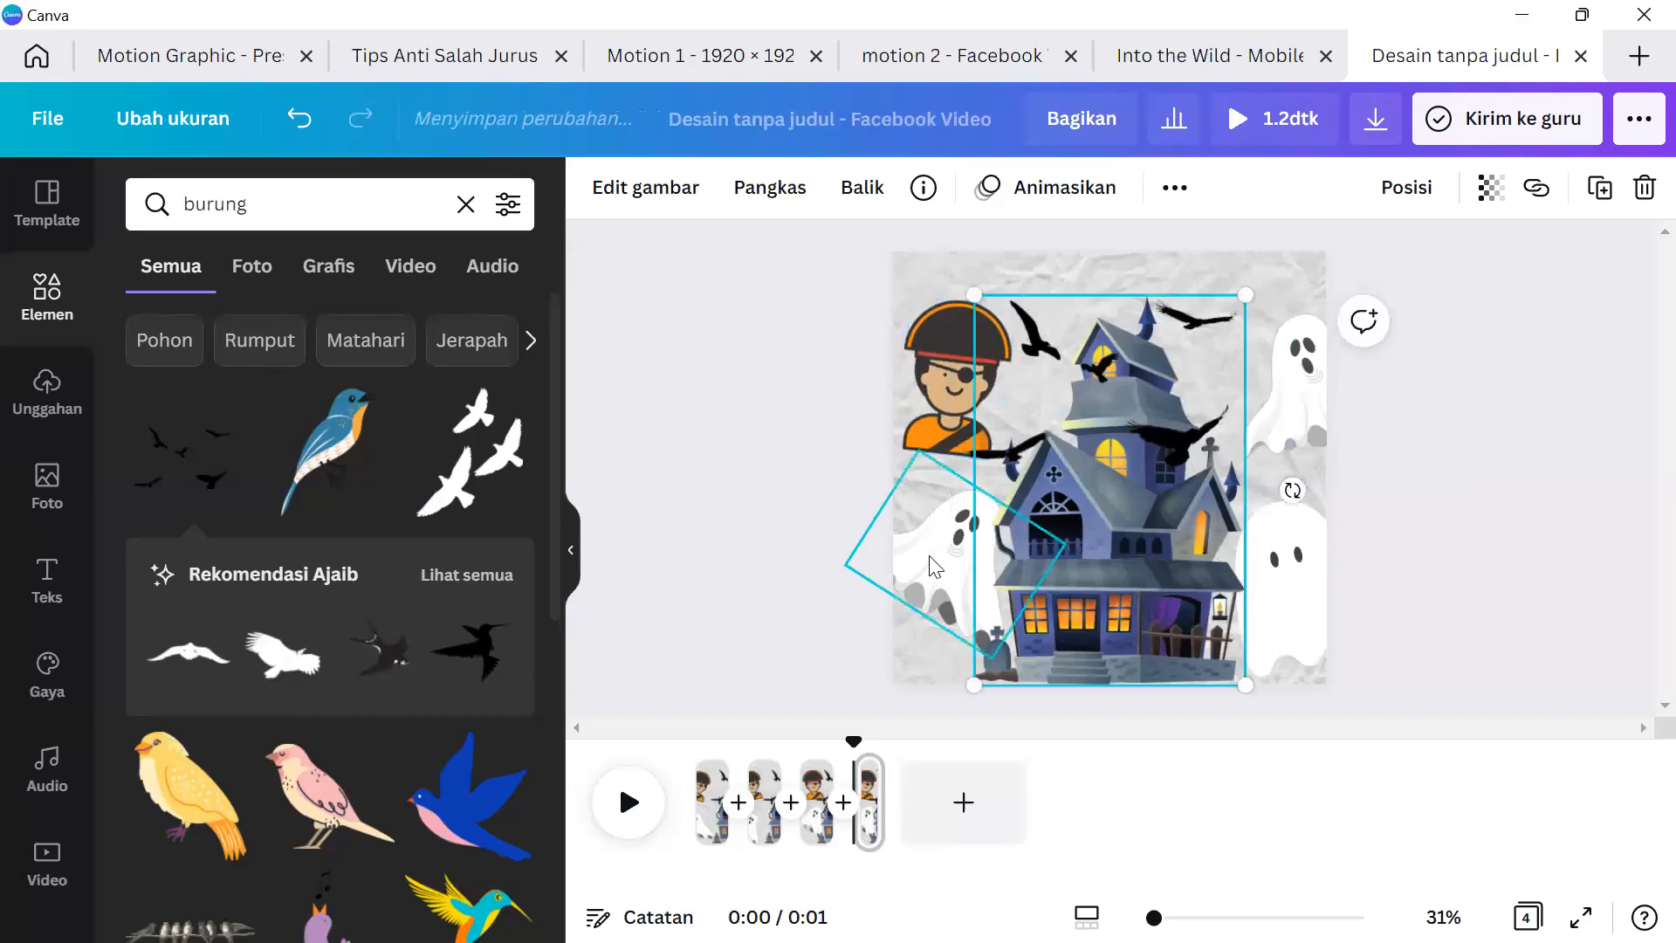
pyautogui.moveTo(894, 650); pyautogui.dragTo(999, 711)
pyautogui.click(1283, 602)
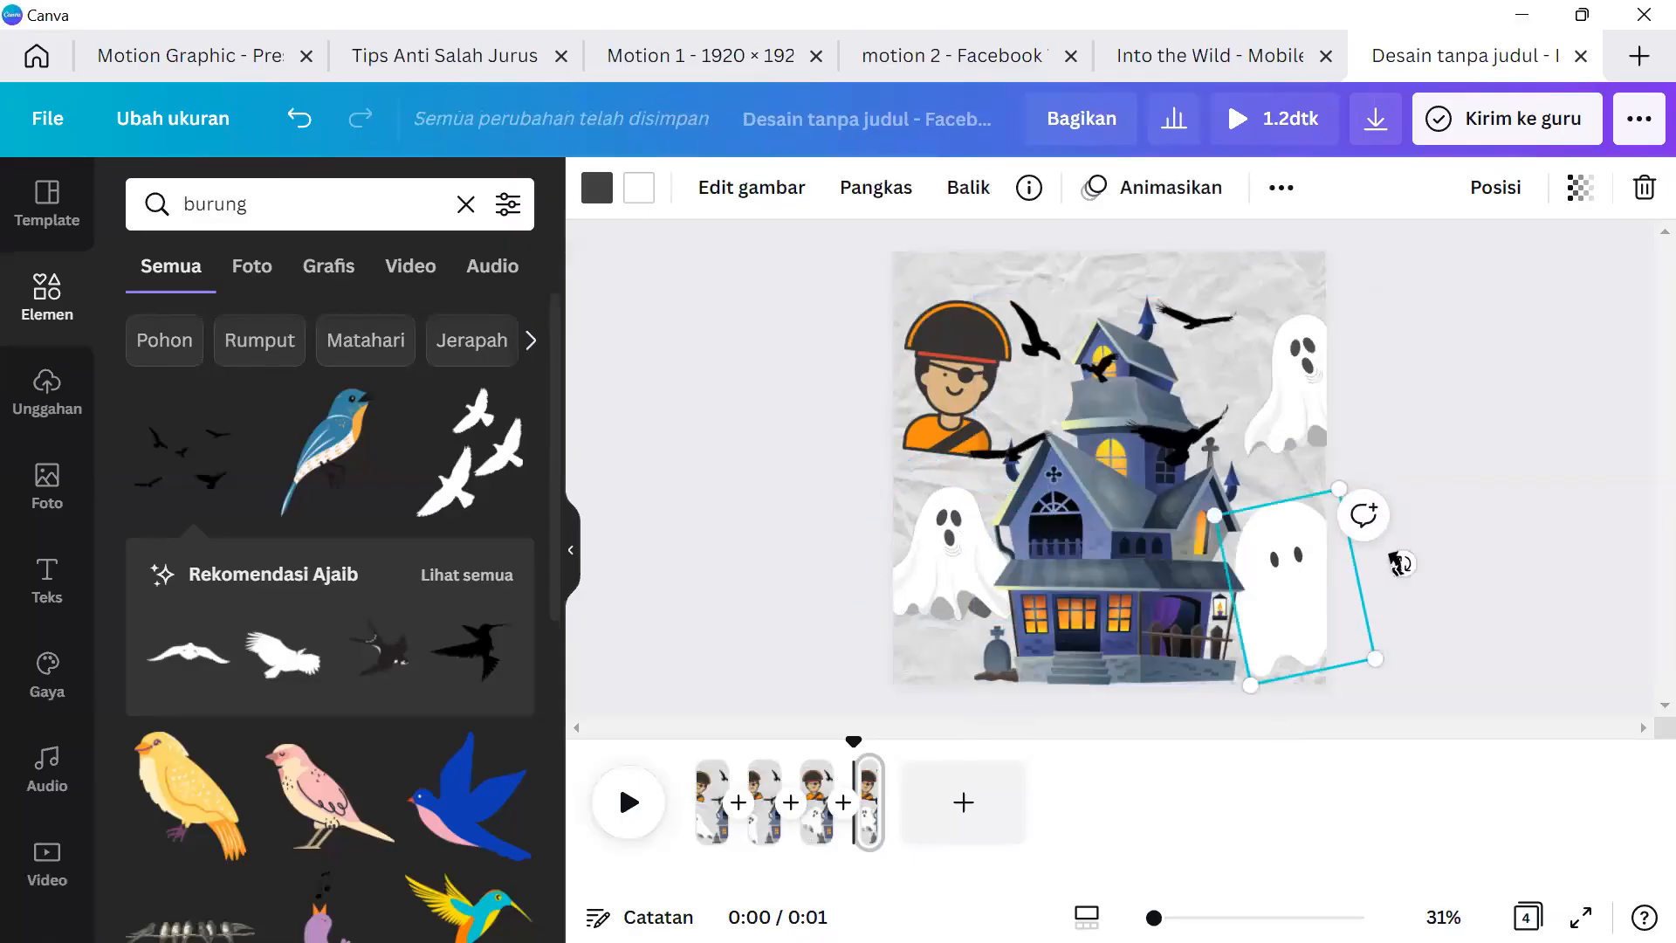
pyautogui.moveTo(1403, 563); pyautogui.dragTo(1304, 489)
pyautogui.click(1490, 471)
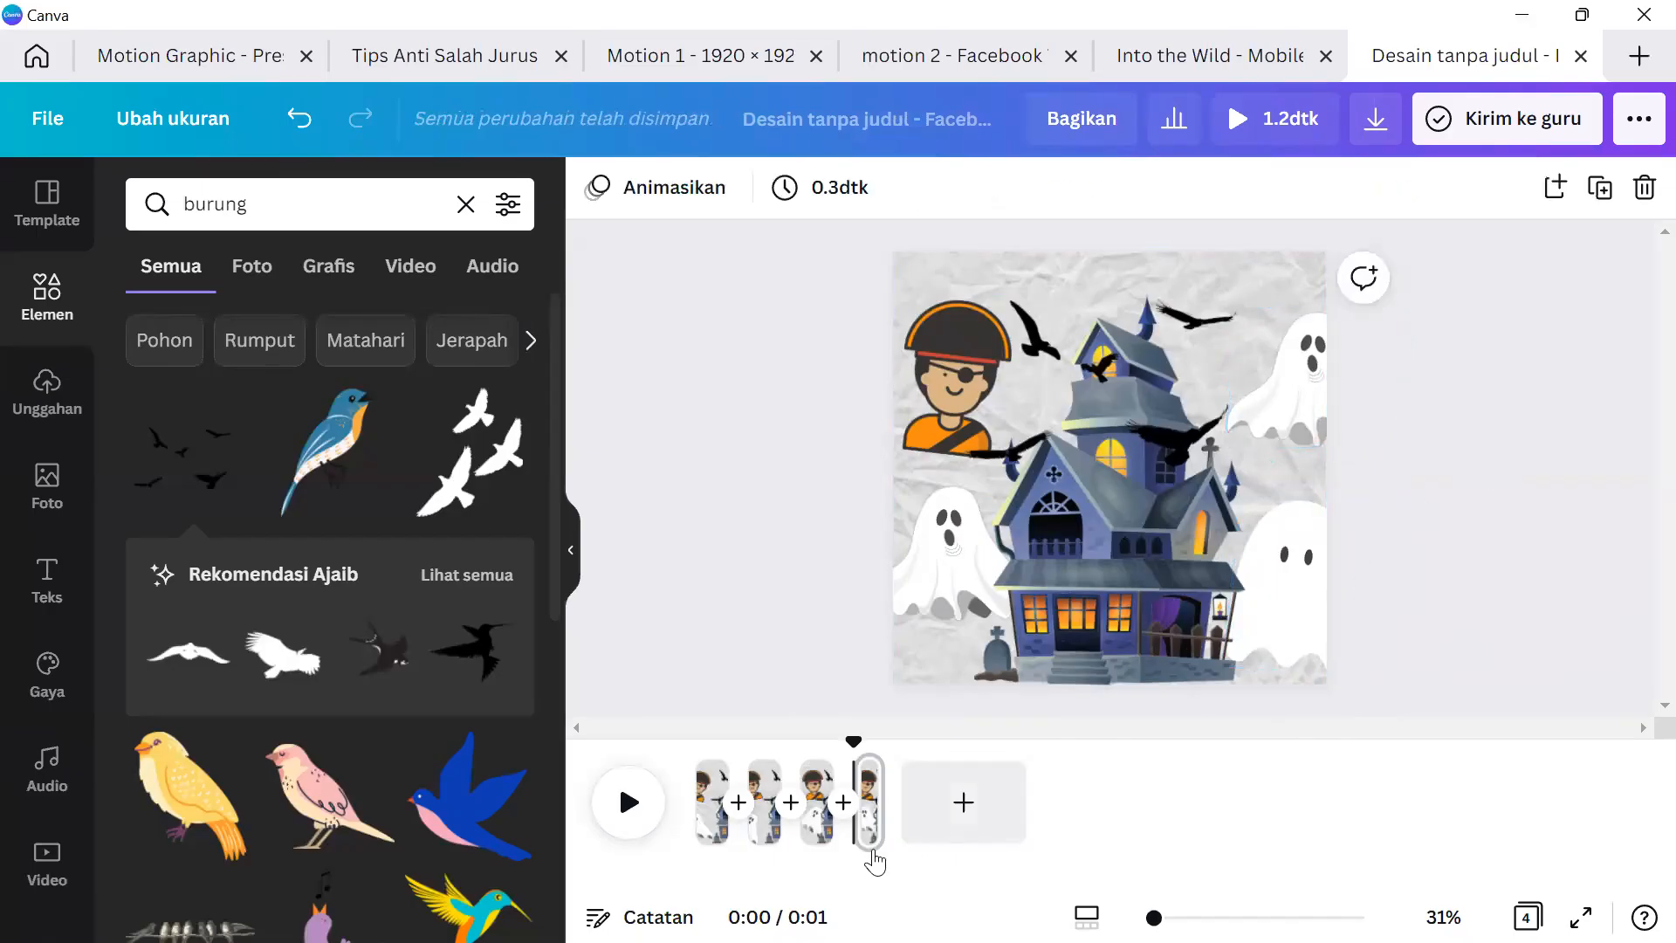
# Duplicate the fourth page, and on the new fifth page tilt the pirate counterclockwise and move him closer to the house.
pyautogui.click(869, 807)
pyautogui.hotkey('ctrl', 'd')
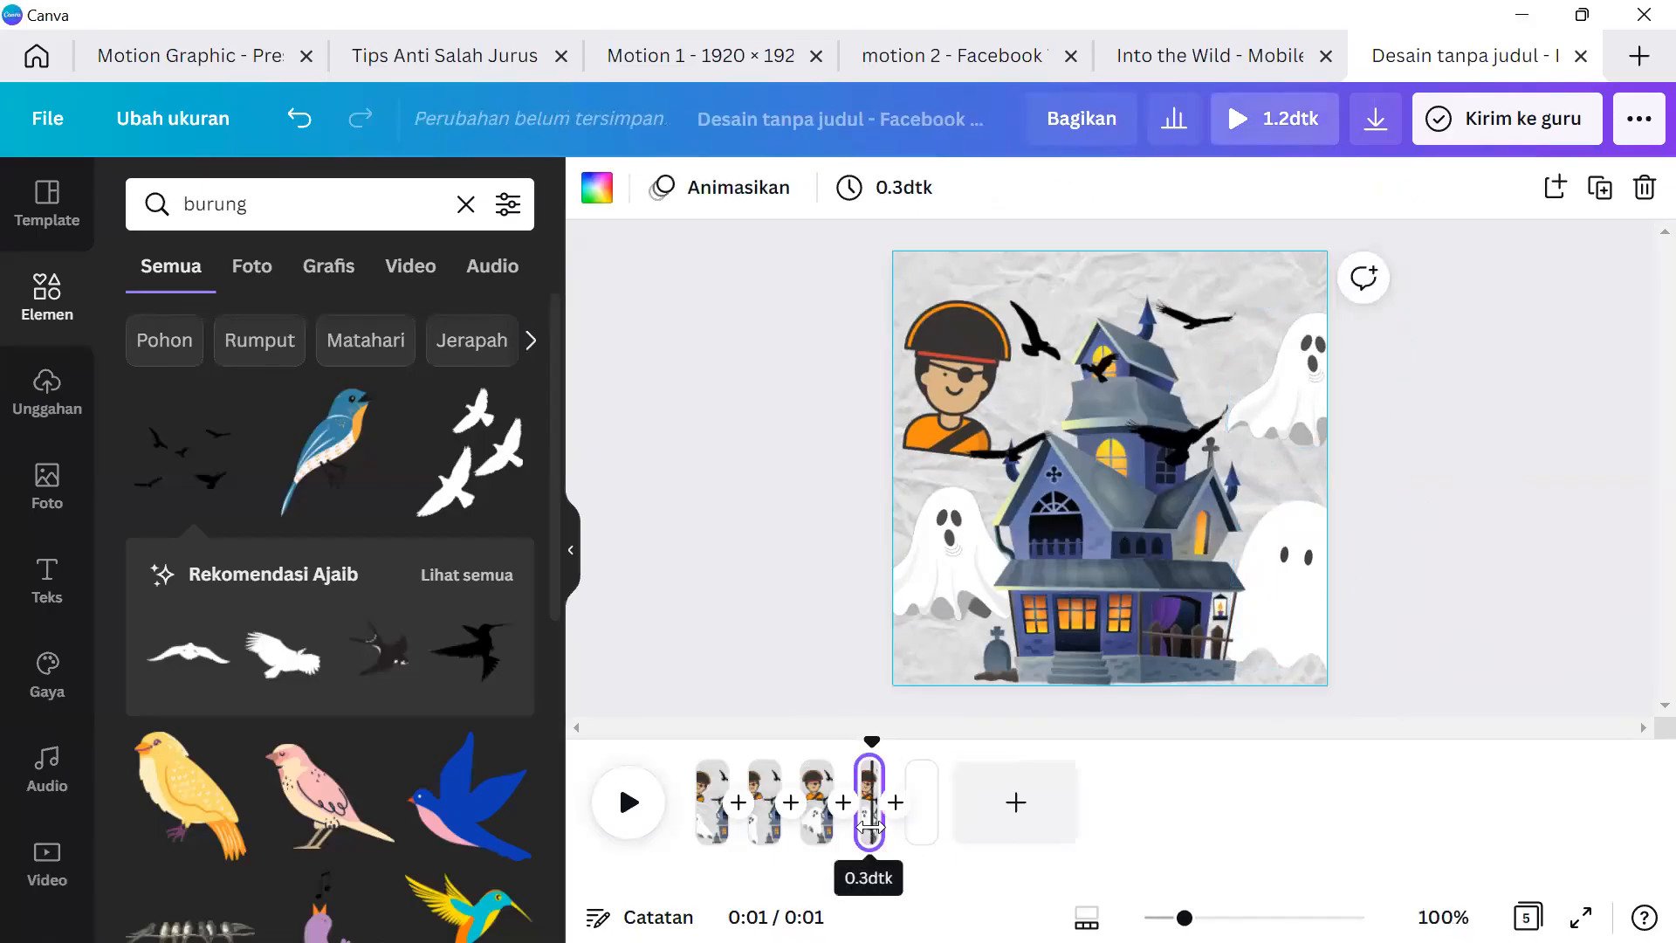
pyautogui.click(929, 403)
pyautogui.moveTo(966, 501); pyautogui.dragTo(979, 500)
pyautogui.moveTo(936, 353); pyautogui.dragTo(960, 356)
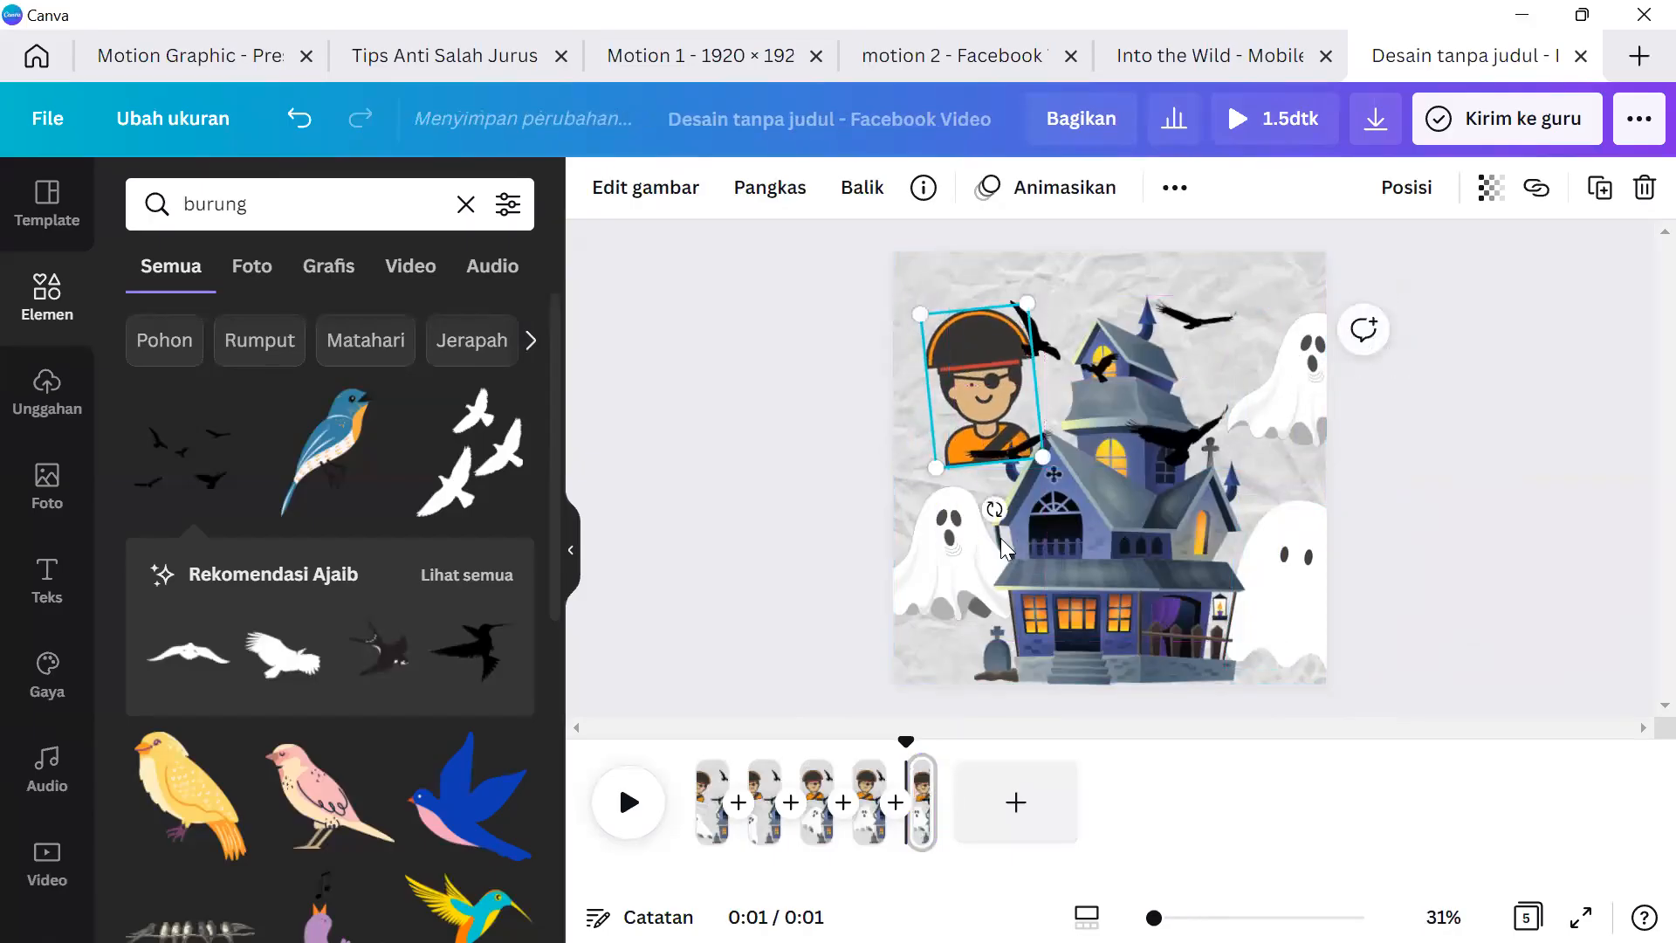
# On the fifth page, move the lower left draped ghost and the rounded ghost closer to the house.
pyautogui.click(944, 522)
pyautogui.moveTo(944, 521); pyautogui.dragTo(980, 519)
pyautogui.click(1166, 524)
pyautogui.click(1298, 559)
pyautogui.moveTo(1298, 558); pyautogui.dragTo(1254, 532)
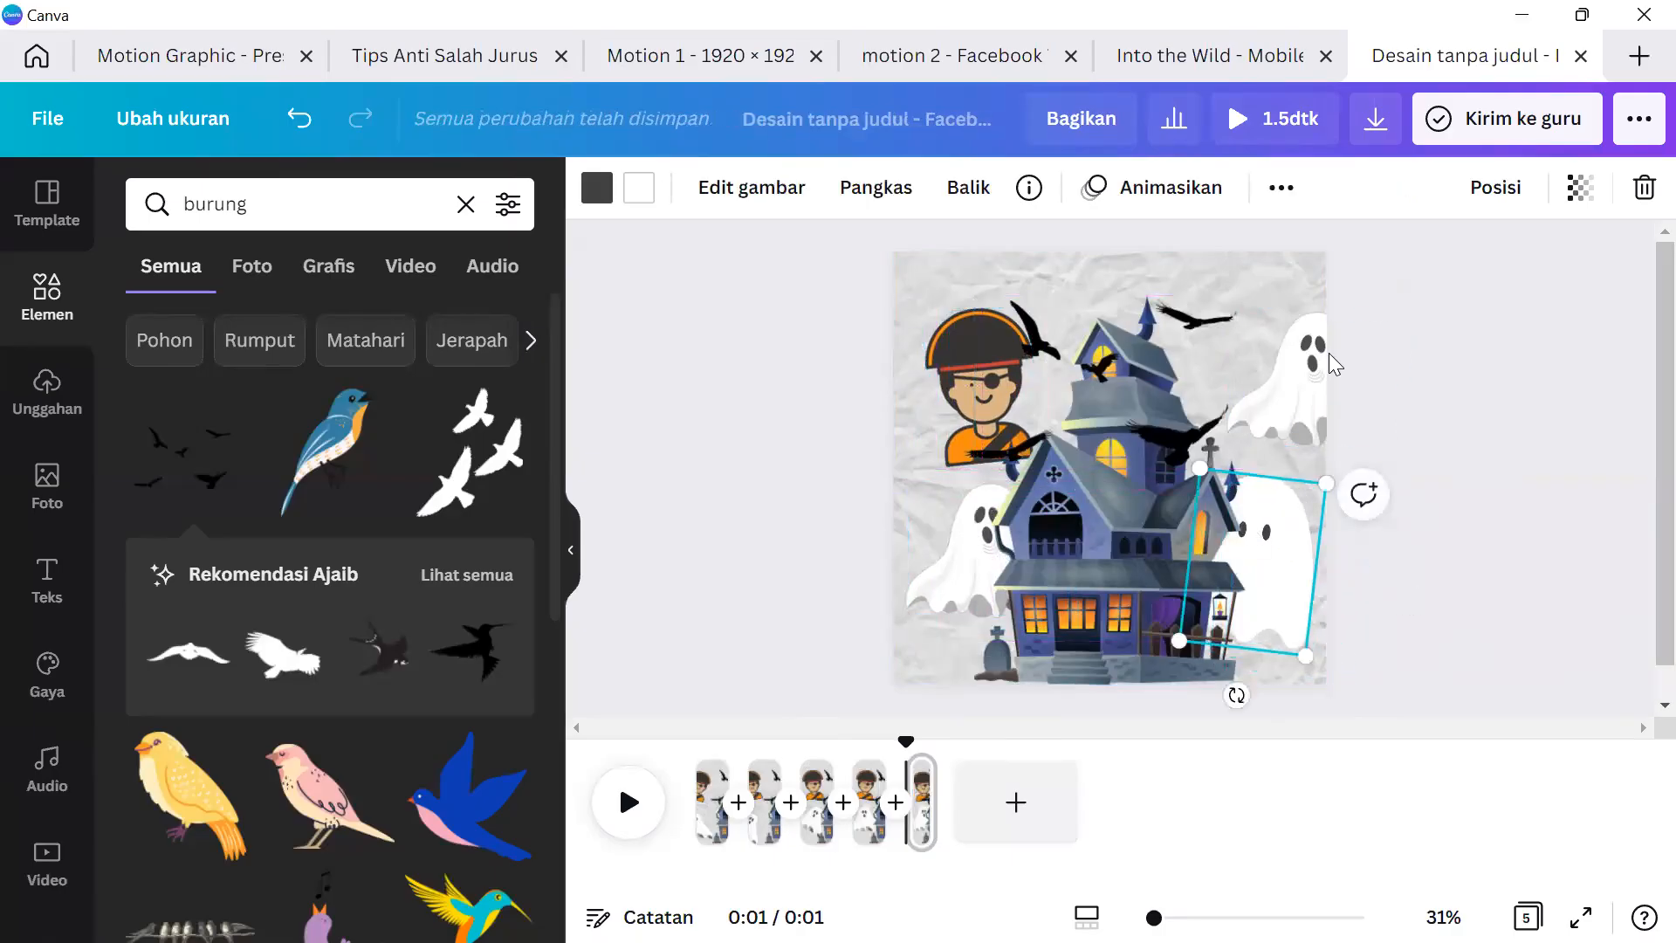
# On the fifth page, move the upper right draped ghost fully onto the page beside the tower and adjust its tilt.
pyautogui.click(1295, 366)
pyautogui.moveTo(1353, 340); pyautogui.dragTo(1286, 351)
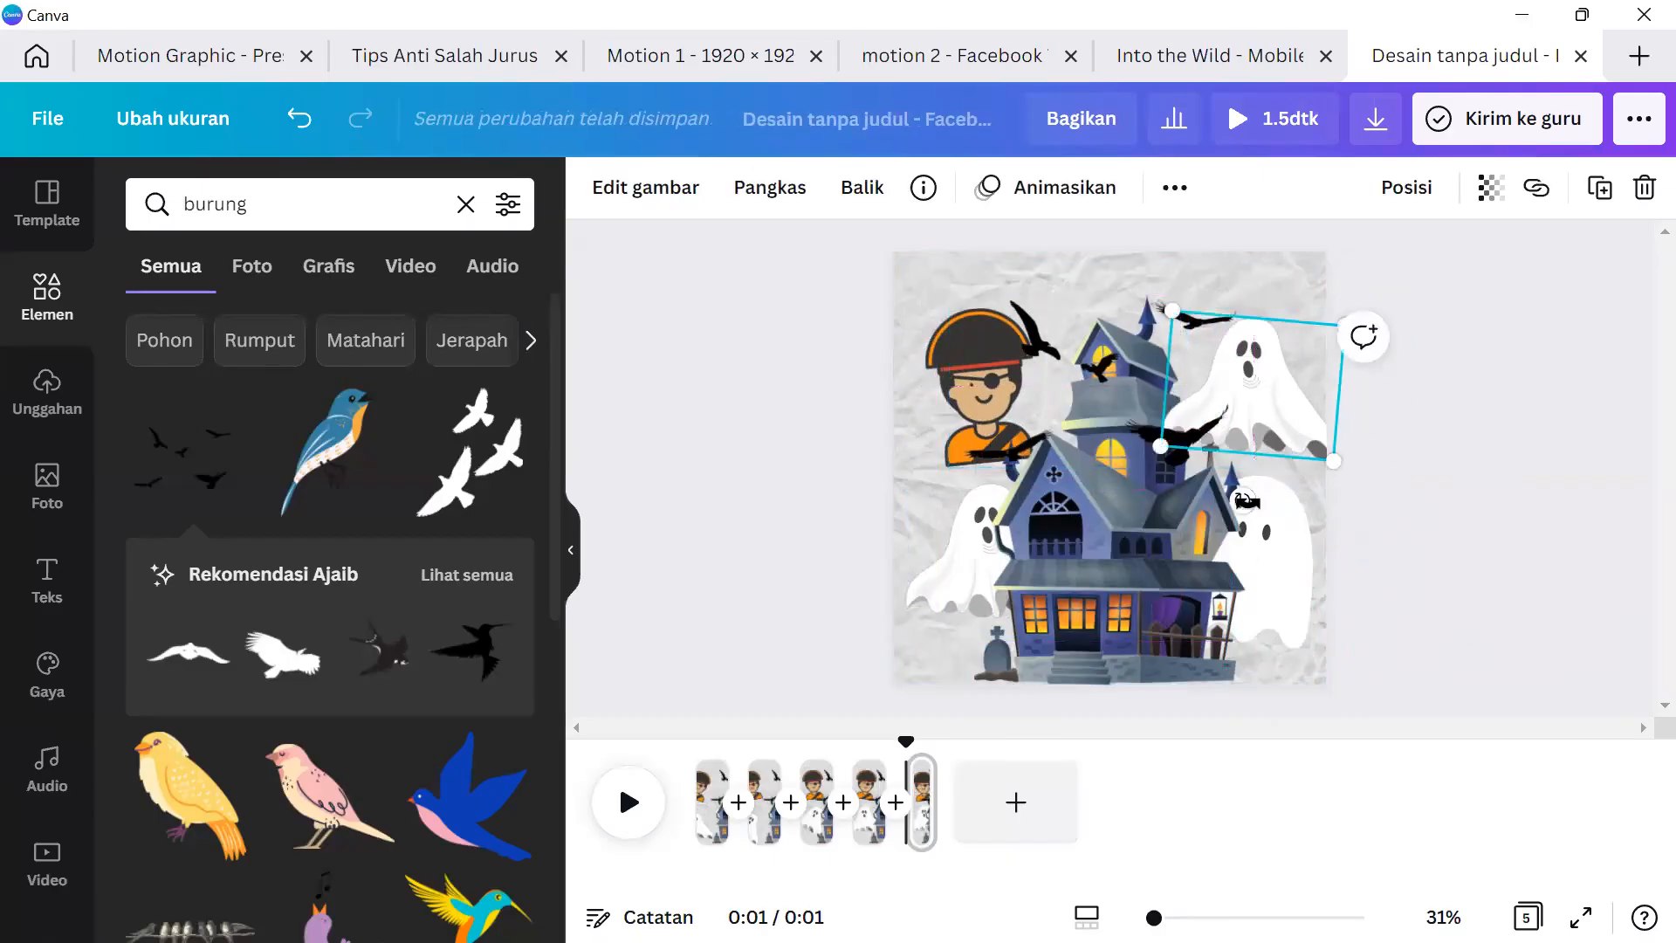
pyautogui.moveTo(1242, 501); pyautogui.dragTo(1272, 514)
pyautogui.moveTo(1248, 397); pyautogui.dragTo(1236, 408)
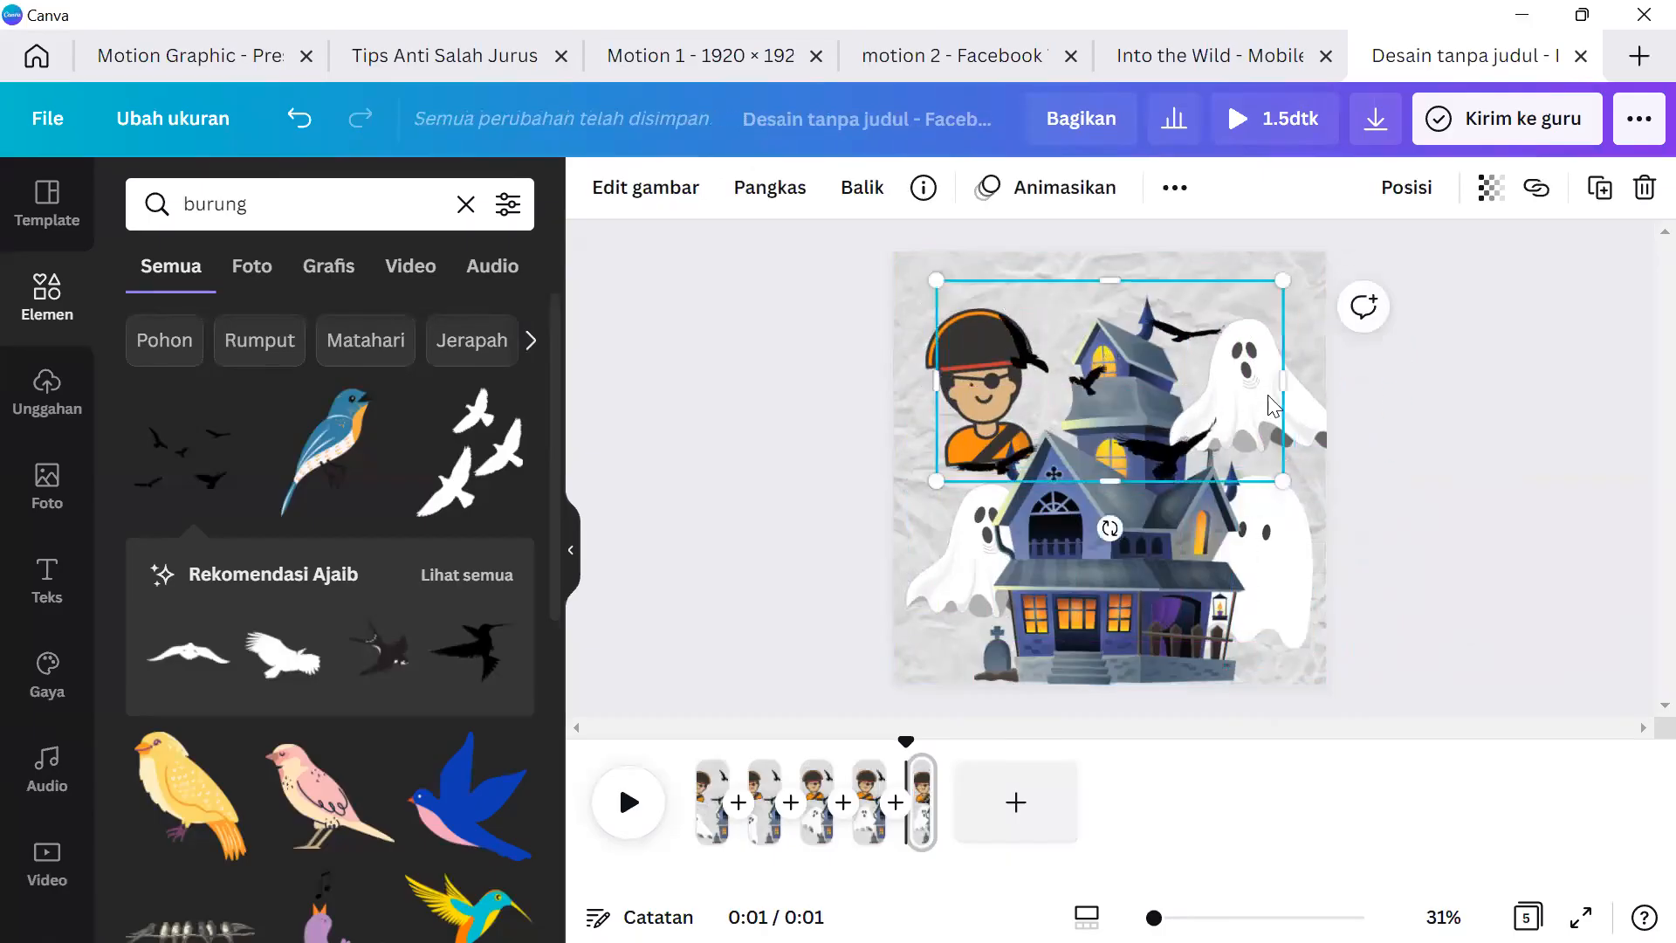
pyautogui.hotkey('ctrl', 'z')
pyautogui.click(1368, 394)
# On the fifth page, nudge the upper right draped ghost slightly down and closer to the tower.
pyautogui.click(1288, 404)
pyautogui.click(1406, 186)
pyautogui.click(1478, 305)
pyautogui.moveTo(1315, 399); pyautogui.dragTo(1298, 409)
pyautogui.click(1410, 405)
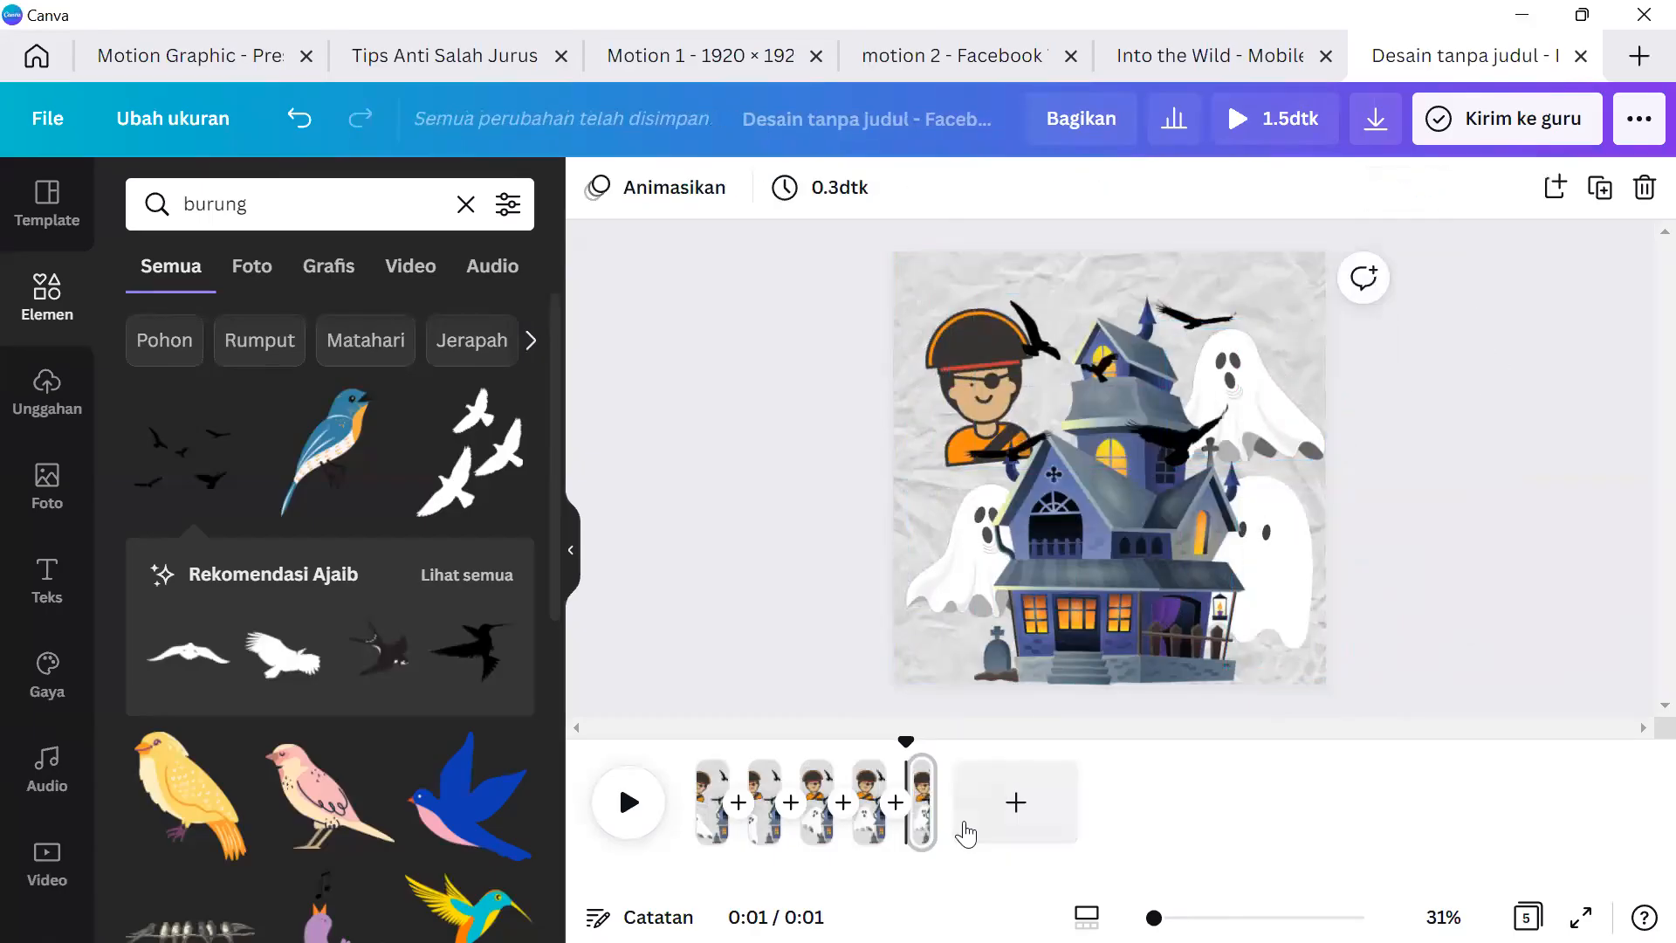
# Preview the five-page animation in full screen from the first page, replay it and return to the editor.
pyautogui.click(720, 816)
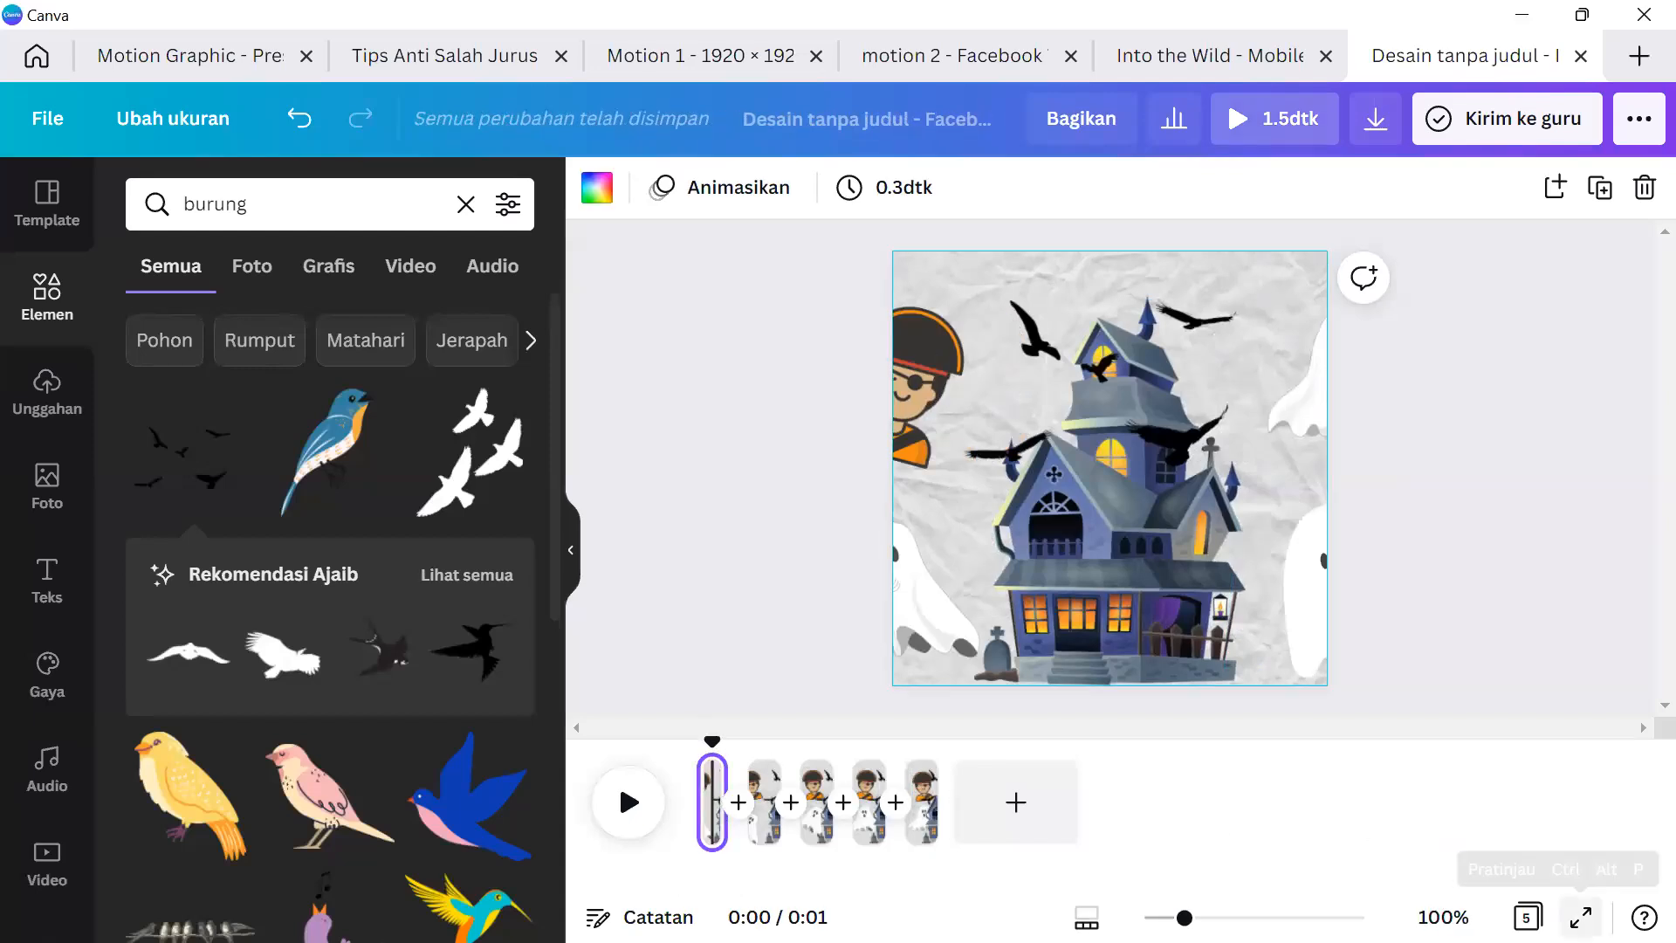
pyautogui.click(1580, 916)
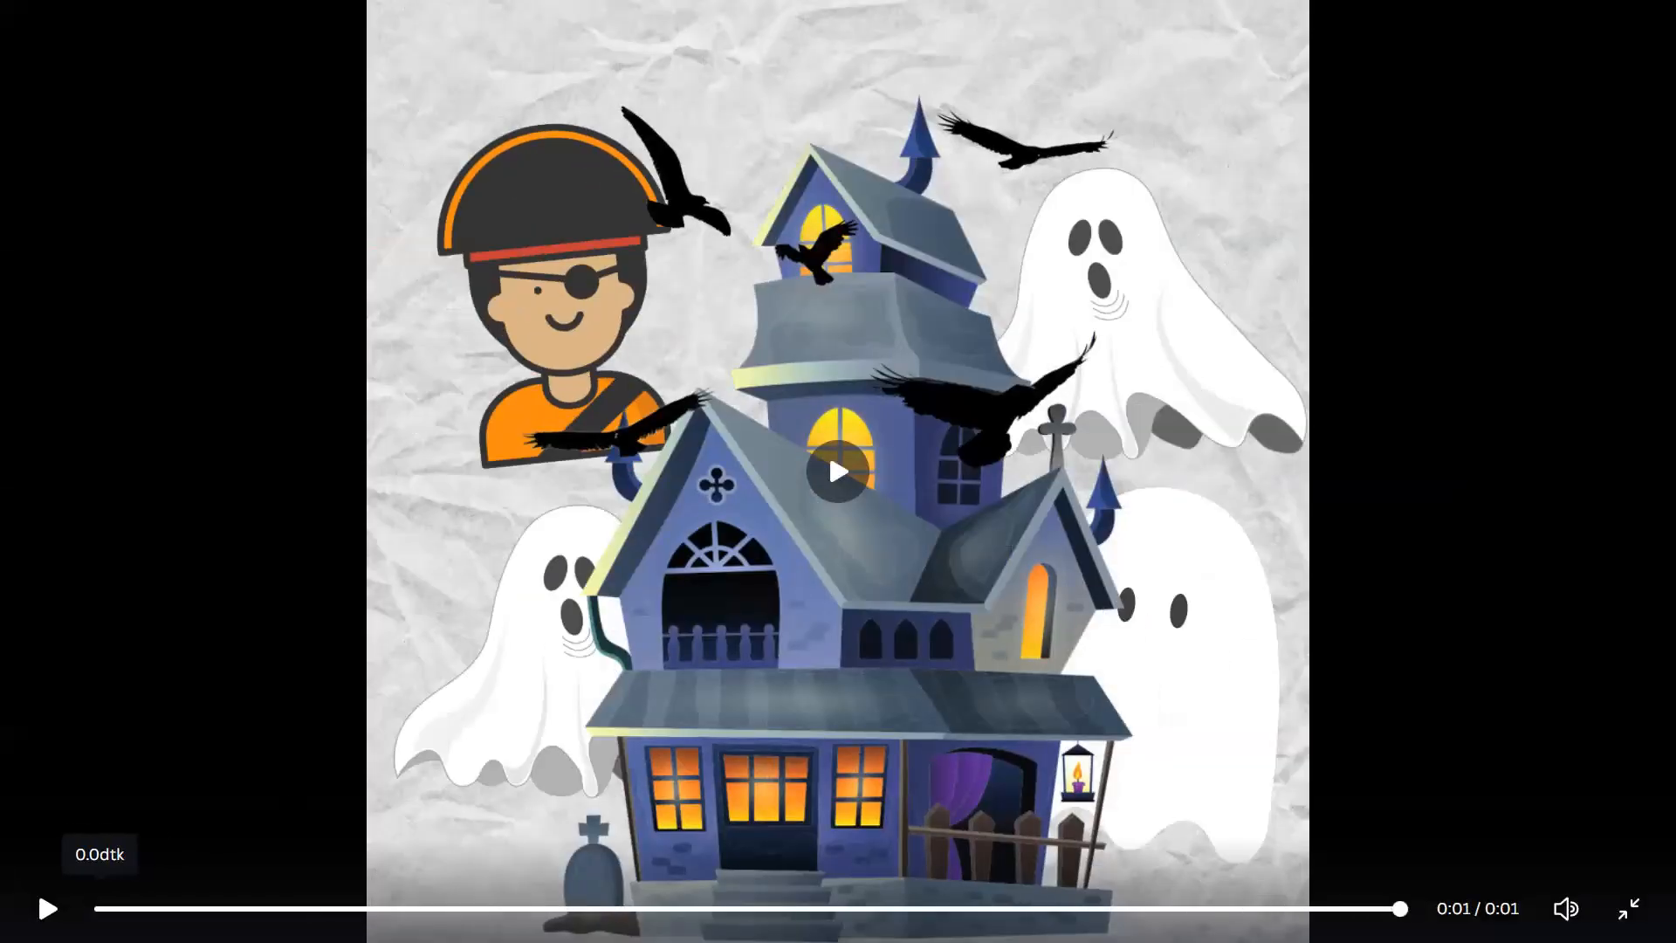
pyautogui.click(48, 908)
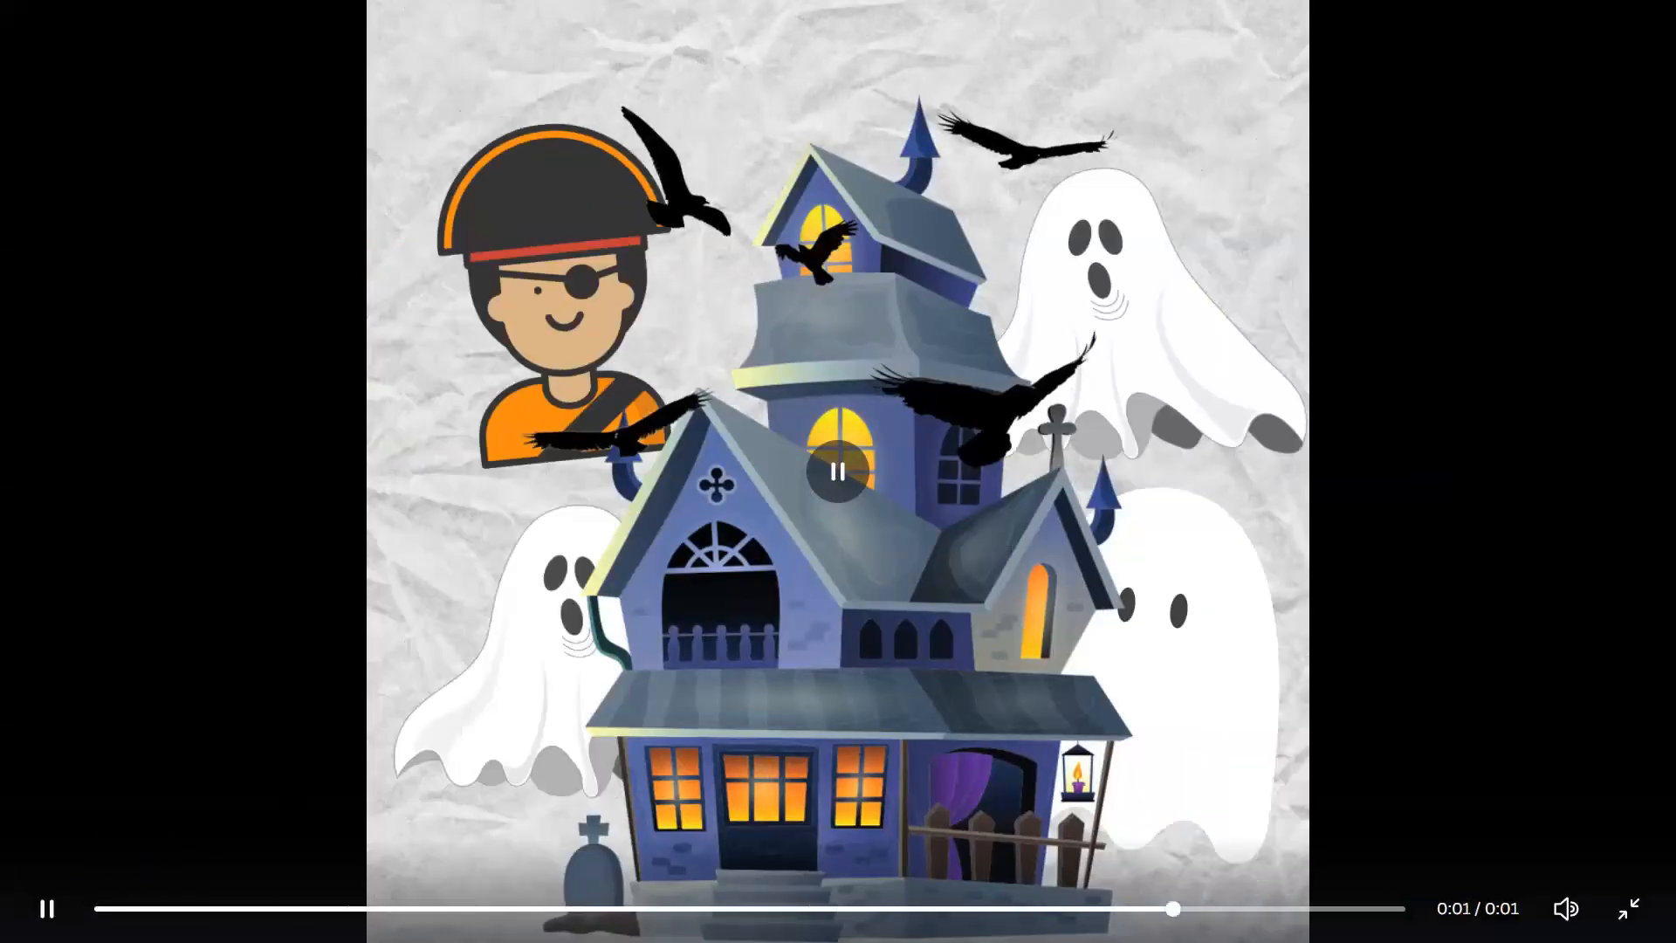
pyautogui.press('Escape')
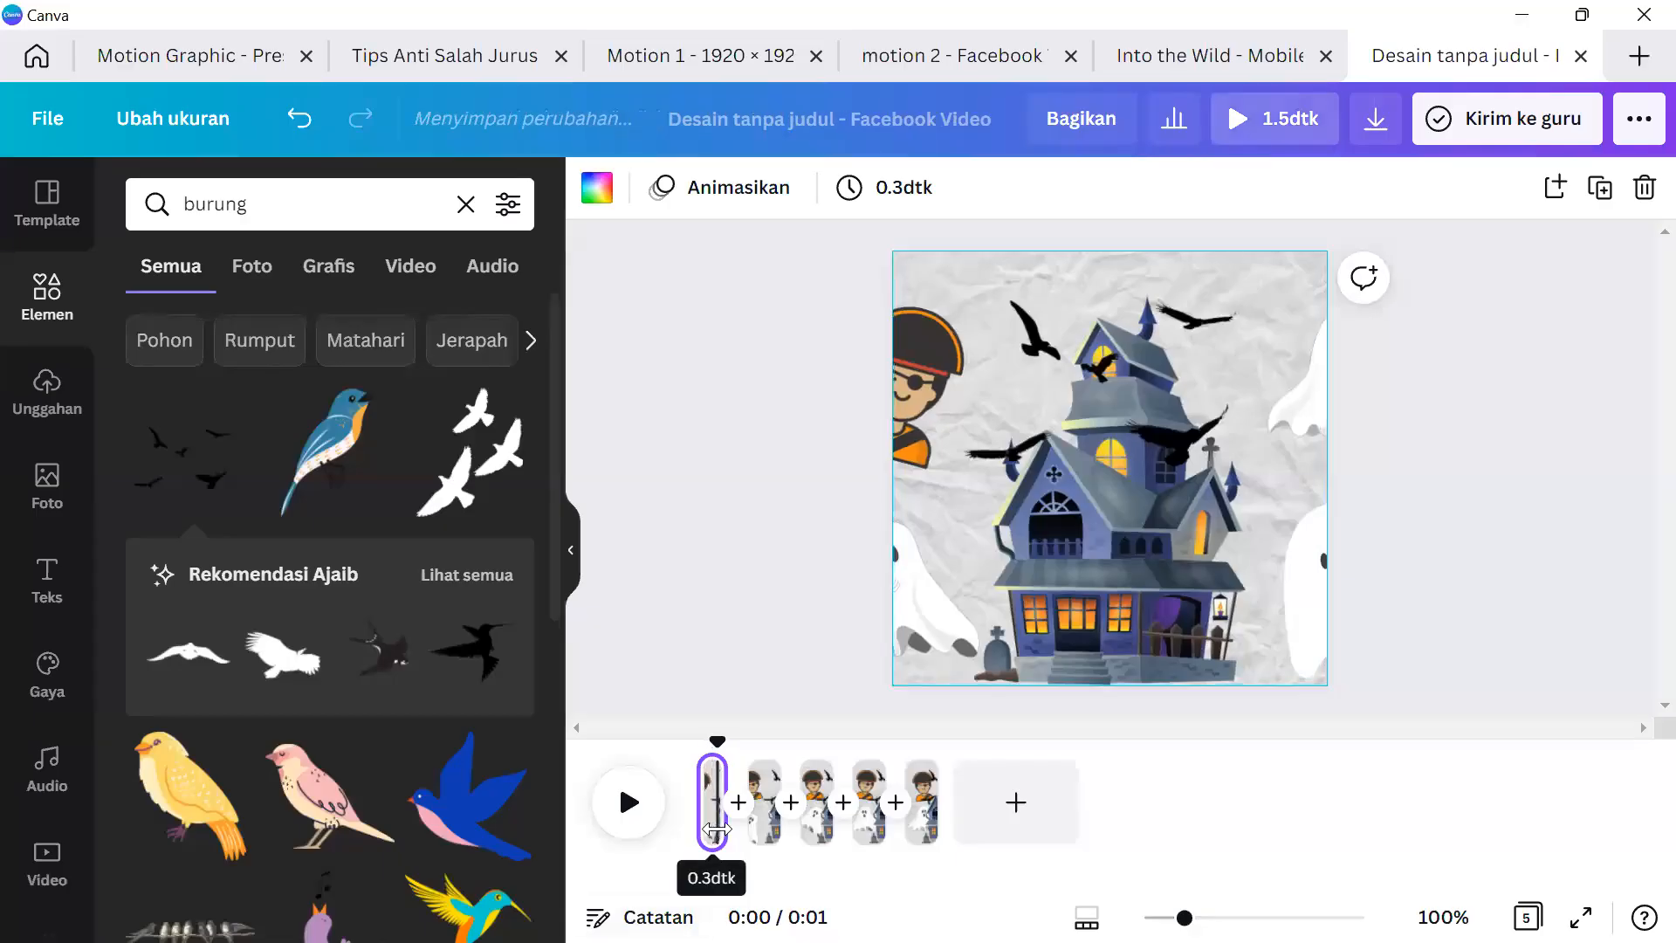
# Set the timing of all five pages to 0.5 seconds and preview the animation in full screen.
pyautogui.click(925, 199)
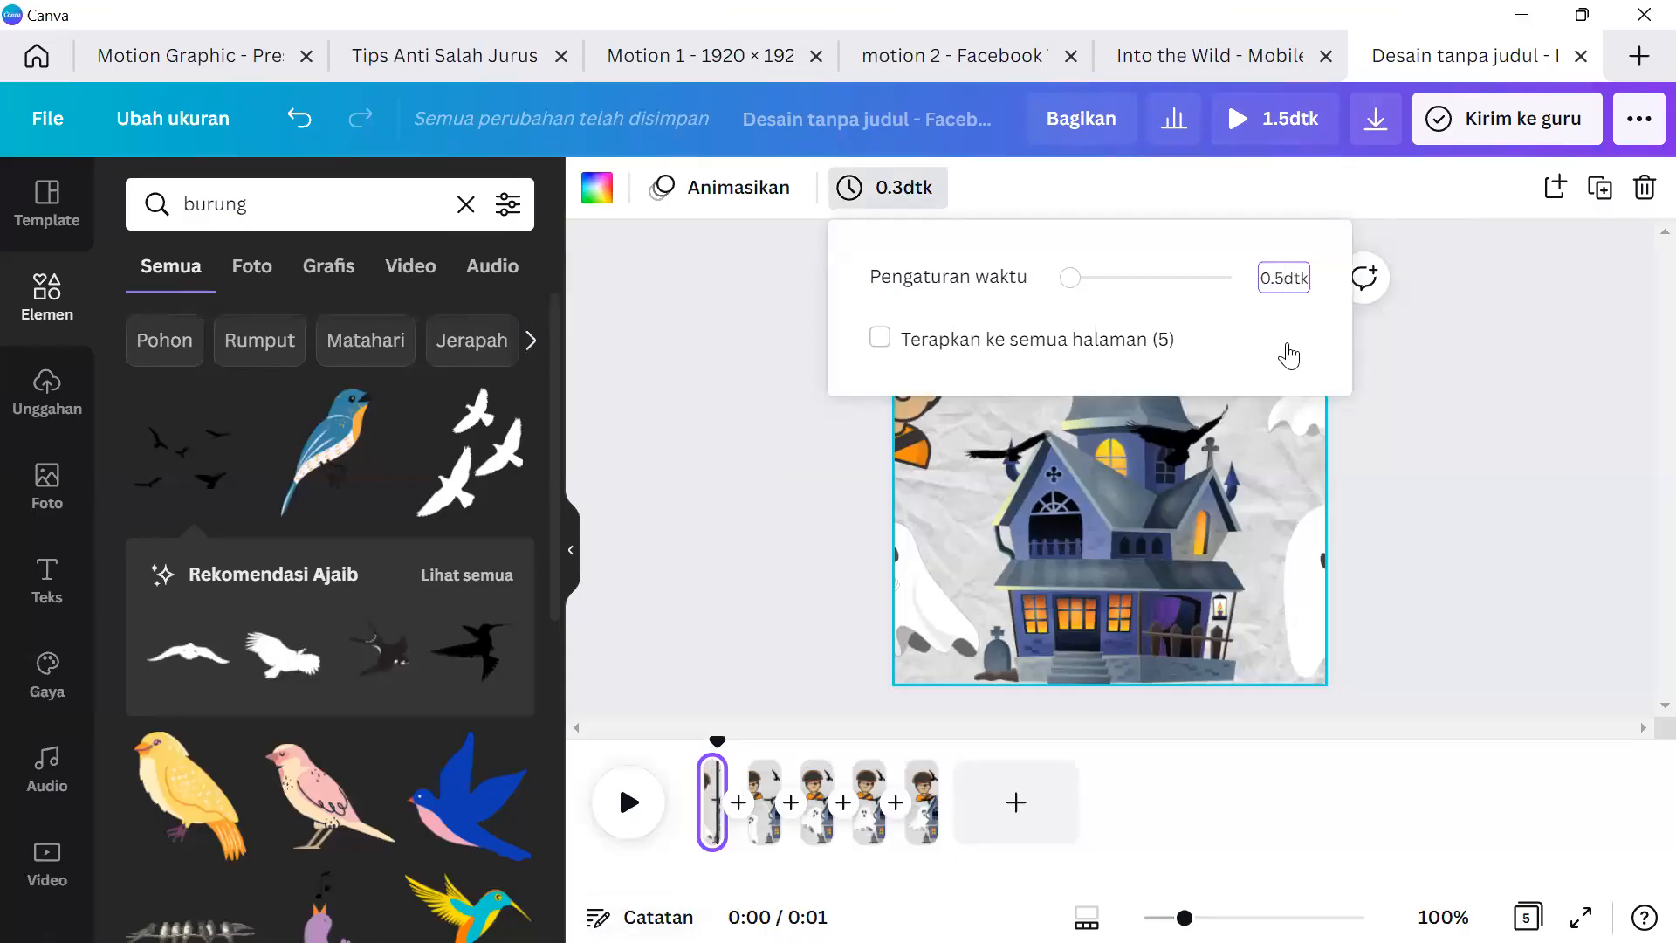
pyautogui.click(765, 812)
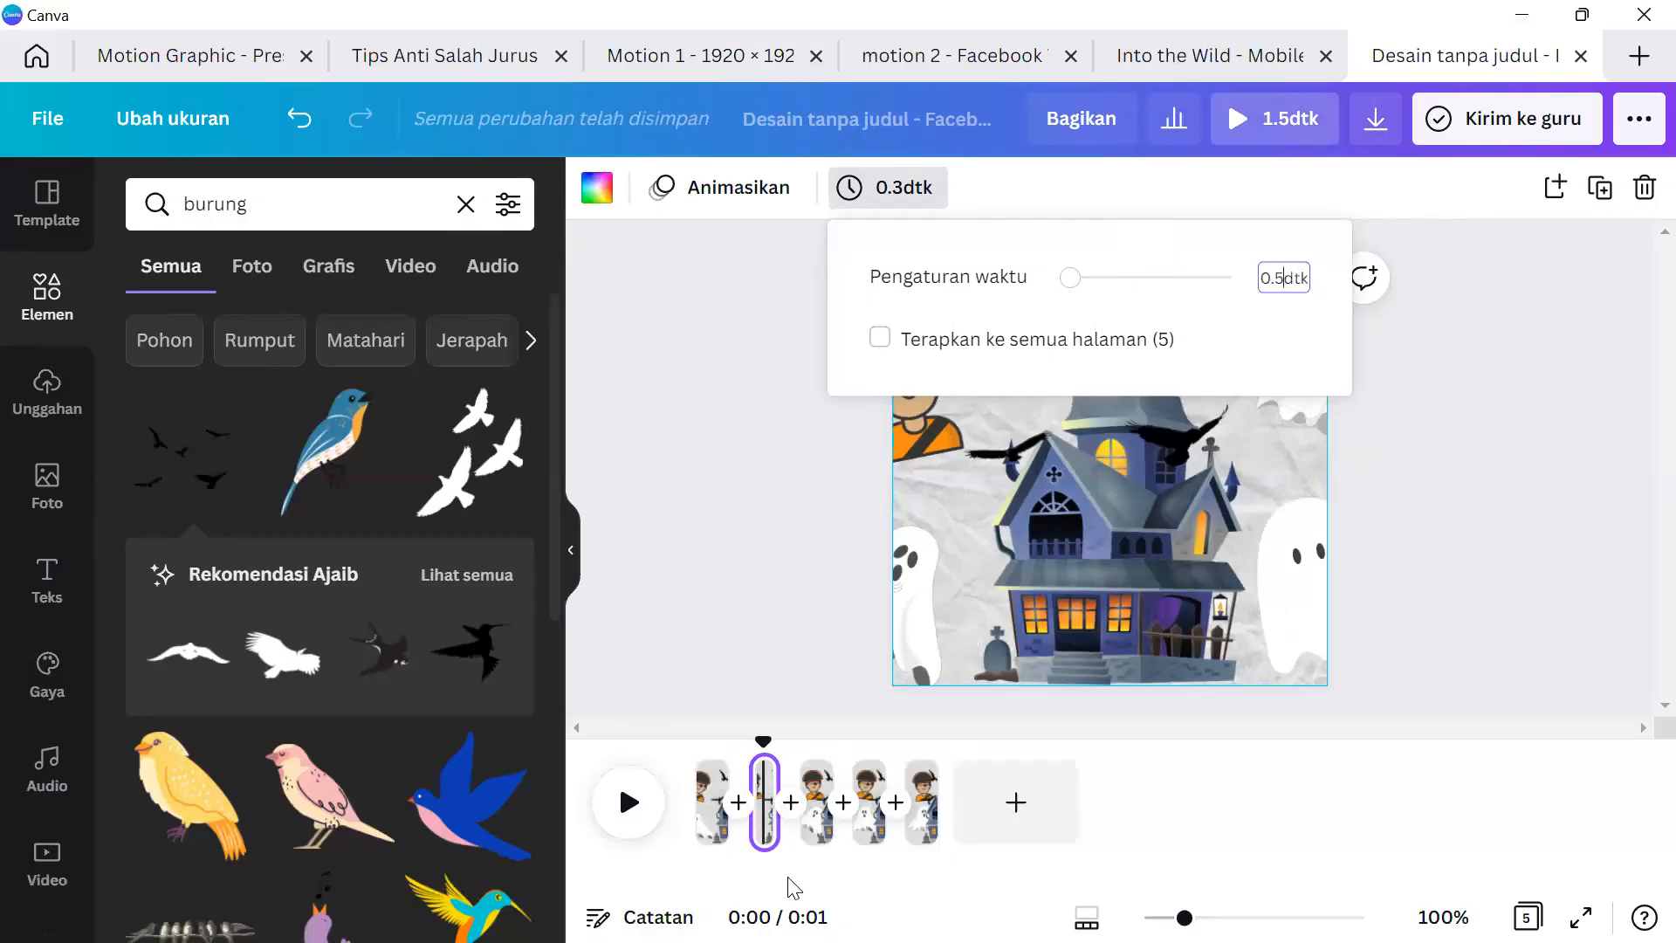
pyautogui.click(879, 338)
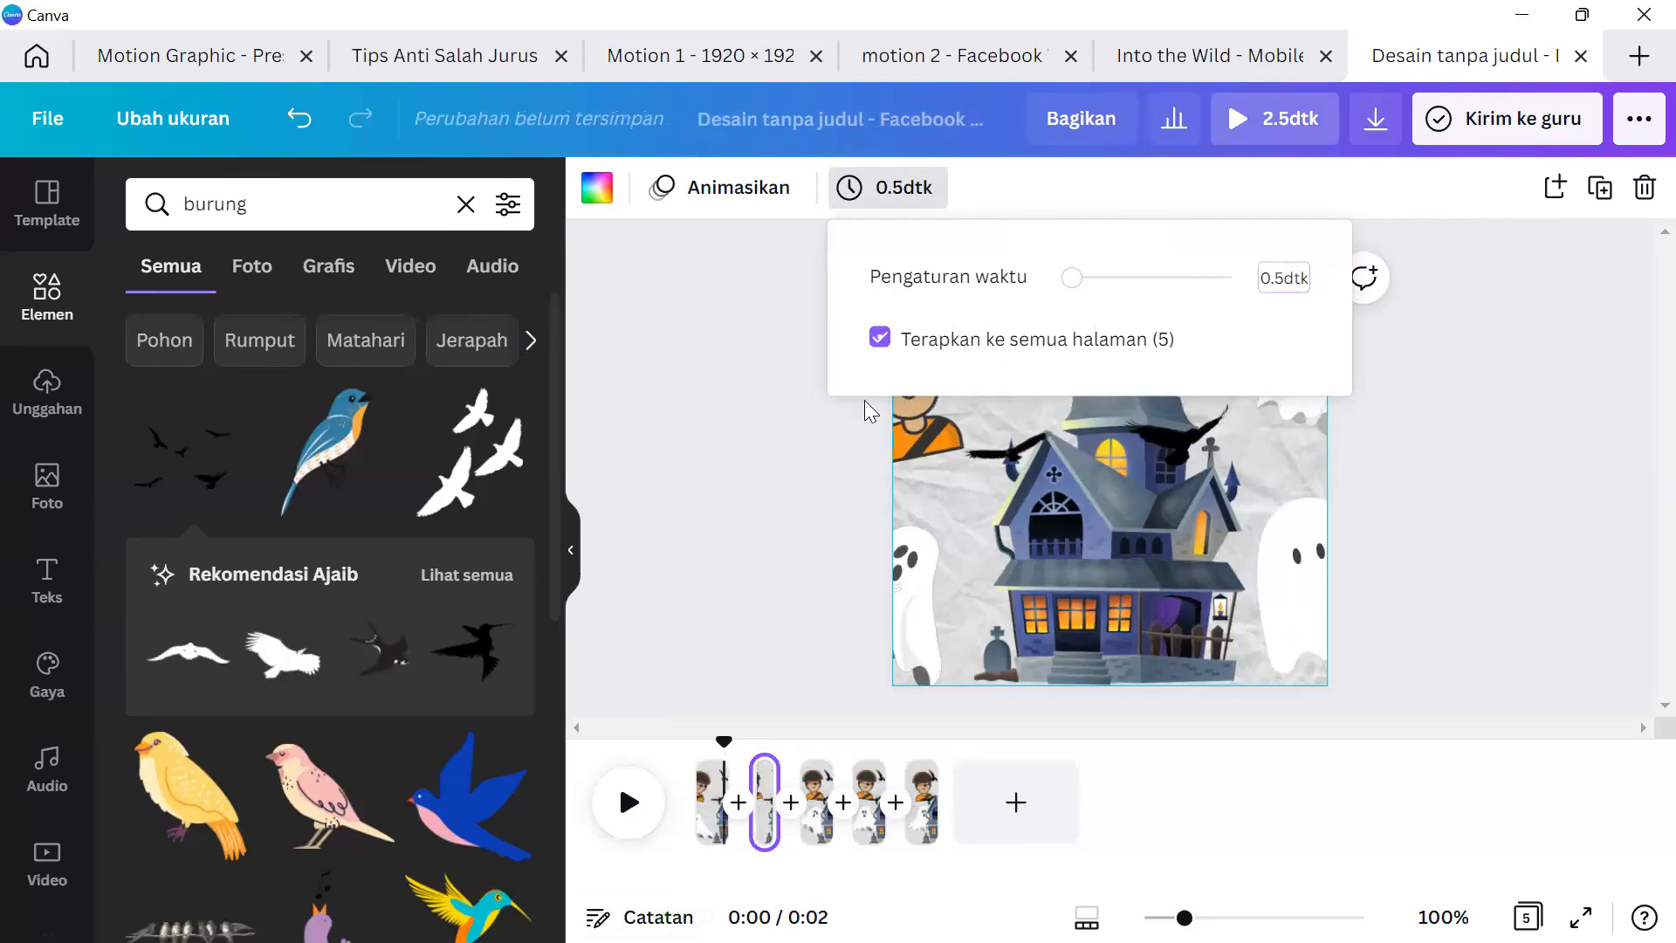
pyautogui.click(830, 485)
pyautogui.click(707, 843)
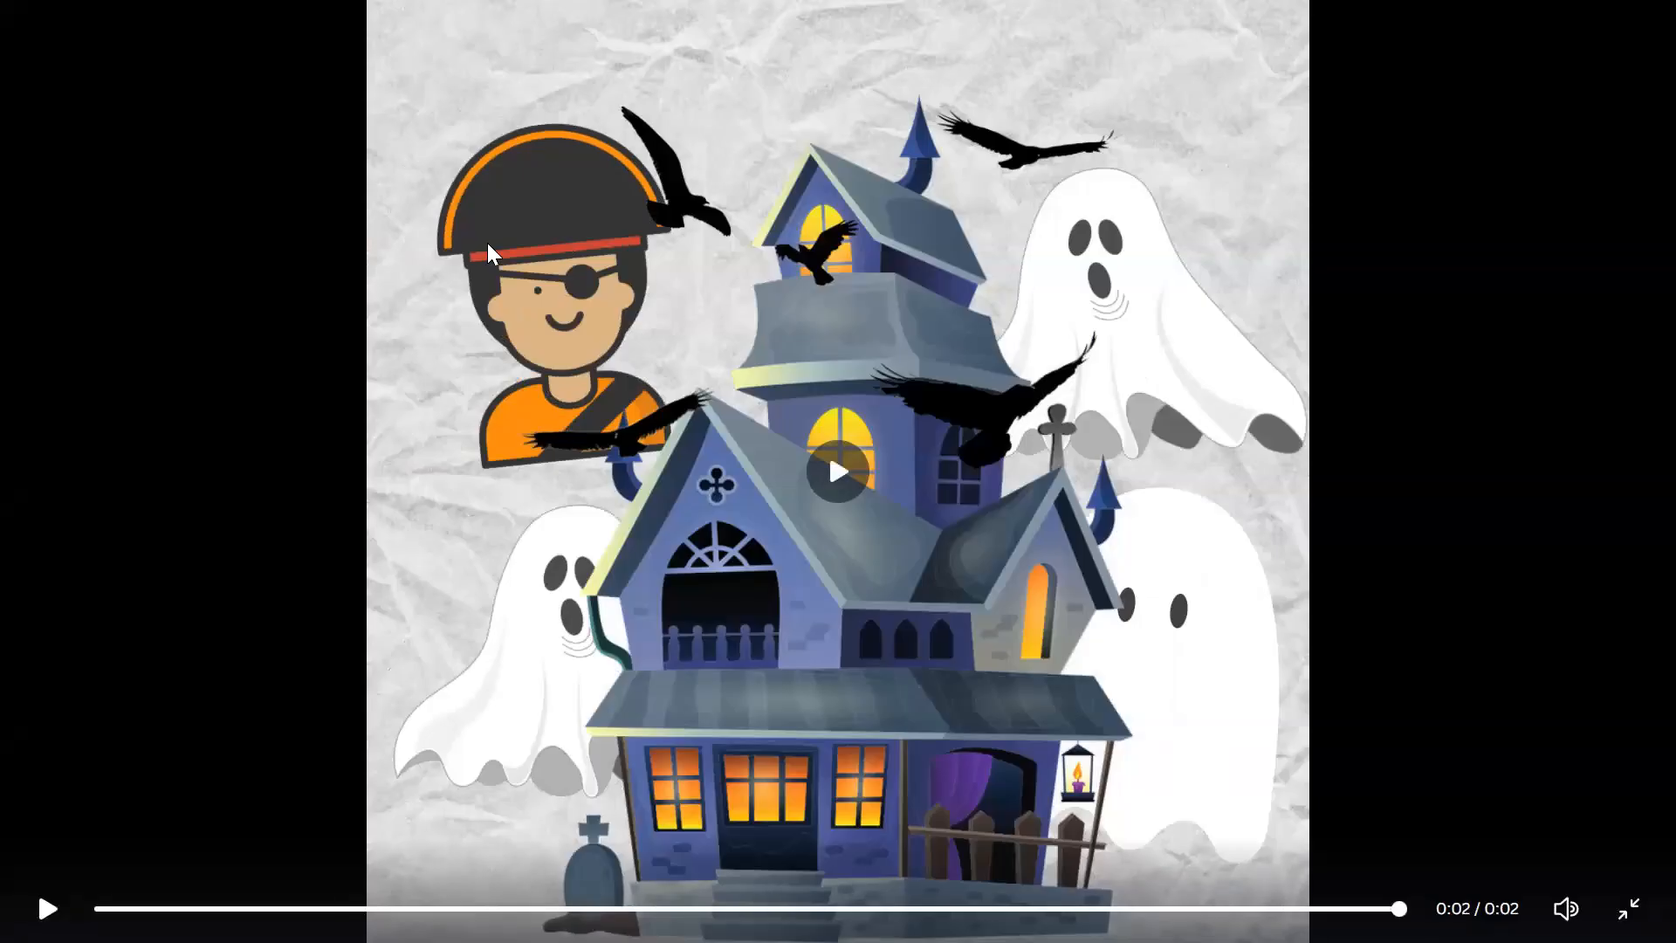
pyautogui.press('Escape')
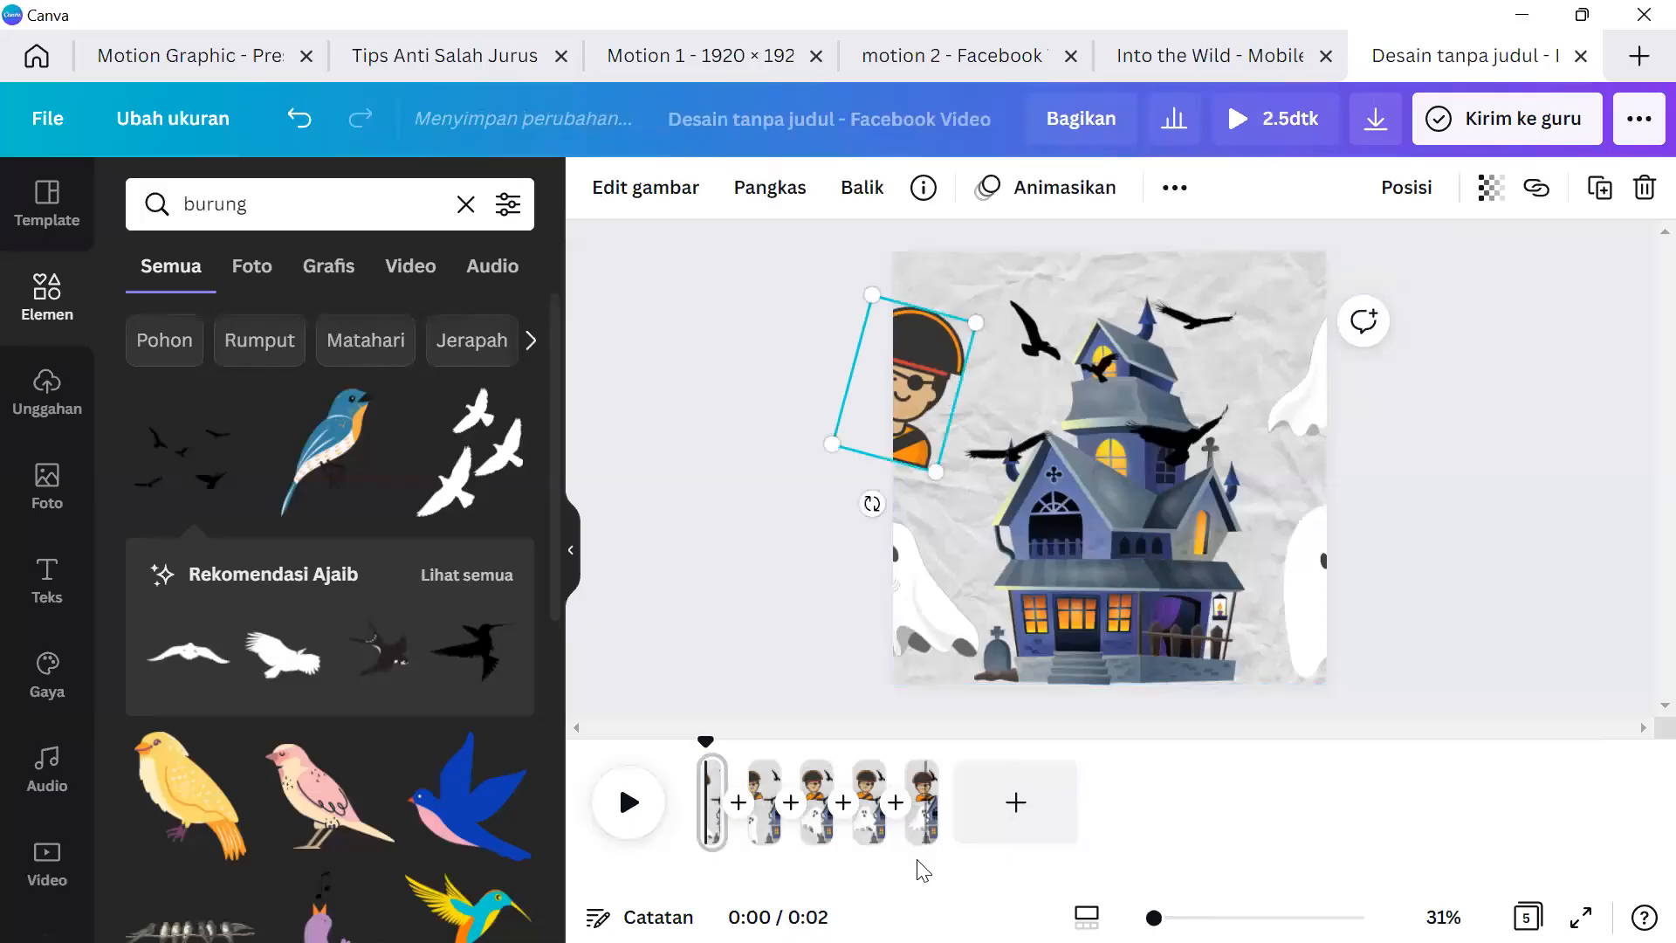
# Duplicate the fifth page and tilt the pirate clockwise on the new sixth page.
pyautogui.click(924, 841)
pyautogui.hotkey('ctrl', 'd')
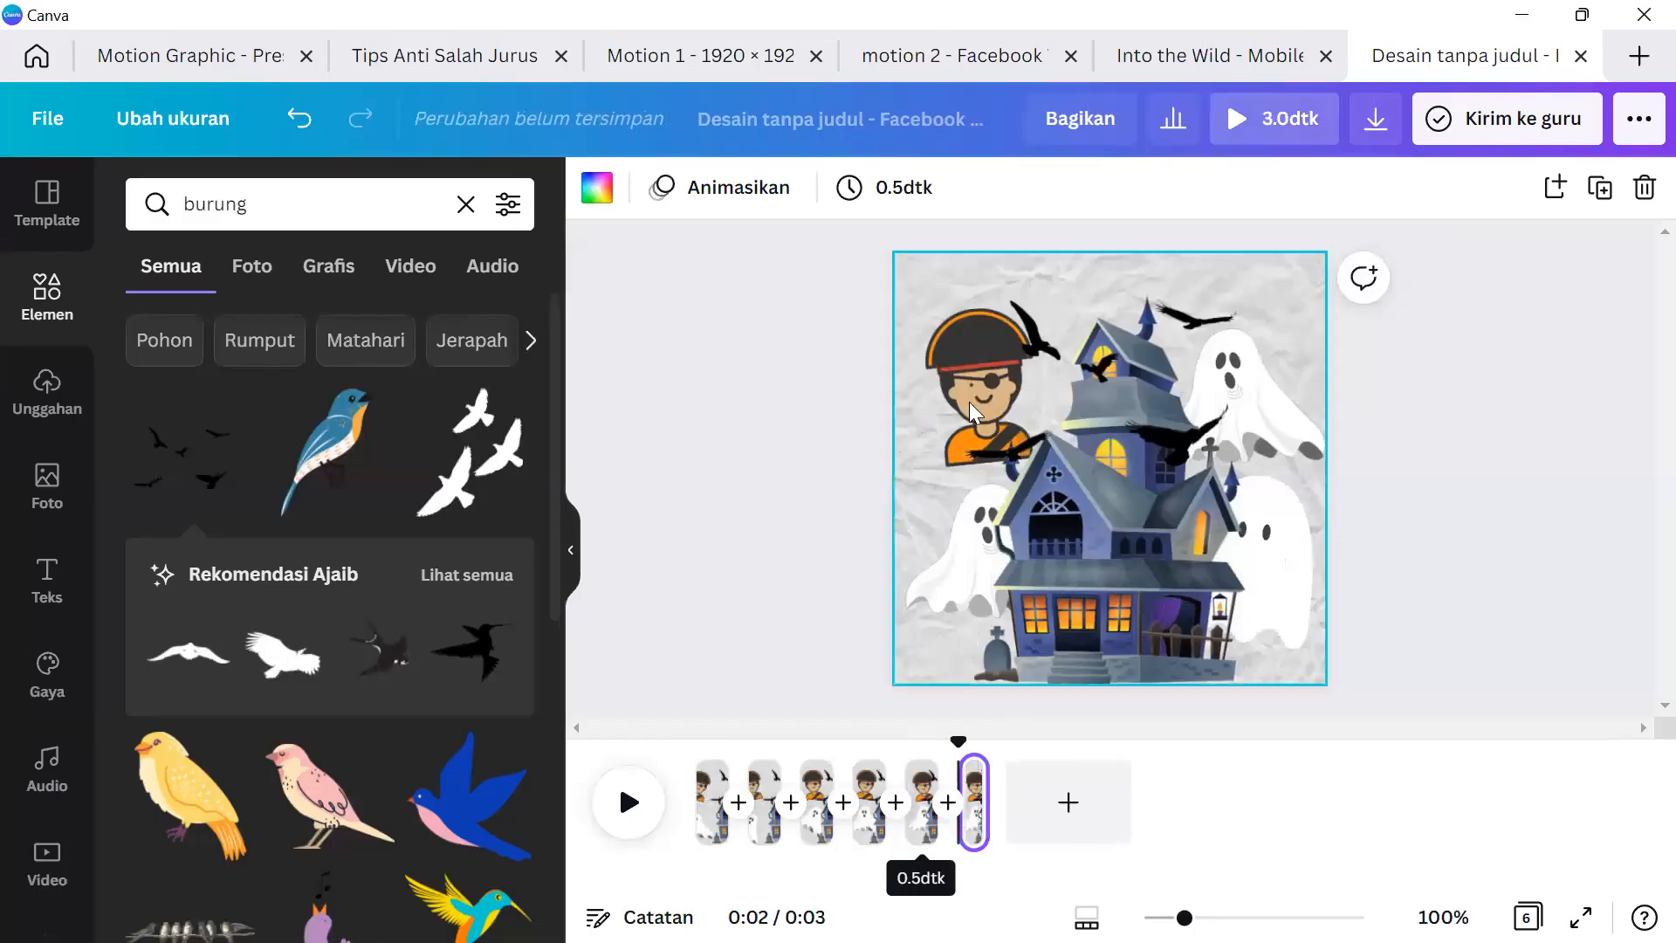
pyautogui.click(973, 366)
pyautogui.click(913, 377)
pyautogui.click(940, 384)
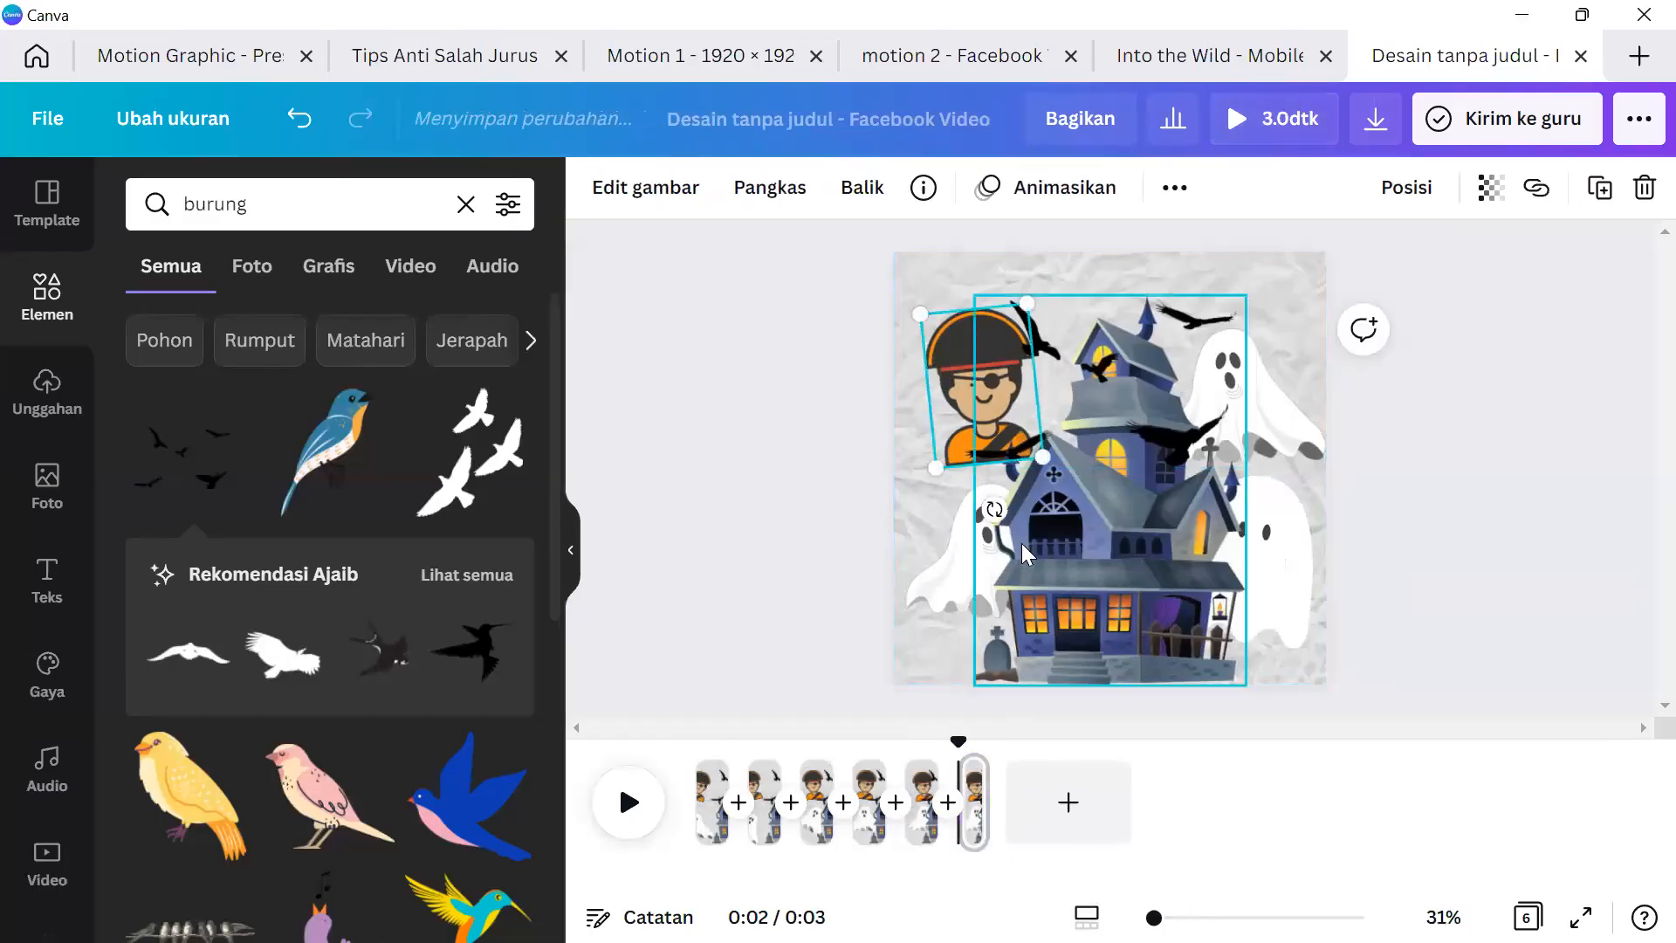
pyautogui.moveTo(995, 510); pyautogui.dragTo(944, 502)
# On the sixth page, move the pirate closer to the haunted house.
pyautogui.moveTo(957, 408); pyautogui.dragTo(1015, 422)
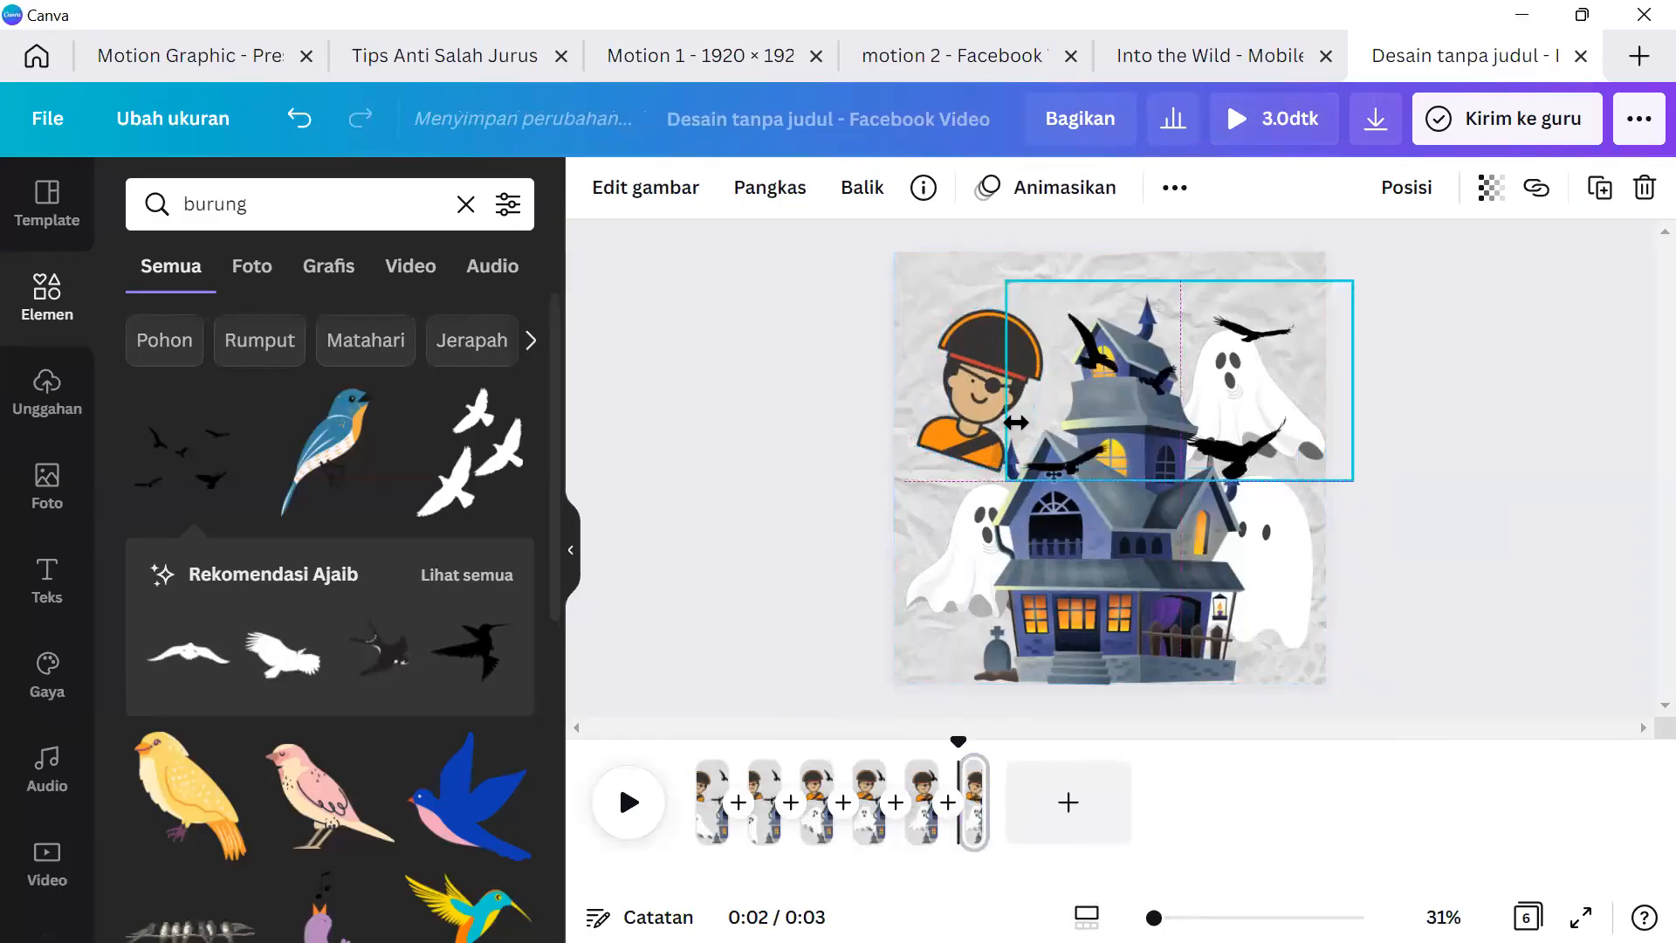
pyautogui.hotkey('ctrl', 'z')
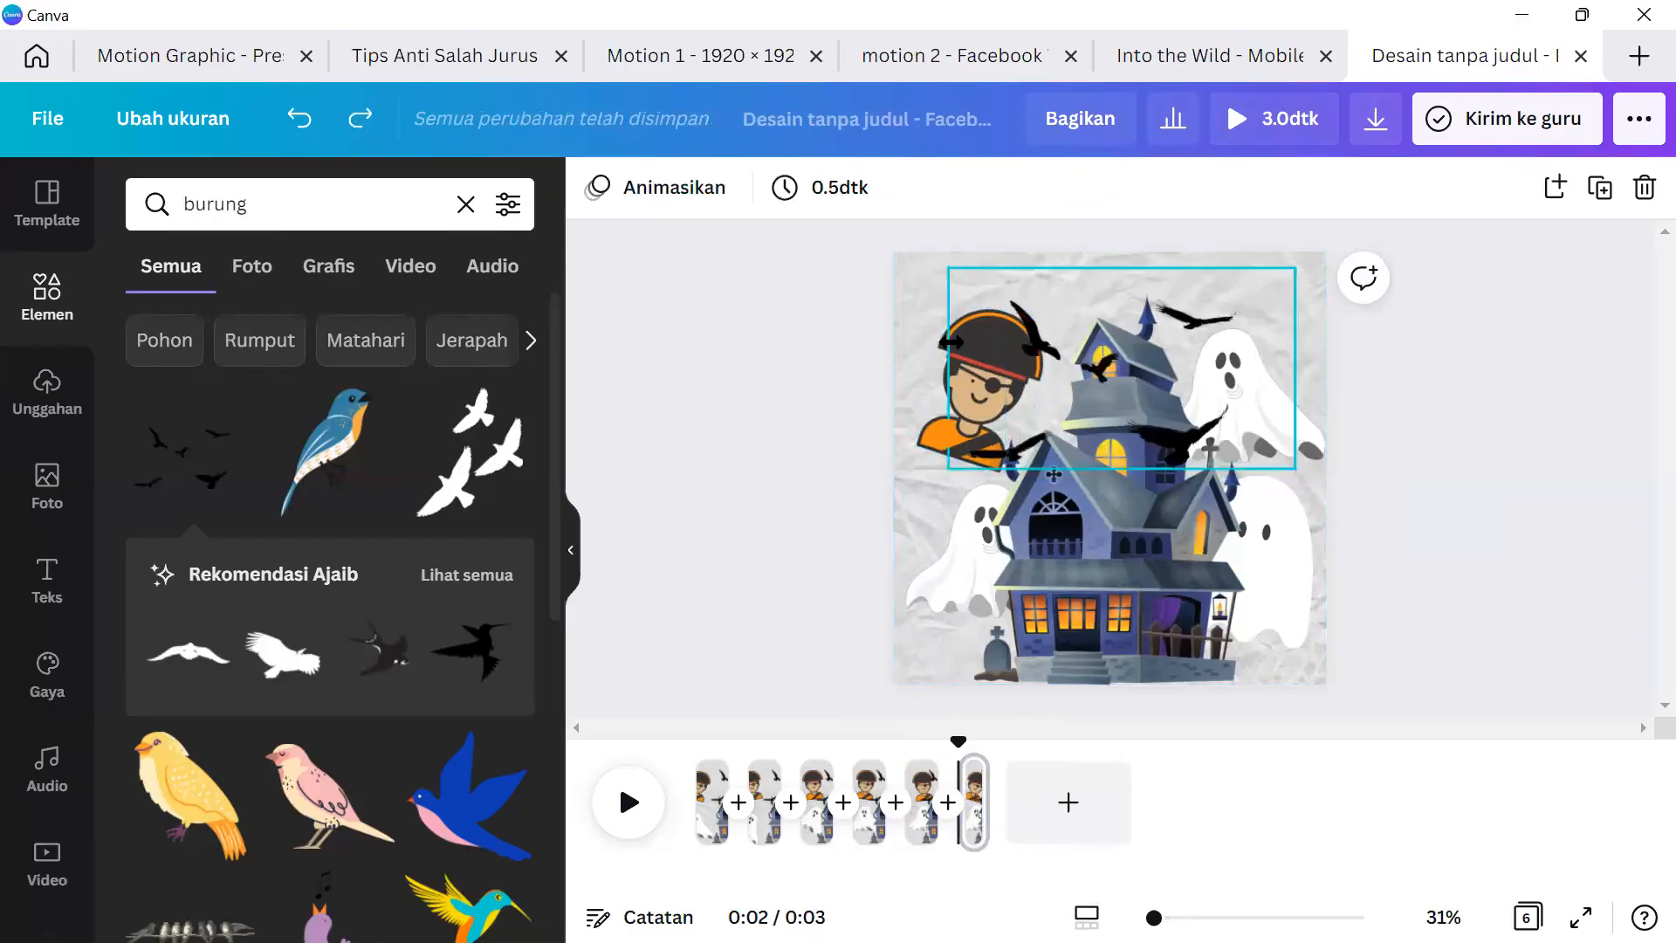
pyautogui.click(889, 374)
pyautogui.click(943, 408)
pyautogui.moveTo(943, 408)
pyautogui.mouseDown()
pyautogui.moveTo(974, 393)
pyautogui.moveTo(973, 408)
pyautogui.mouseUp()
pyautogui.click(846, 401)
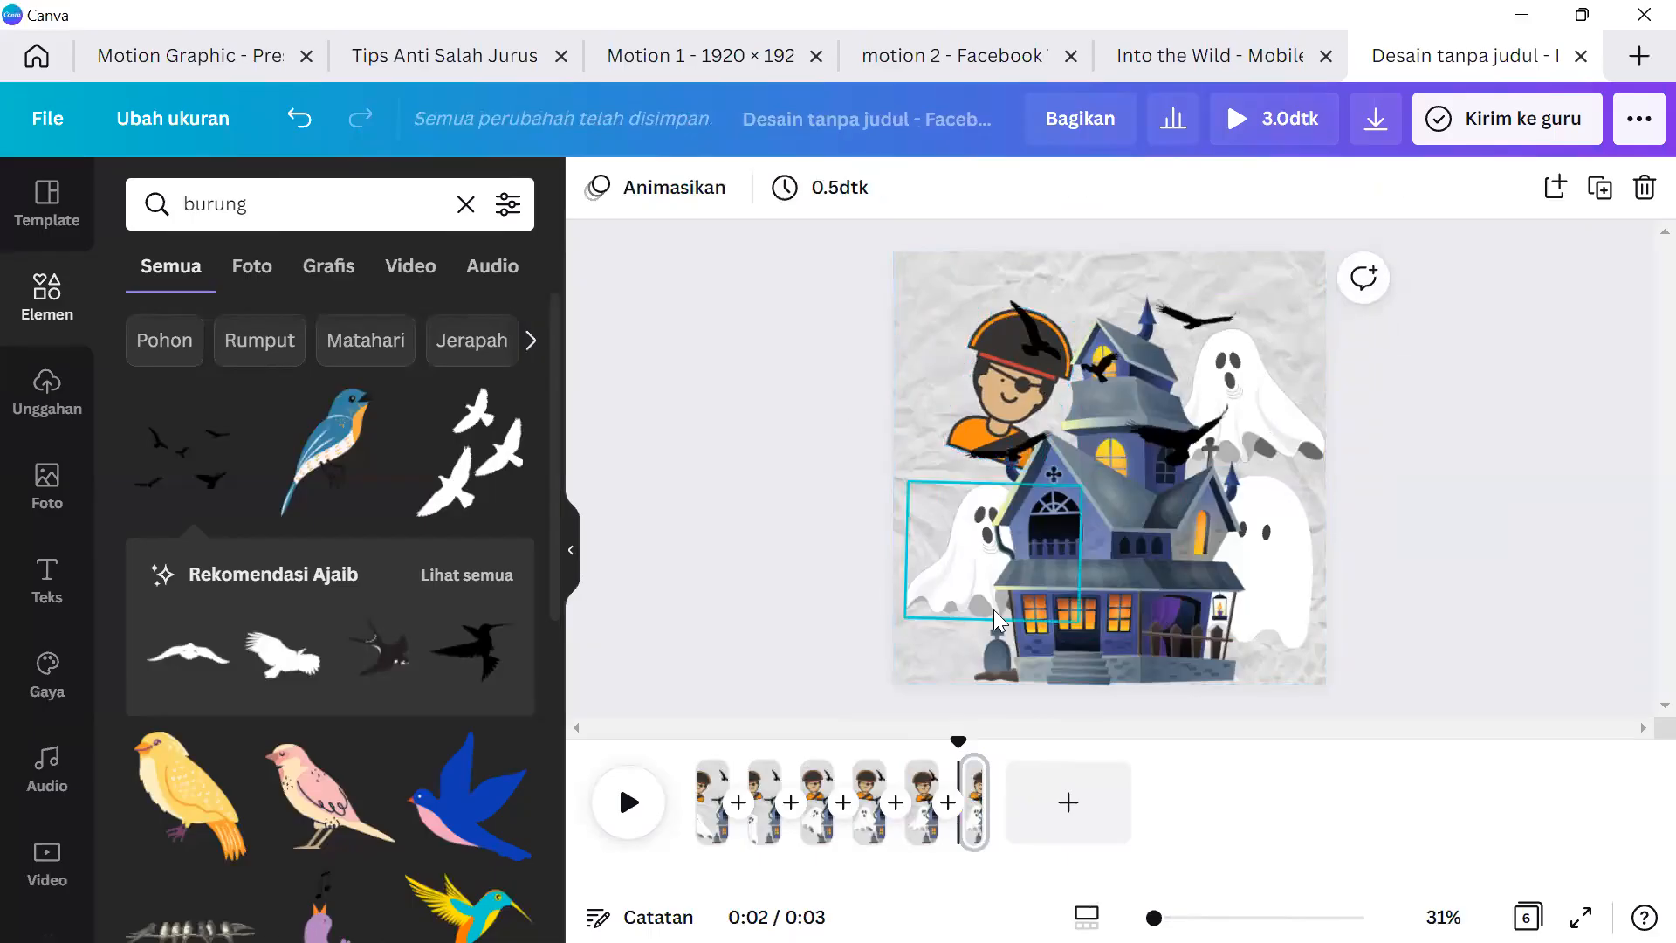
# On the sixth page, tilt the lower left draped ghost counterclockwise and shift the rounded ghost slightly towards the house.
pyautogui.click(949, 587)
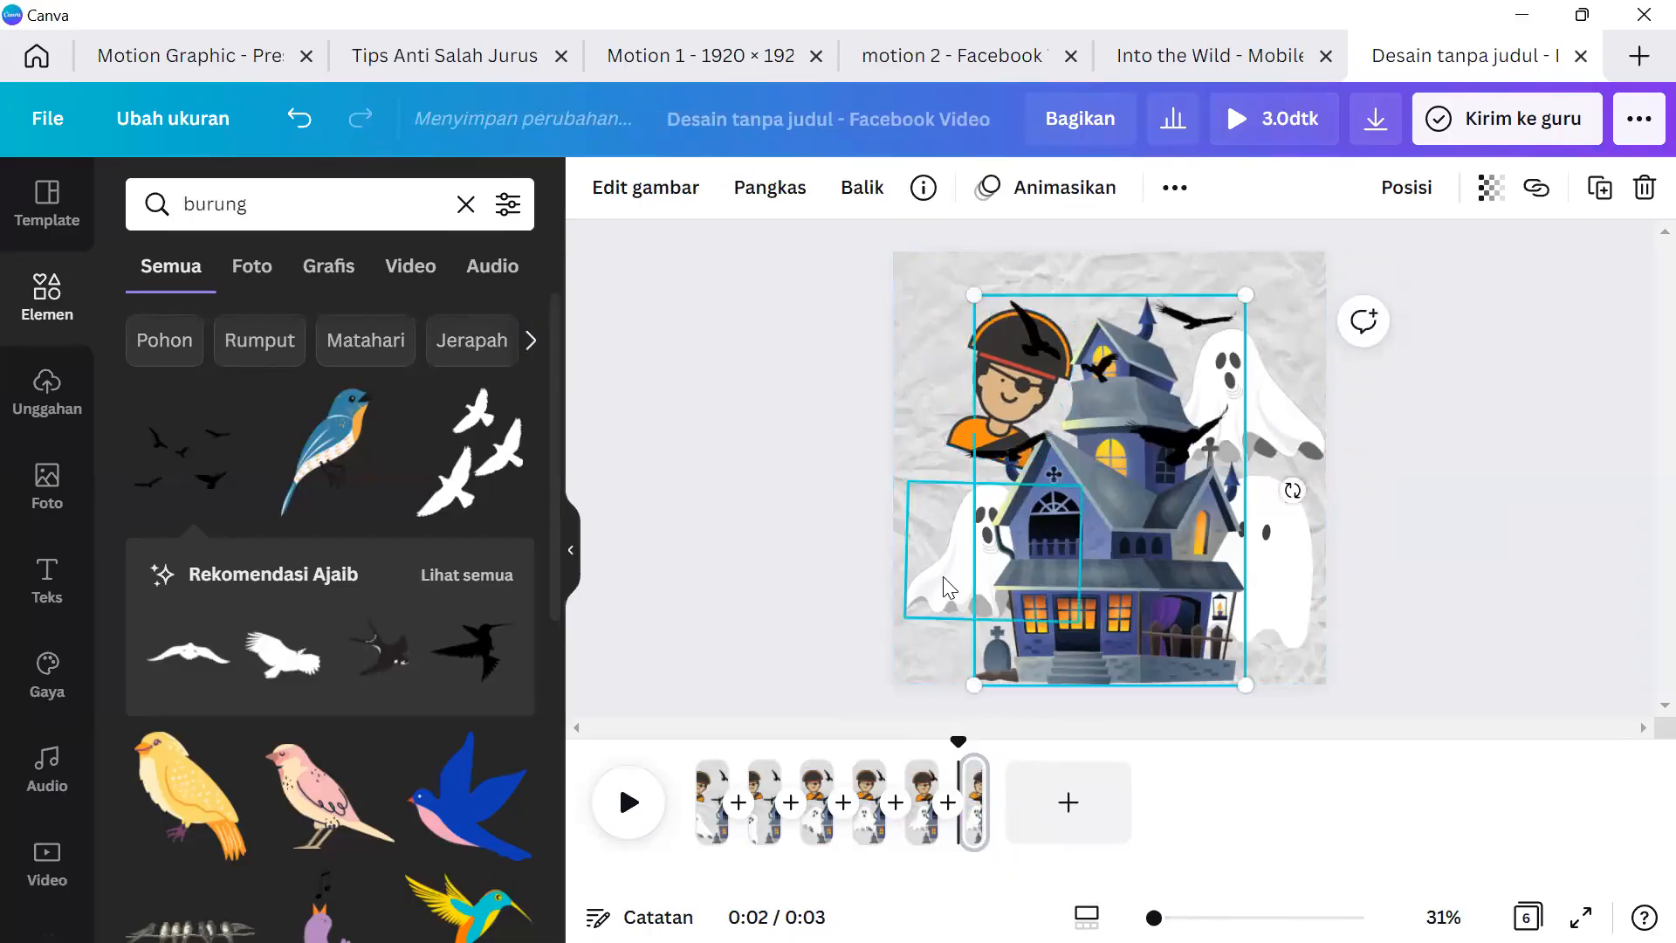
pyautogui.moveTo(989, 667); pyautogui.dragTo(1038, 657)
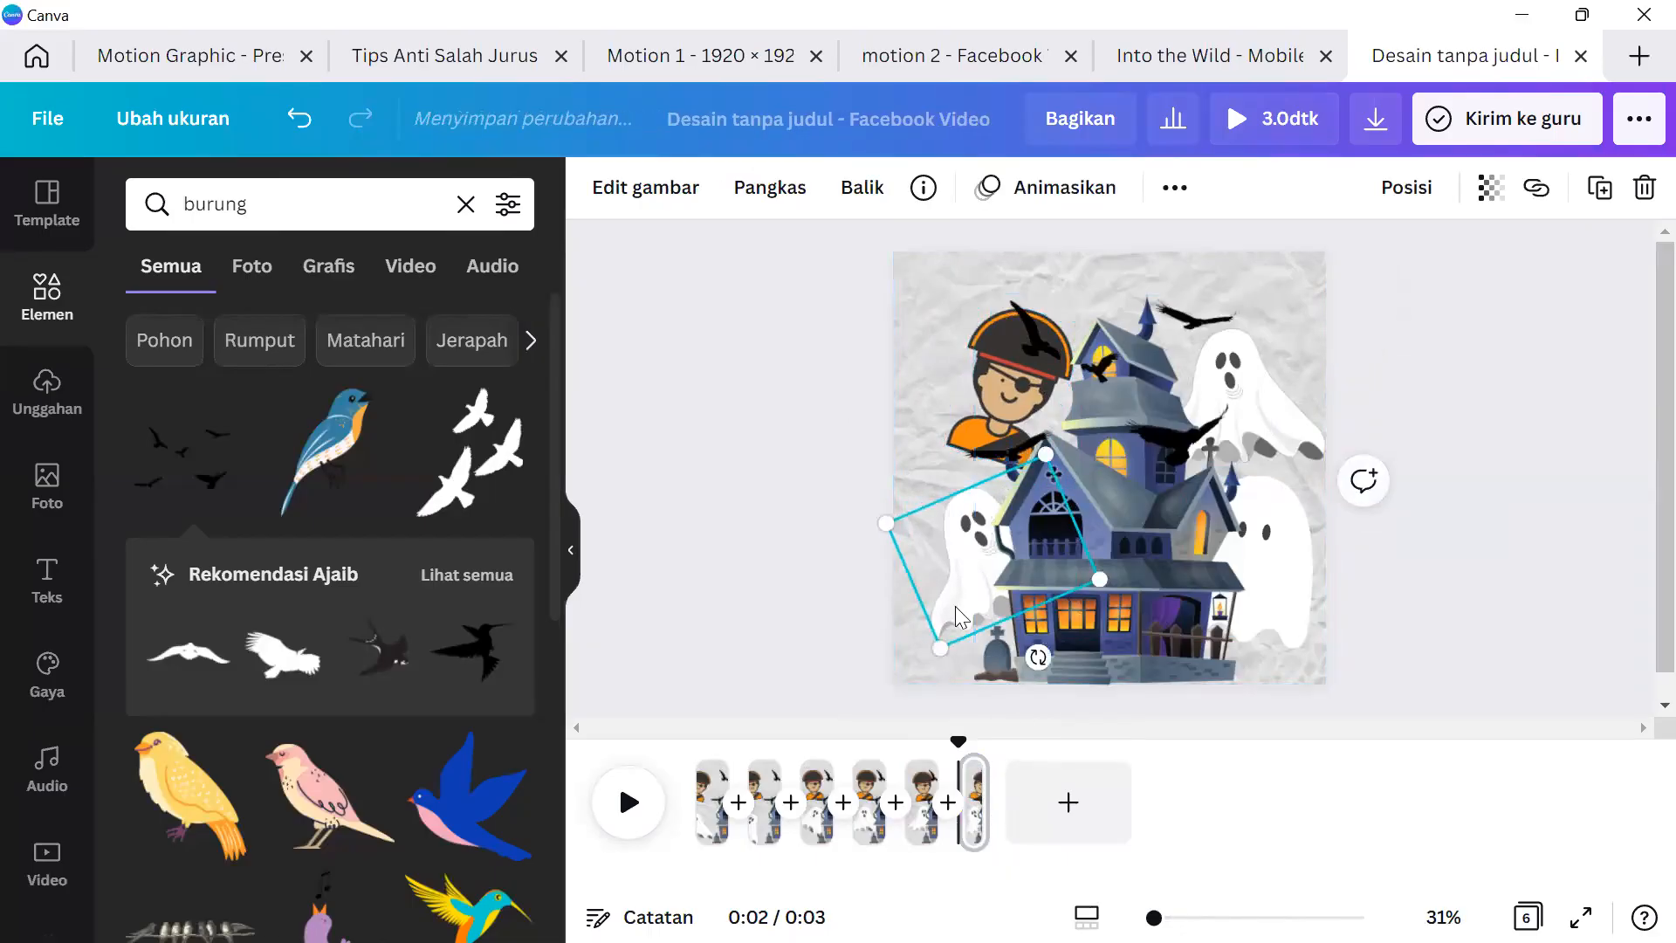
pyautogui.click(1290, 580)
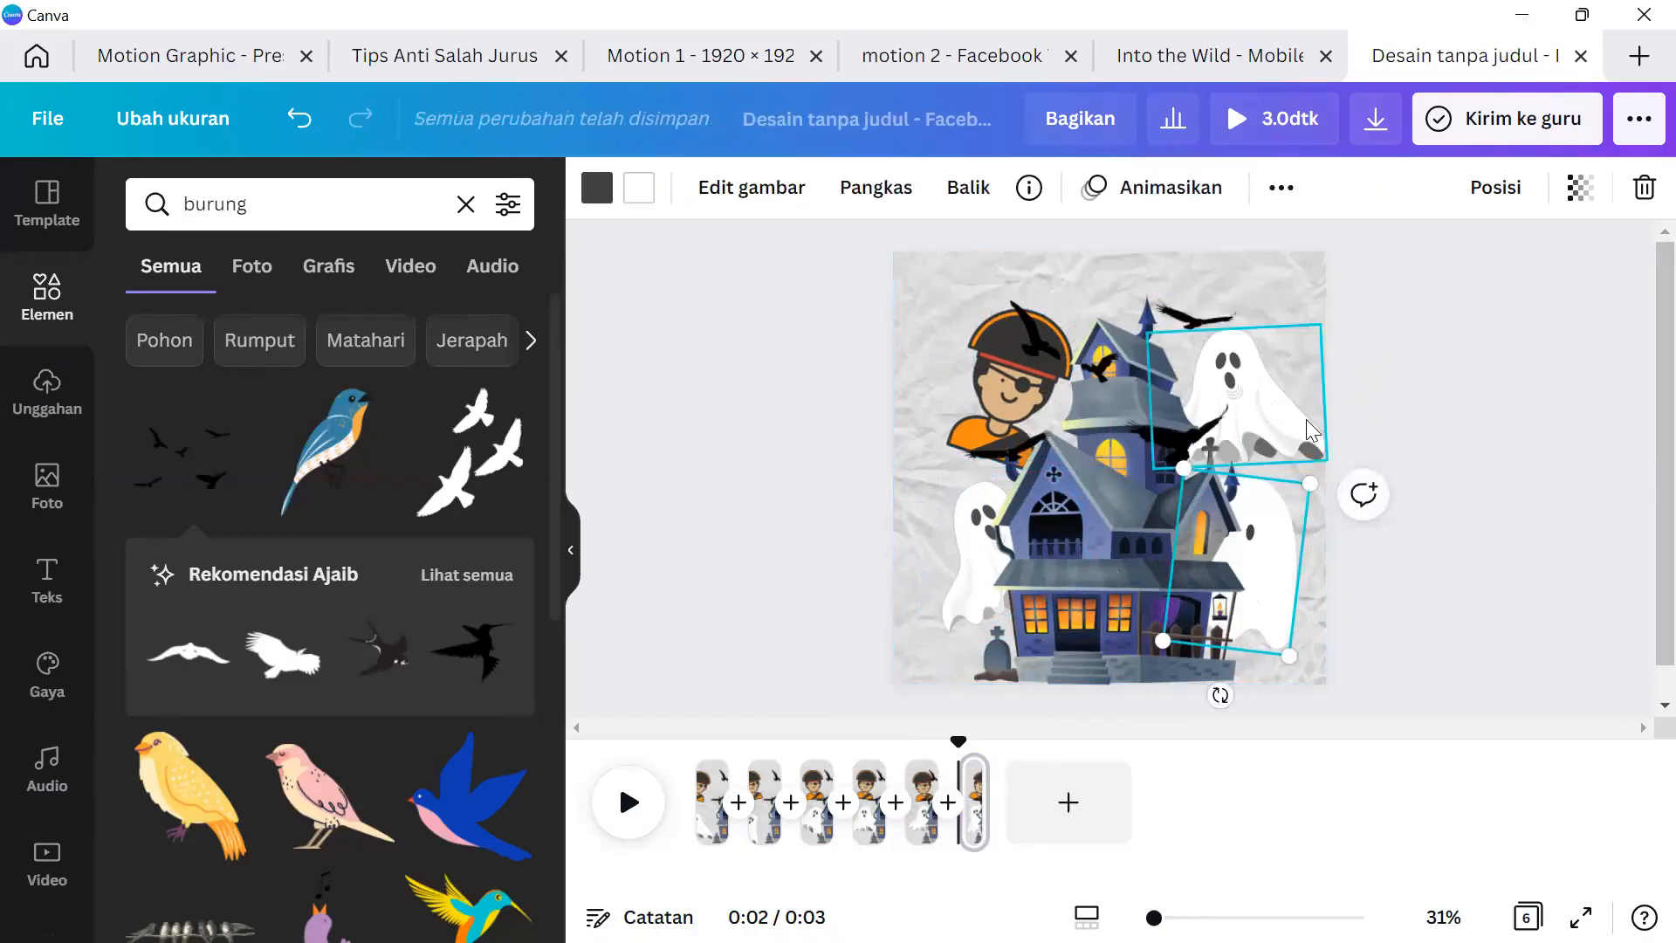
# On the sixth page, move the upper right draped ghost up and closer to the tower.
pyautogui.click(1270, 410)
pyautogui.moveTo(1270, 411); pyautogui.dragTo(1238, 401)
pyautogui.click(1370, 489)
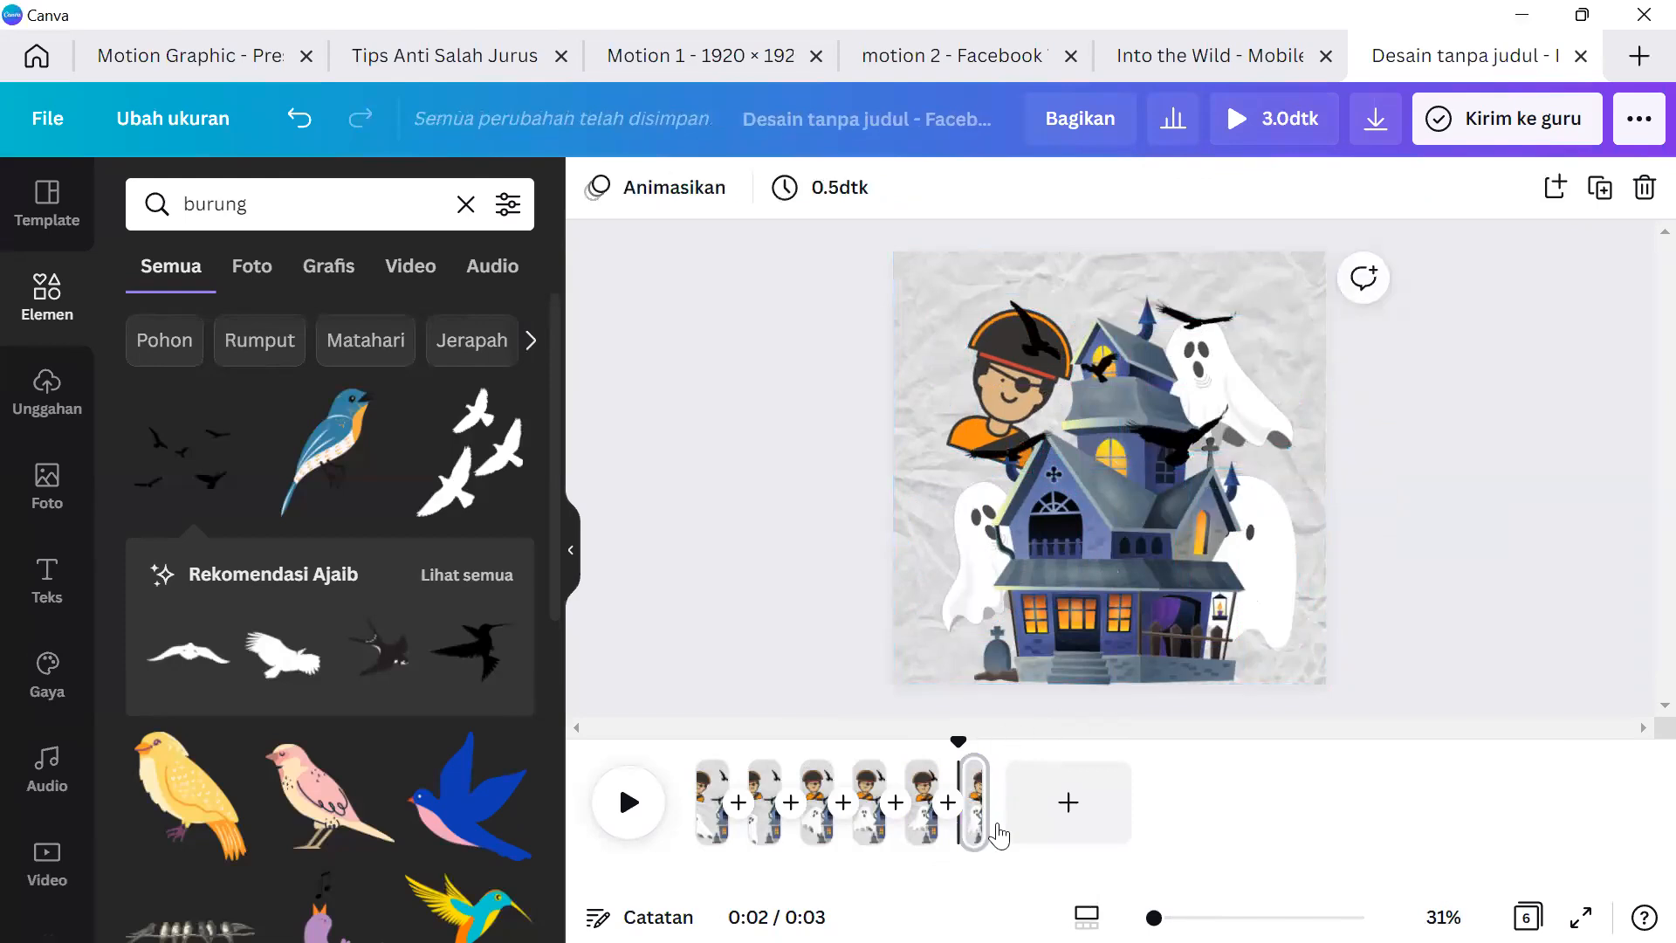
# Preview the six-page animation and open the Into the Wild mobile video design.
pyautogui.click(629, 802)
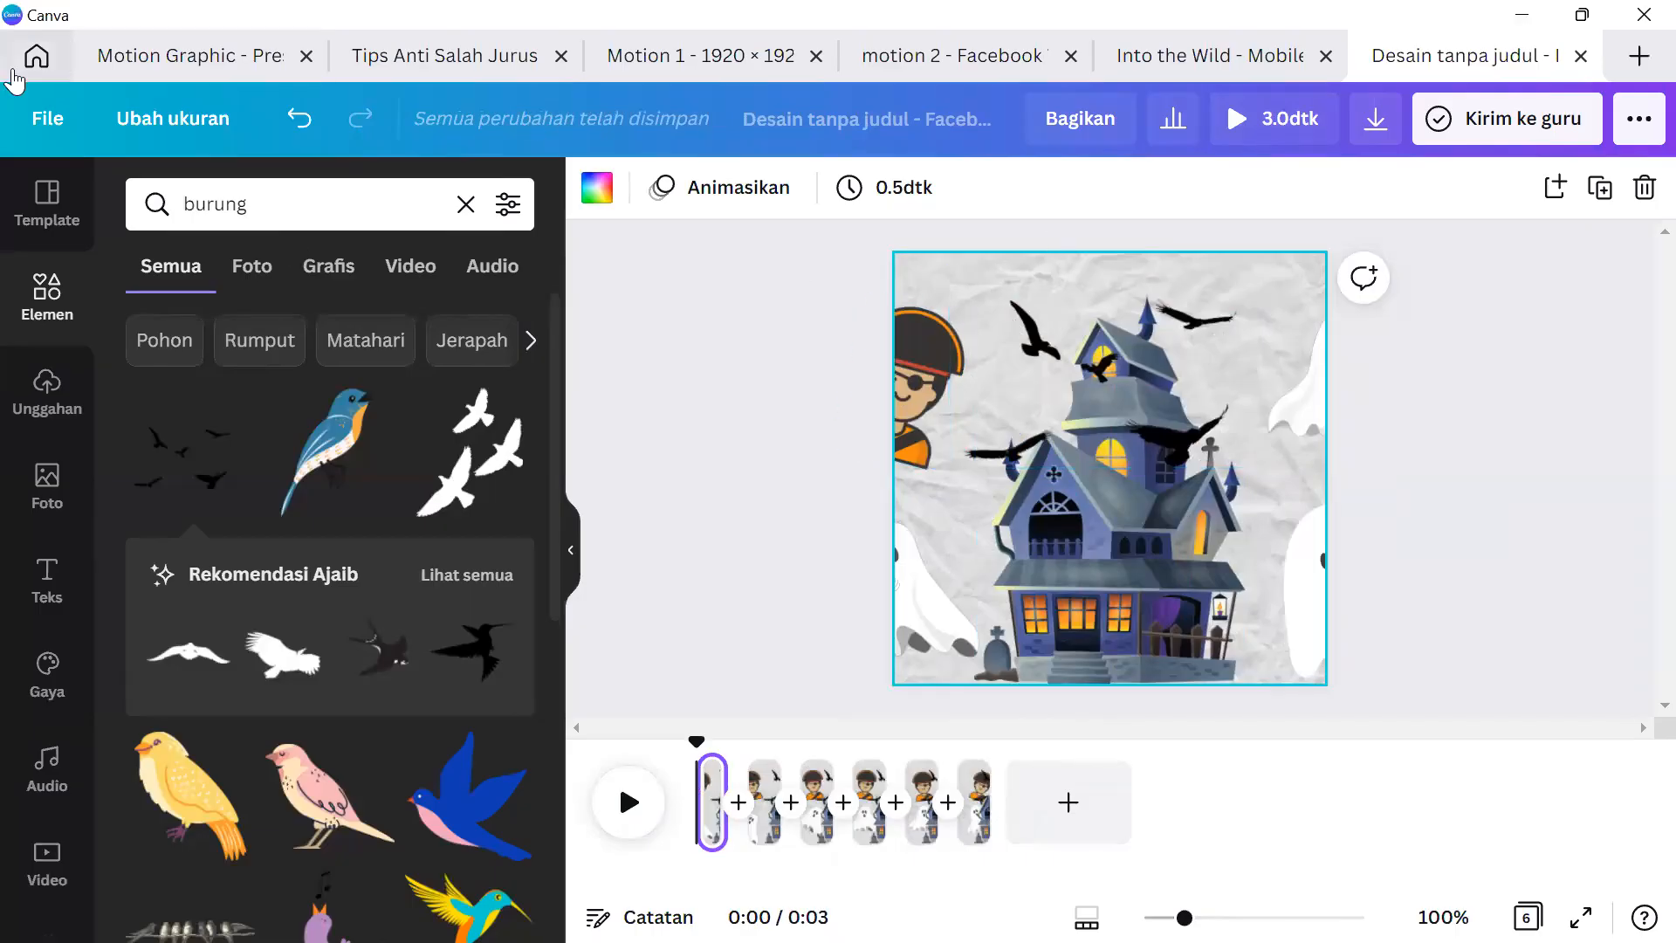
pyautogui.click(35, 56)
pyautogui.click(1063, 698)
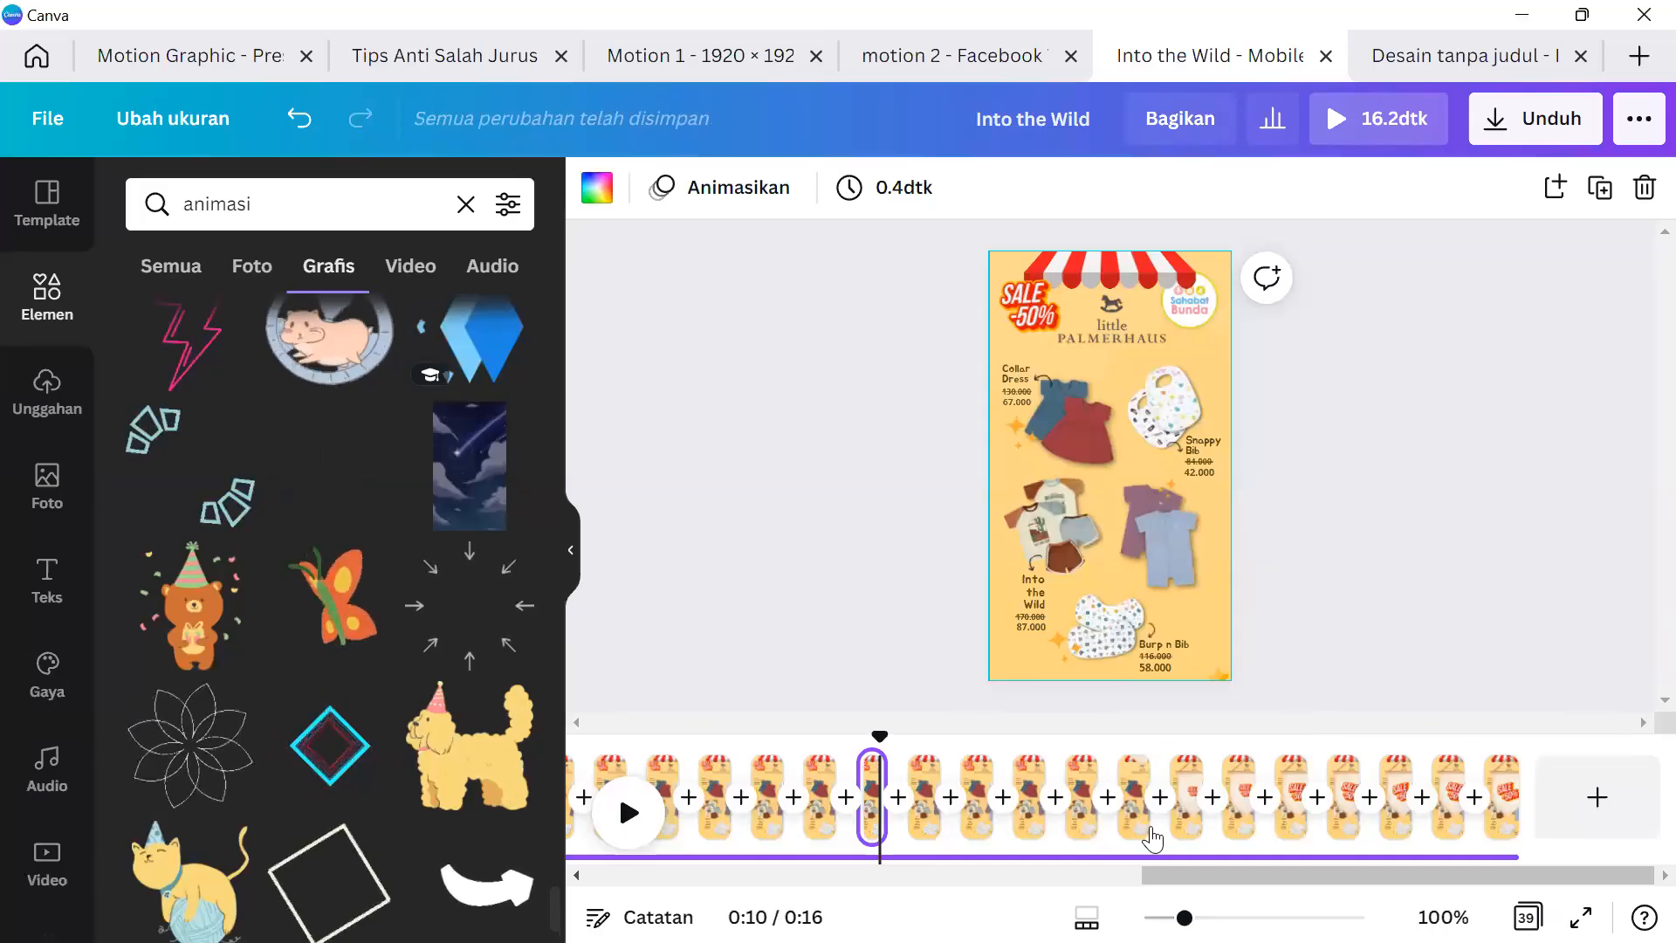
# Play the beginning of the Into the Wild animation from its first page and pause it.
pyautogui.click(1063, 856)
pyautogui.moveTo(1227, 877); pyautogui.dragTo(666, 823)
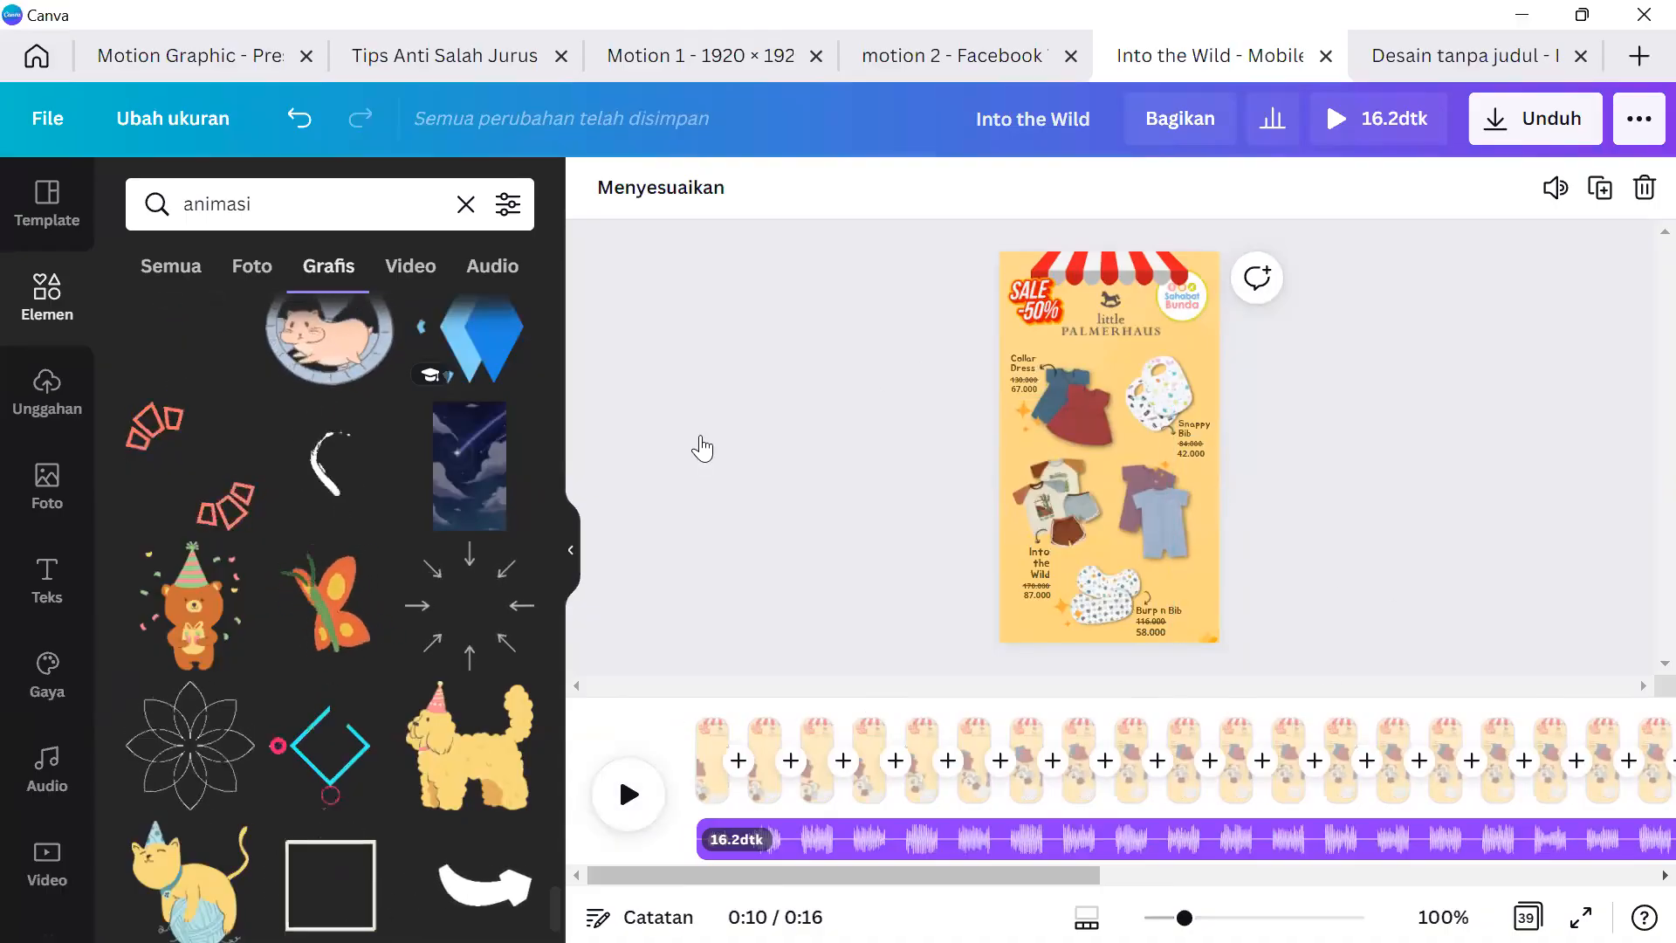
pyautogui.click(639, 796)
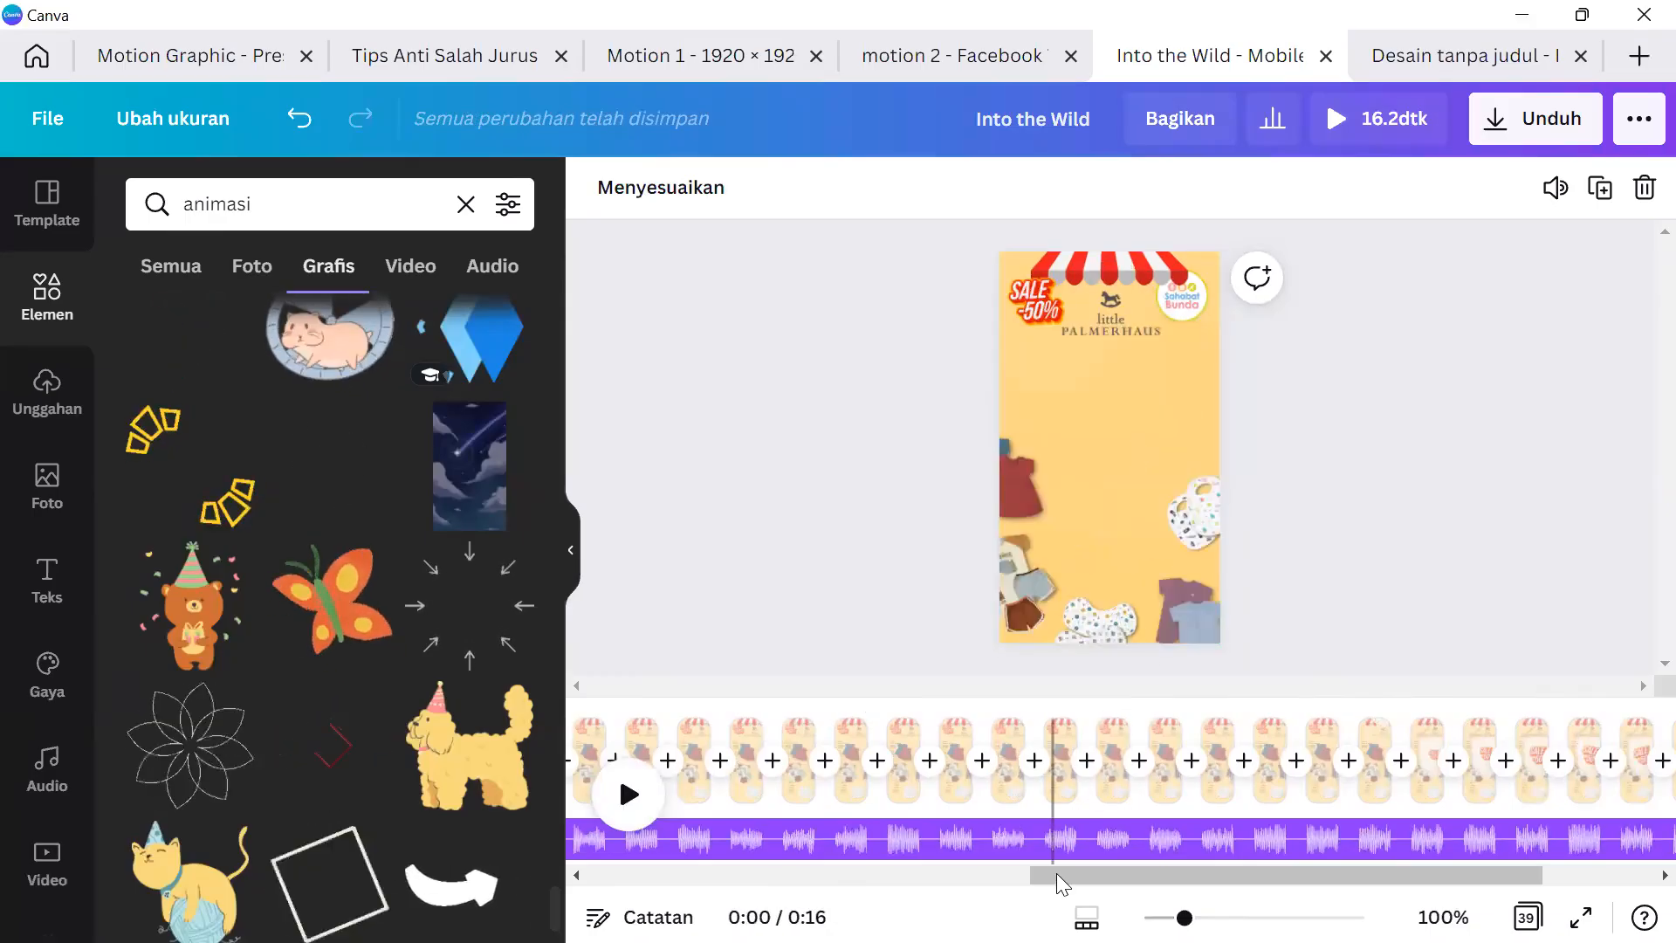
pyautogui.moveTo(1046, 874); pyautogui.dragTo(602, 875)
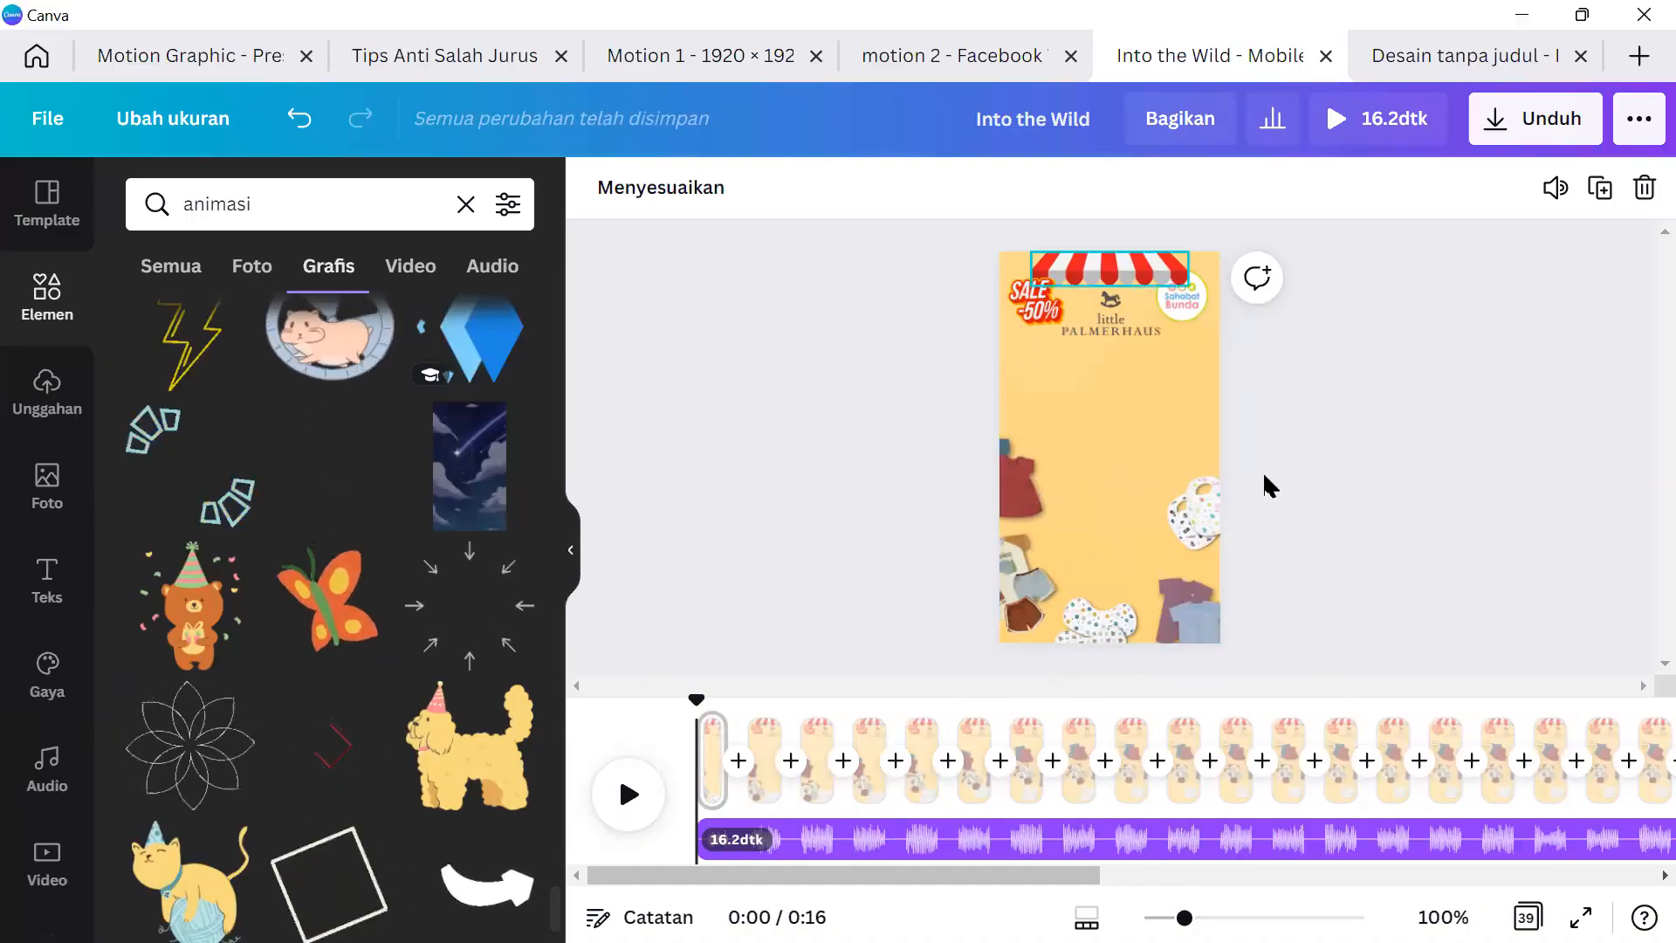
pyautogui.click(653, 801)
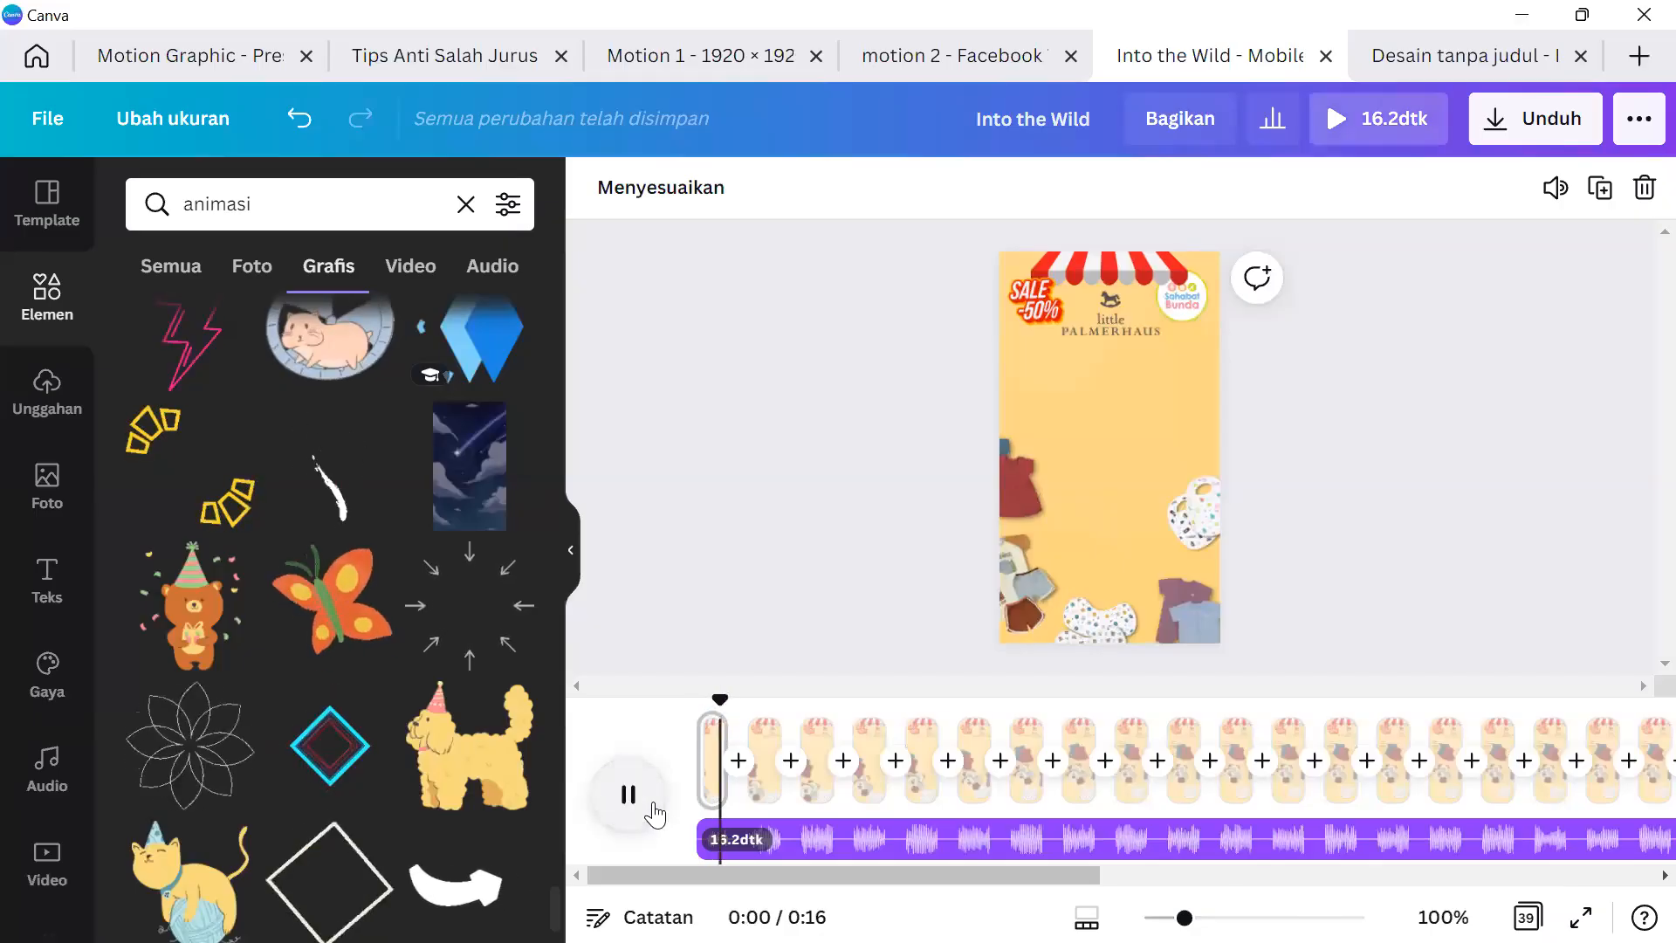
pyautogui.click(652, 807)
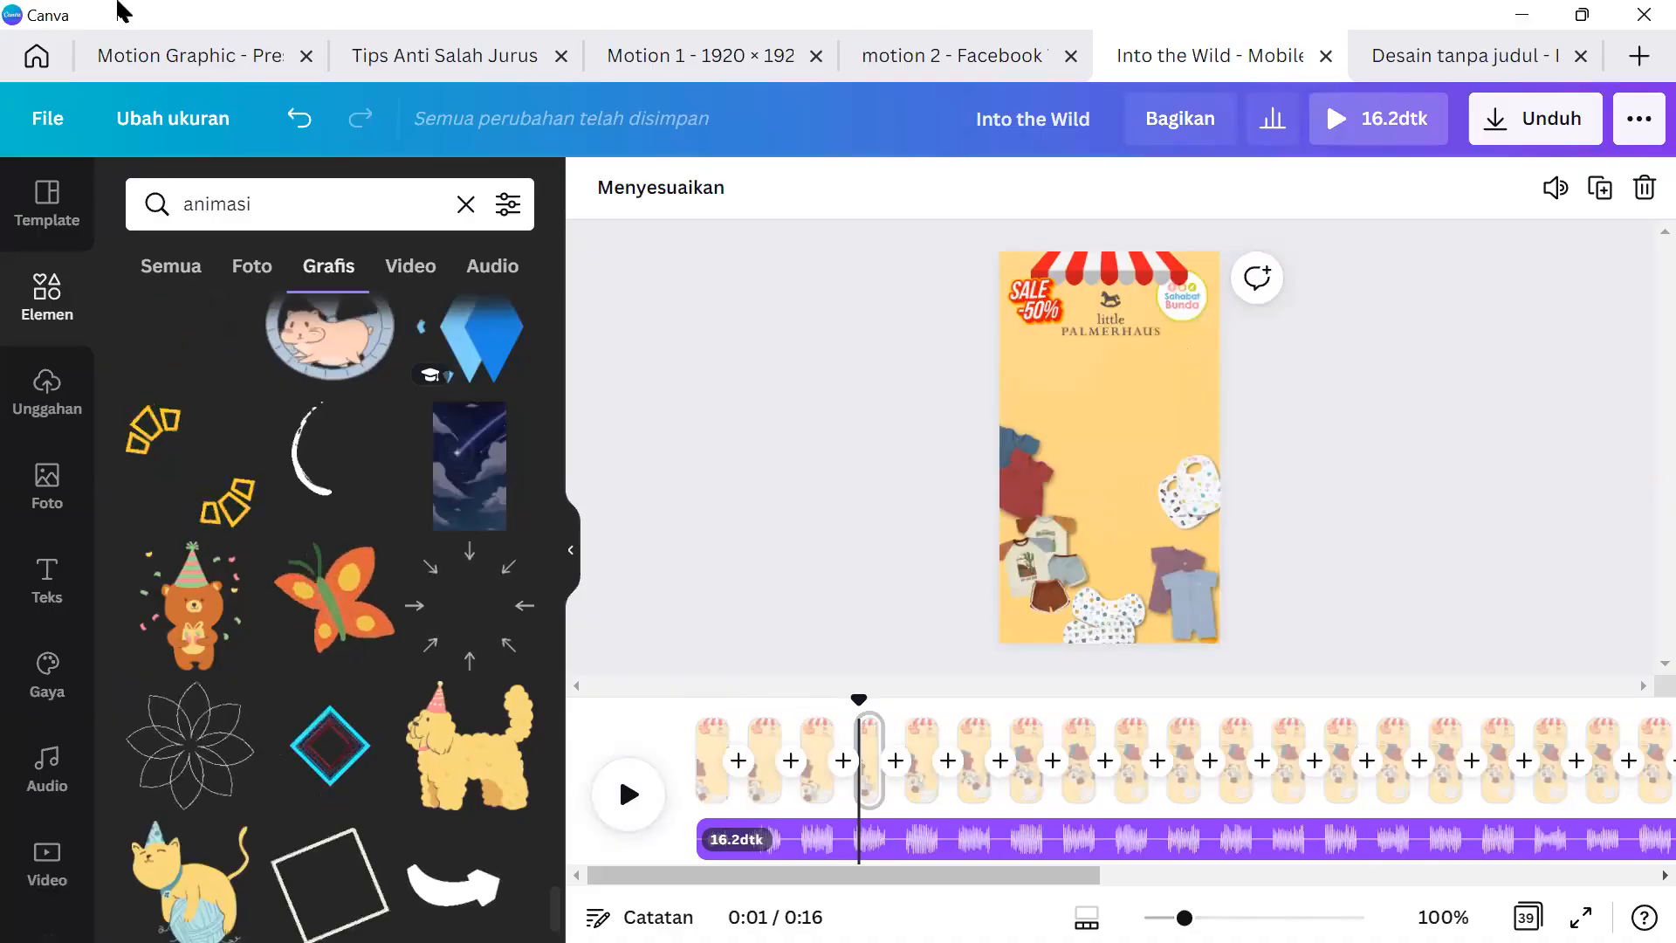
# Open the Motion 1 design with the 2022 artwork.
pyautogui.click(165, 55)
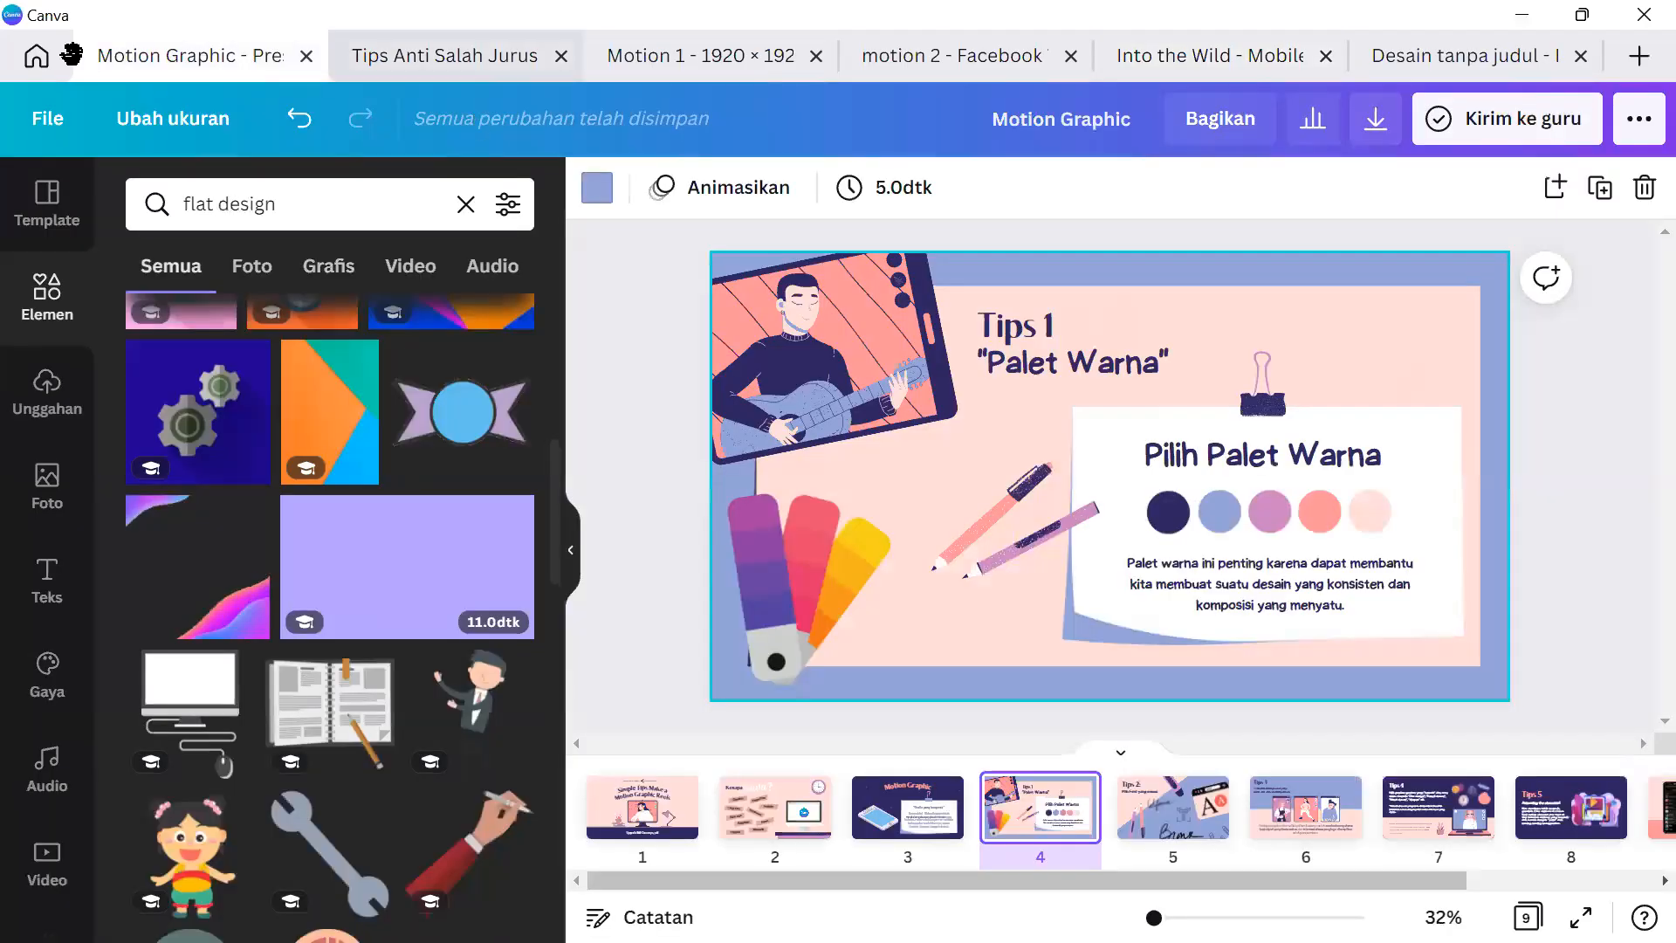
pyautogui.click(36, 56)
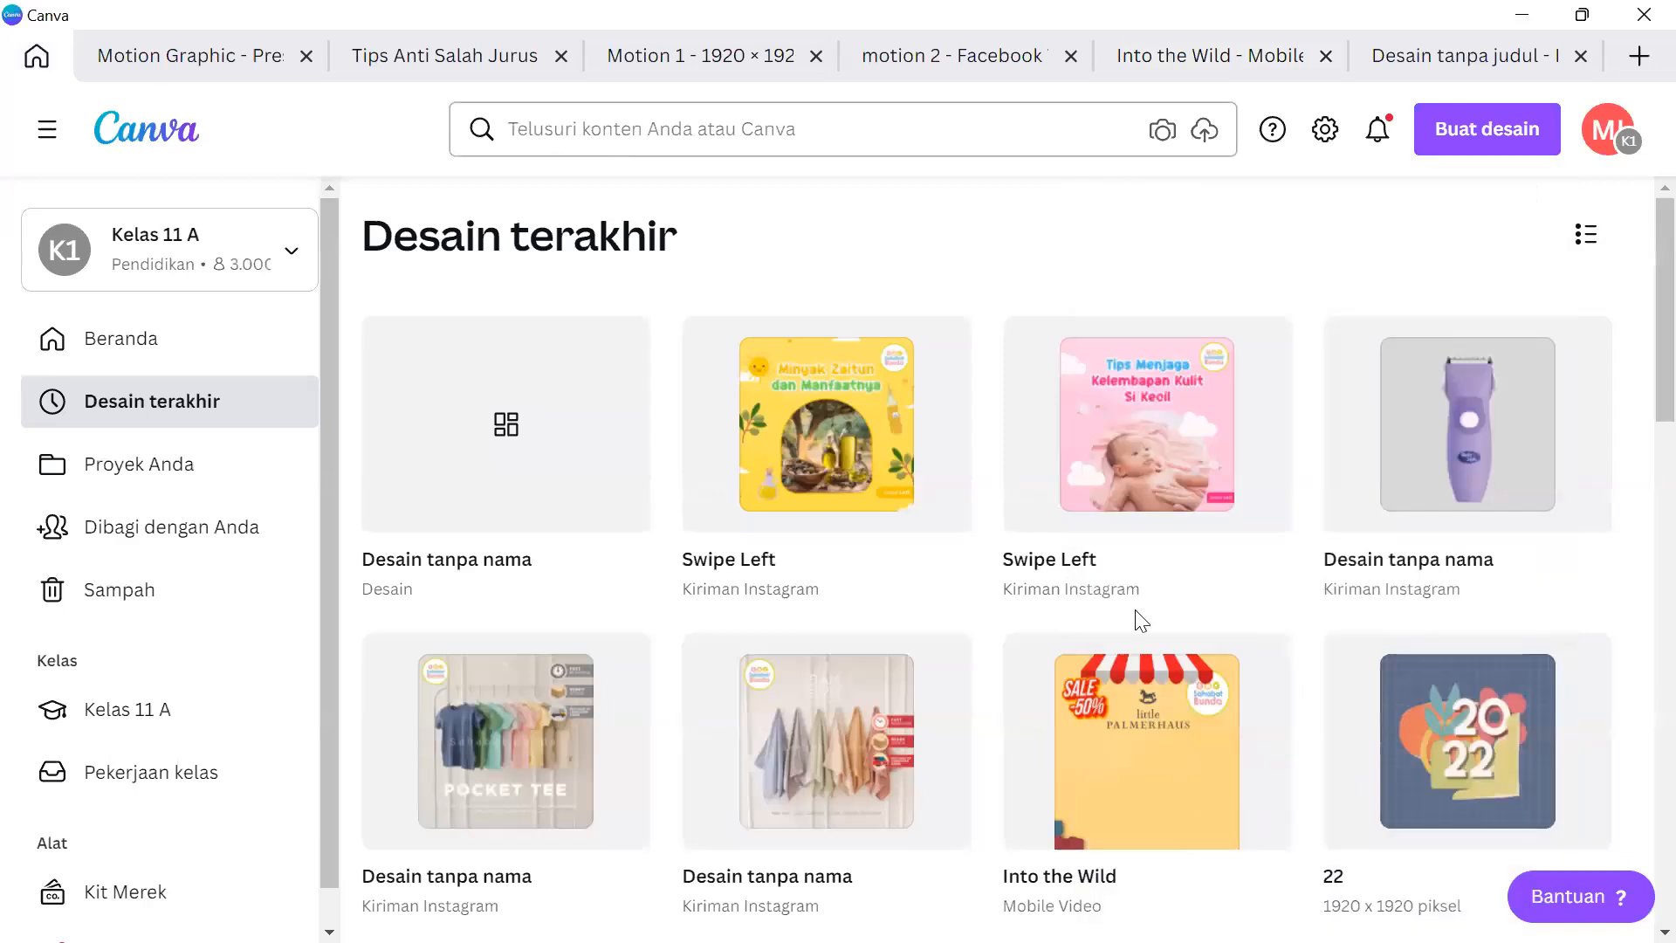
pyautogui.scroll(-3, 1503, 496)
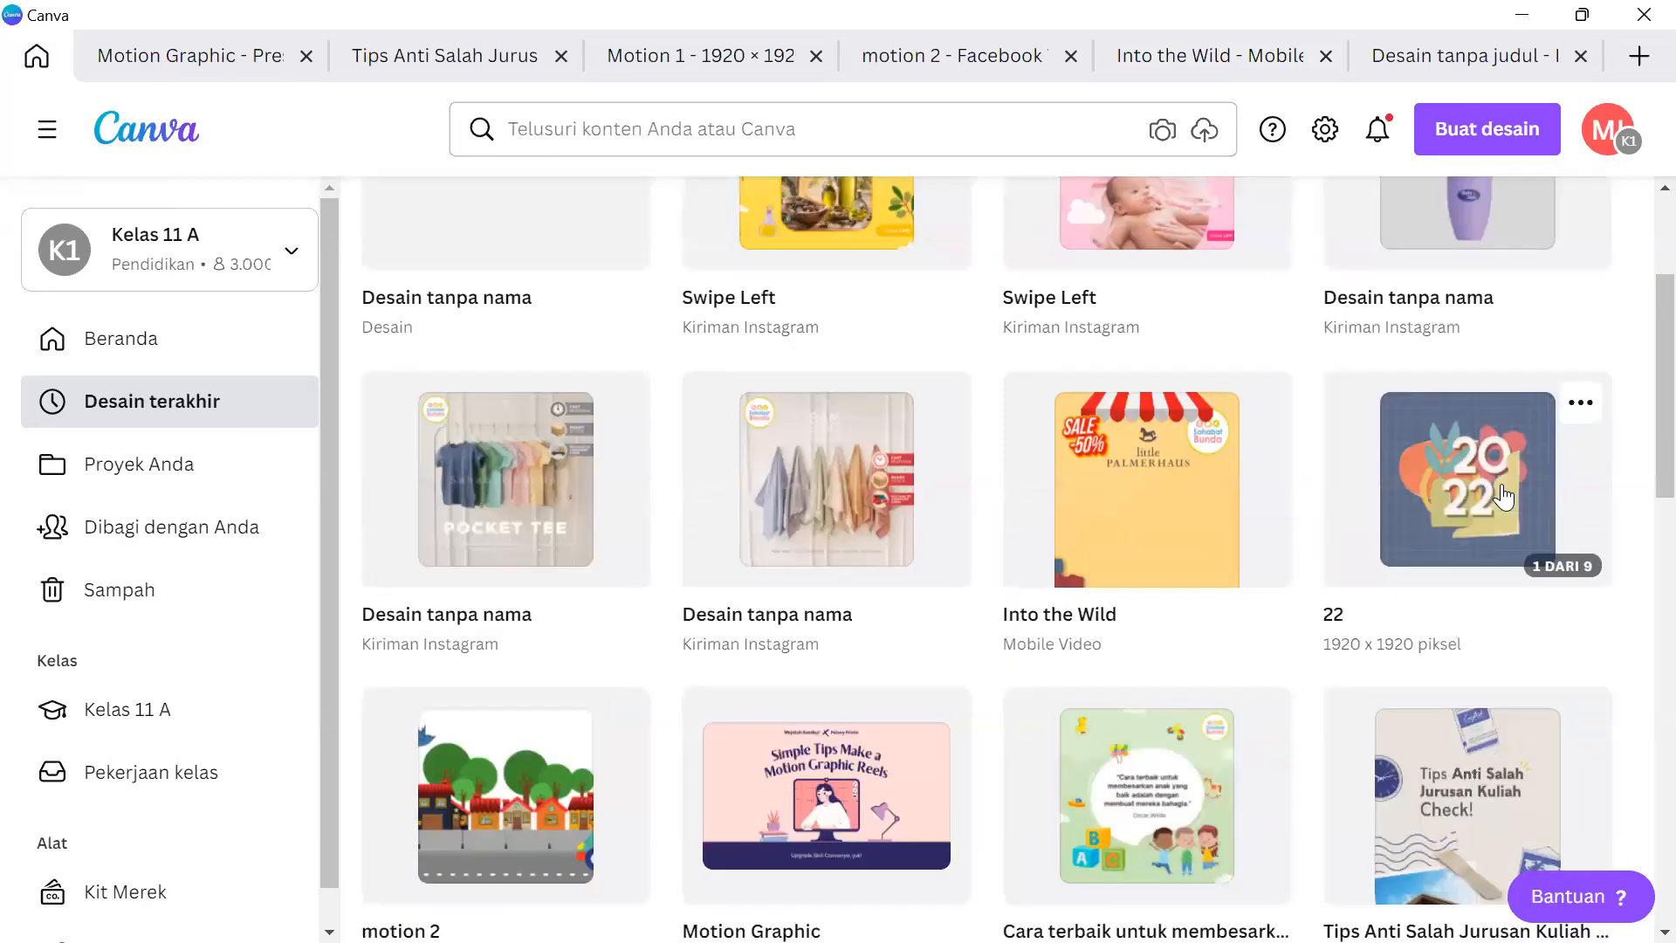
pyautogui.click(1503, 497)
# Examine how the 20 and 22 texts are tilted from page 3 through page 9.
pyautogui.scroll(3, 1018, 415)
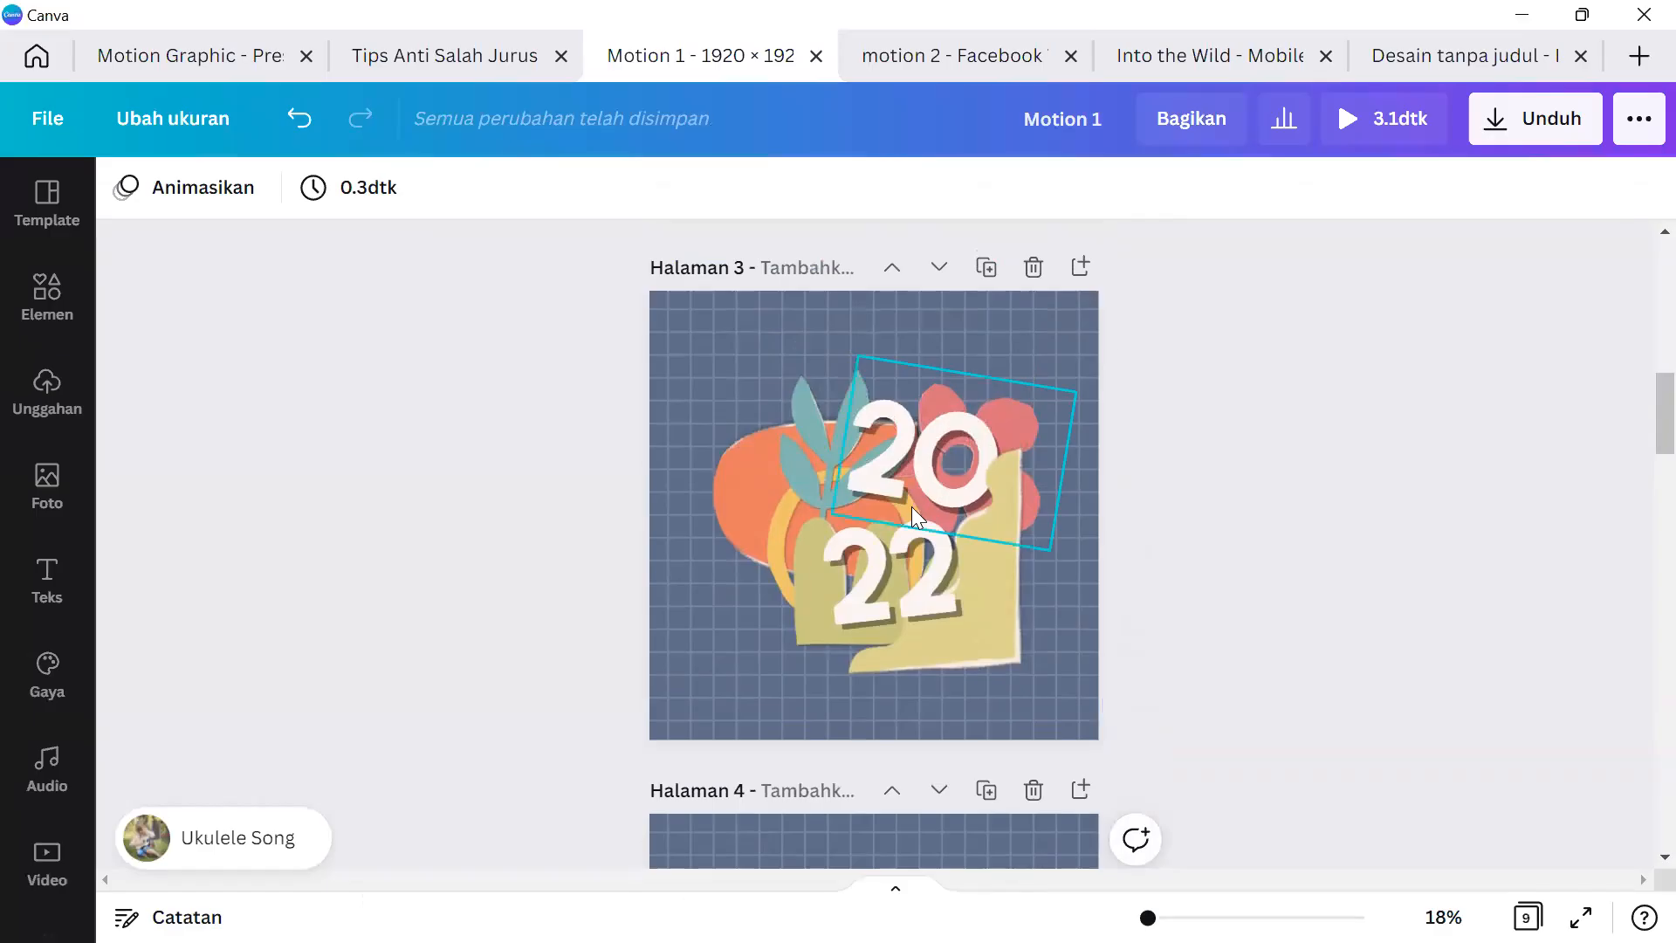
pyautogui.click(911, 506)
pyautogui.click(1204, 444)
pyautogui.click(899, 546)
pyautogui.scroll(-2, 909, 536)
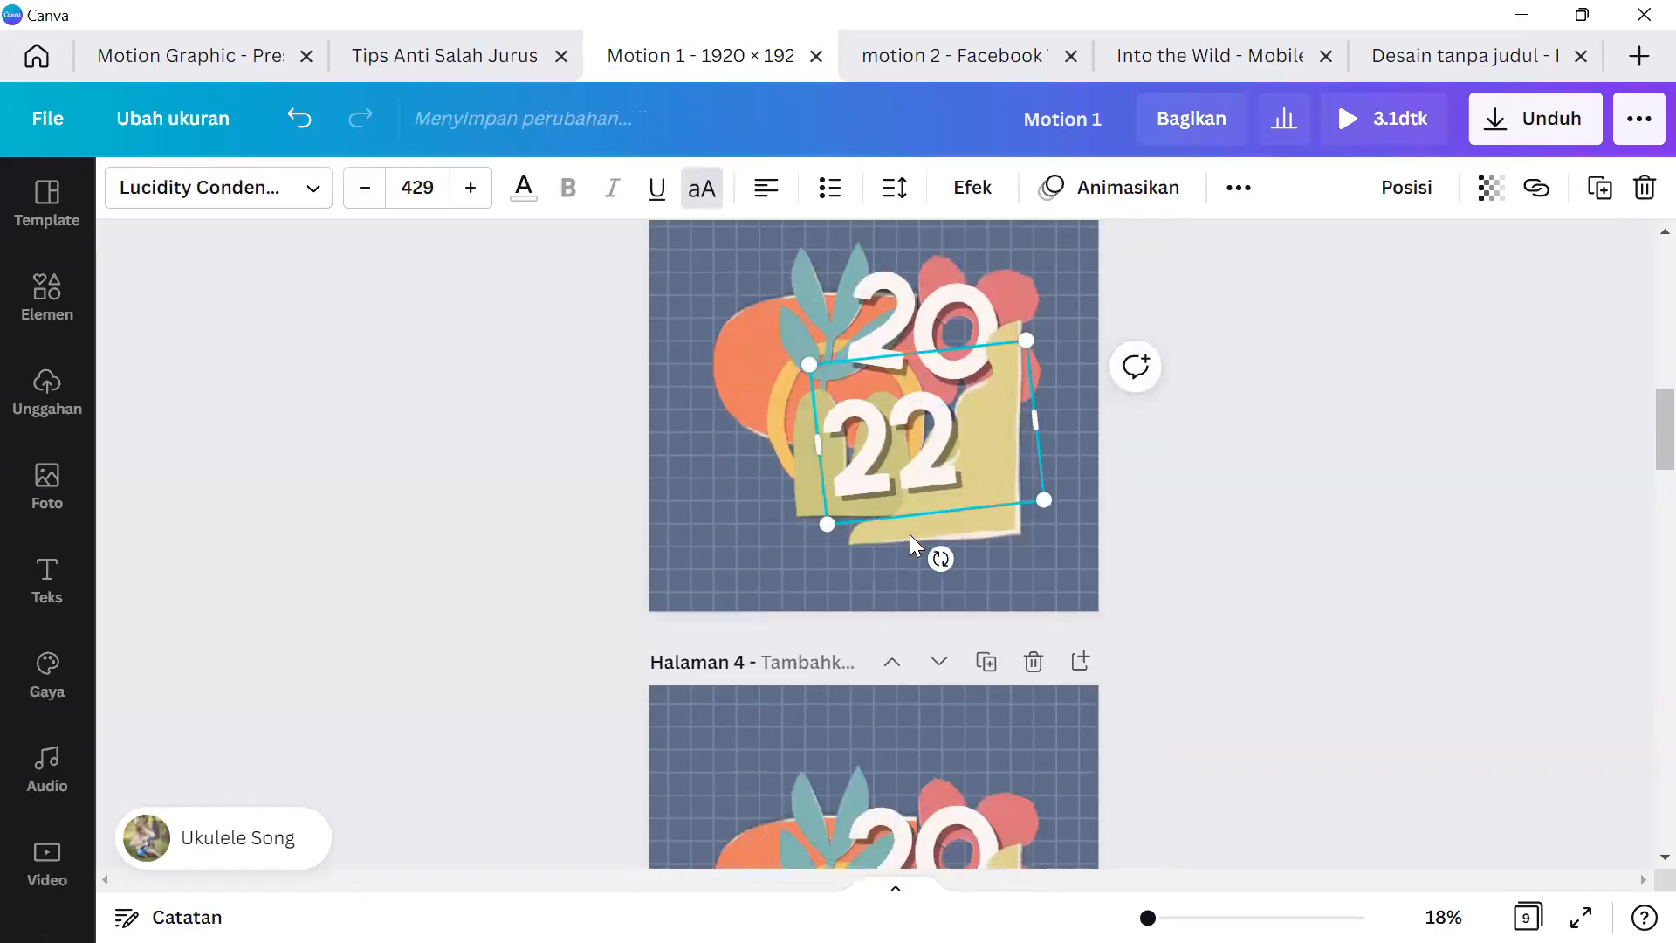
pyautogui.scroll(-3, 910, 534)
pyautogui.scroll(3, 927, 508)
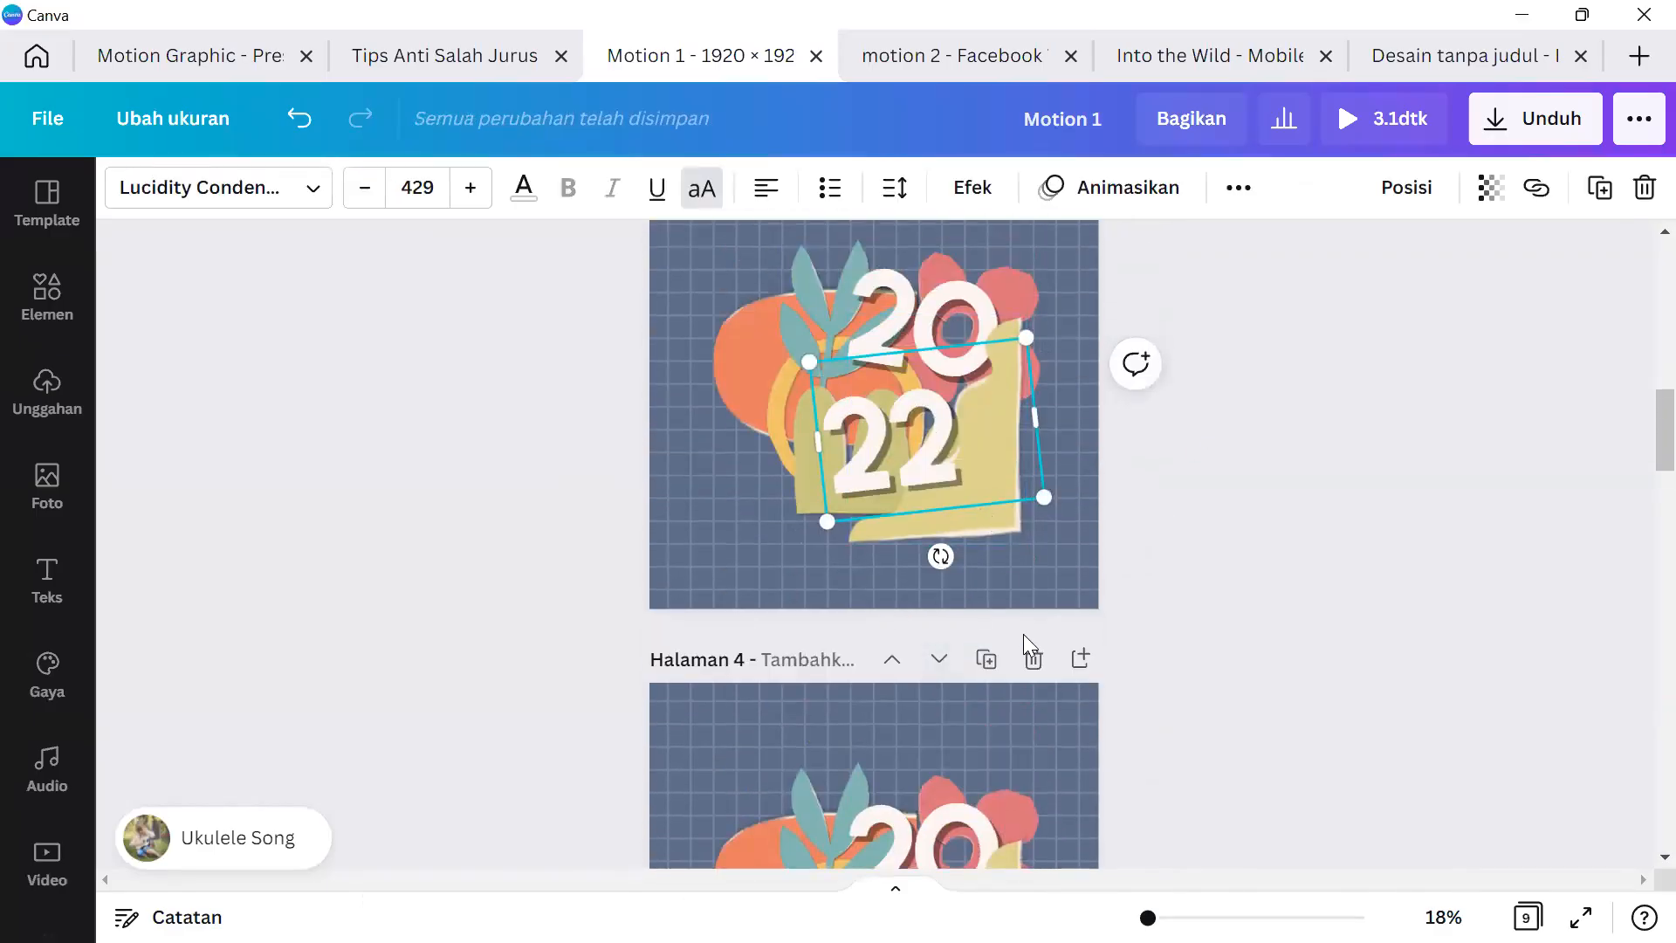
pyautogui.scroll(-20, 1023, 634)
pyautogui.click(988, 407)
pyautogui.click(916, 532)
pyautogui.click(1018, 688)
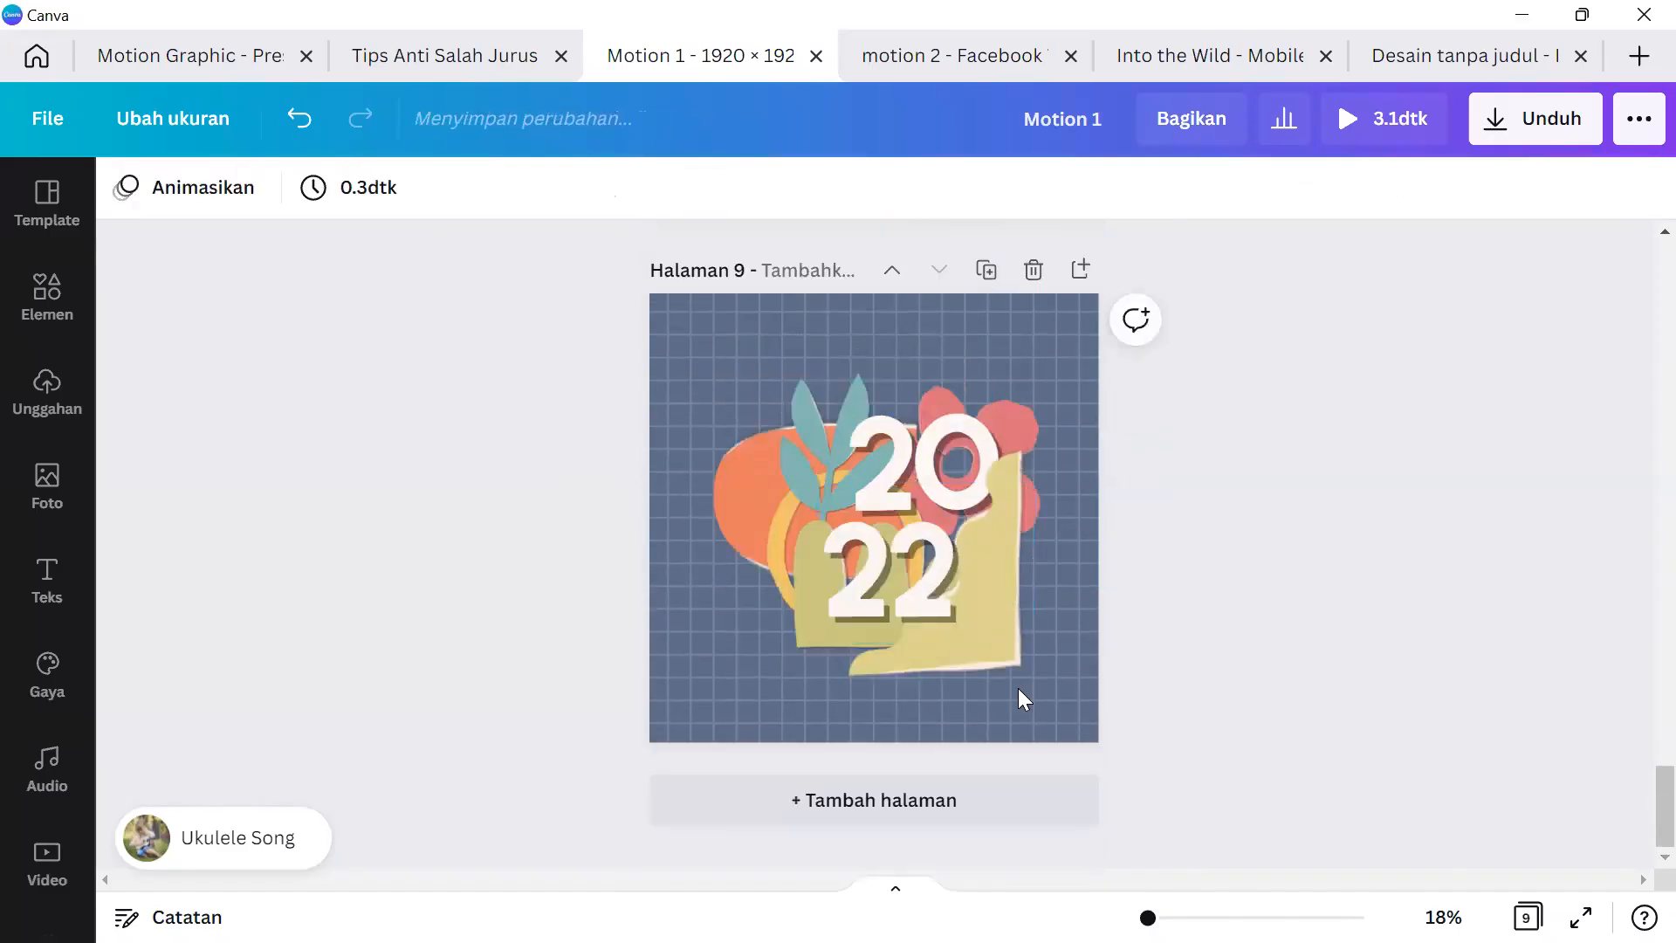
# Duplicate page 9 of the 2022 animation.
pyautogui.click(1001, 807)
pyautogui.hotkey('ctrl', 'z')
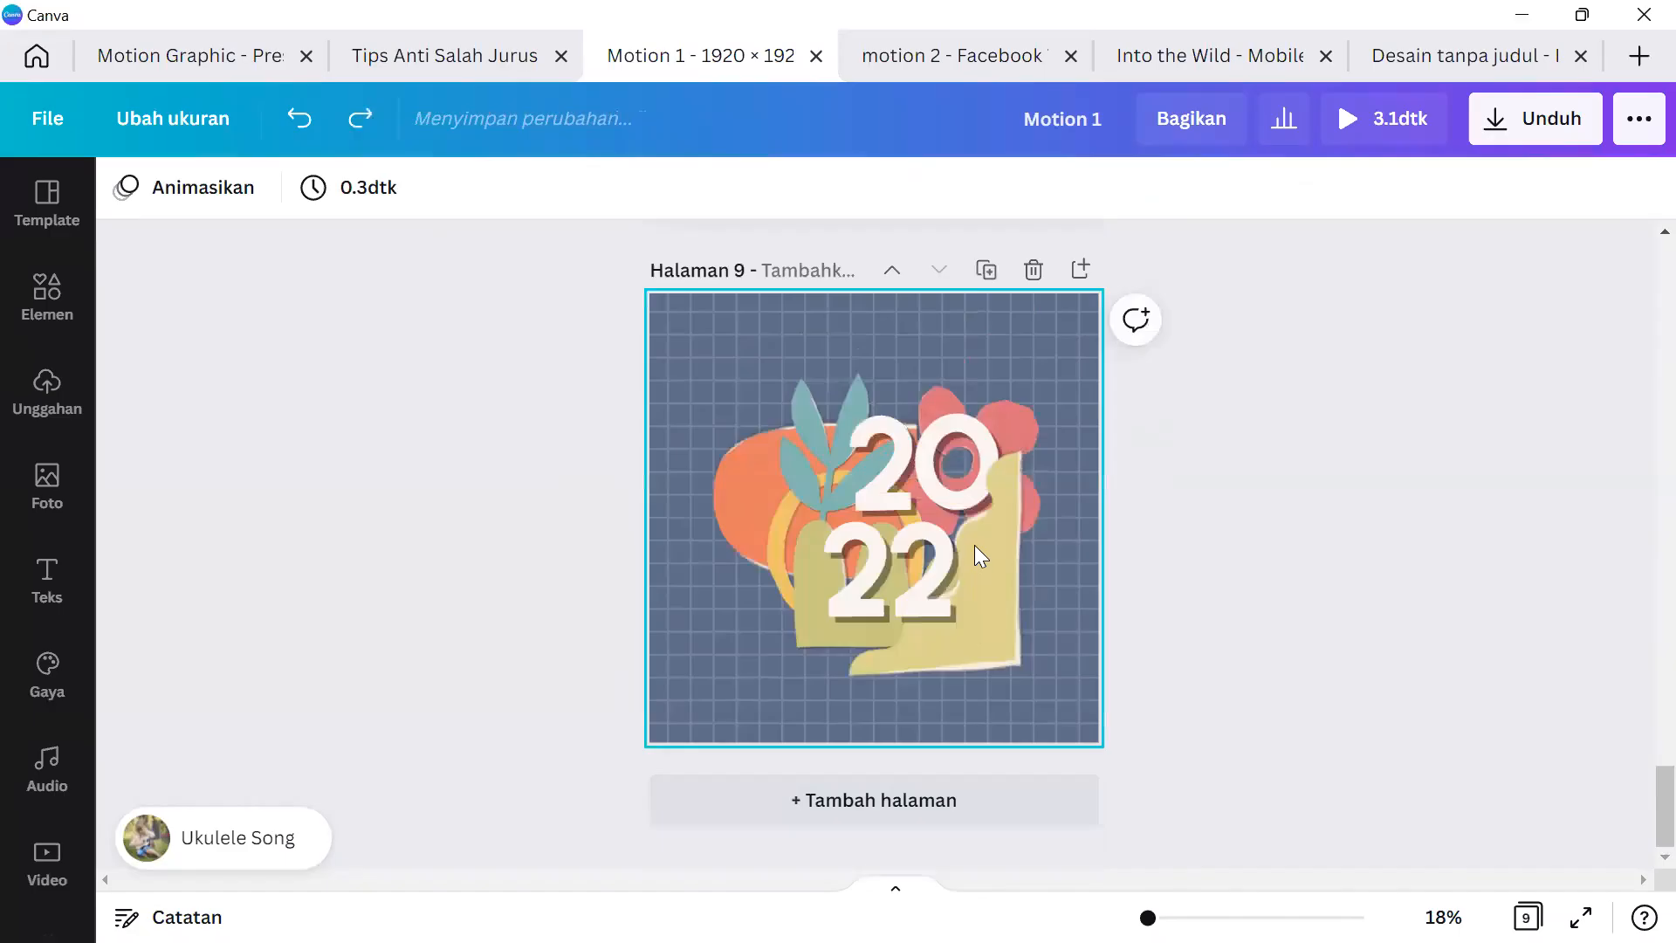
pyautogui.scroll(3, 978, 541)
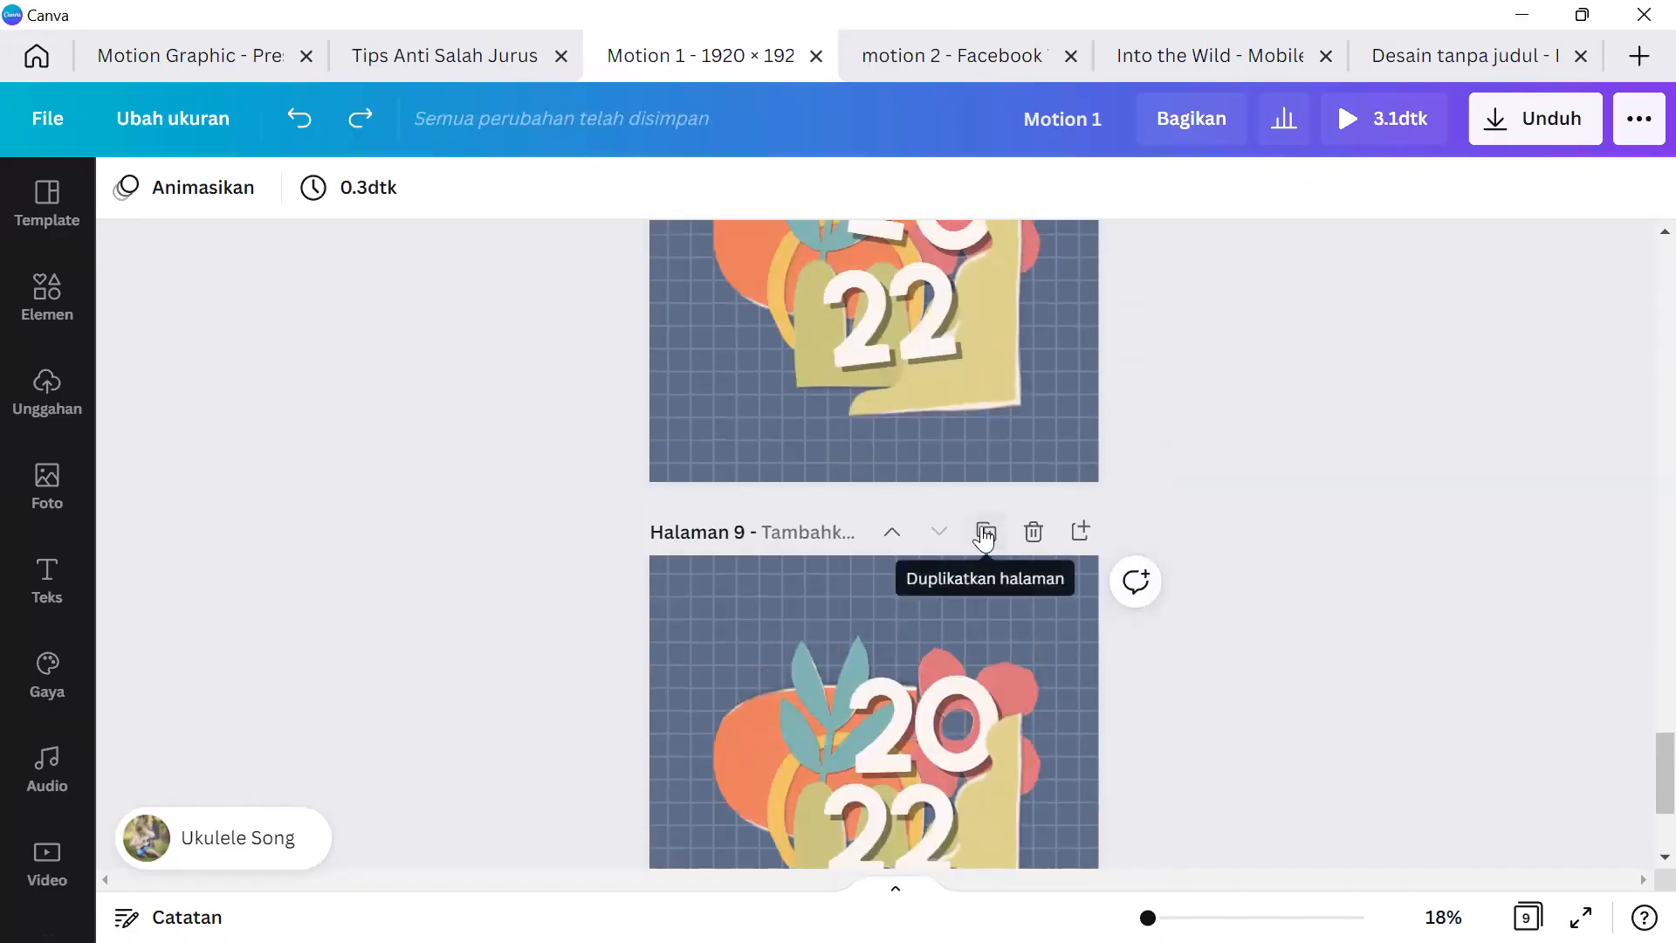
pyautogui.click(984, 532)
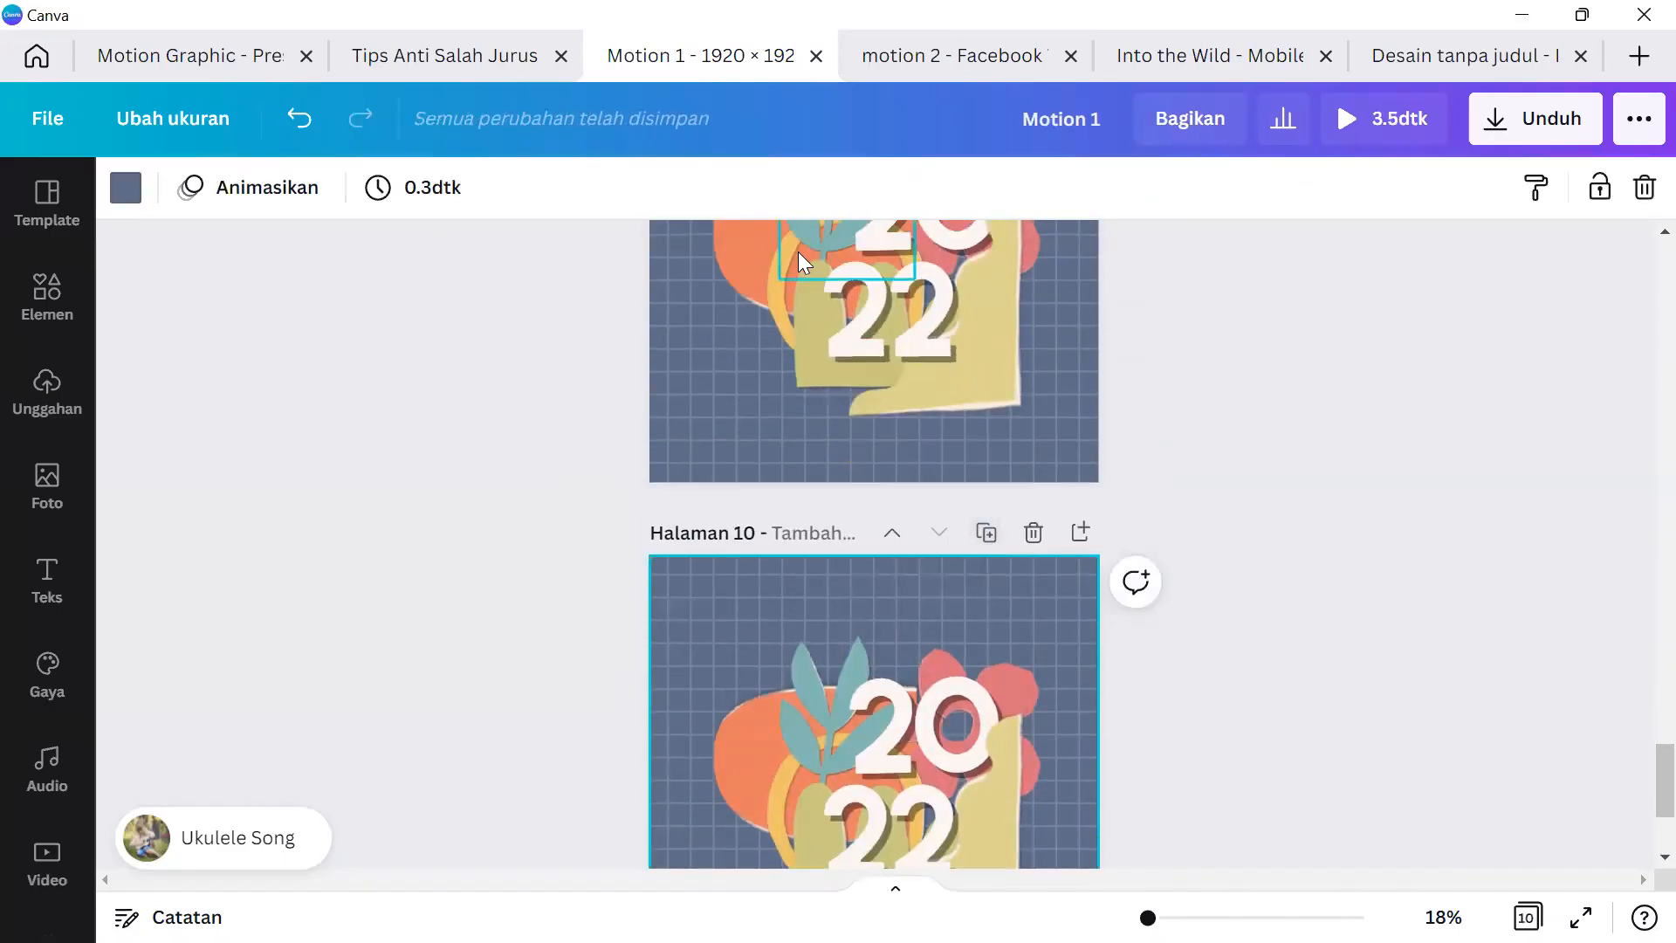
# Compare page 9 of the 2022 animation with its duplicate on page 10.
pyautogui.scroll(5, 1000, 489)
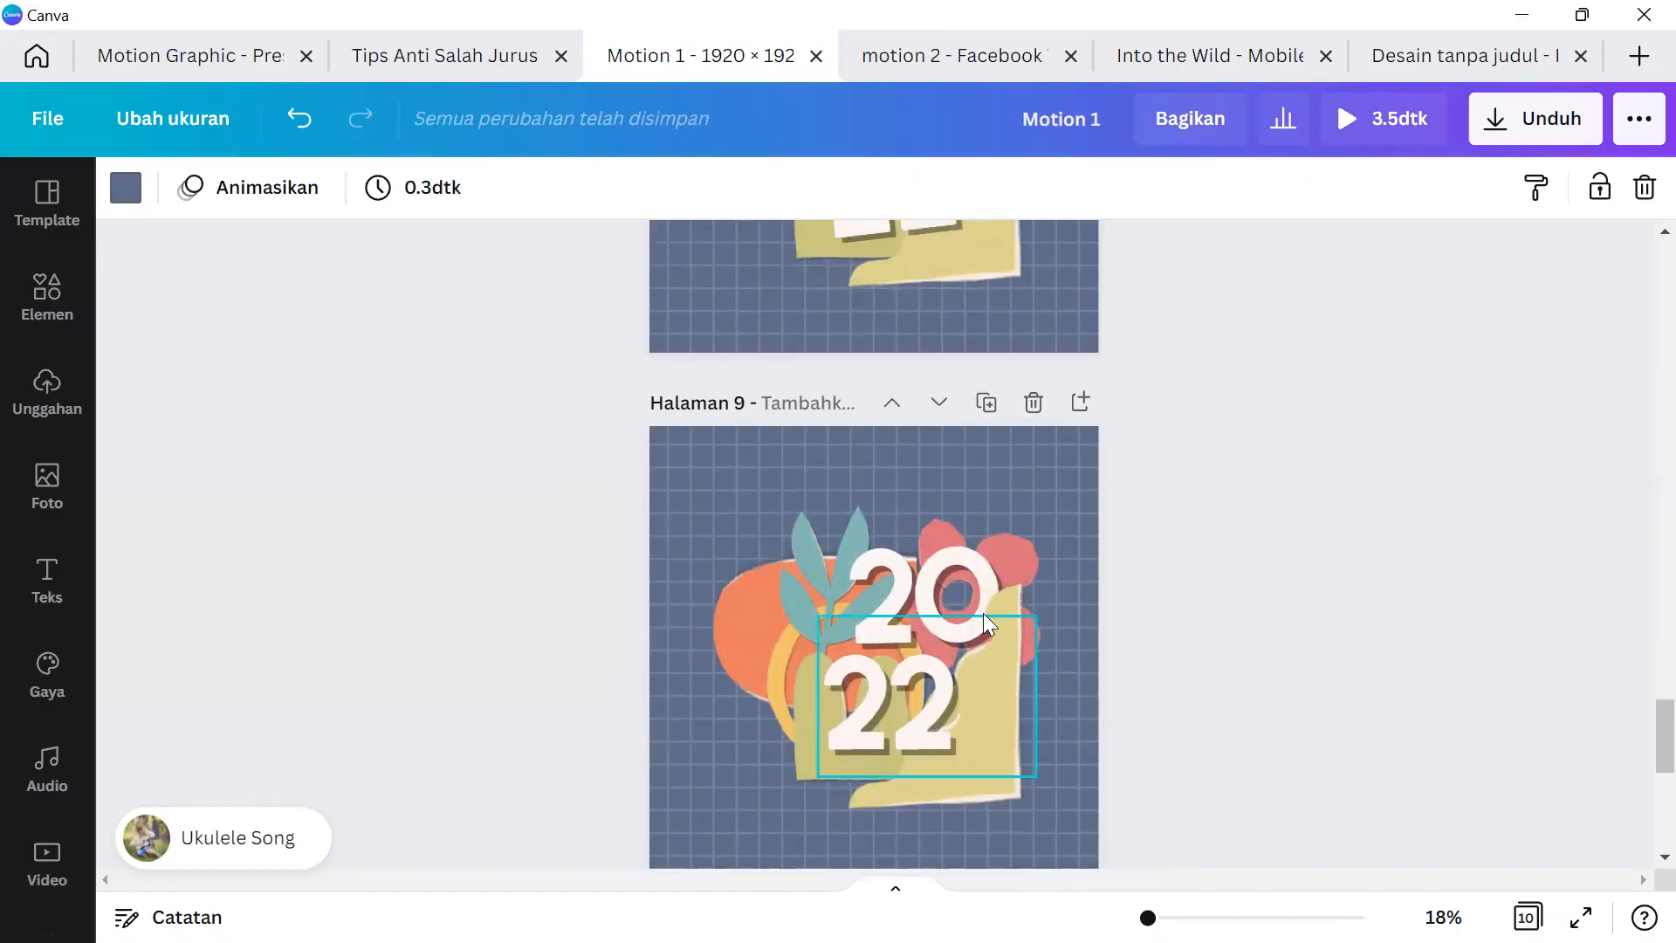
pyautogui.scroll(-3, 827, 700)
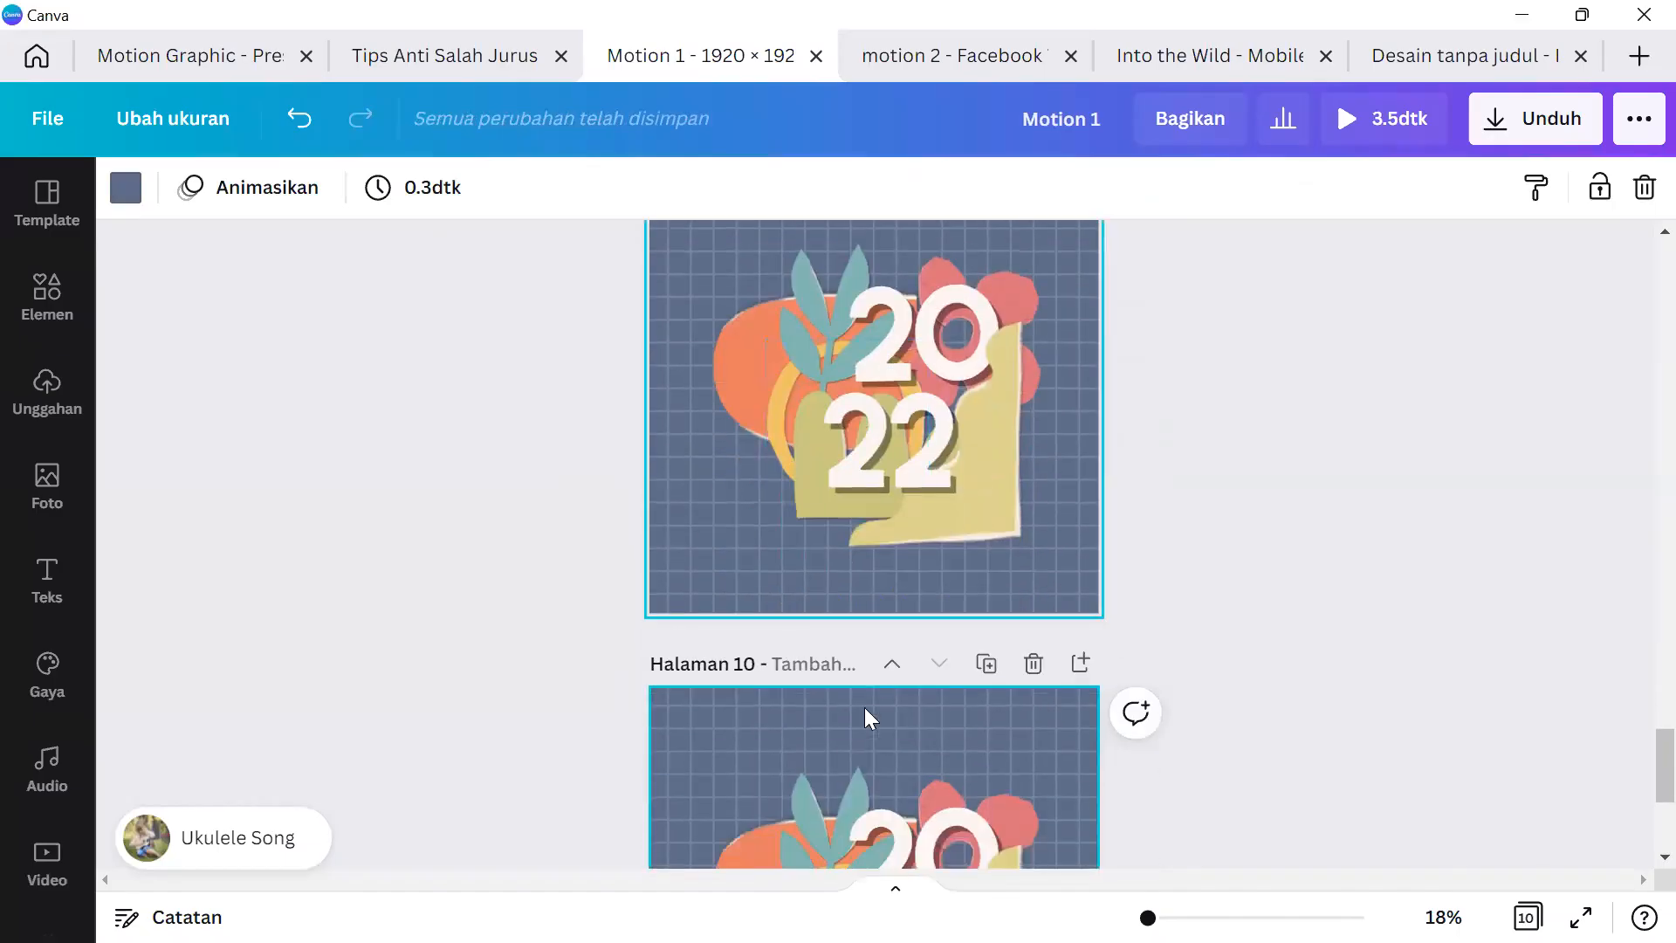
pyautogui.scroll(-3, 903, 665)
pyautogui.scroll(2, 878, 454)
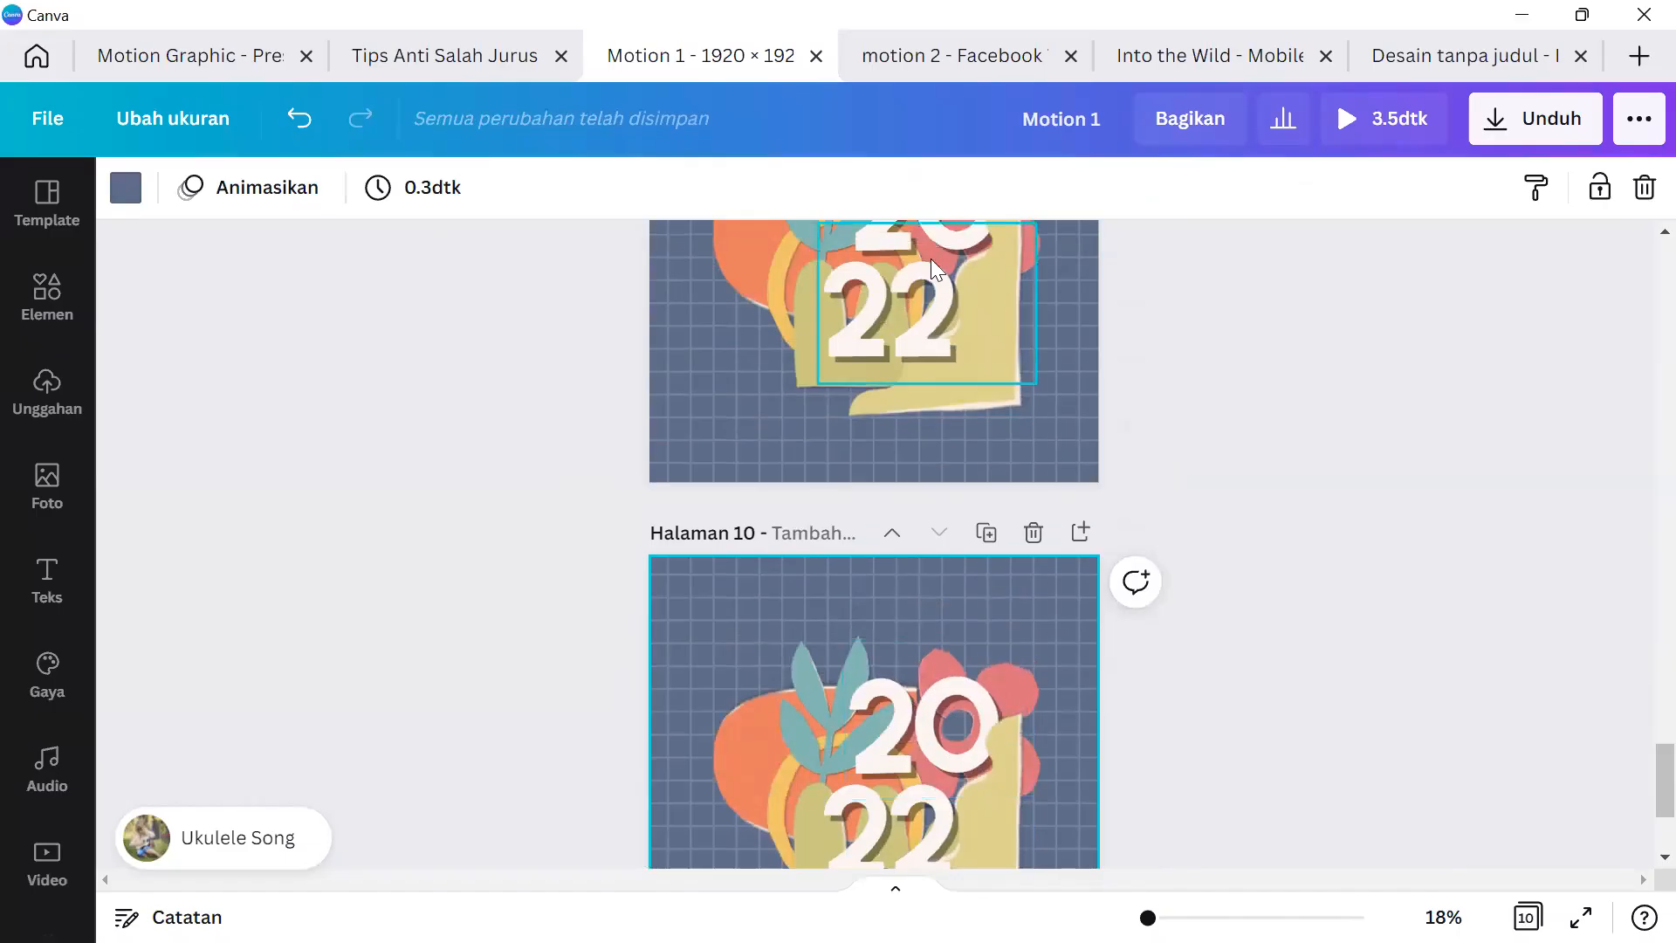
pyautogui.scroll(-2, 882, 698)
pyautogui.scroll(5, 925, 489)
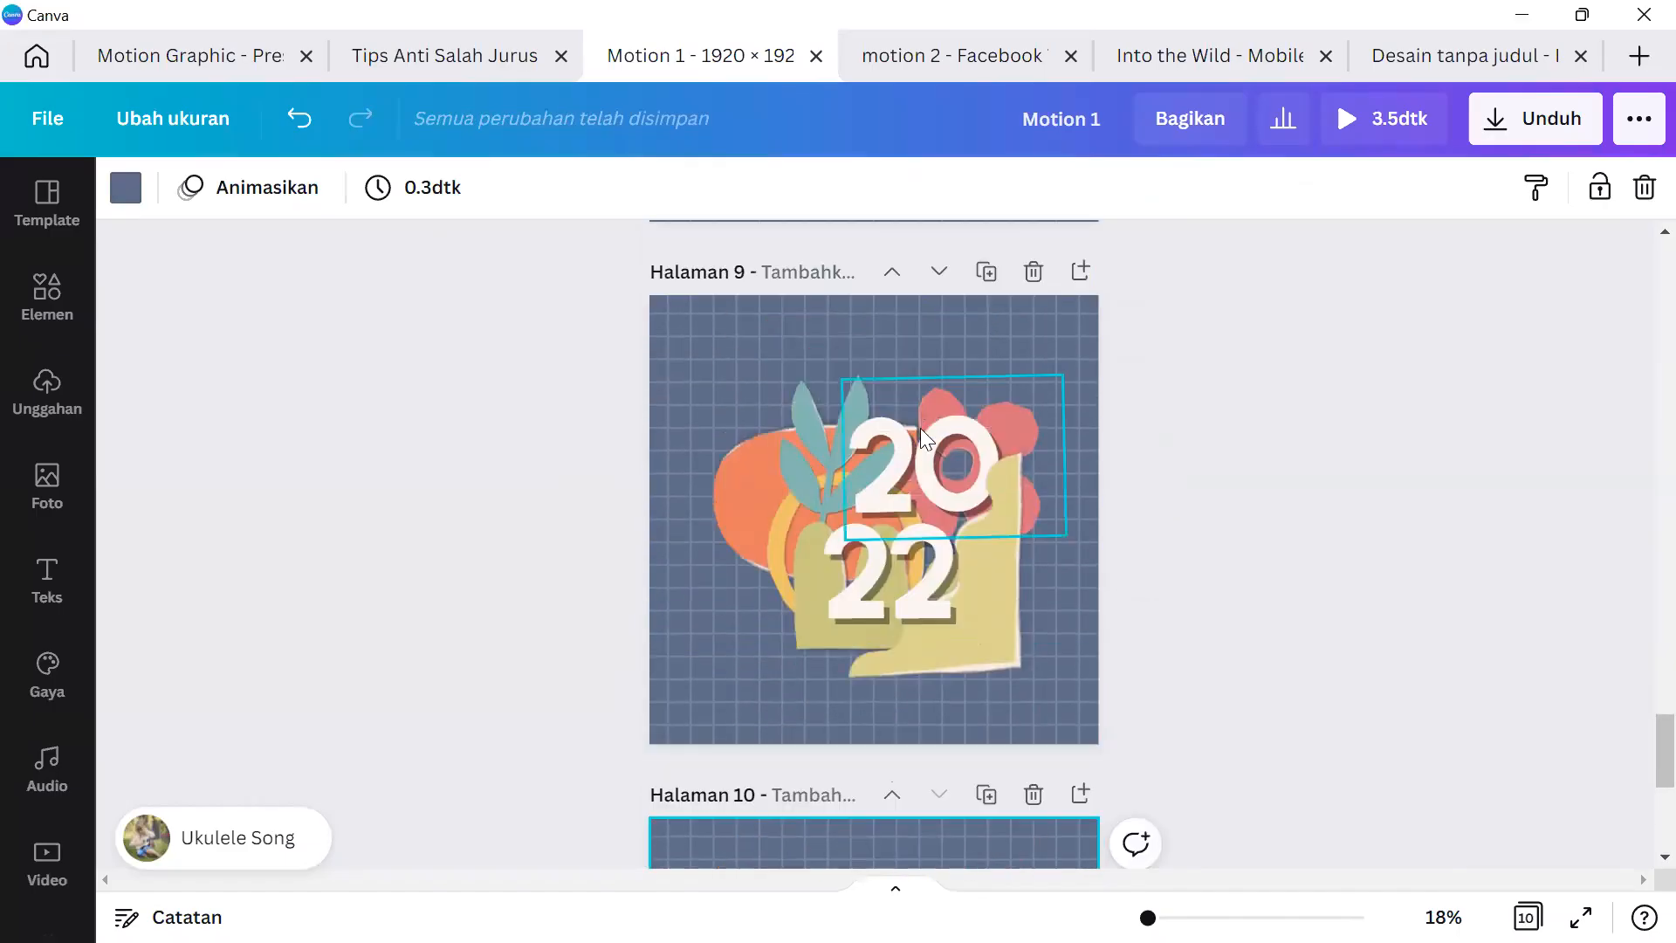
# Rotate the 20 text clockwise and the 22 text counterclockwise on page 10 of the 2022 animation.
pyautogui.scroll(-5, 897, 567)
pyautogui.click(870, 434)
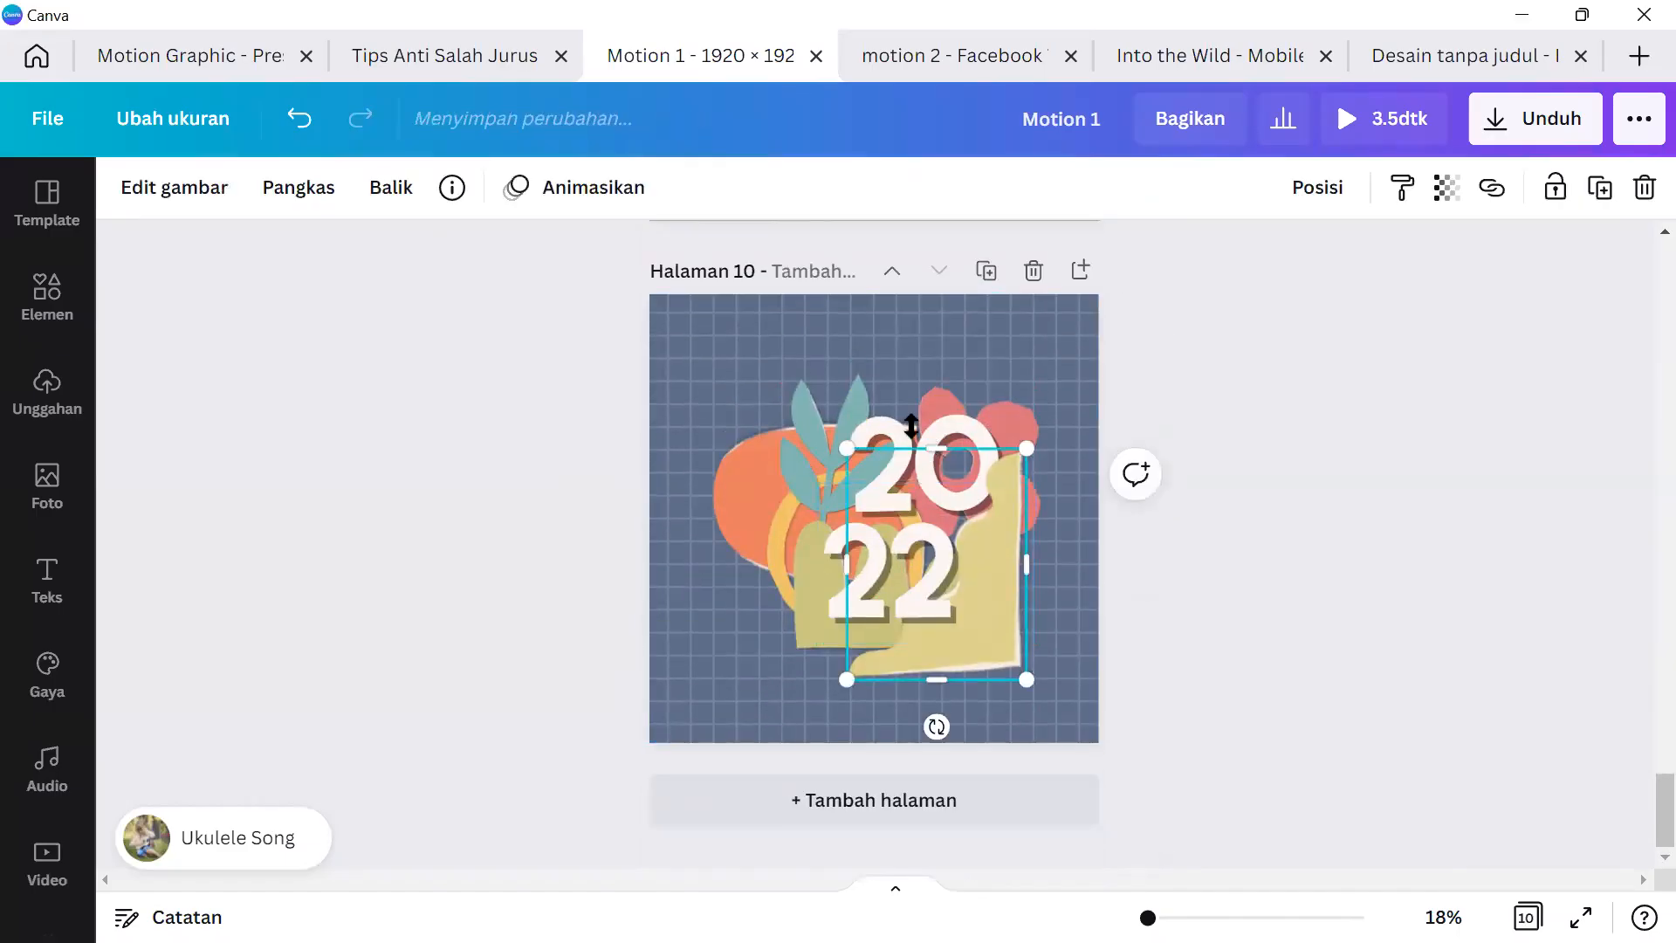
pyautogui.moveTo(957, 583); pyautogui.dragTo(934, 590)
pyautogui.click(859, 559)
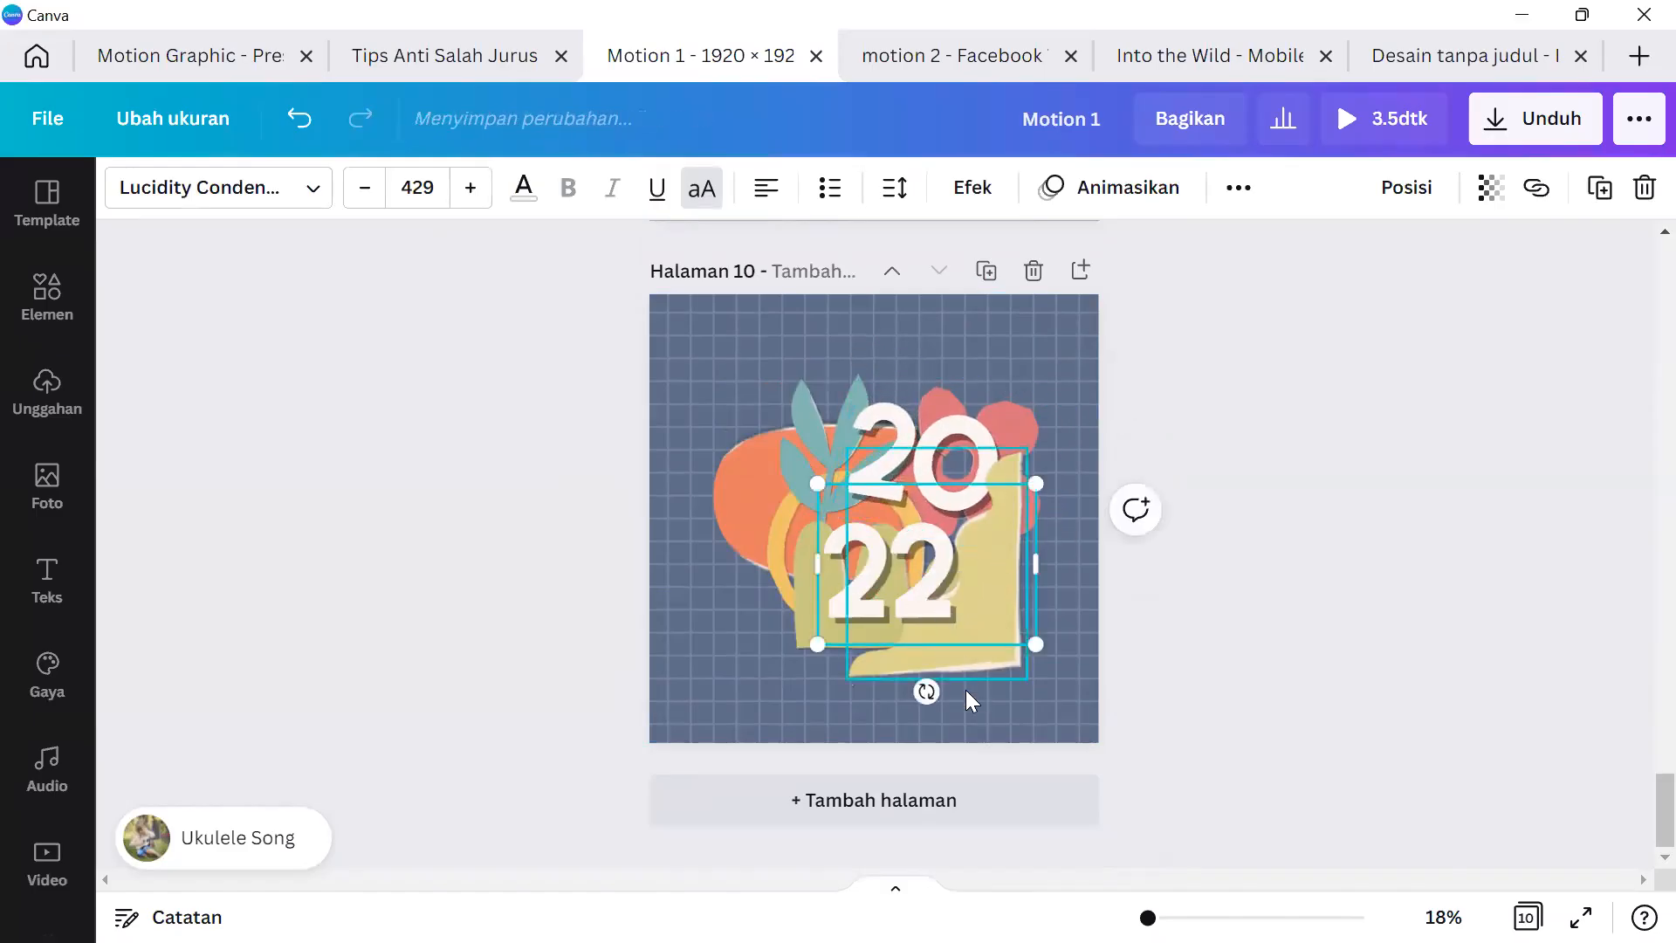
pyautogui.moveTo(927, 691); pyautogui.dragTo(967, 684)
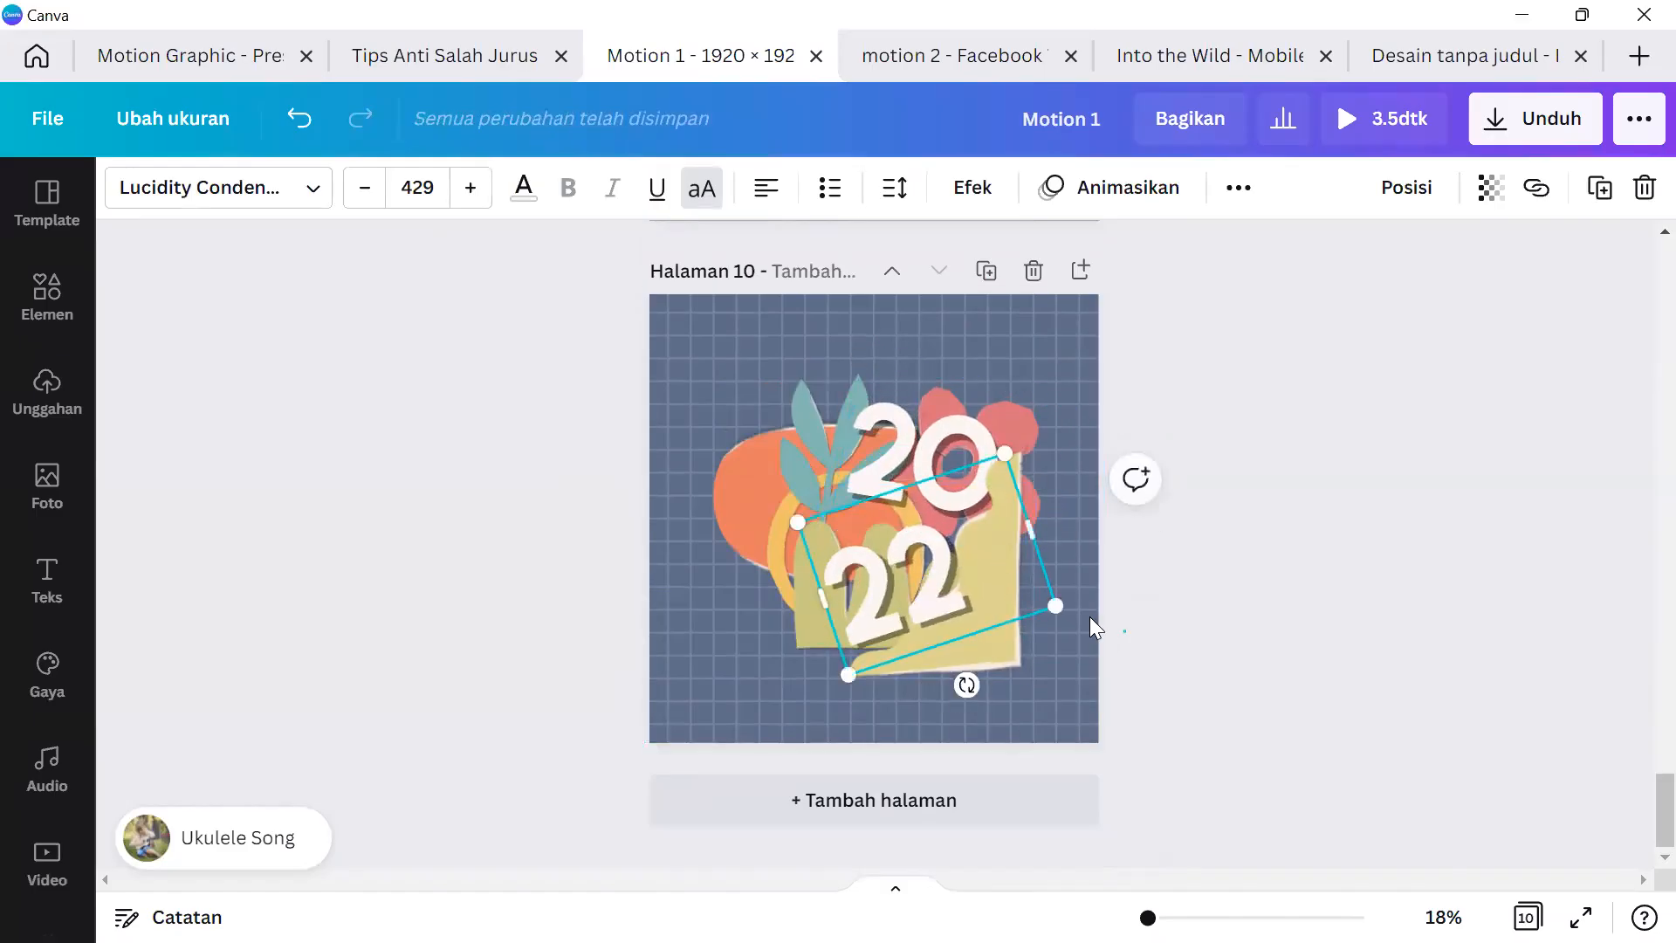
pyautogui.click(969, 312)
# Duplicate page 10, and on the copy rotate the 20 text counterclockwise and the 22 text clockwise.
pyautogui.click(985, 270)
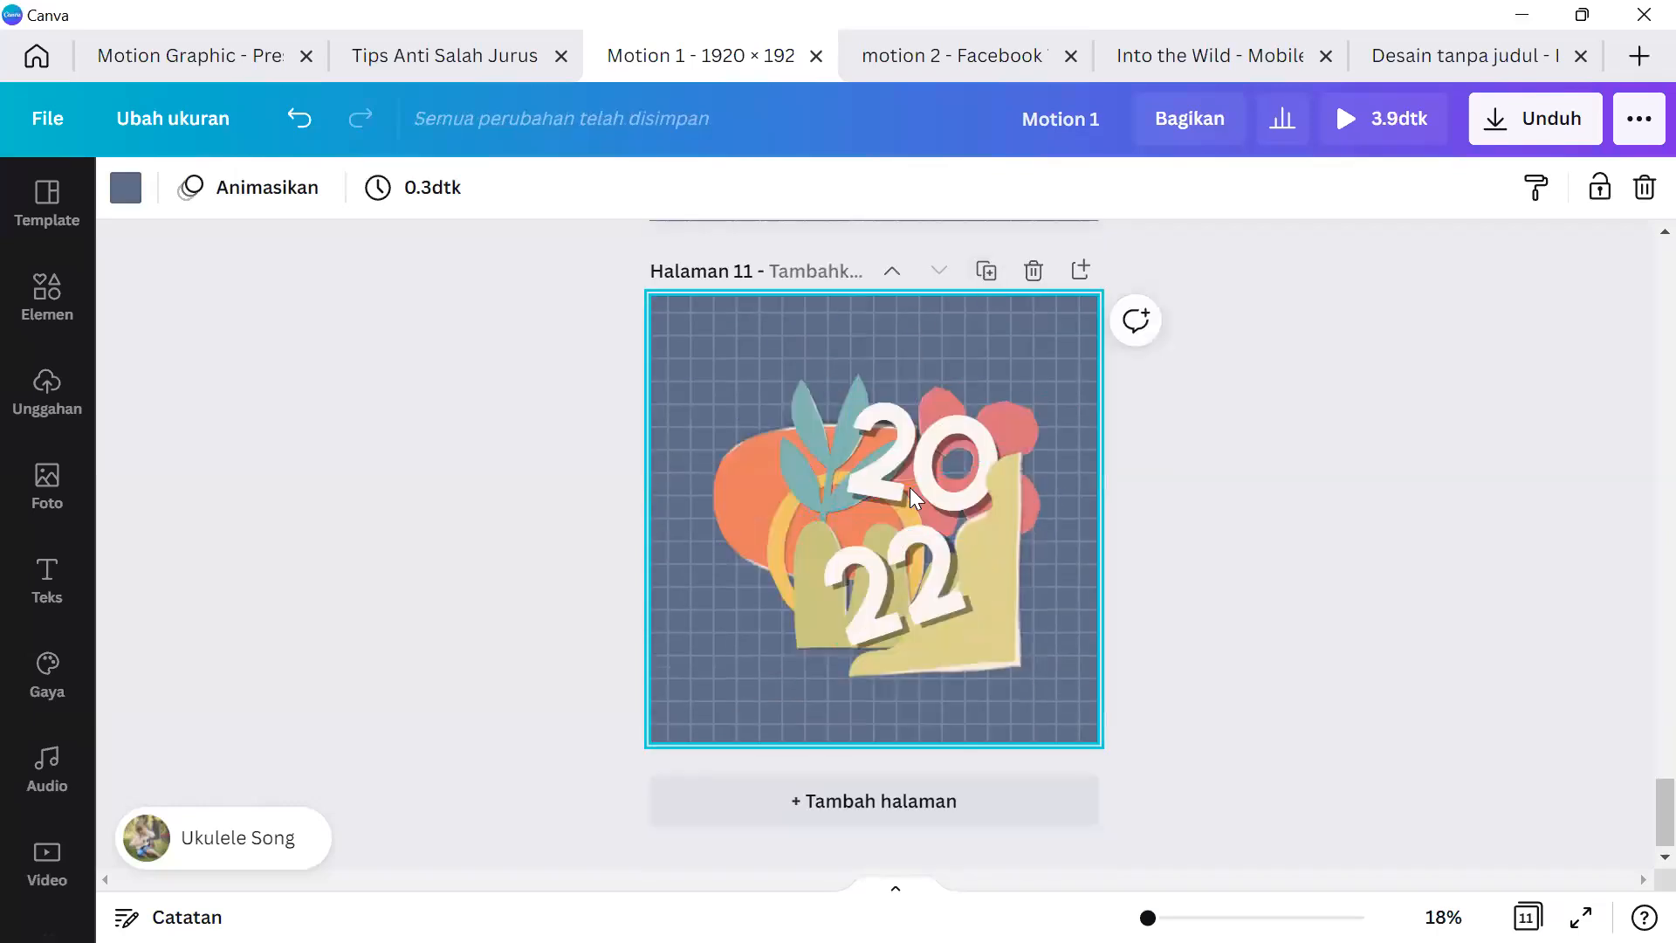
pyautogui.click(888, 421)
pyautogui.moveTo(927, 580); pyautogui.dragTo(974, 582)
pyautogui.click(1194, 600)
pyautogui.click(892, 598)
pyautogui.moveTo(967, 682); pyautogui.dragTo(918, 674)
pyautogui.click(1155, 647)
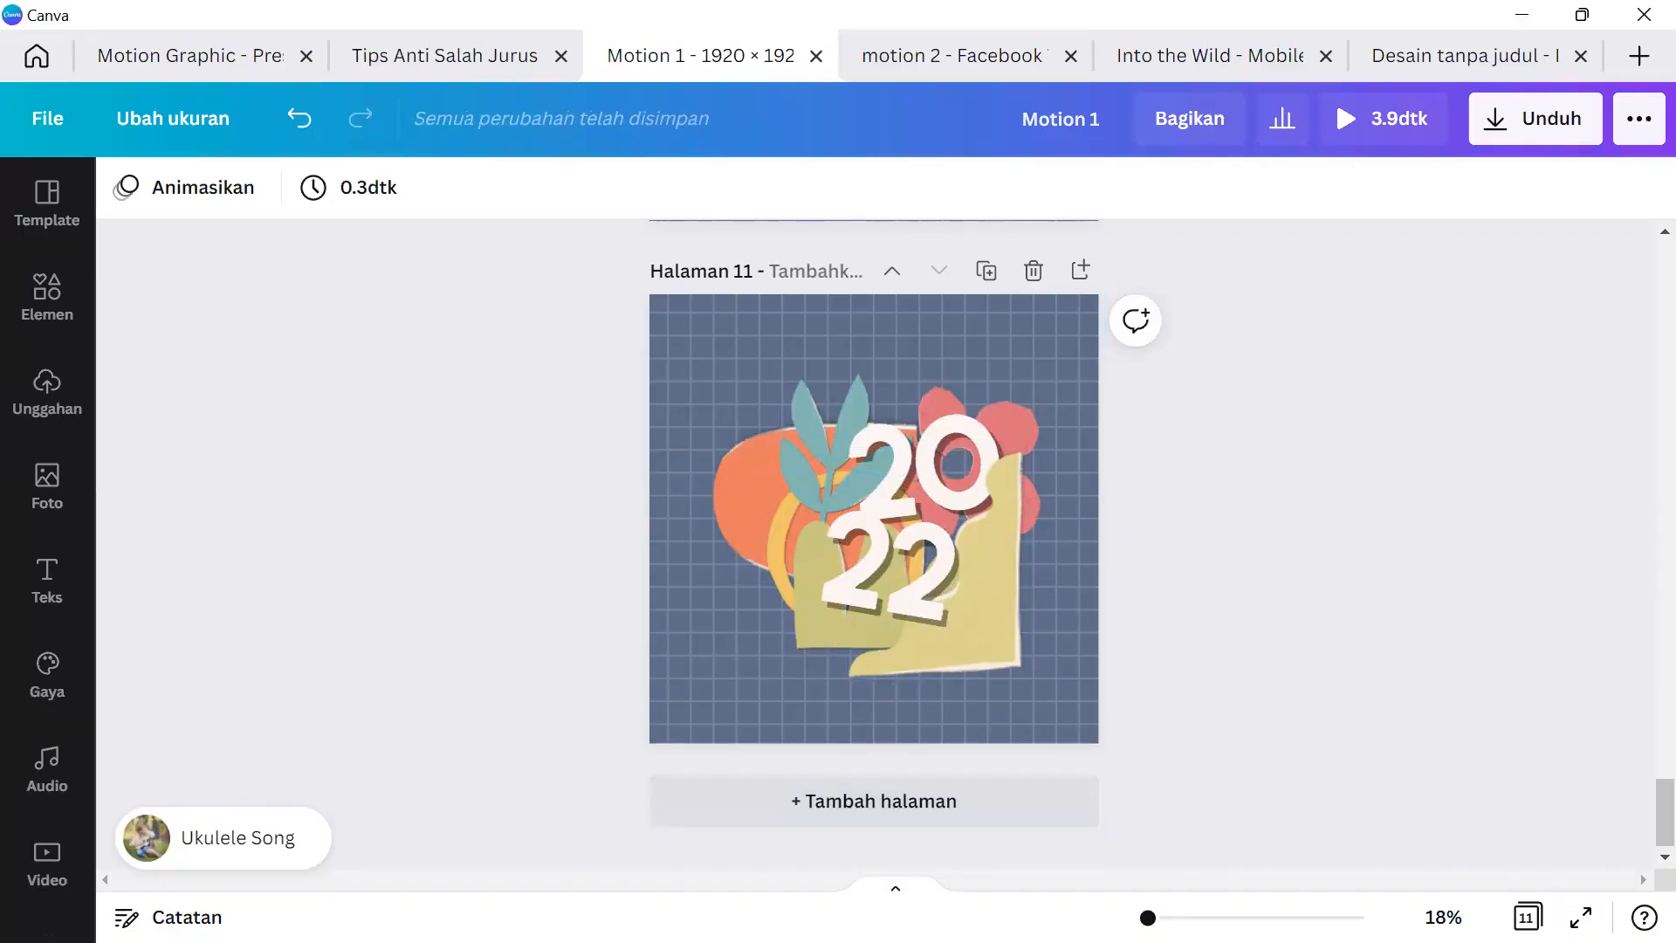
# View the 2022 animation in full screen, stepping back from page 11 to page 1.
pyautogui.click(1581, 917)
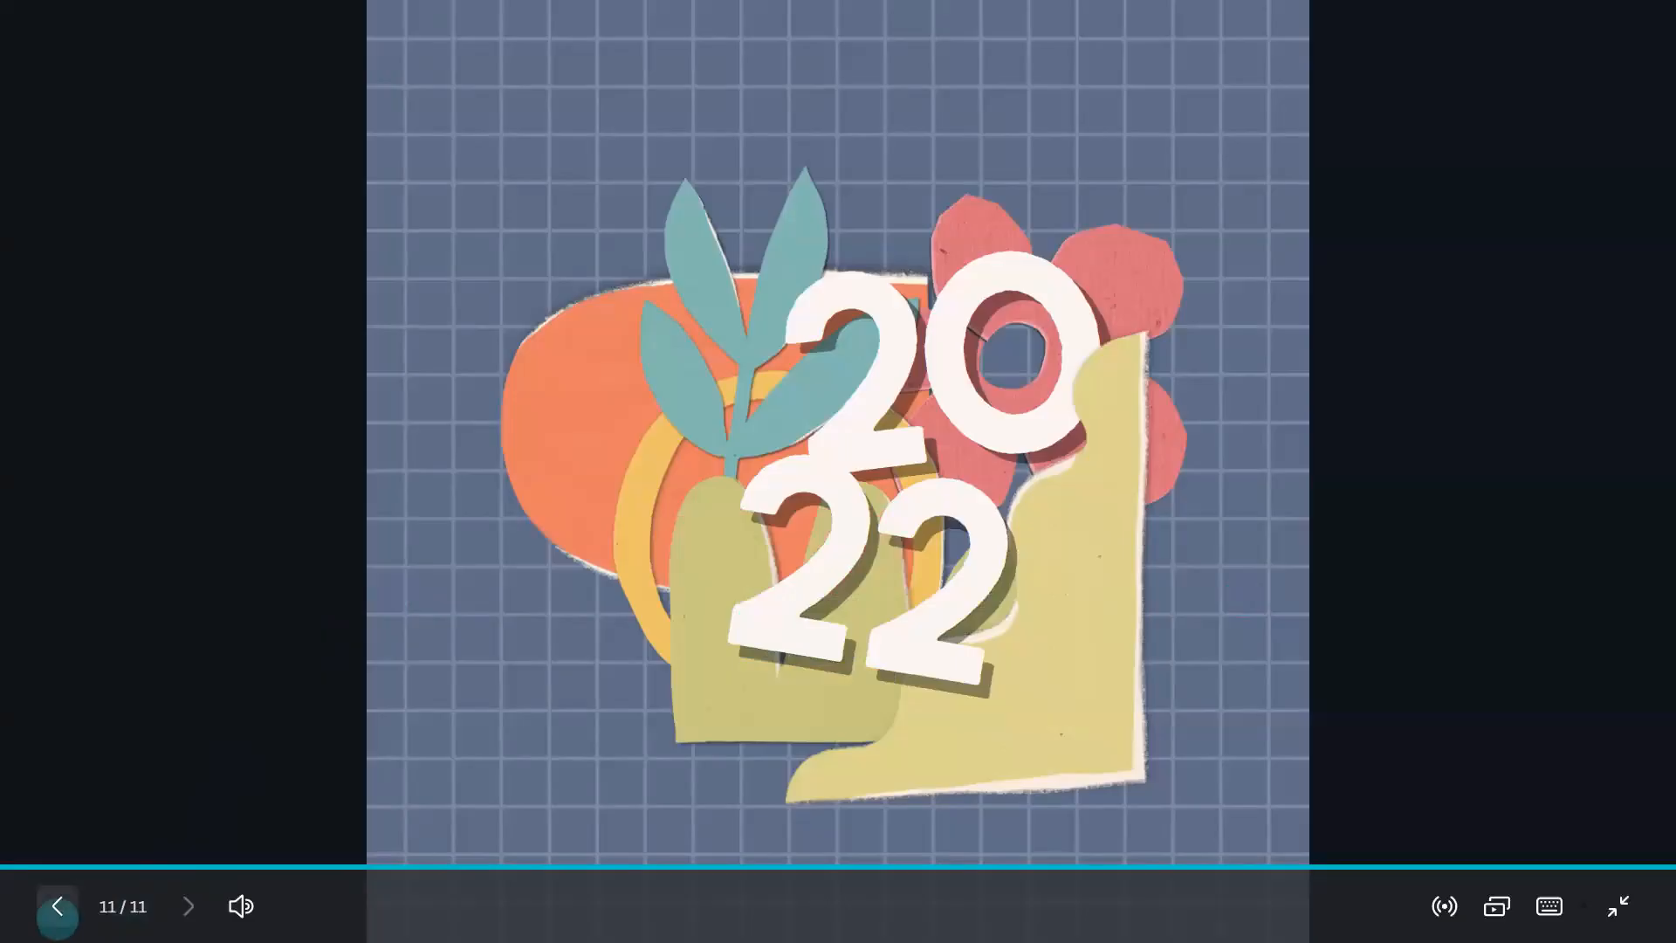
pyautogui.click(58, 908)
pyautogui.click(57, 907)
pyautogui.click(58, 908)
pyautogui.click(57, 907)
pyautogui.click(57, 908)
pyautogui.click(58, 908)
pyautogui.click(58, 908)
pyautogui.click(58, 908)
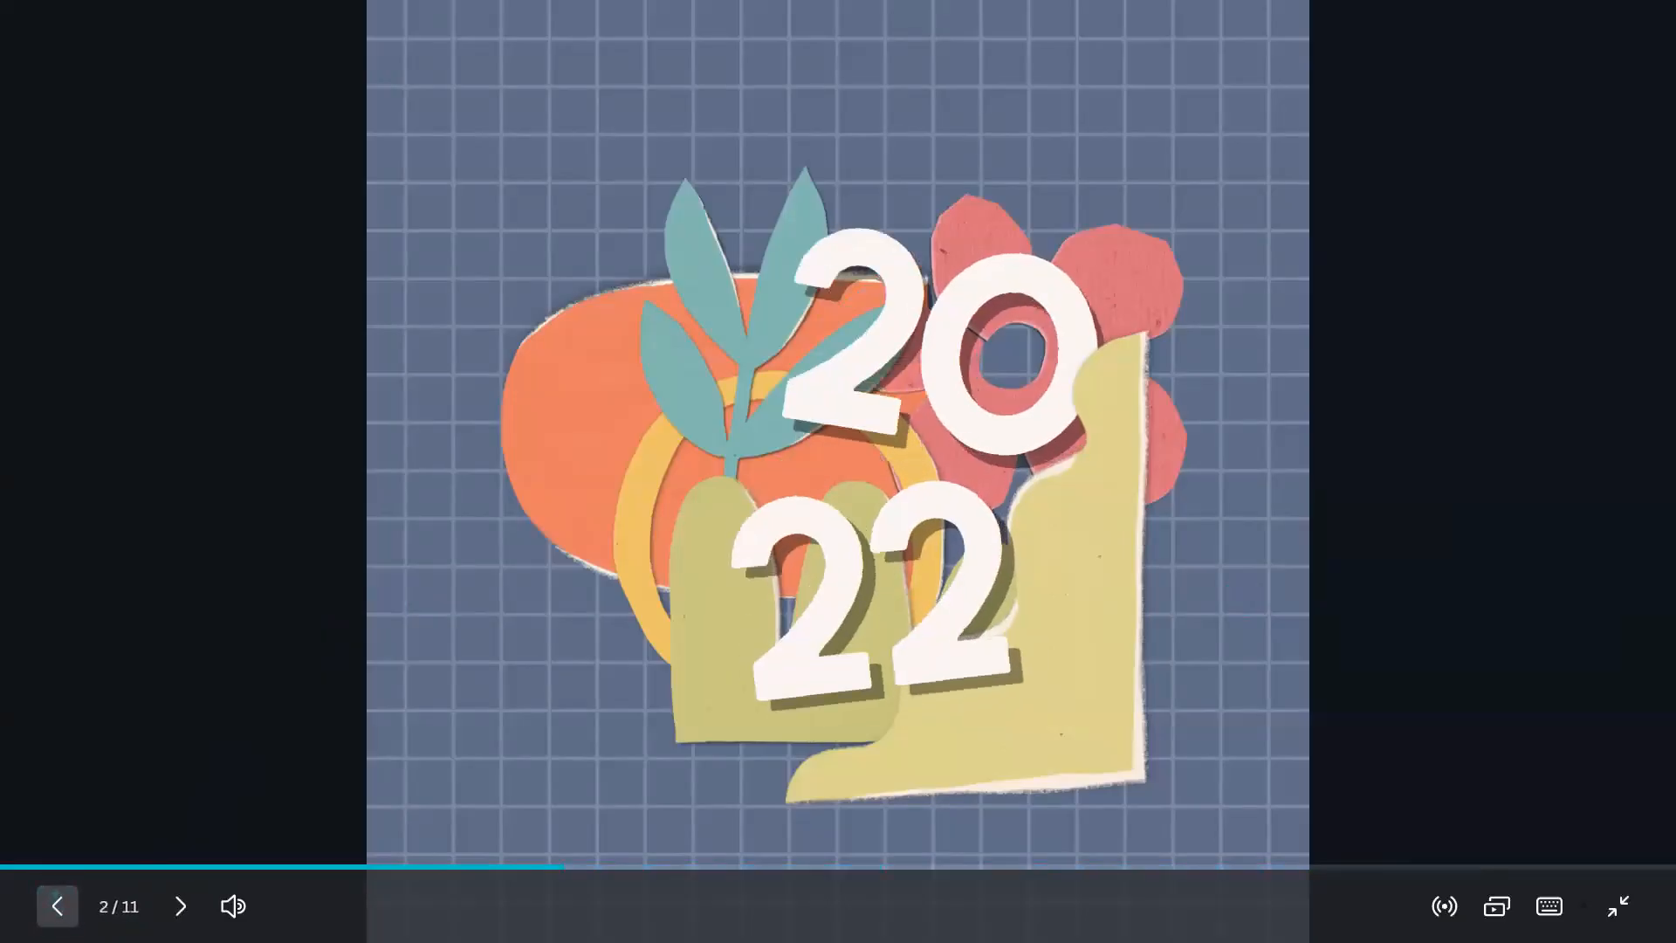
pyautogui.click(58, 908)
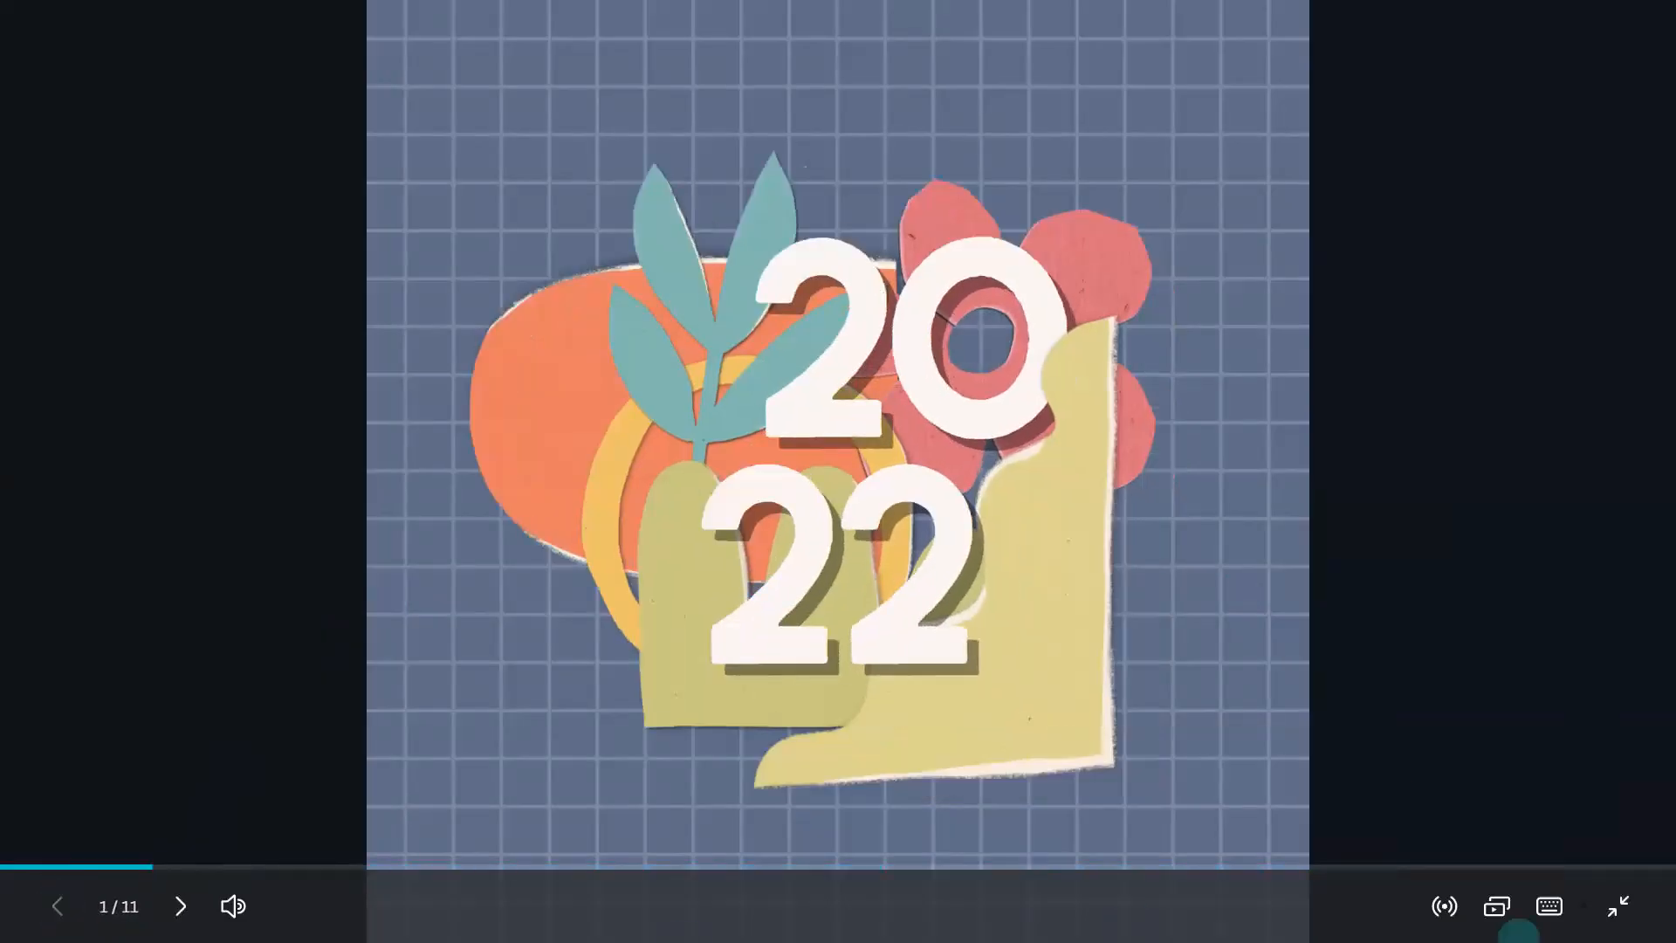
pyautogui.click(662, 618)
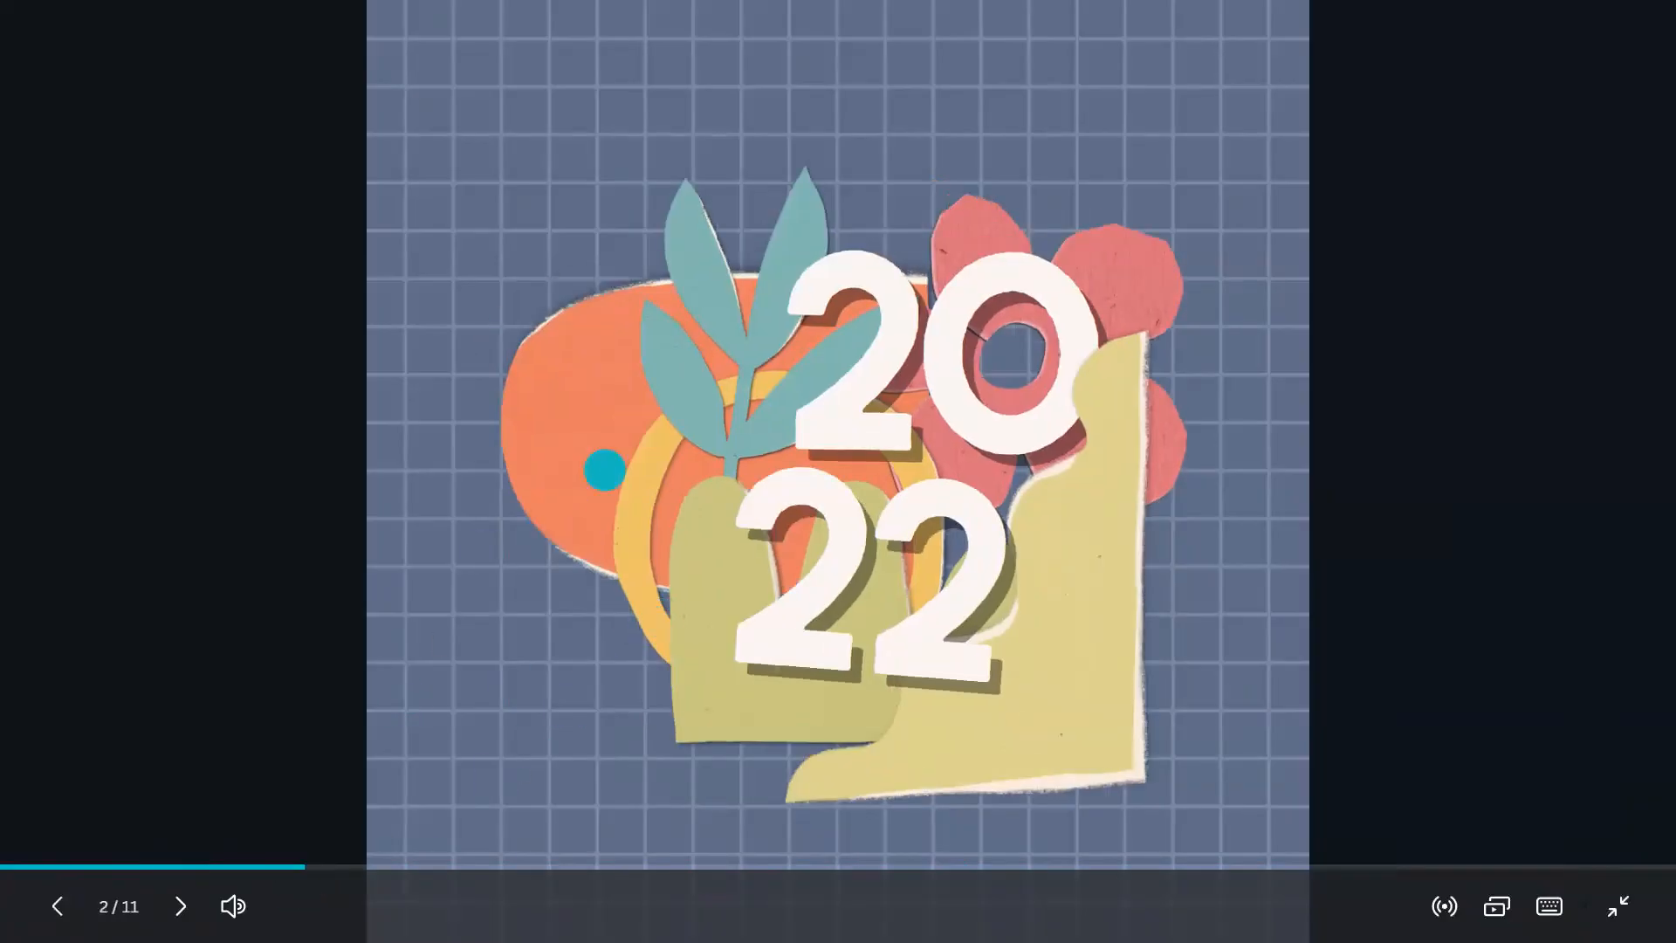
pyautogui.press('Escape')
# Play the 2022 animation in full screen from page 1.
pyautogui.scroll(8, 721, 508)
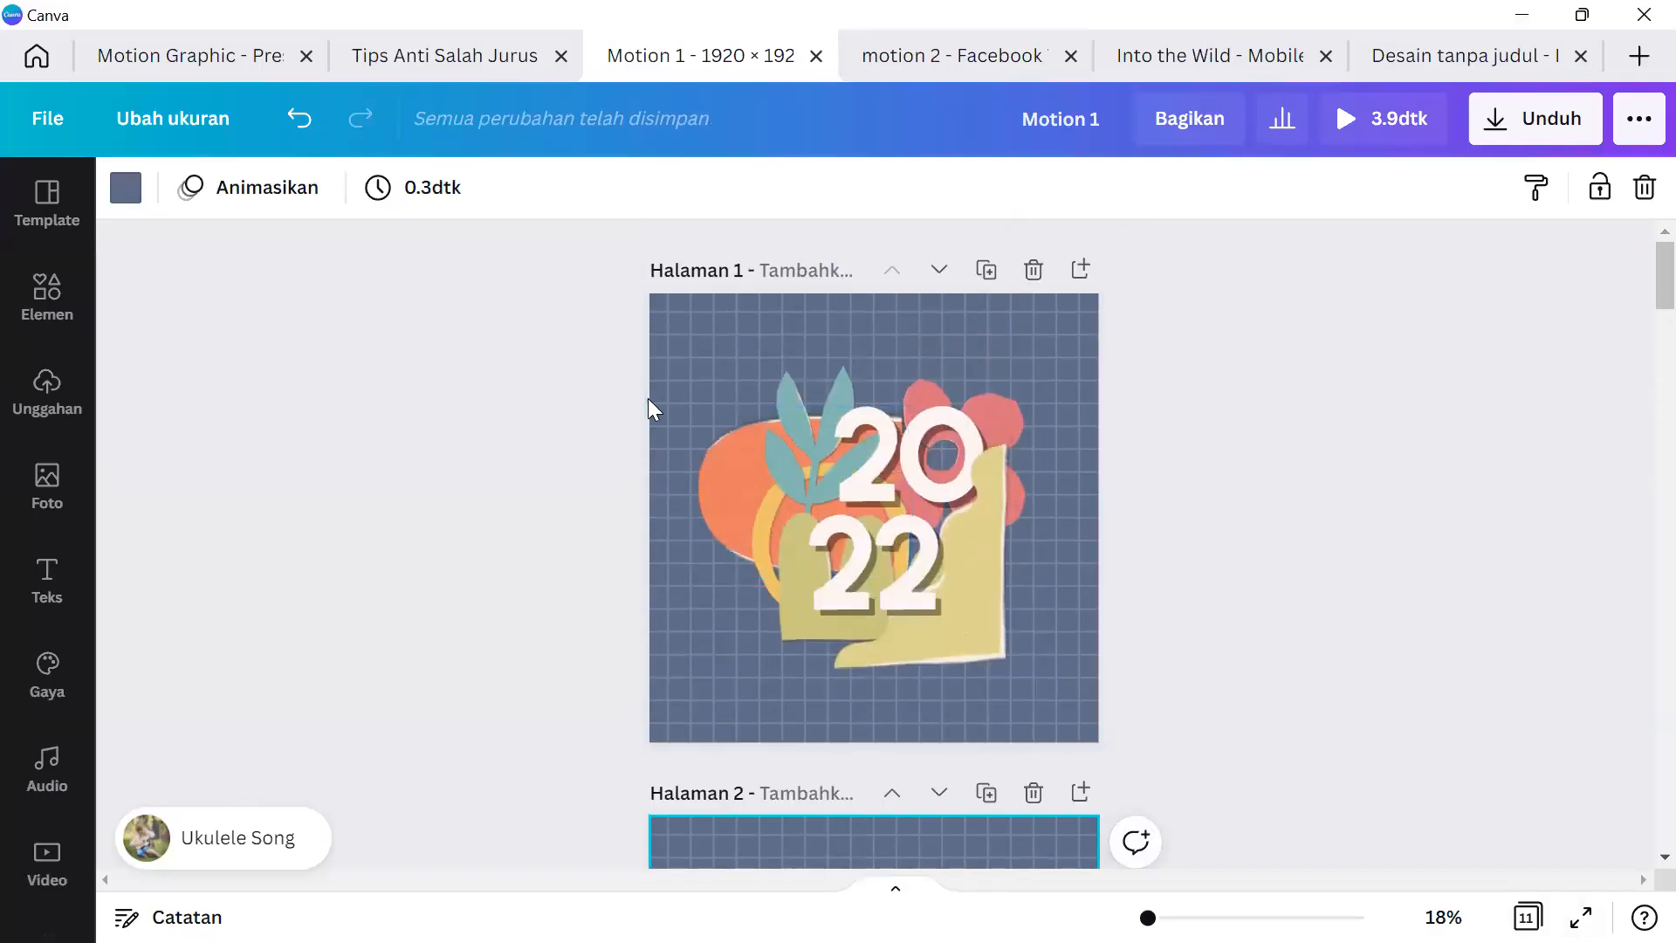
pyautogui.click(684, 349)
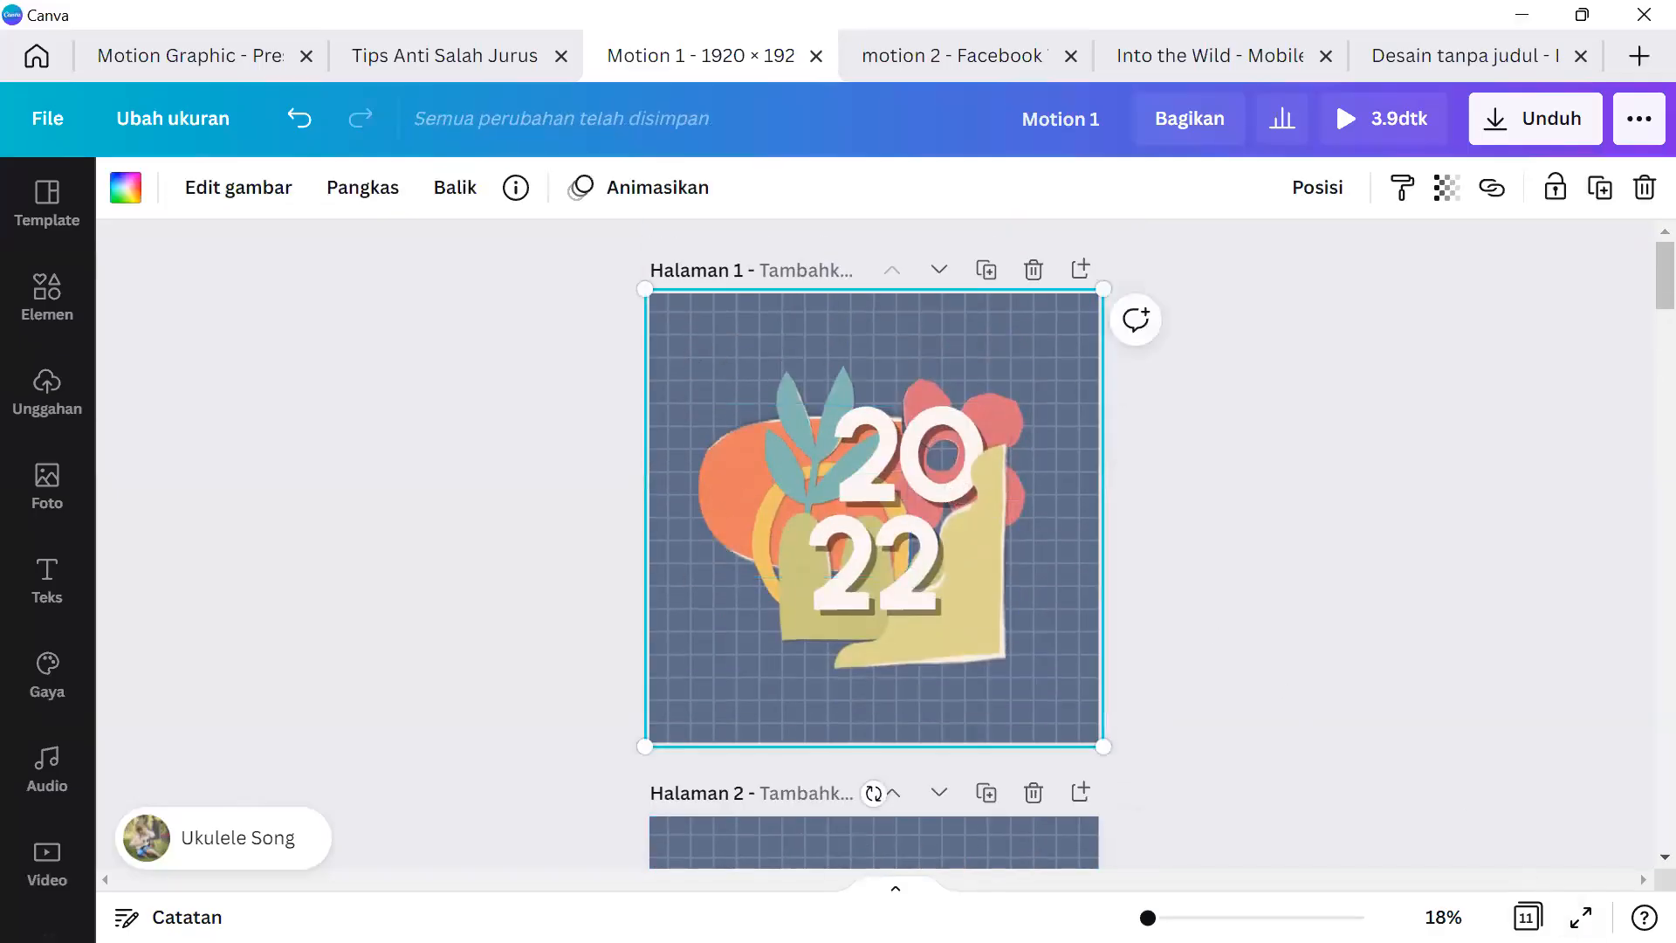
pyautogui.click(1580, 916)
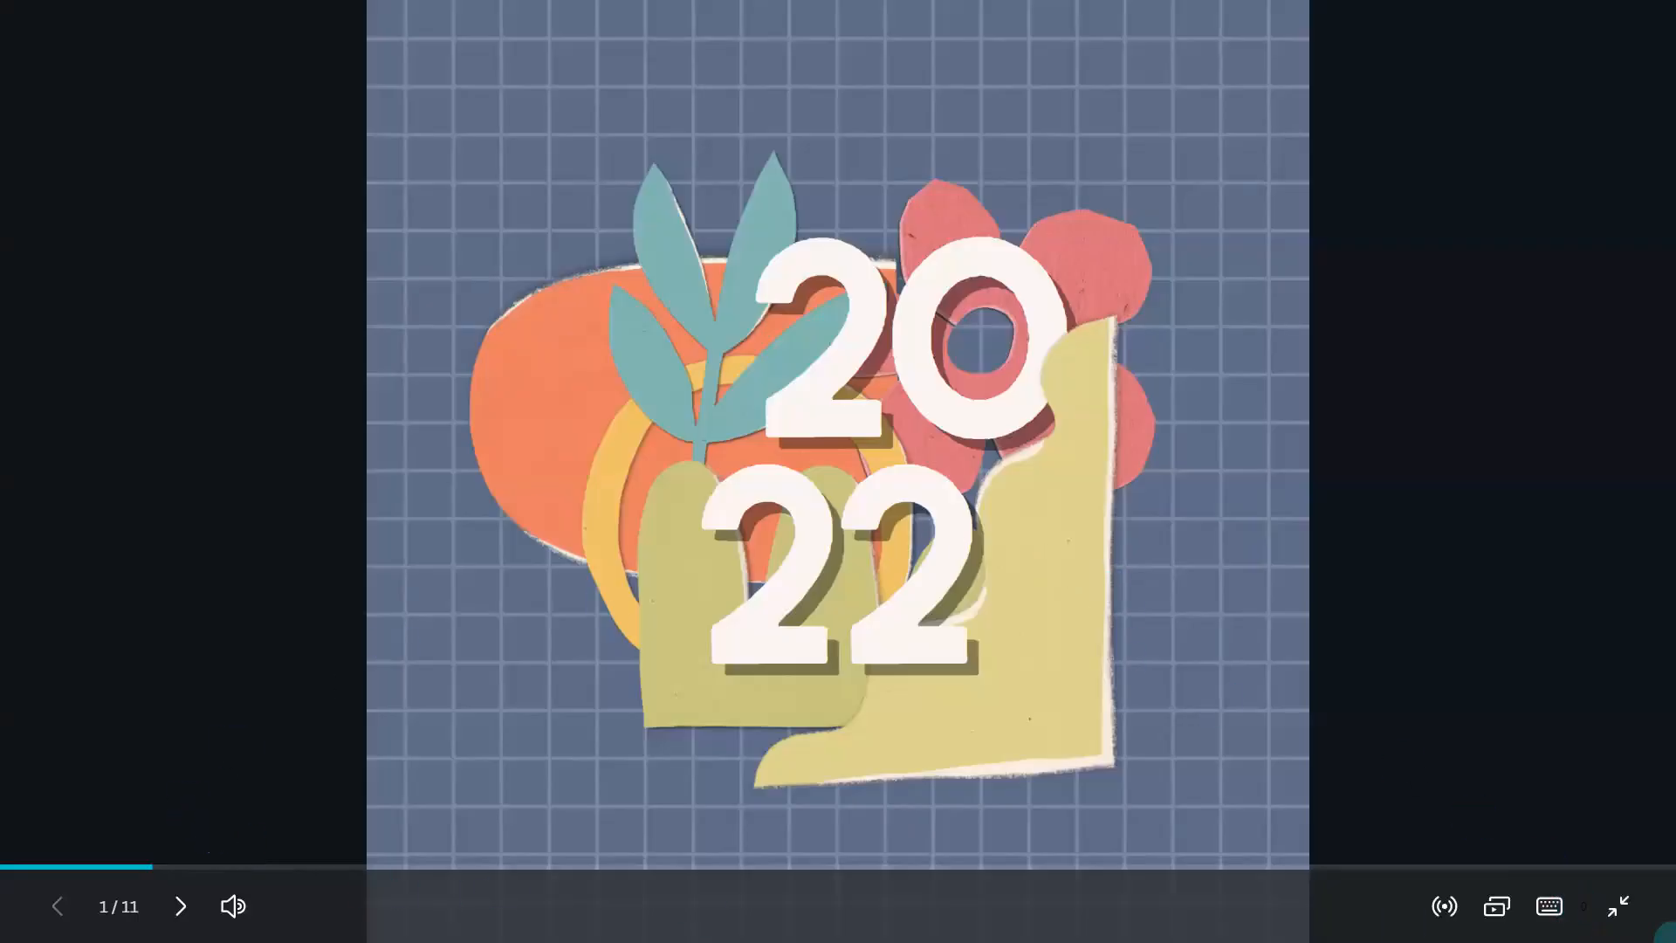
pyautogui.press('Escape')
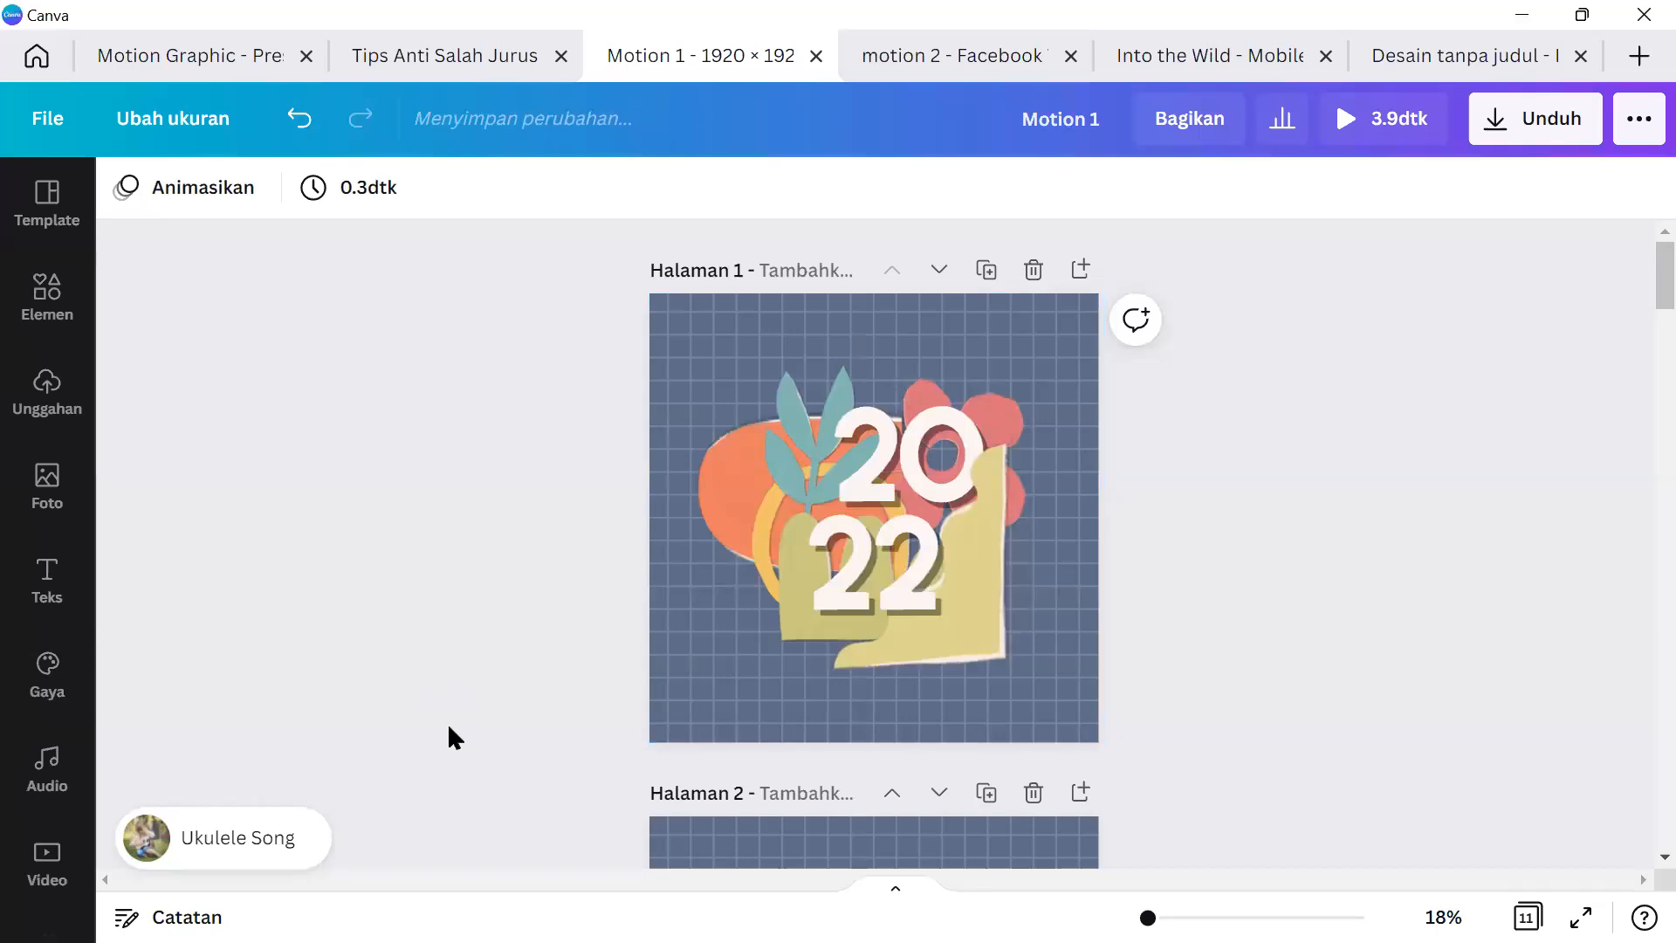
pyautogui.click(1080, 625)
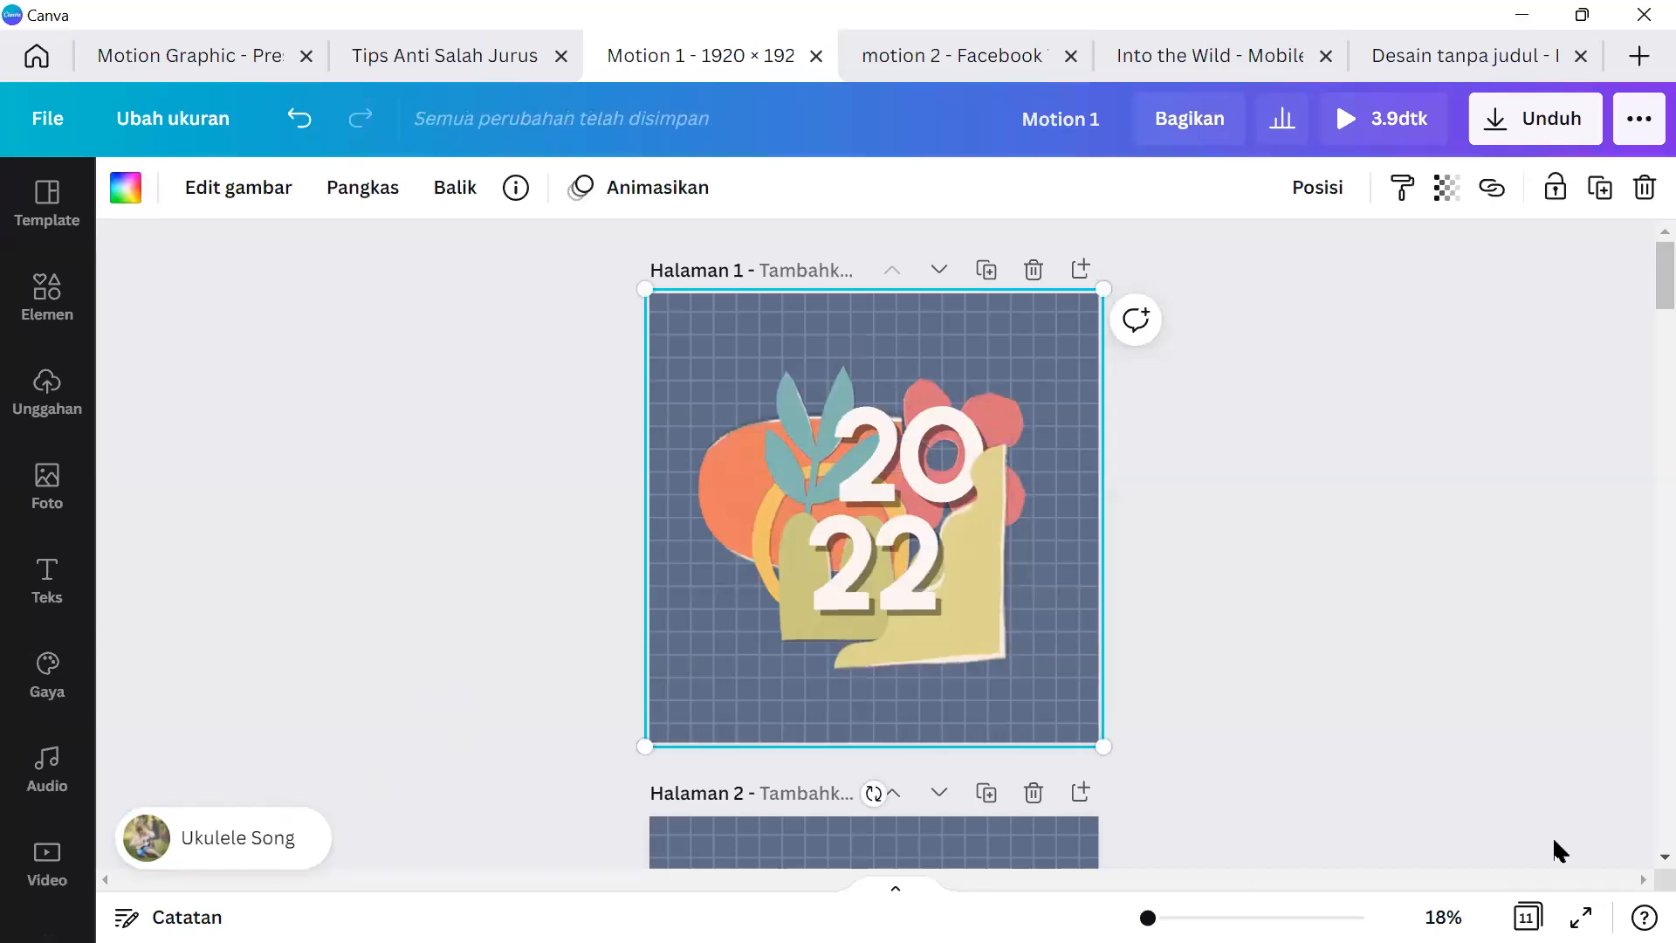
pyautogui.click(1579, 917)
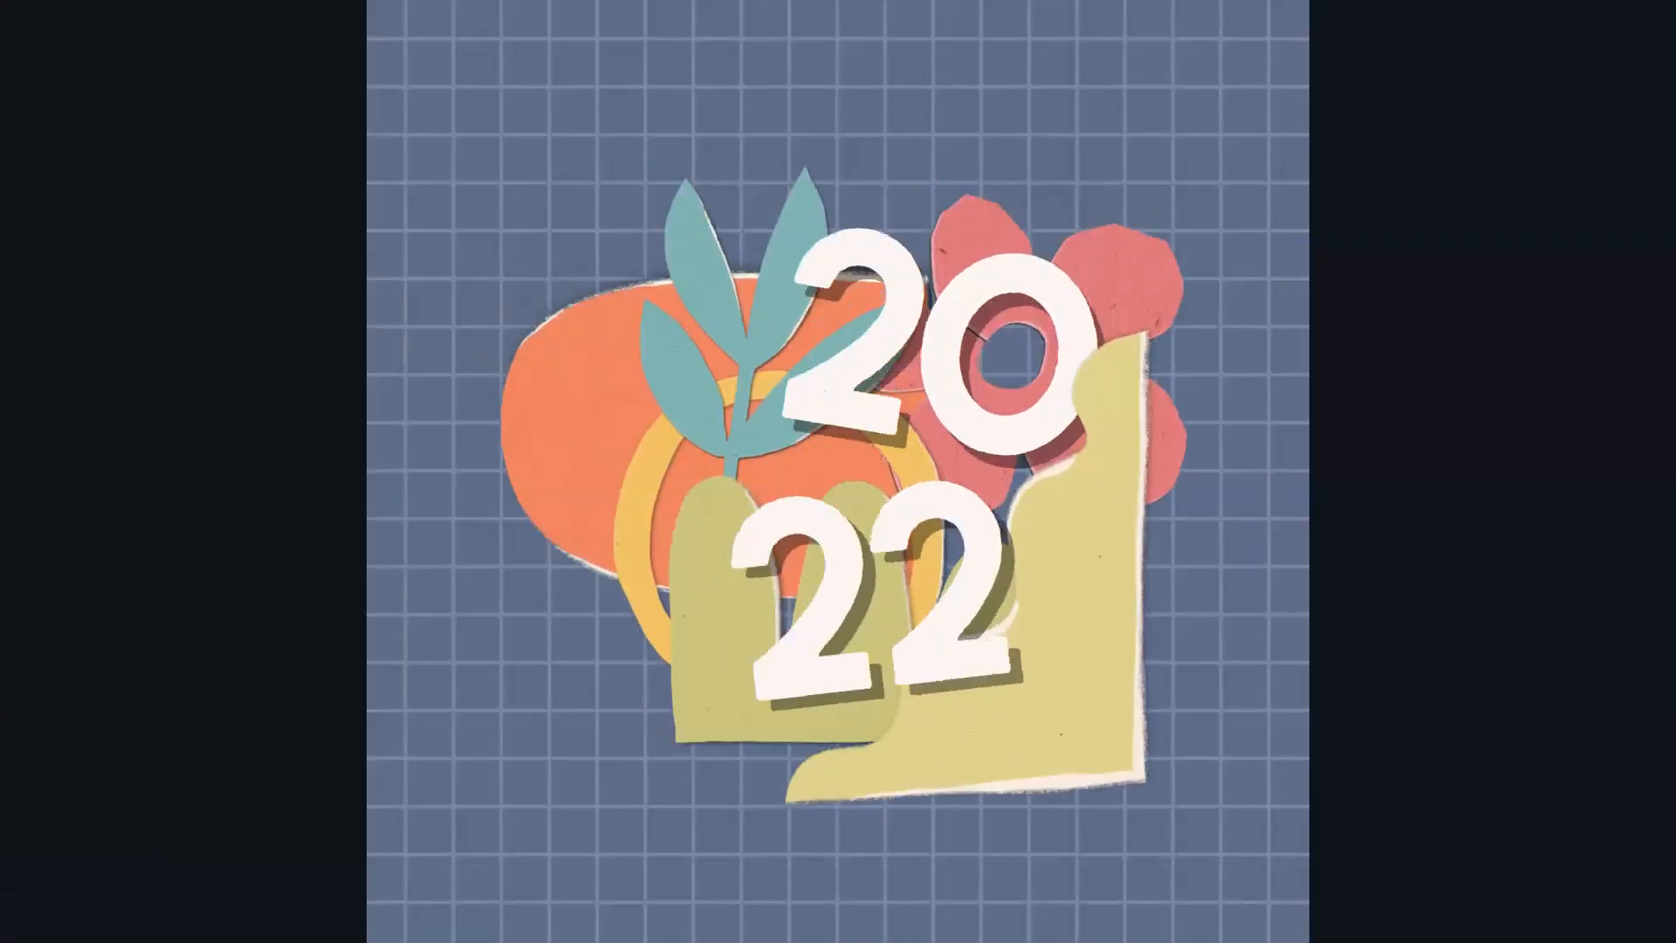
pyautogui.press('Escape')
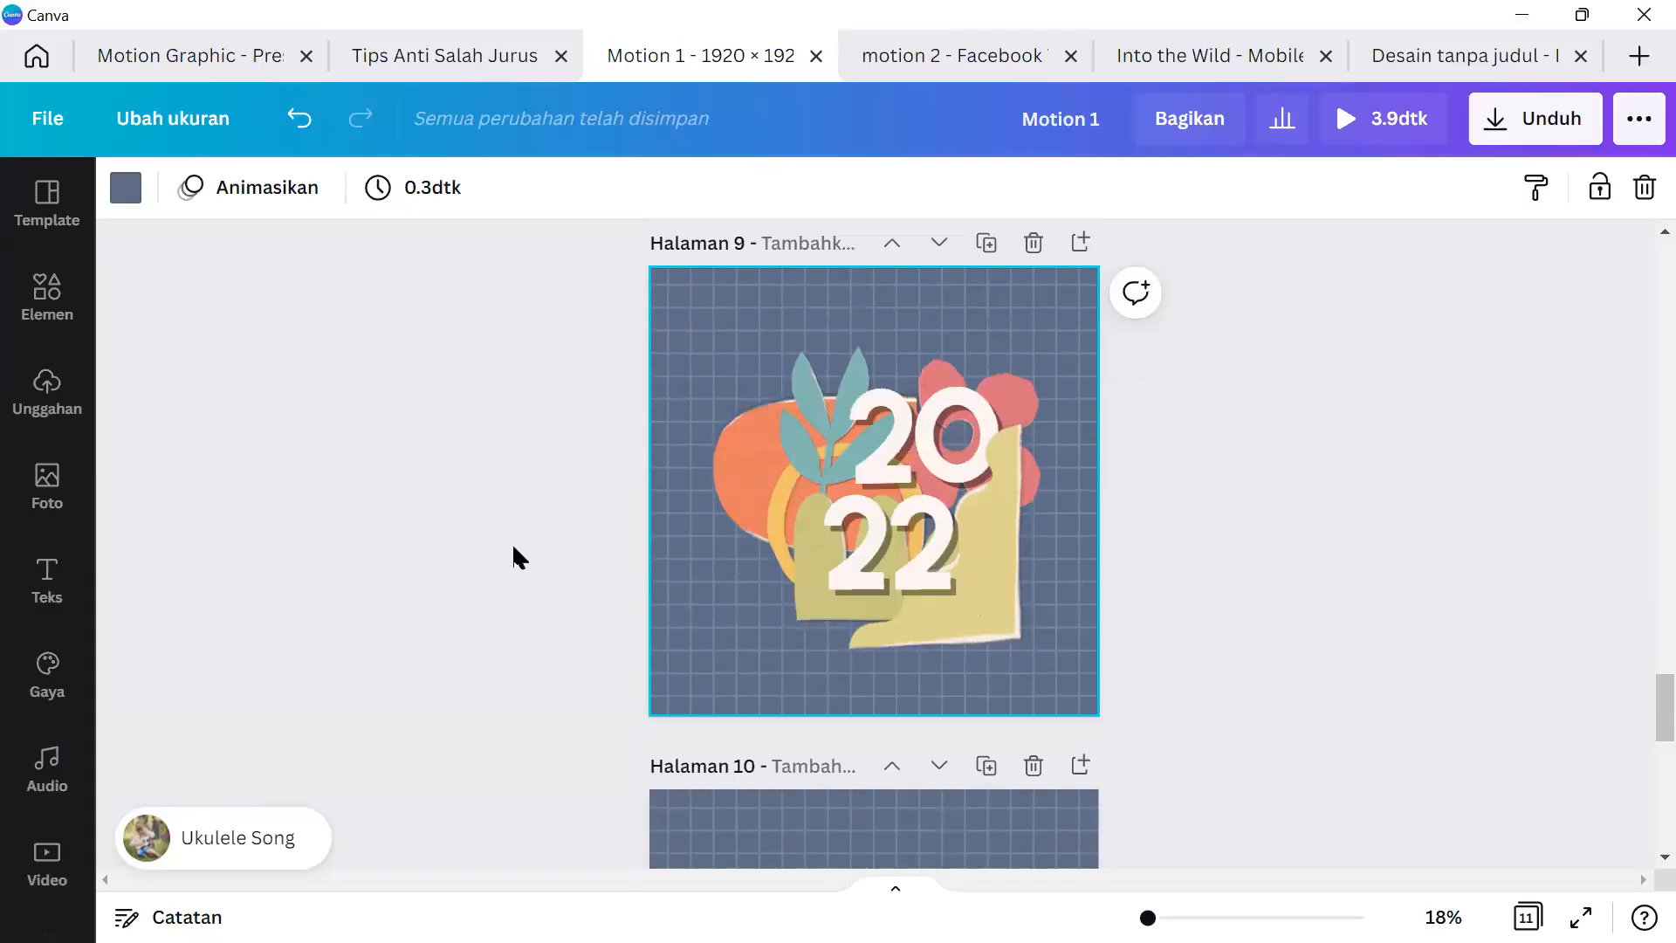
# Examine the position and tilt of the 20 and 22 texts from page 1 through page 6.
pyautogui.scroll(10, 512, 557)
pyautogui.scroll(5, 1221, 282)
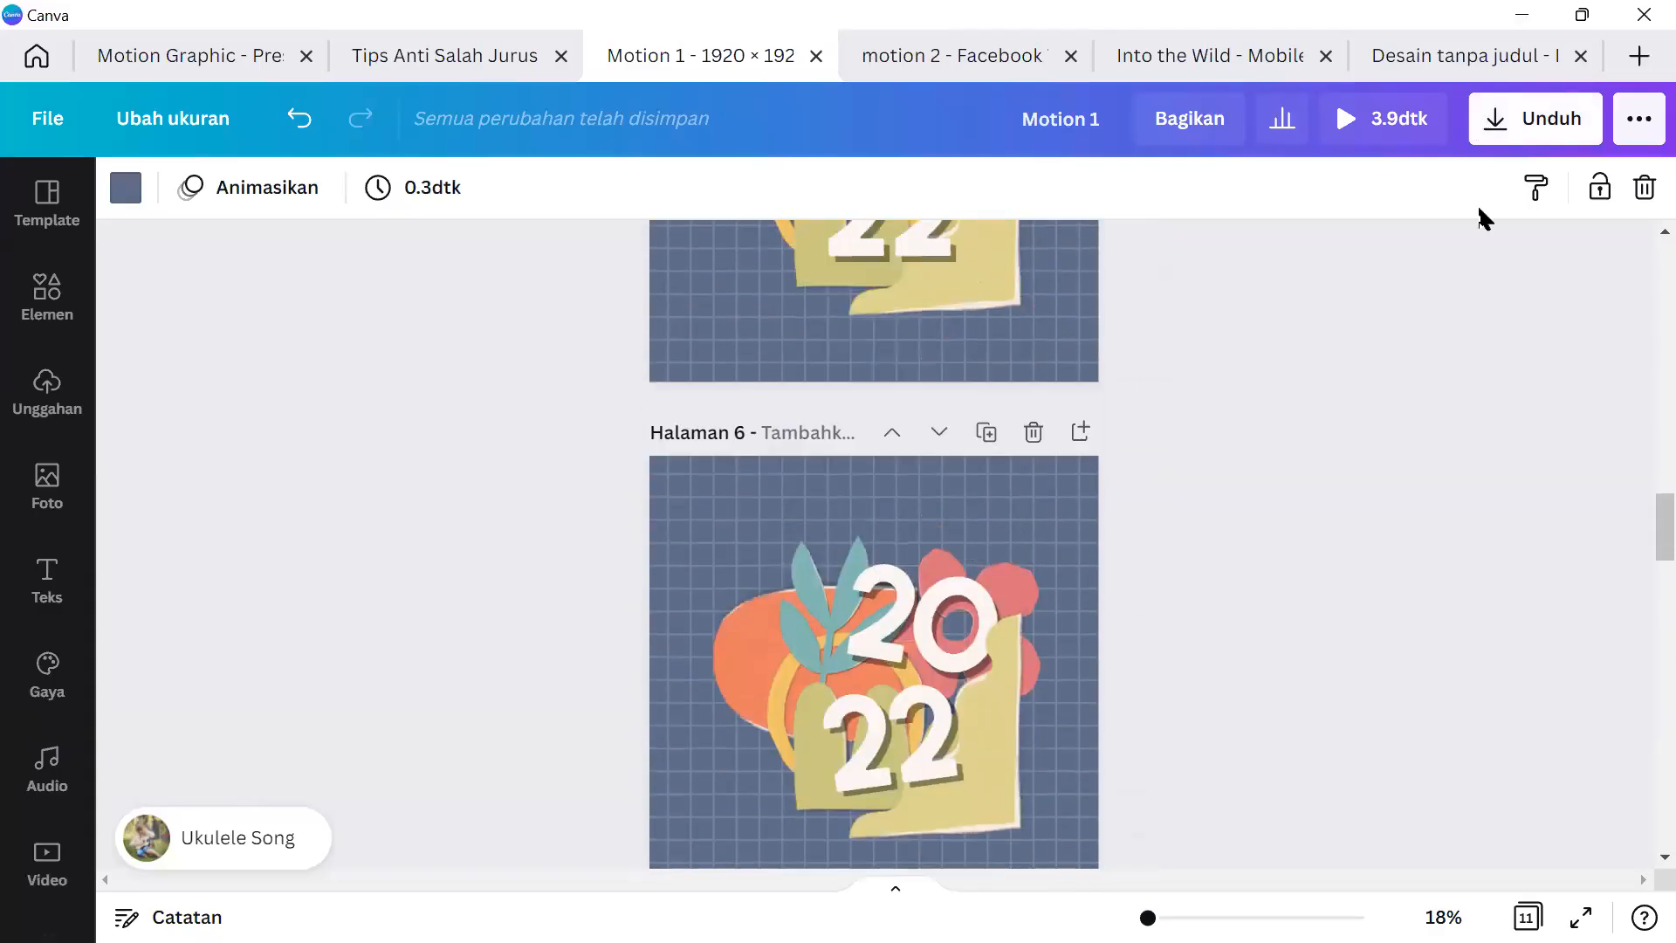
pyautogui.scroll(20, 815, 524)
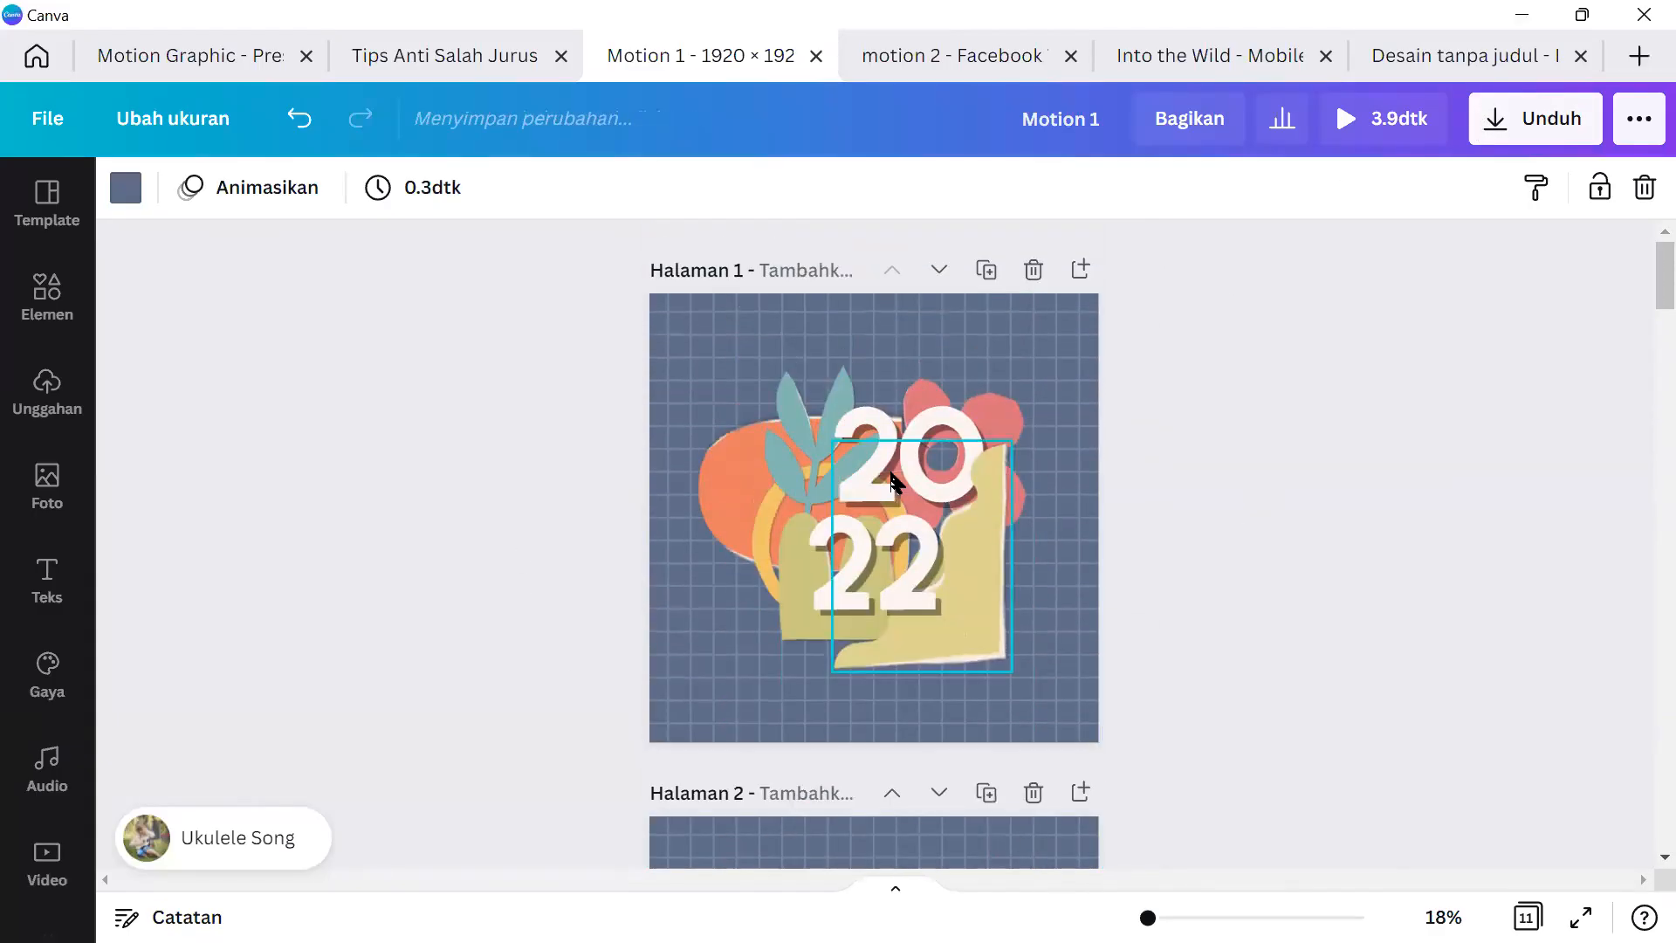
pyautogui.click(890, 472)
pyautogui.click(878, 399)
pyautogui.click(1379, 343)
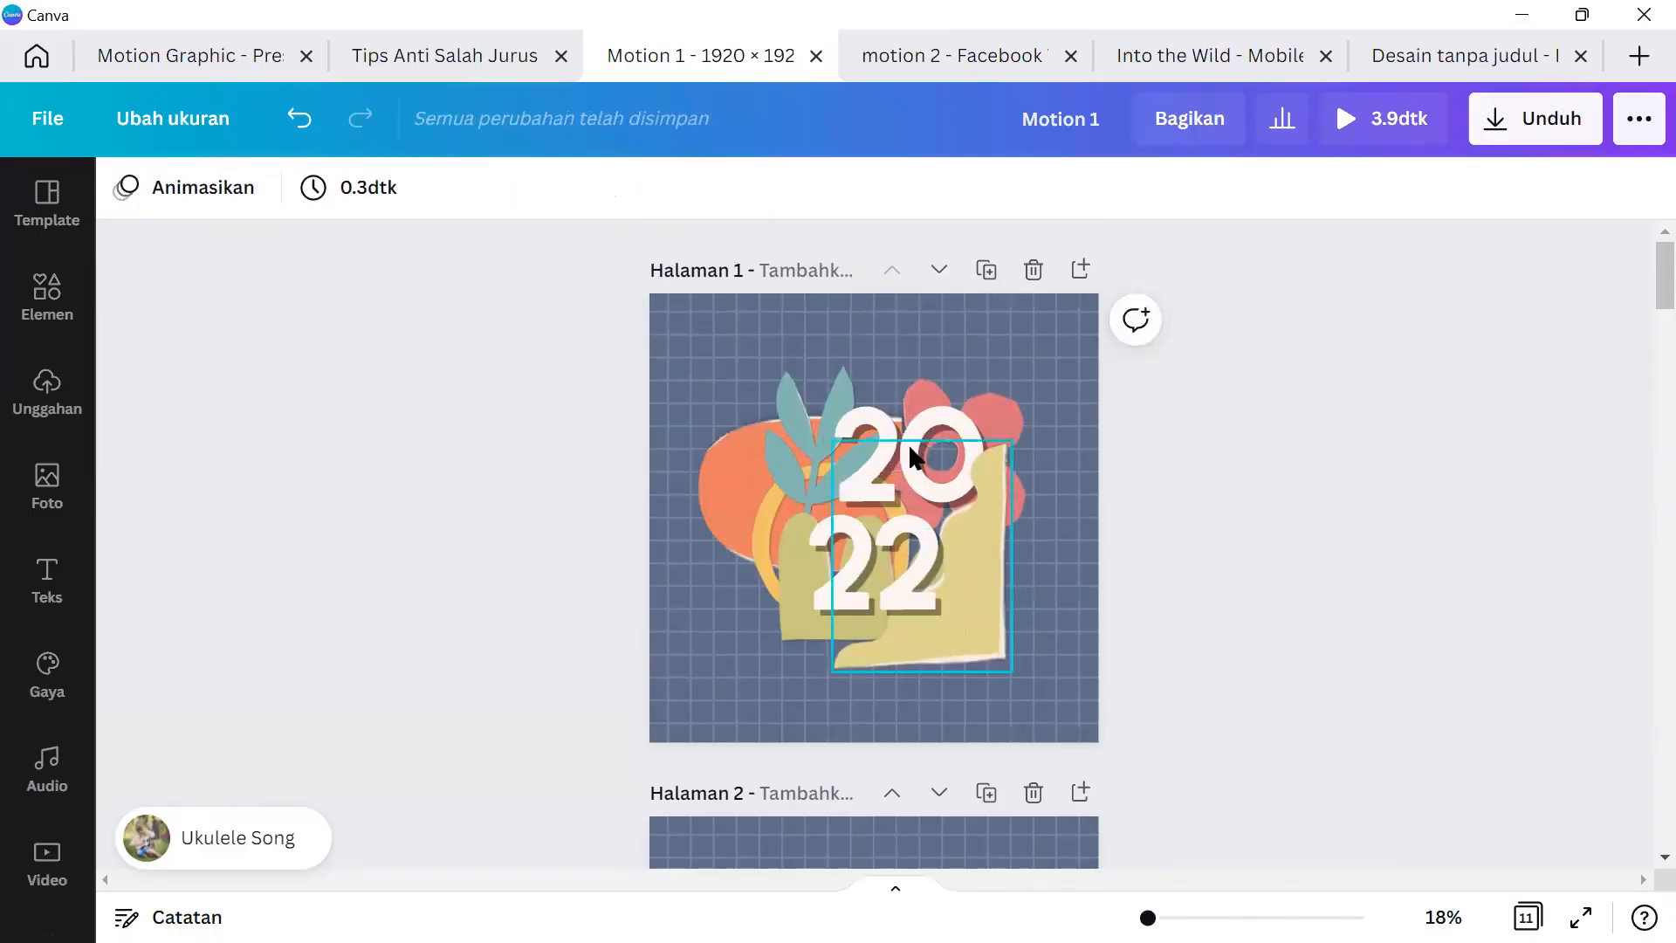
pyautogui.scroll(-8, 908, 454)
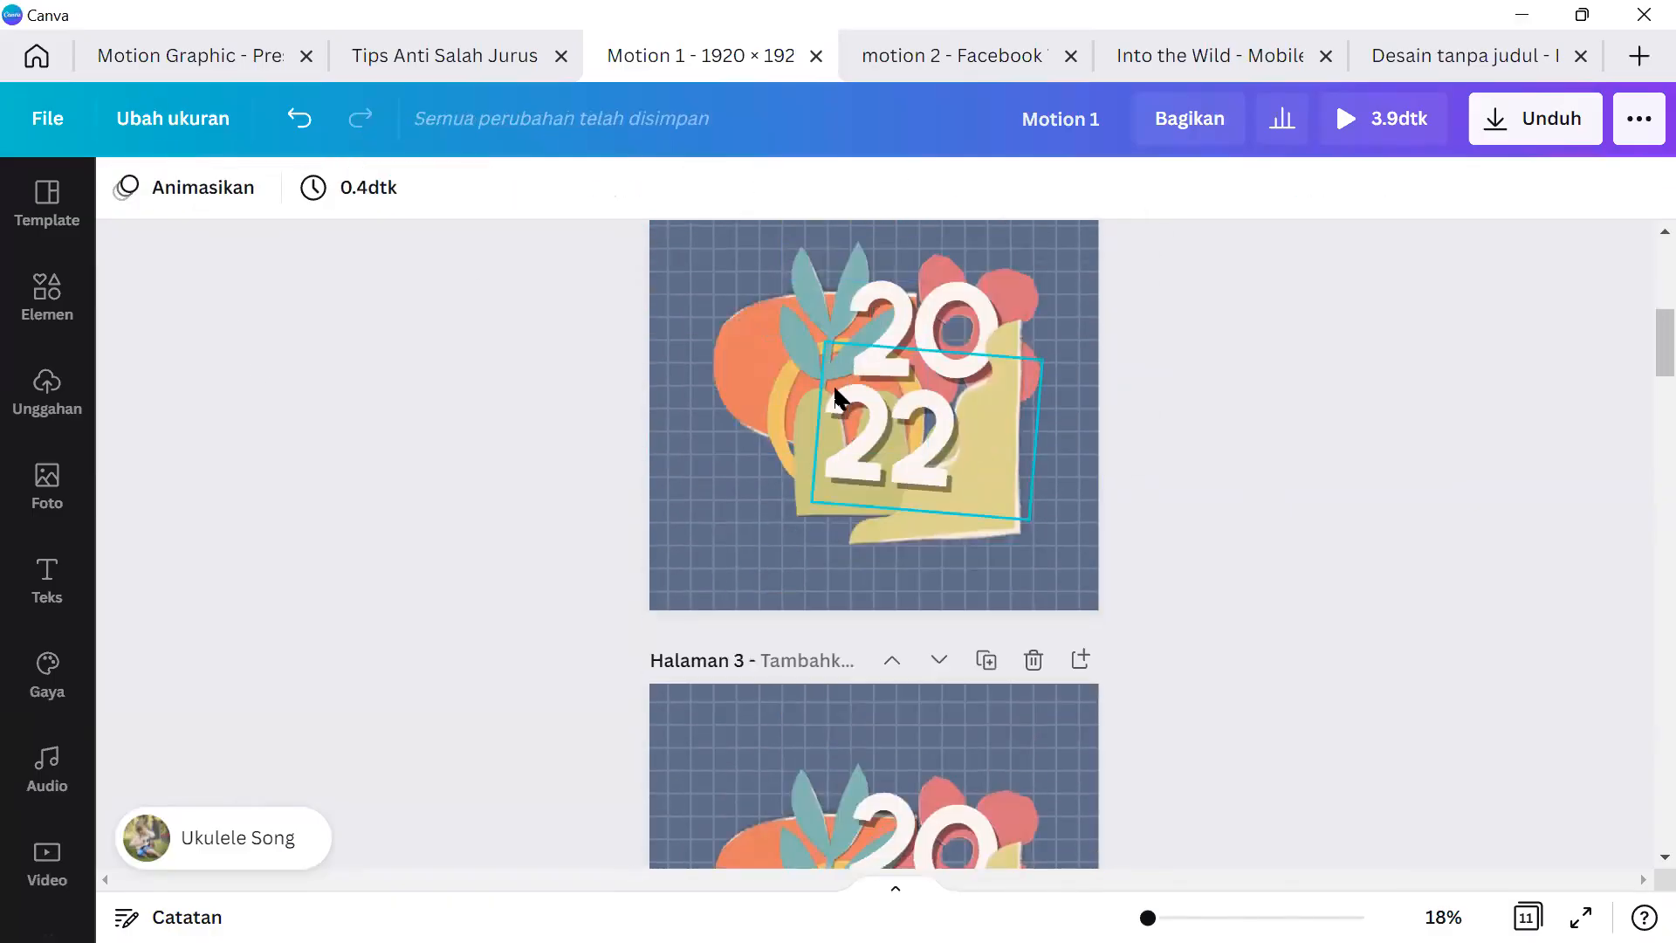
pyautogui.scroll(-10, 1066, 460)
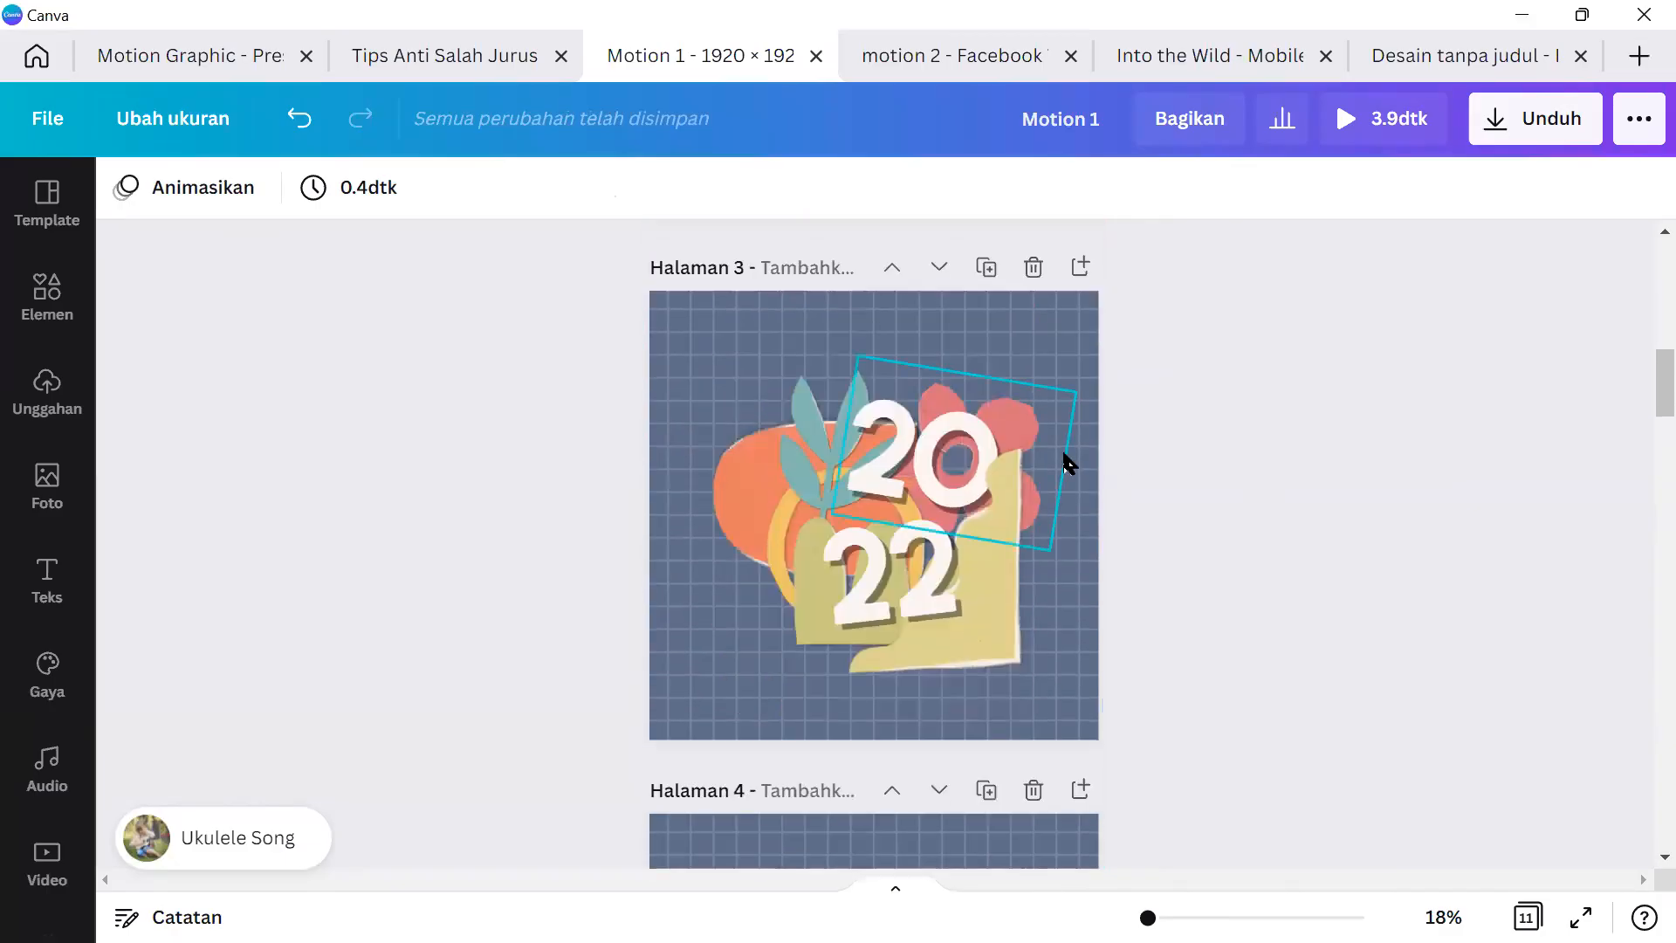
pyautogui.scroll(-5, 1004, 481)
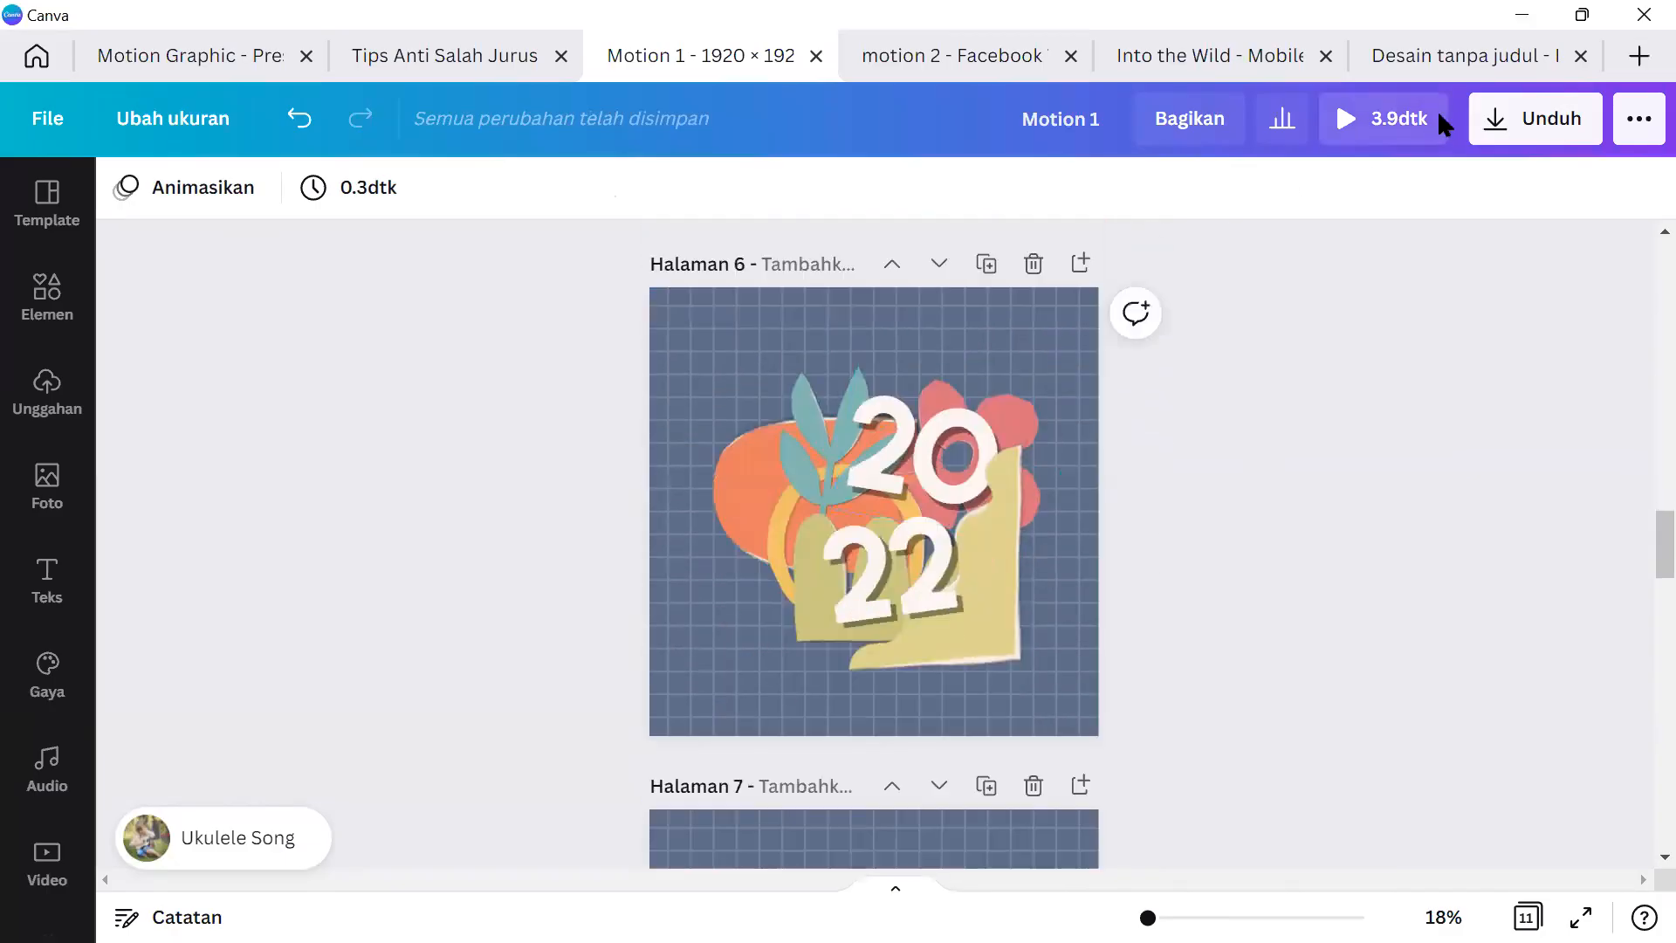
# Check the download options for the 2022 animation and replay it in full screen.
pyautogui.click(1519, 118)
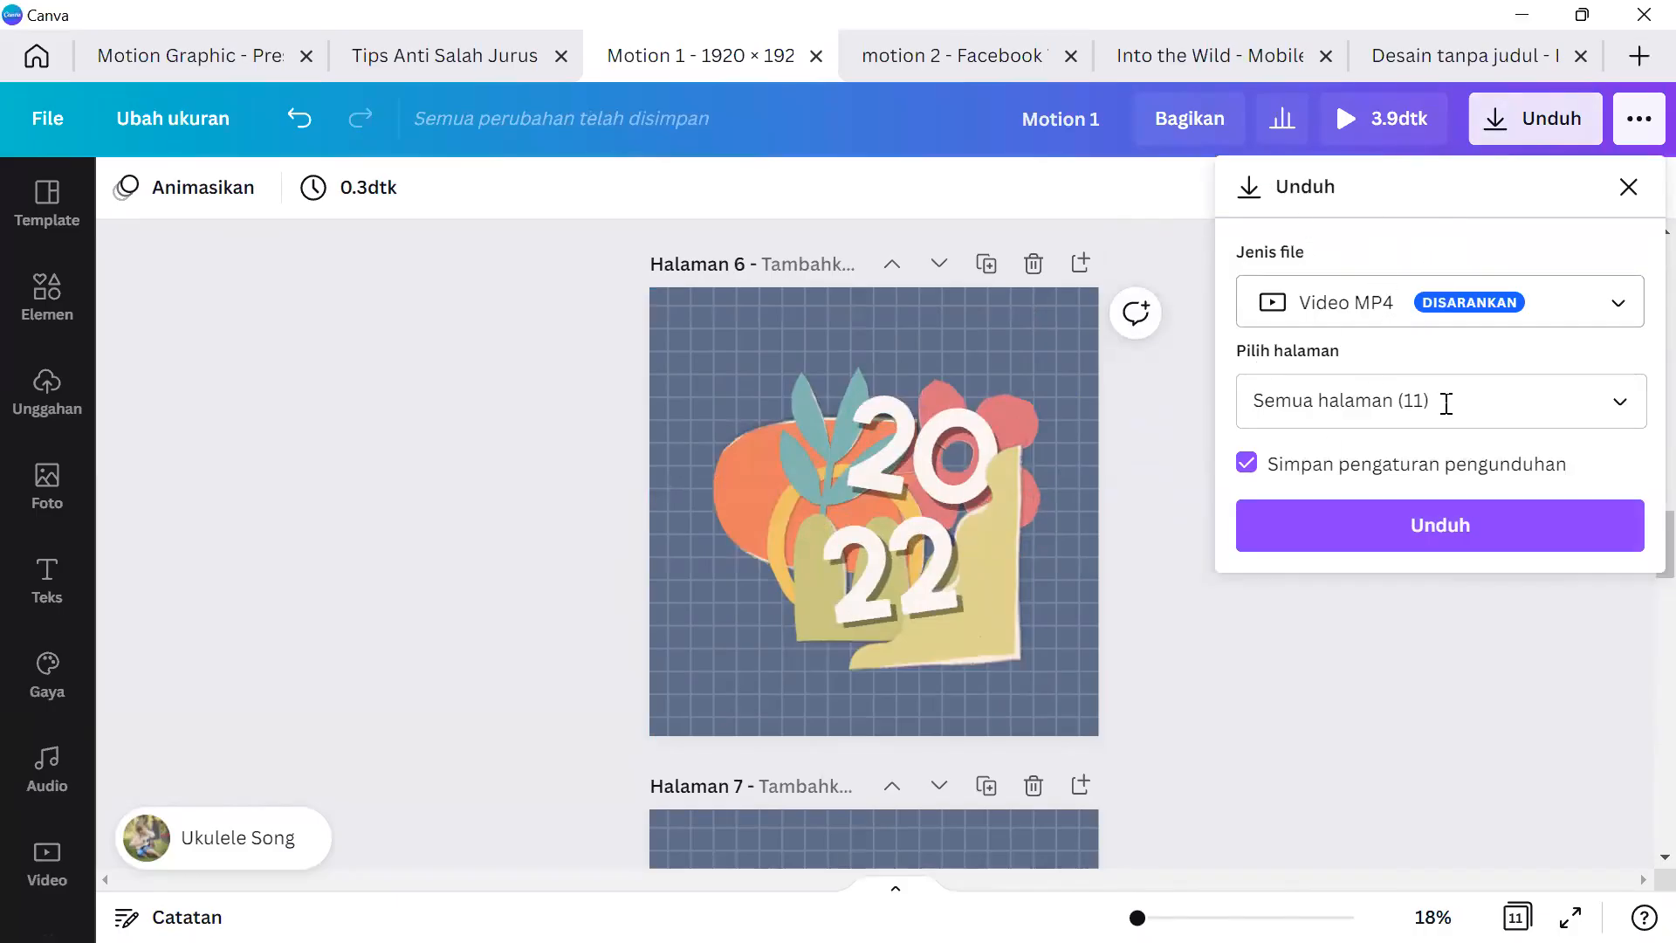
pyautogui.click(1127, 611)
pyautogui.click(1569, 917)
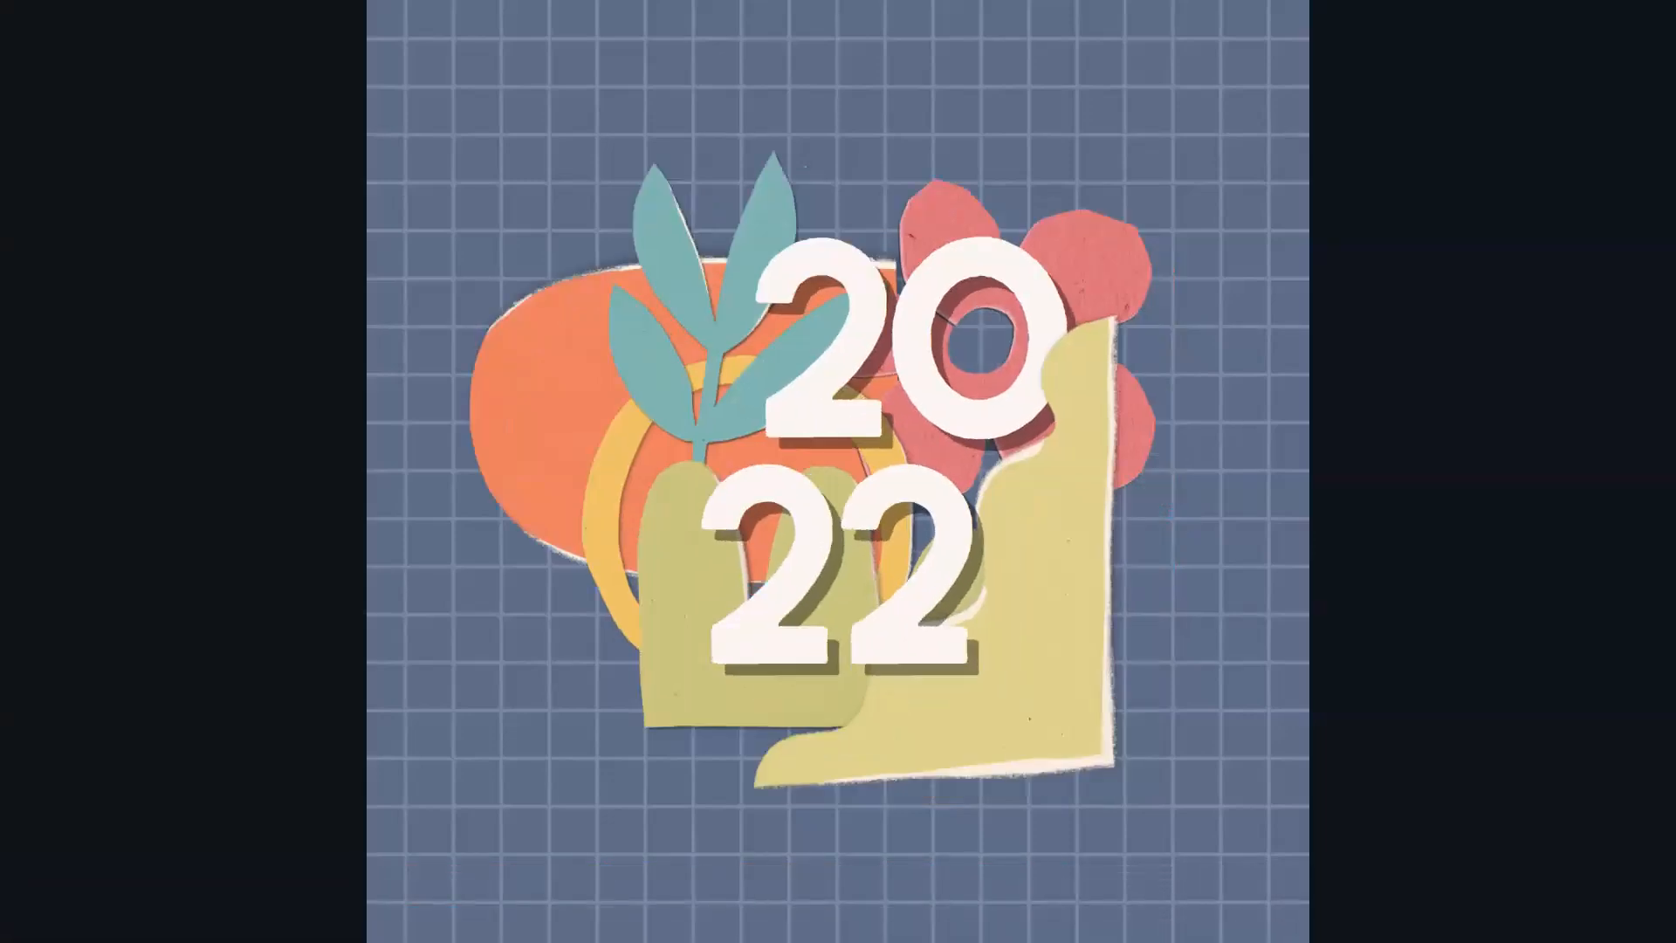
pyautogui.press('Escape')
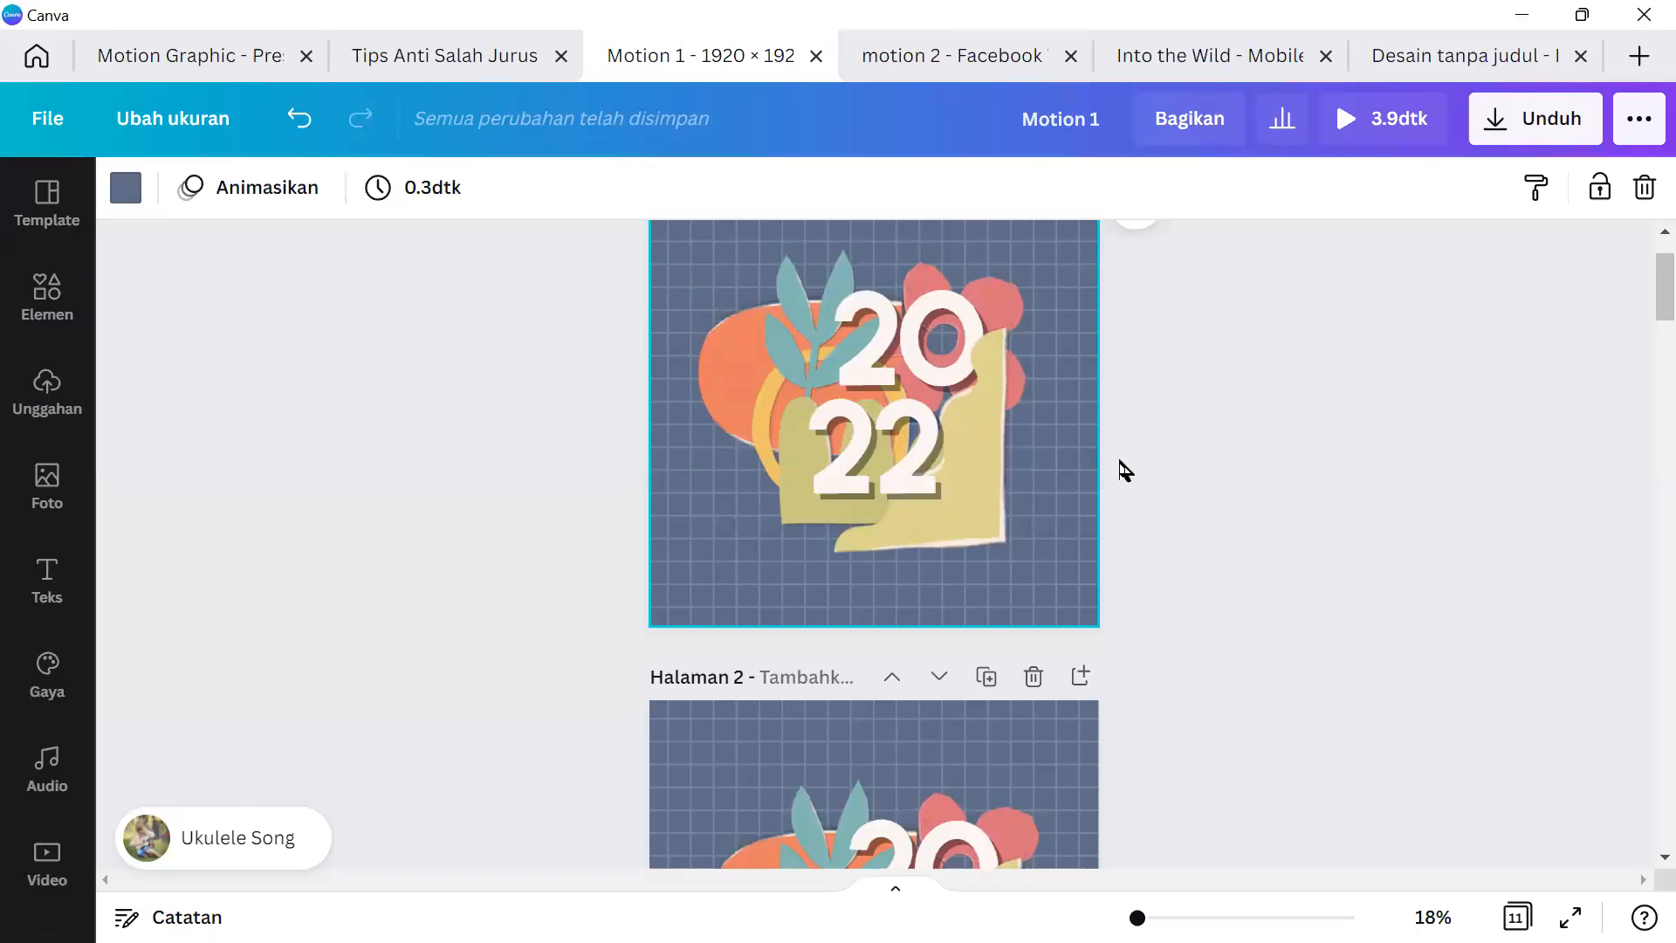
# Compare the tilt of the 20 text across the first pages up to page 4.
pyautogui.scroll(1, 1125, 471)
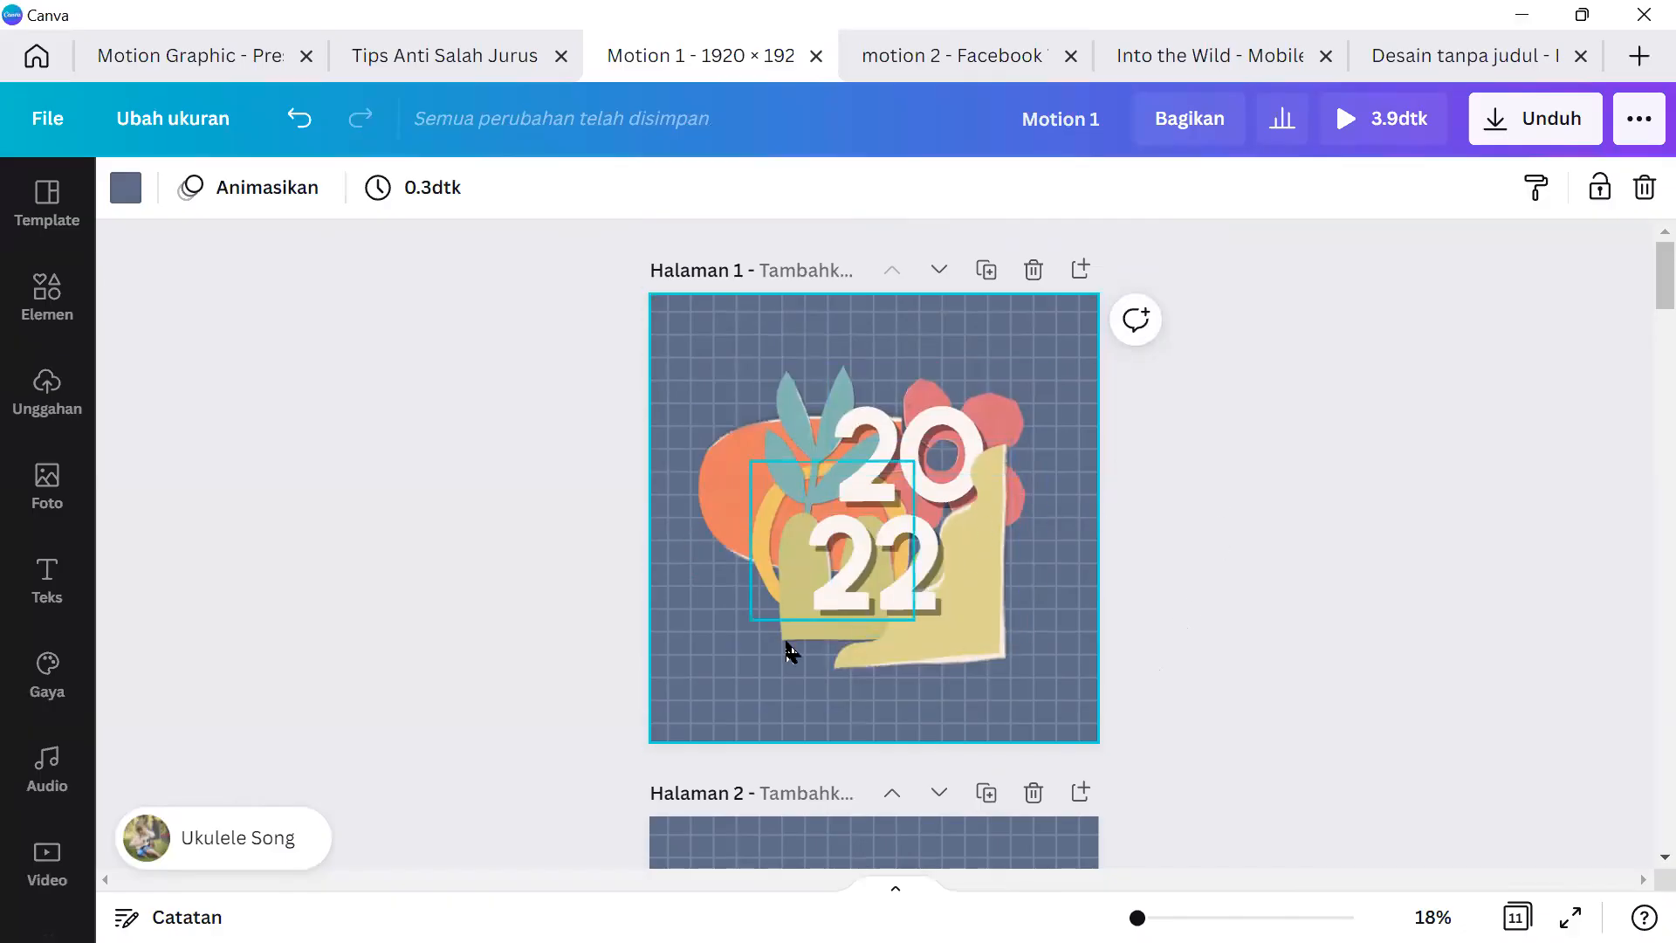
pyautogui.scroll(-5, 852, 535)
pyautogui.click(898, 374)
pyautogui.scroll(-3, 881, 764)
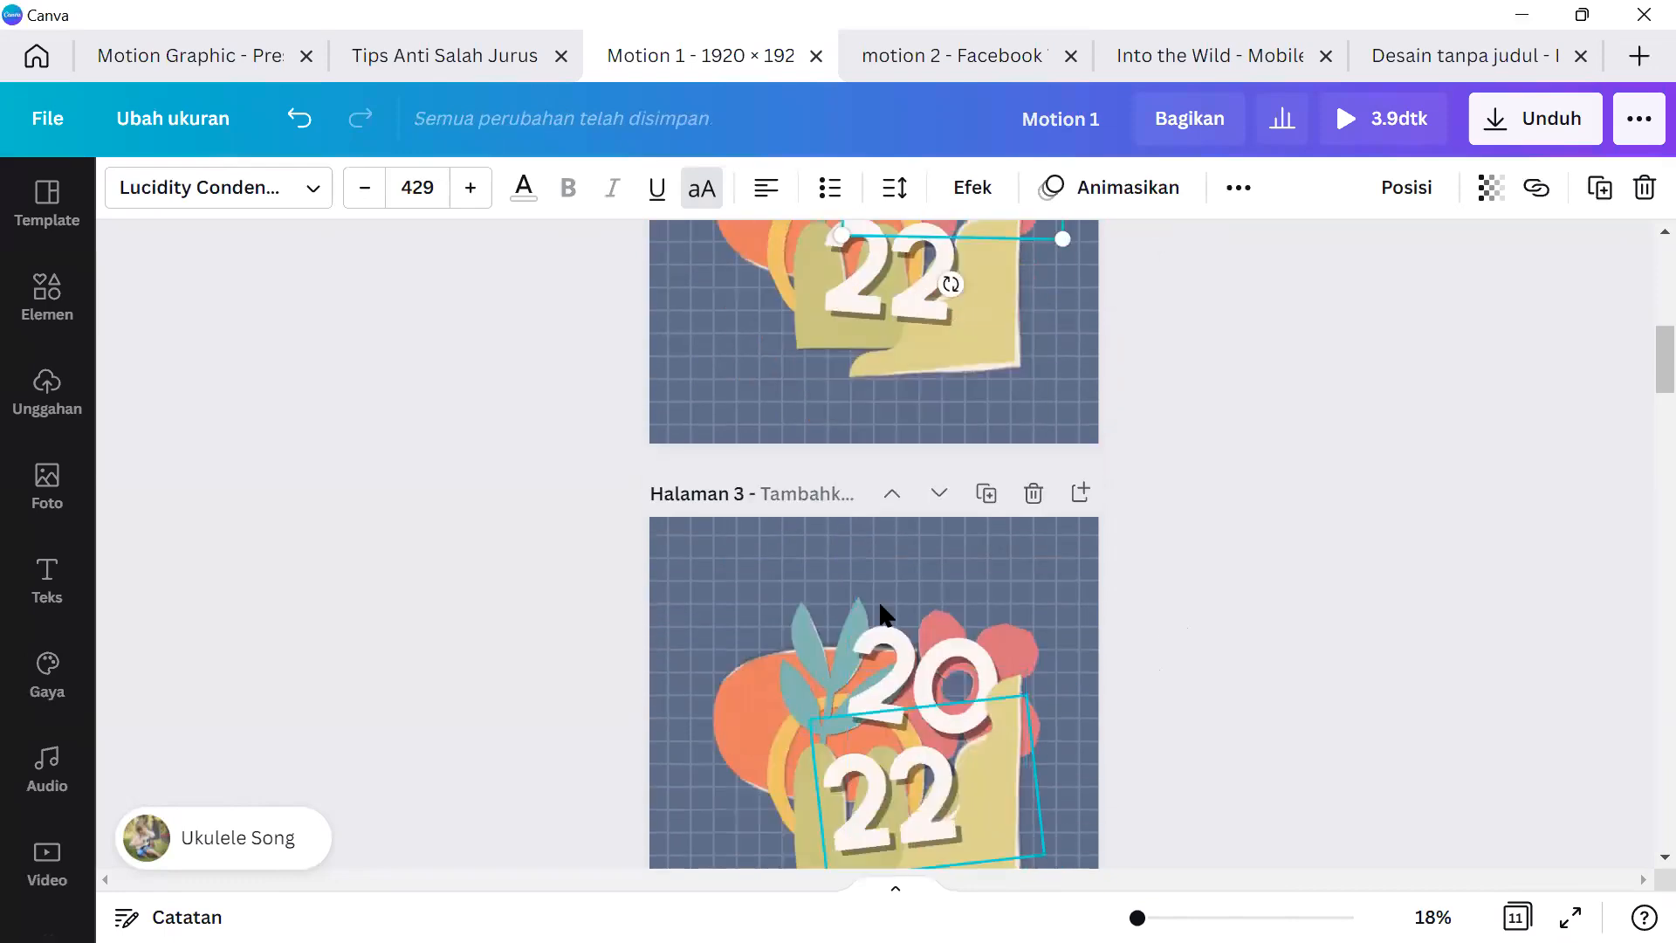
pyautogui.click(880, 583)
pyautogui.click(884, 549)
pyautogui.scroll(-3, 894, 704)
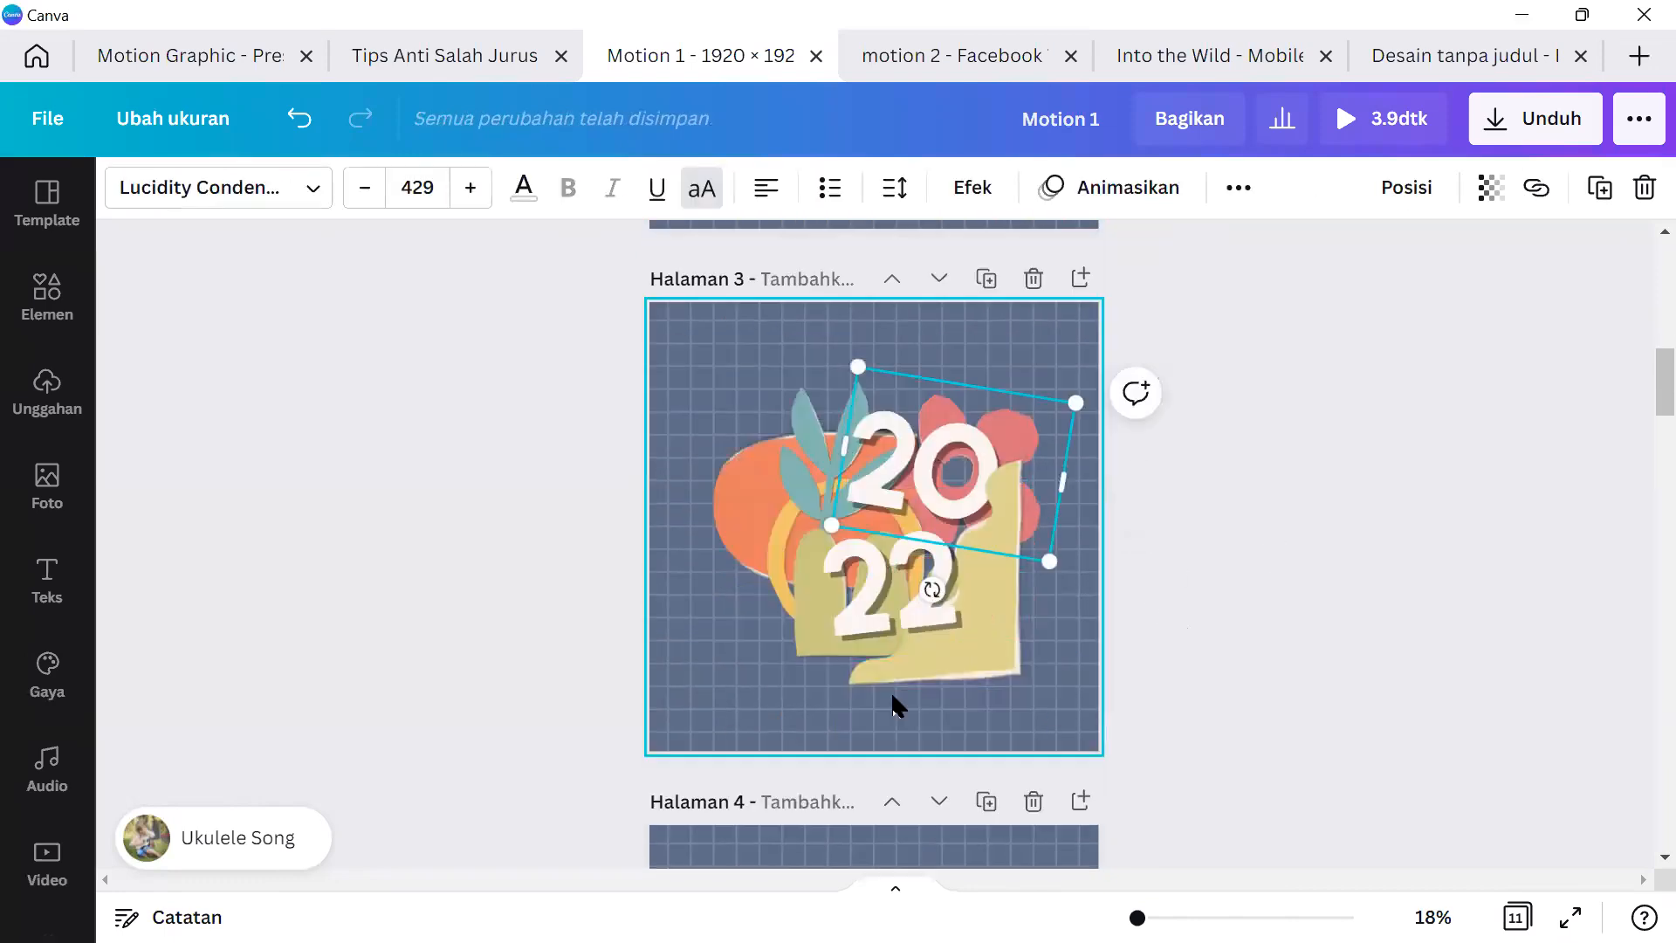
pyautogui.click(925, 716)
pyautogui.click(1284, 465)
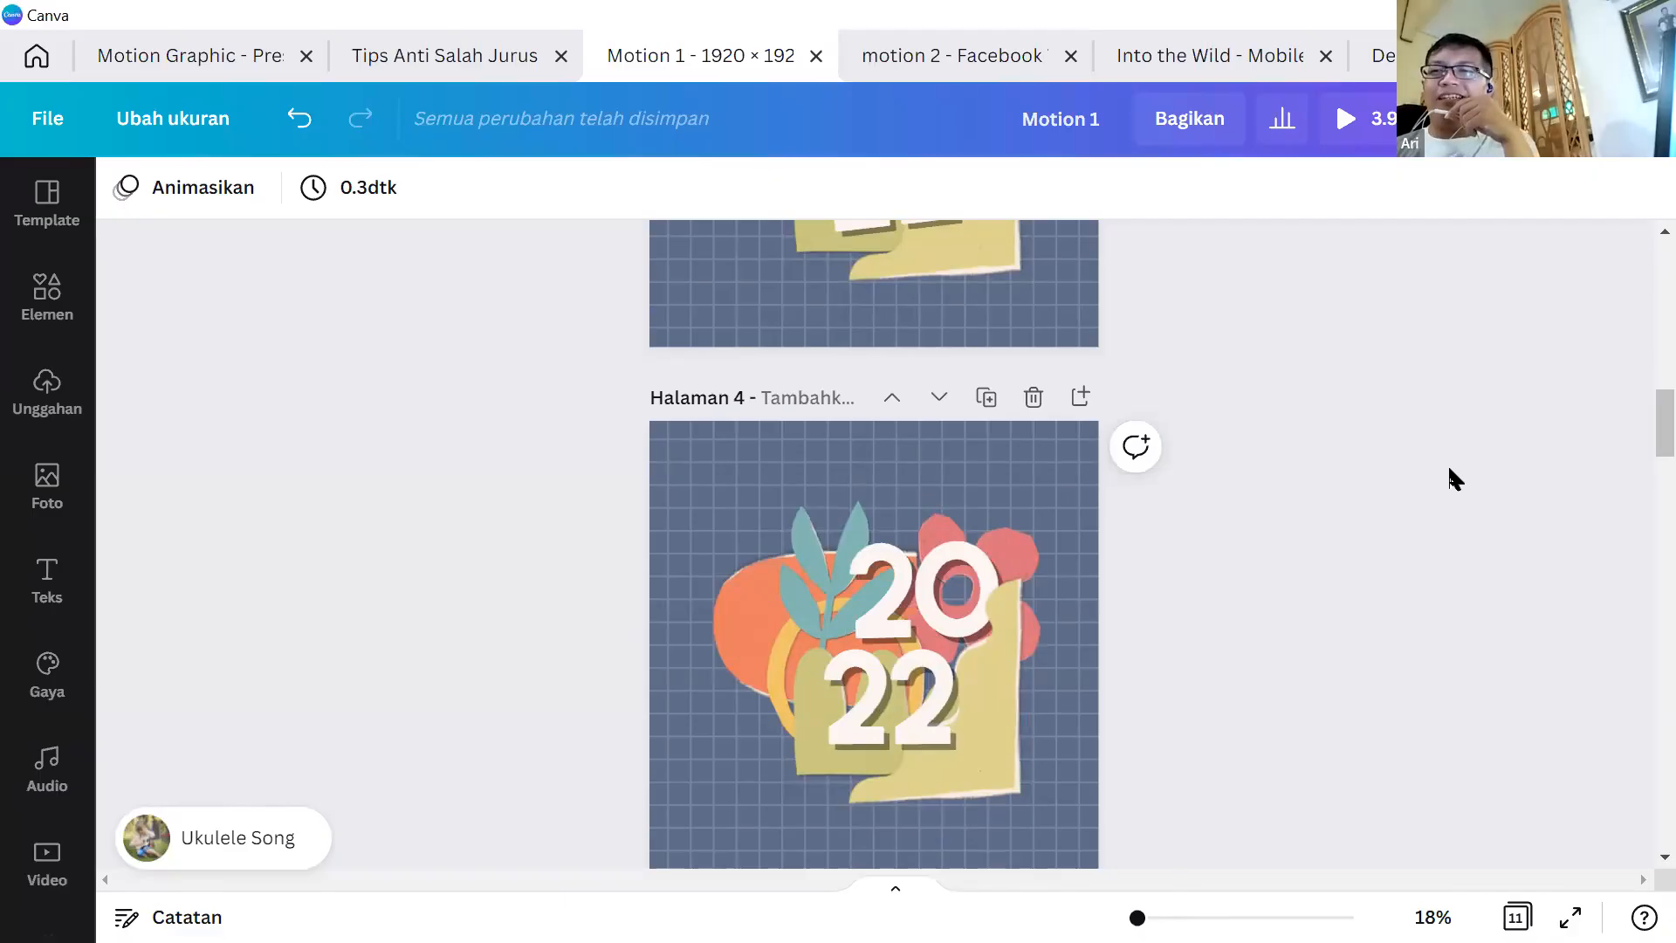
# Switch to the Motion Graphic presentation and show it in full screen, going back from slide 4 to the title slide.
pyautogui.click(161, 61)
pyautogui.hotkey('ctrl', 'Tab')
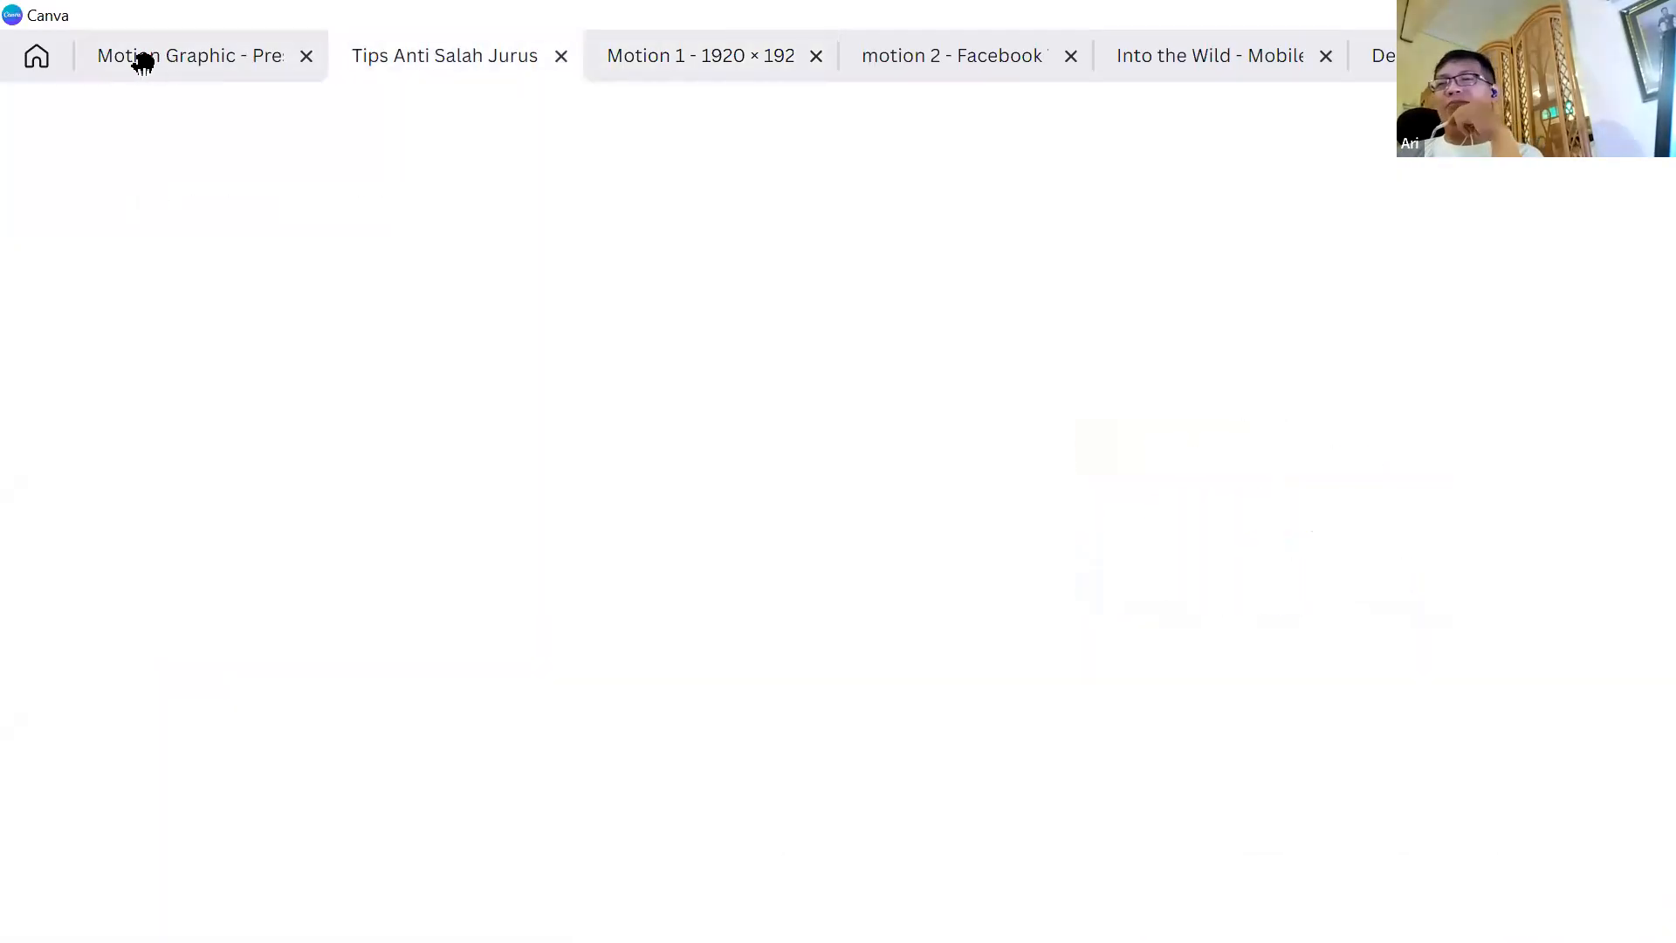
pyautogui.hotkey('ctrl', 'shift', 'Tab')
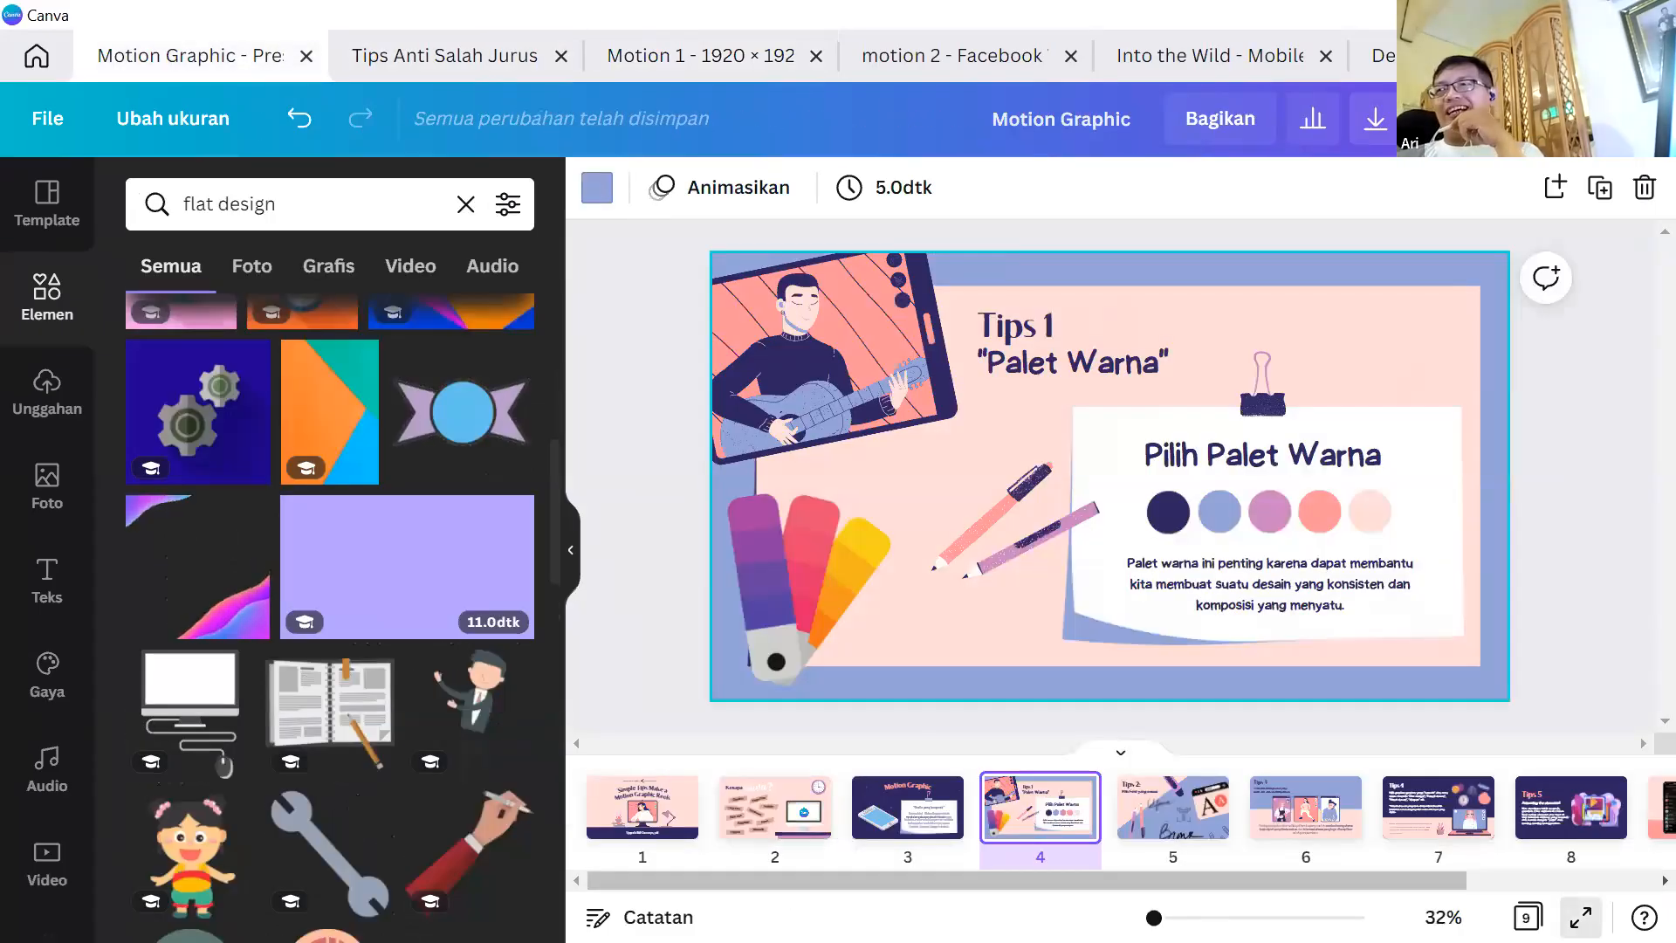
pyautogui.hotkey('ctrl', 'alt', 'p')
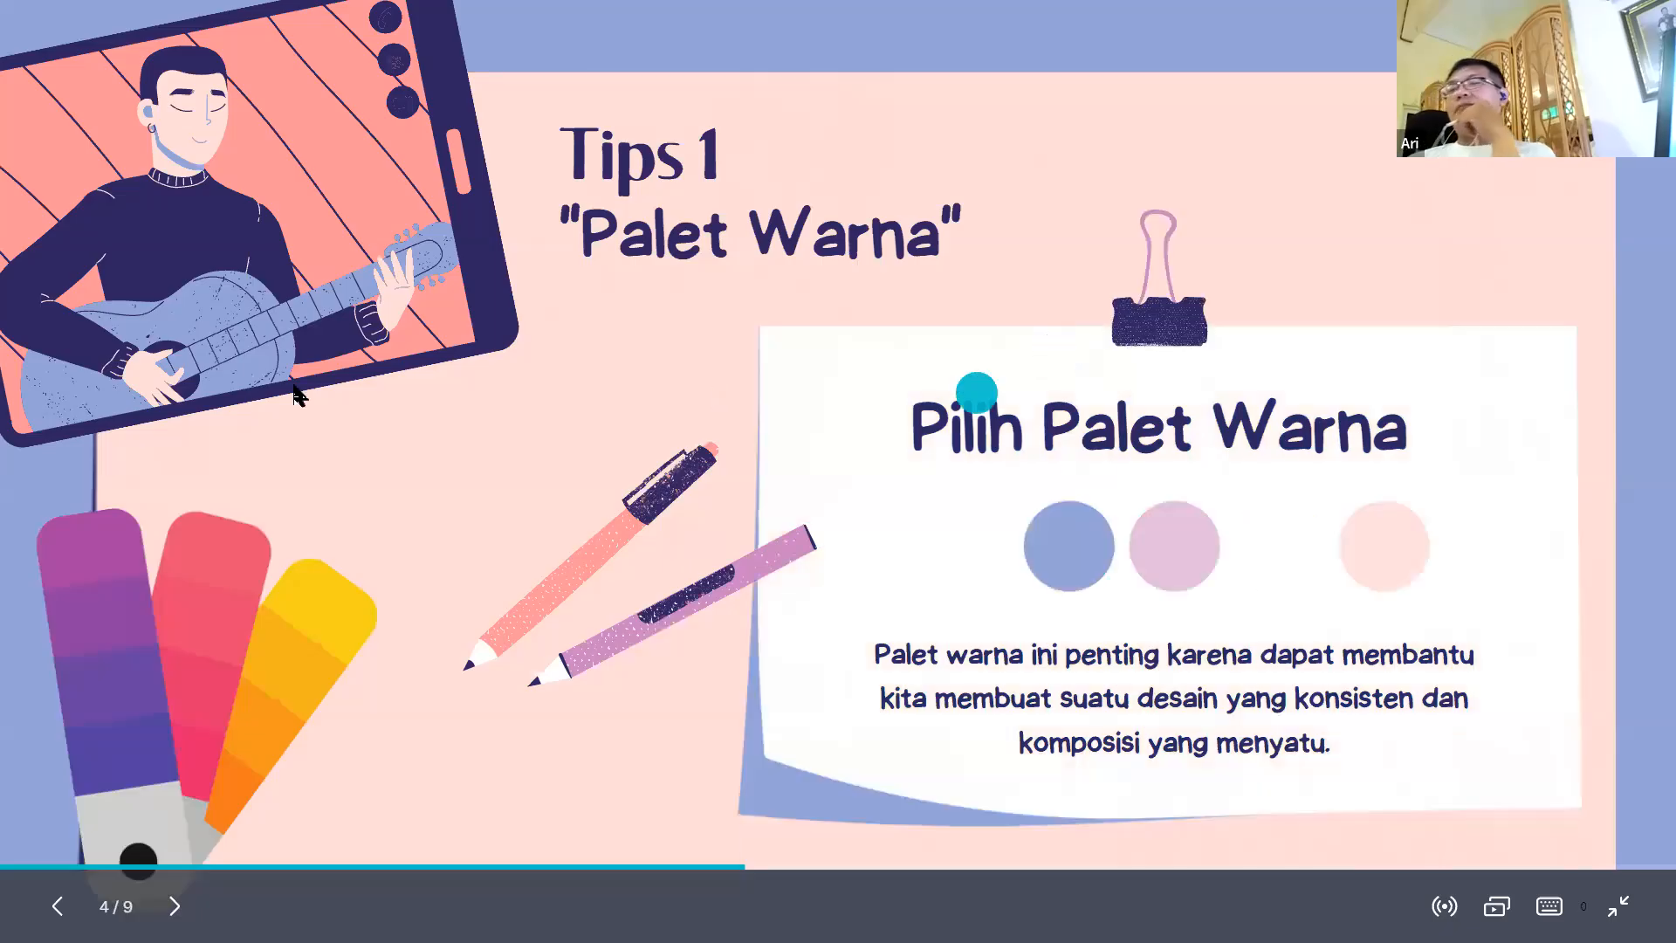
pyautogui.press('Left')
pyautogui.press('Left')
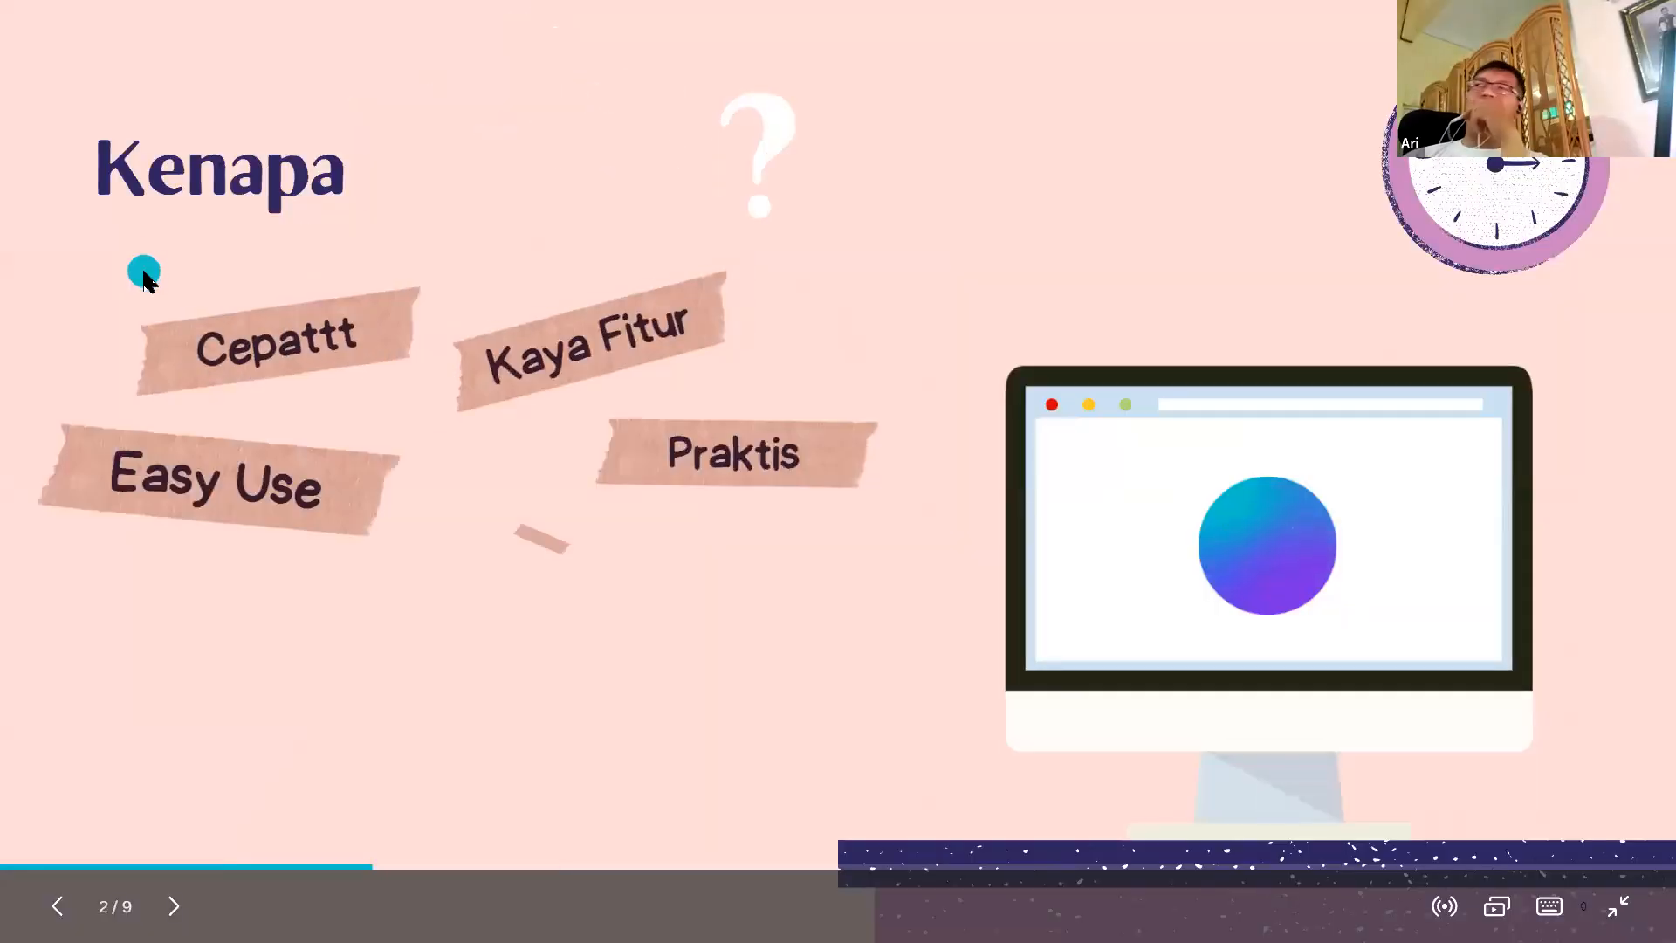
pyautogui.press('Left')
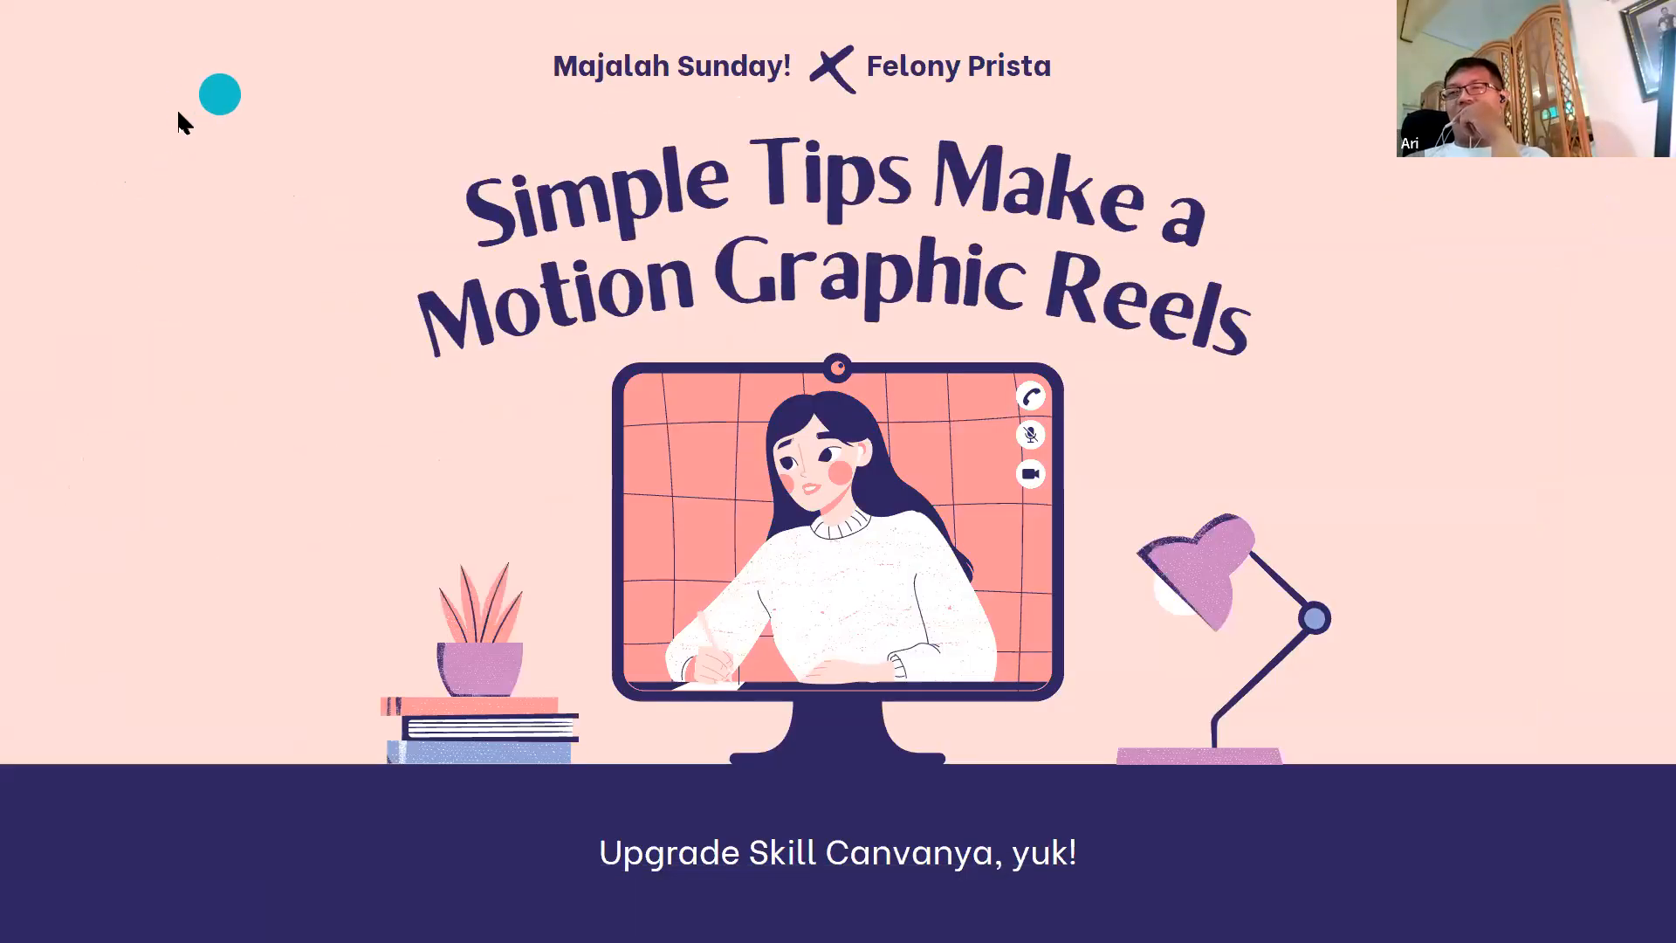